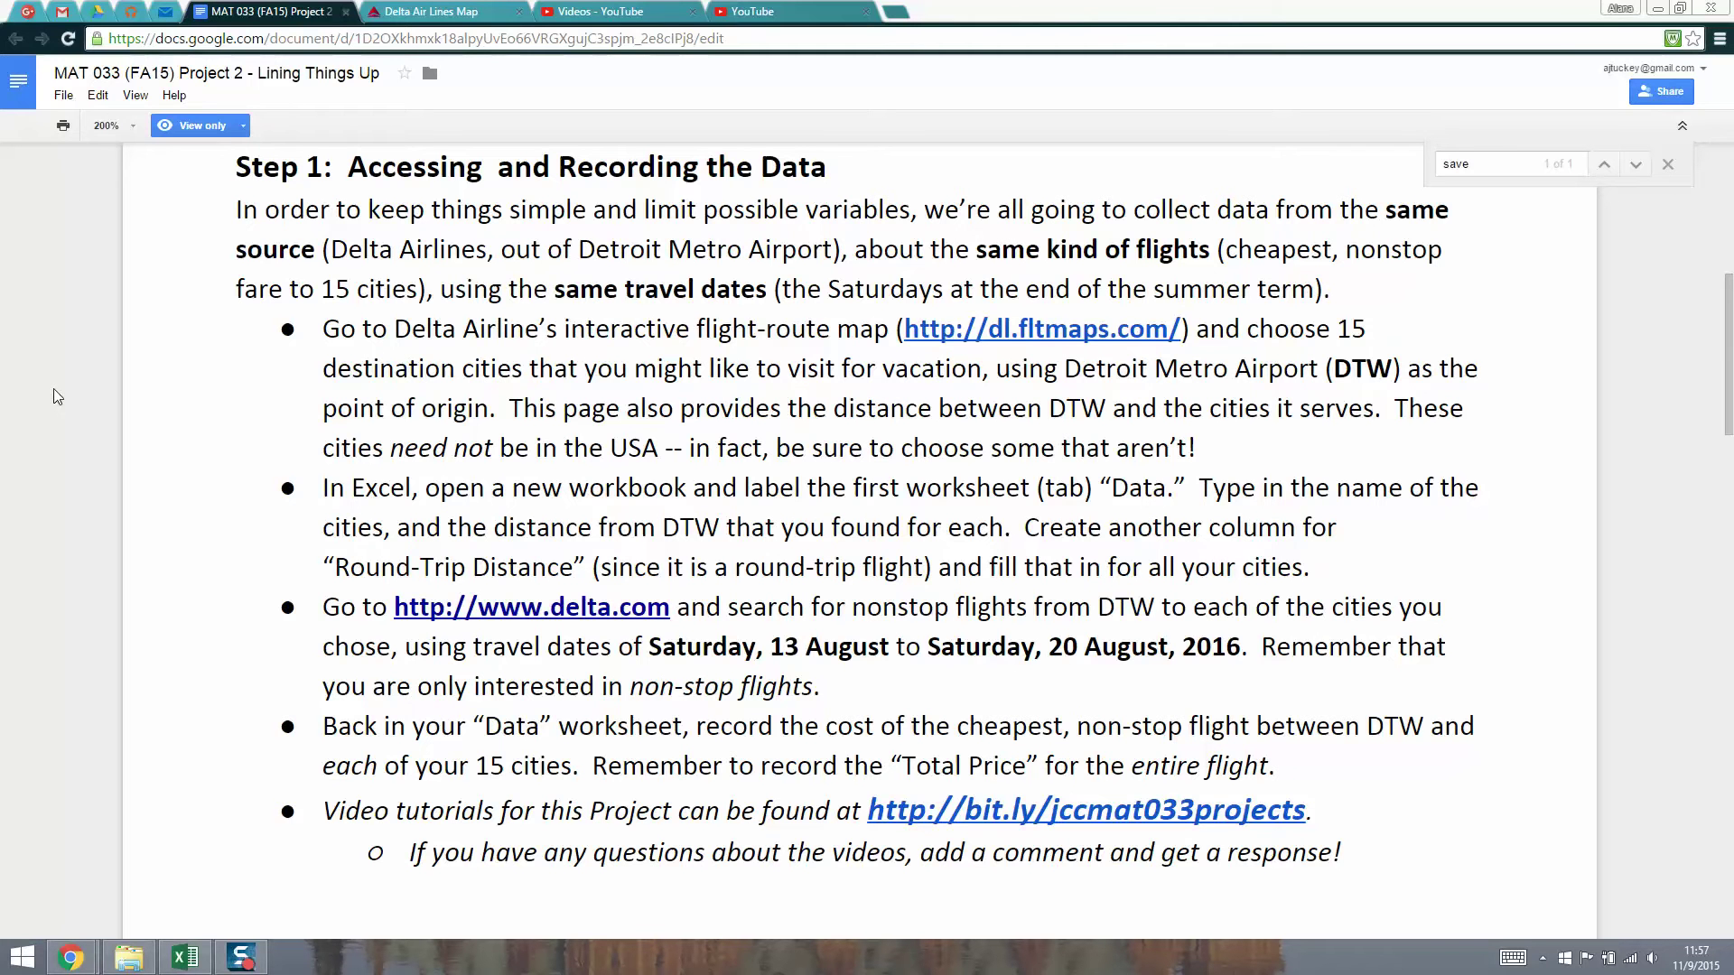
Review the Excel city list and distances, ending at cell D2 under Cost.
left_click(185, 957)
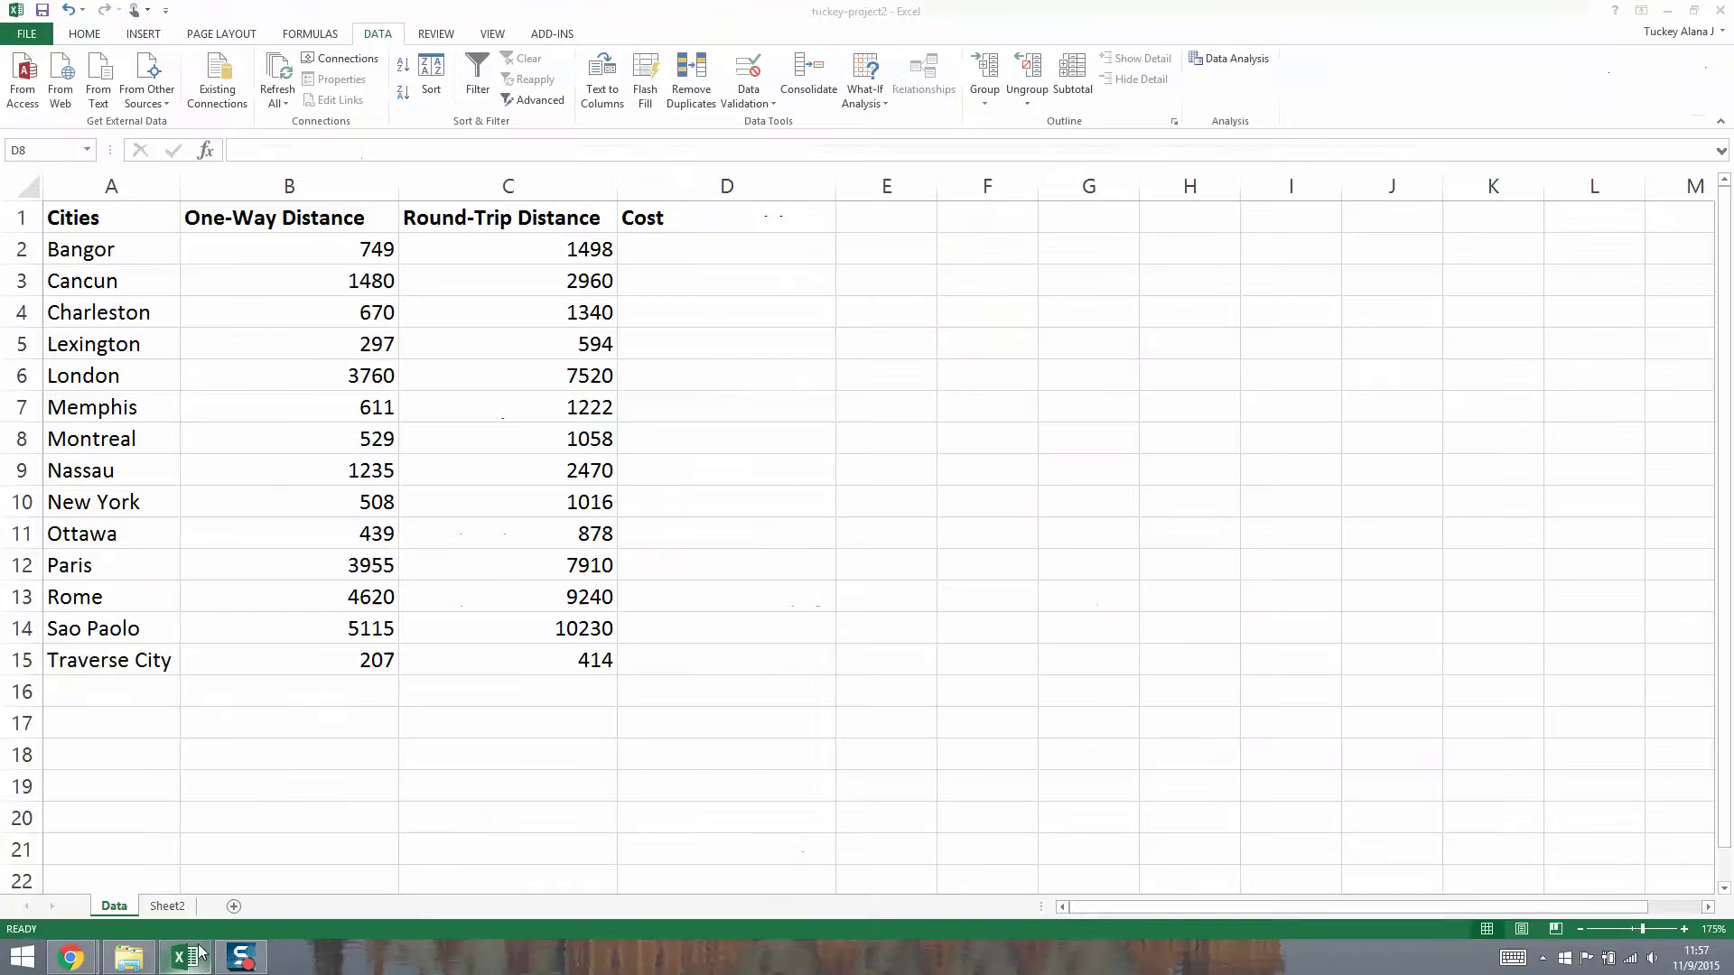
left_click_drag(170, 217, 457, 242)
left_click(102, 259)
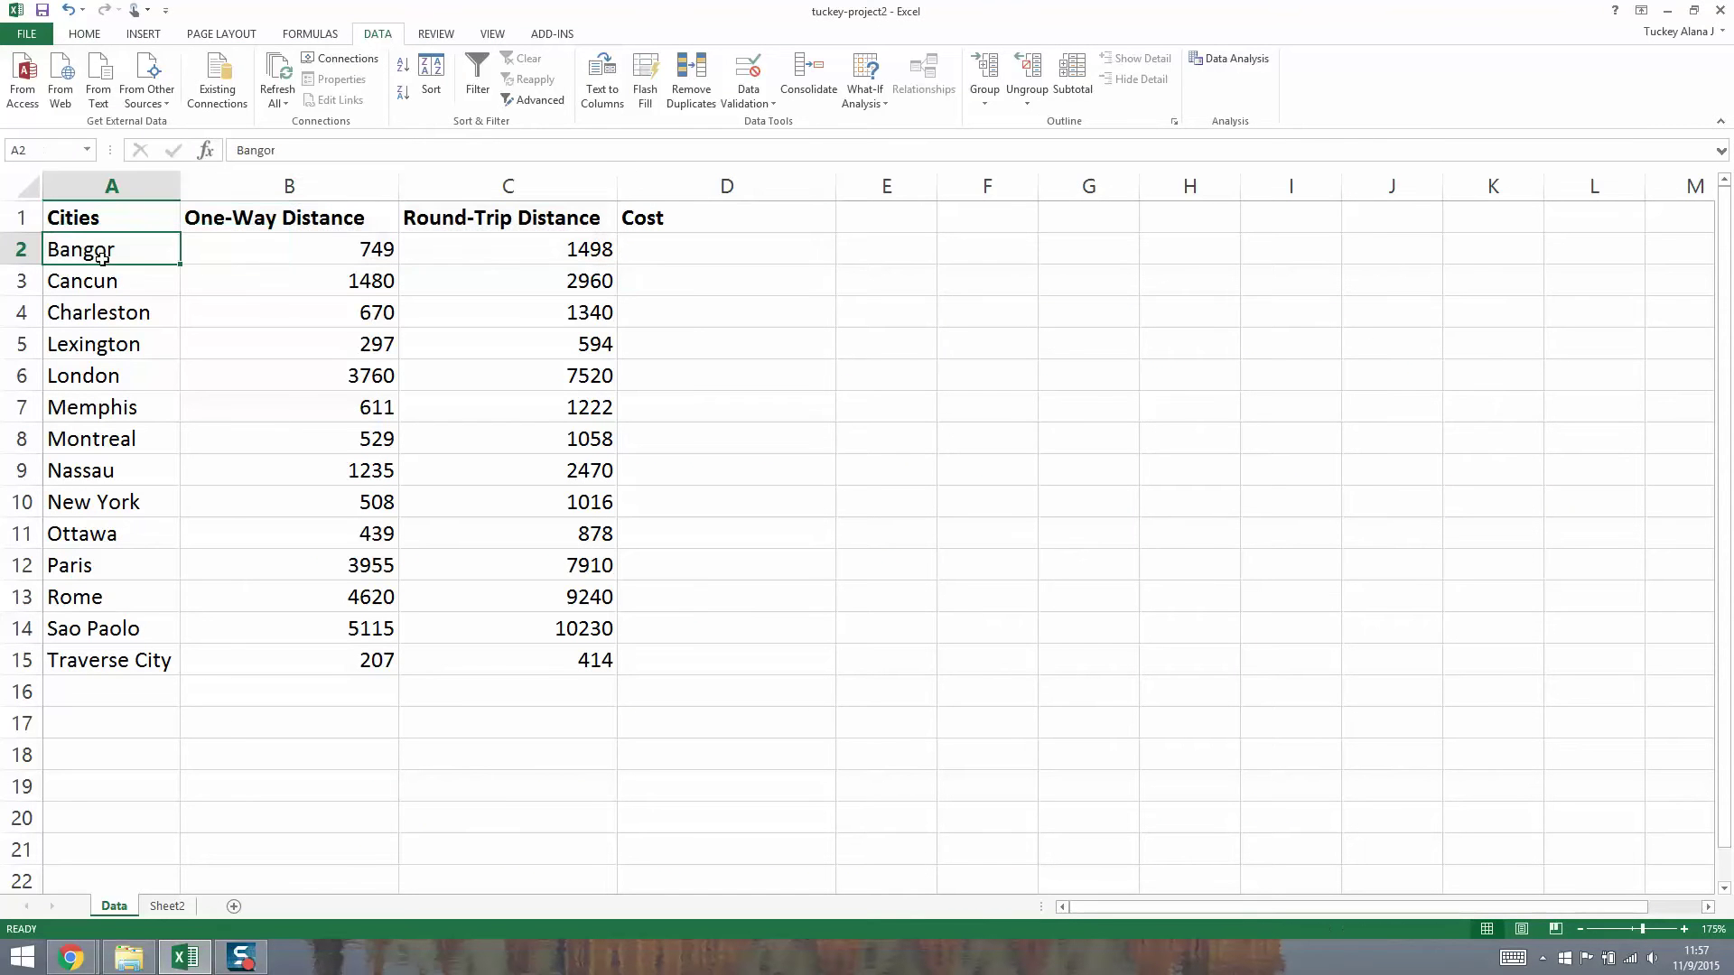
left_click_drag(123, 660, 123, 223)
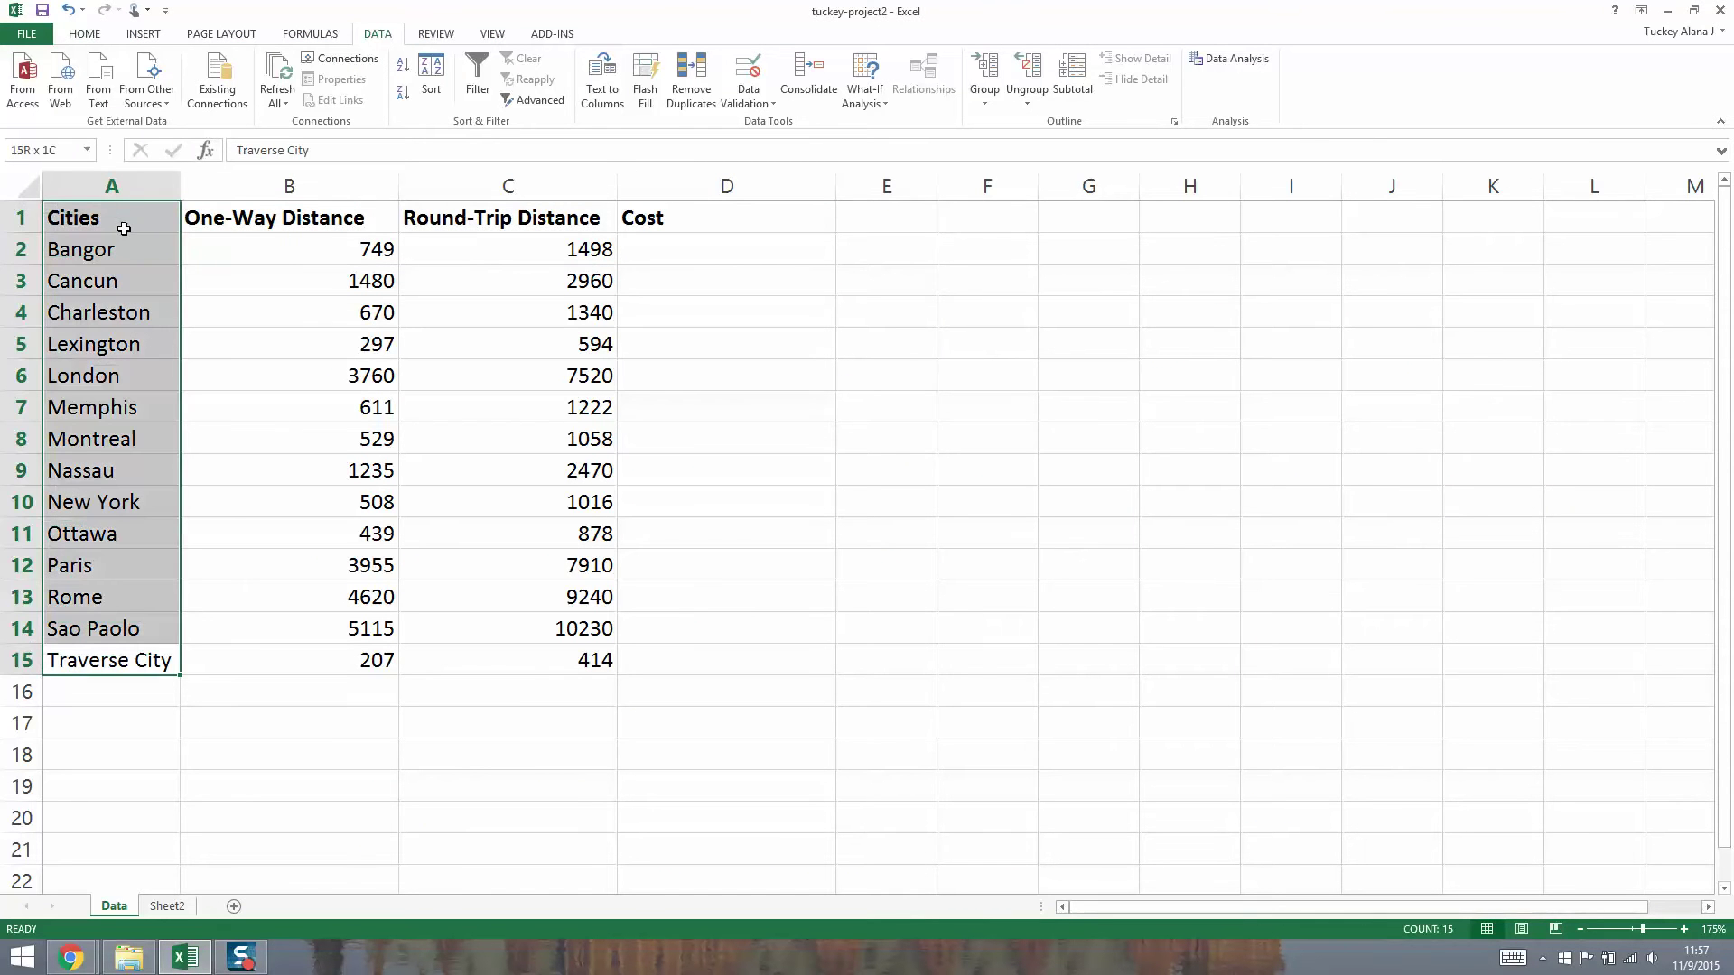
left_click_drag(307, 264, 340, 619)
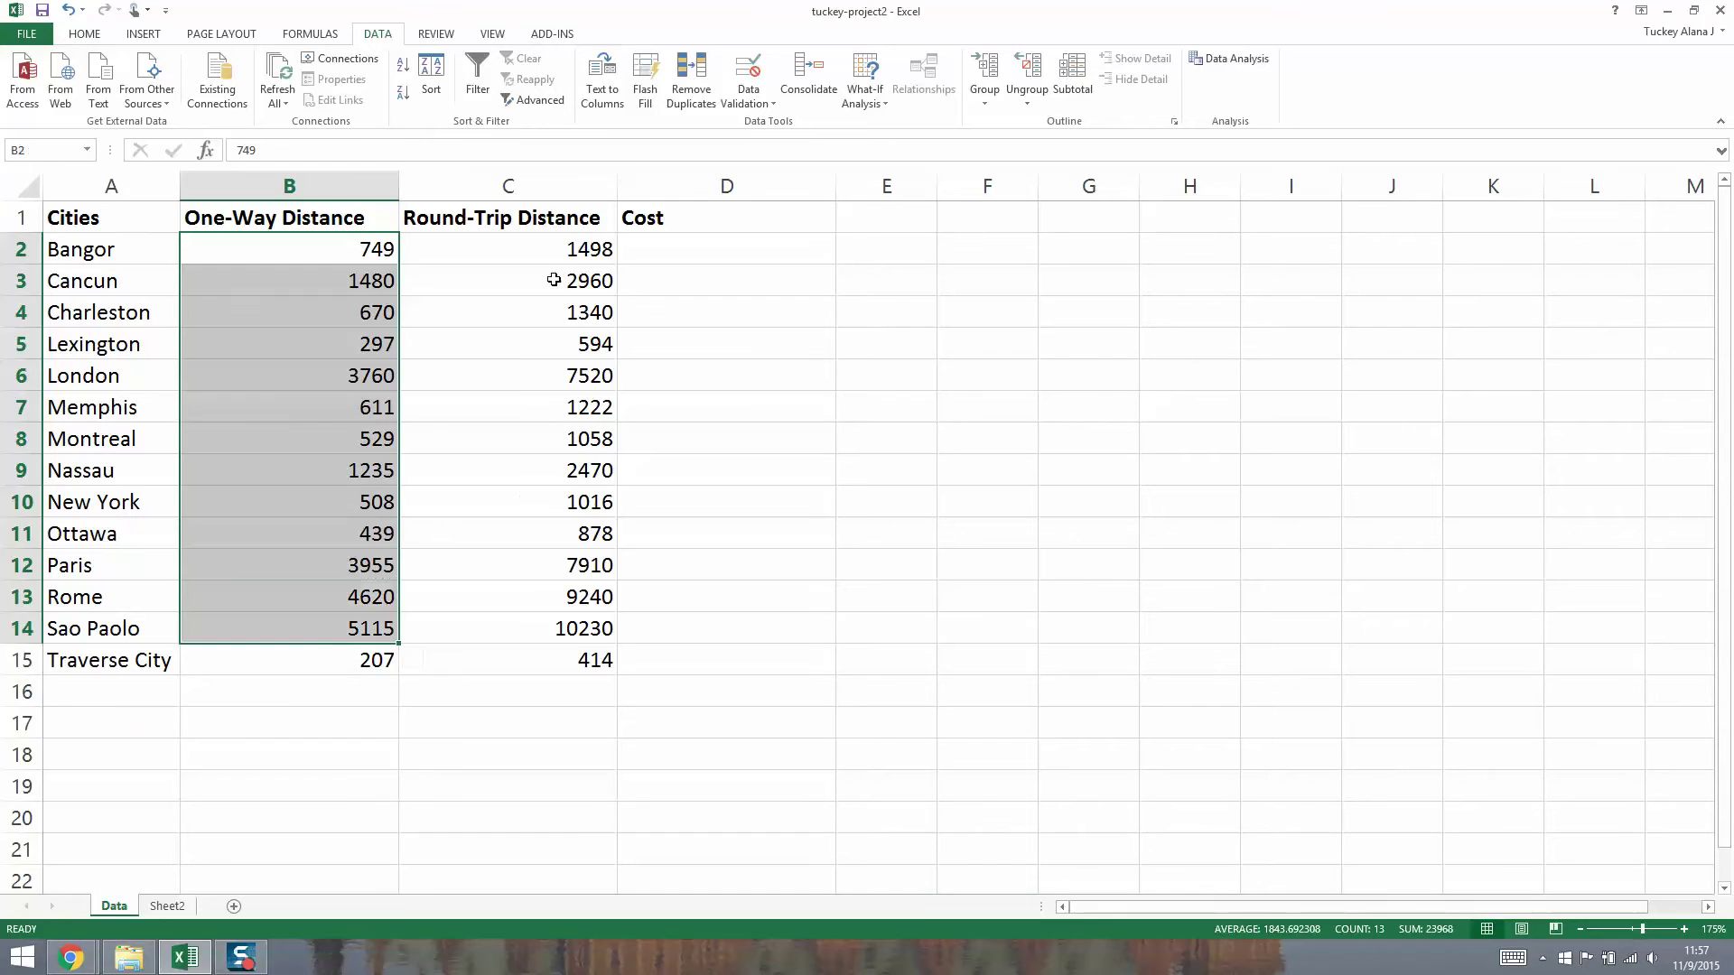
left_click_drag(541, 260, 515, 665)
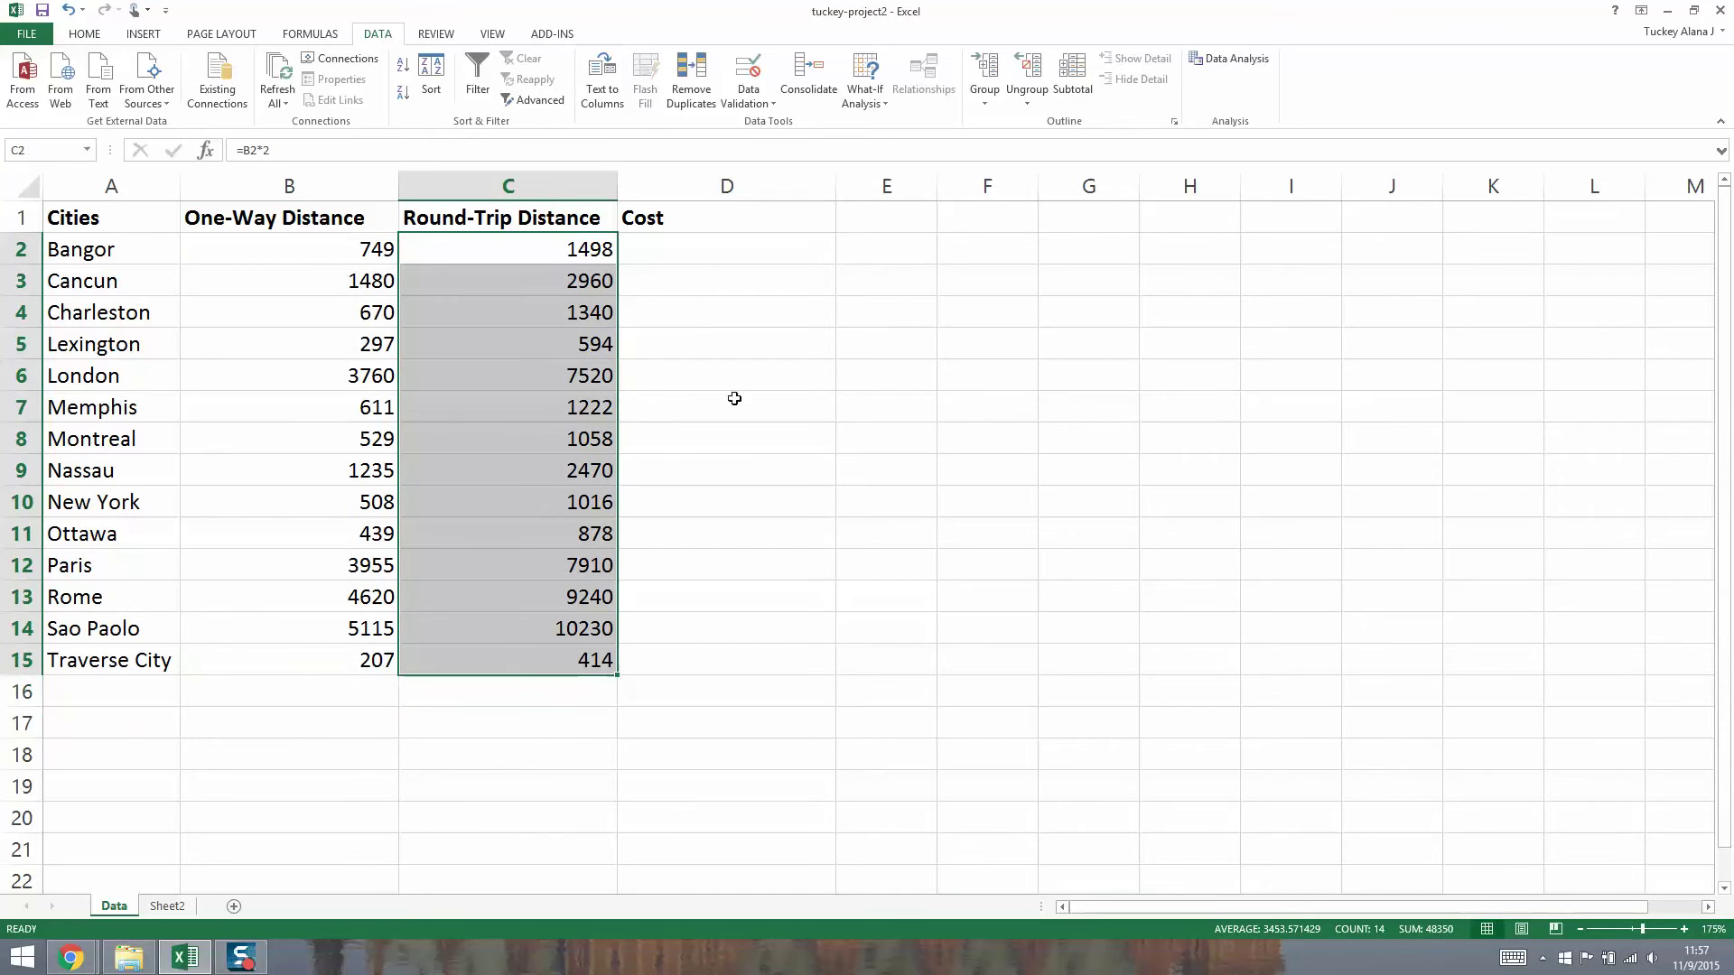
left_click(708, 271)
left_click(725, 236)
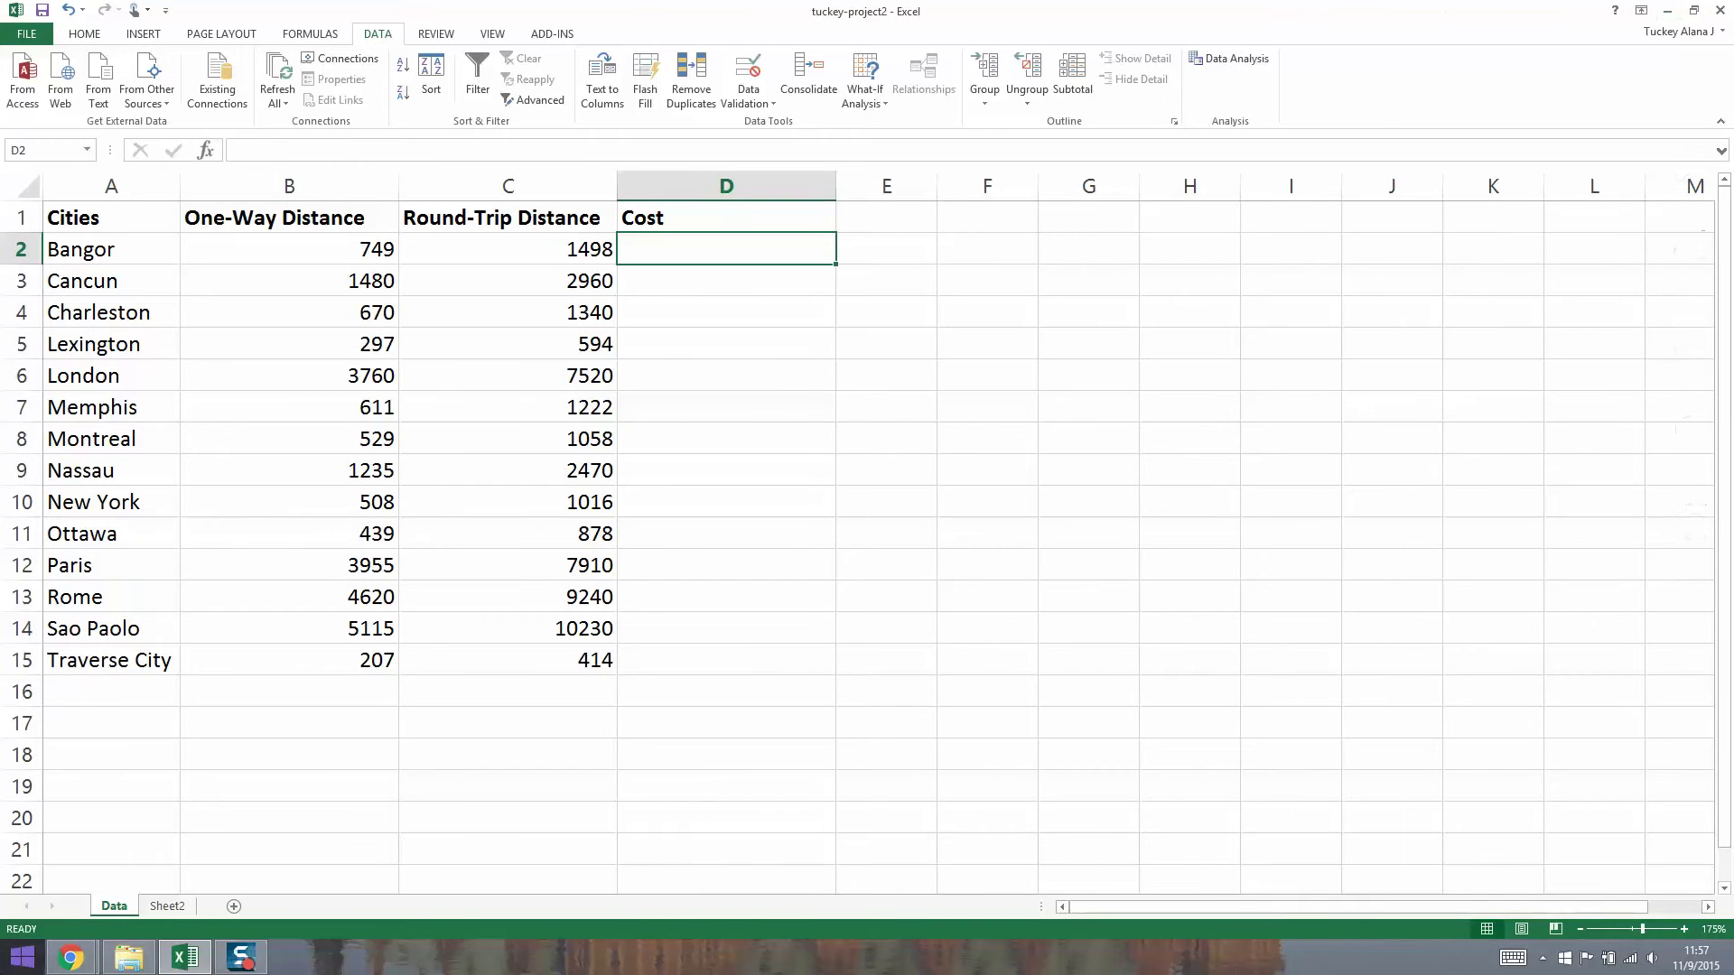
Reread the instructions' August 2016 travel dates and Total Price requirement.
left_click(71, 959)
left_click(147, 858)
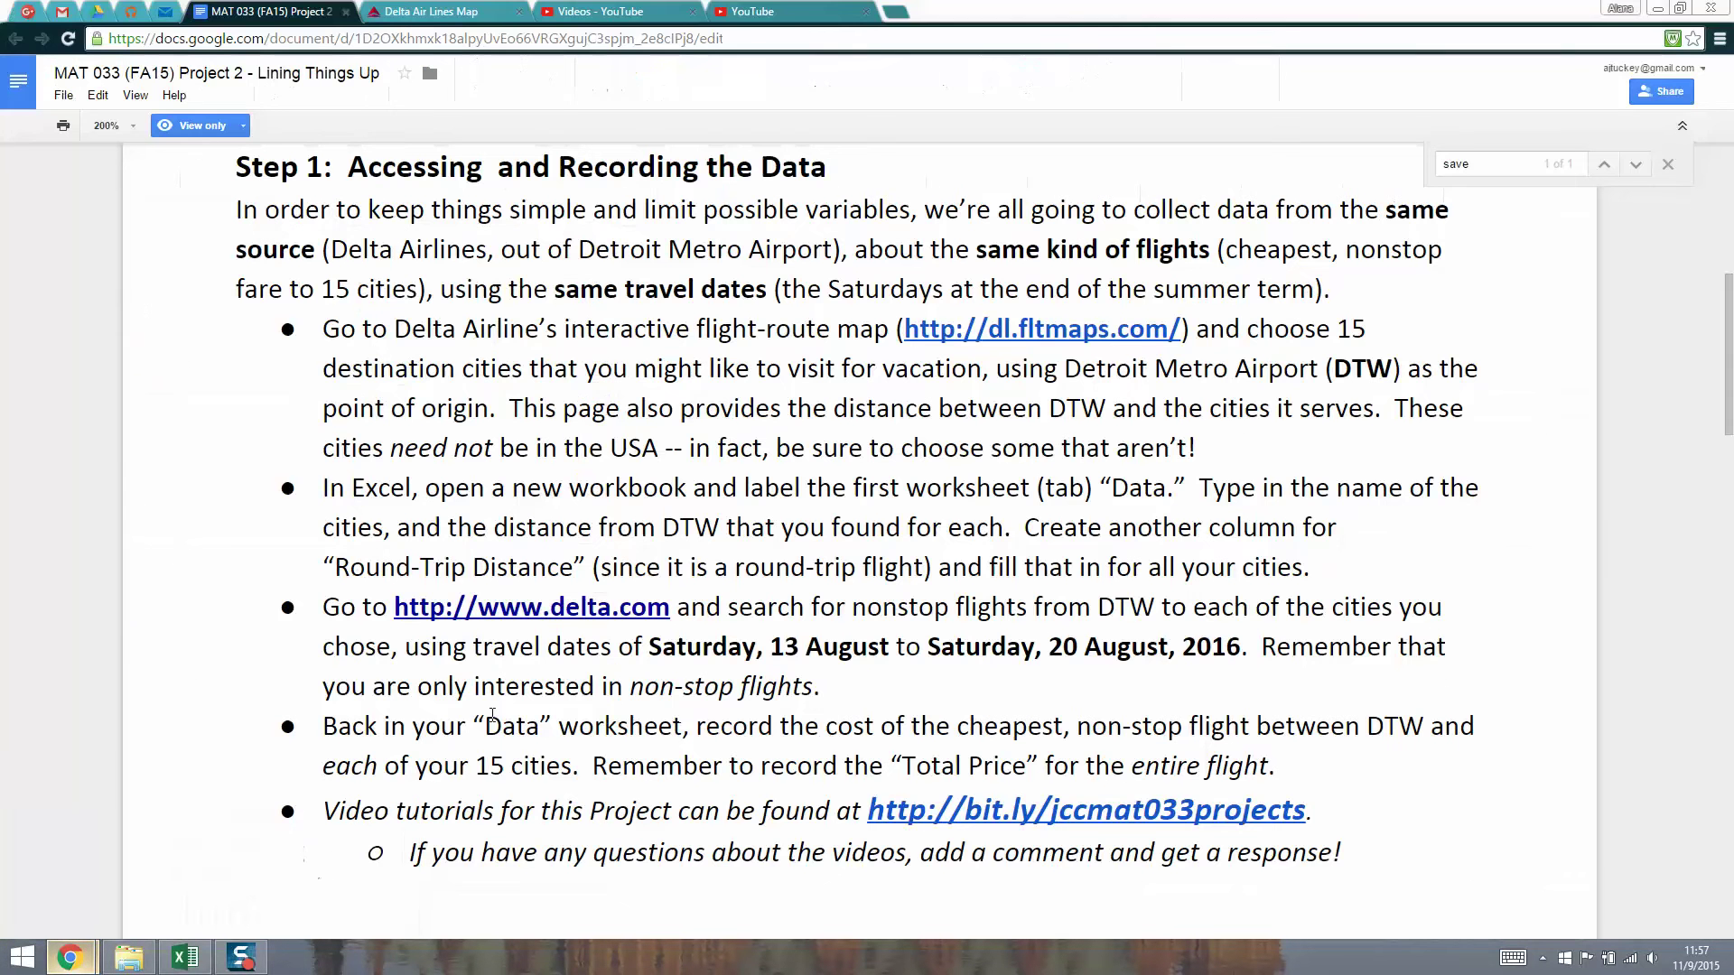
scroll(704, 560, "down", 1)
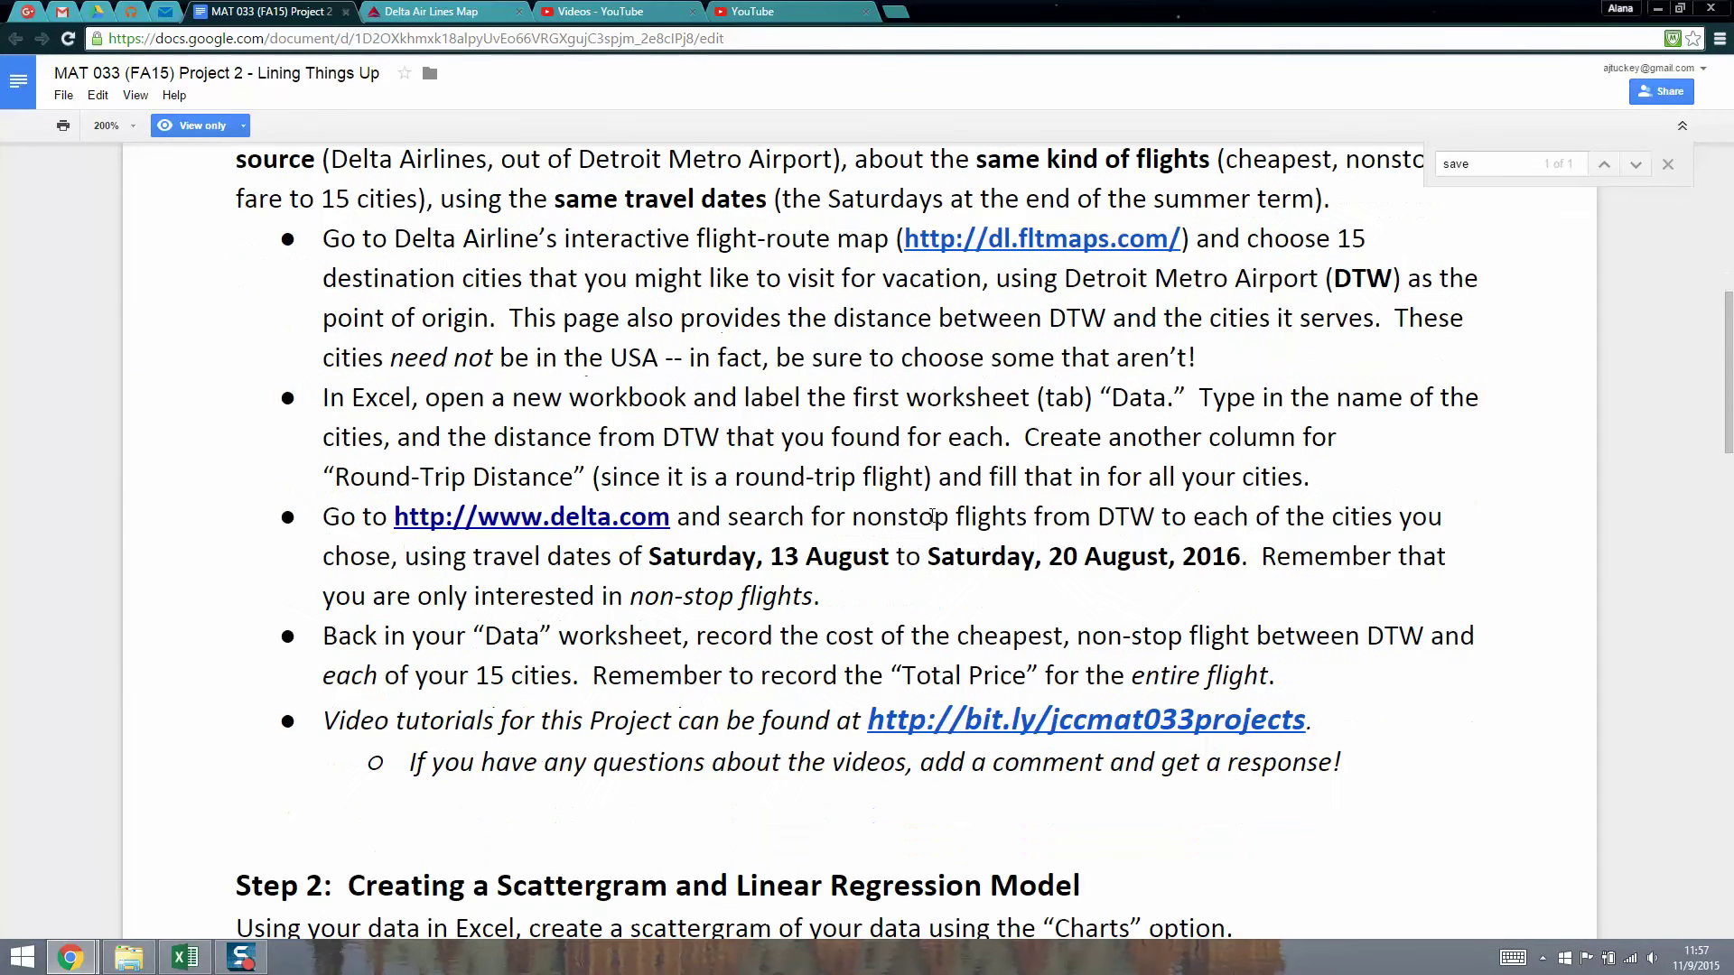
scroll(903, 524, "down", 1)
left_click_drag(840, 497, 657, 452)
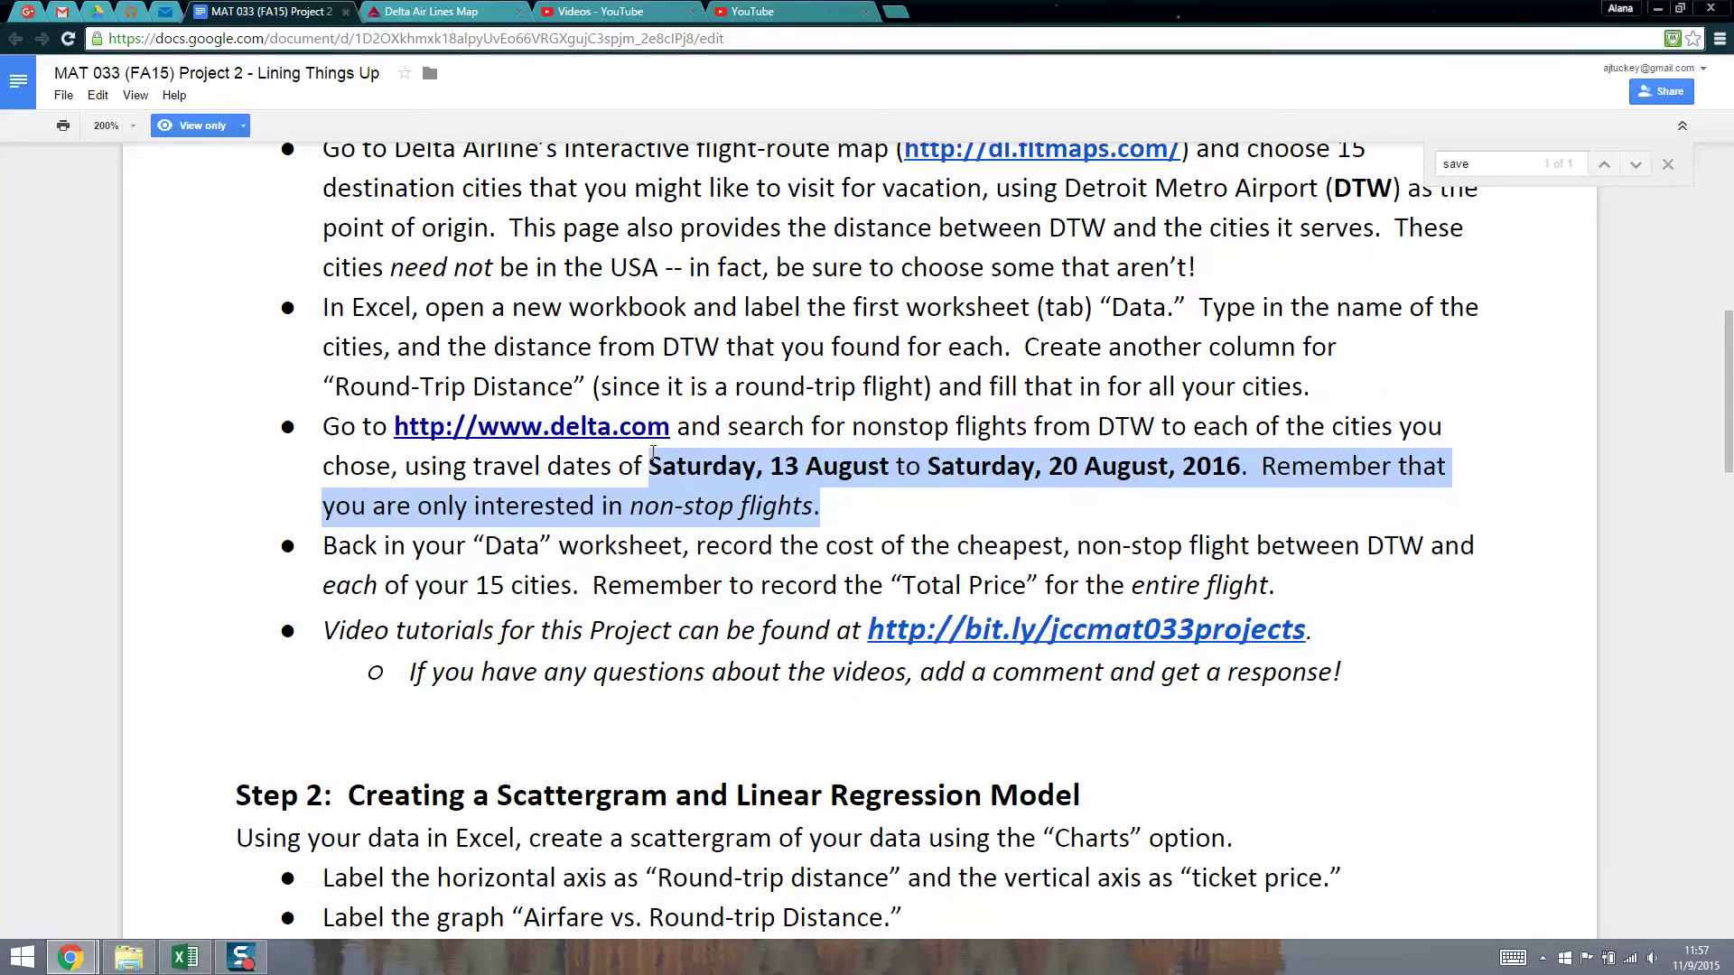
left_click(815, 476)
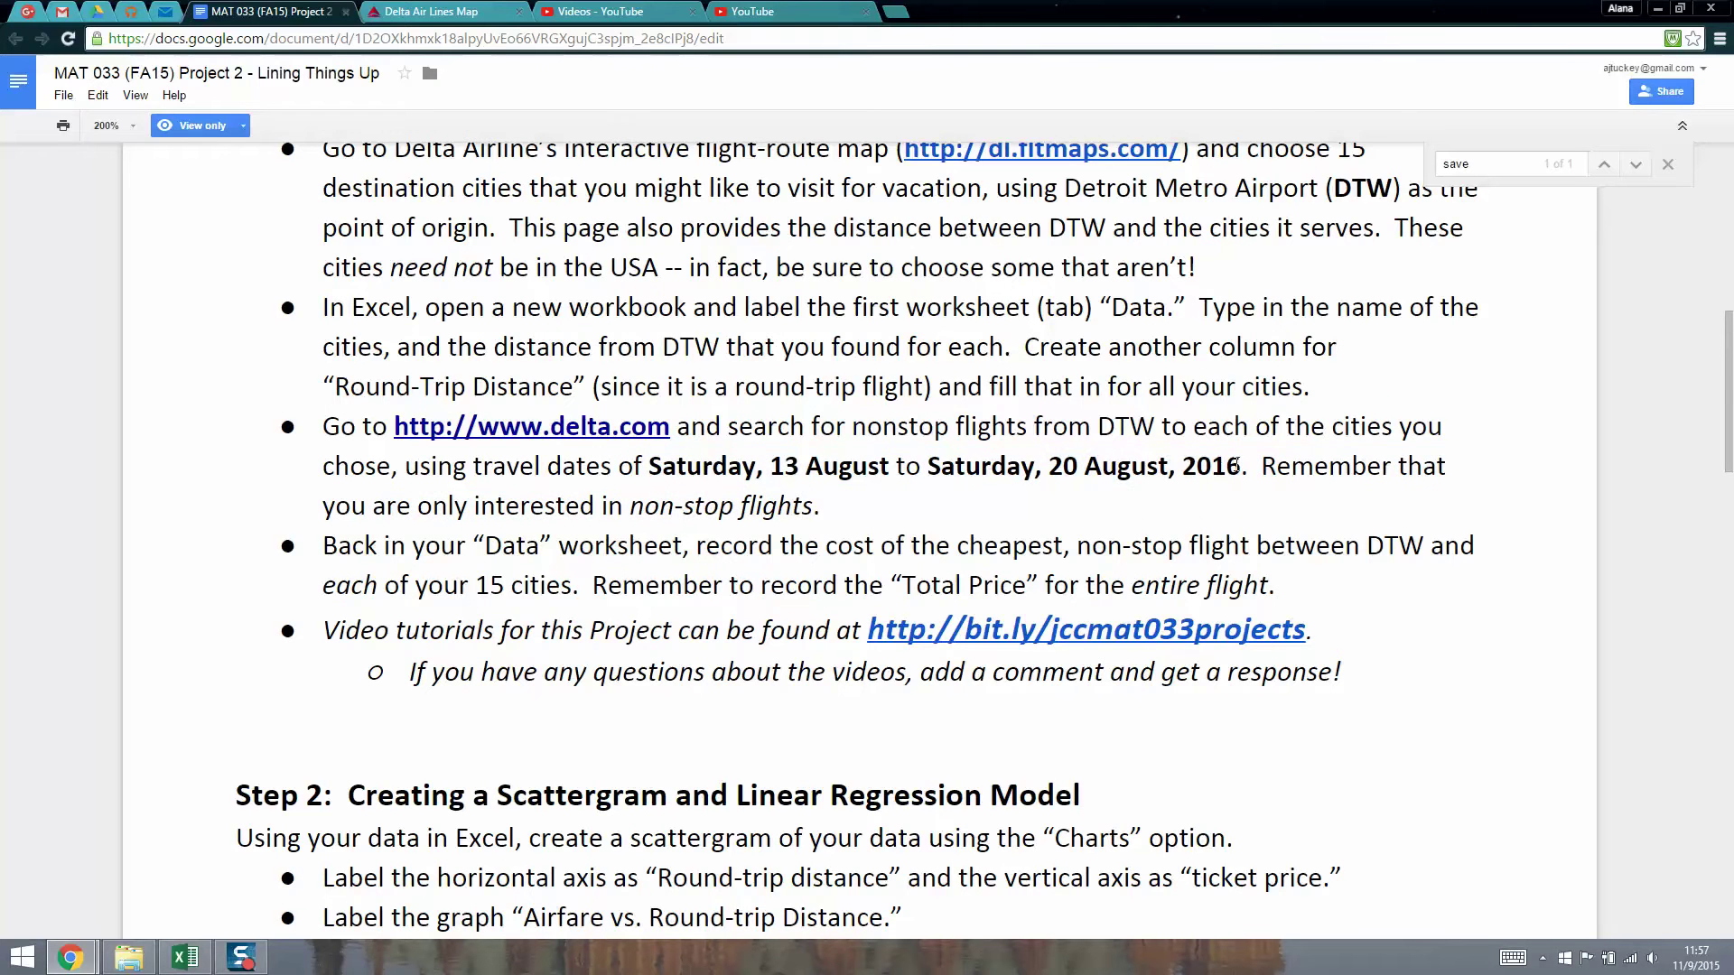
left_click_drag(1239, 465, 645, 460)
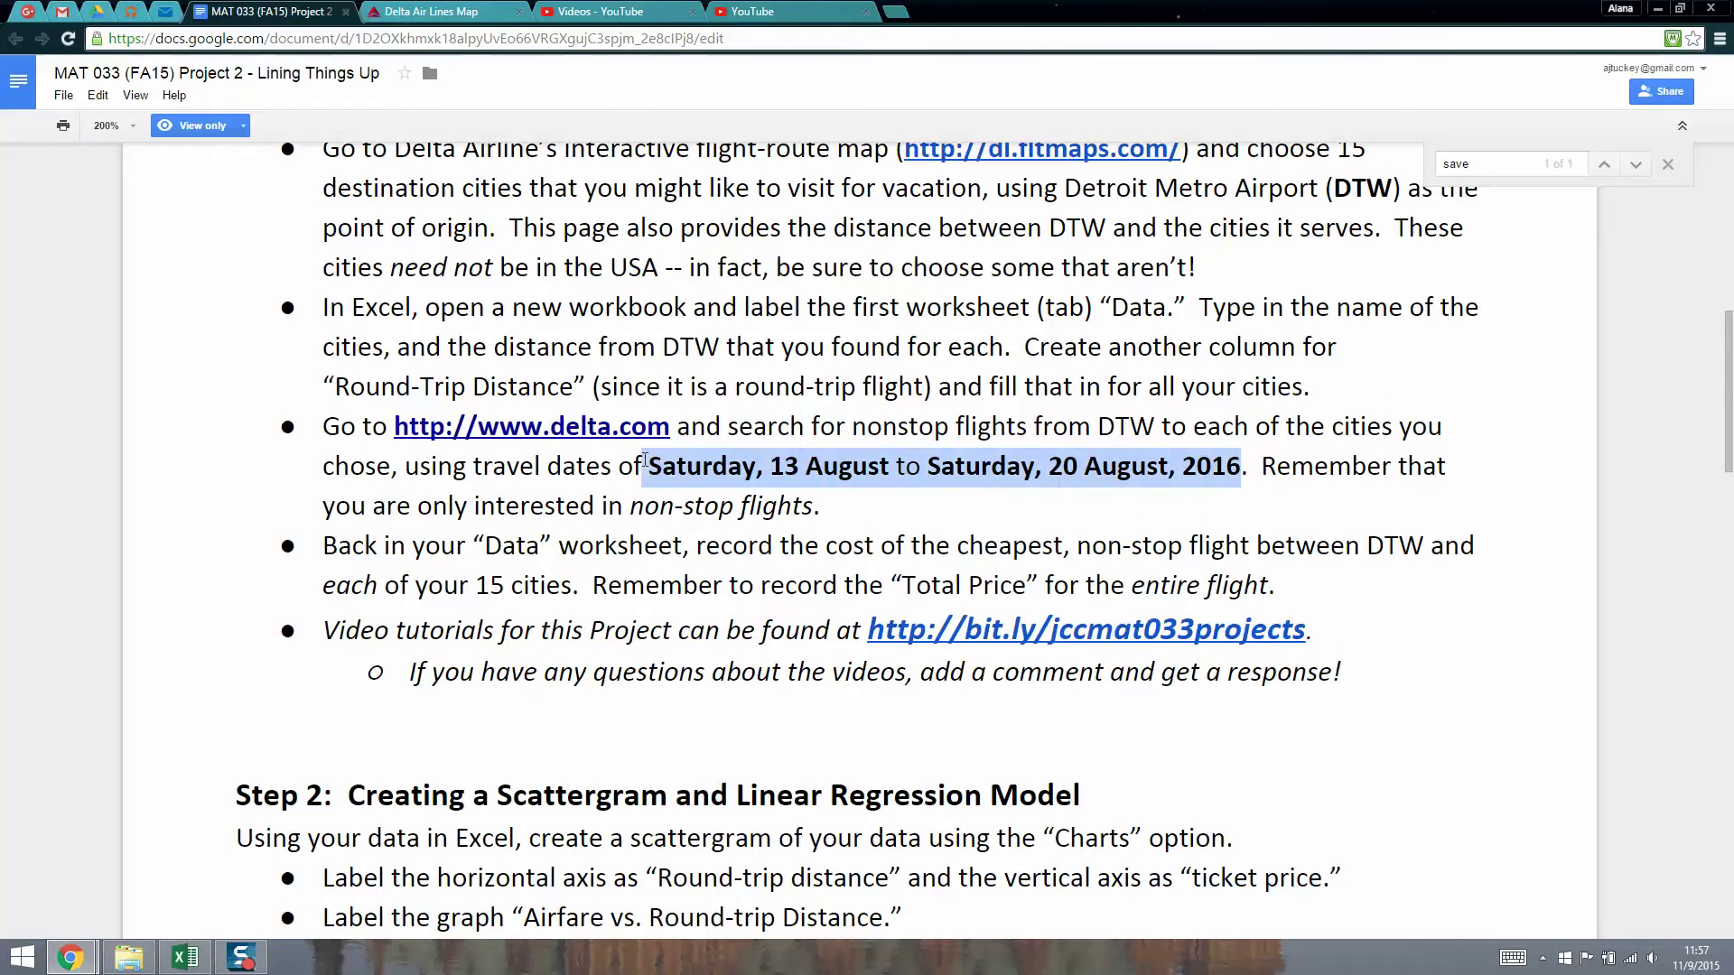
left_click(754, 480)
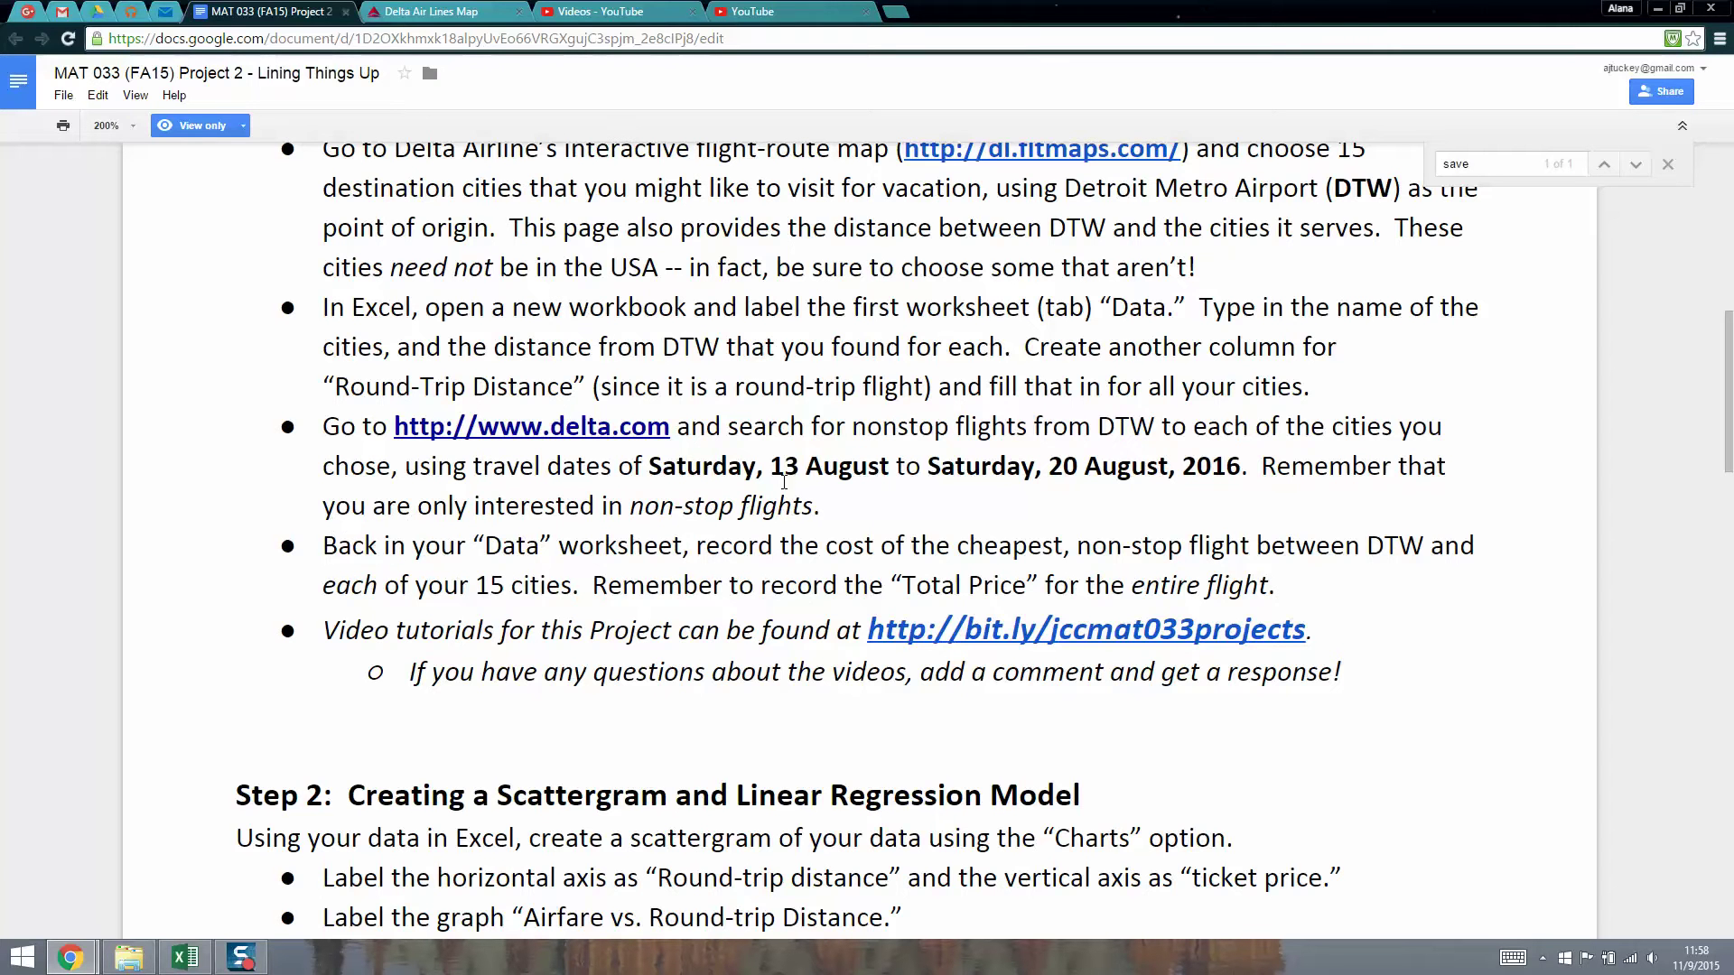
left_click_drag(908, 545, 1318, 579)
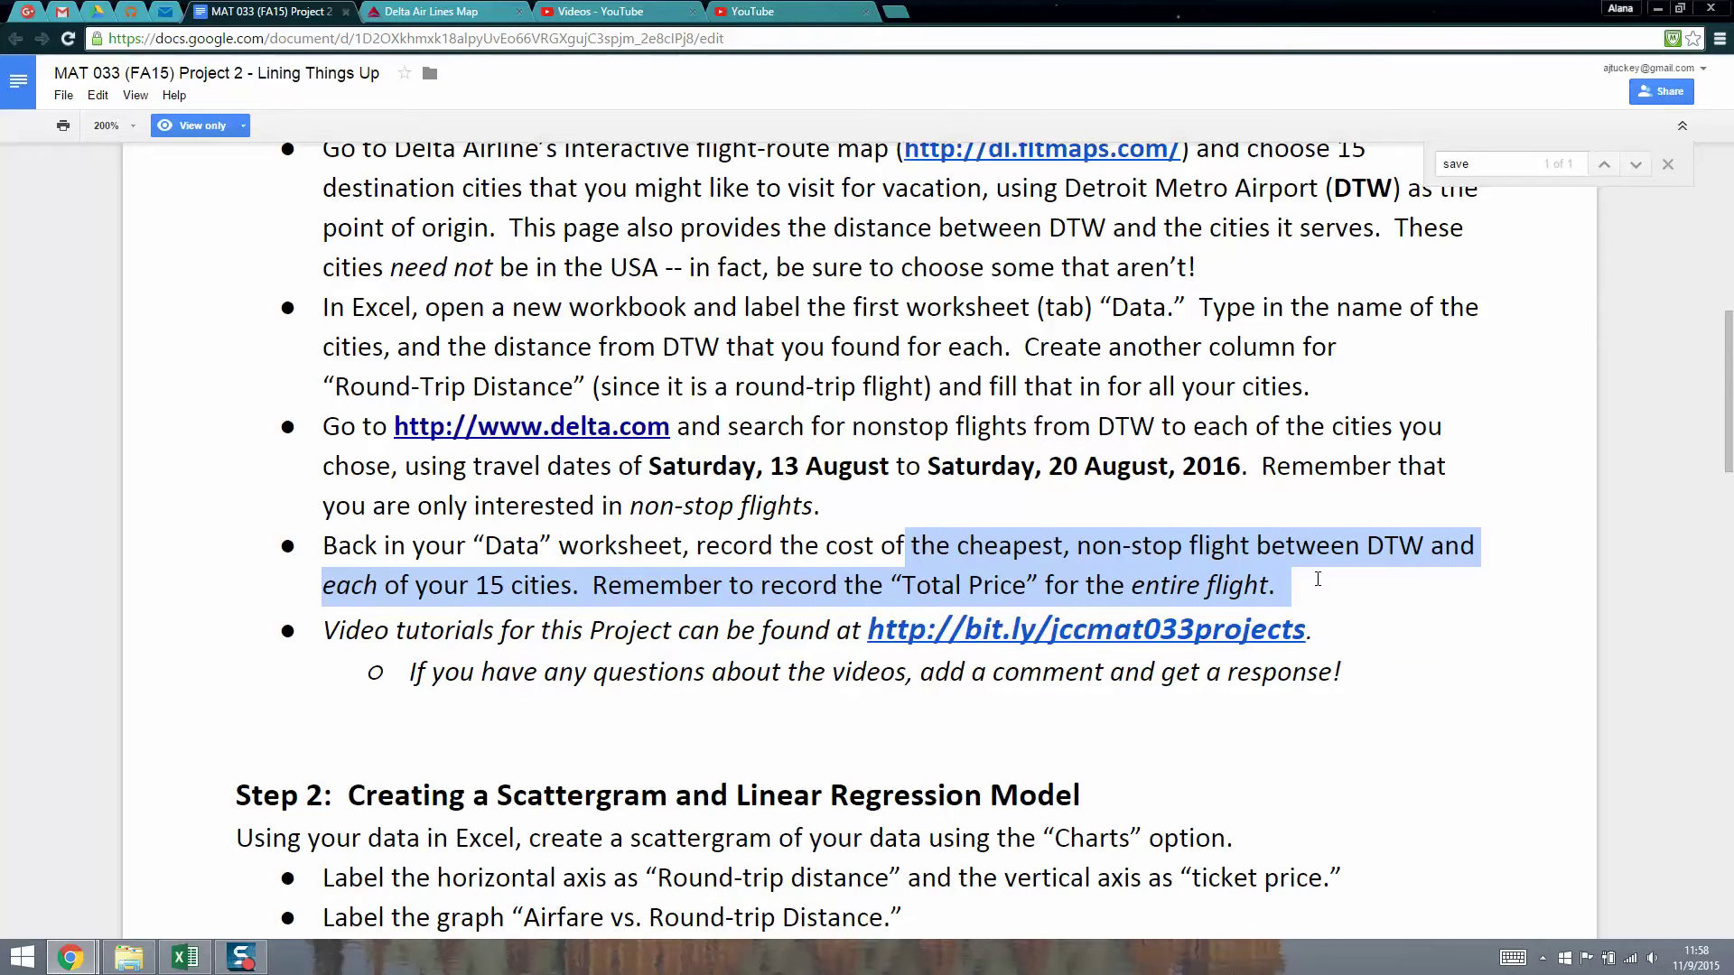
left_click(933, 513)
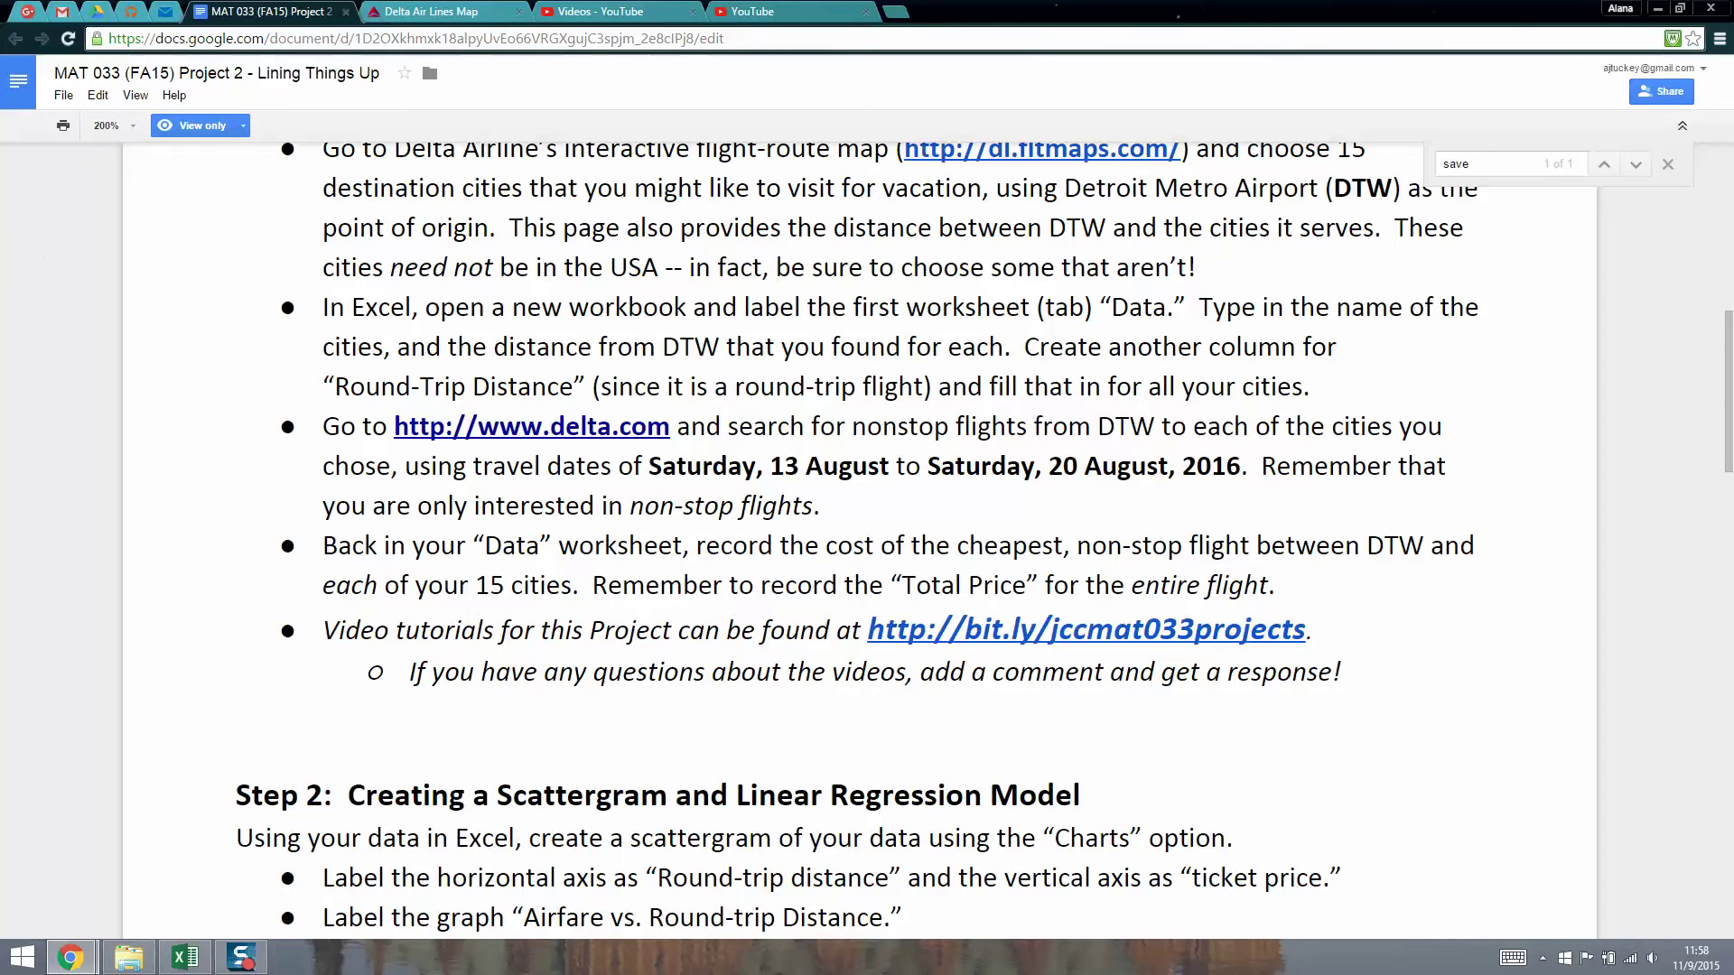
left_click(195, 964)
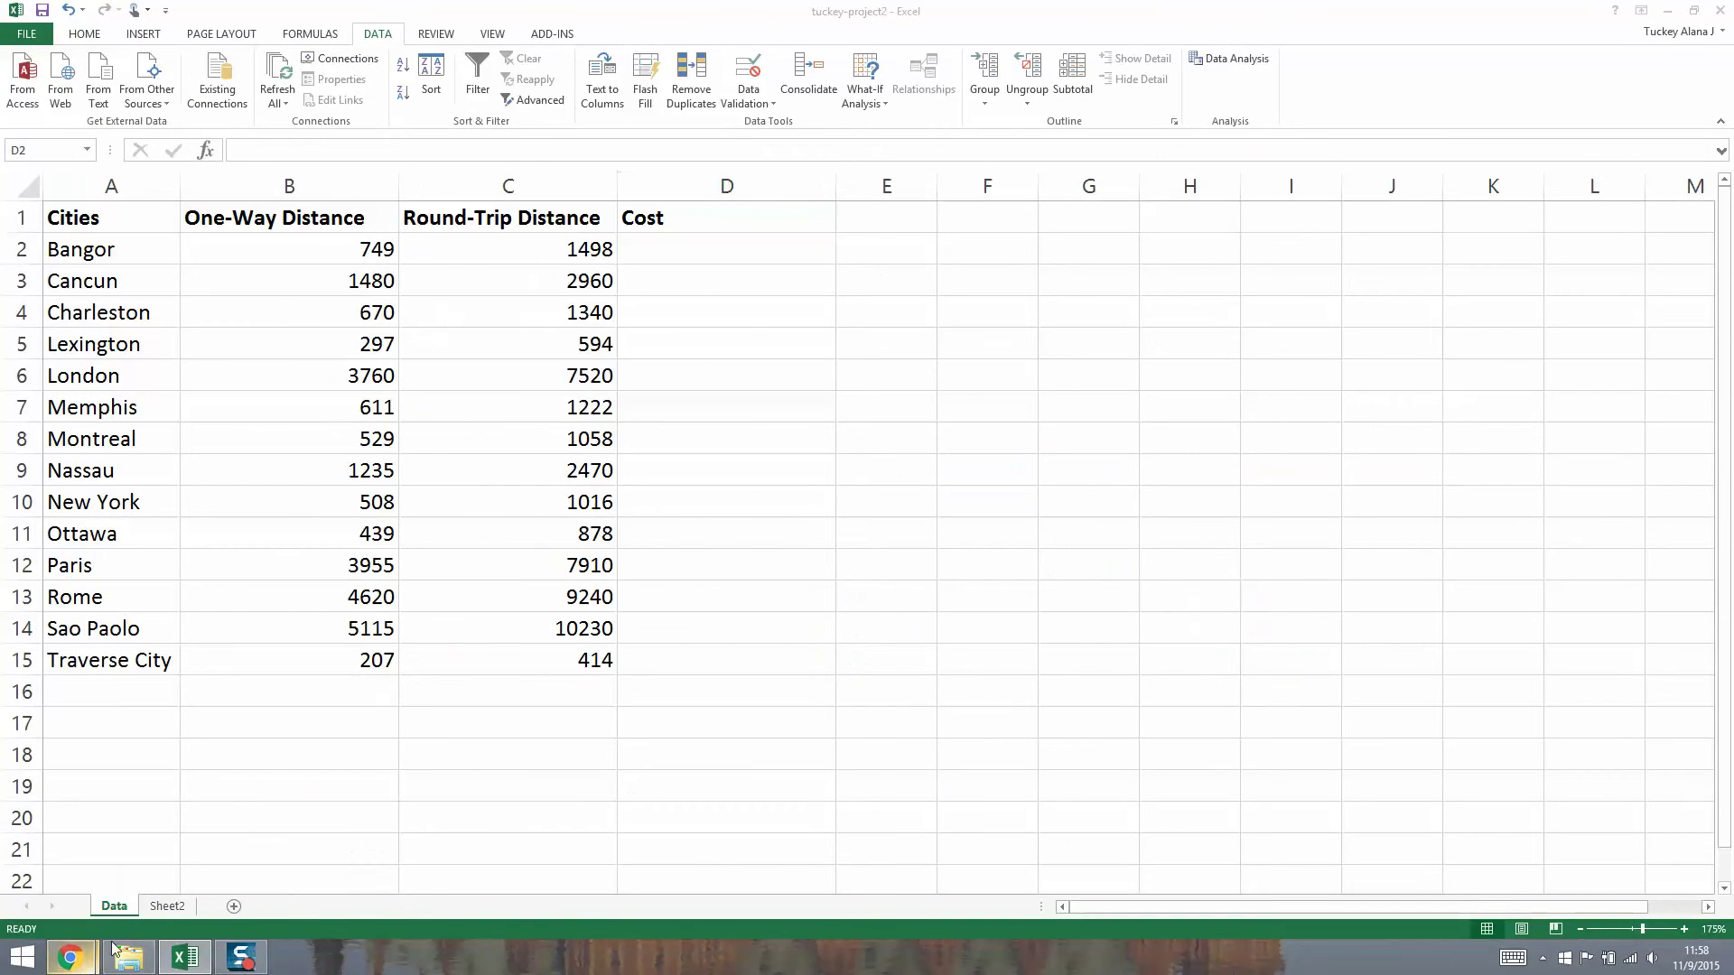
Bring up the Delta route map's nonstop list leaving from Detroit.
left_click(113, 867)
left_click(424, 11)
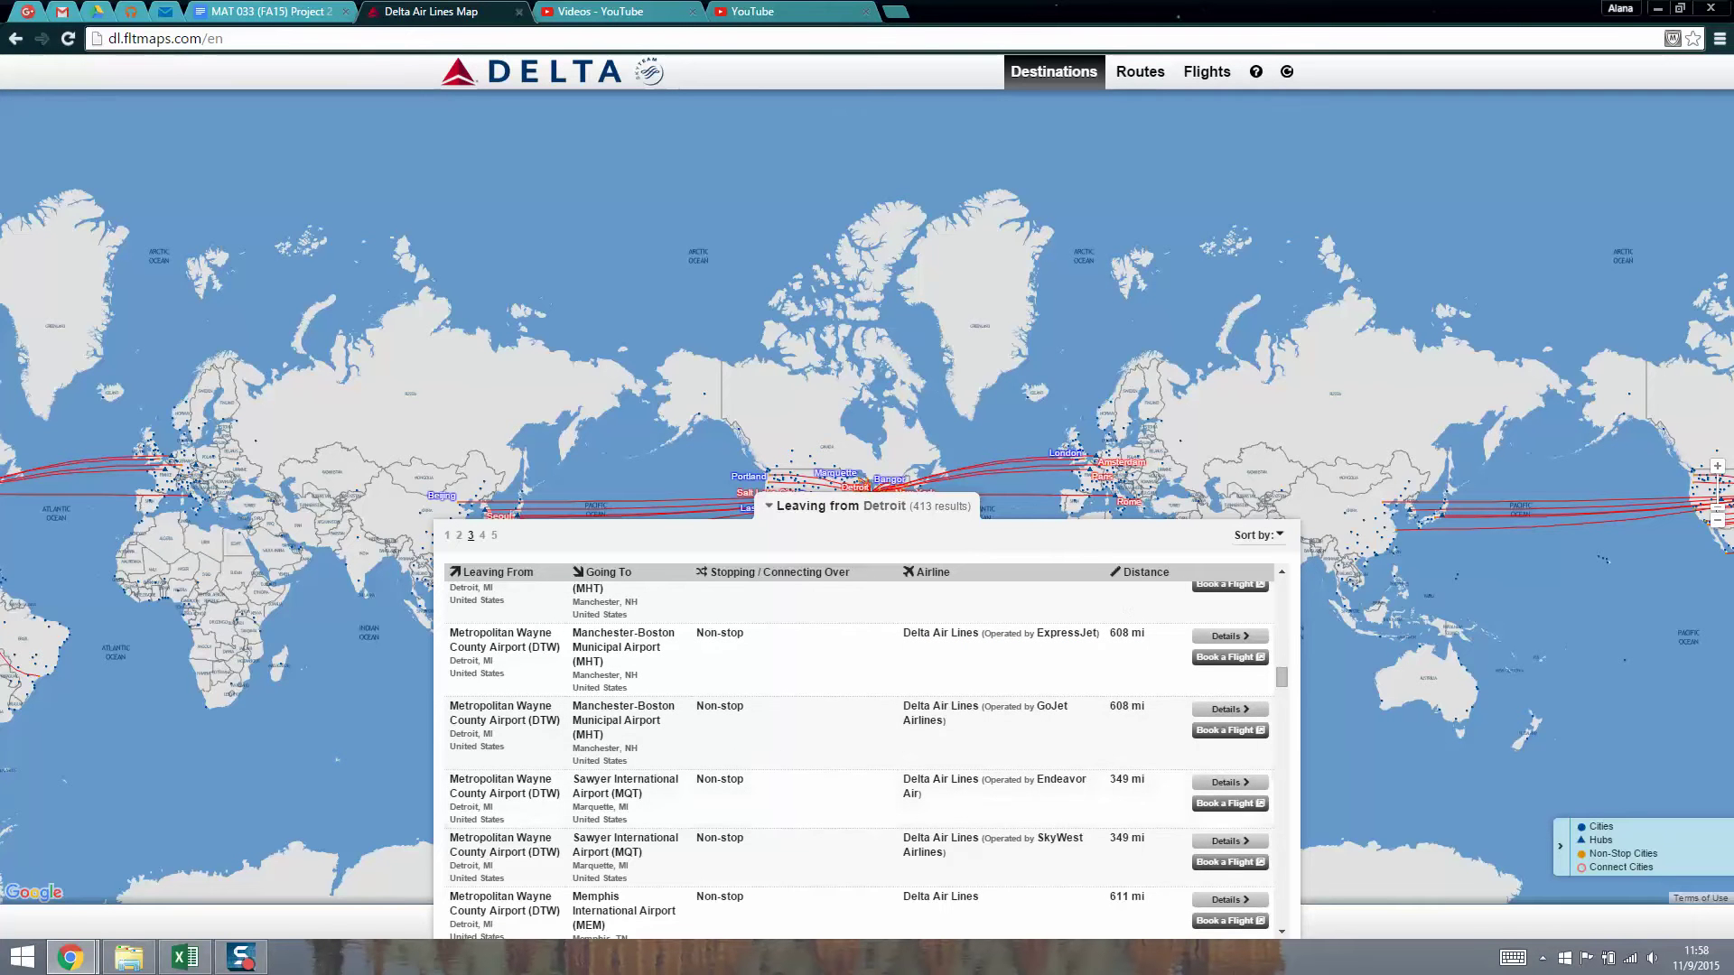
scroll(858, 722, "up", 10)
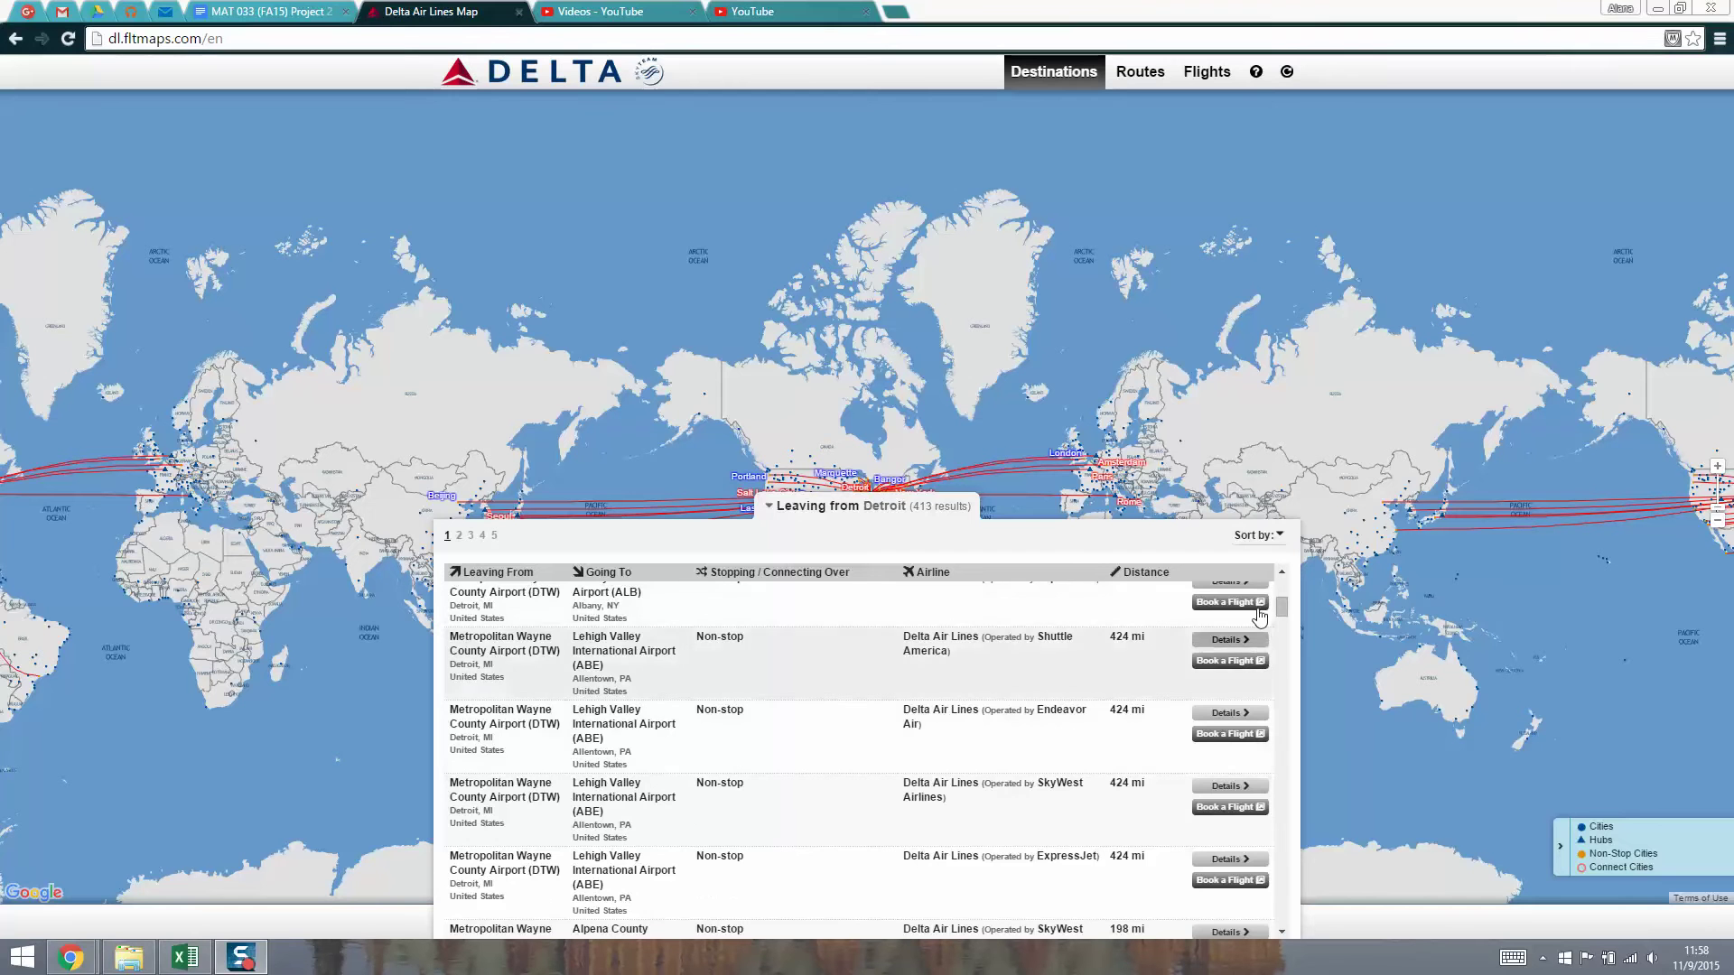
left_click_drag(1284, 600, 1293, 685)
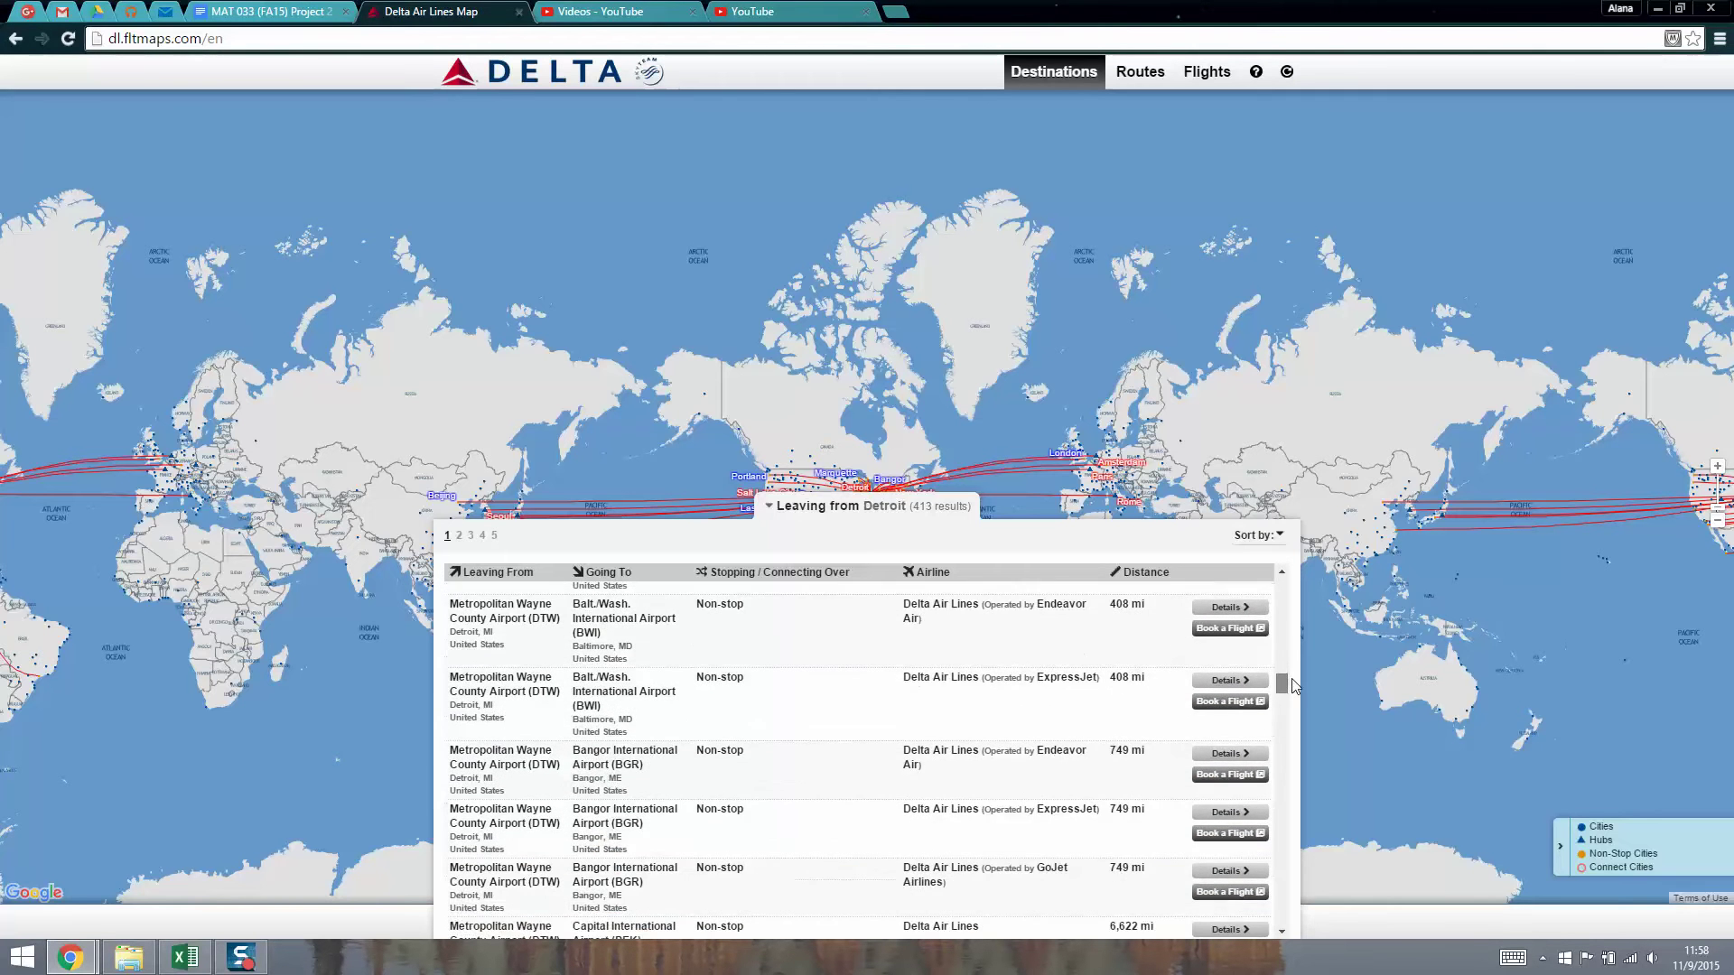
scroll(750, 745, "down", 1)
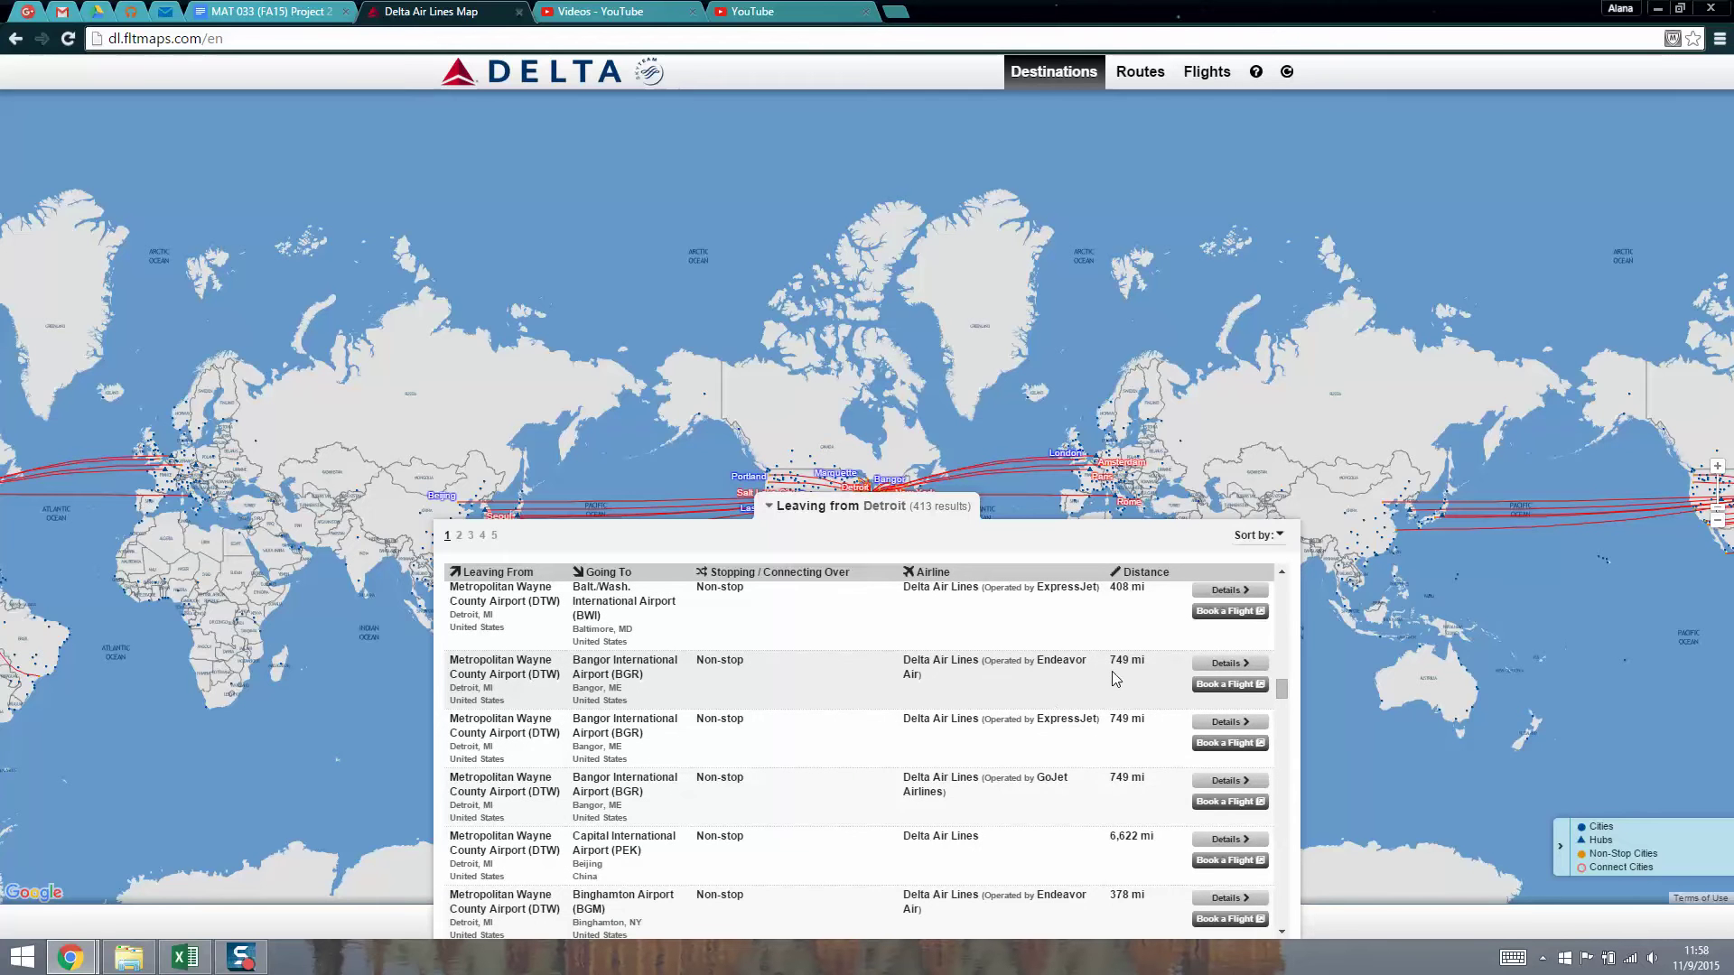
Compare Bangor's 749 mi distance with Excel's B2 and C2, and highlight BGR.
left_click(185, 957)
left_click(336, 242)
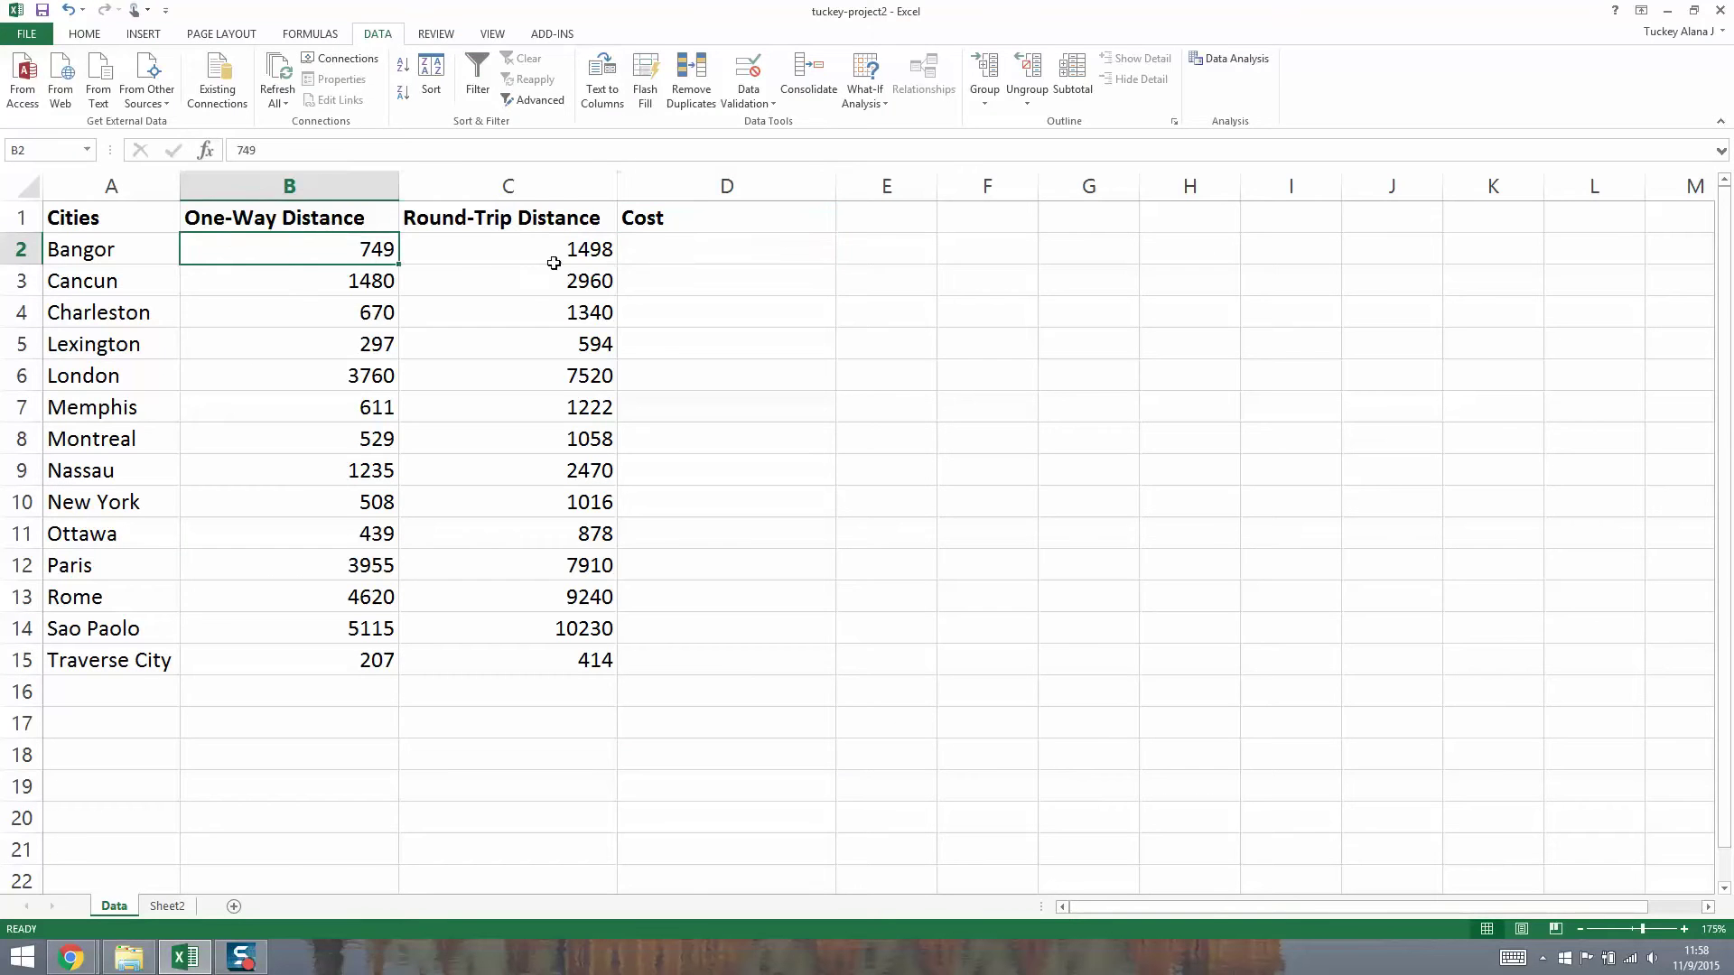
left_click(554, 260)
left_click(754, 255)
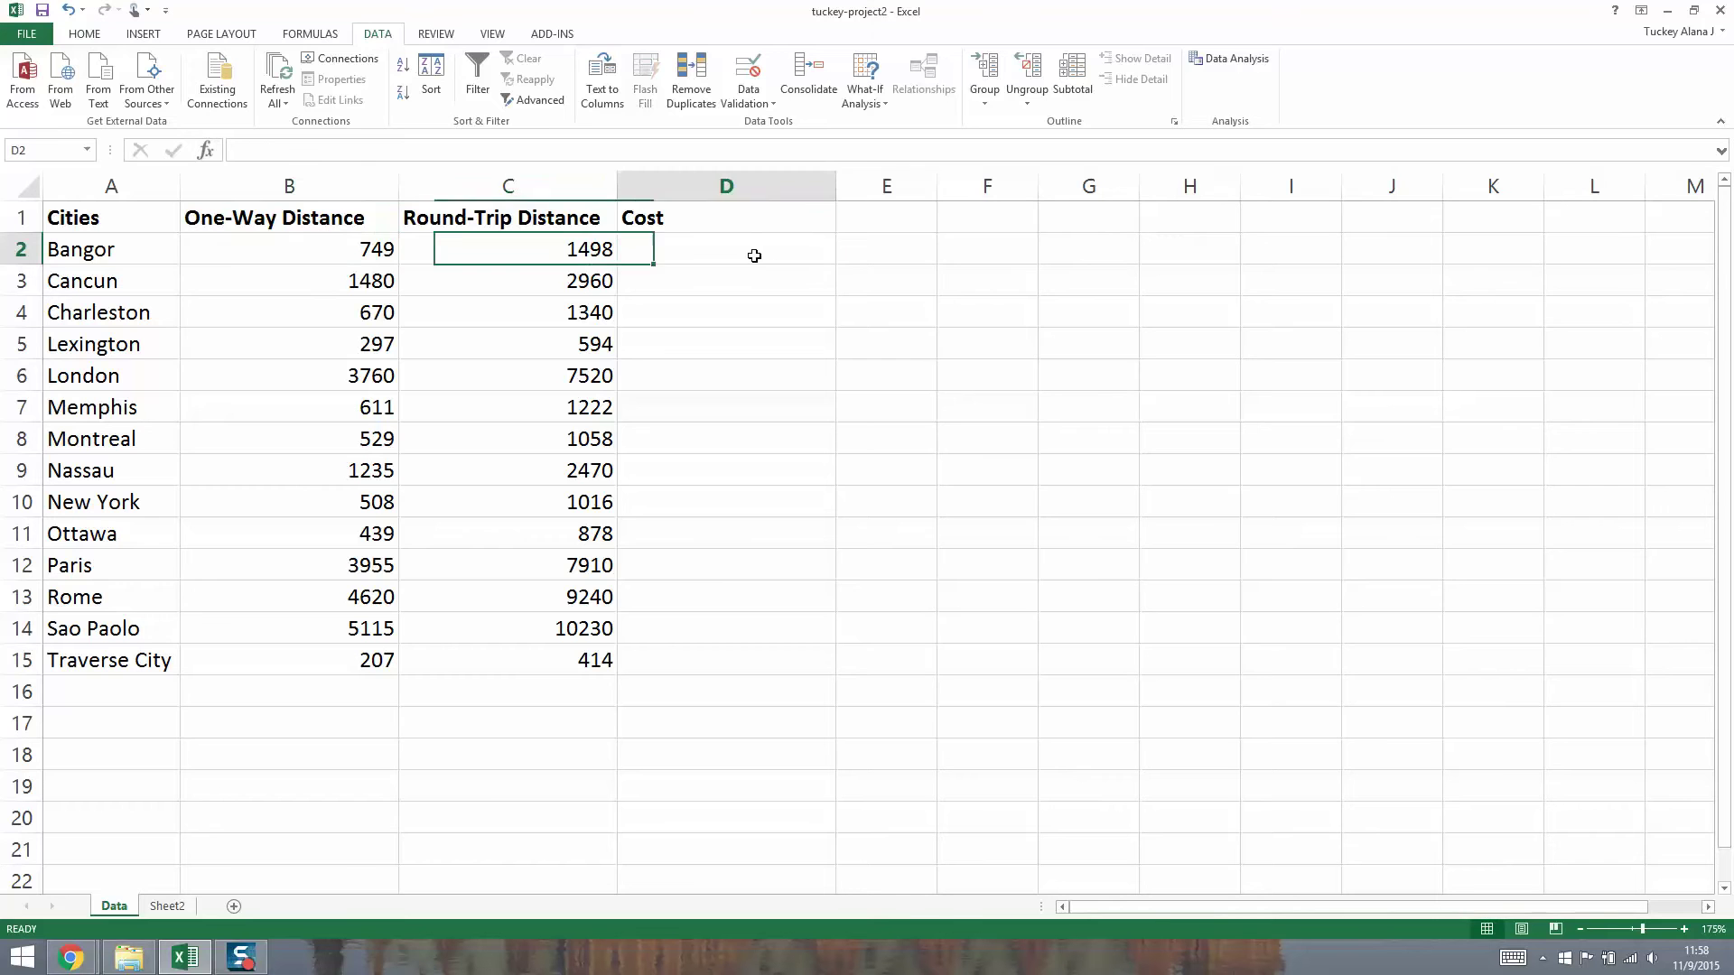
left_click(1667, 11)
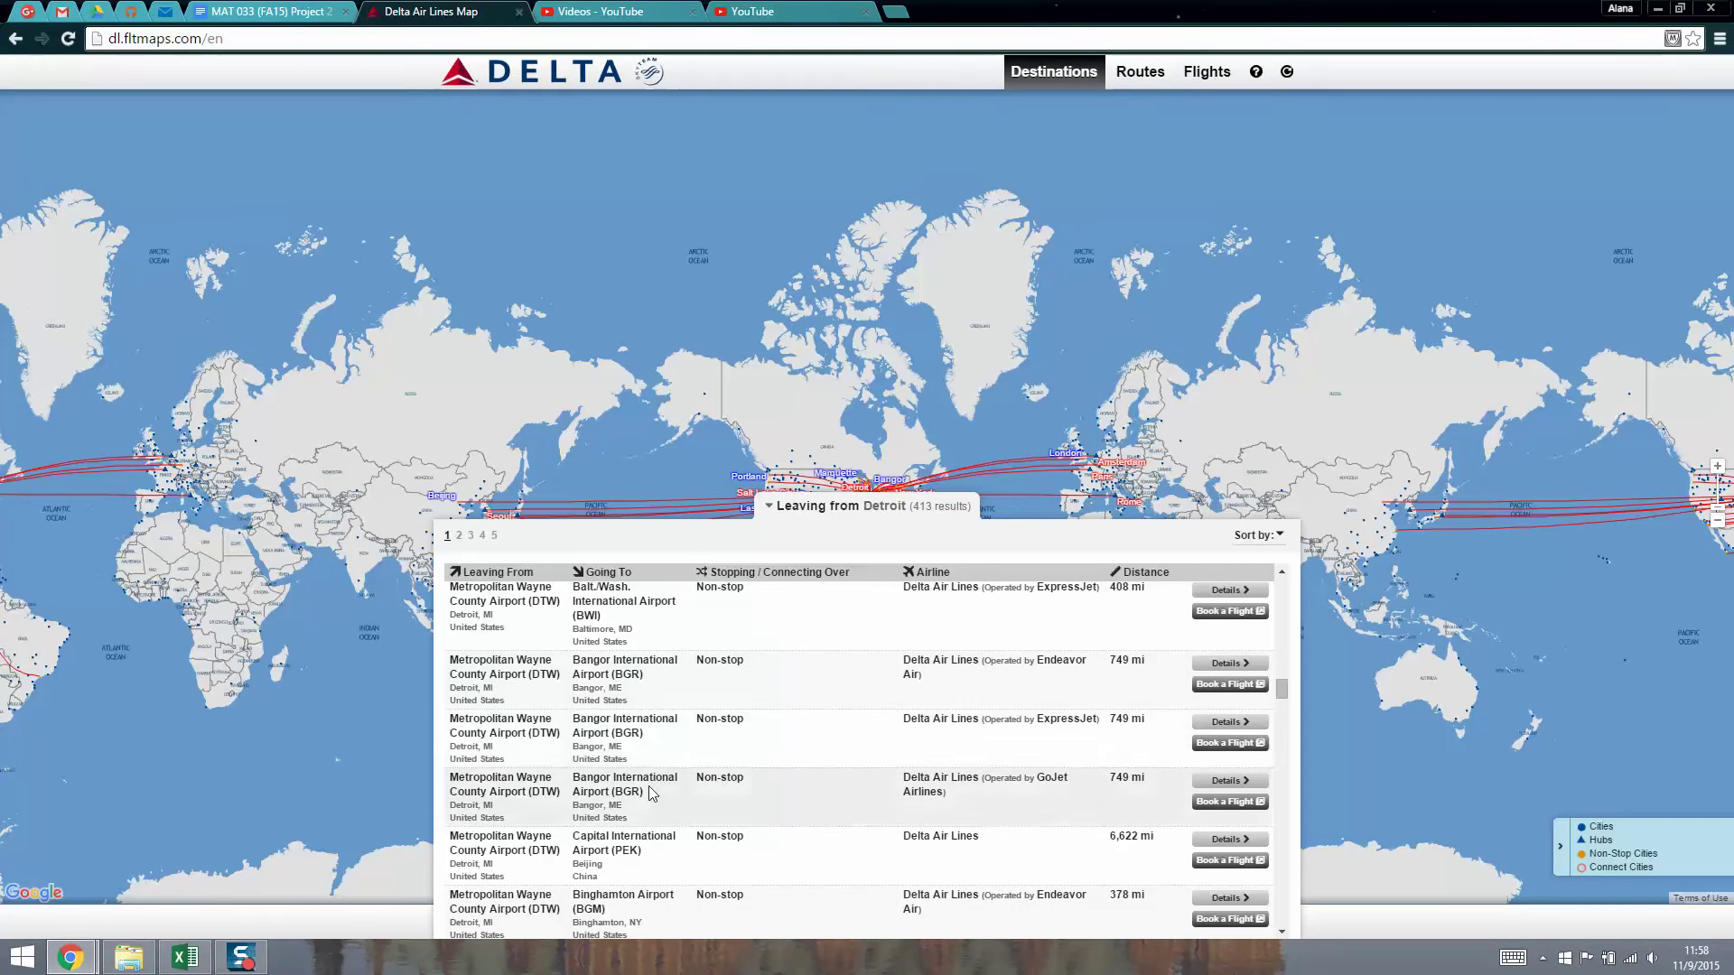
left_click_drag(635, 791, 621, 788)
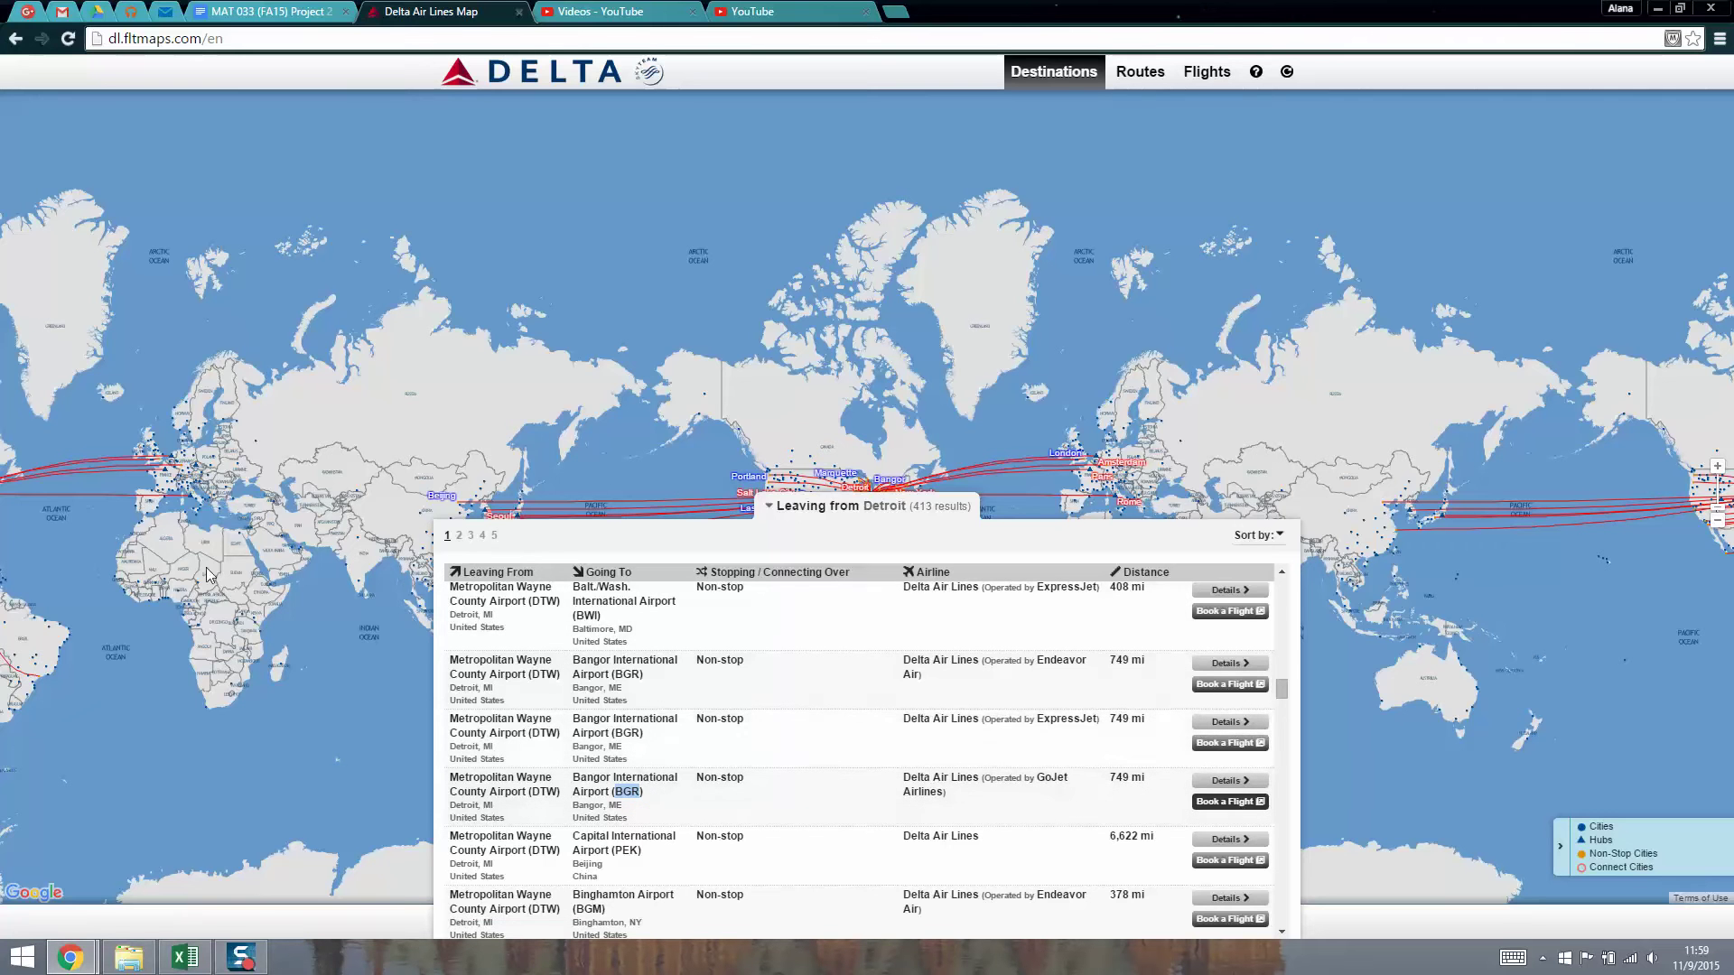
scroll(1225, 687, "up", 5)
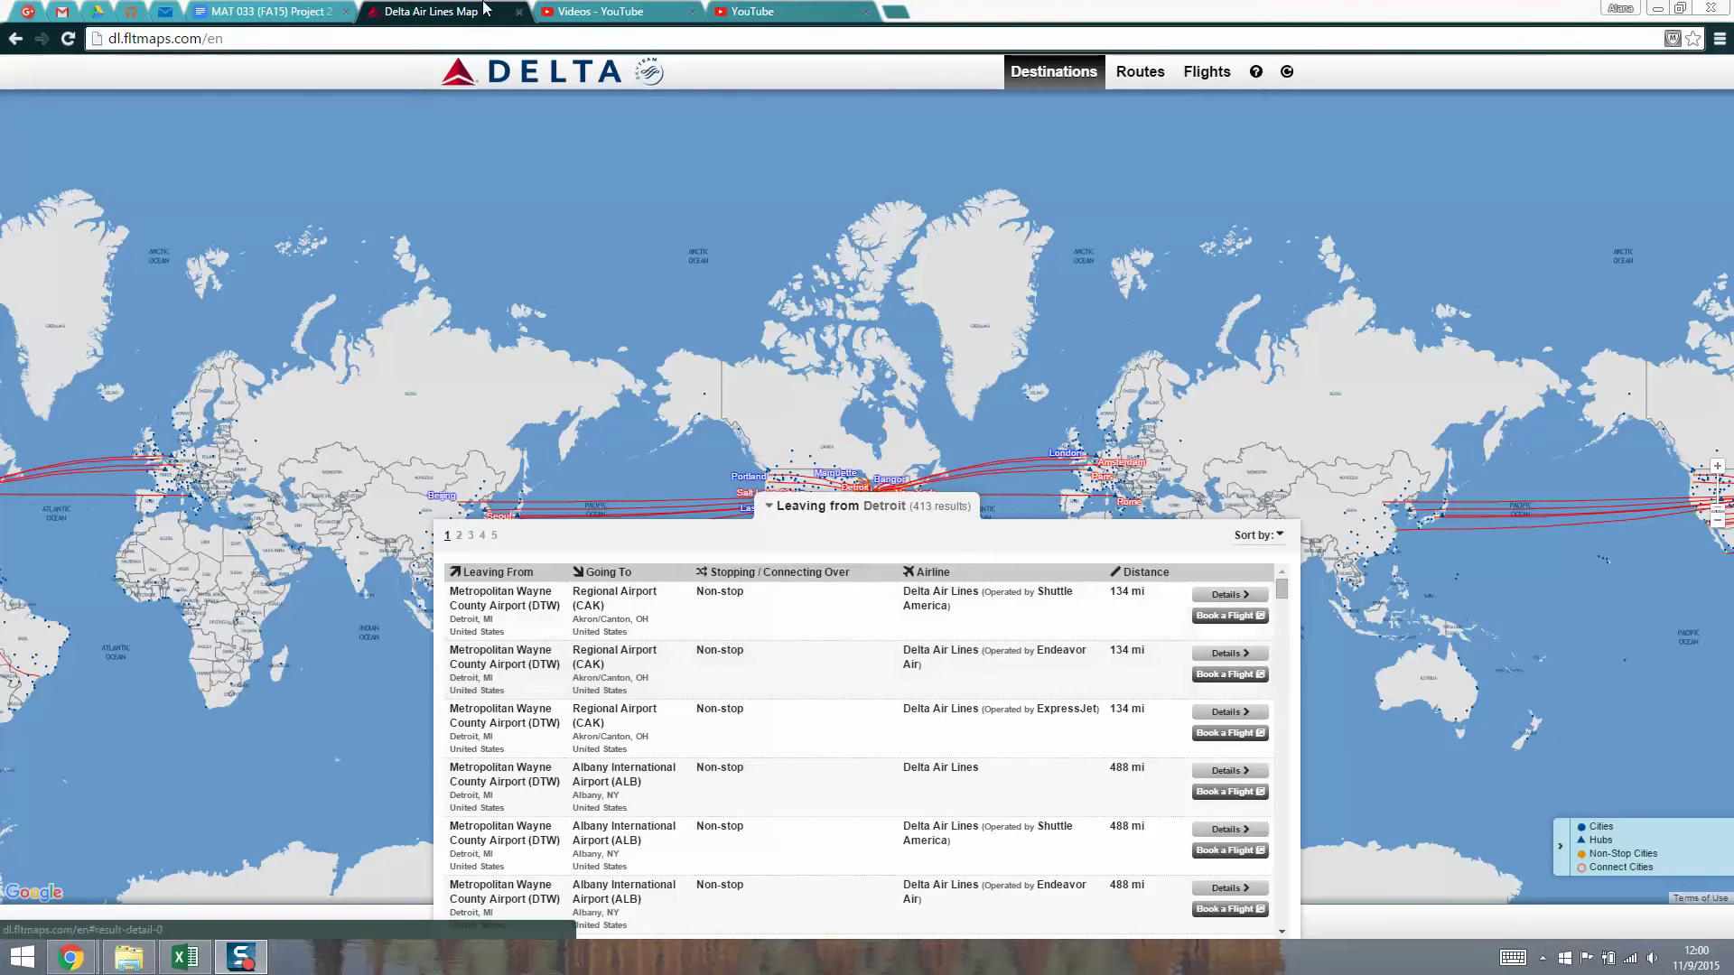
Load delta.com in a new tab placed beside the route map tab.
left_click(896, 11)
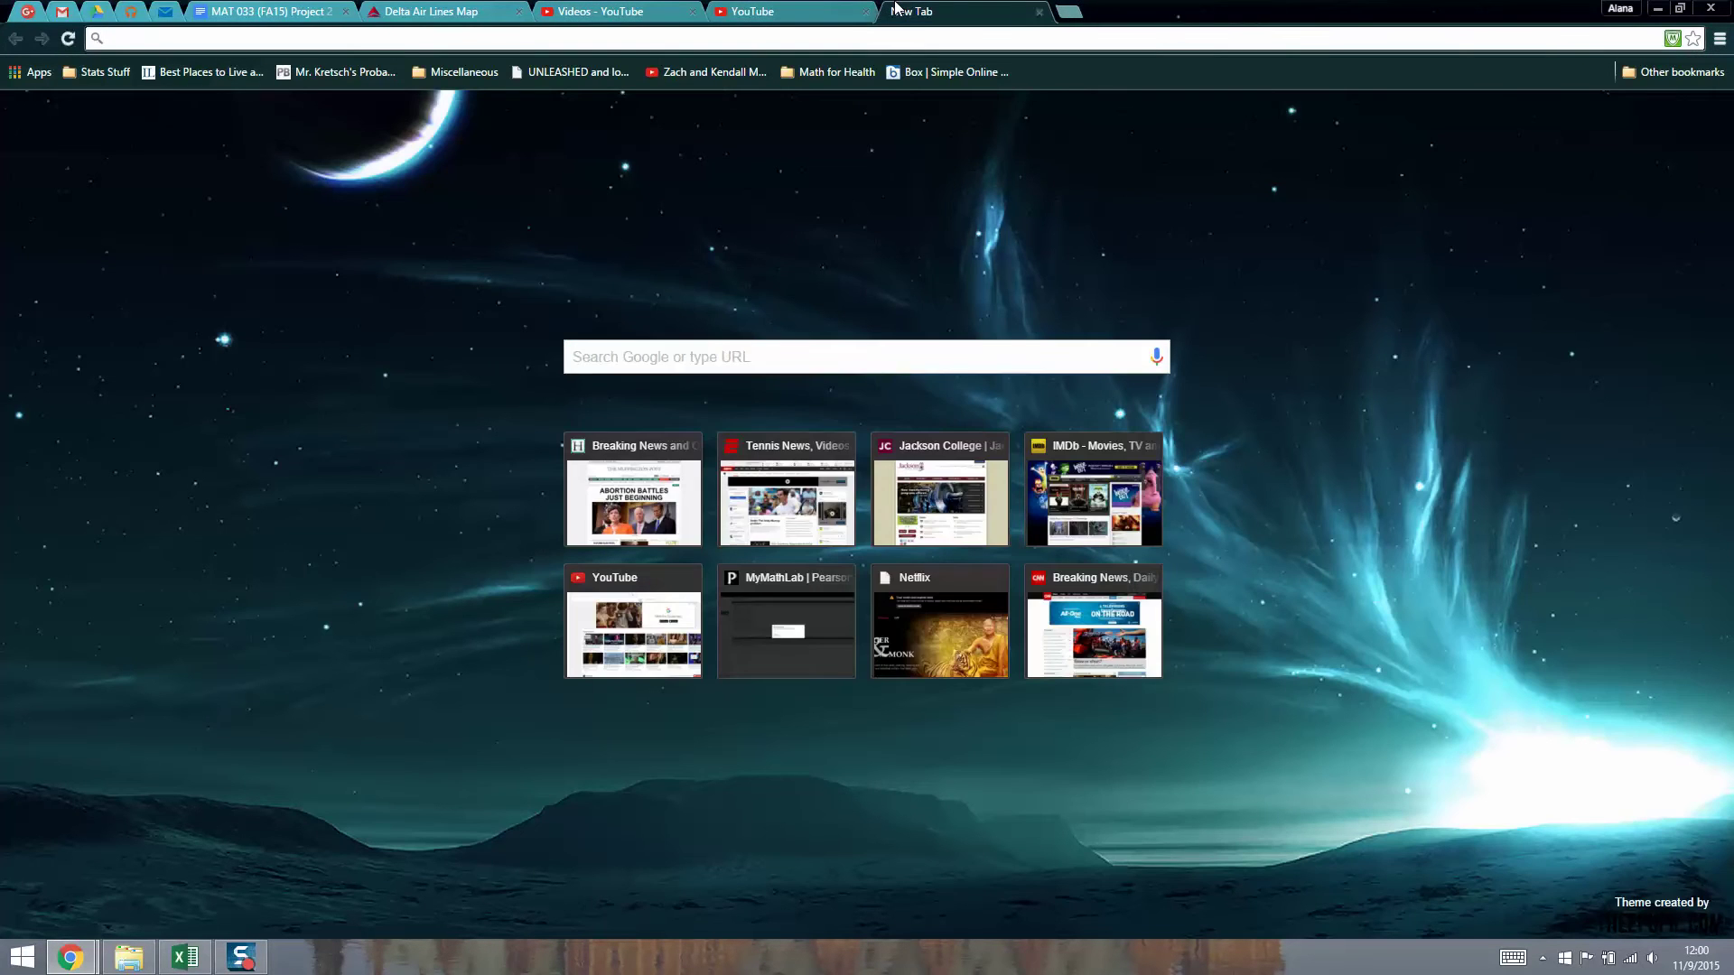
type("delta.com")
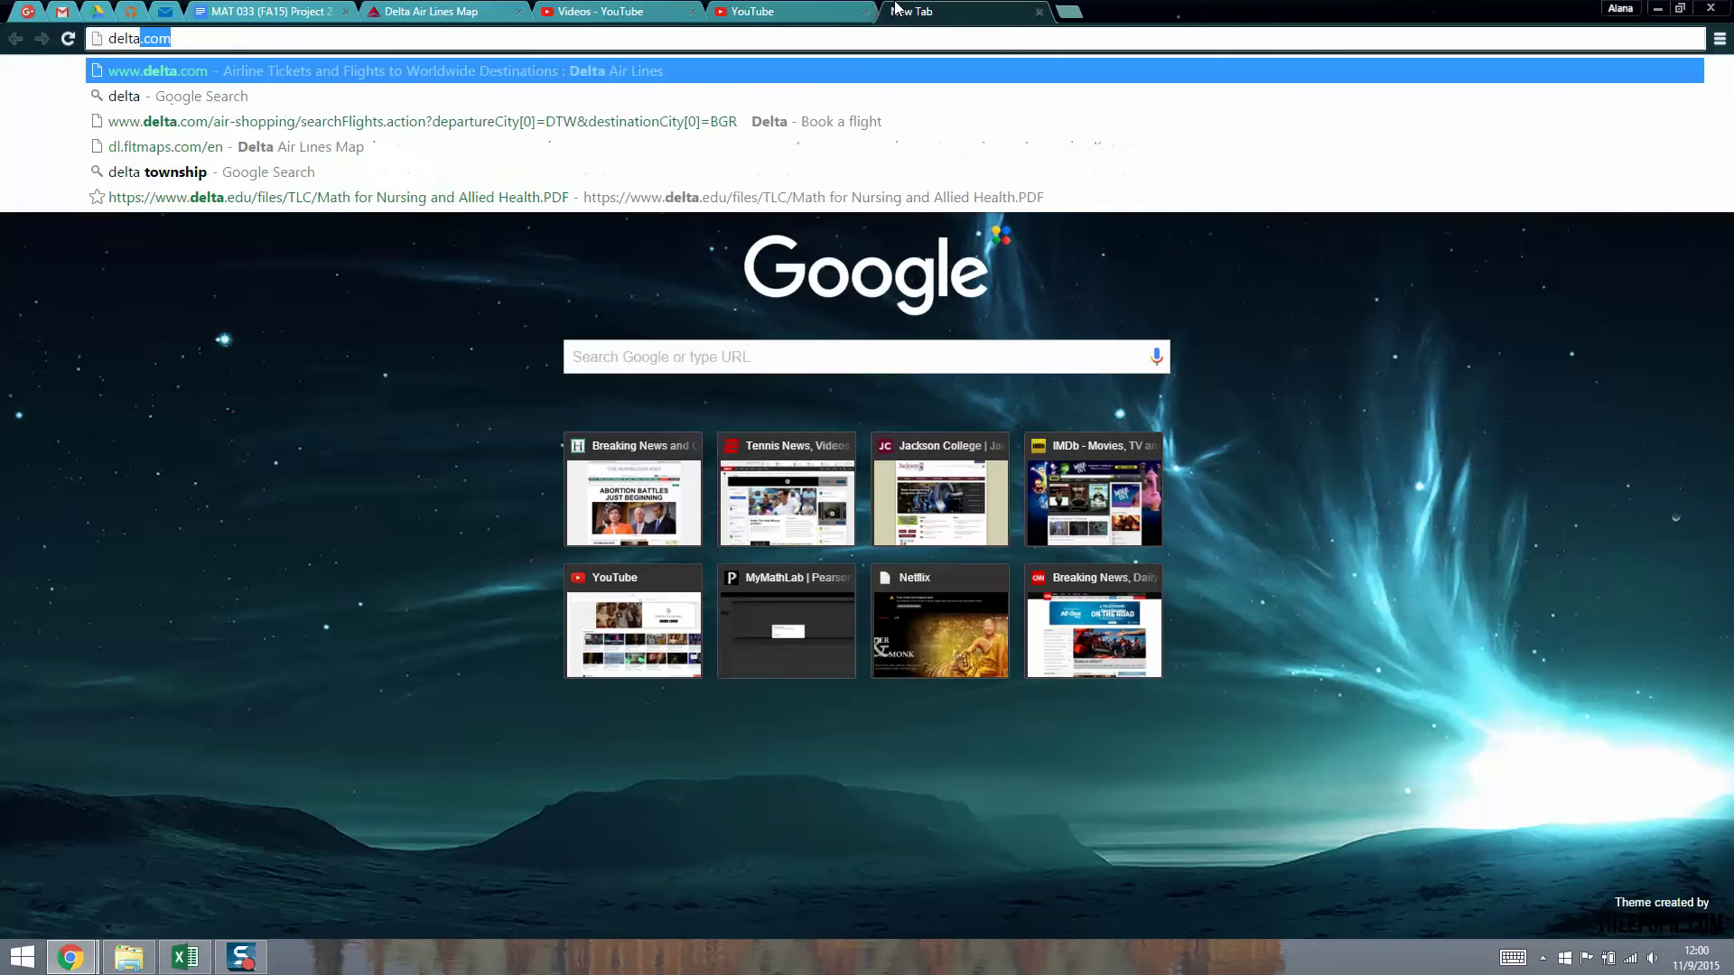
key("Return")
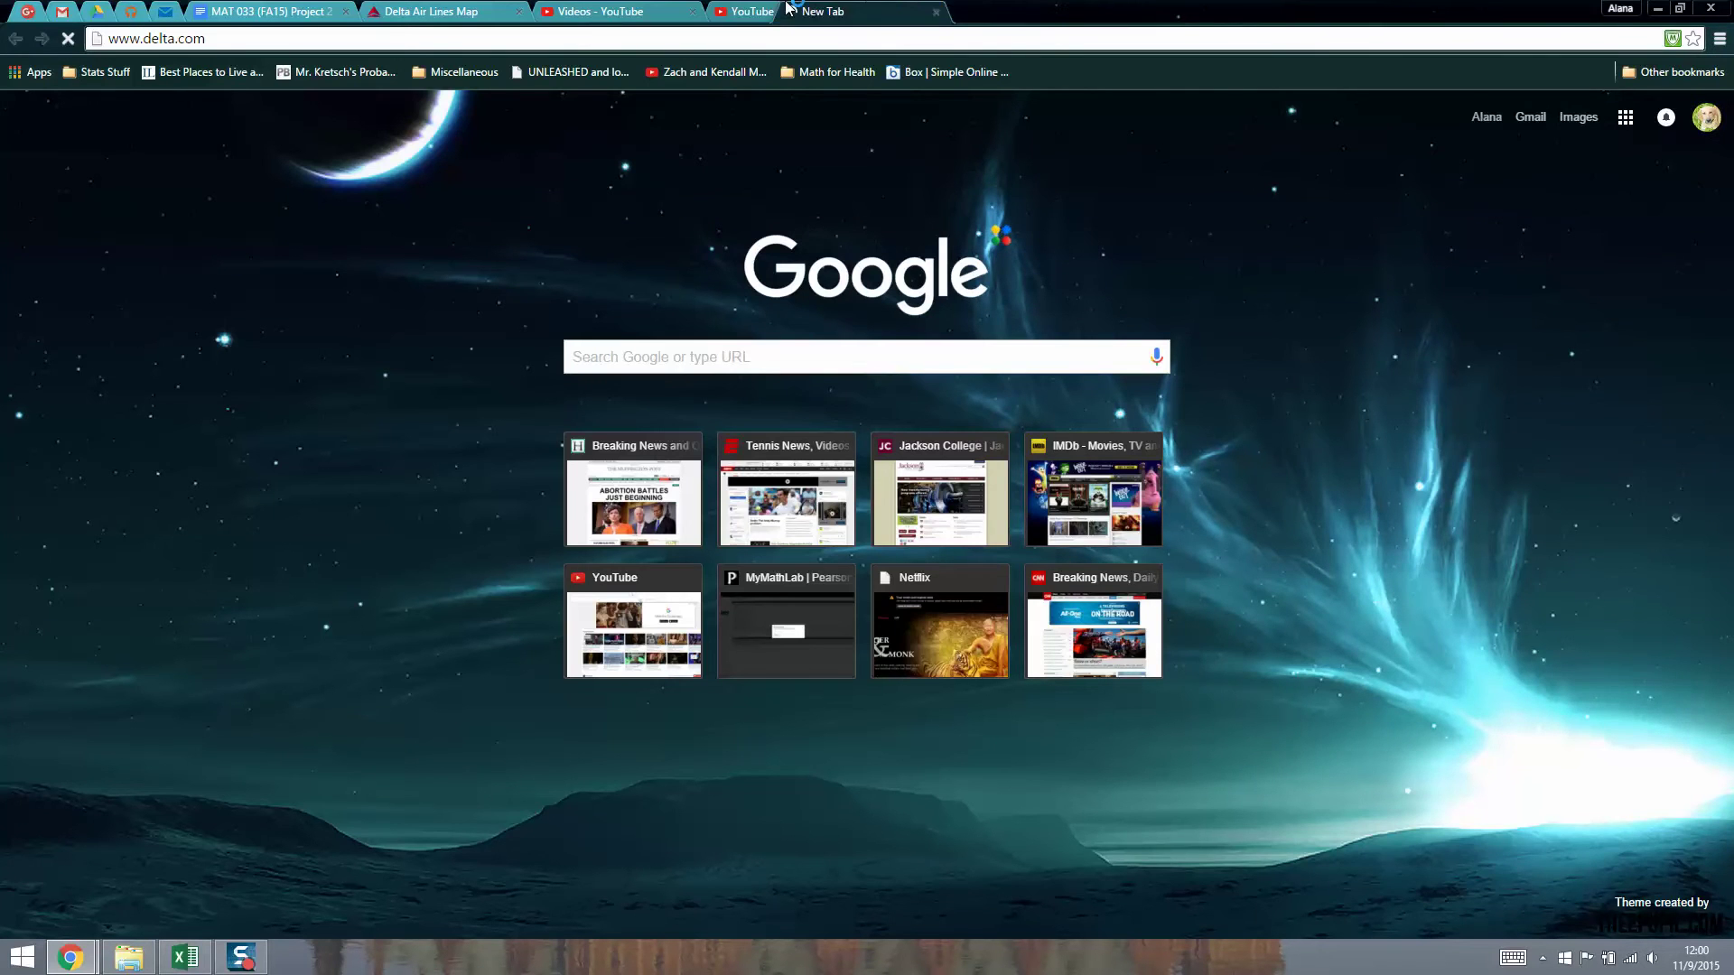
left_click_drag(788, 7, 542, 9)
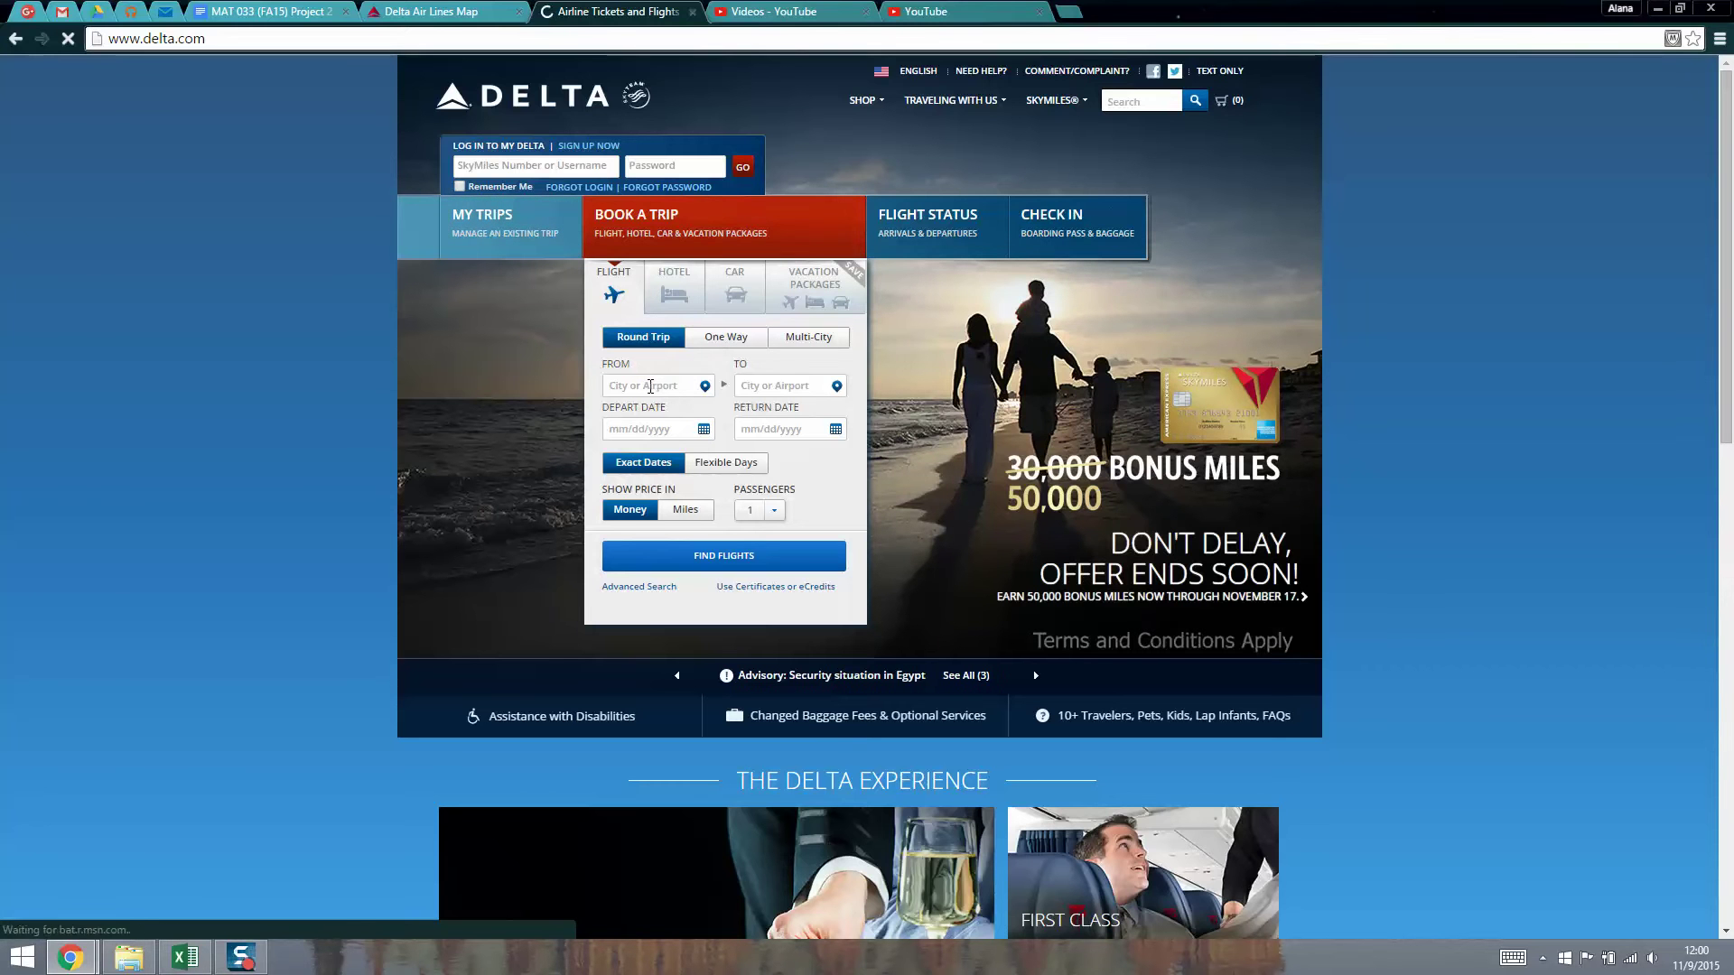
Set the departure airport to Detroit (DTW).
left_click(651, 387)
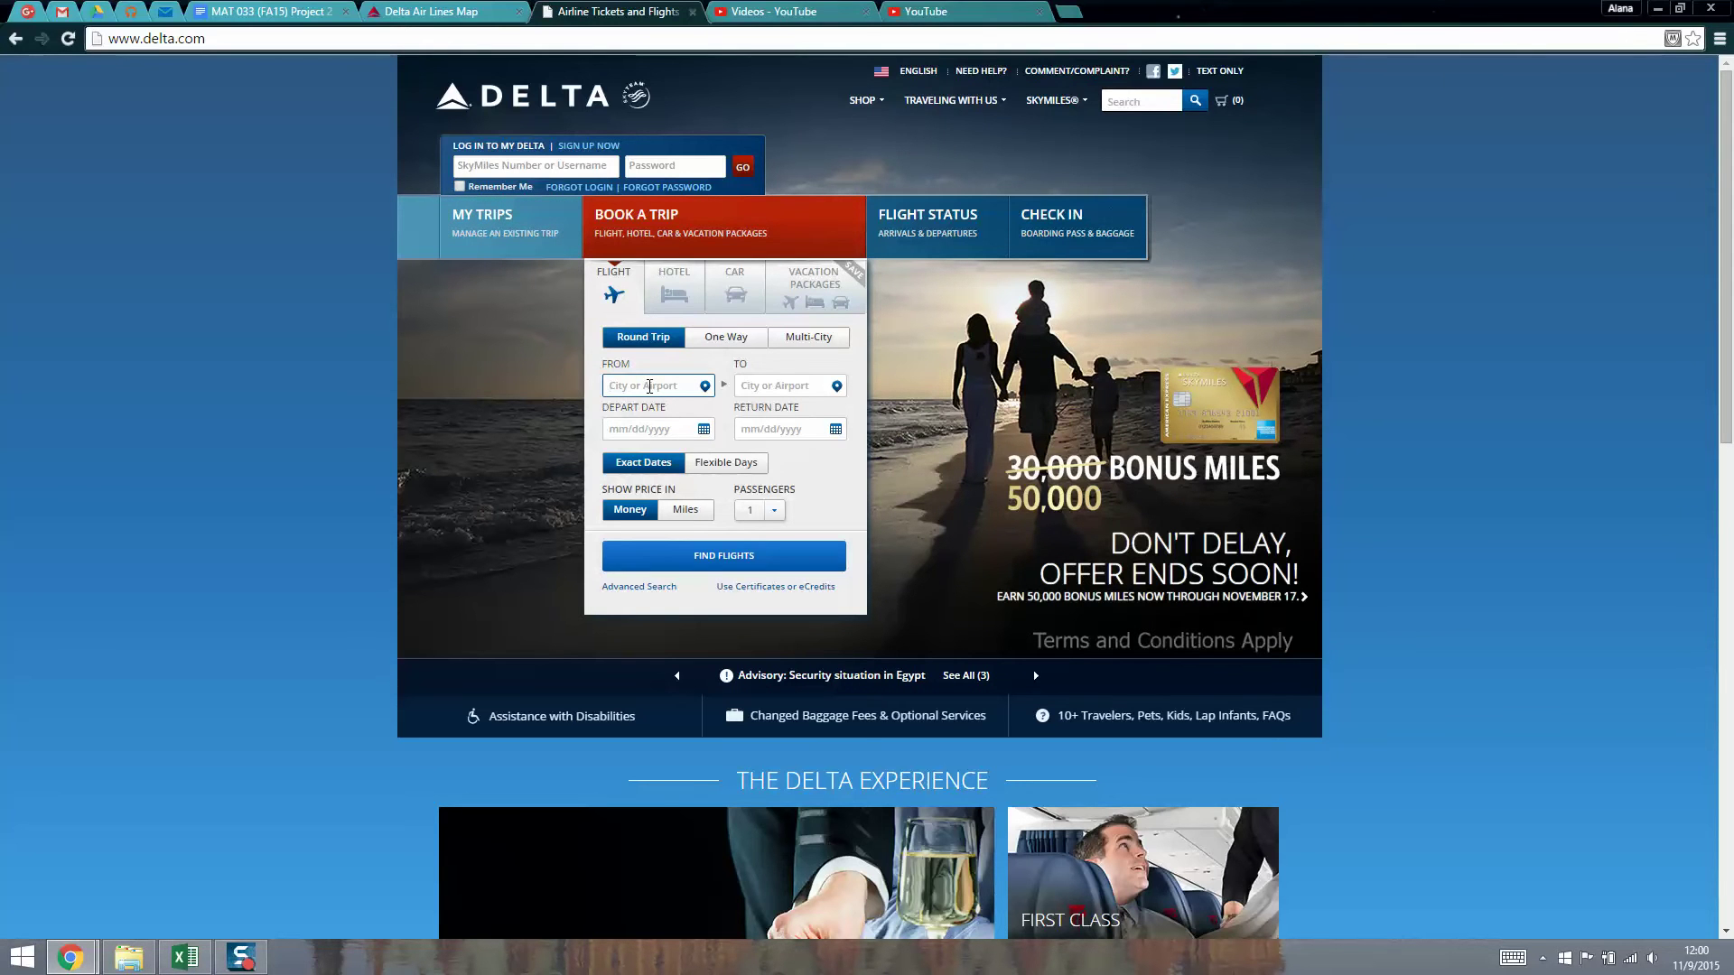
type("DTW")
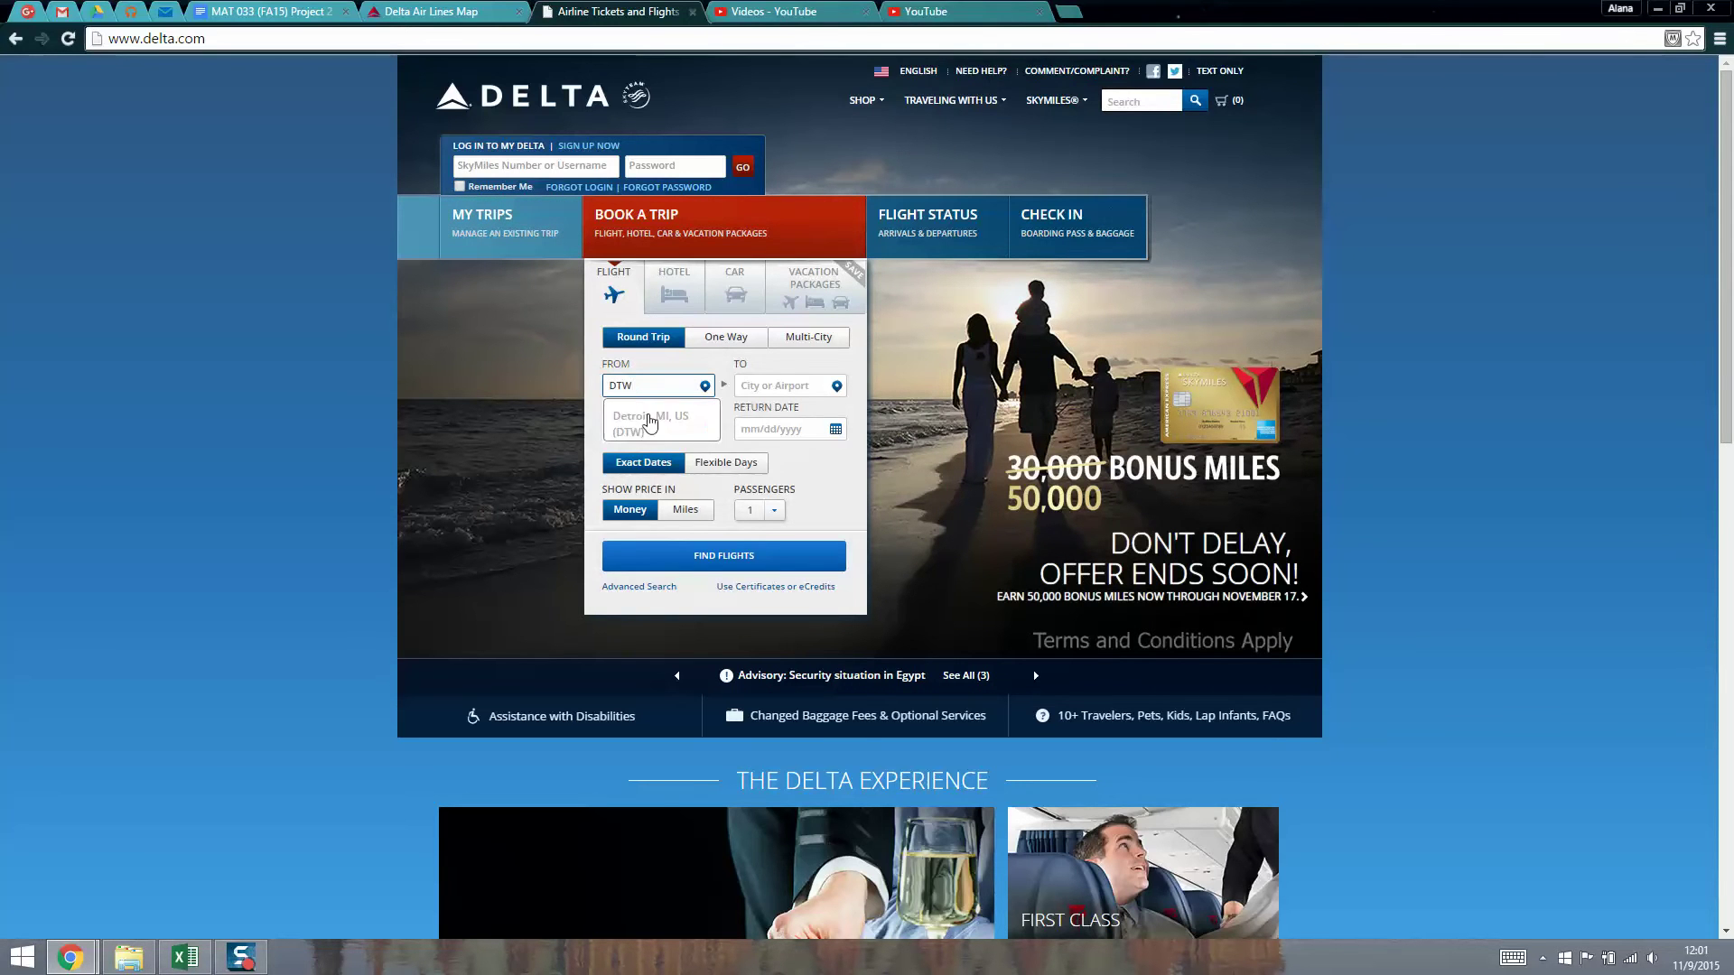
left_click(649, 421)
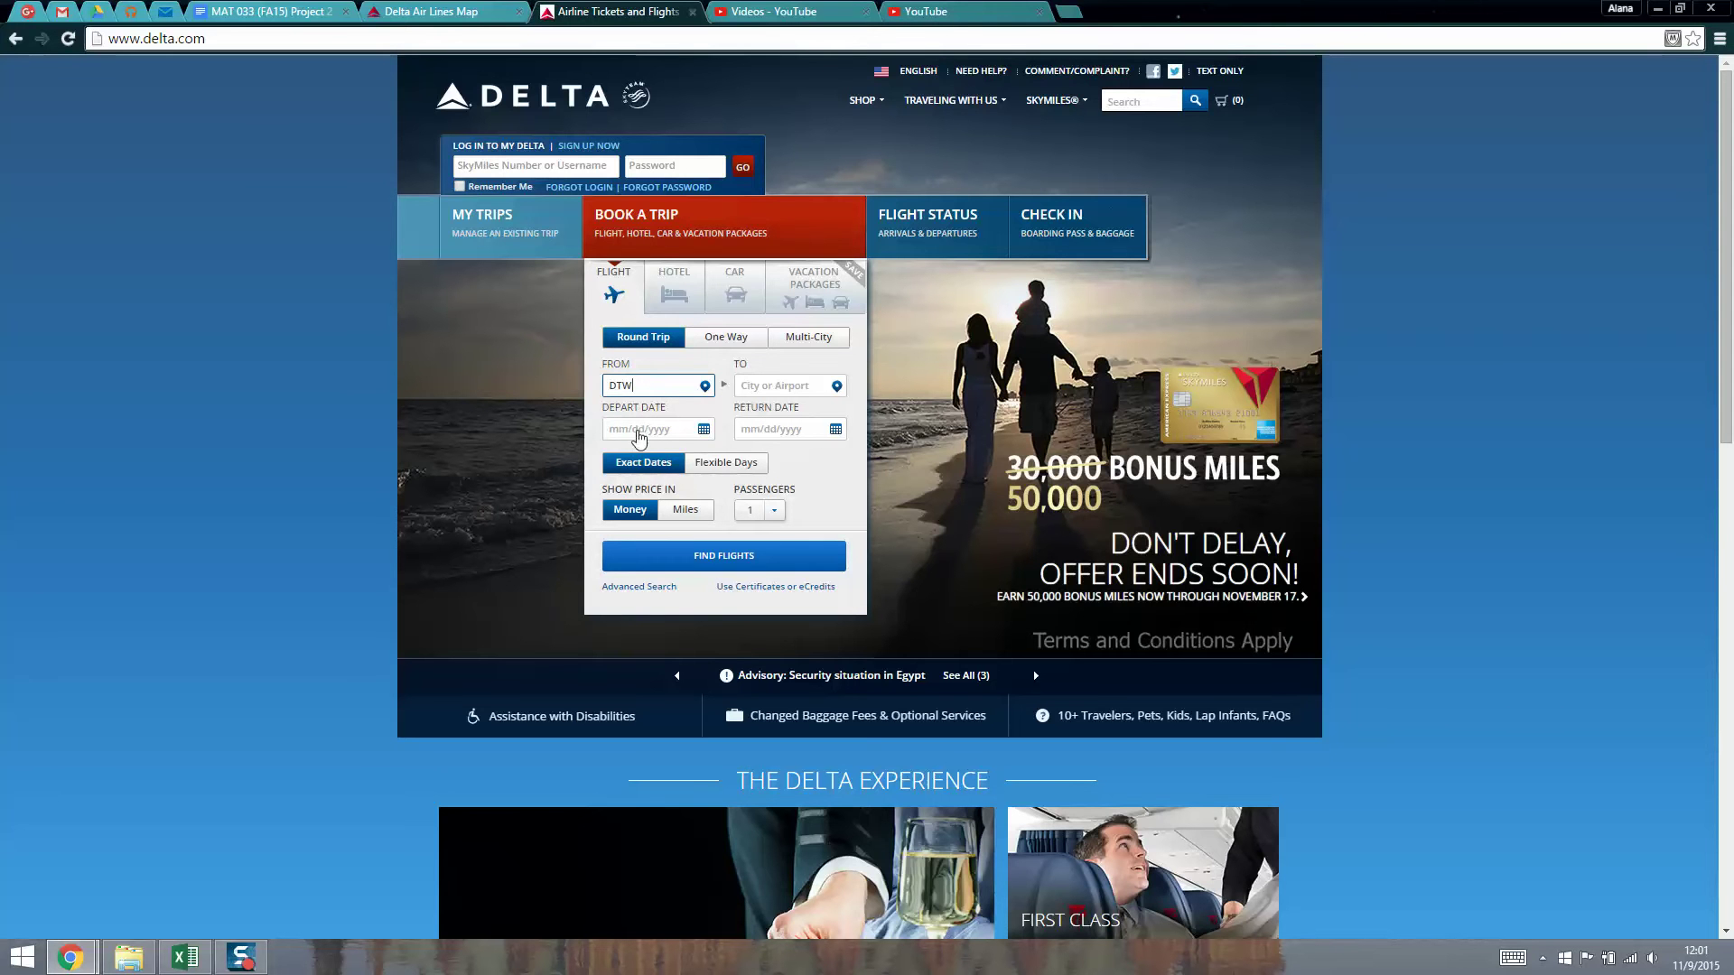
Advance the departure calendar to August 2016, pick a date, and check the required dates.
left_click(704, 430)
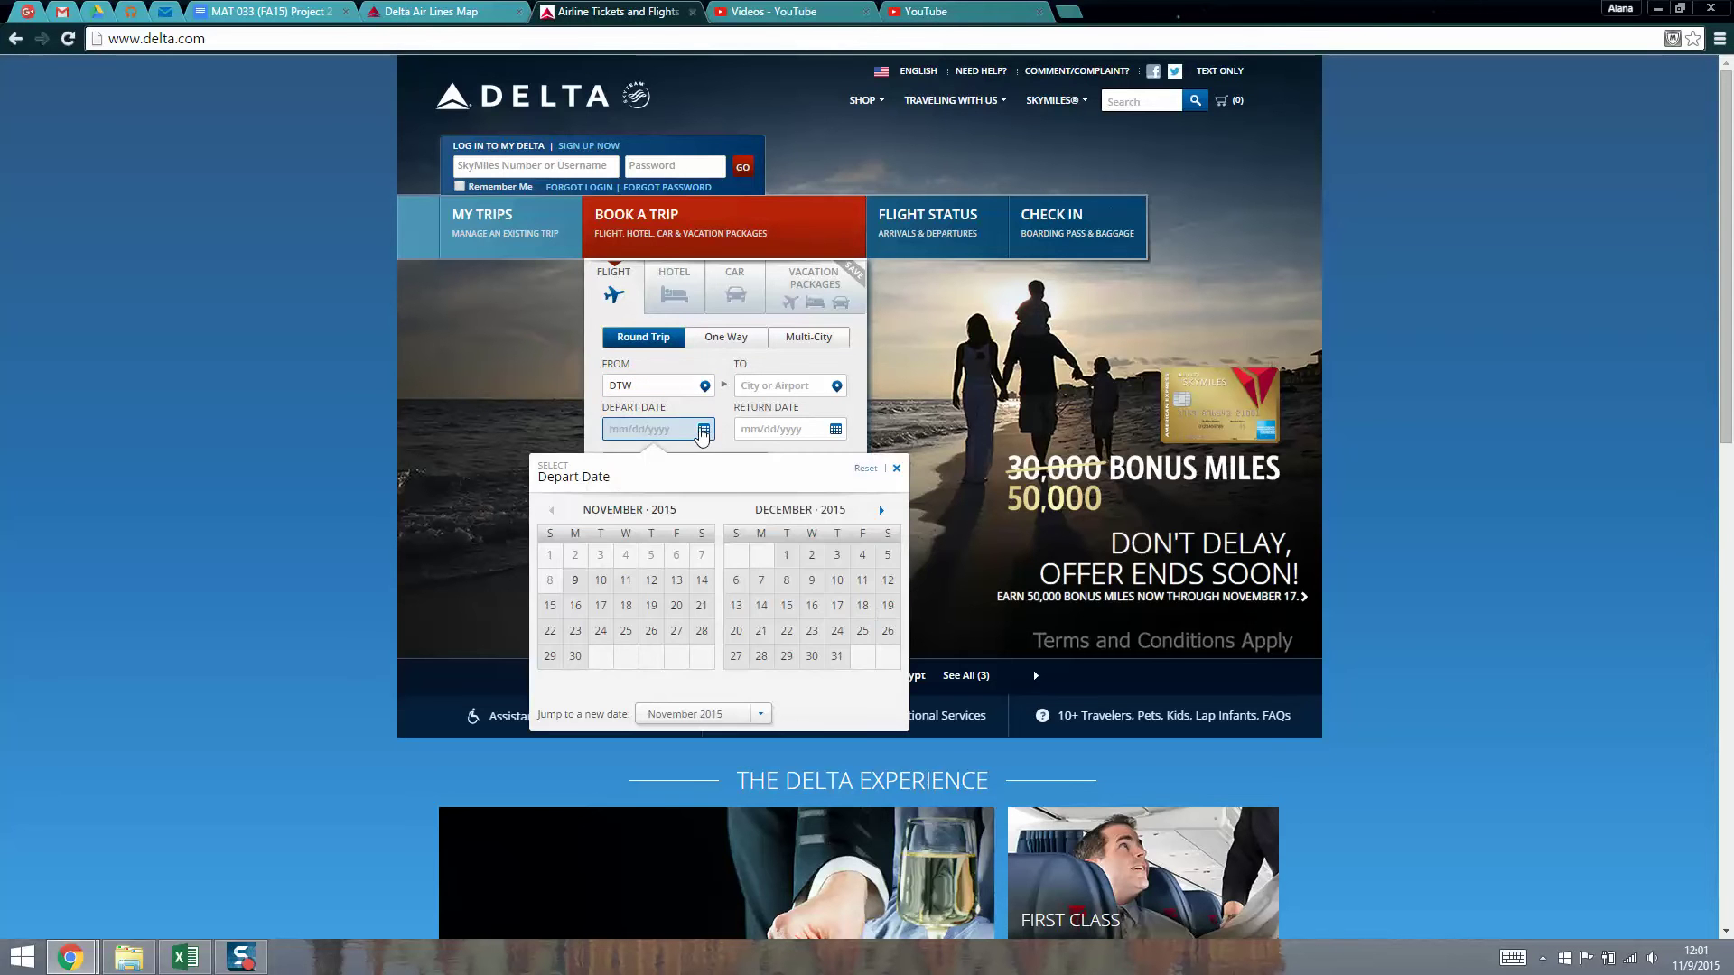
left_click(881, 512)
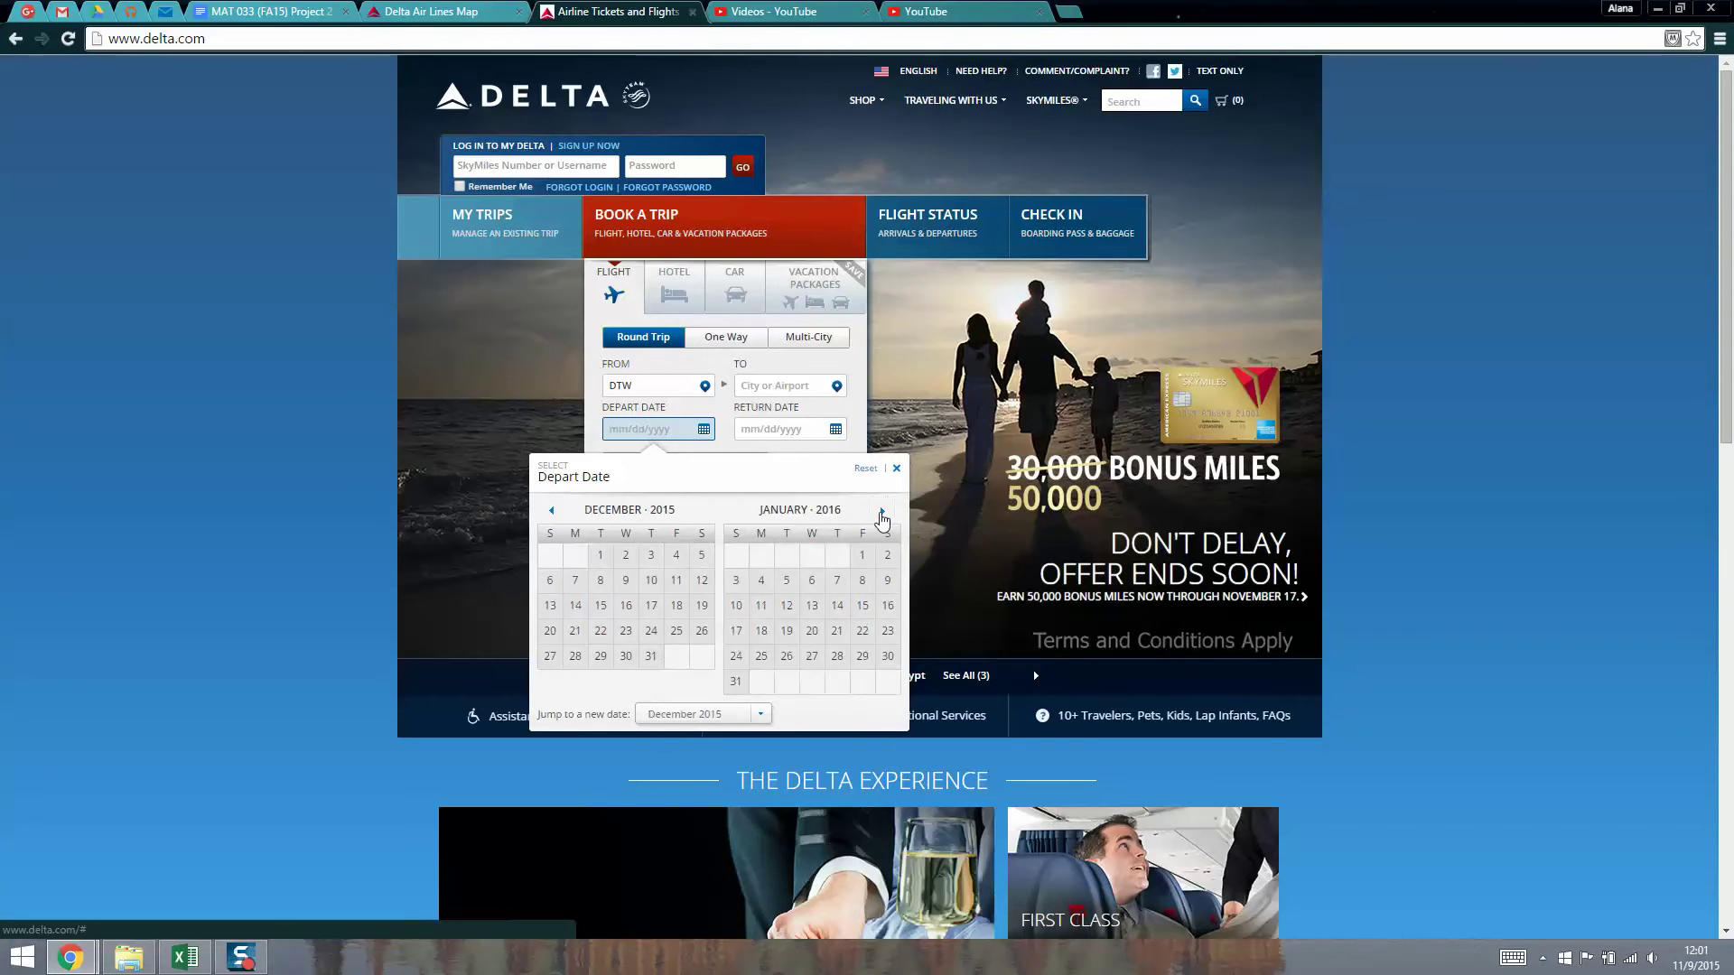
left_click(882, 512)
left_click(881, 512)
left_click(882, 512)
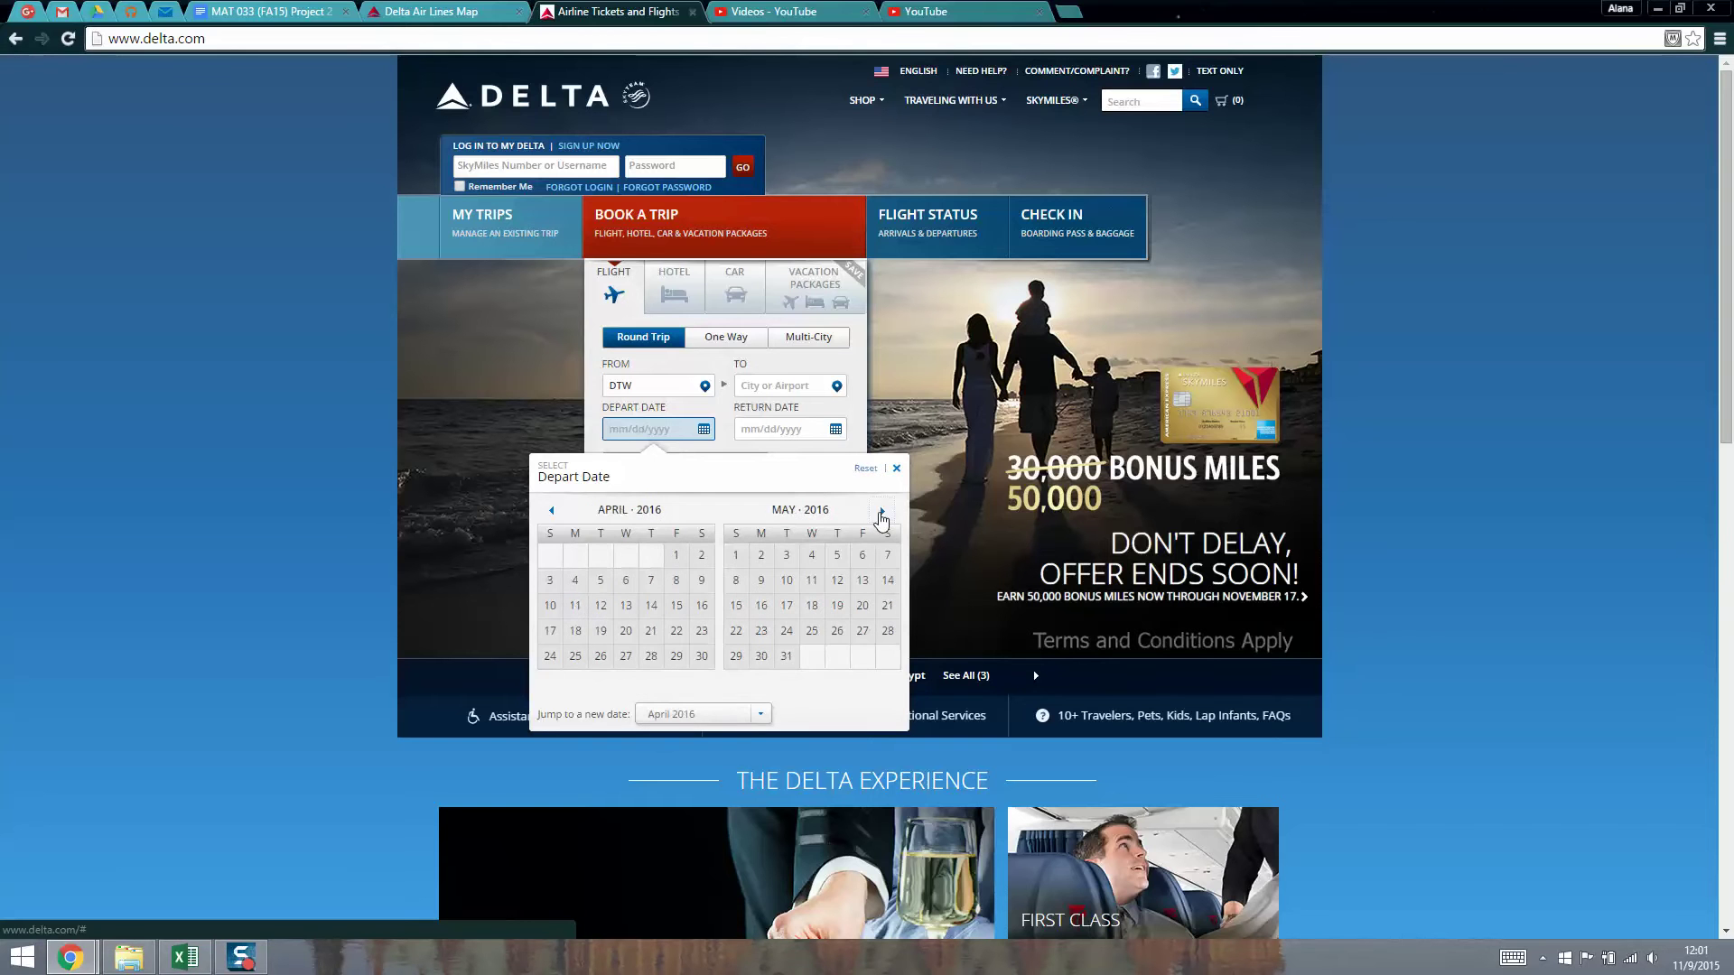
left_click(881, 512)
left_click(881, 512)
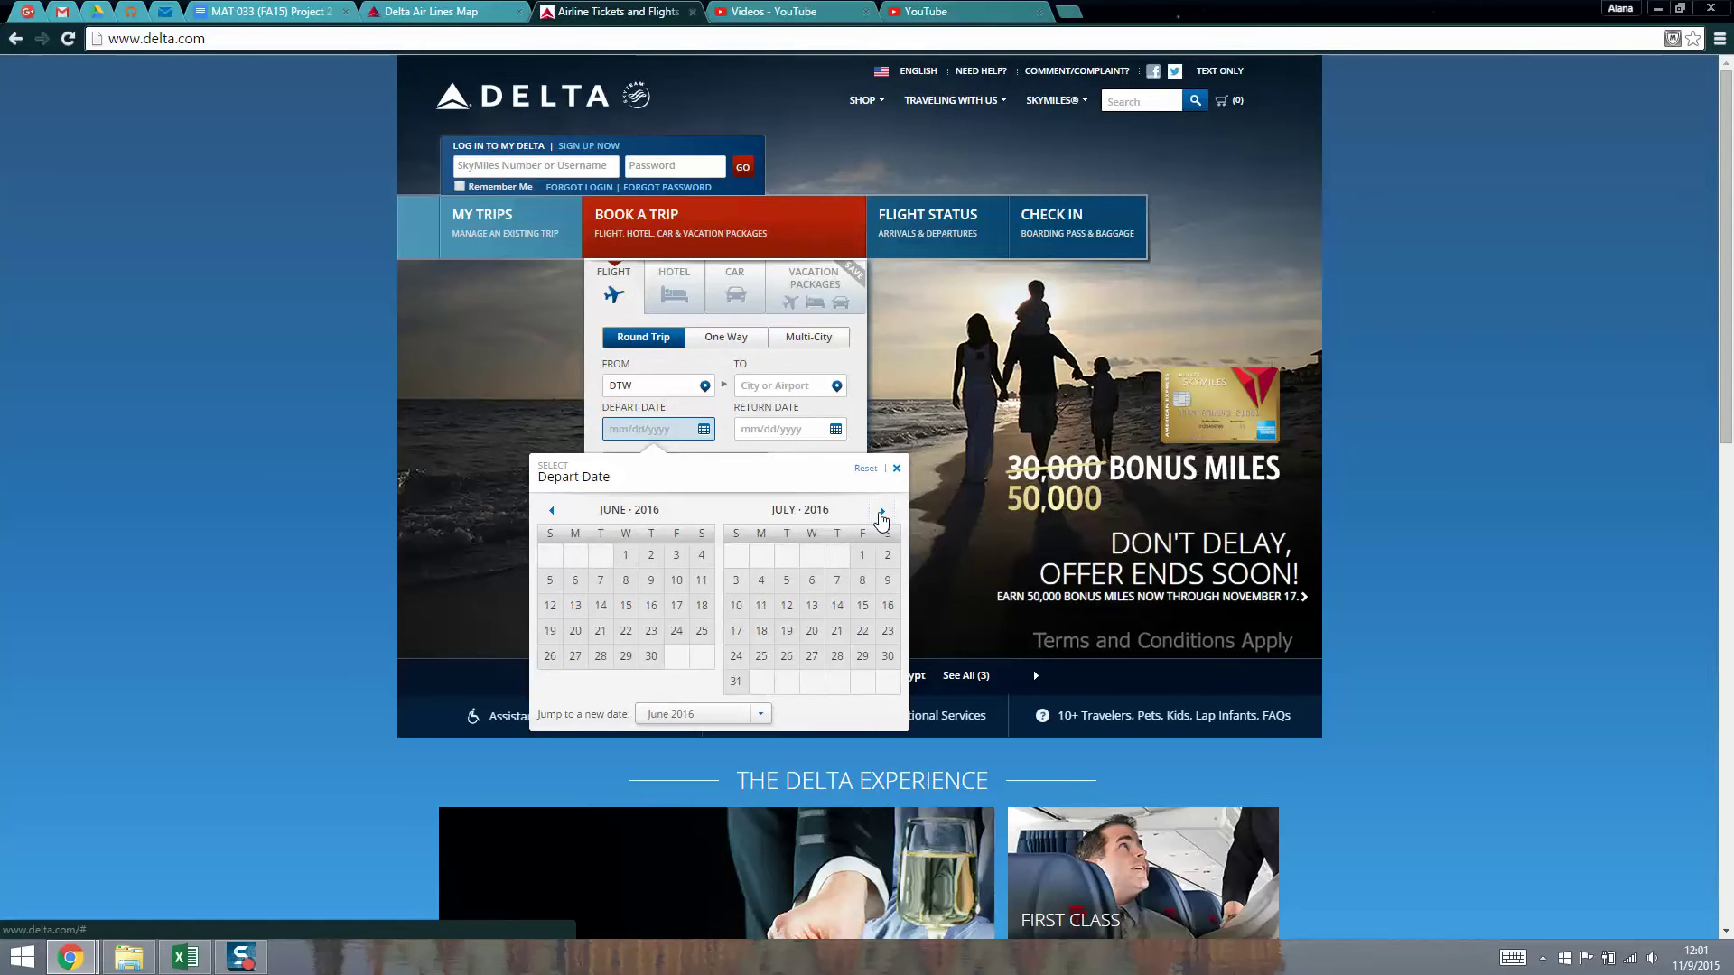
left_click(881, 512)
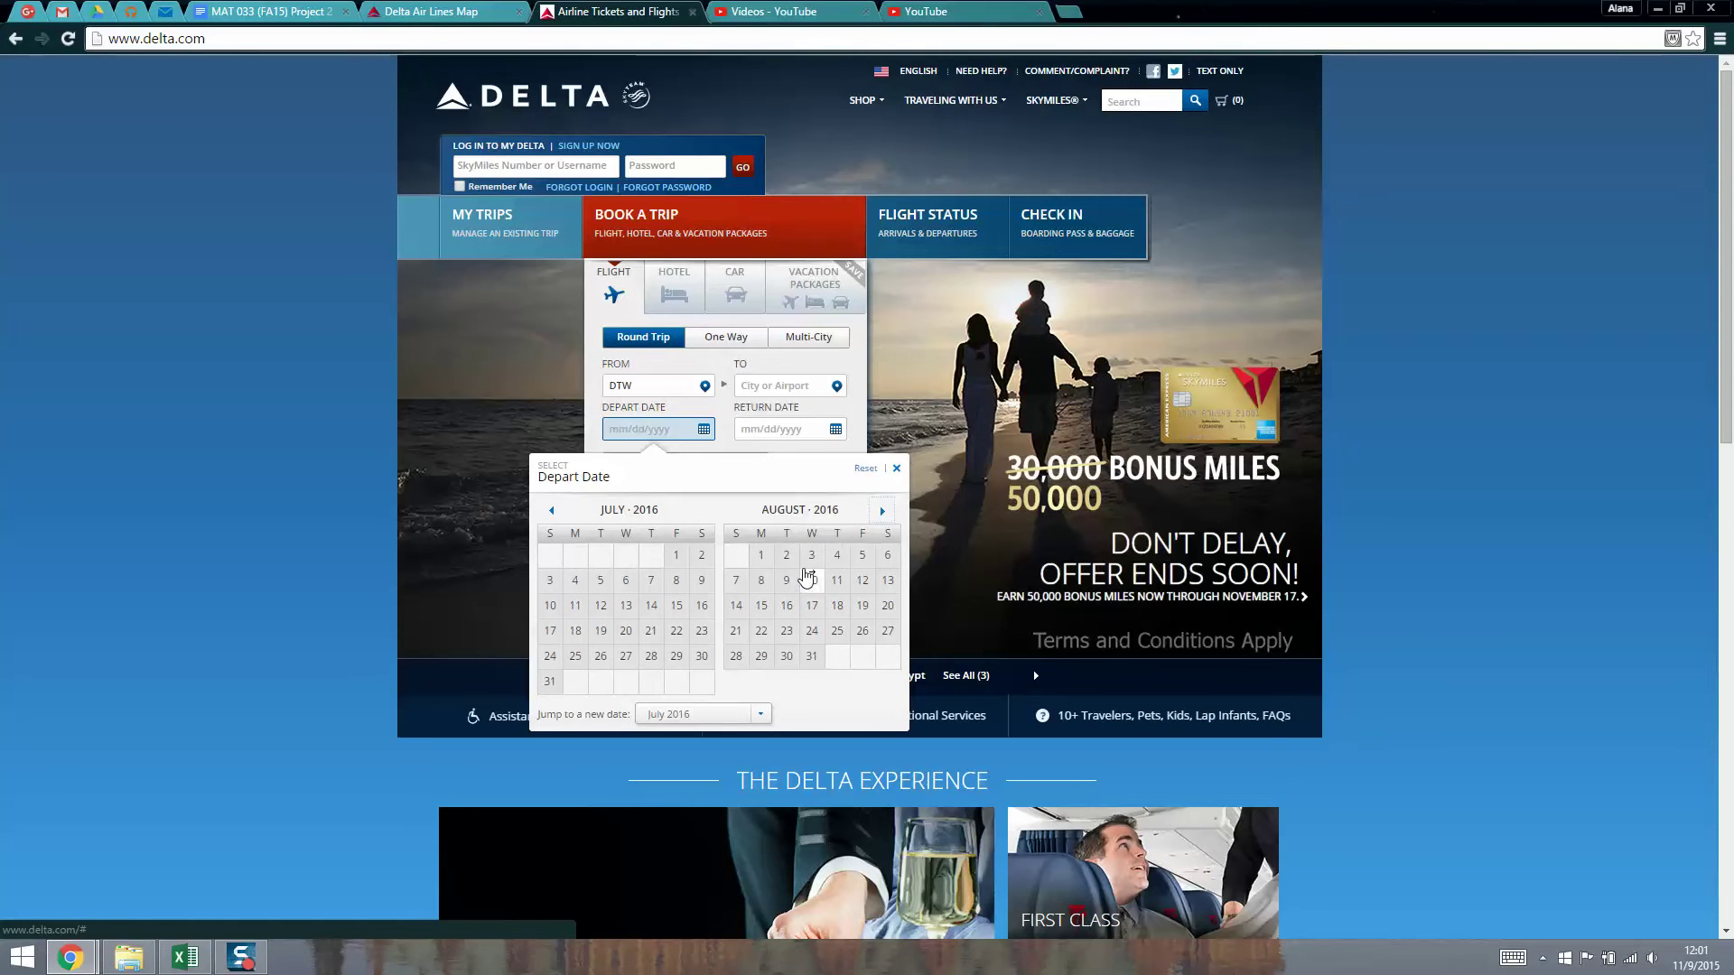
left_click(762, 580)
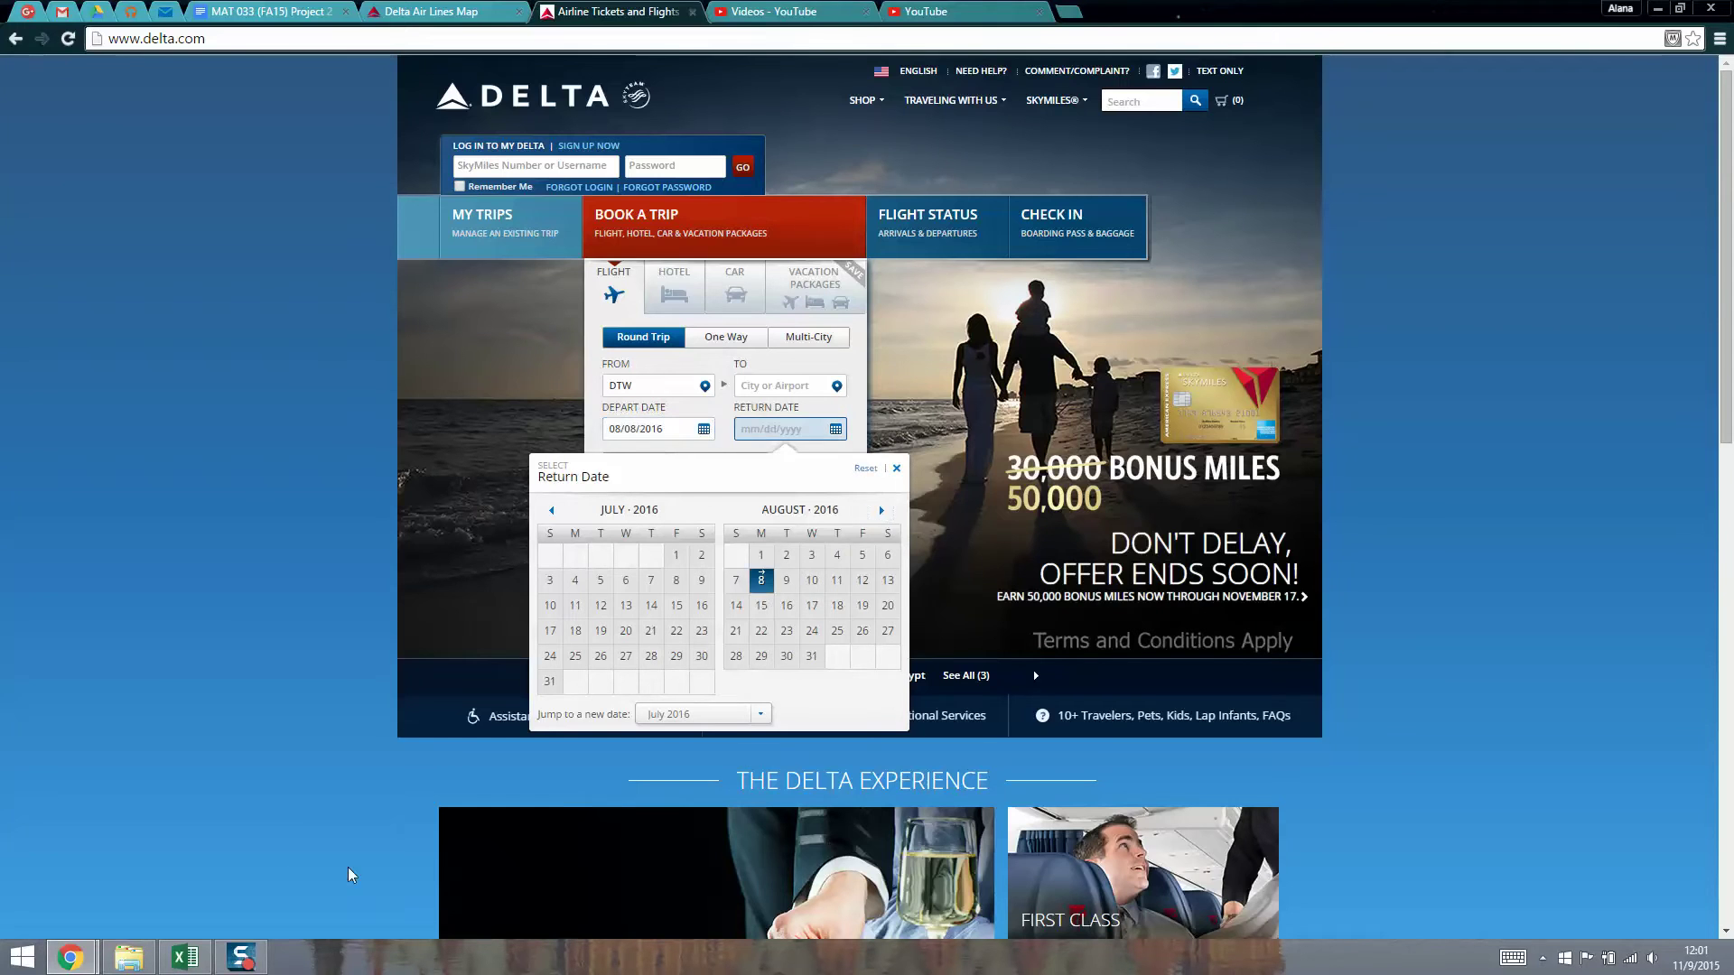
left_click(280, 11)
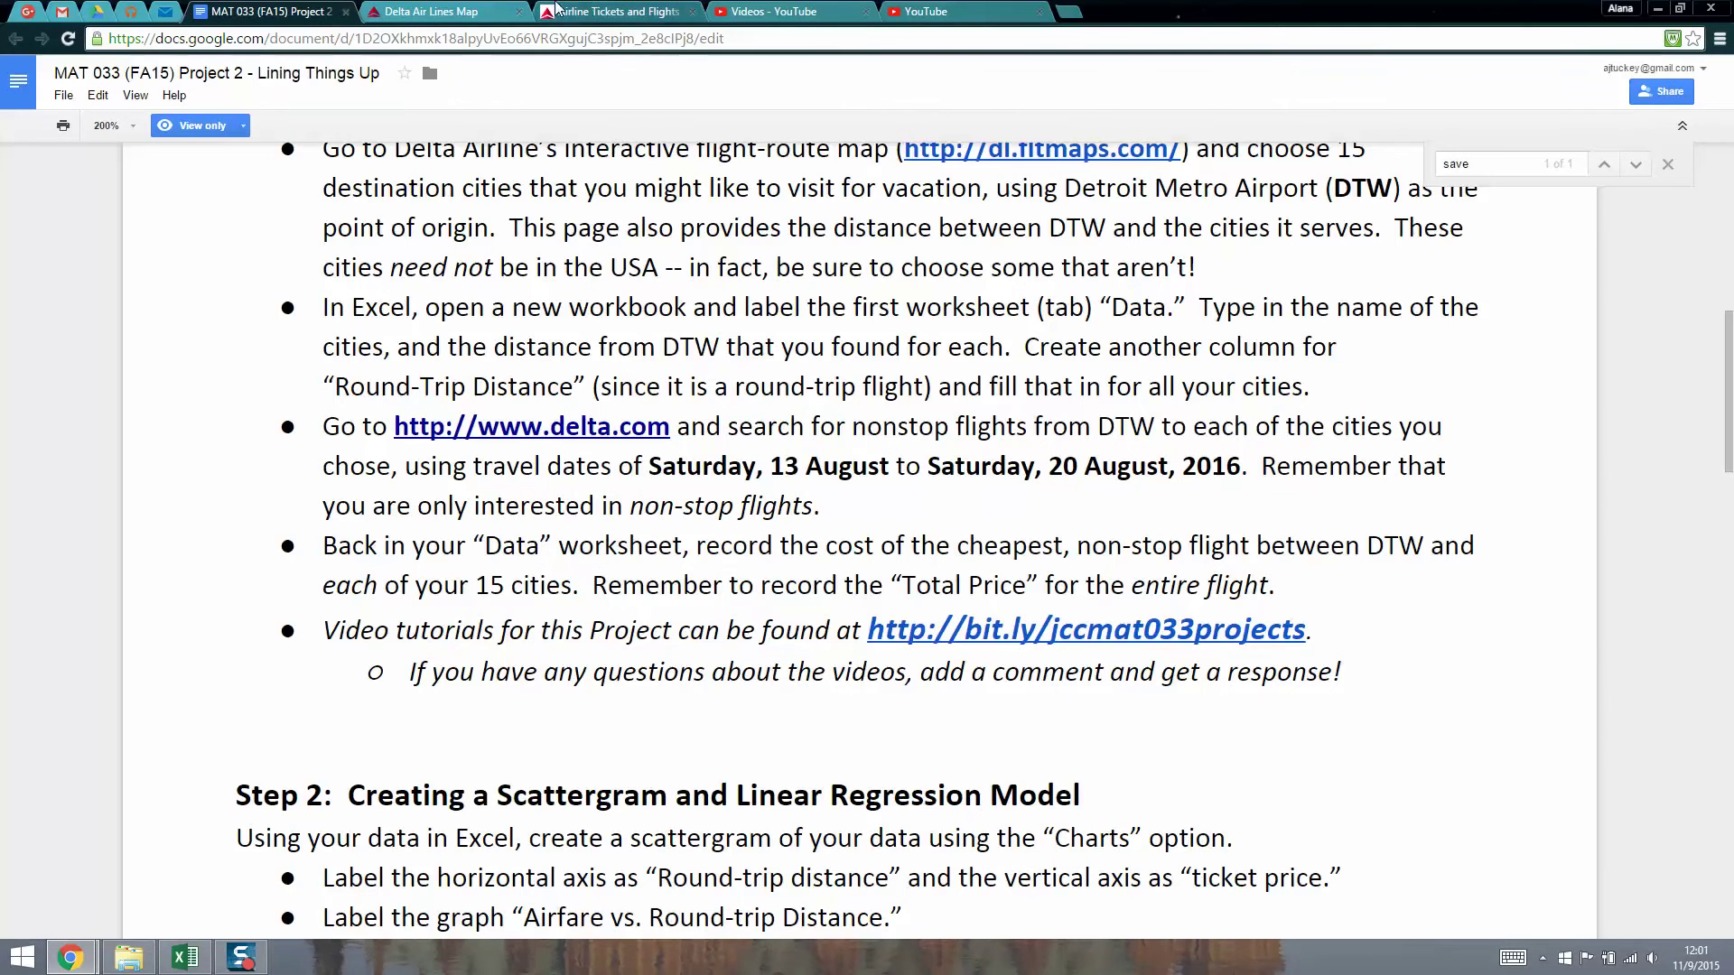
left_click(434, 11)
left_click(617, 11)
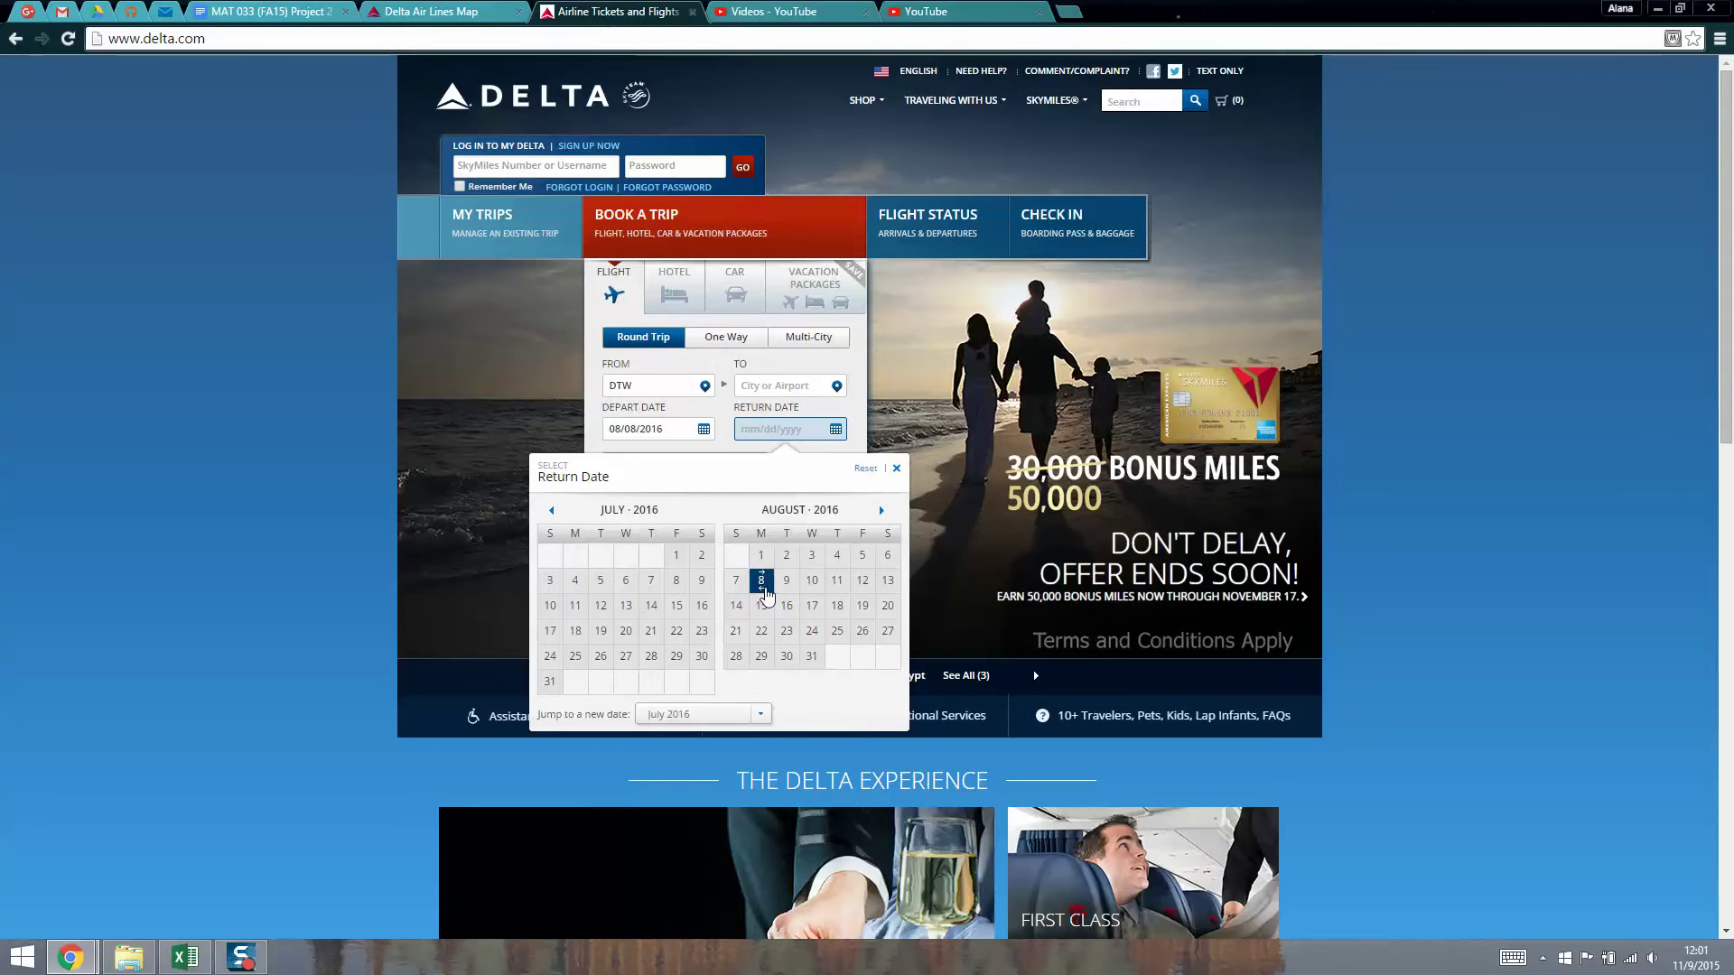
Correct the dates to depart 08/13/2016 and return 08/20/2016, rechecking the instructions.
left_click(887, 580)
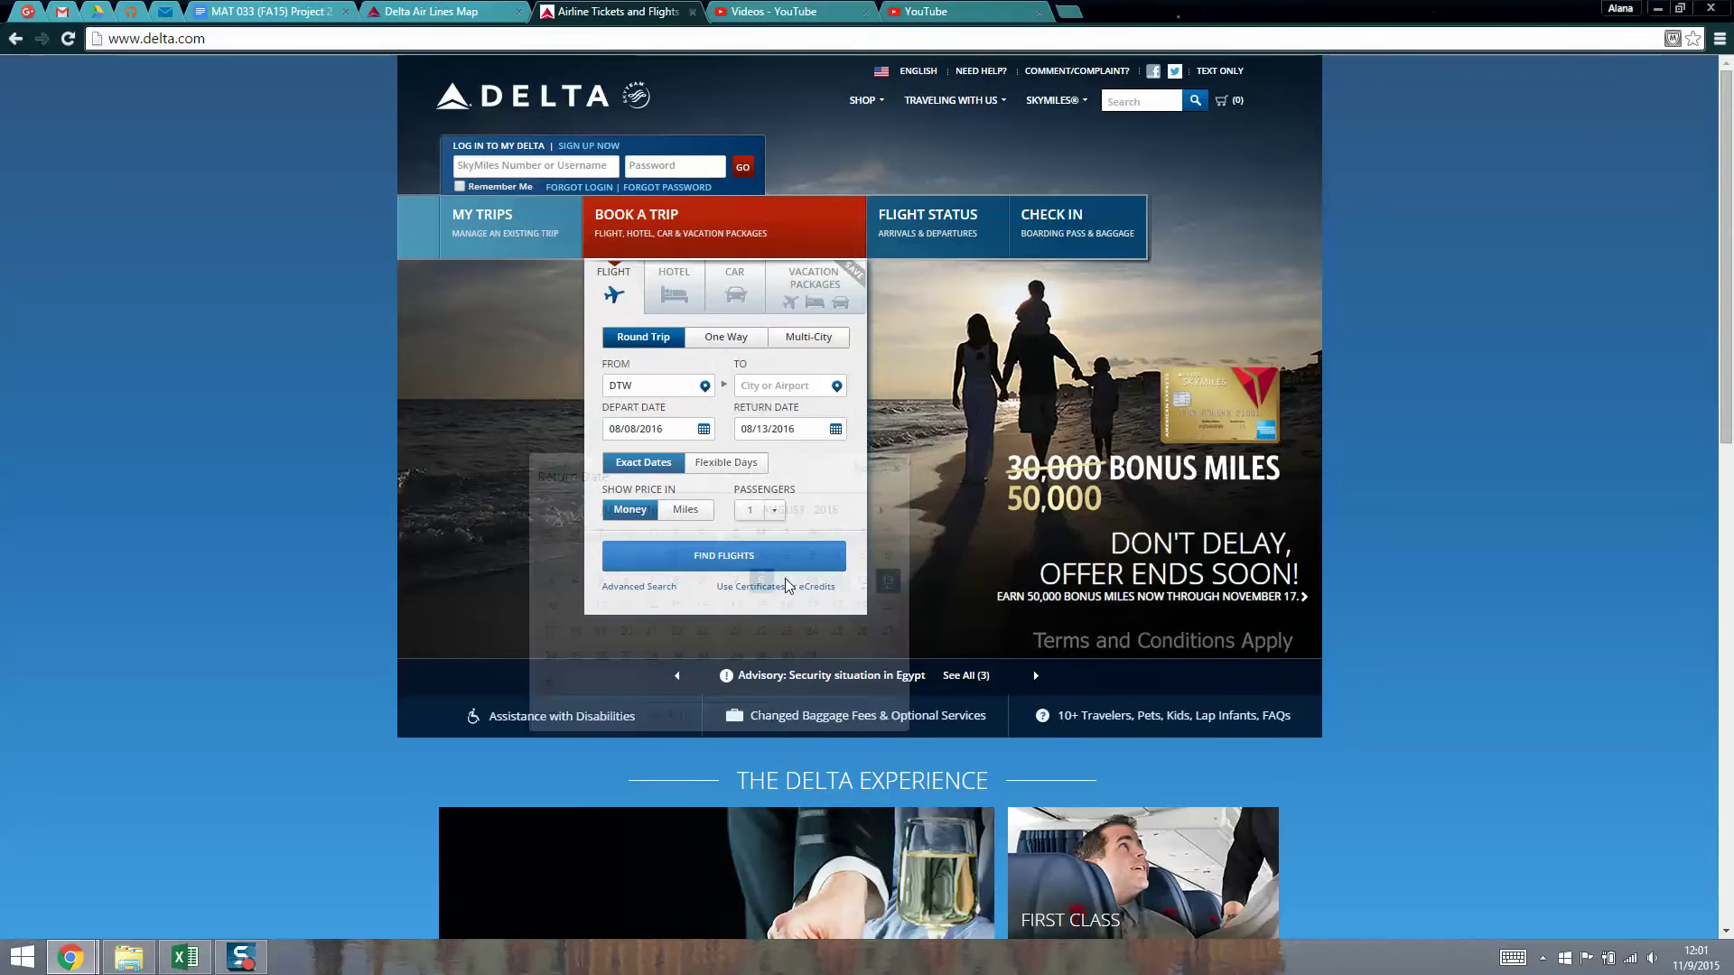
left_click(657, 430)
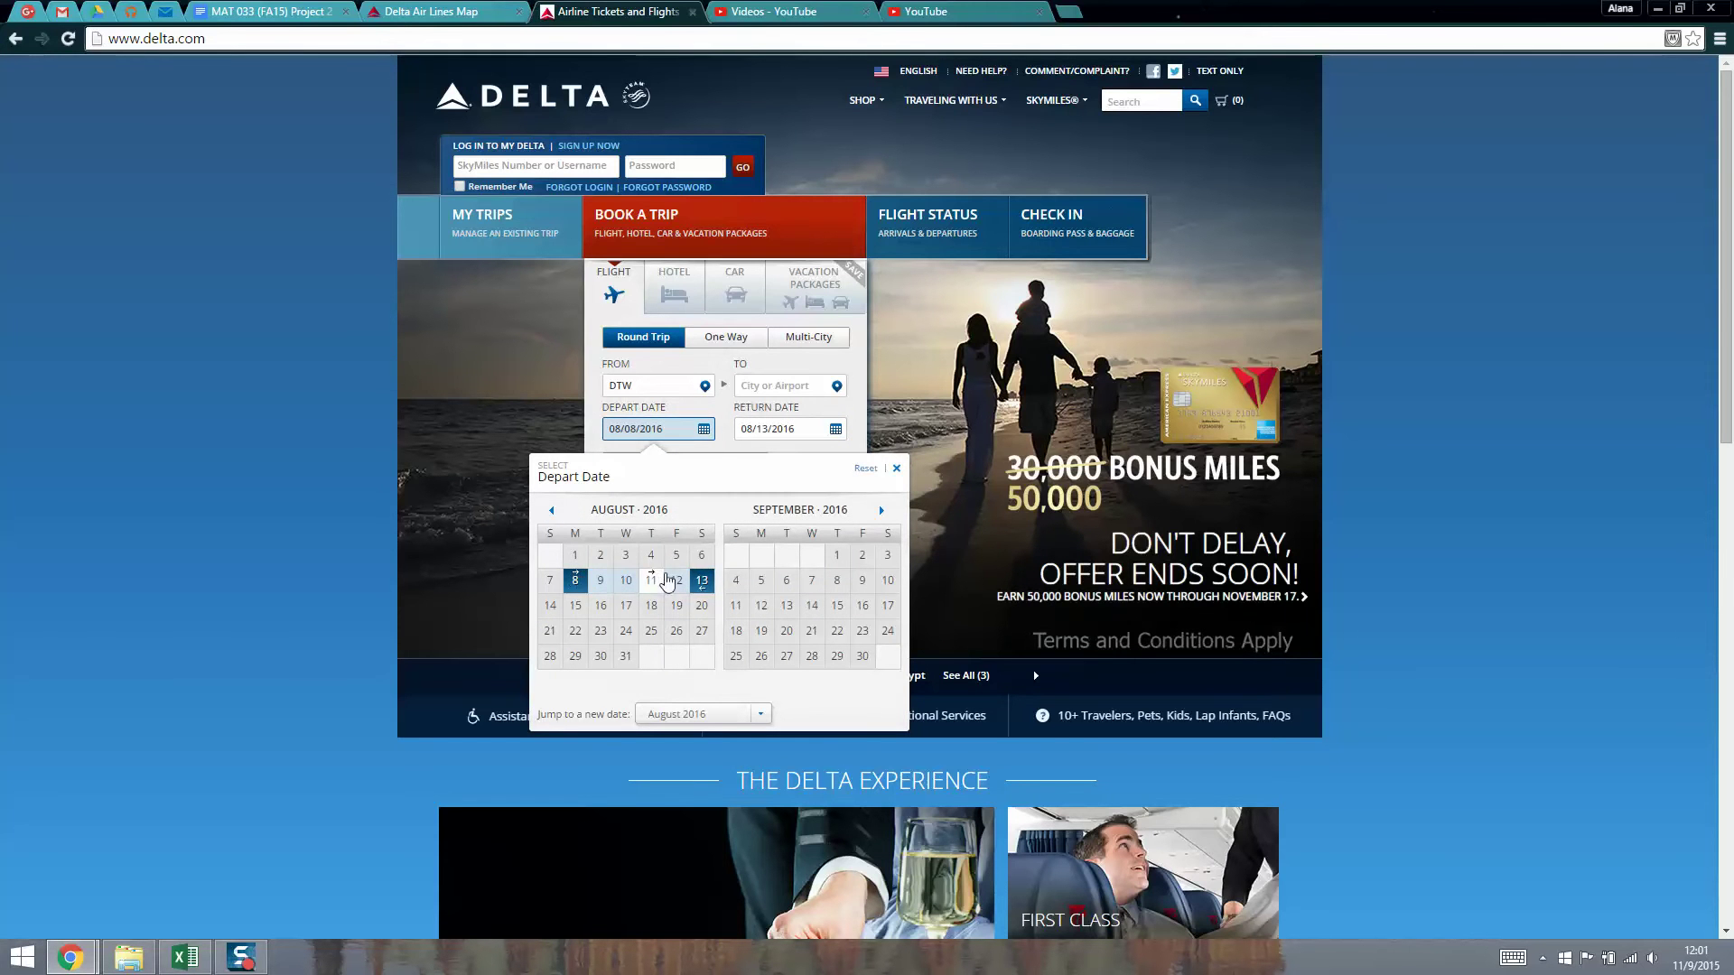
left_click(703, 582)
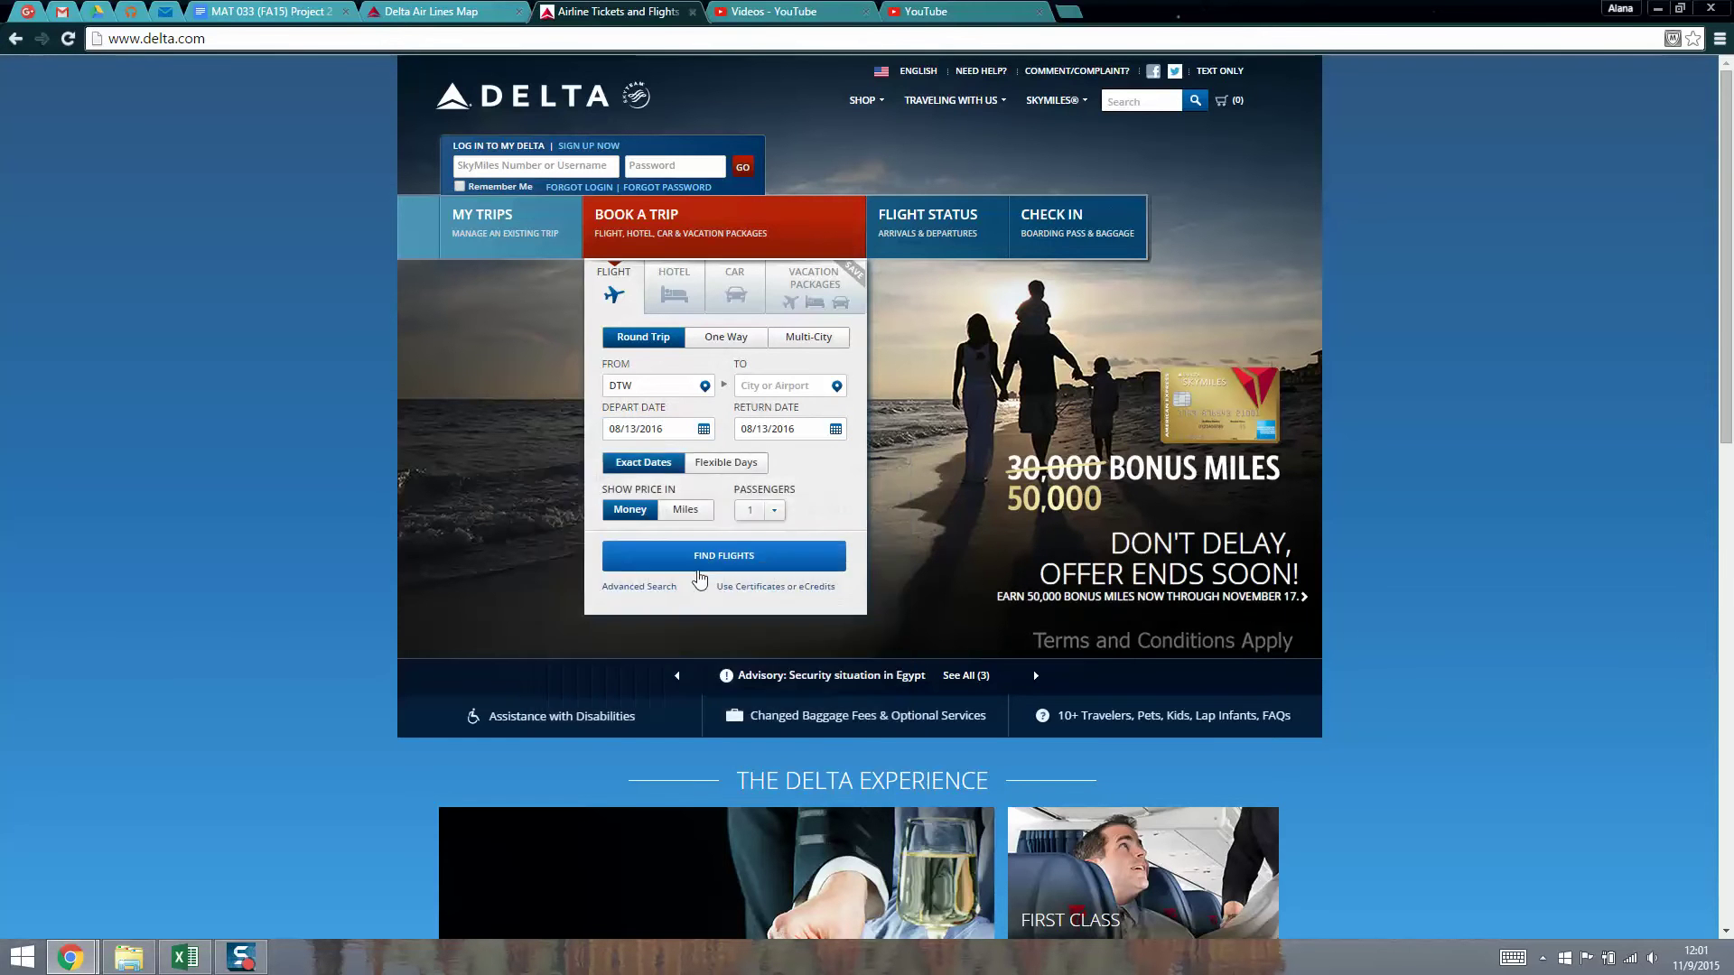
left_click(781, 436)
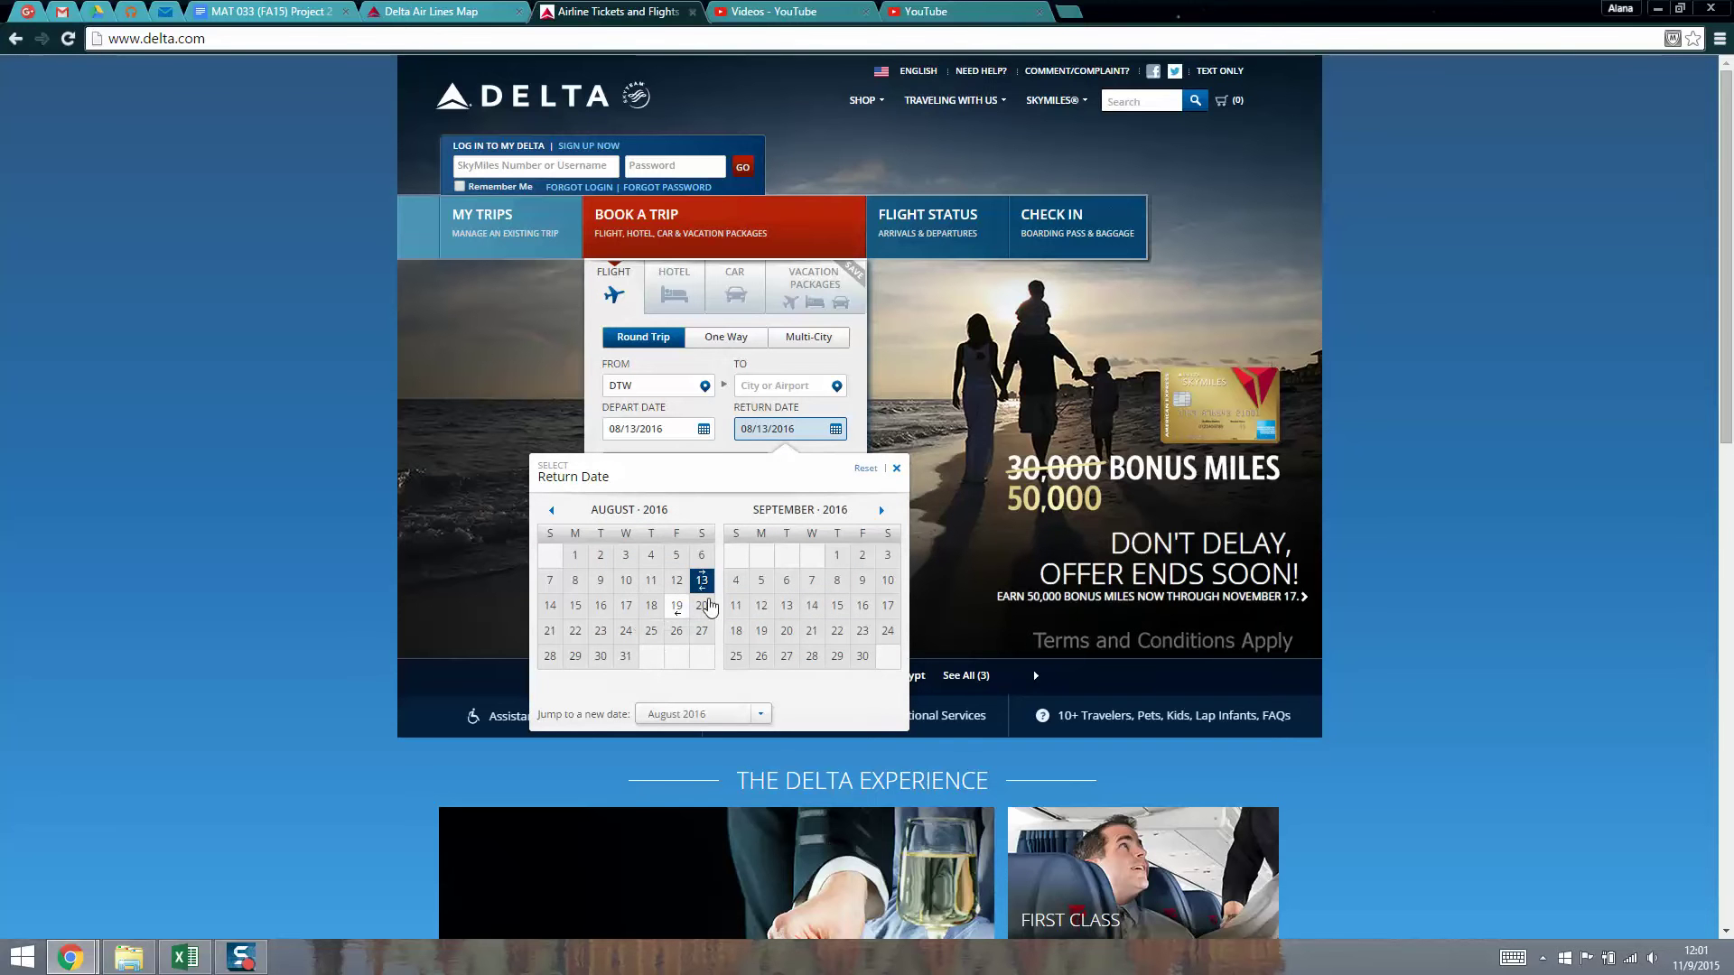
left_click(701, 606)
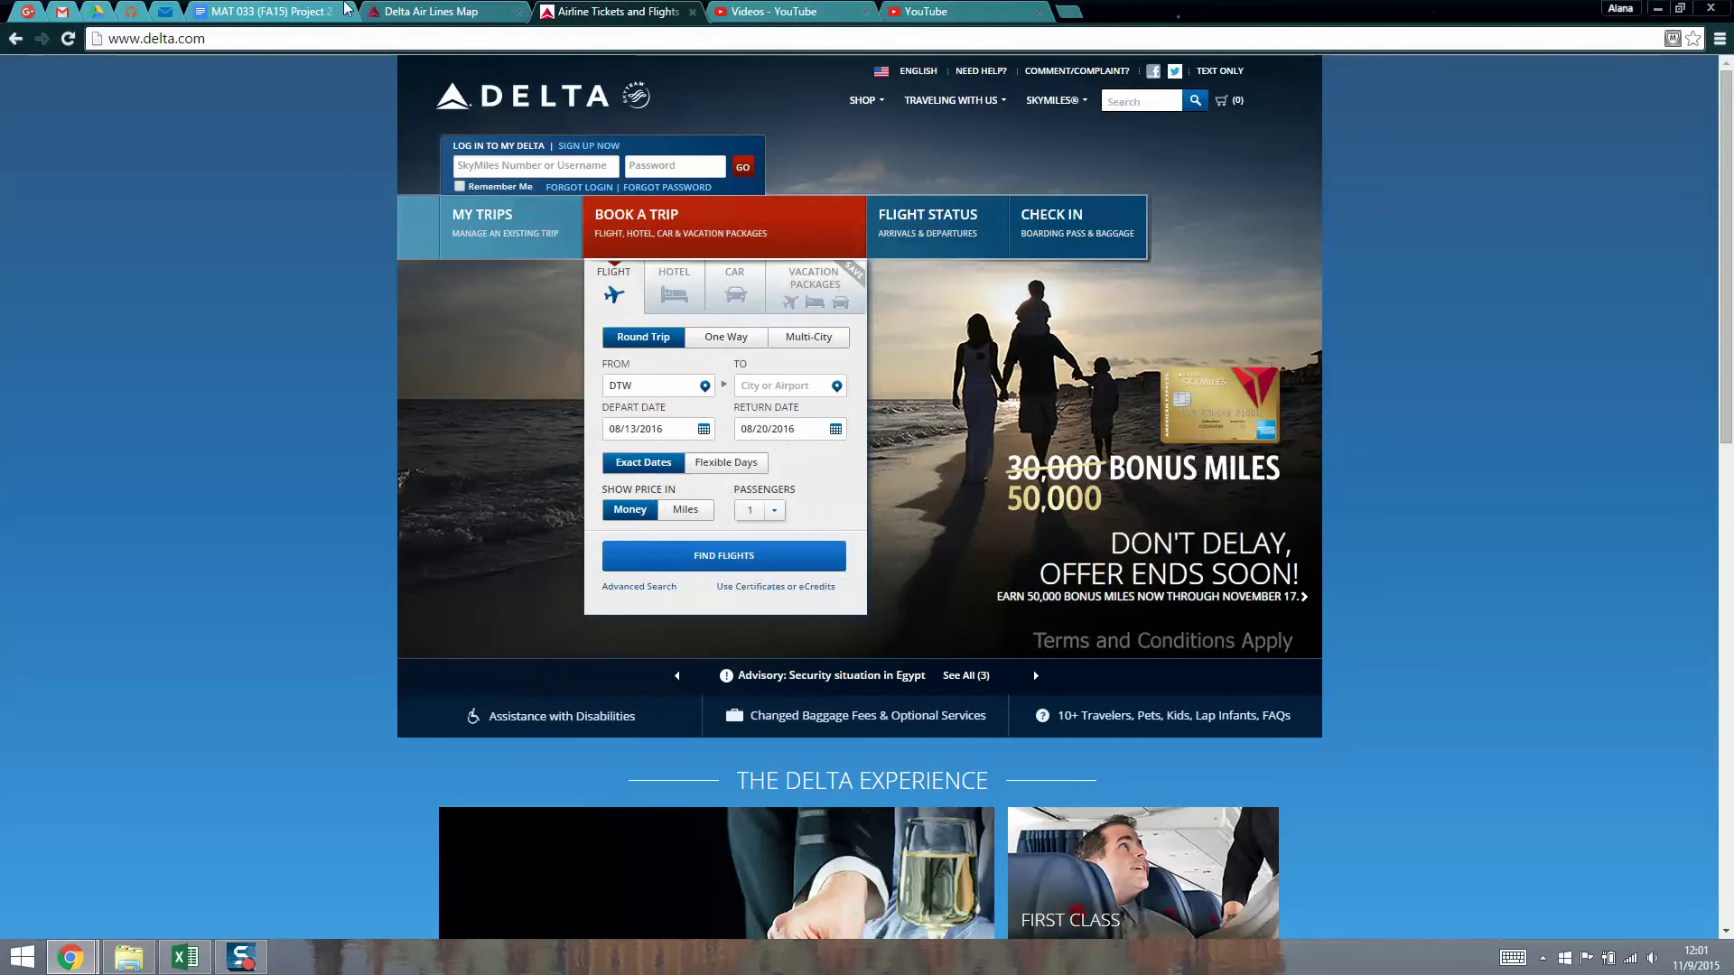
left_click(326, 10)
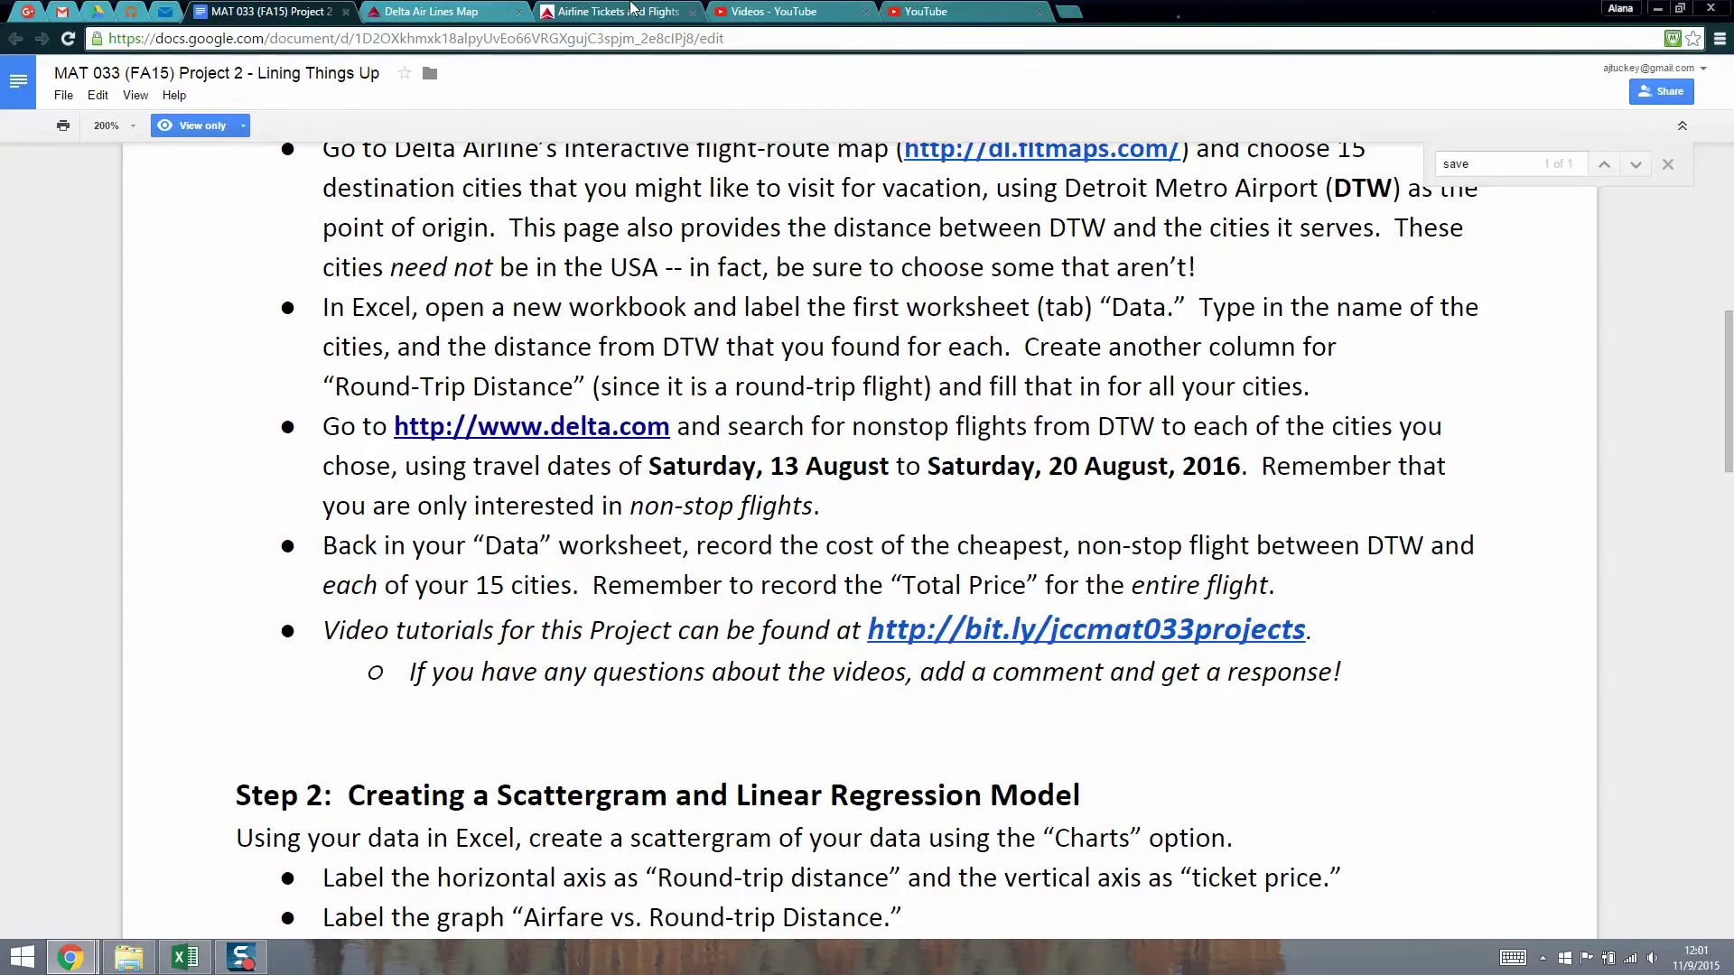
left_click(633, 9)
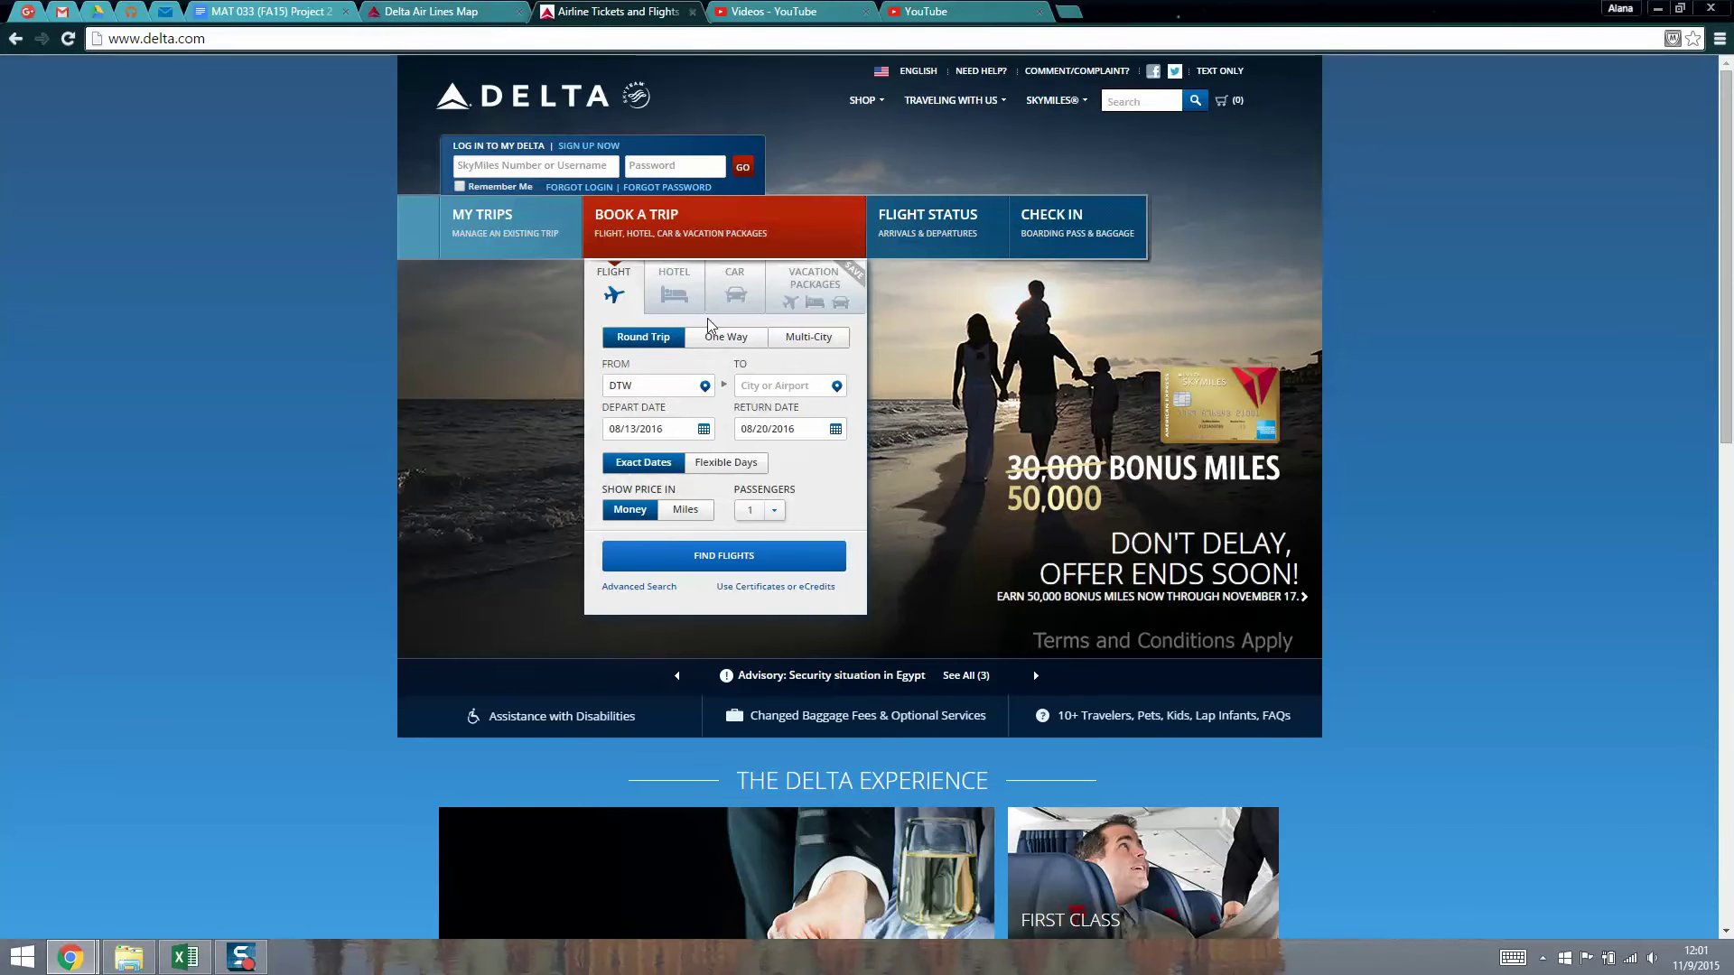
left_click(842, 391)
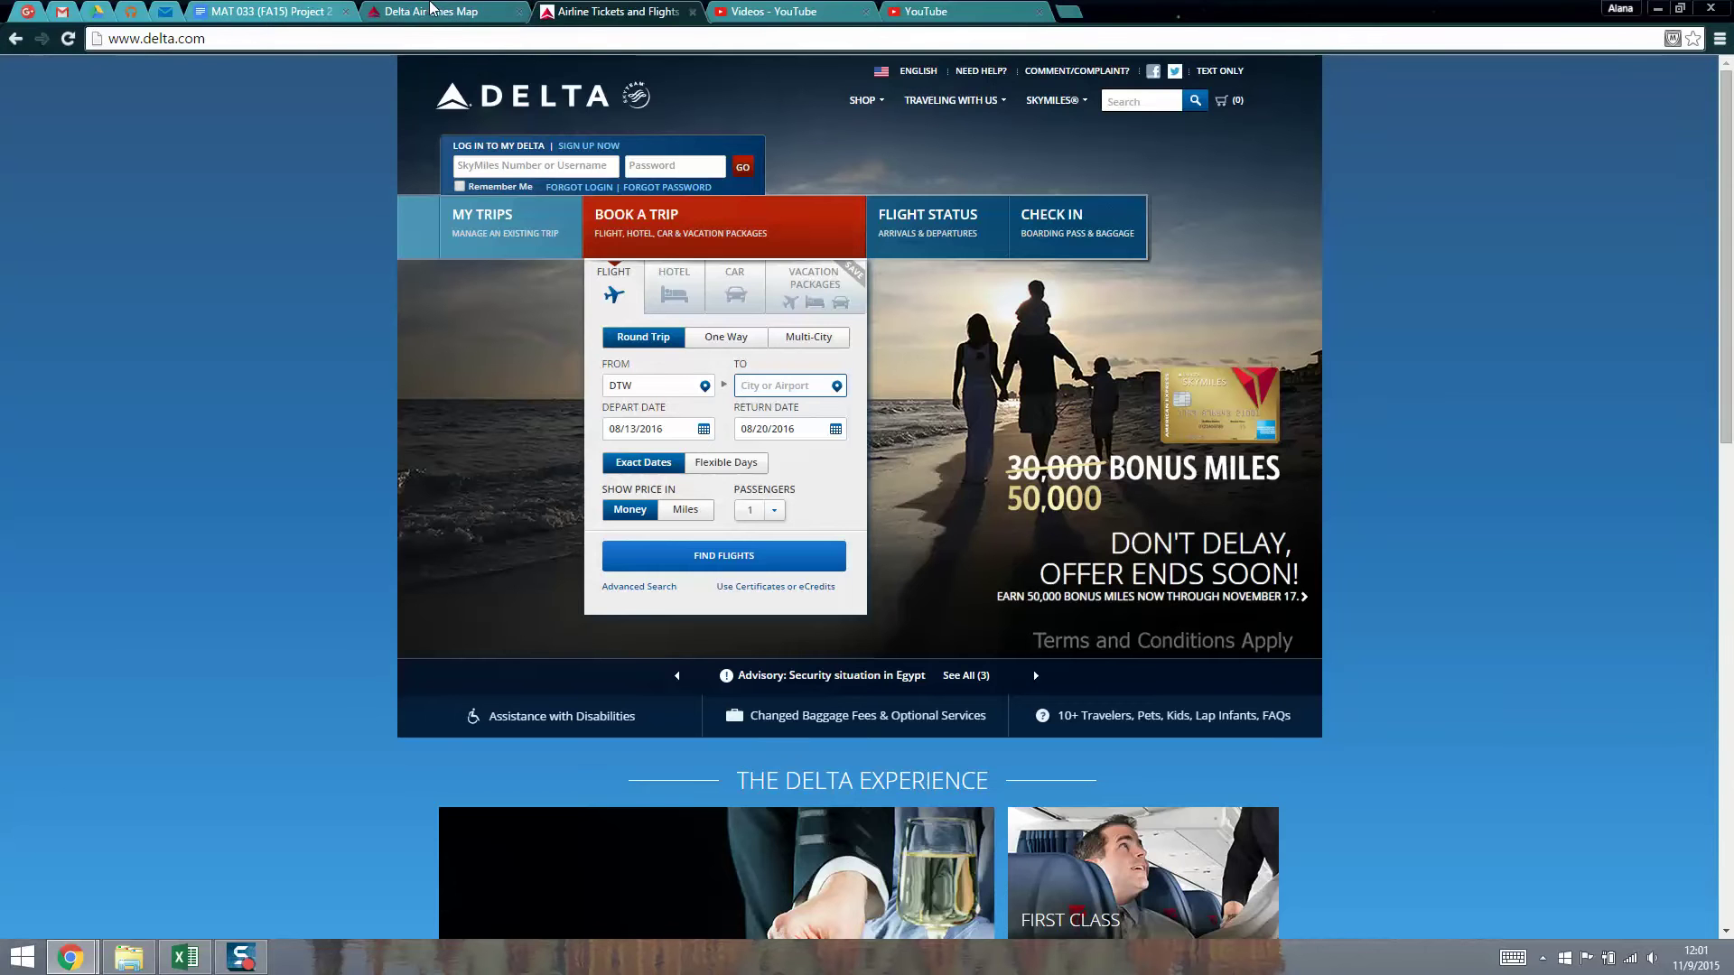
left_click(430, 11)
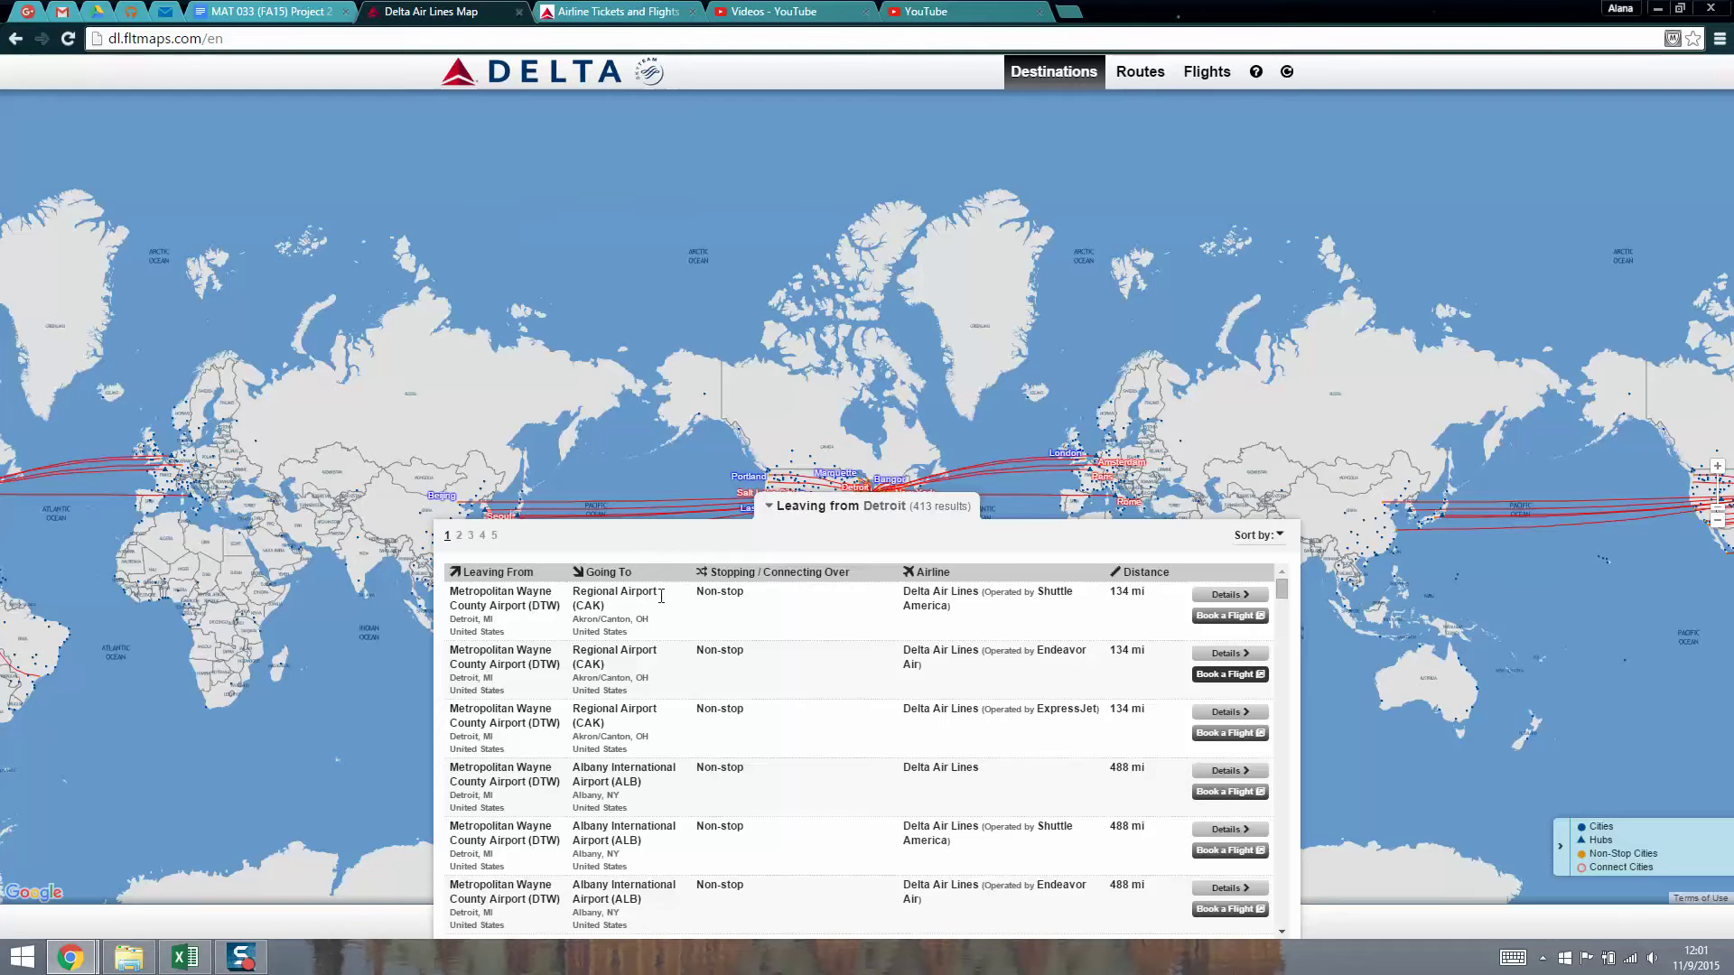
Scroll the Detroit route list to Bangor and select its BGR airport code.
scroll(1237, 668, "down", 1)
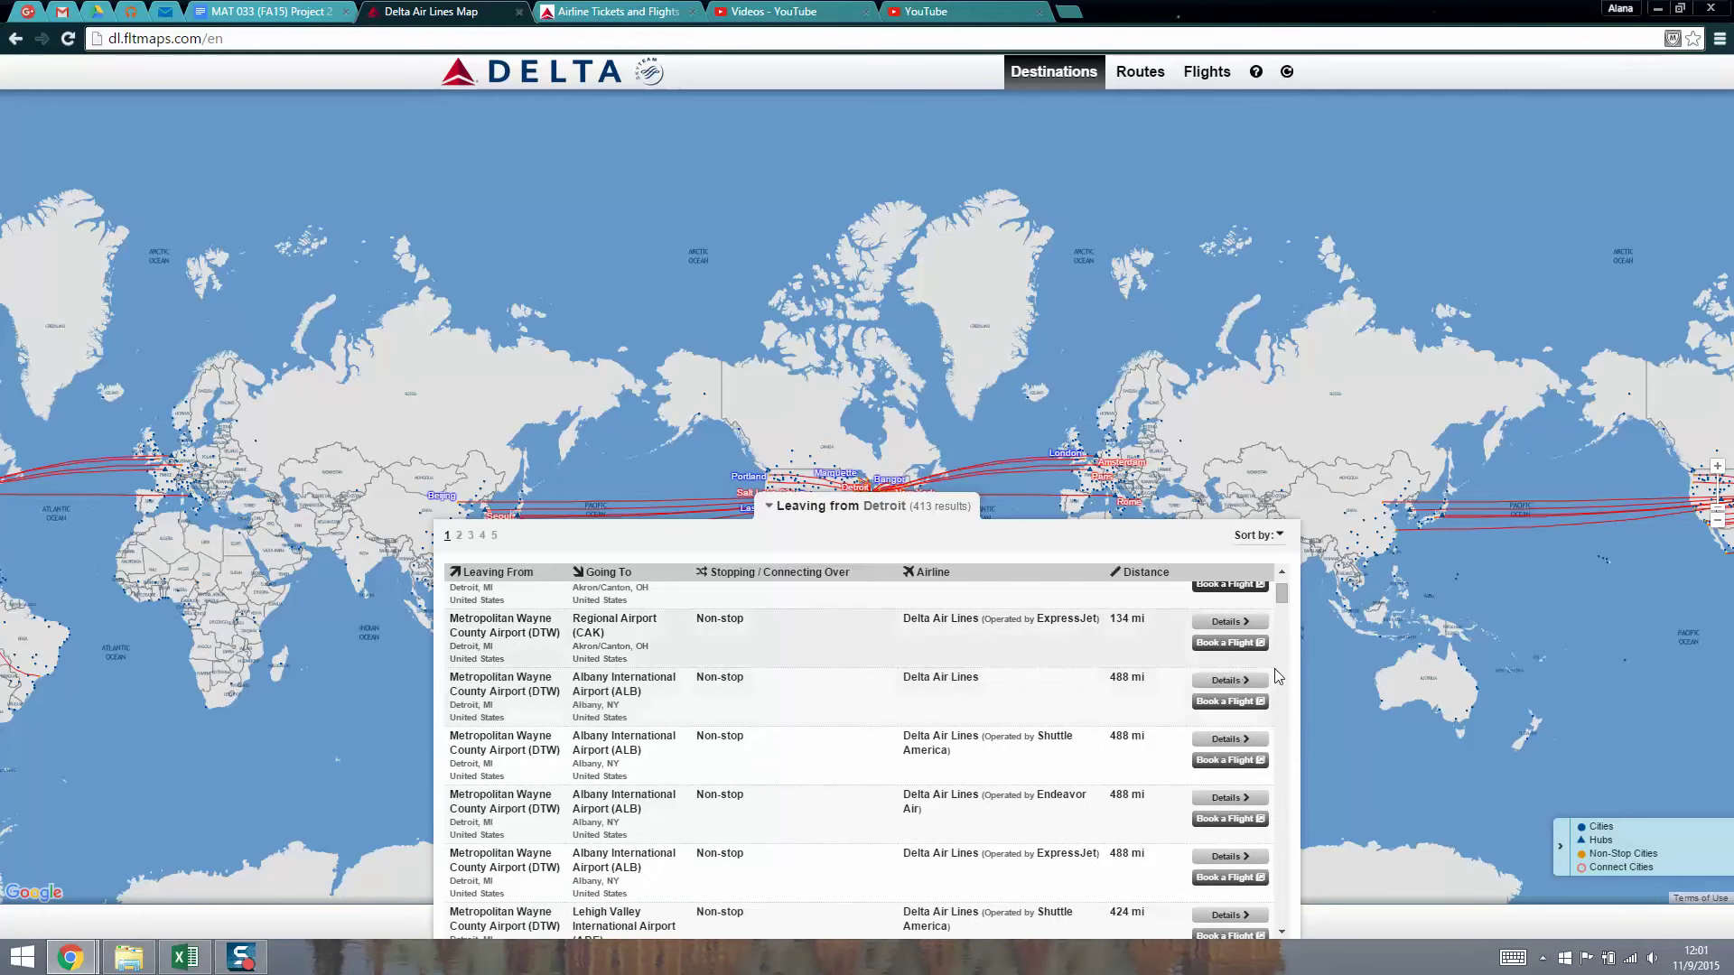
scroll(1279, 675, "down", 10)
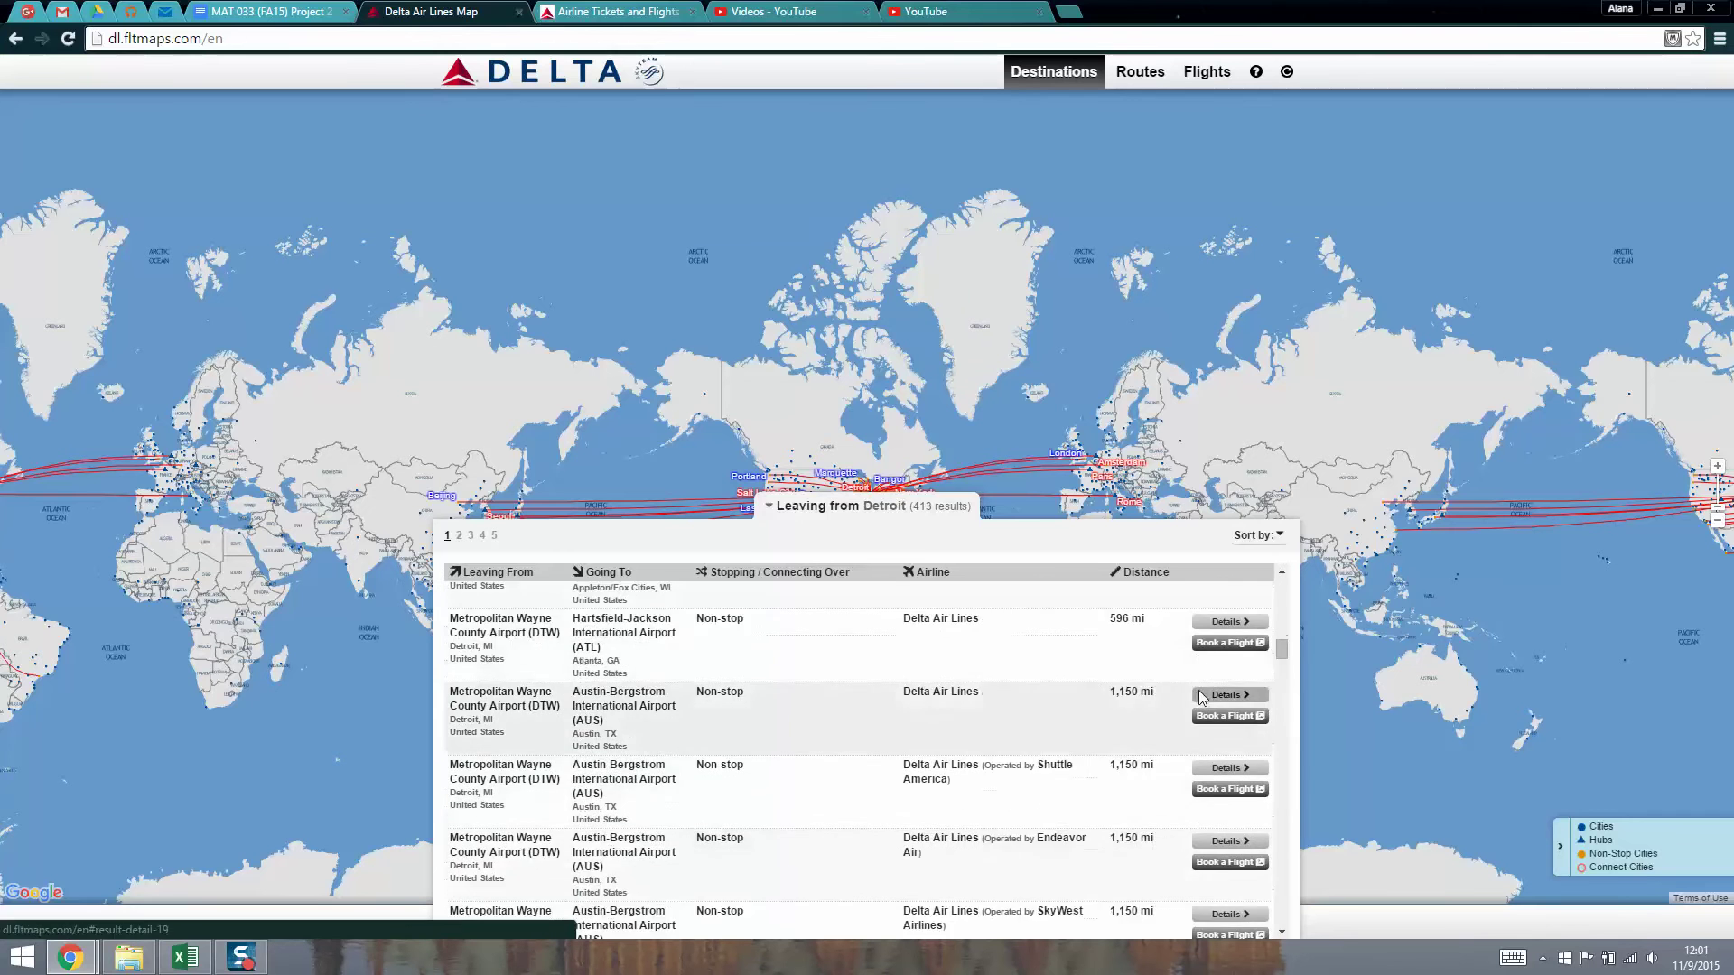
scroll(1201, 697, "down", 10)
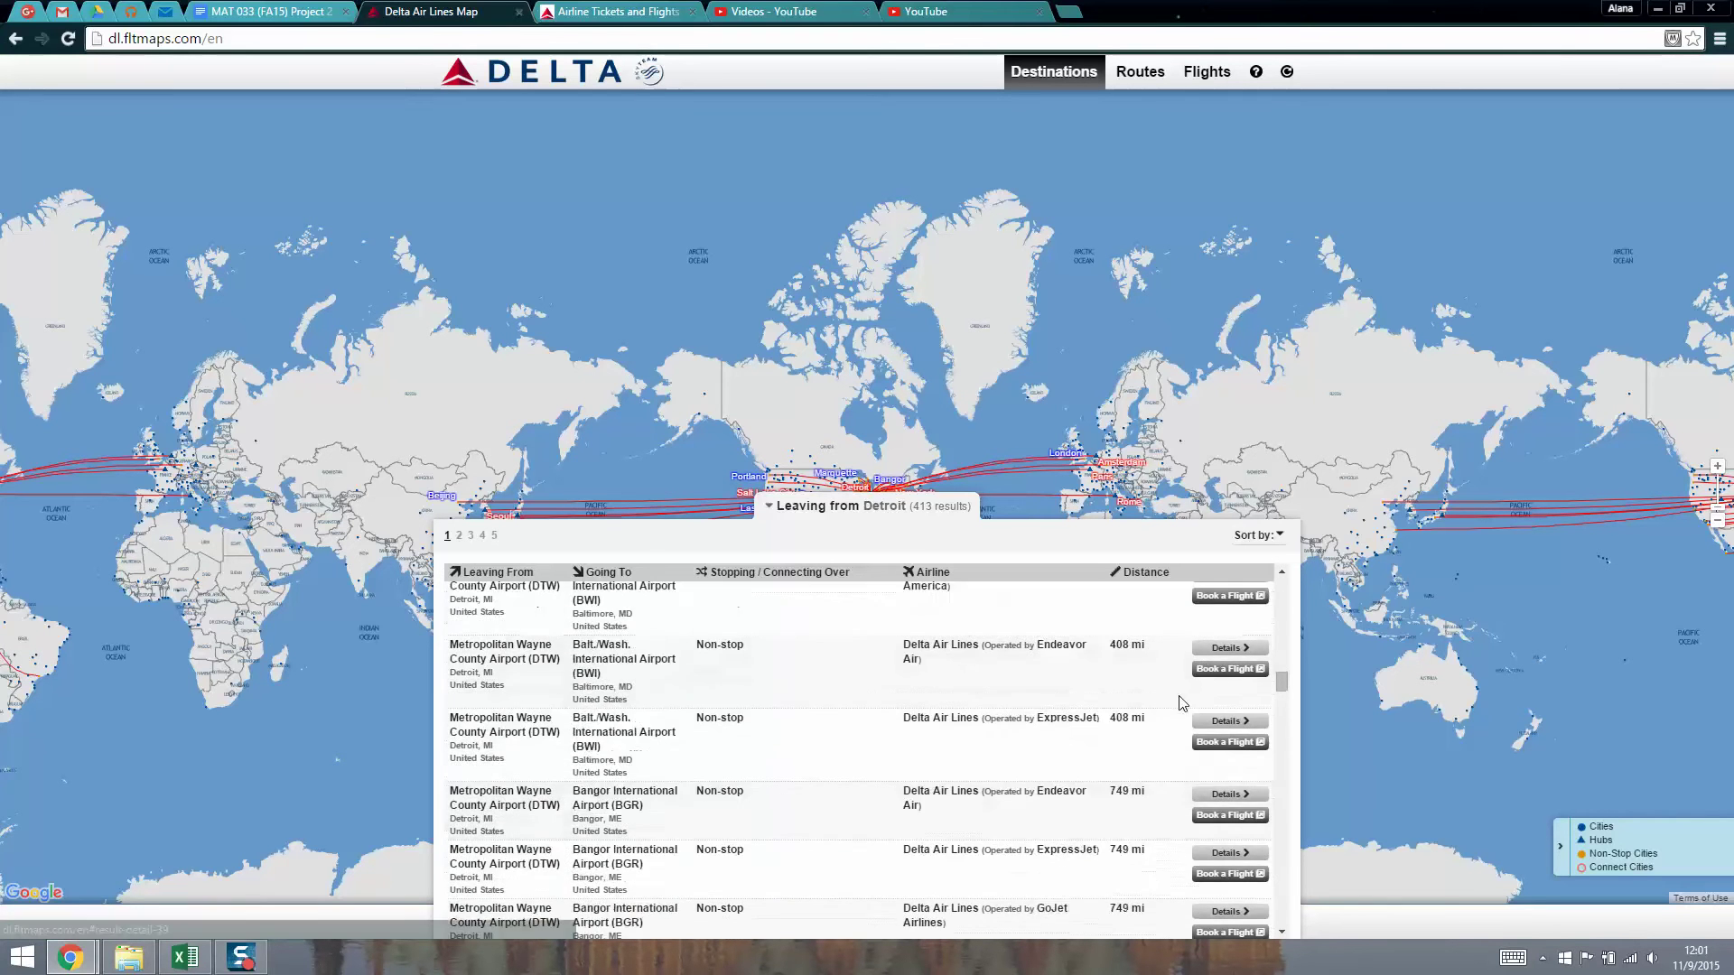
scroll(1181, 703, "down", 10)
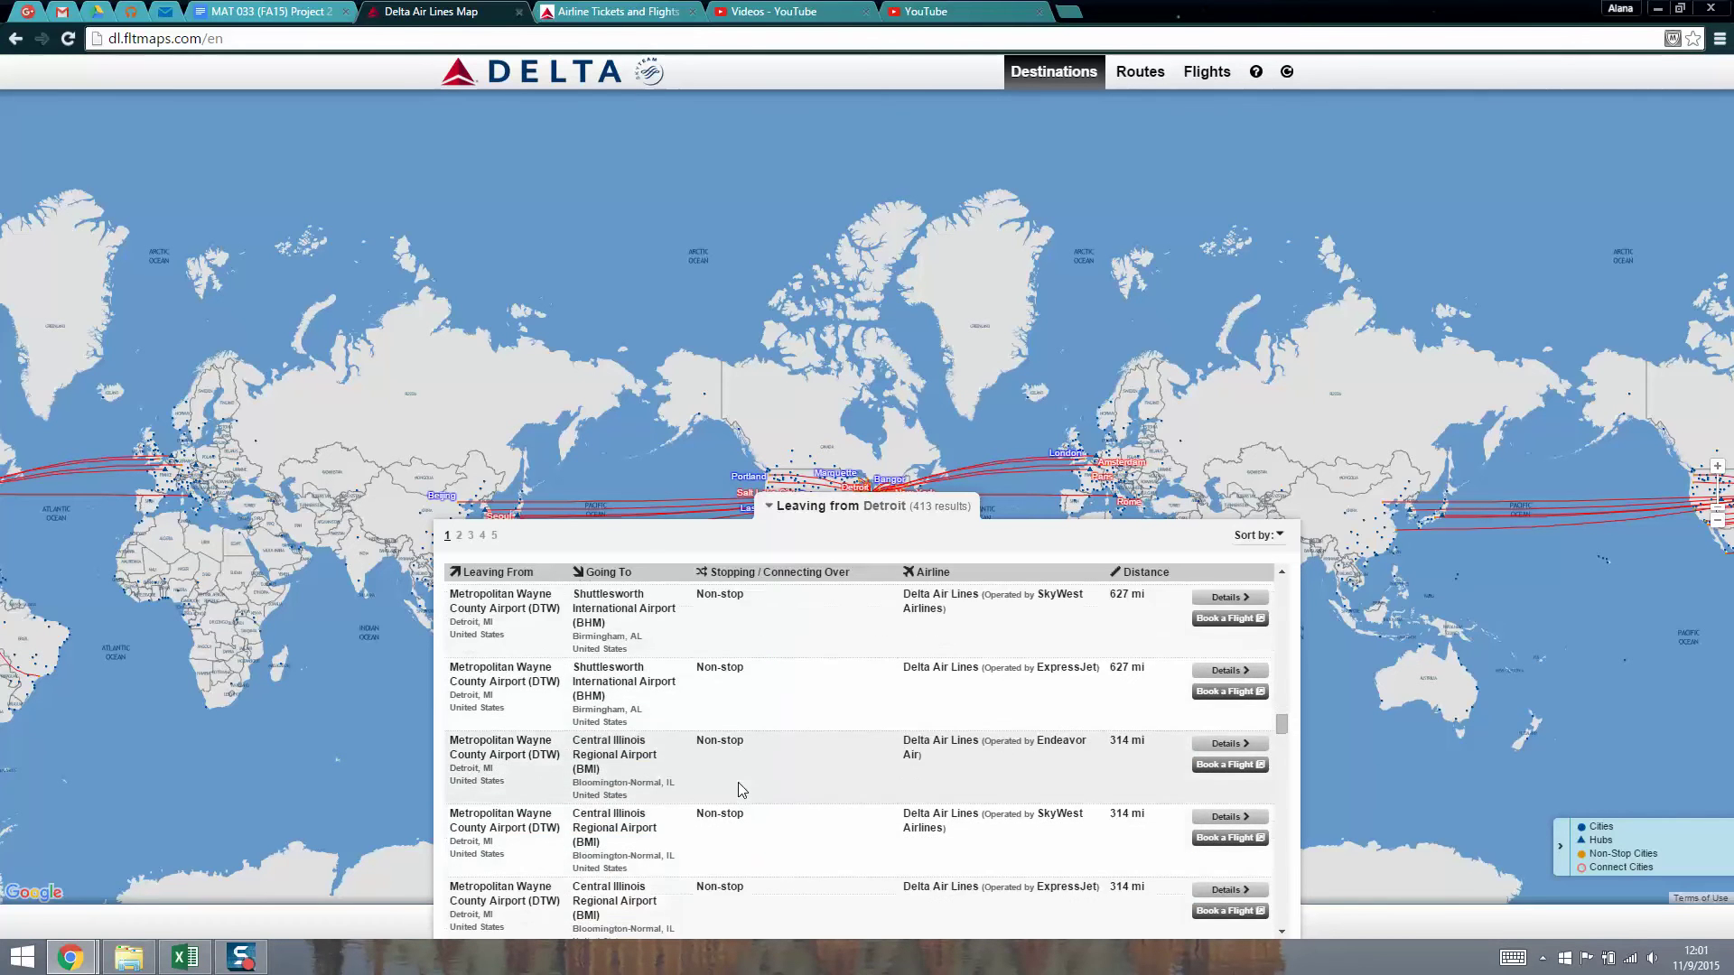
scroll(739, 782, "down", 5)
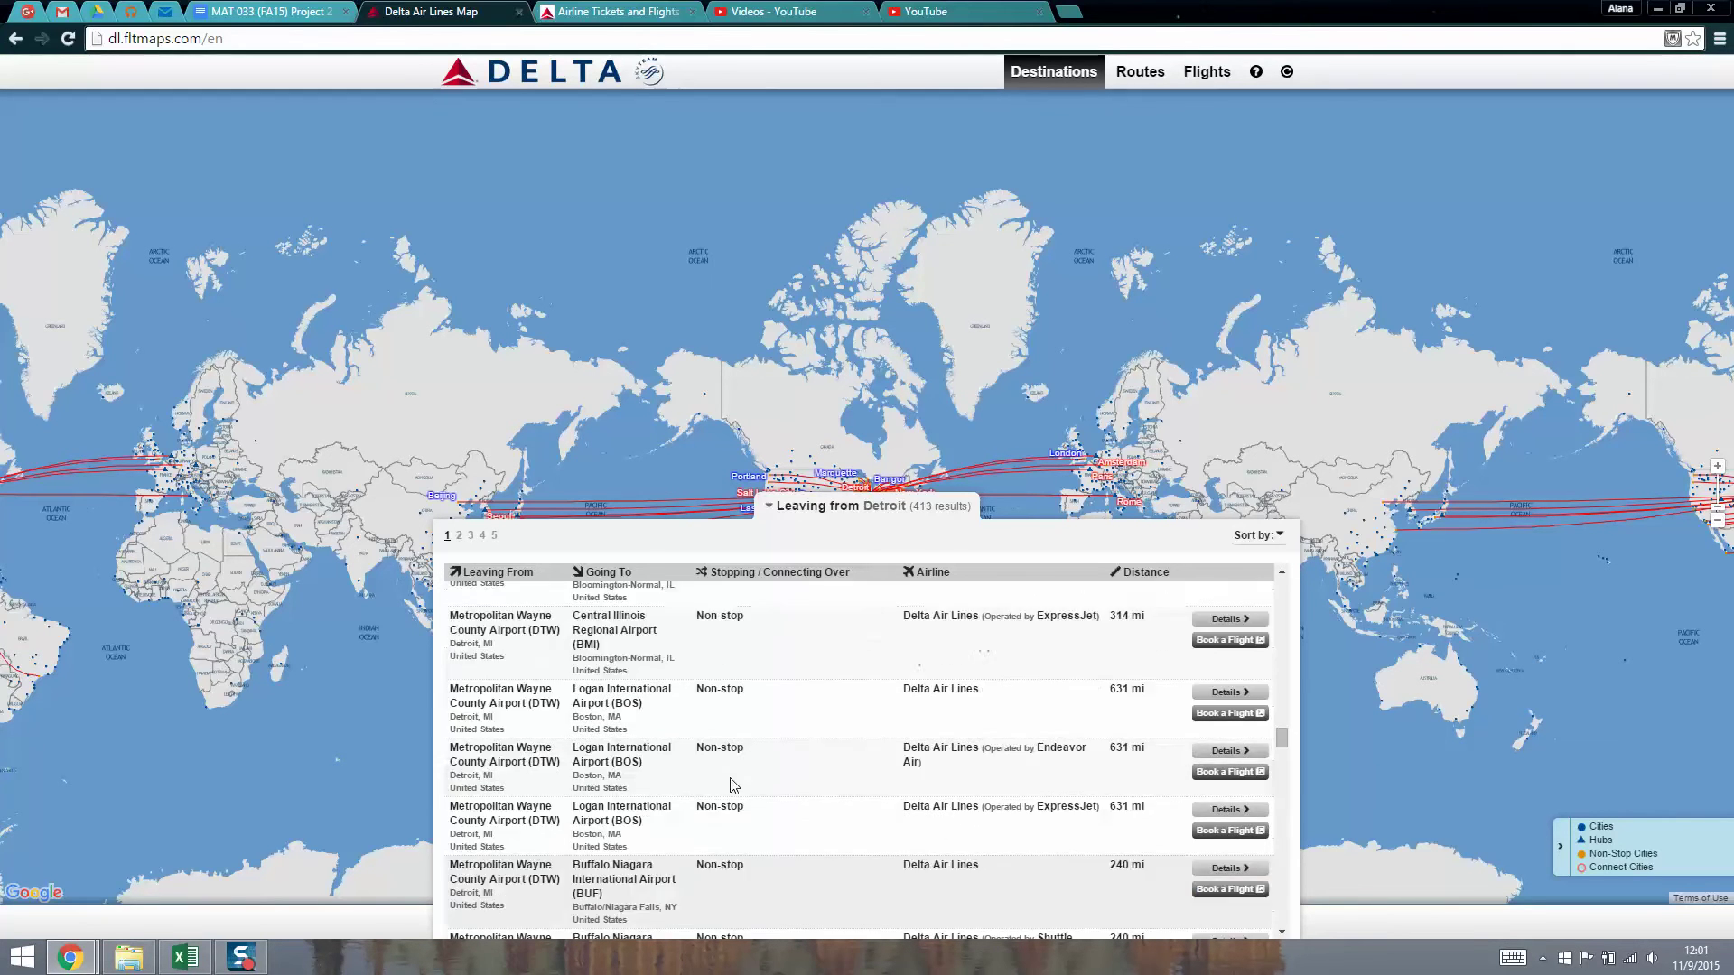
scroll(734, 785, "up", 20)
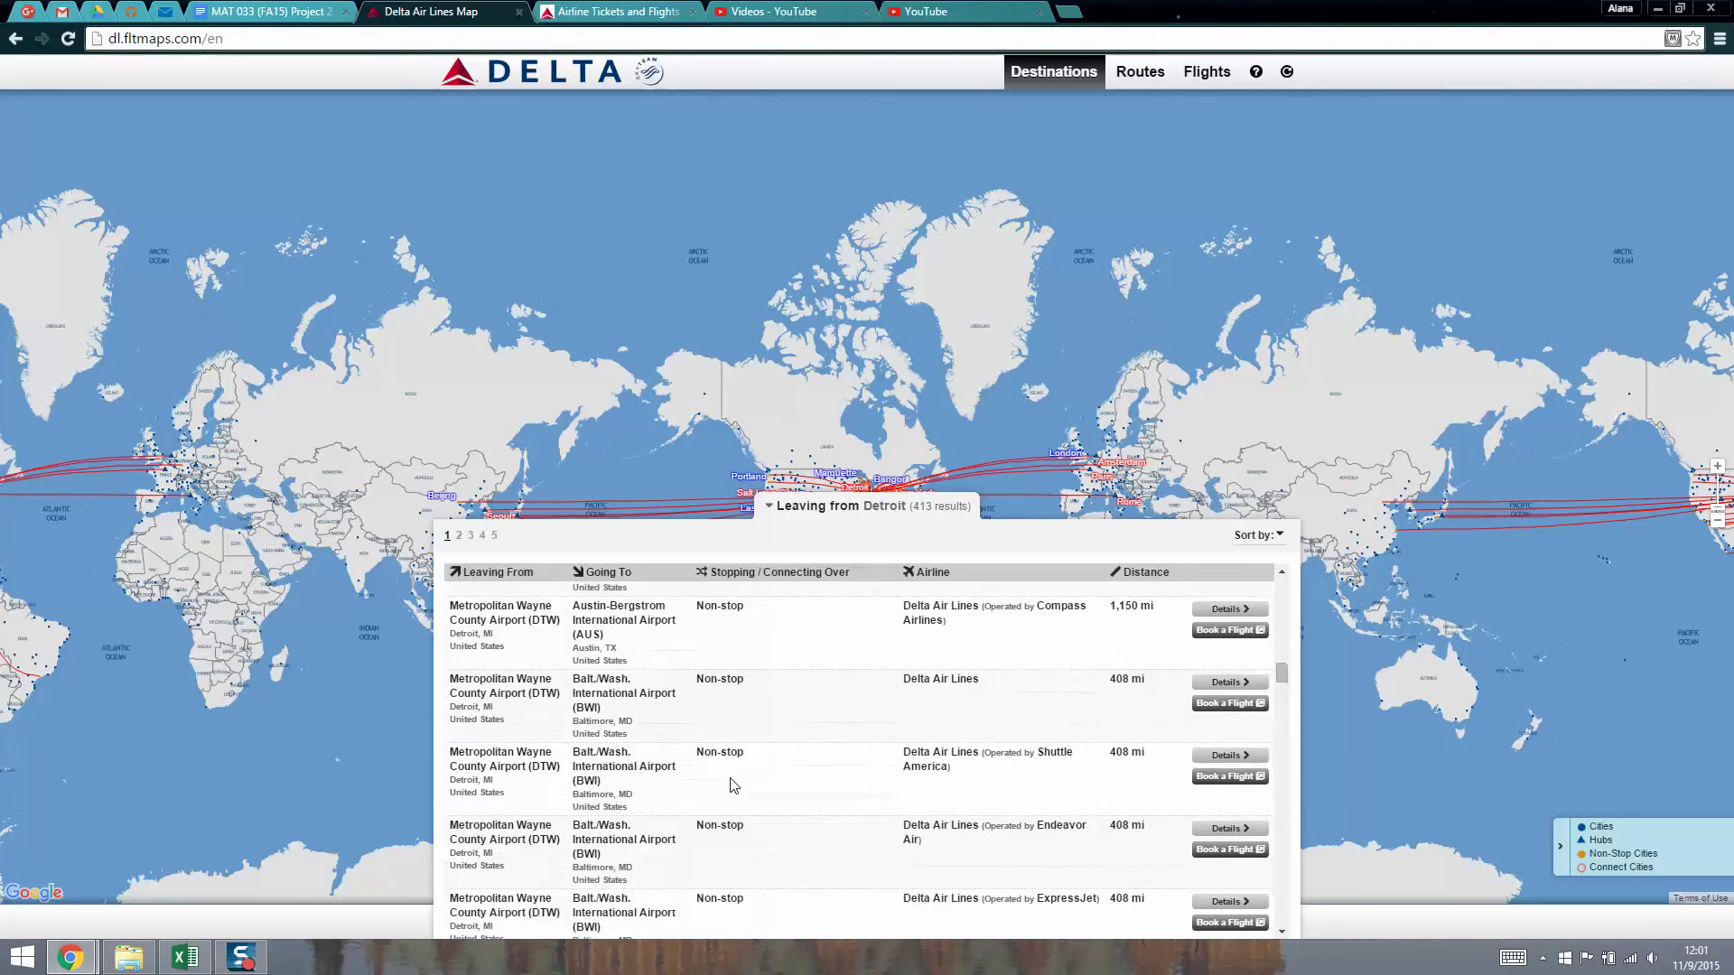
scroll(733, 784, "up", 1)
scroll(730, 777, "down", 3)
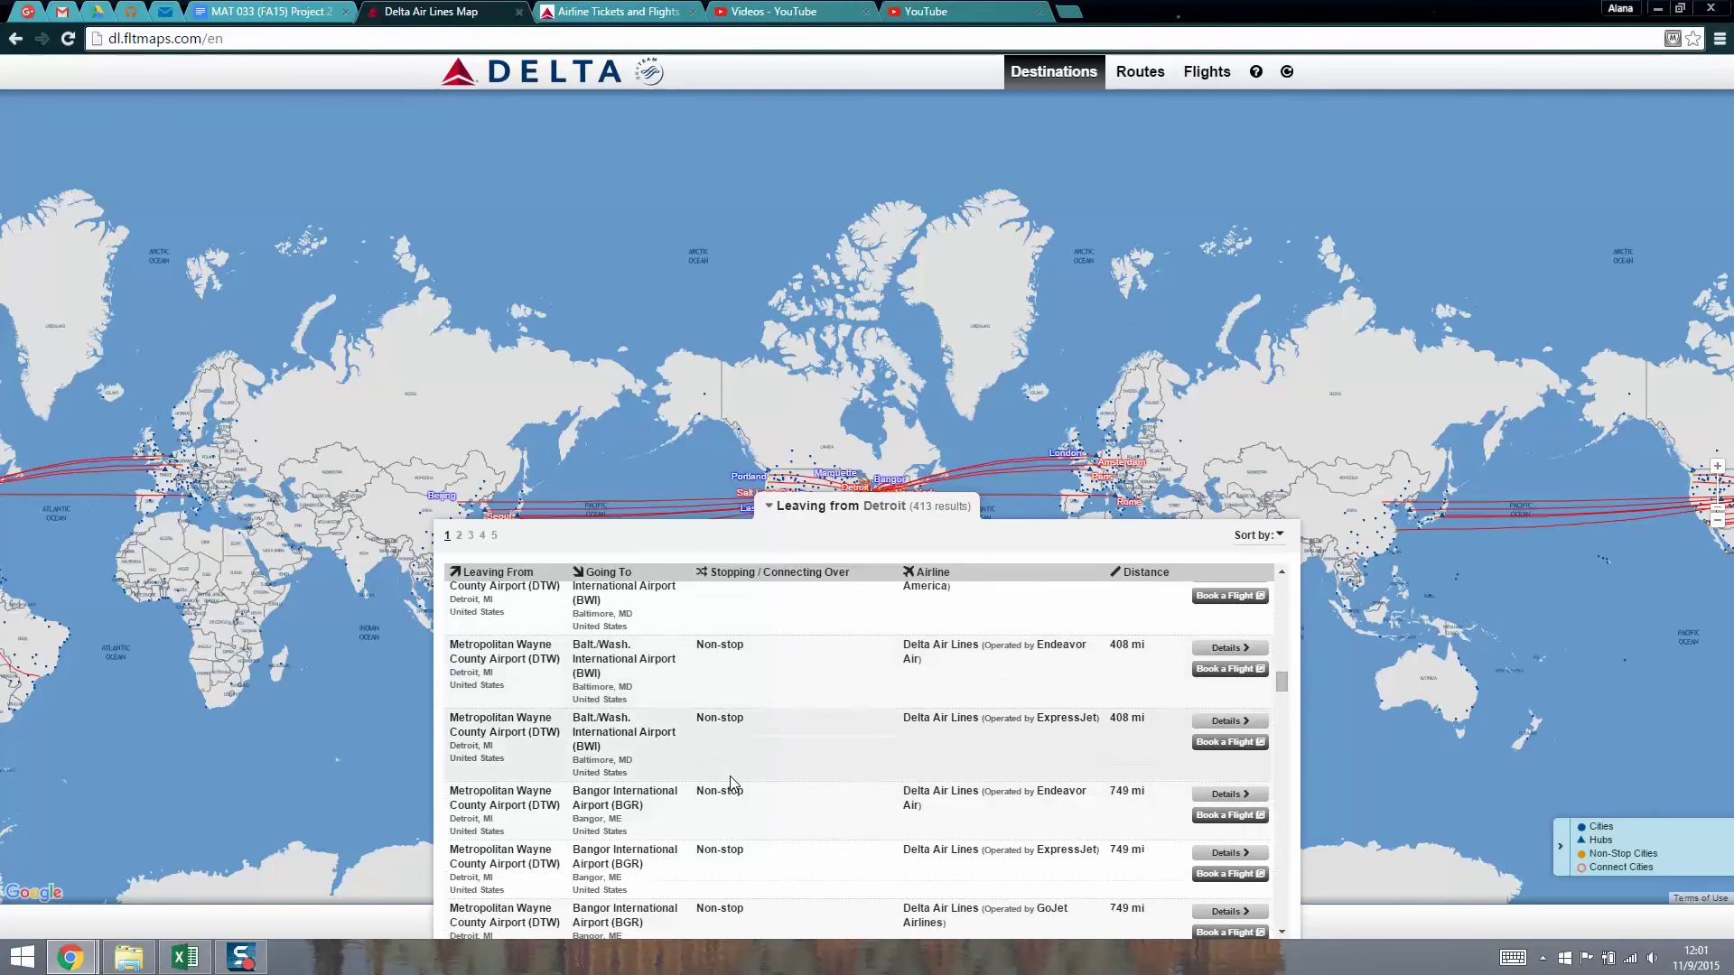
left_click_drag(657, 814, 611, 805)
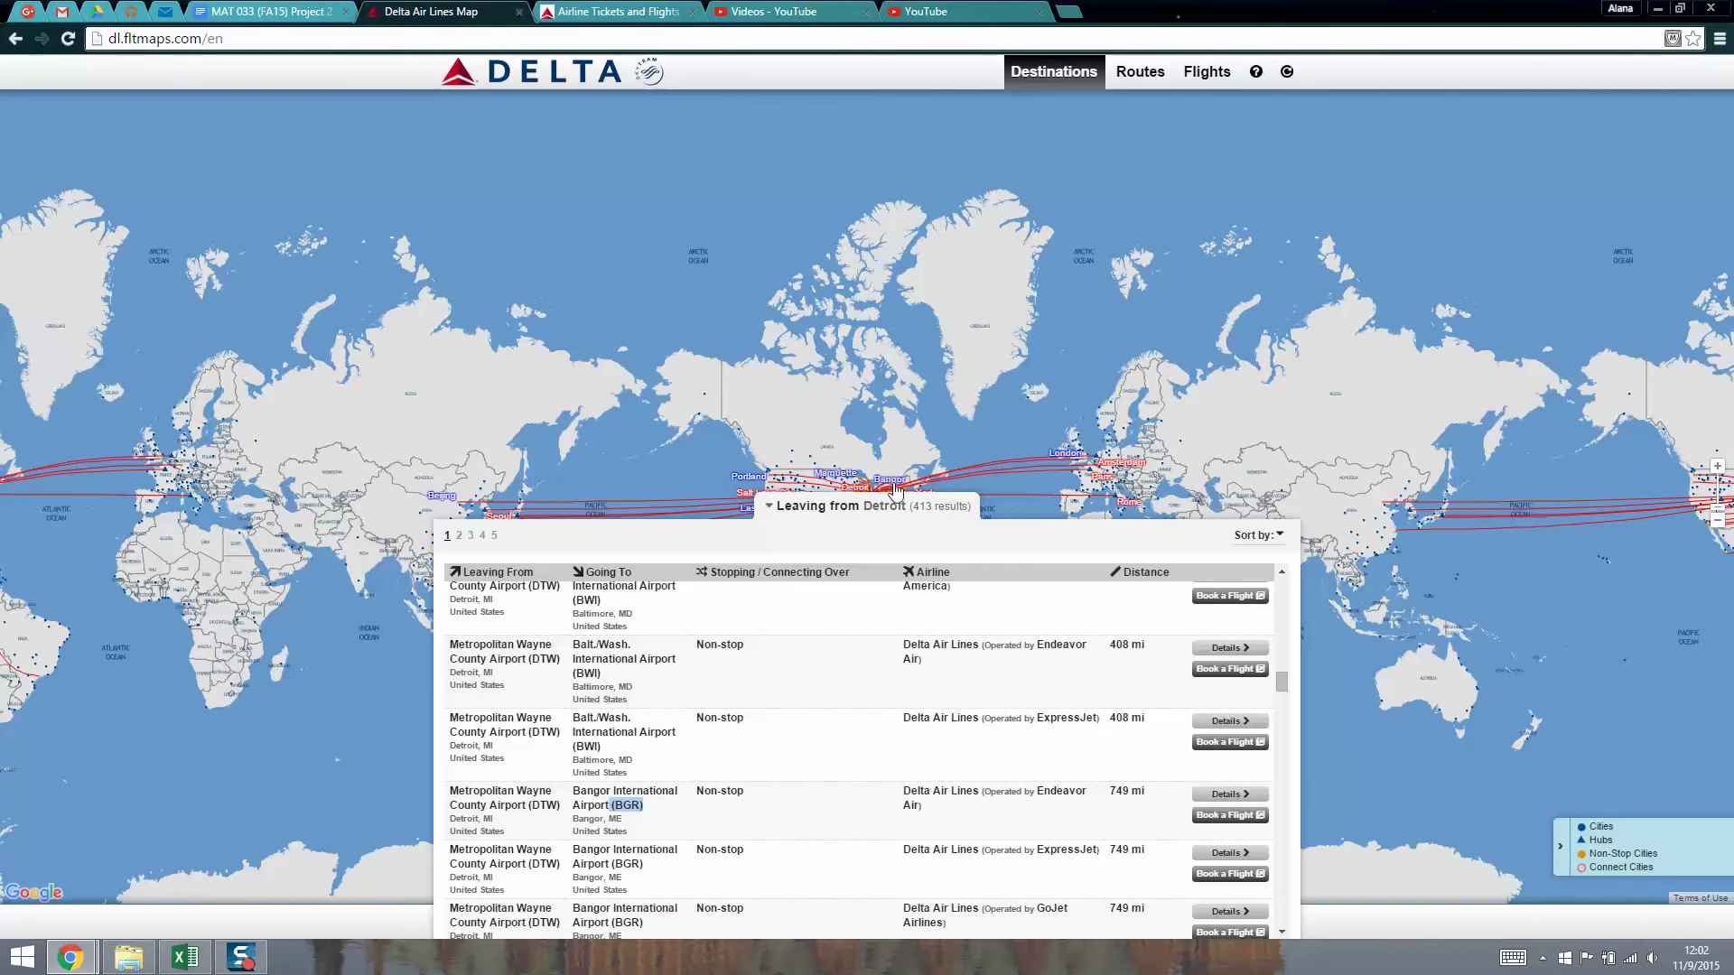
left_click(647, 9)
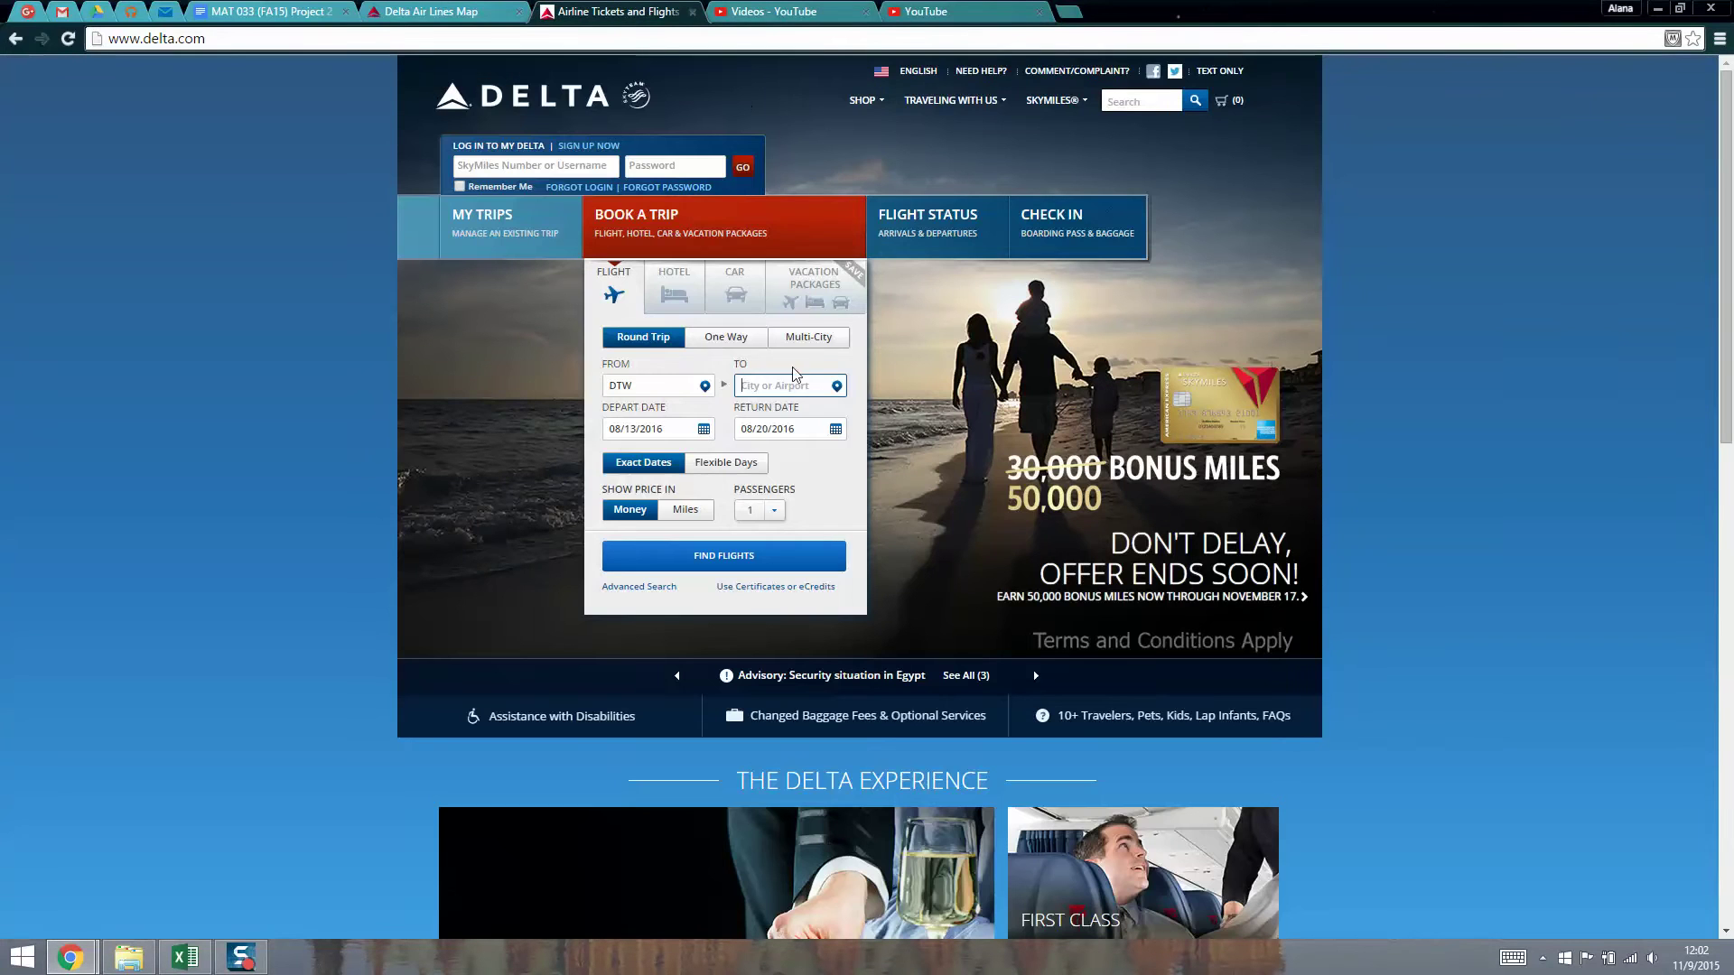
Search DTW to Bangor, ME (BGR) flights and select the $610.60 Main Cabin fare.
type("BGR")
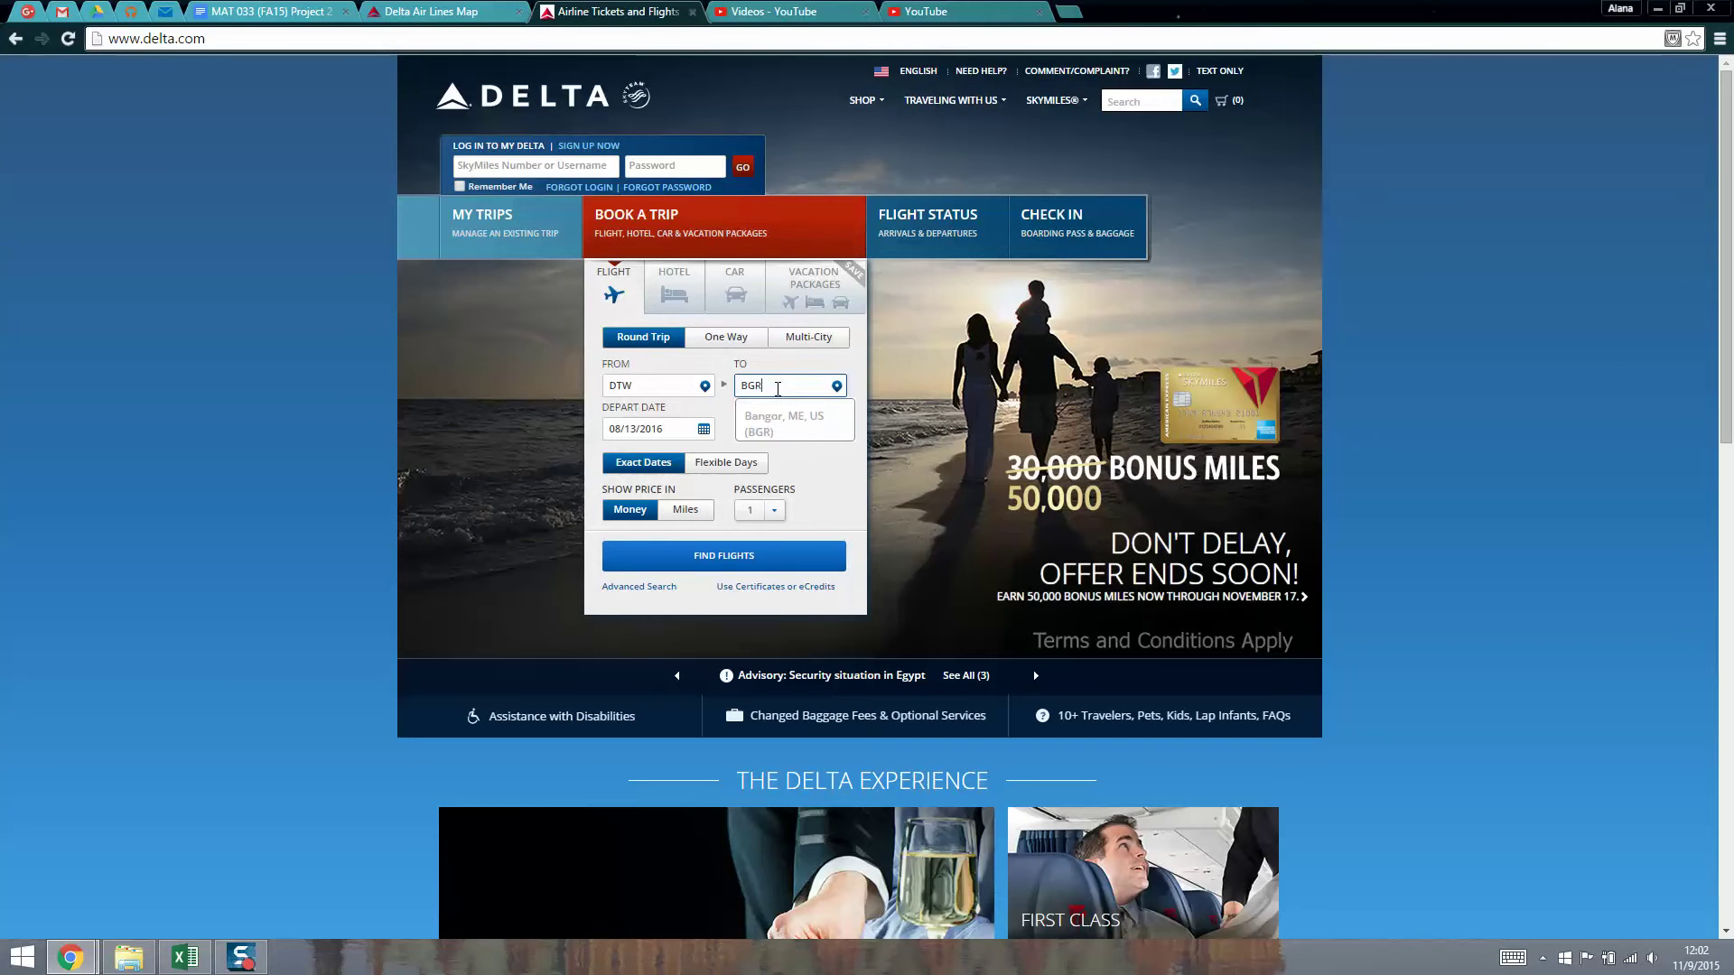
left_click(795, 421)
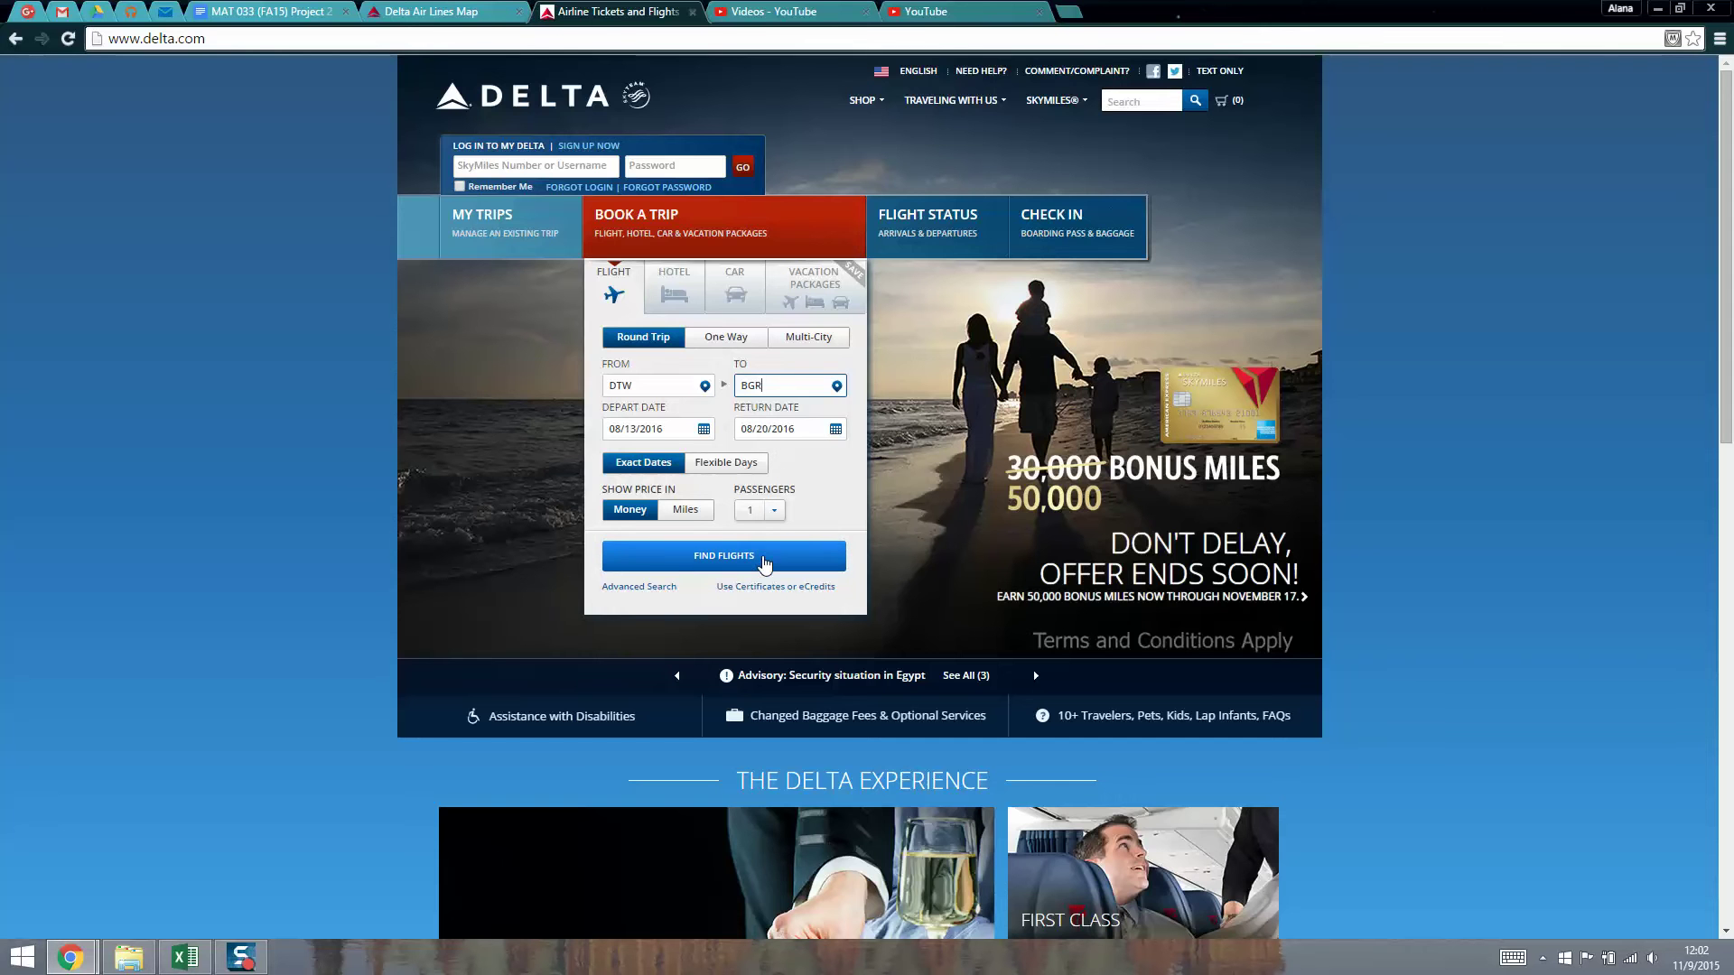
left_click(694, 564)
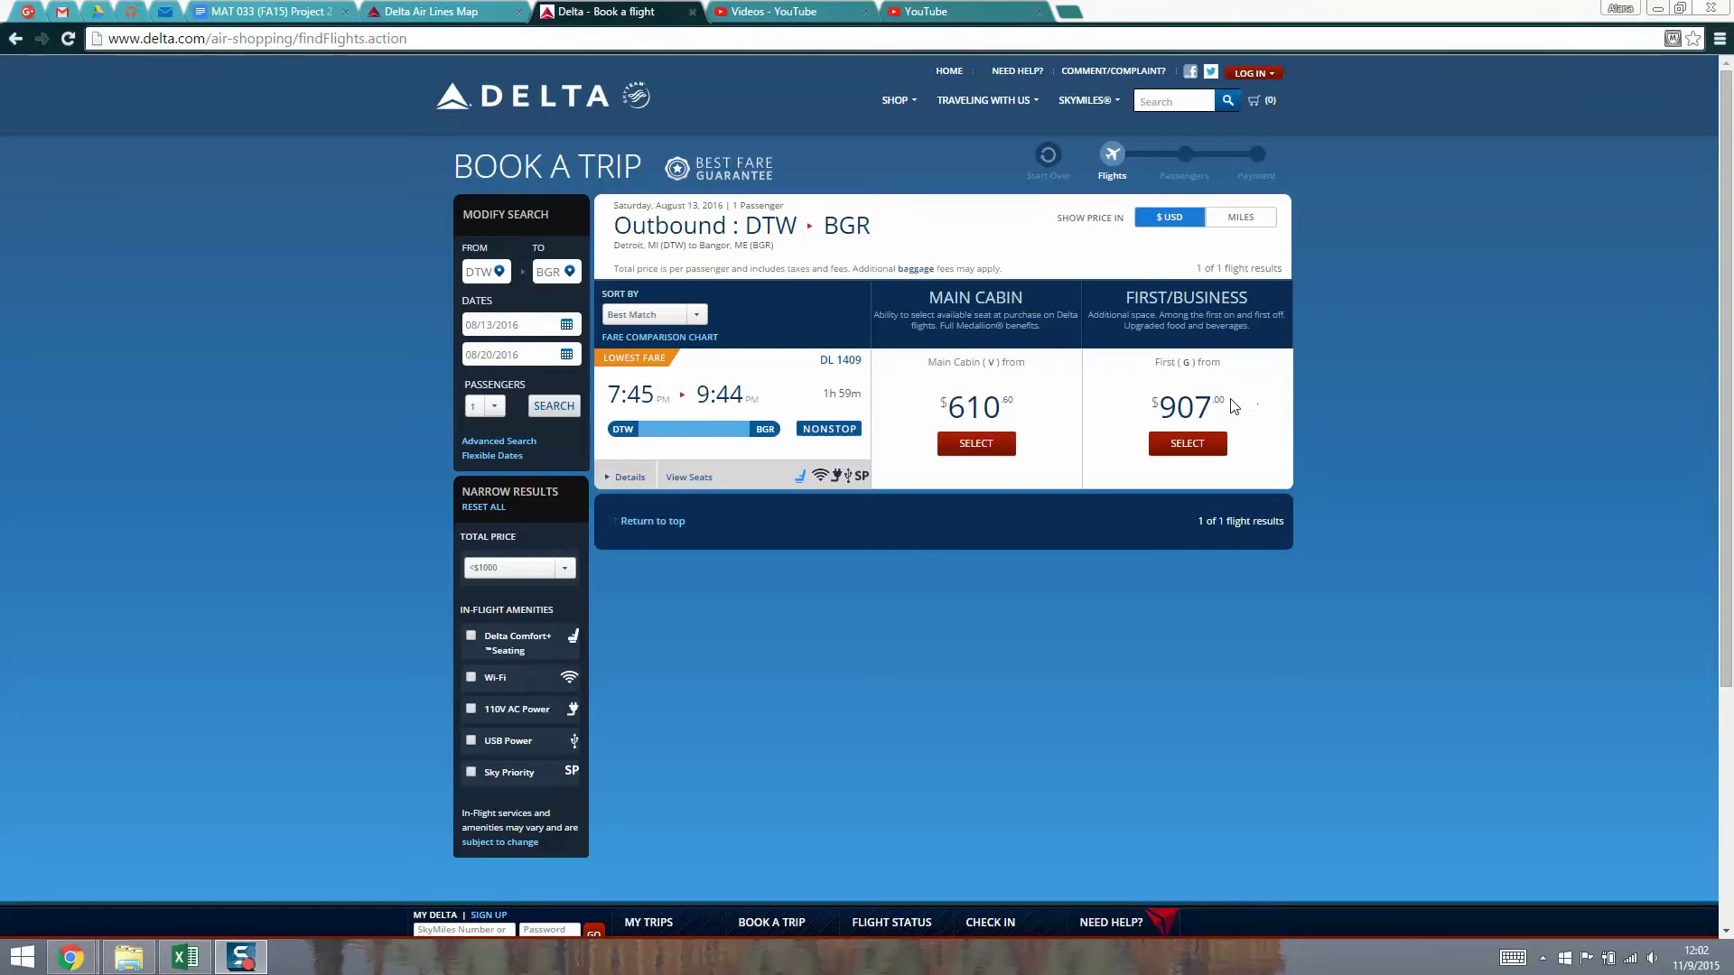
left_click_drag(1031, 409, 946, 406)
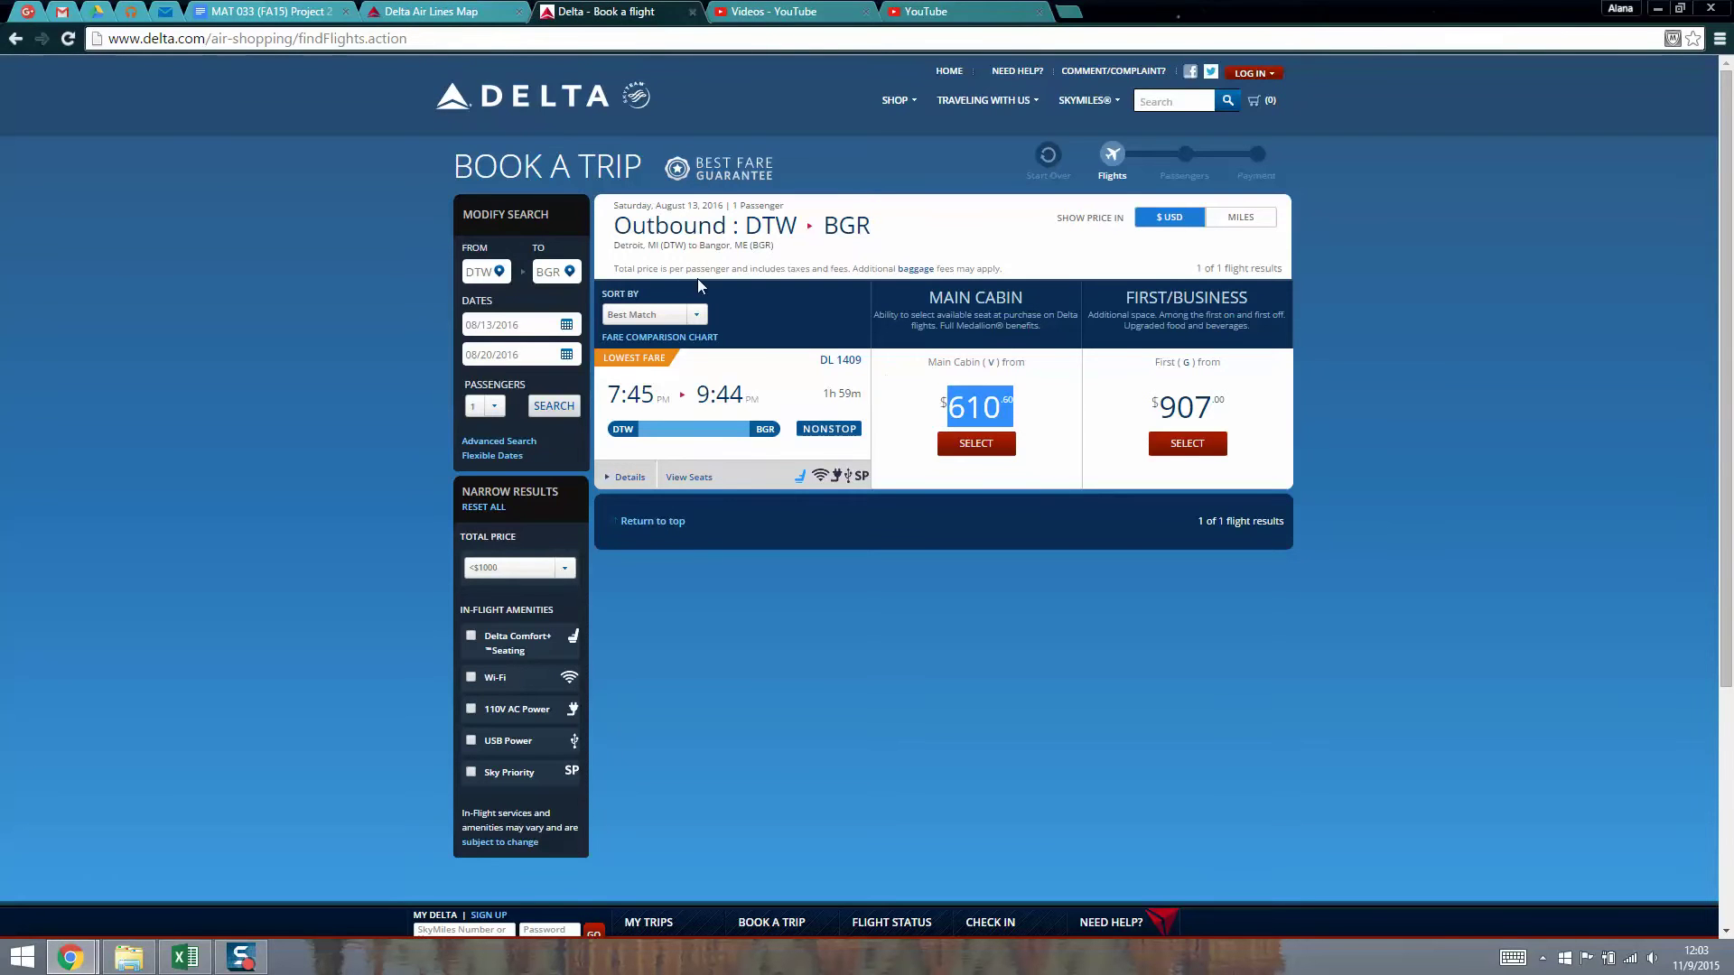
left_click(185, 957)
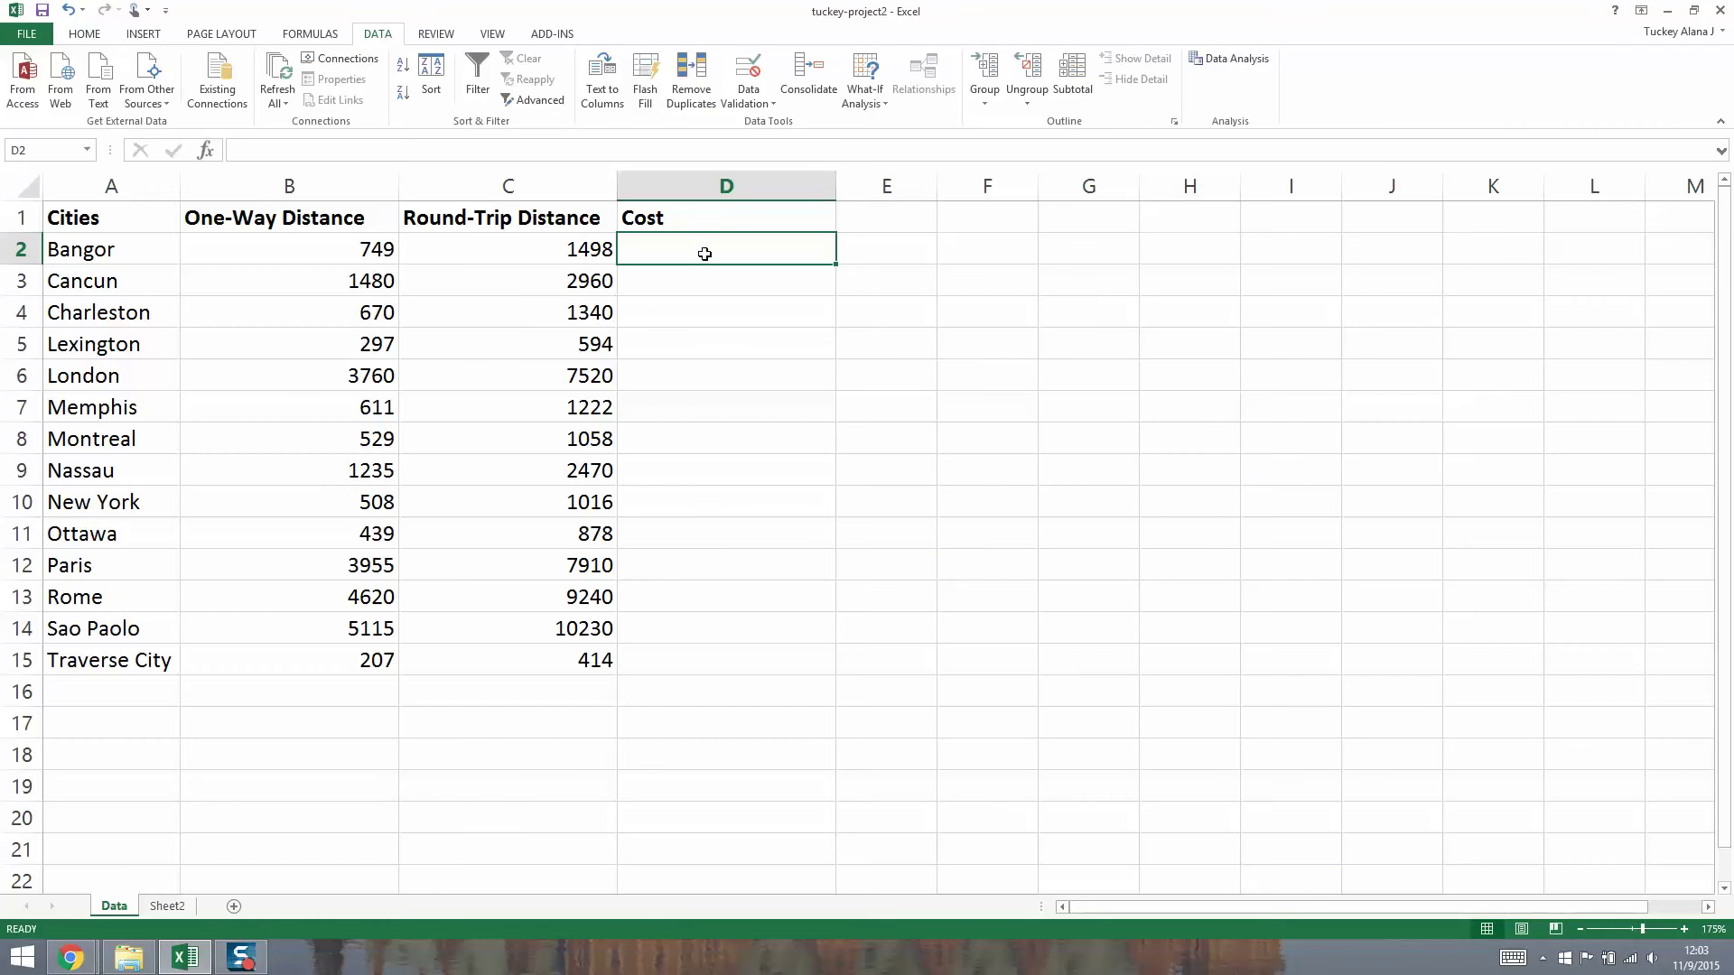
Enter 610.6 as Bangor's cost in D2 and move to Cancun's cell D3.
type("610.6")
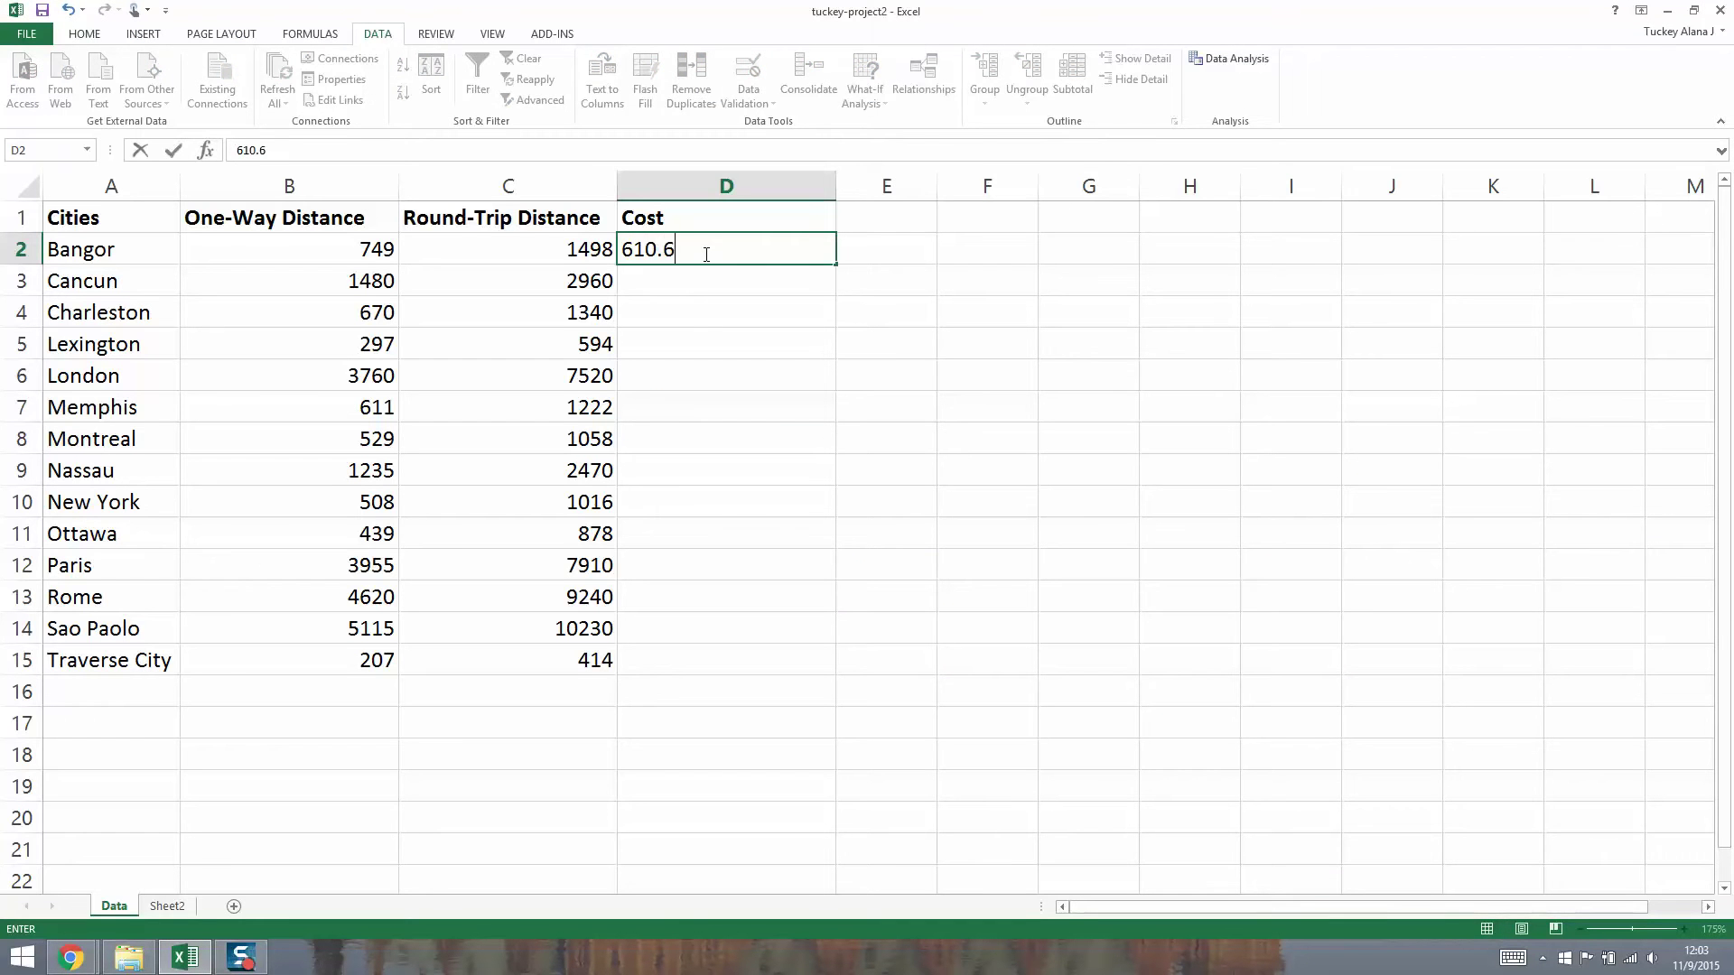
key("Return")
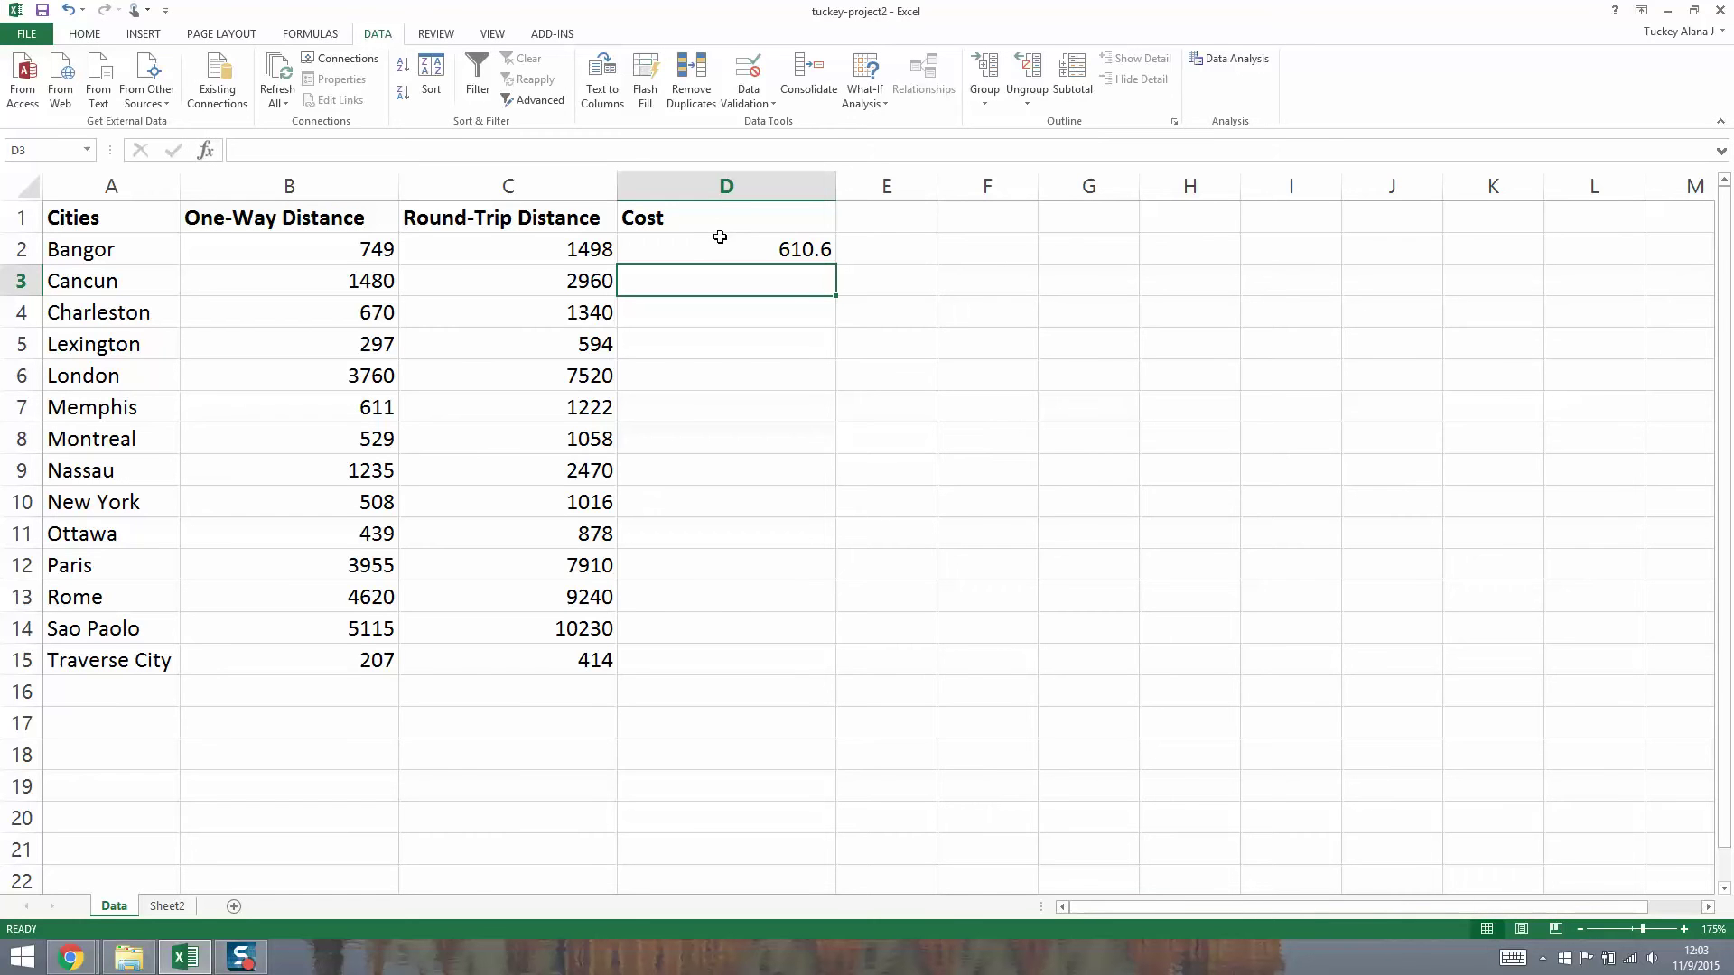
left_click(720, 237)
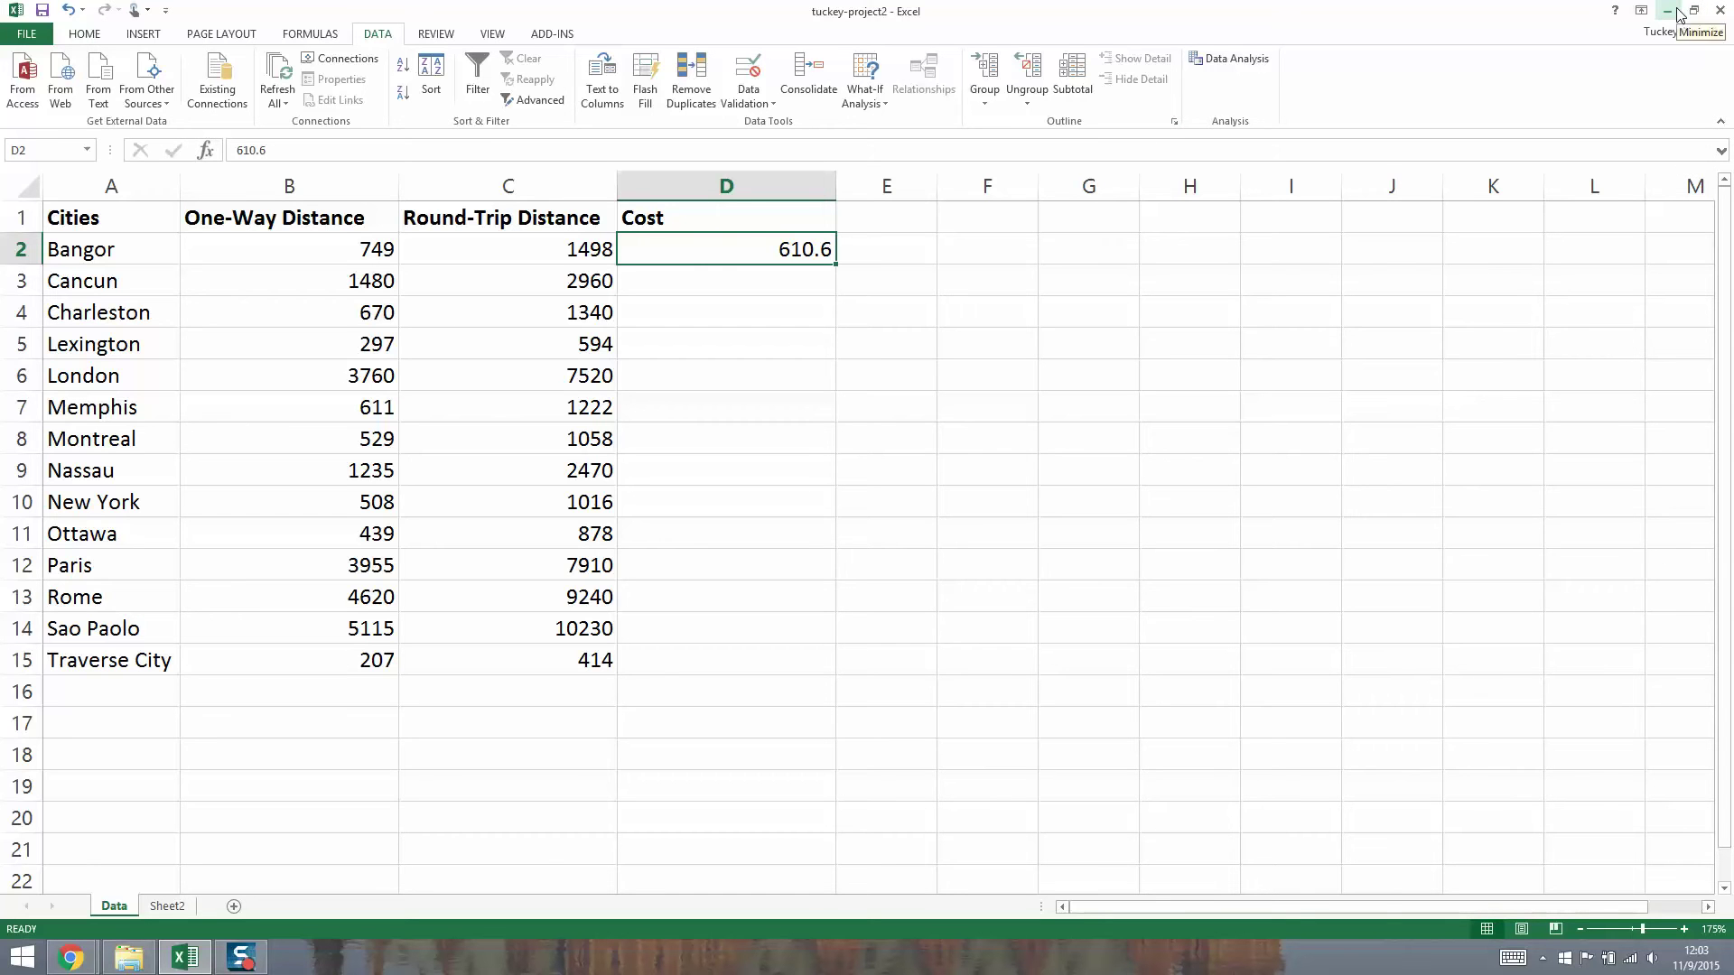
left_click(718, 273)
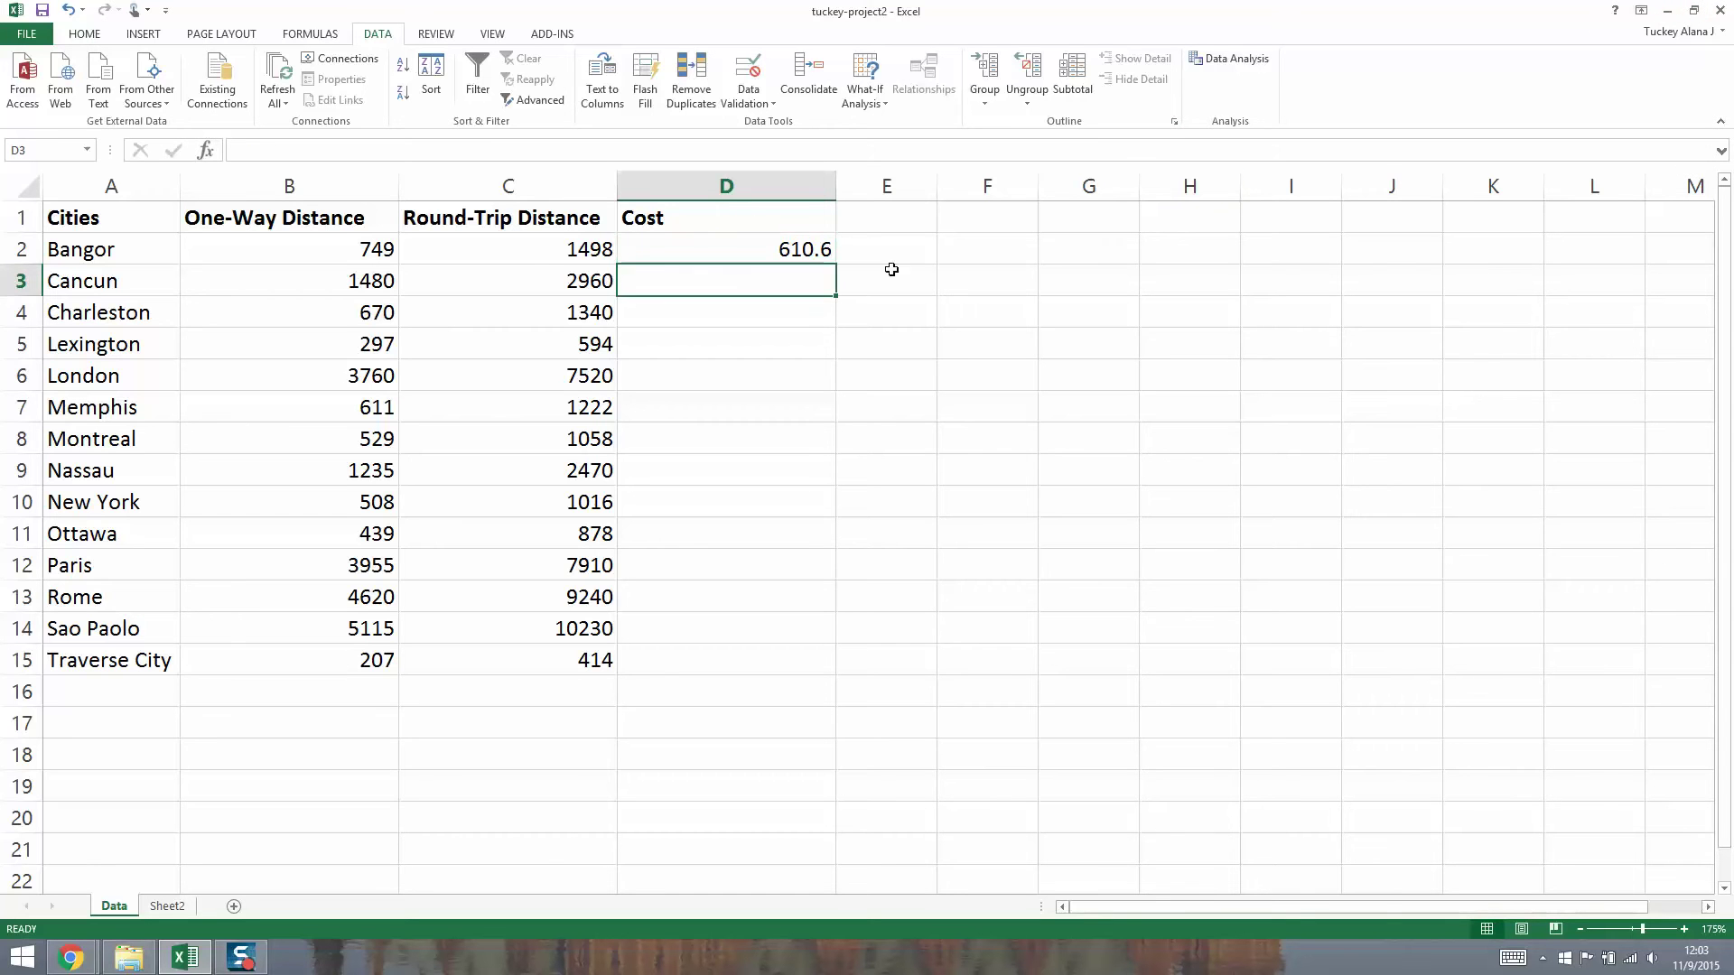
left_click(1666, 10)
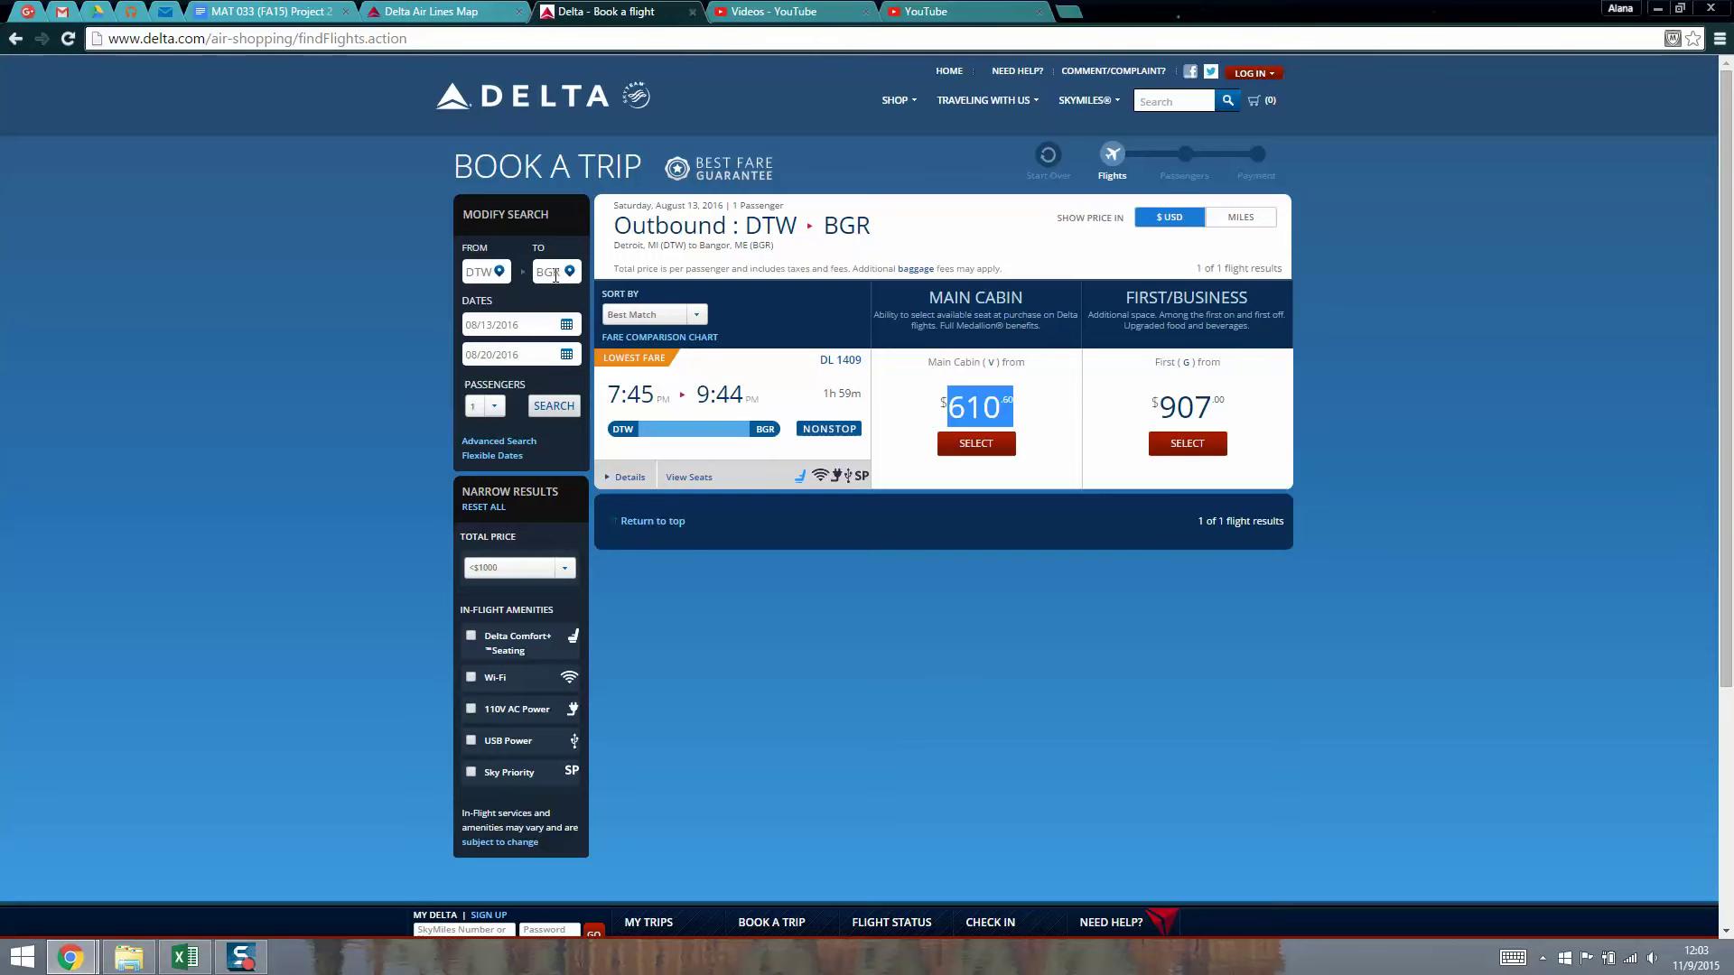
Replace BGR in the destination field with Cancun's code CUN from the route map.
left_click_drag(561, 272, 538, 271)
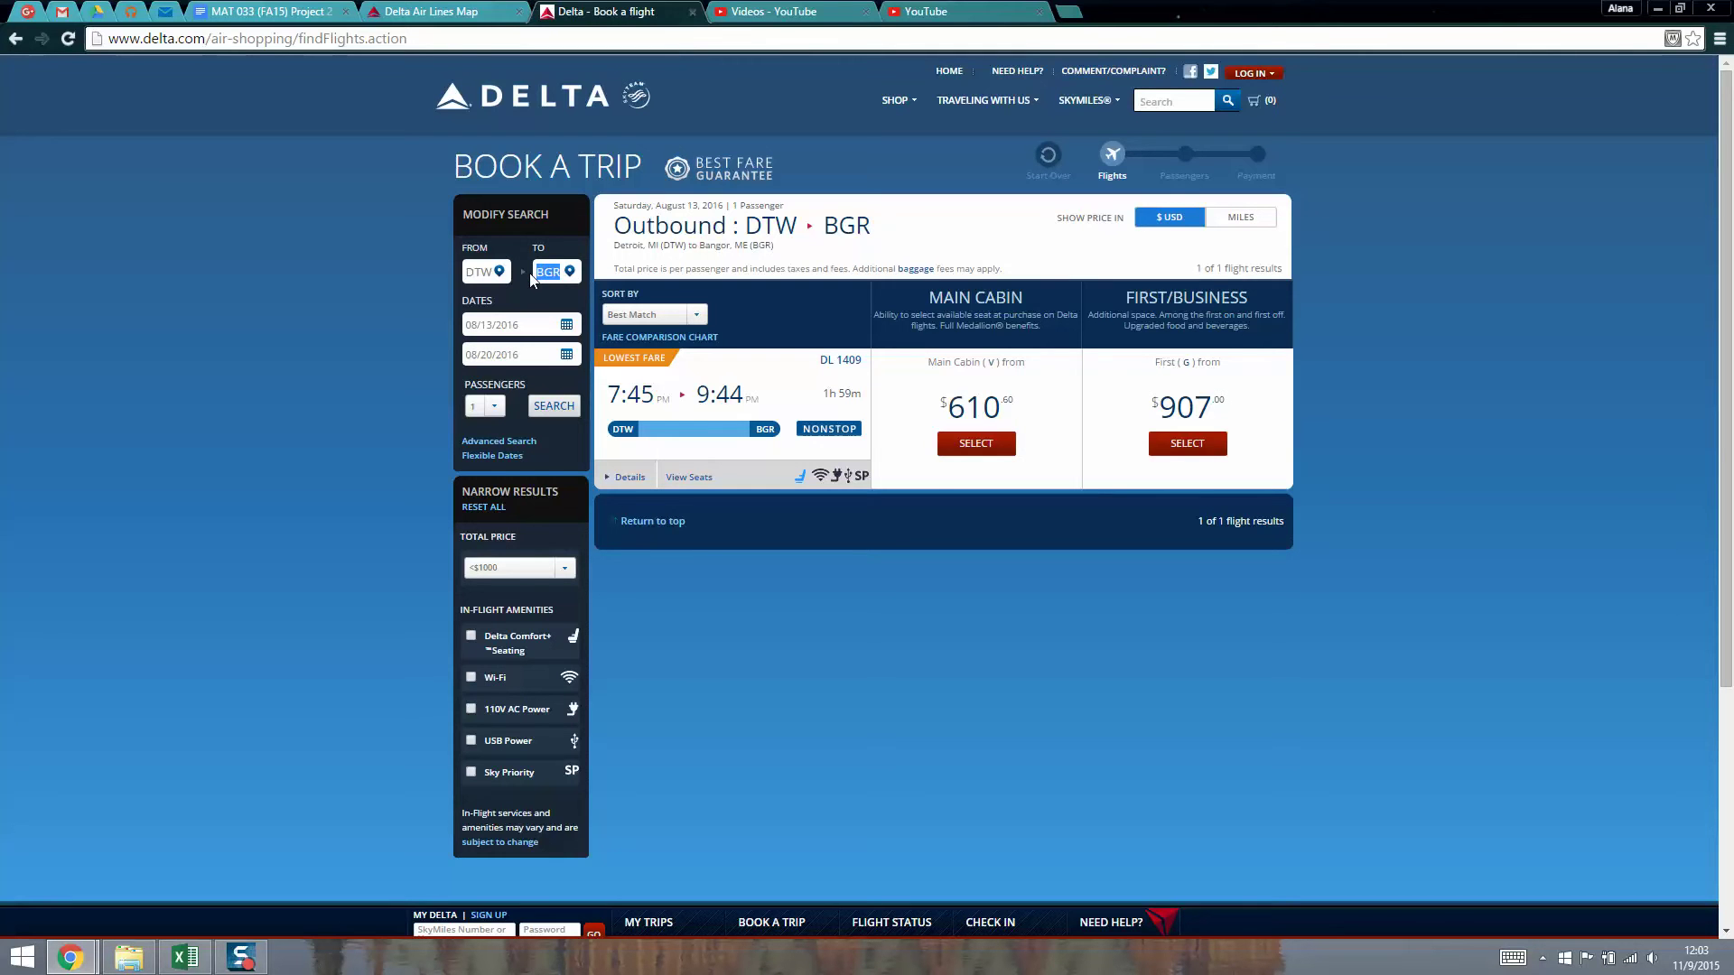
key("BackSpace")
left_click(470, 11)
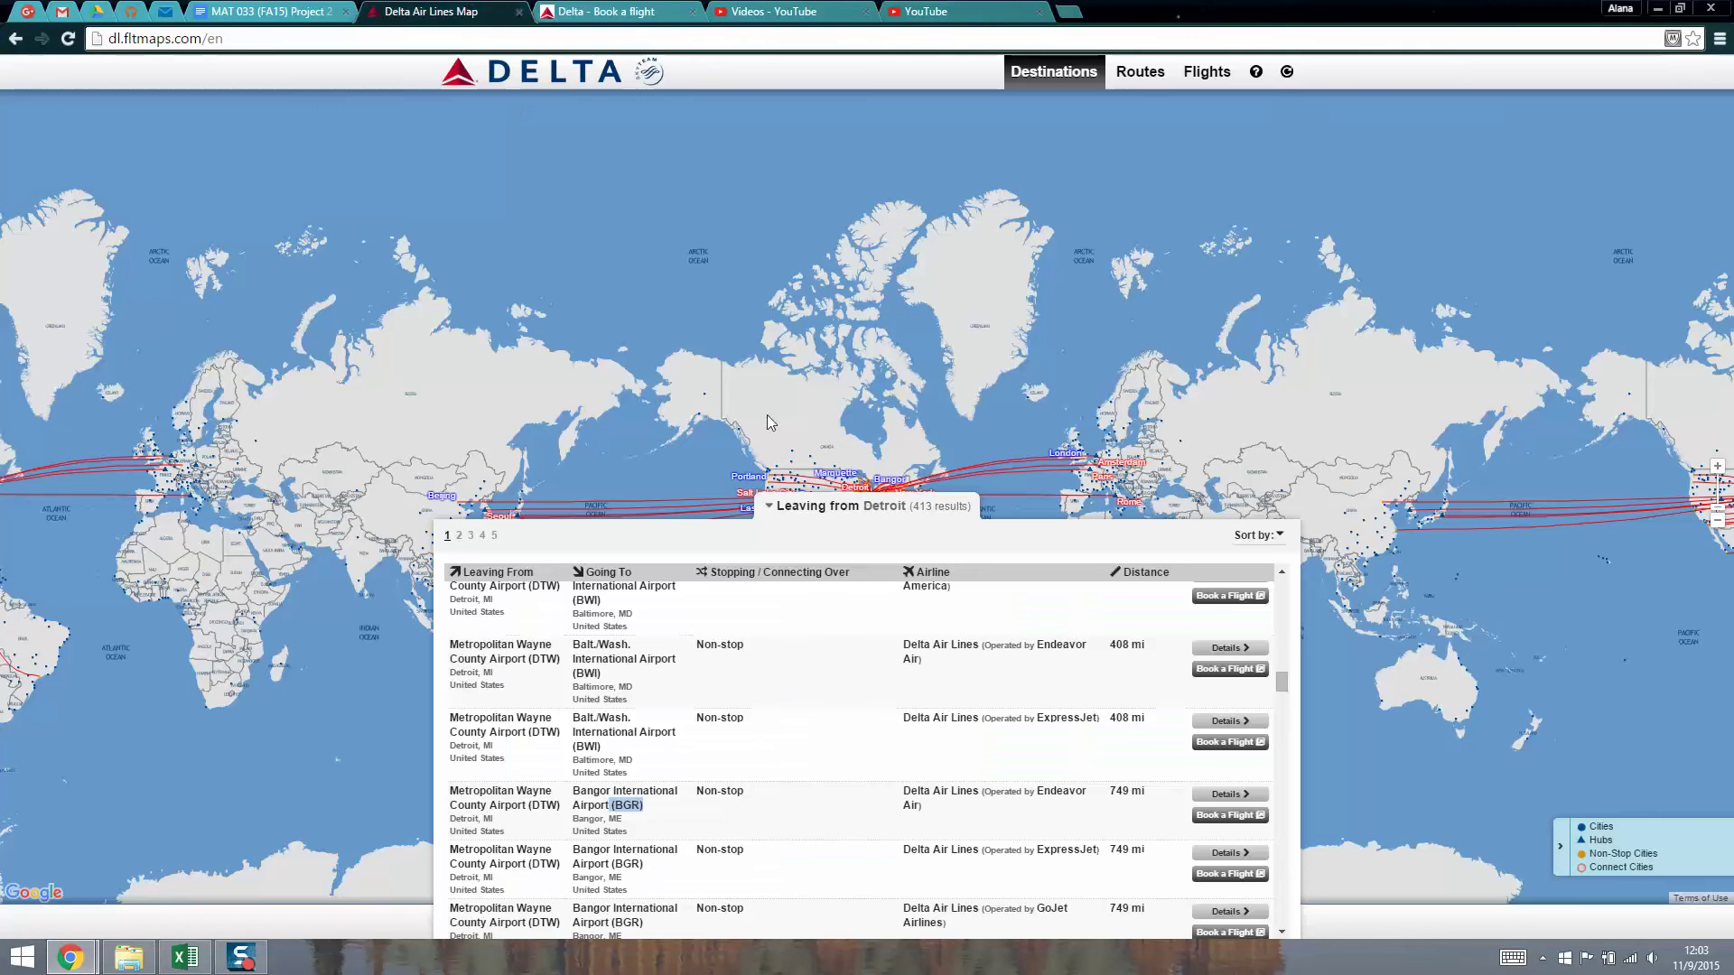
left_click_drag(1279, 672, 1273, 772)
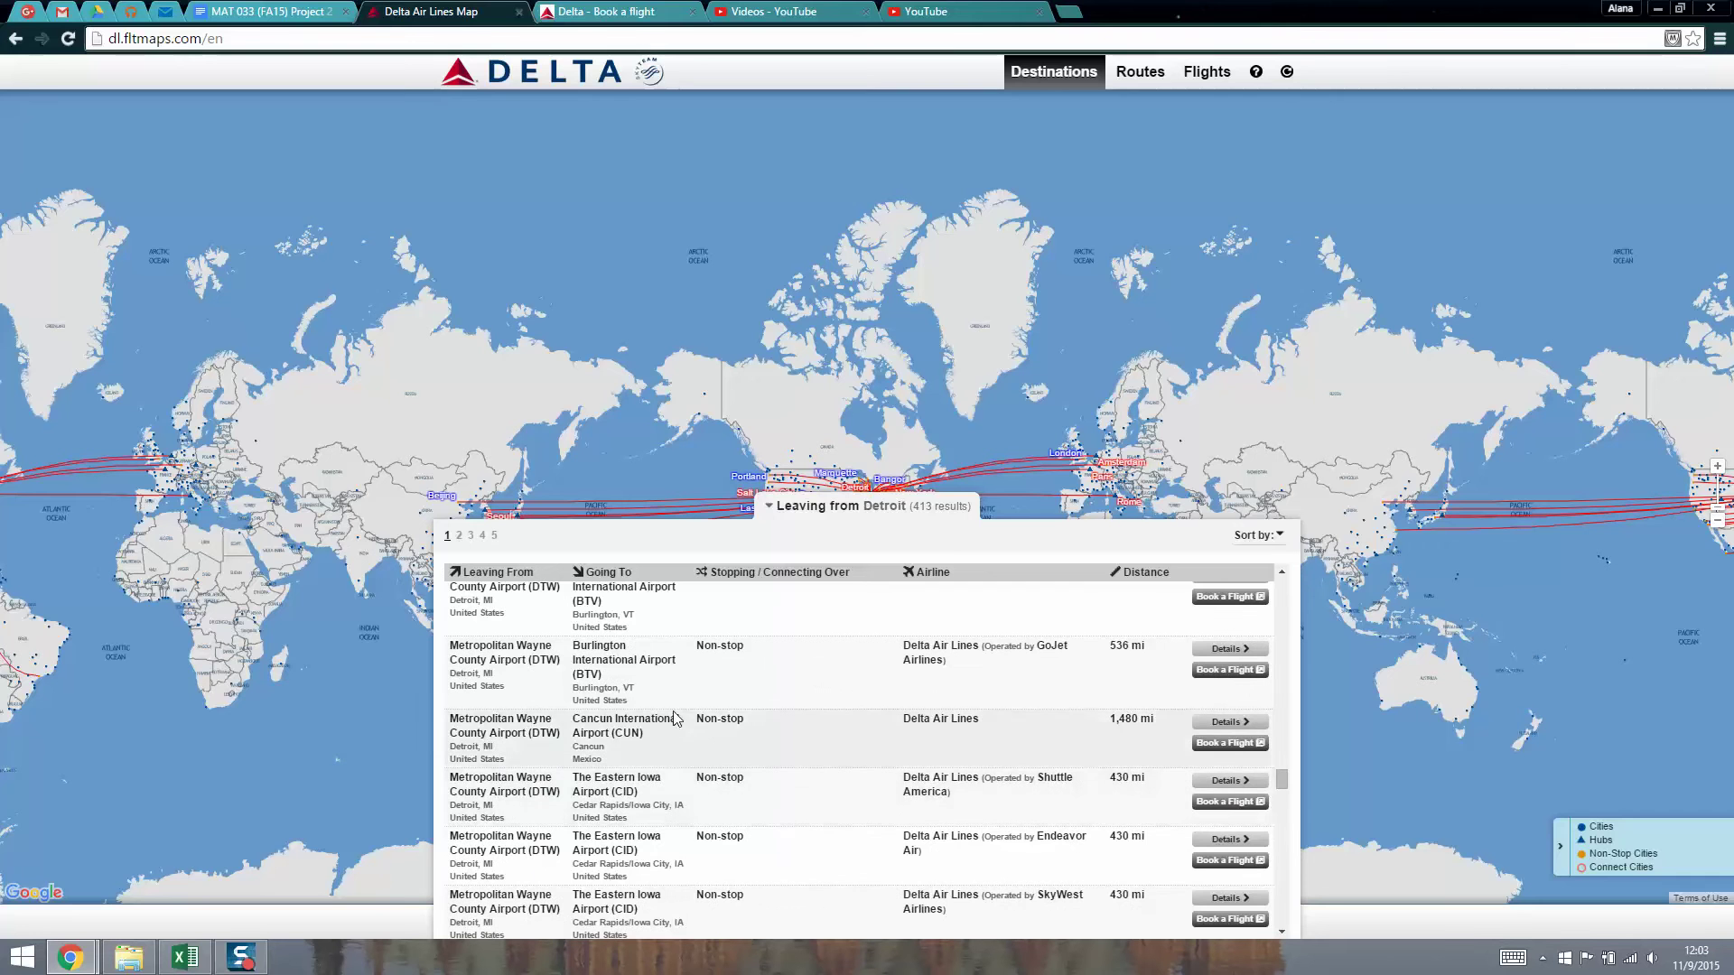
double_click(630, 733)
left_click(573, 9)
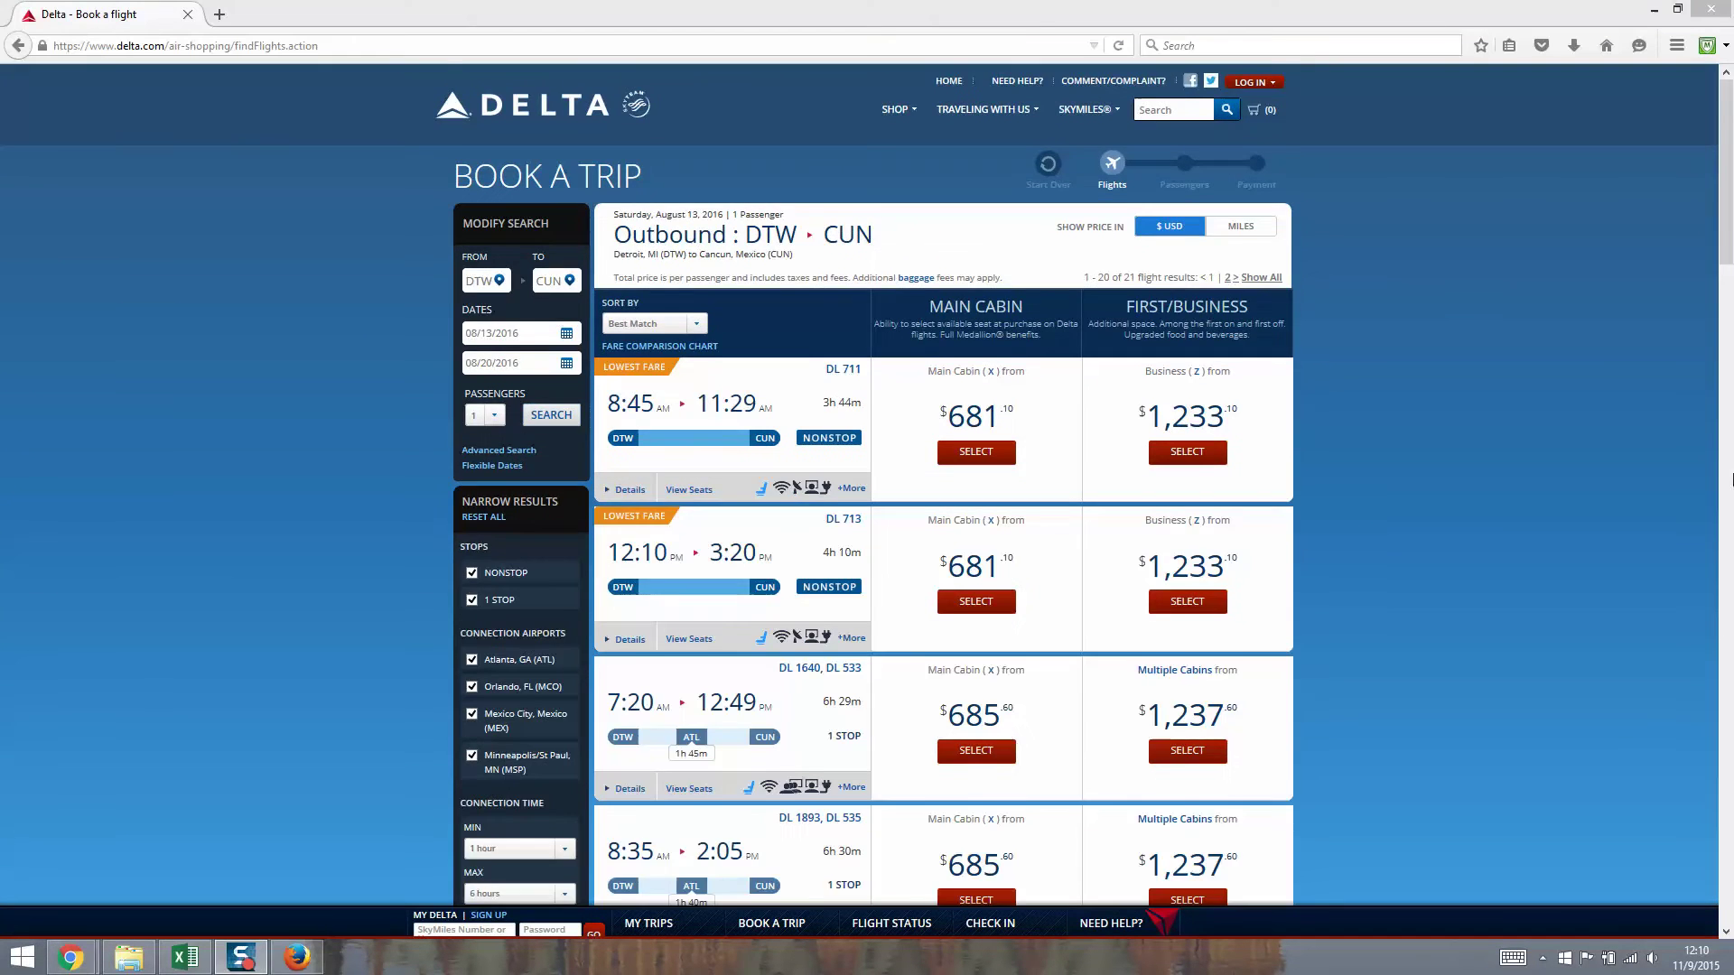
scroll(1636, 395, "down", 10)
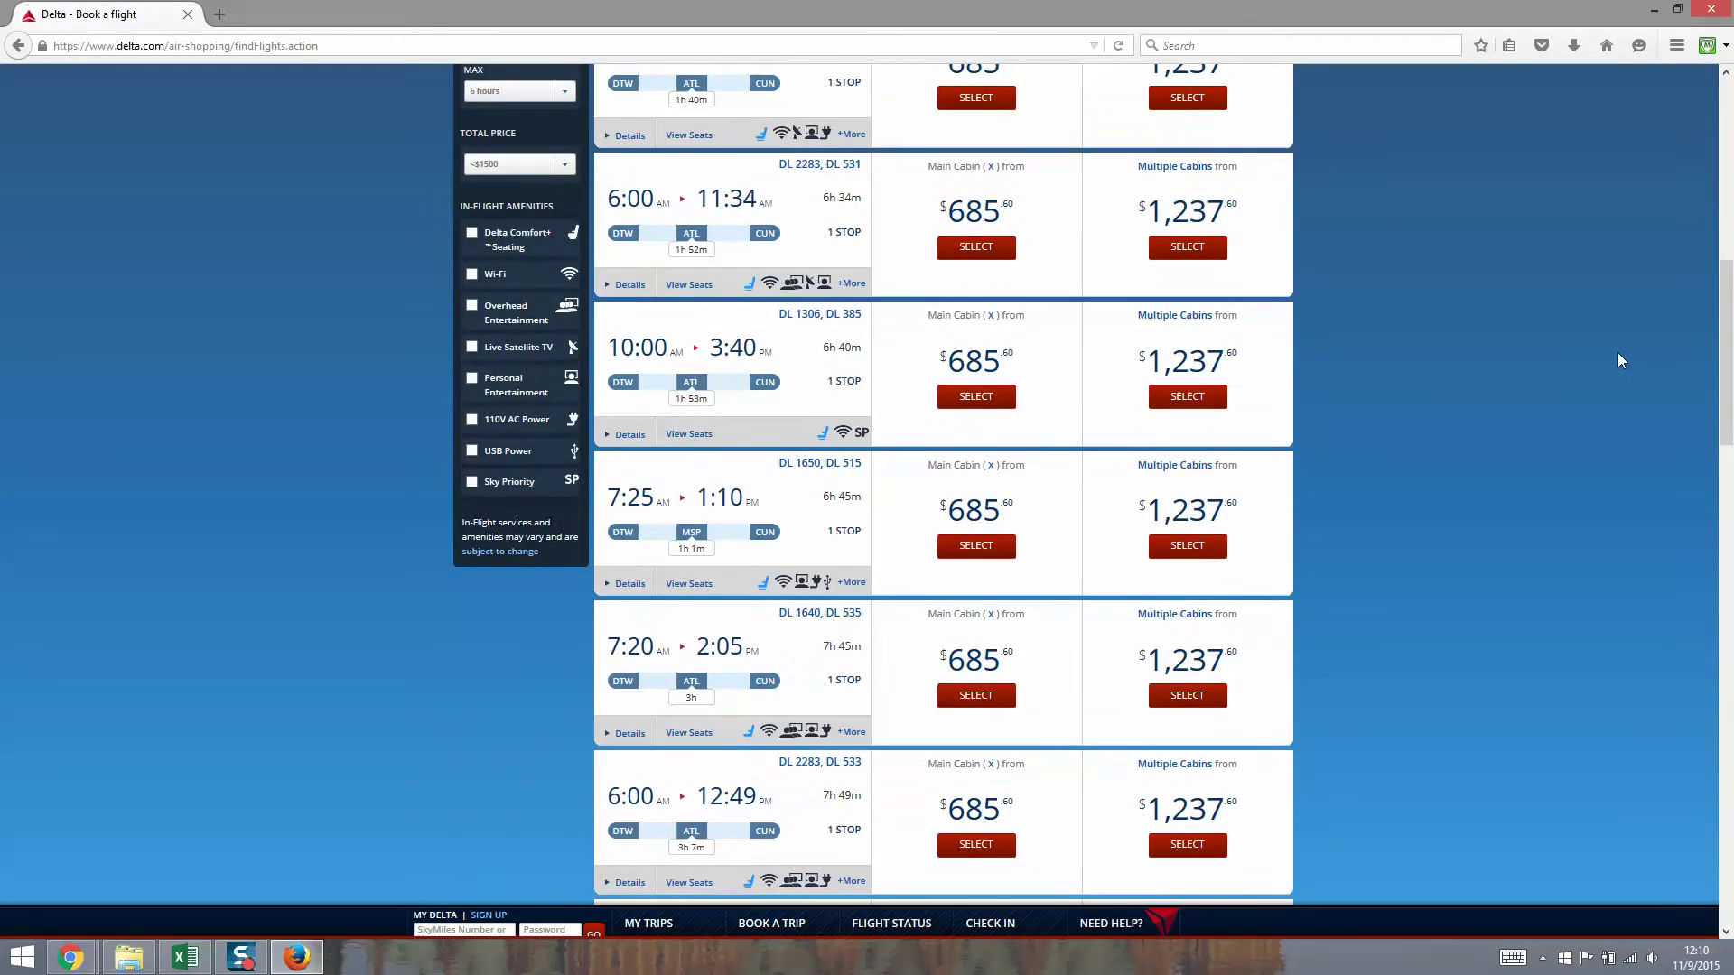
Uncheck 1 STOP to show only nonstop DTW–CUN flights and select the $681 fare.
scroll(1615, 354, "up", 10)
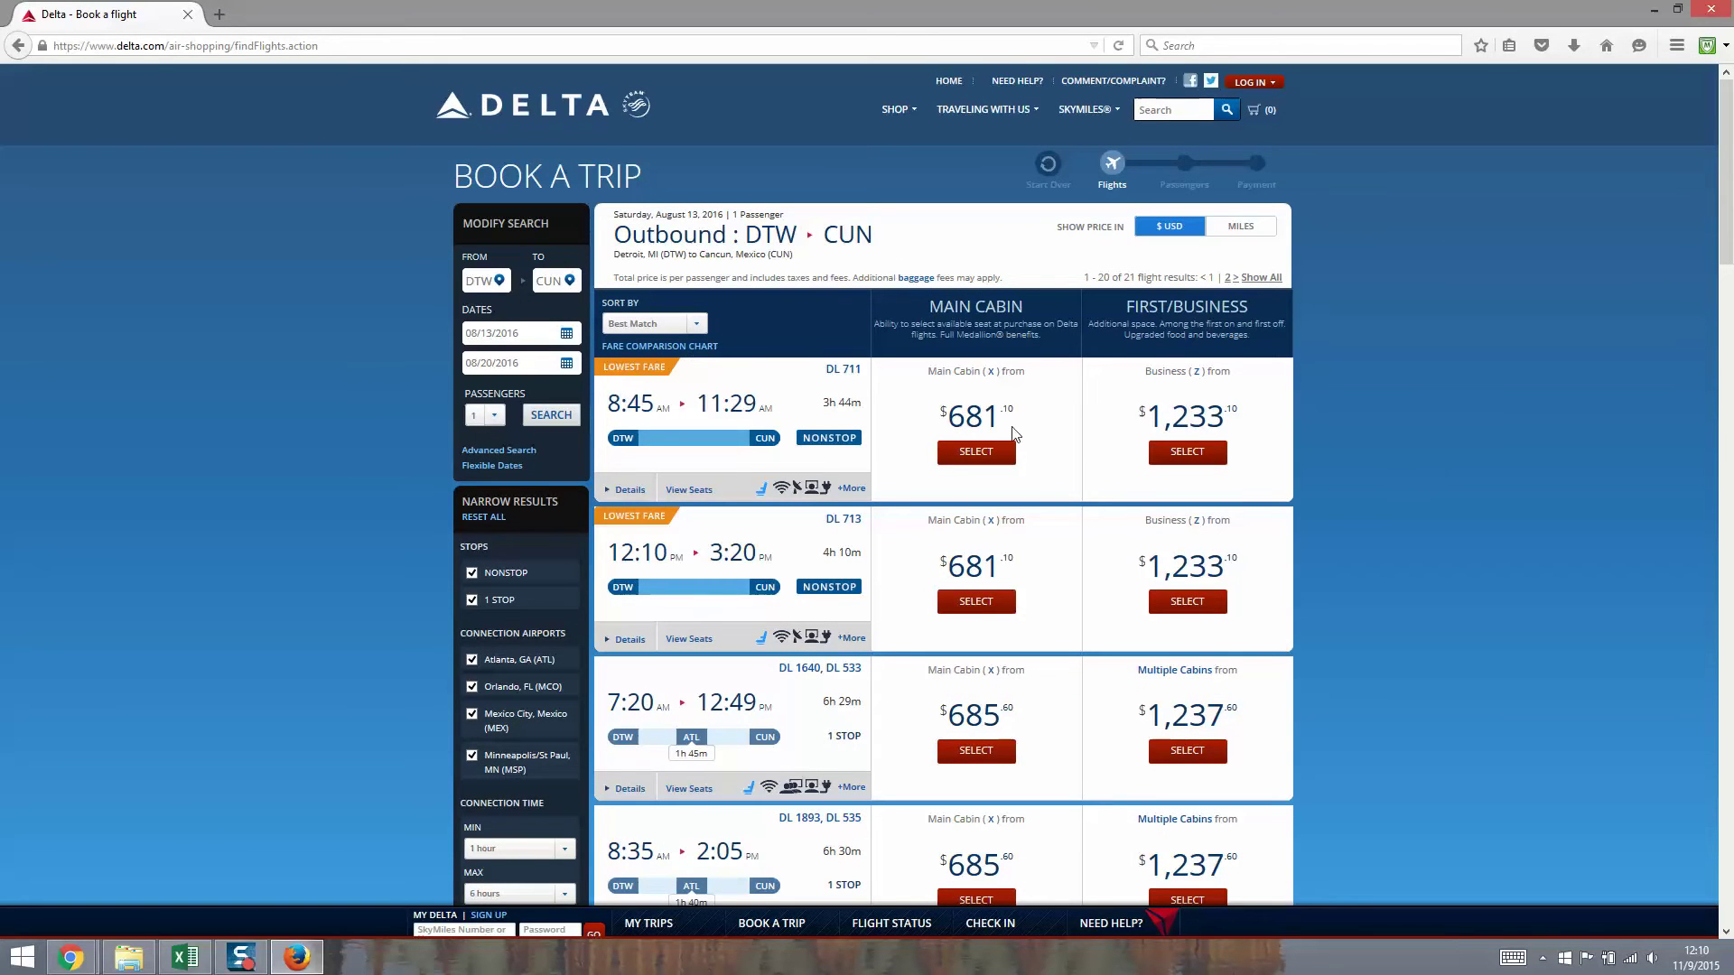
scroll(1505, 429, "down", 1)
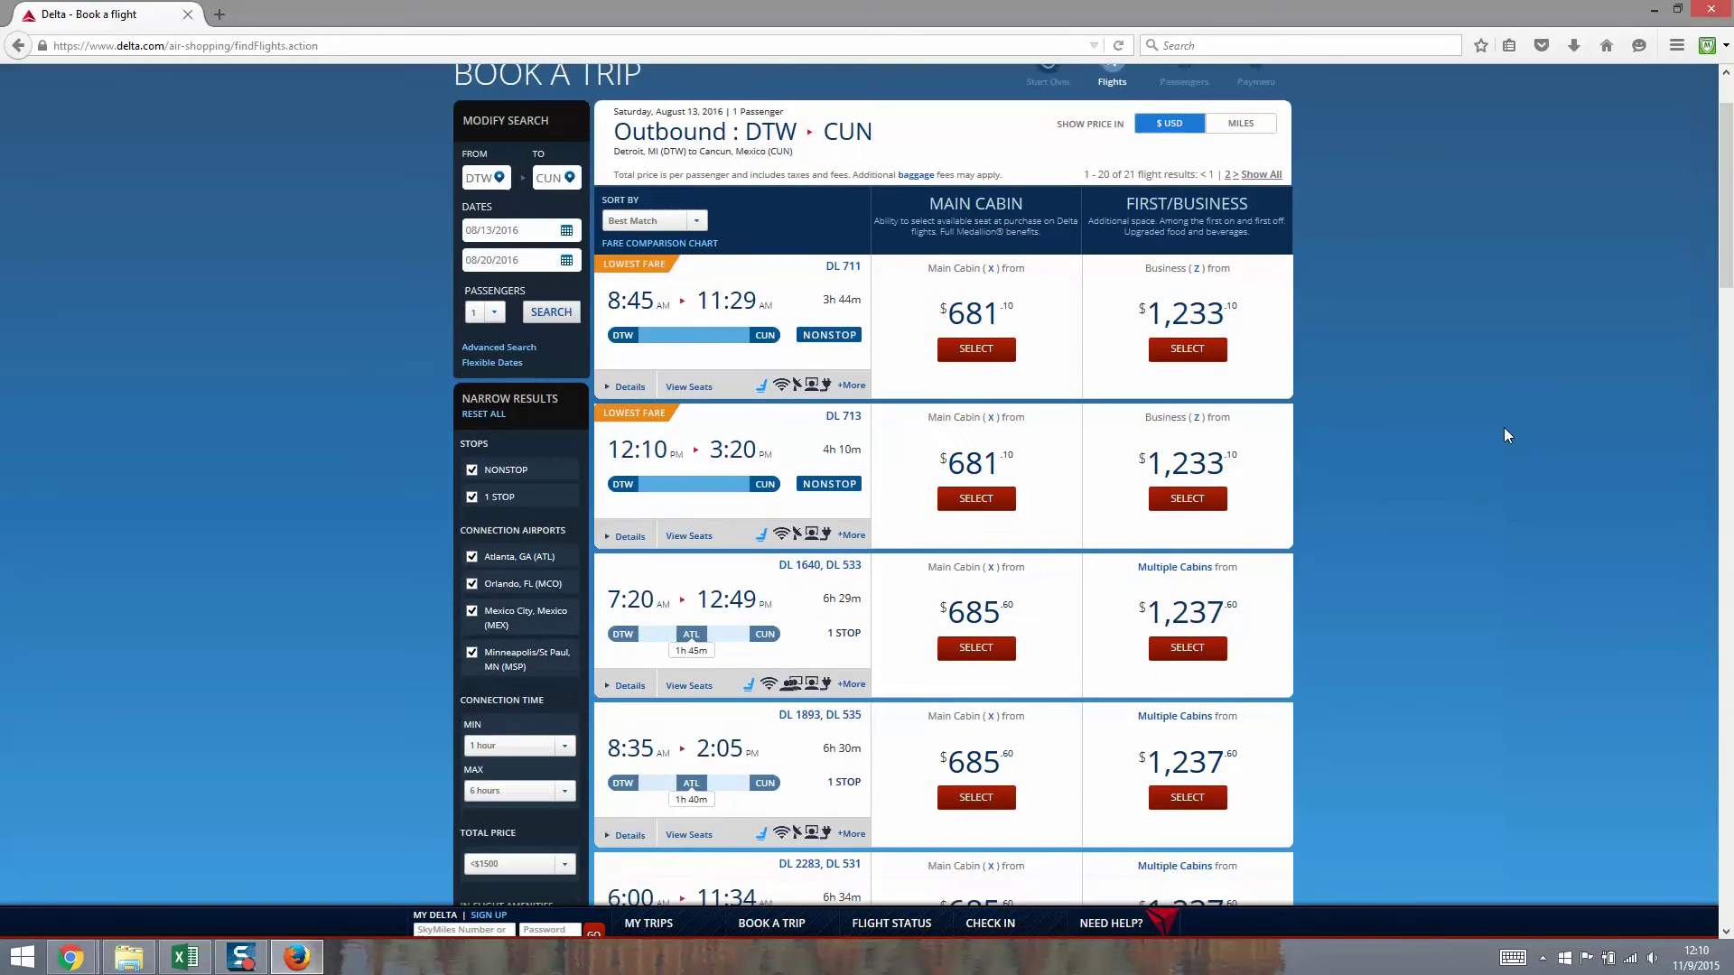
scroll(1505, 436, "up", 1)
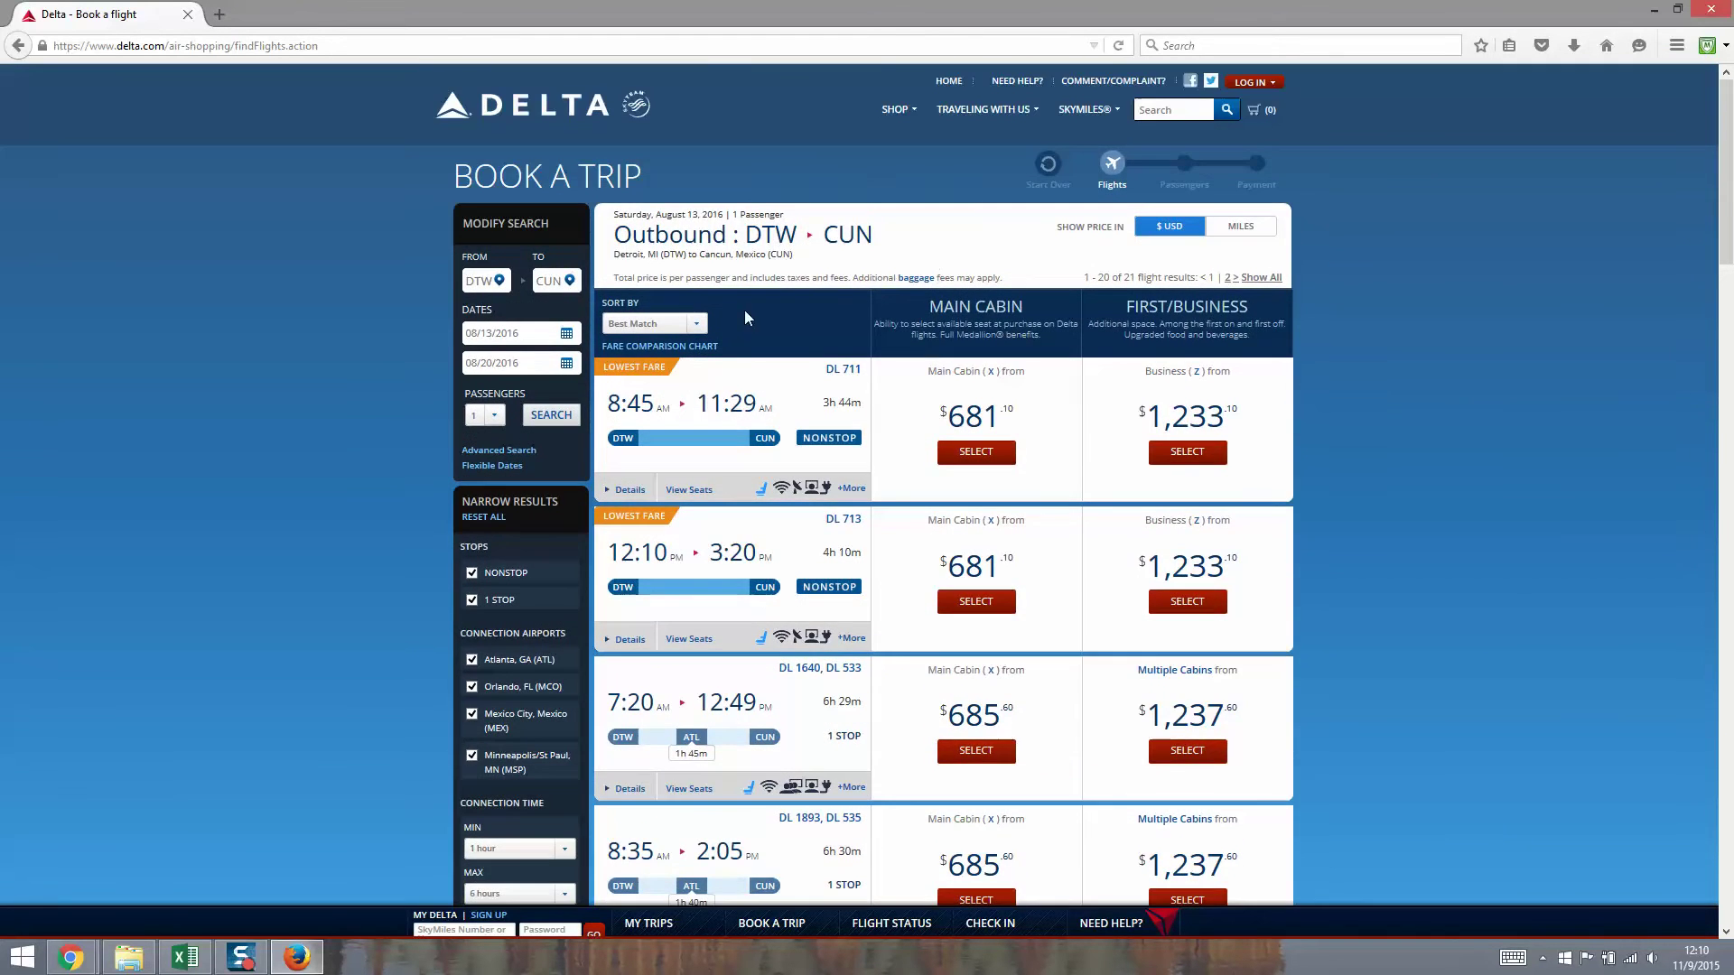
left_click(551, 281)
scroll(571, 527, "down", 1)
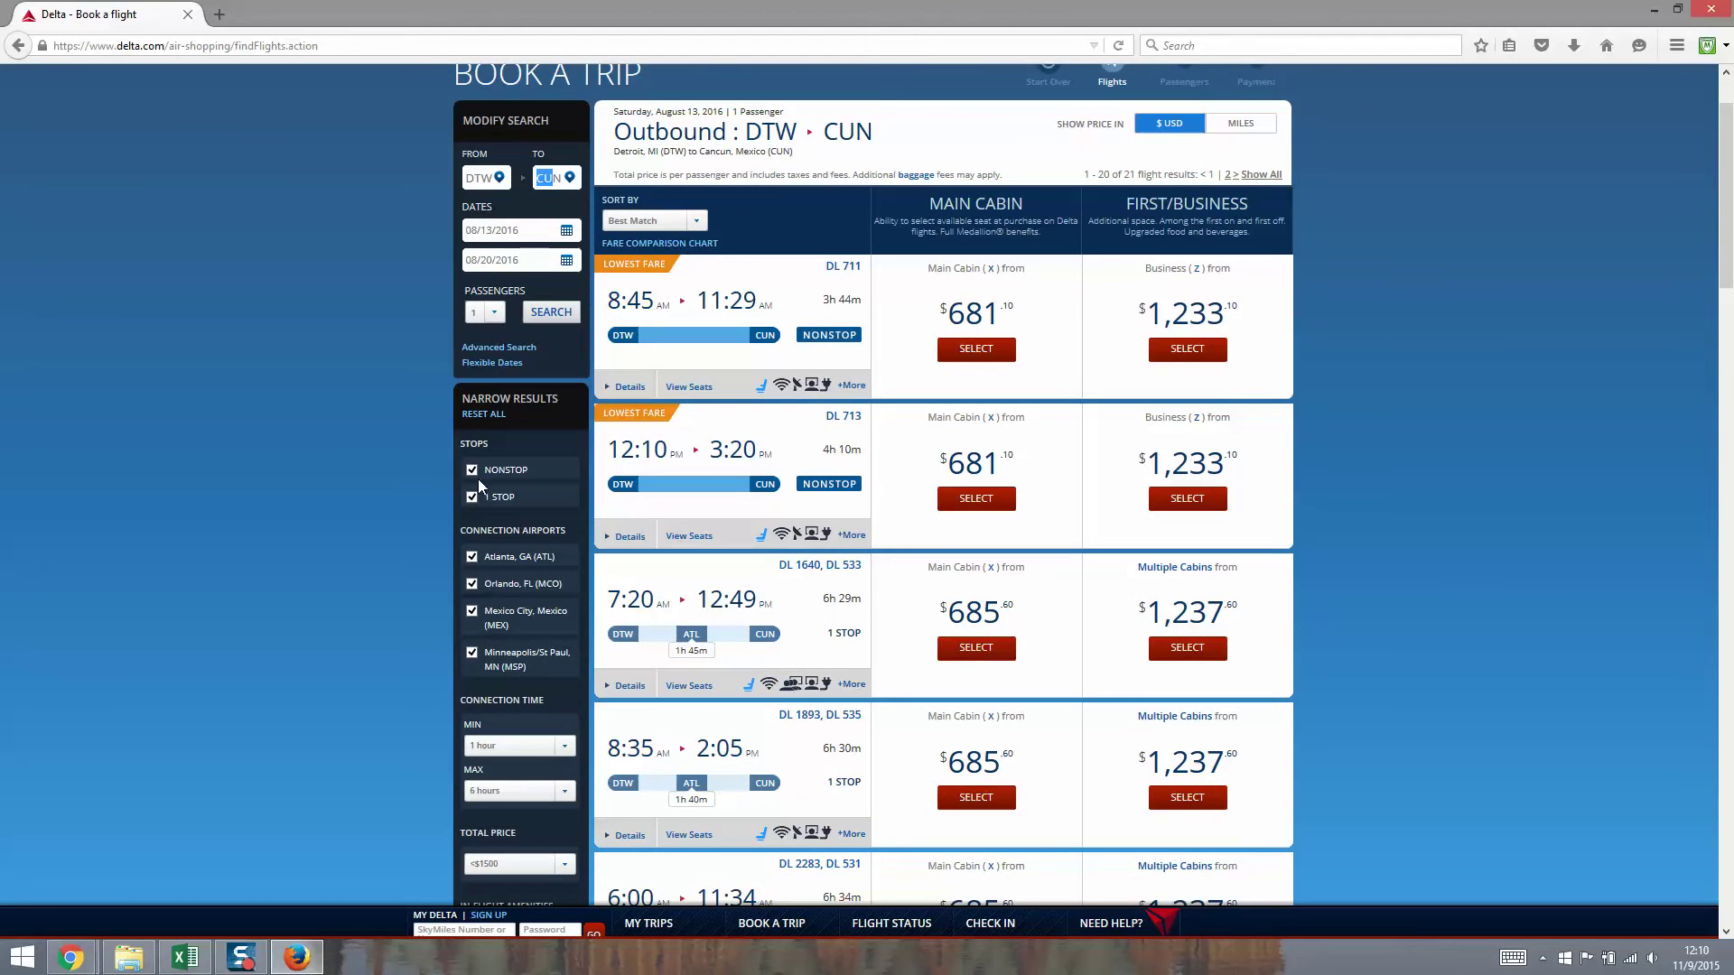
left_click(473, 497)
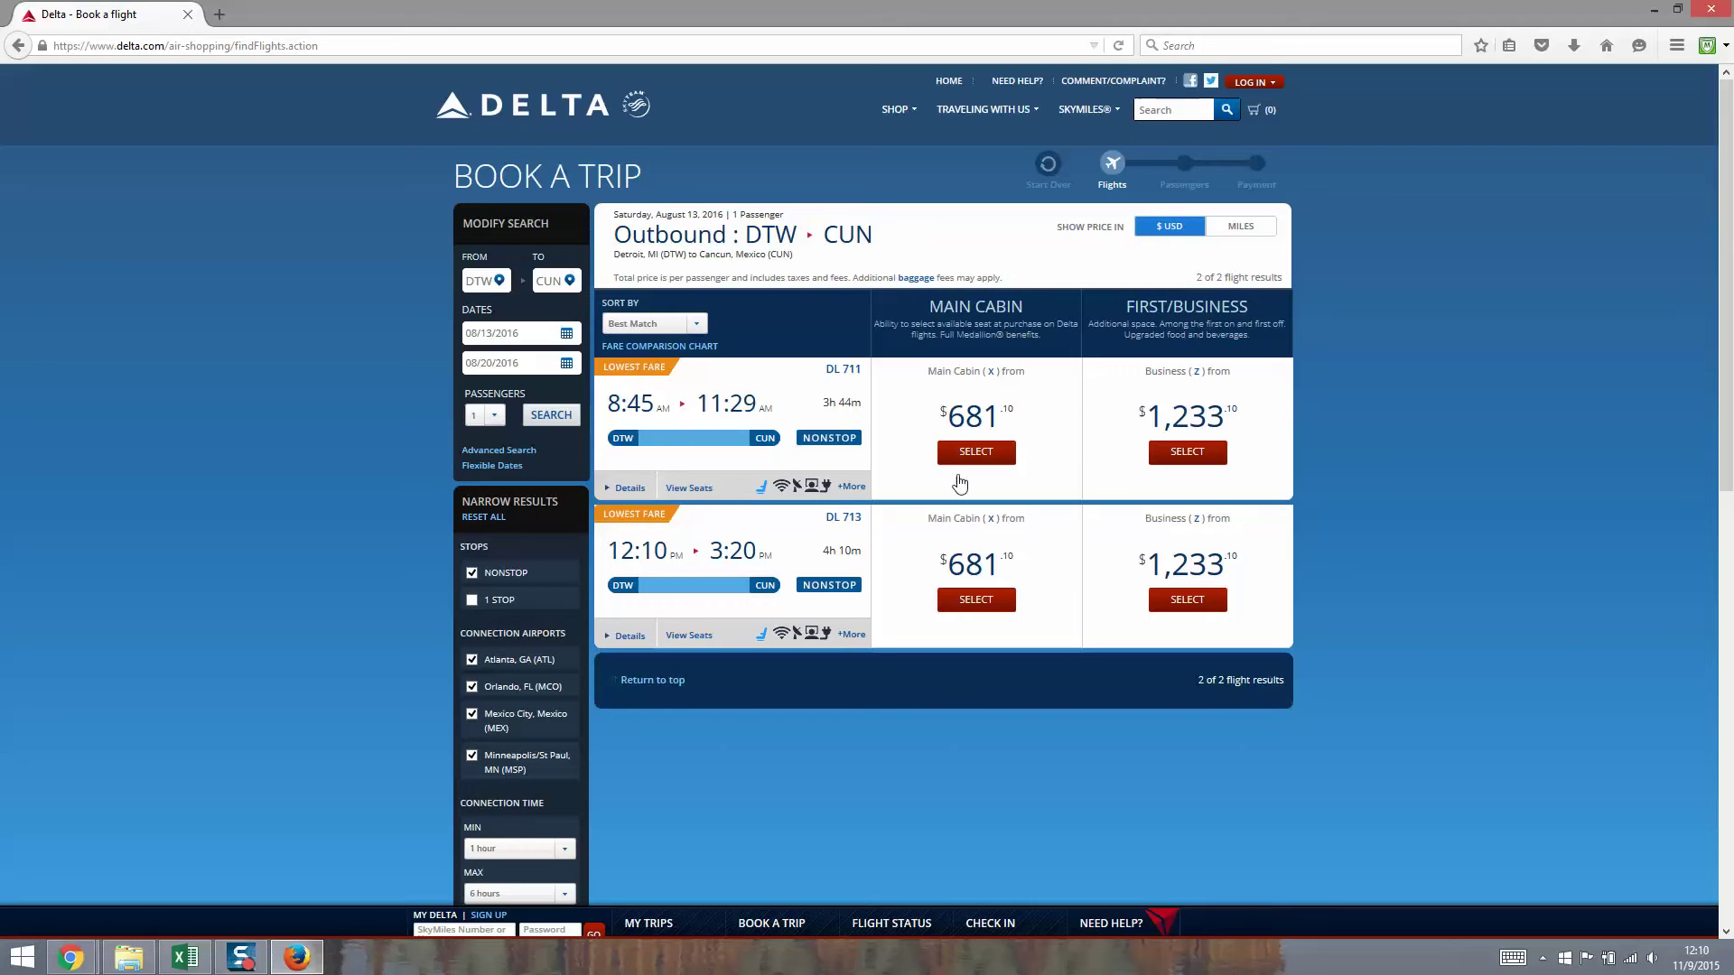
left_click_drag(953, 409, 1014, 408)
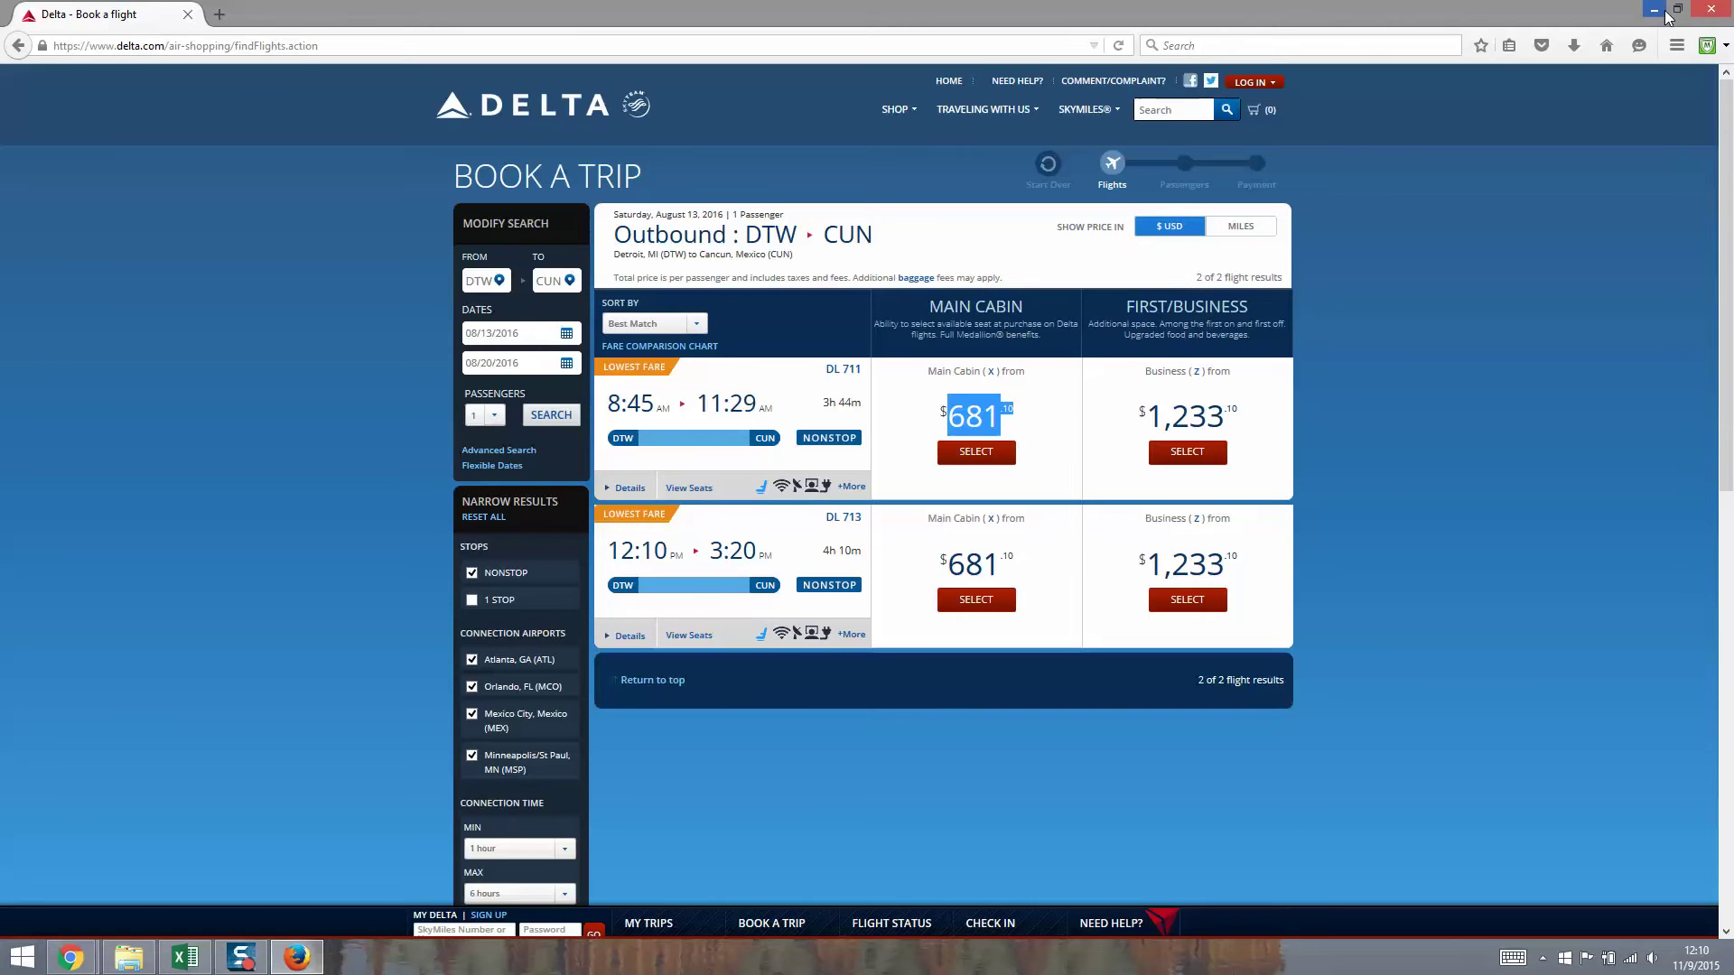
Type 681 into D3 as Cancun's cost and minimize Excel.
left_click(186, 958)
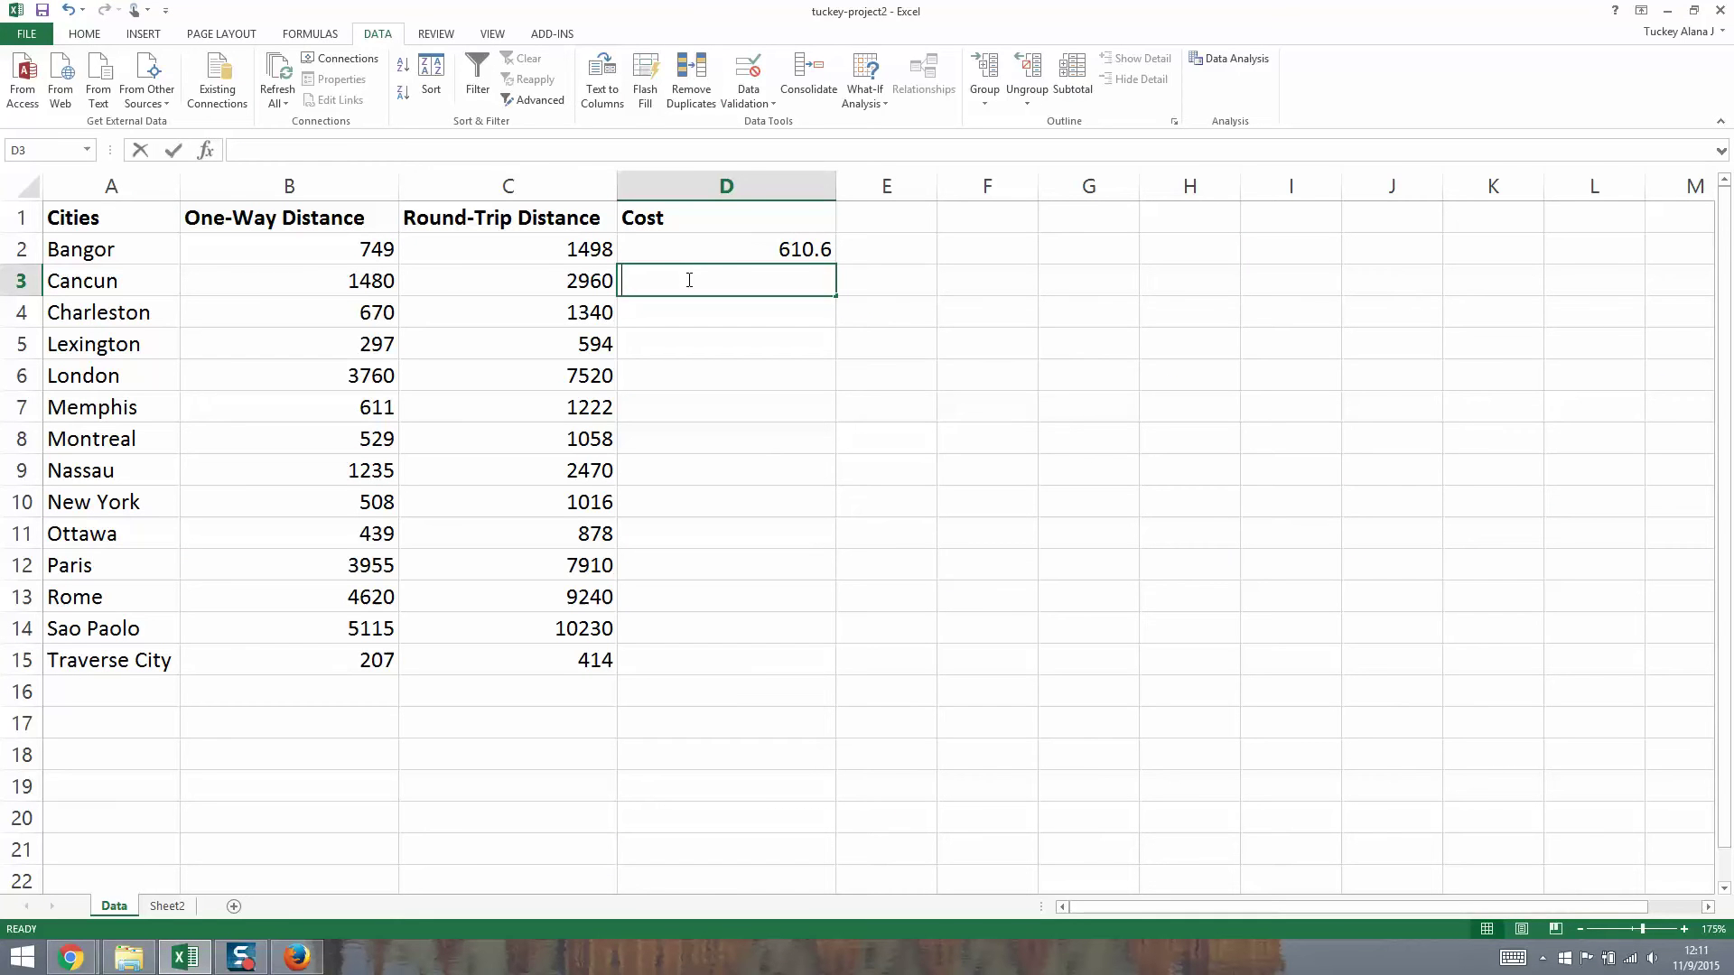
type("681")
key("Return")
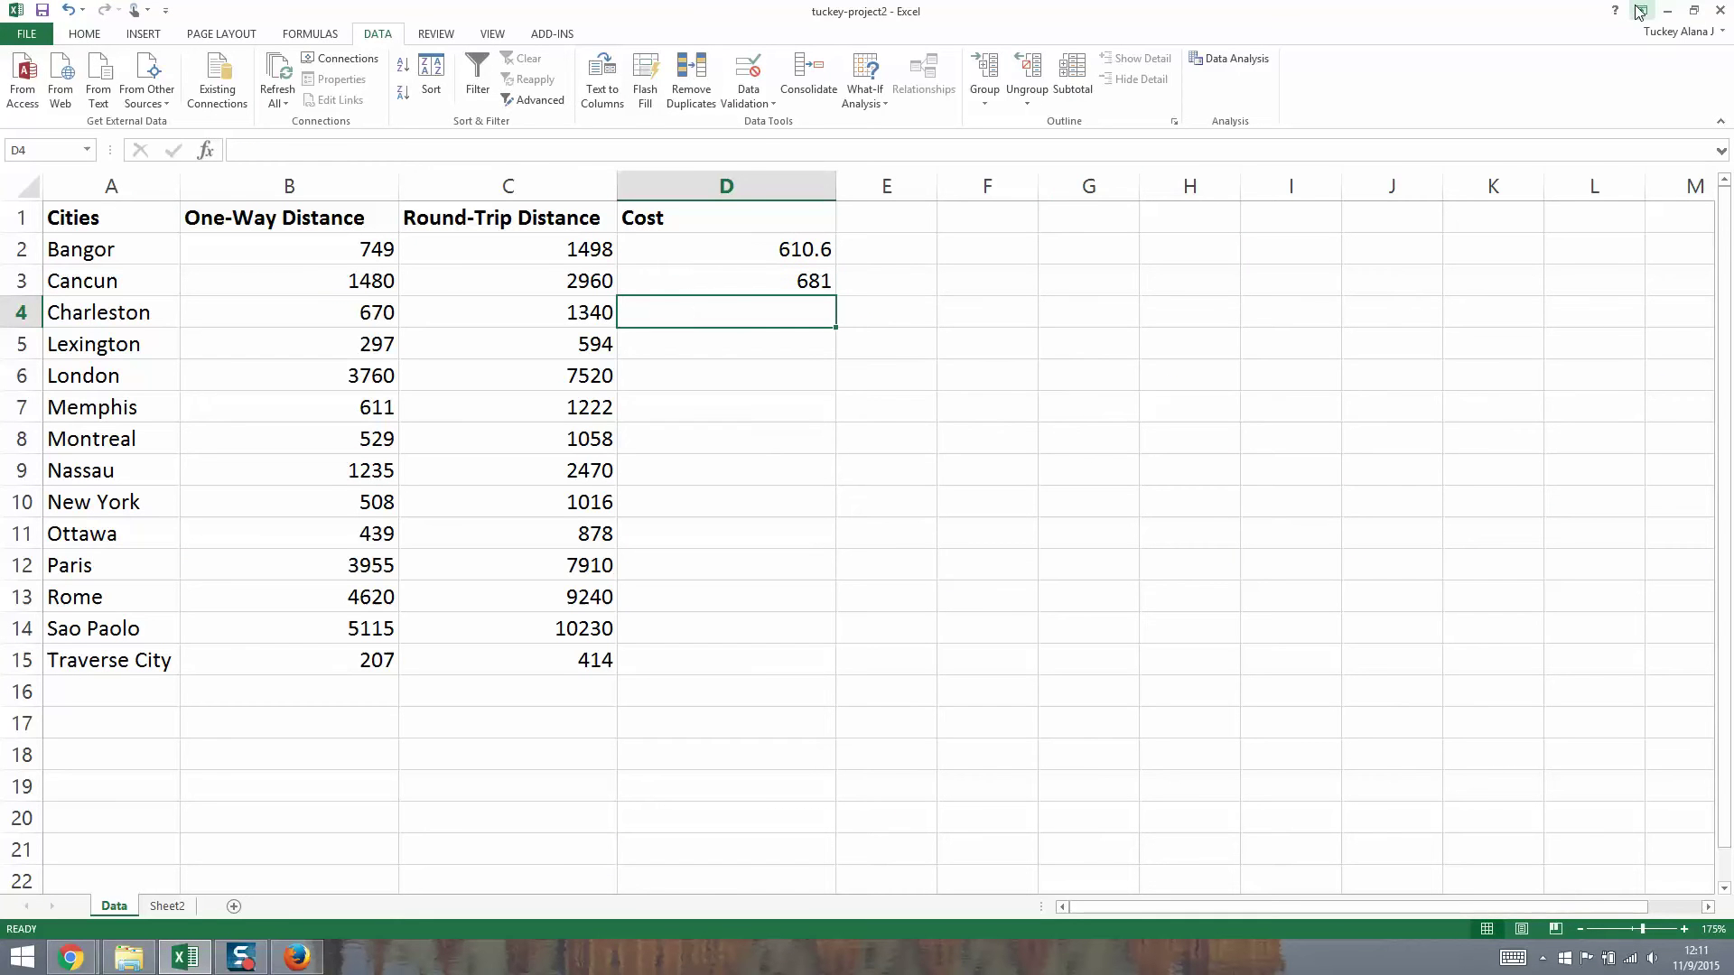
left_click(1667, 10)
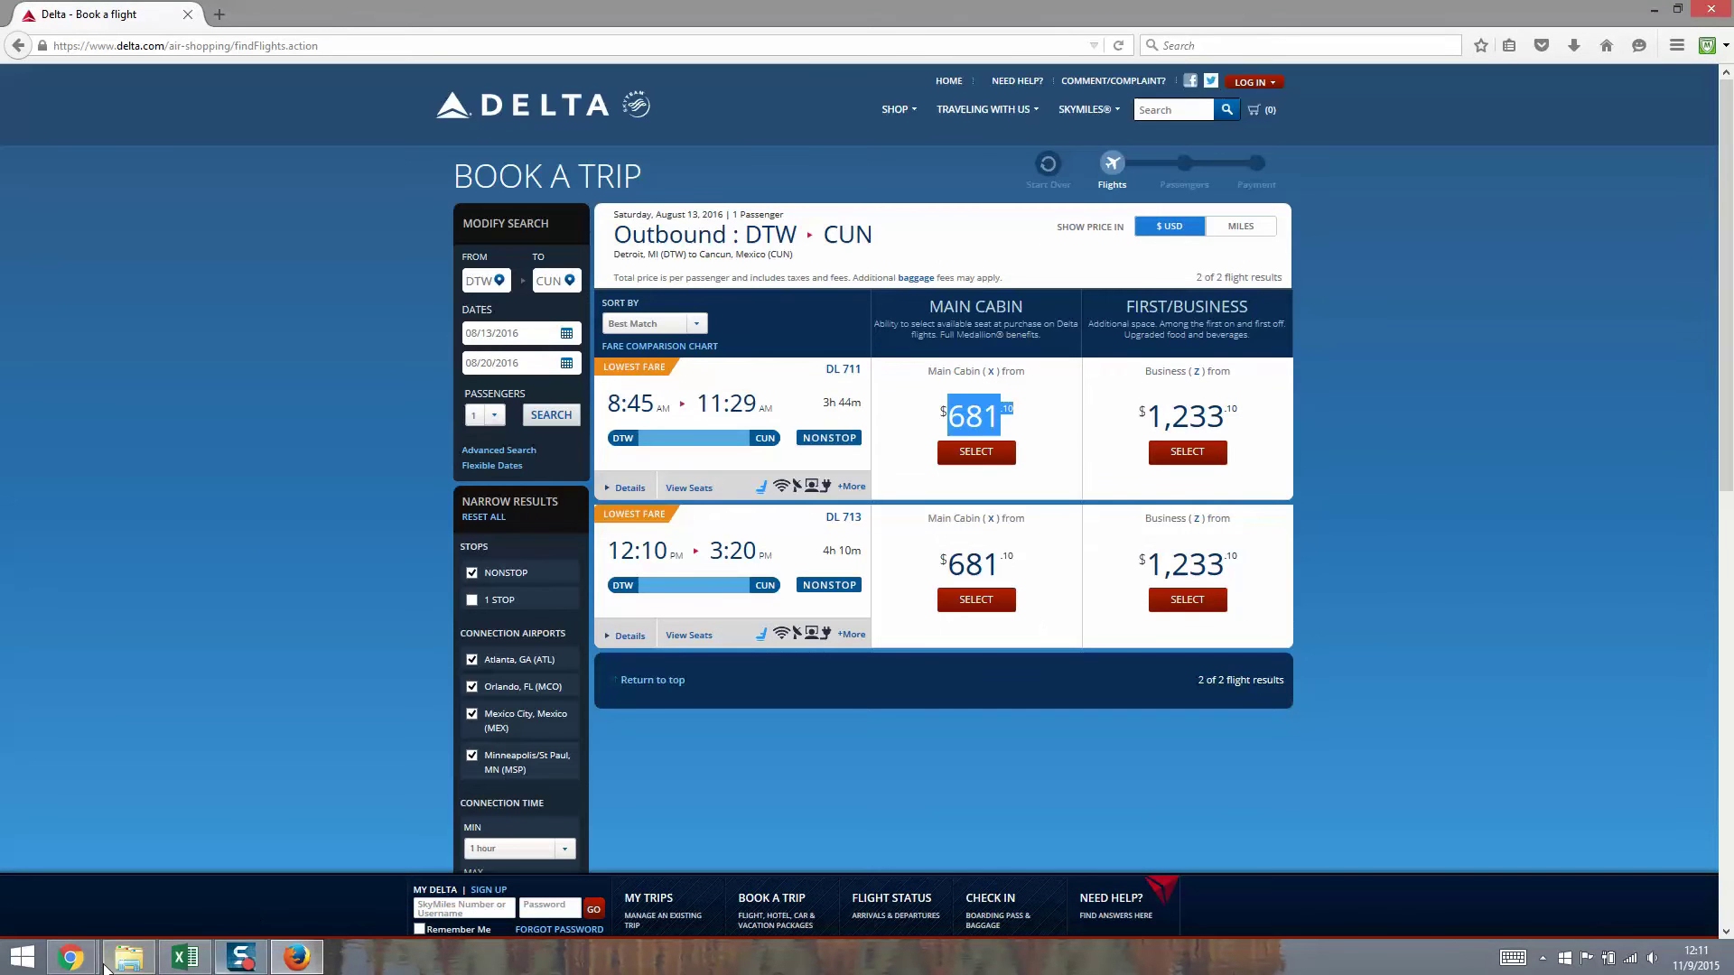
Locate and highlight Charleston, SC (CHS), 670 mi, in Detroit's nonstop destinations on the Delta route map.
mouse_move(70, 957)
left_click(311, 867)
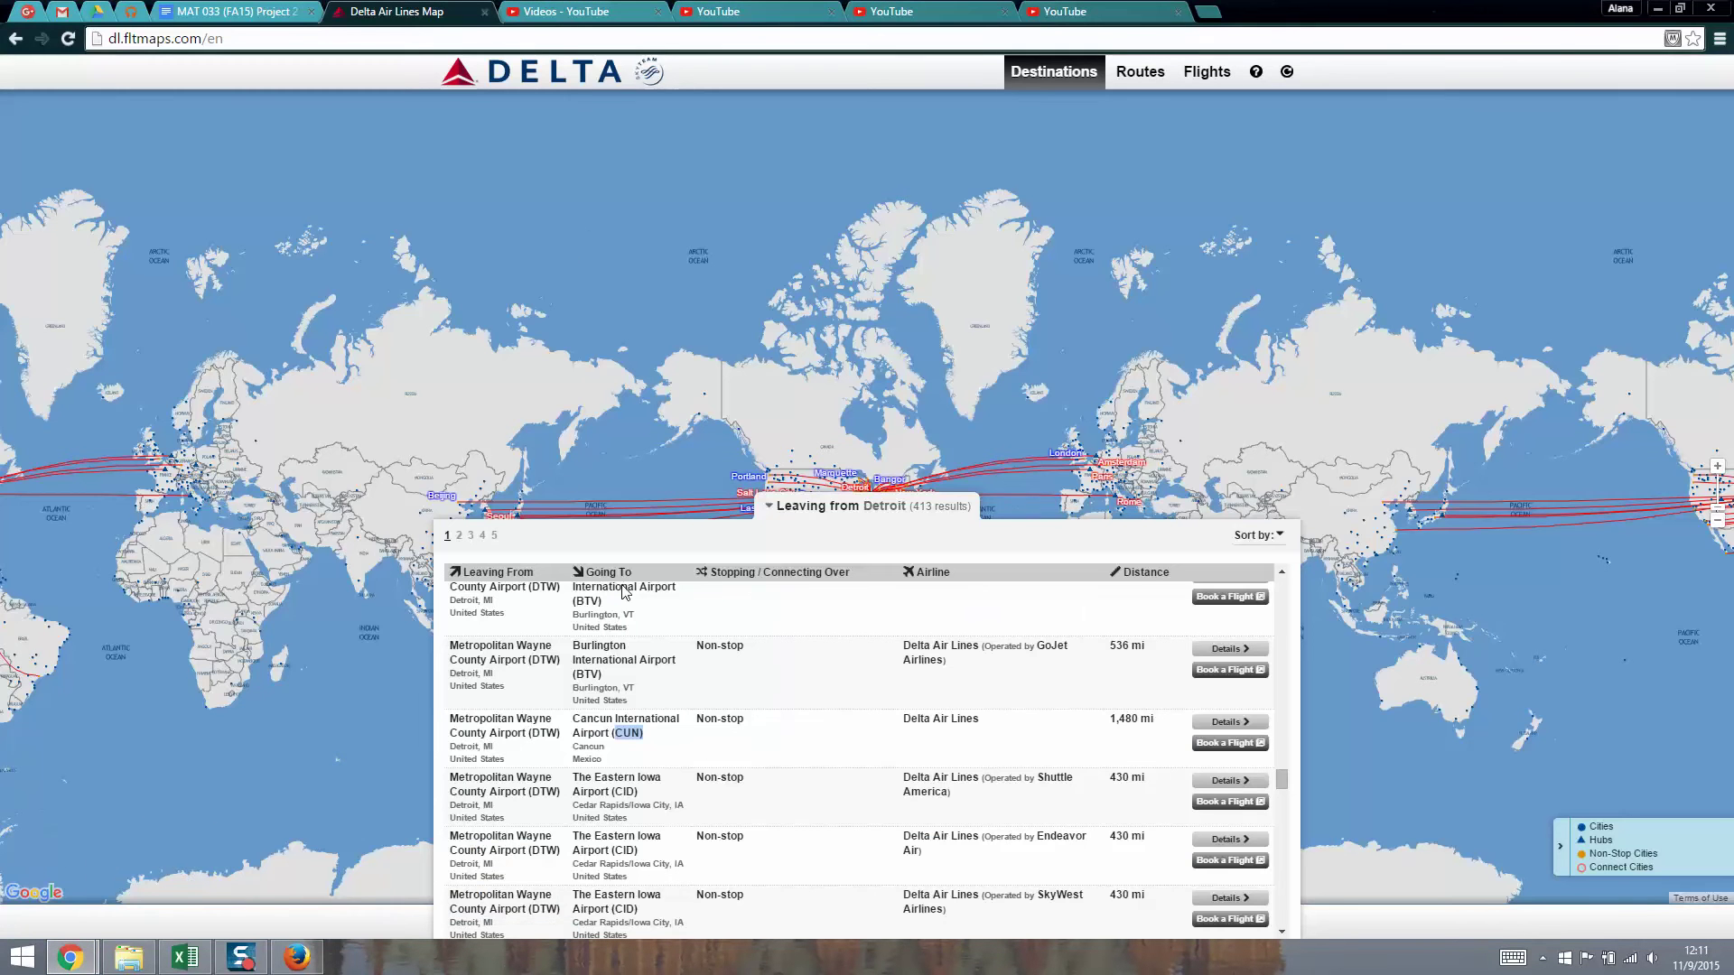
scroll(582, 226, "up", 2)
scroll(647, 648, "down", 1)
scroll(650, 654, "down", 6)
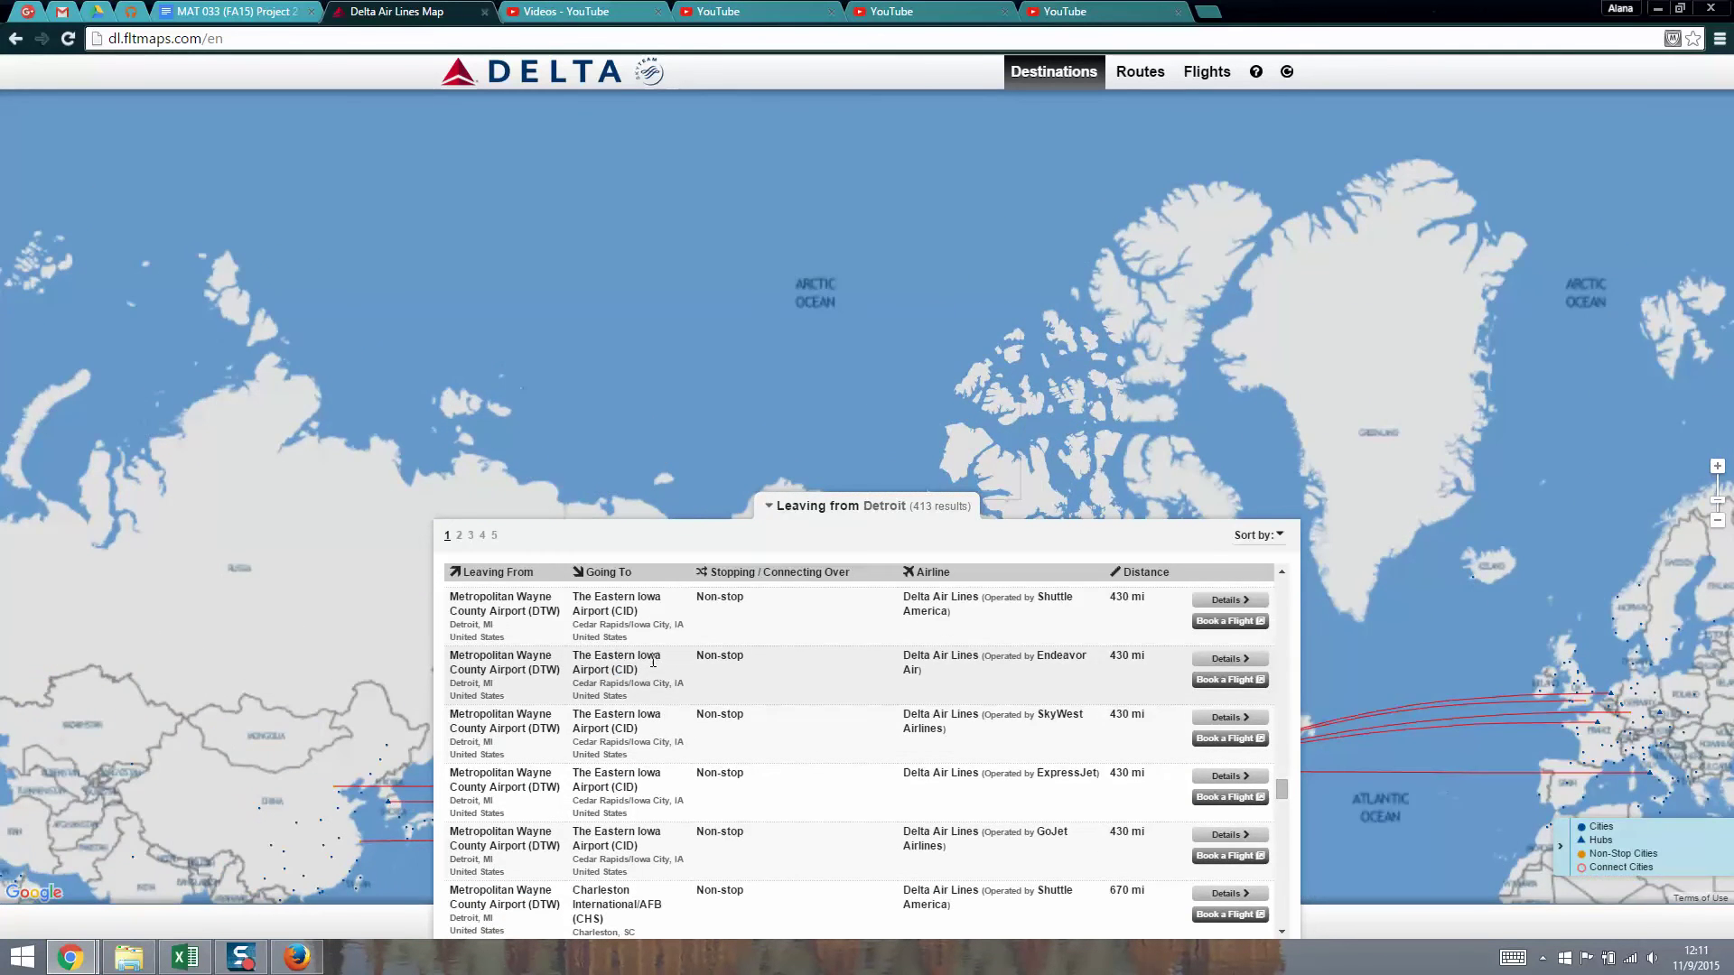
scroll(641, 693, "down", 2)
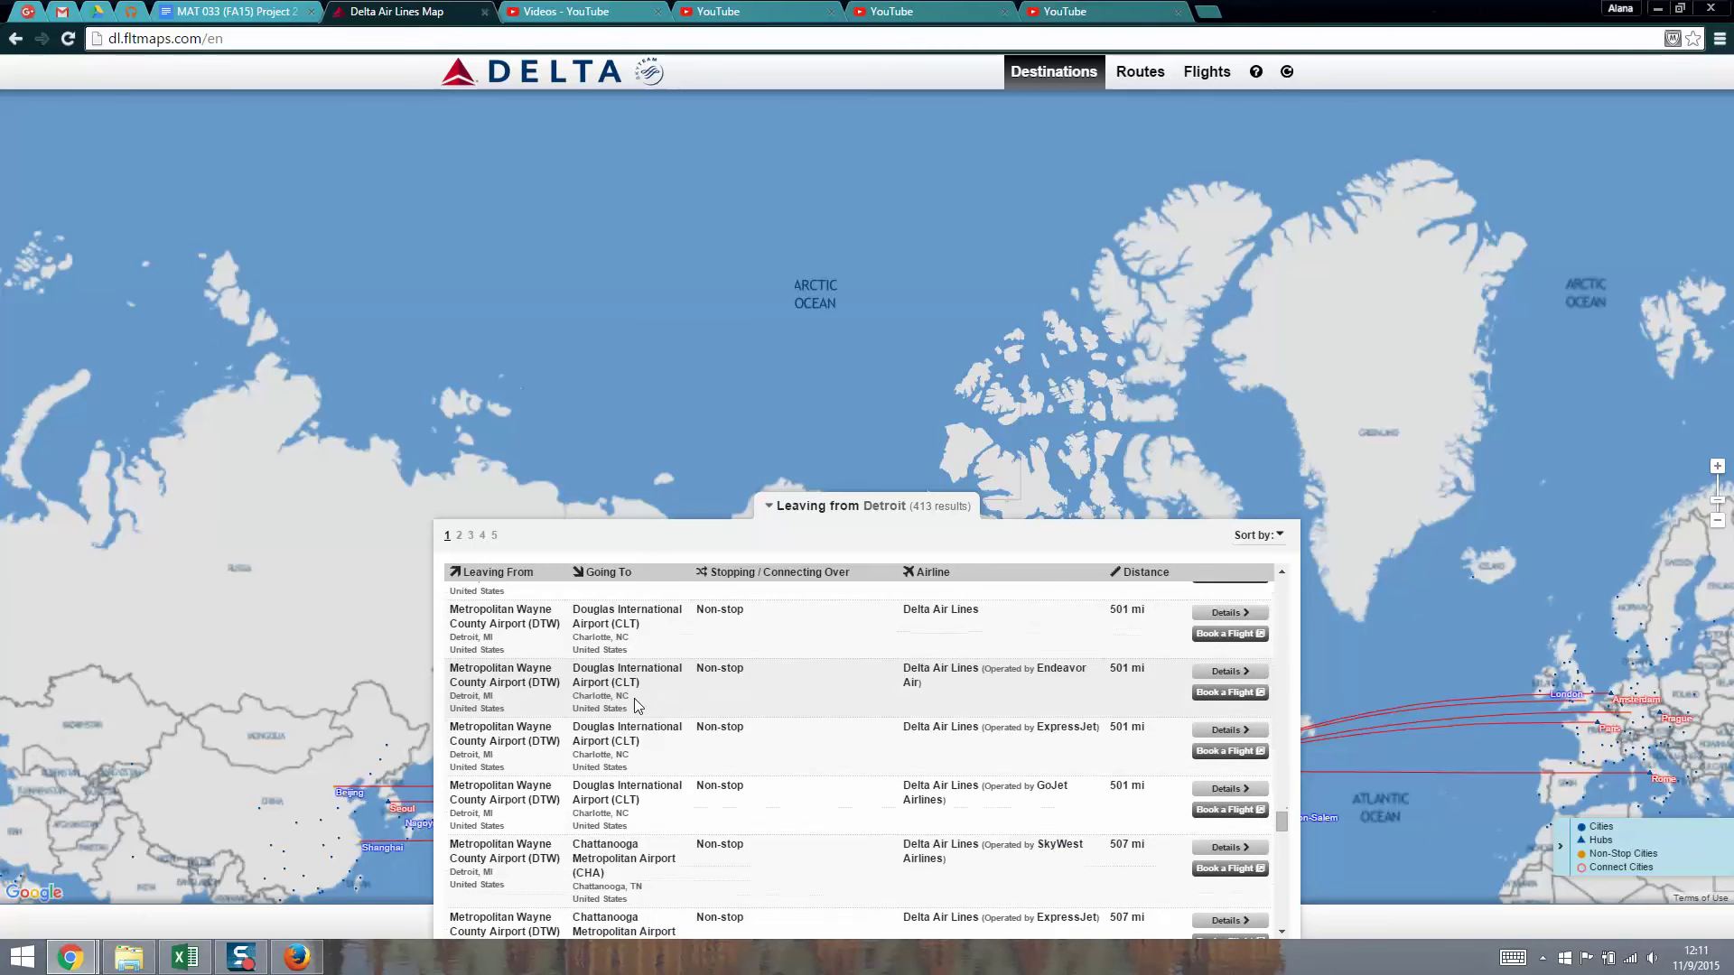
scroll(630, 682, "up", 3)
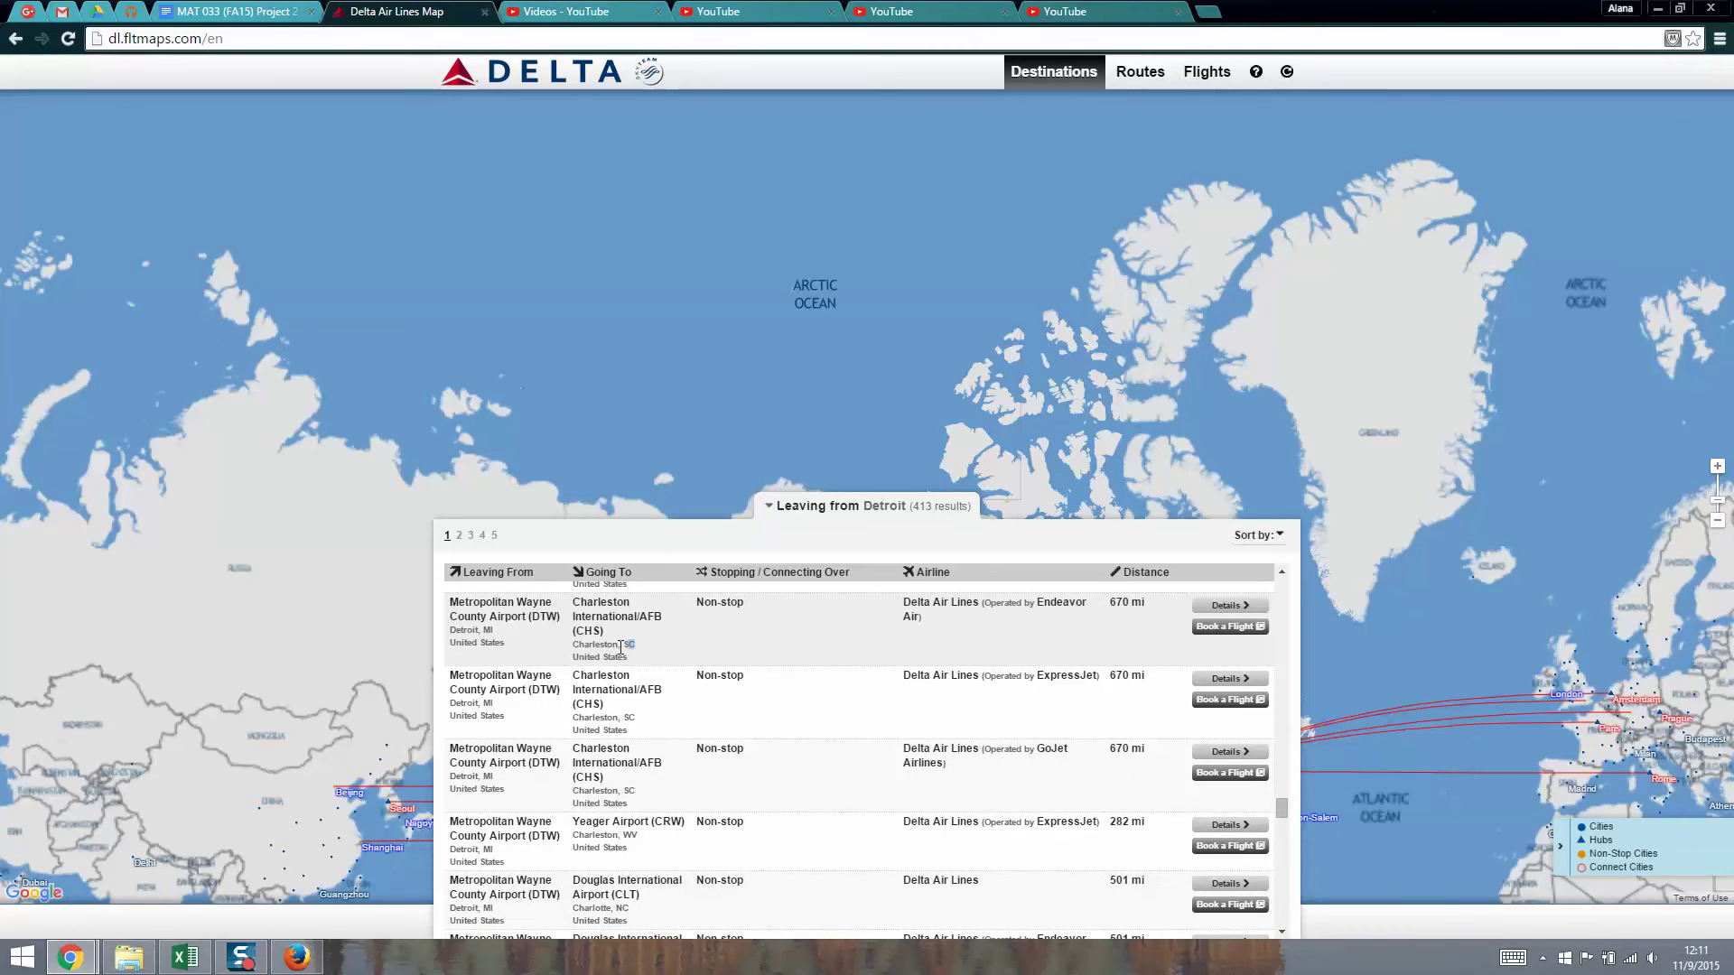
left_click_drag(635, 644, 574, 633)
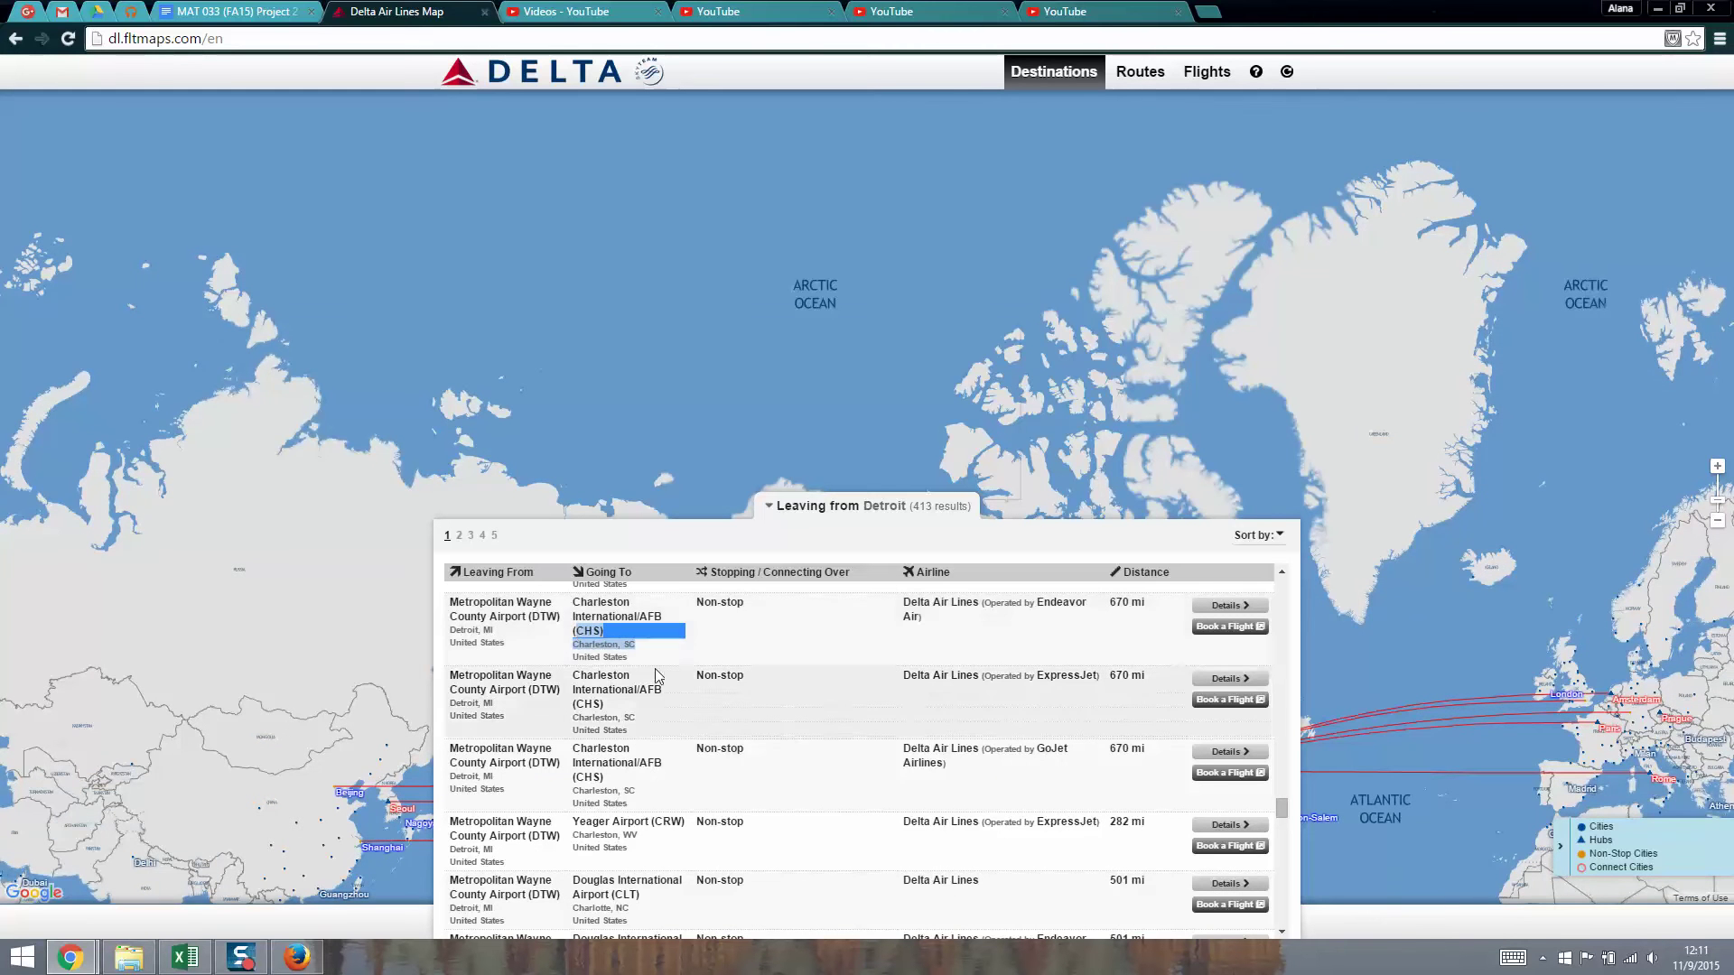
left_click(1061, 641)
scroll(1061, 642, "down", 2)
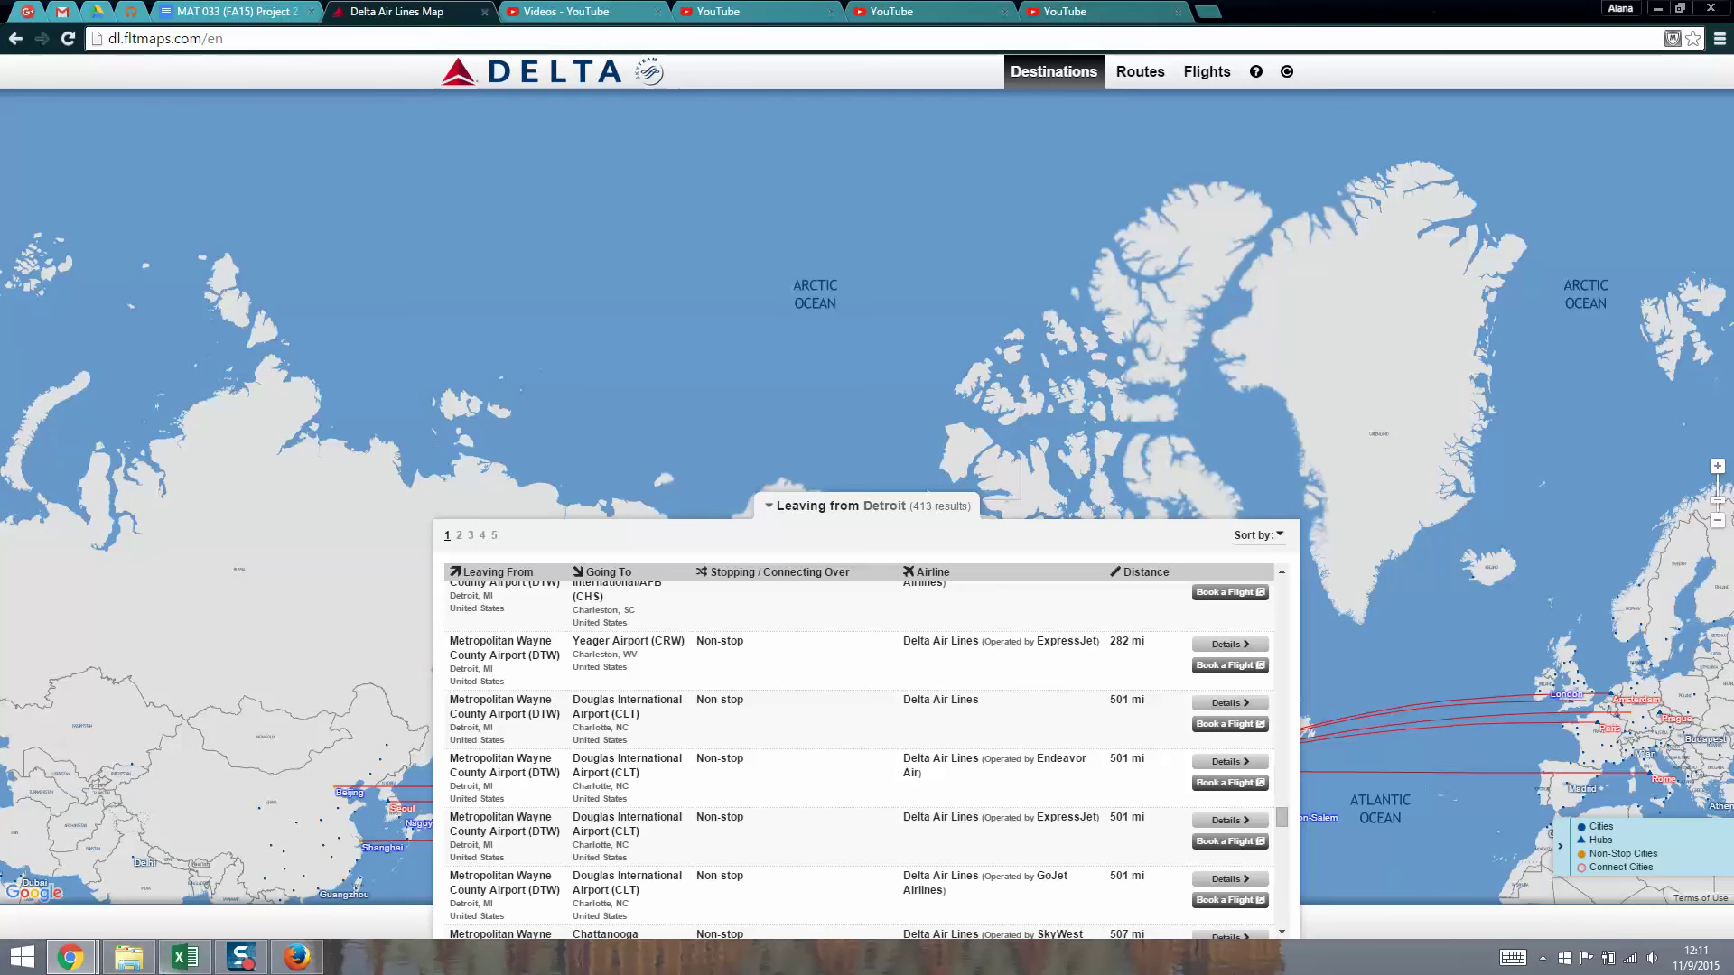
left_click(185, 957)
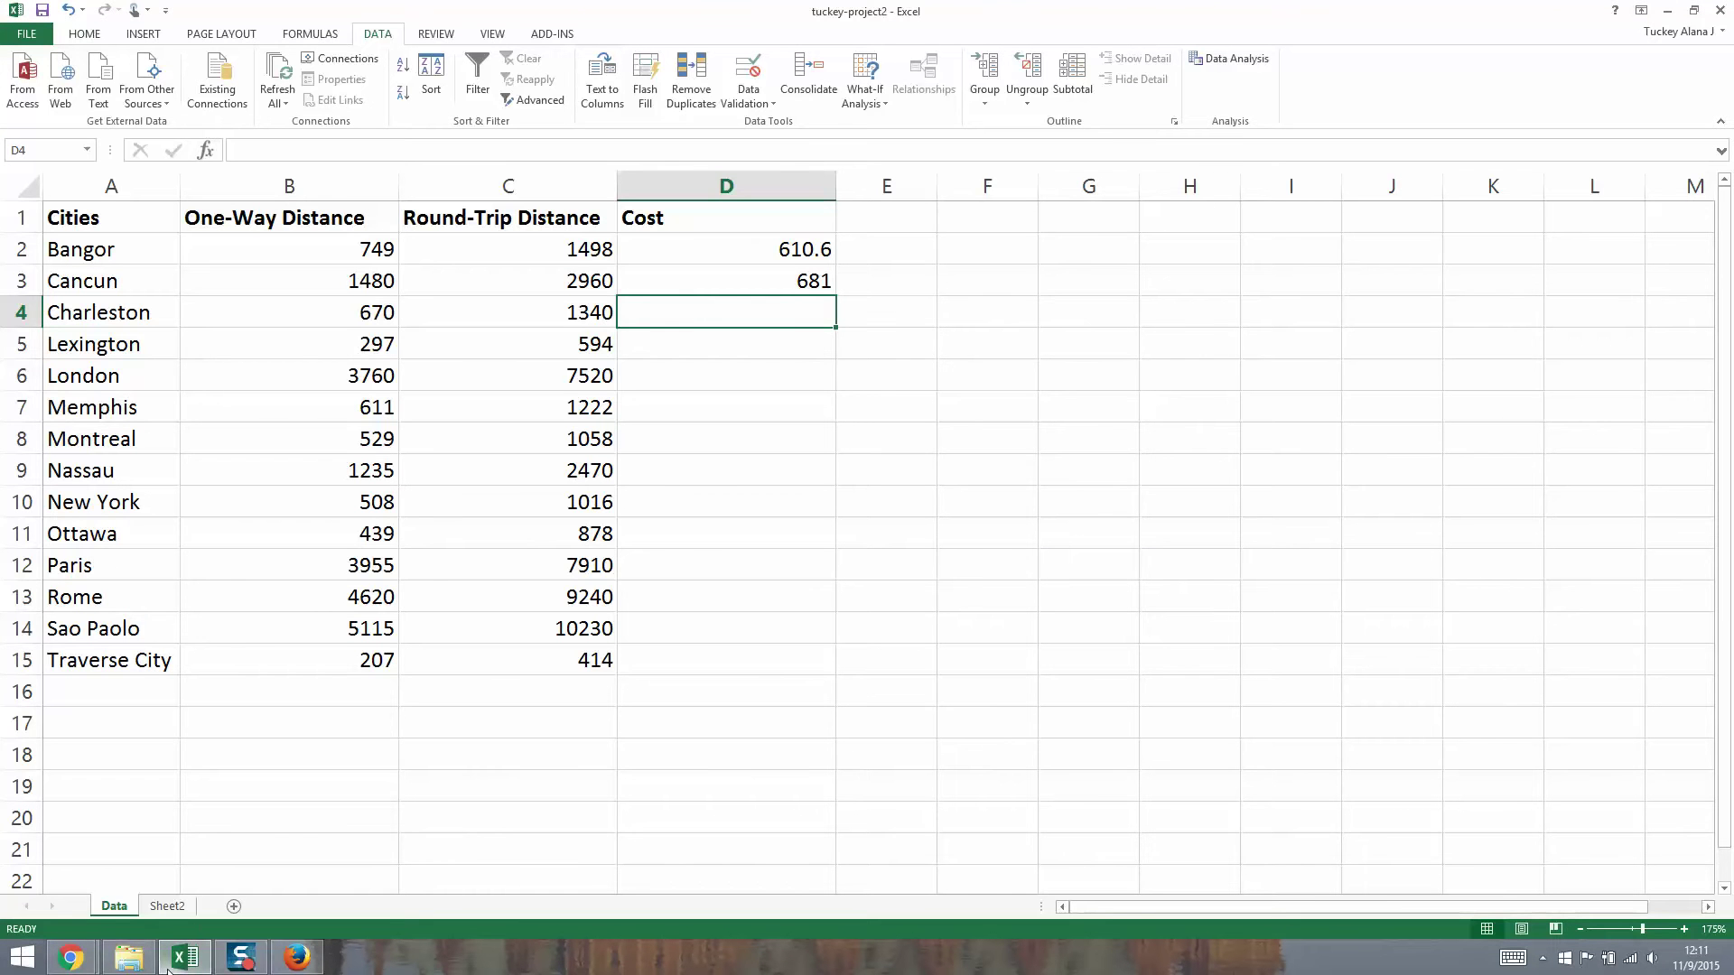
On Delta.com, replace the CUN destination code with CHS.
left_click(1667, 11)
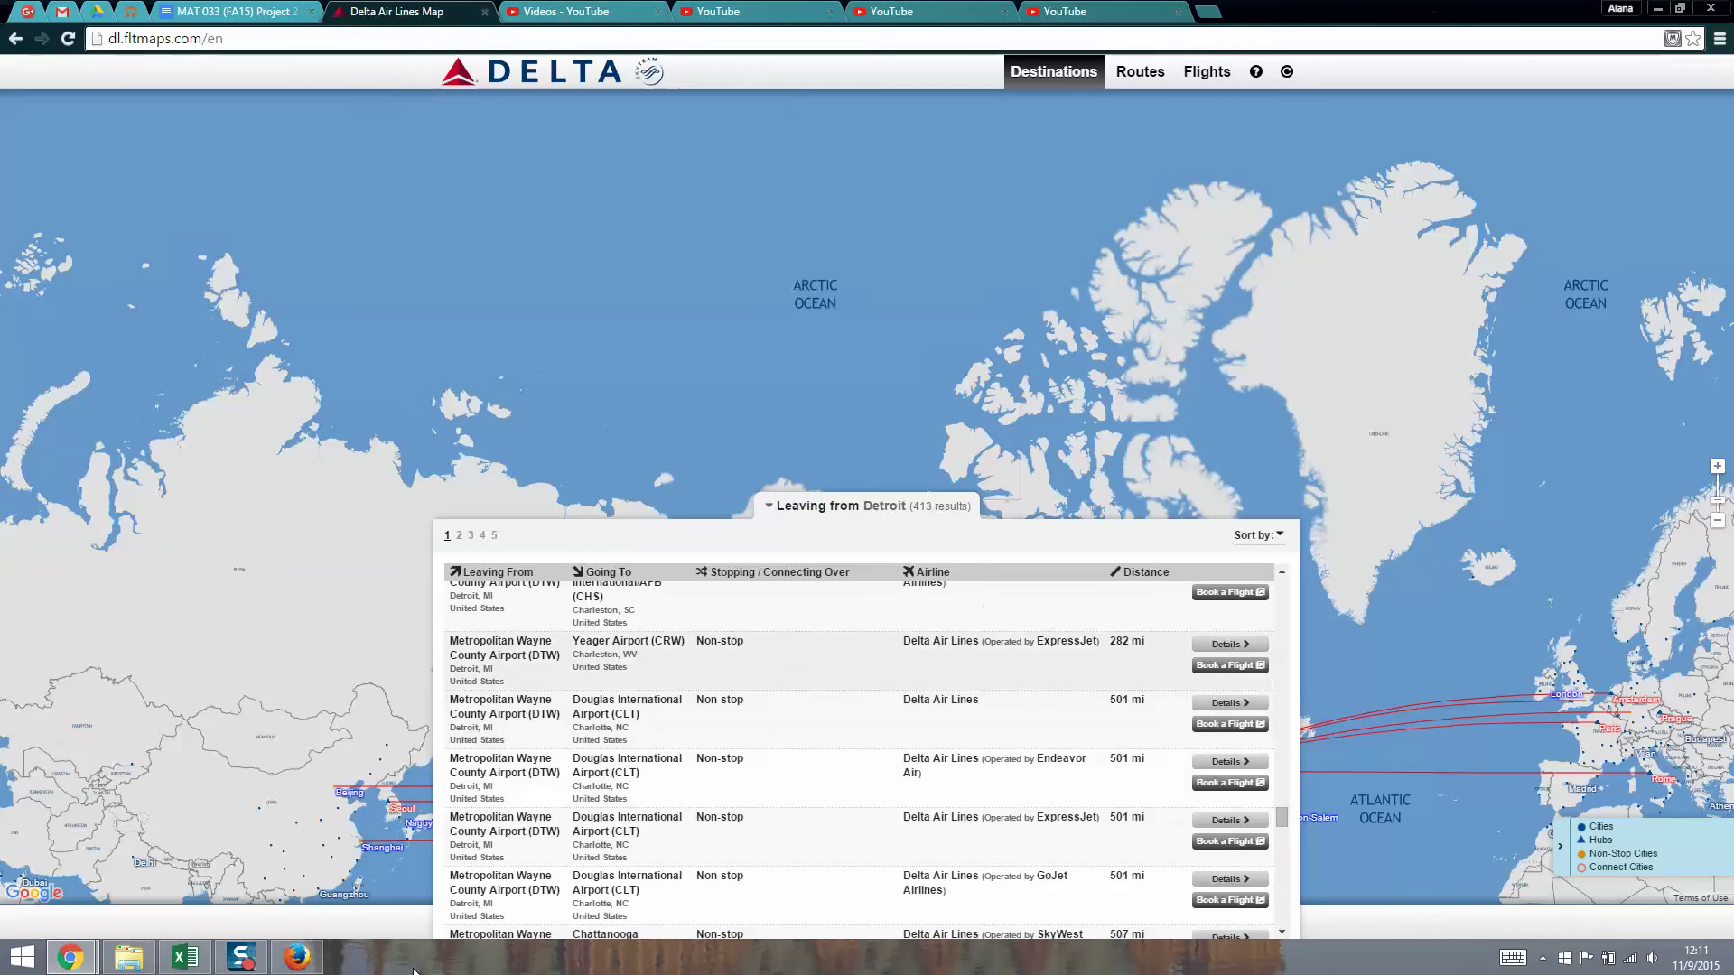
left_click(301, 958)
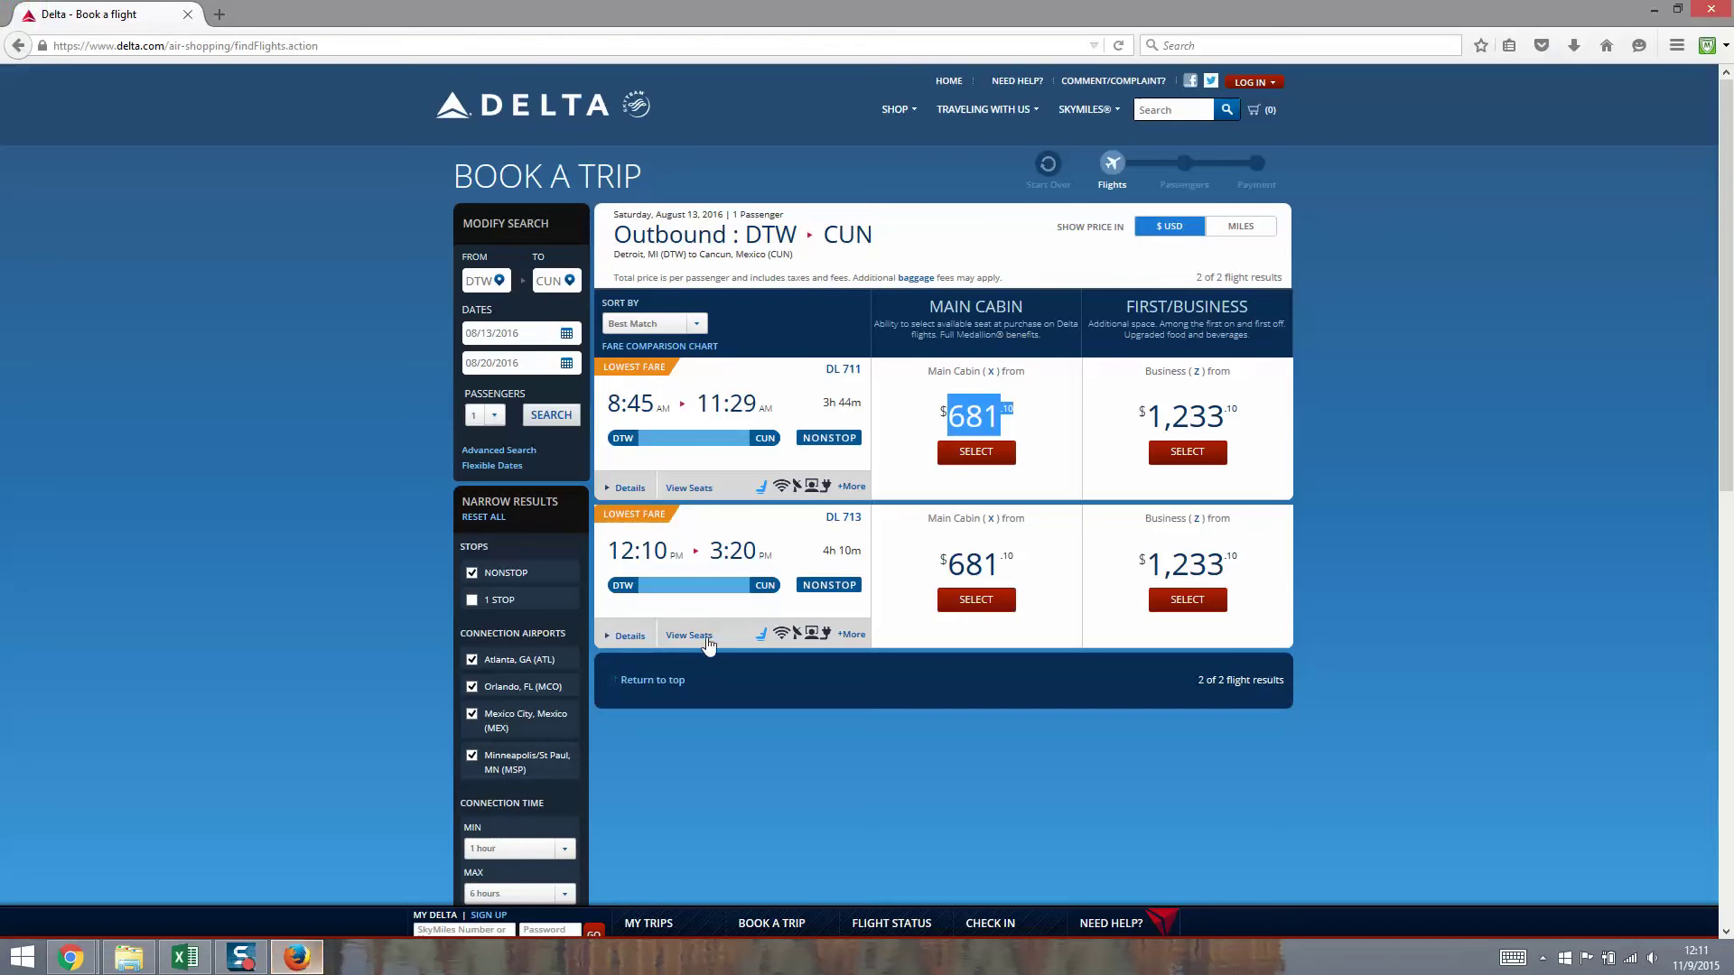
left_click(543, 280)
left_click_drag(559, 279, 560, 280)
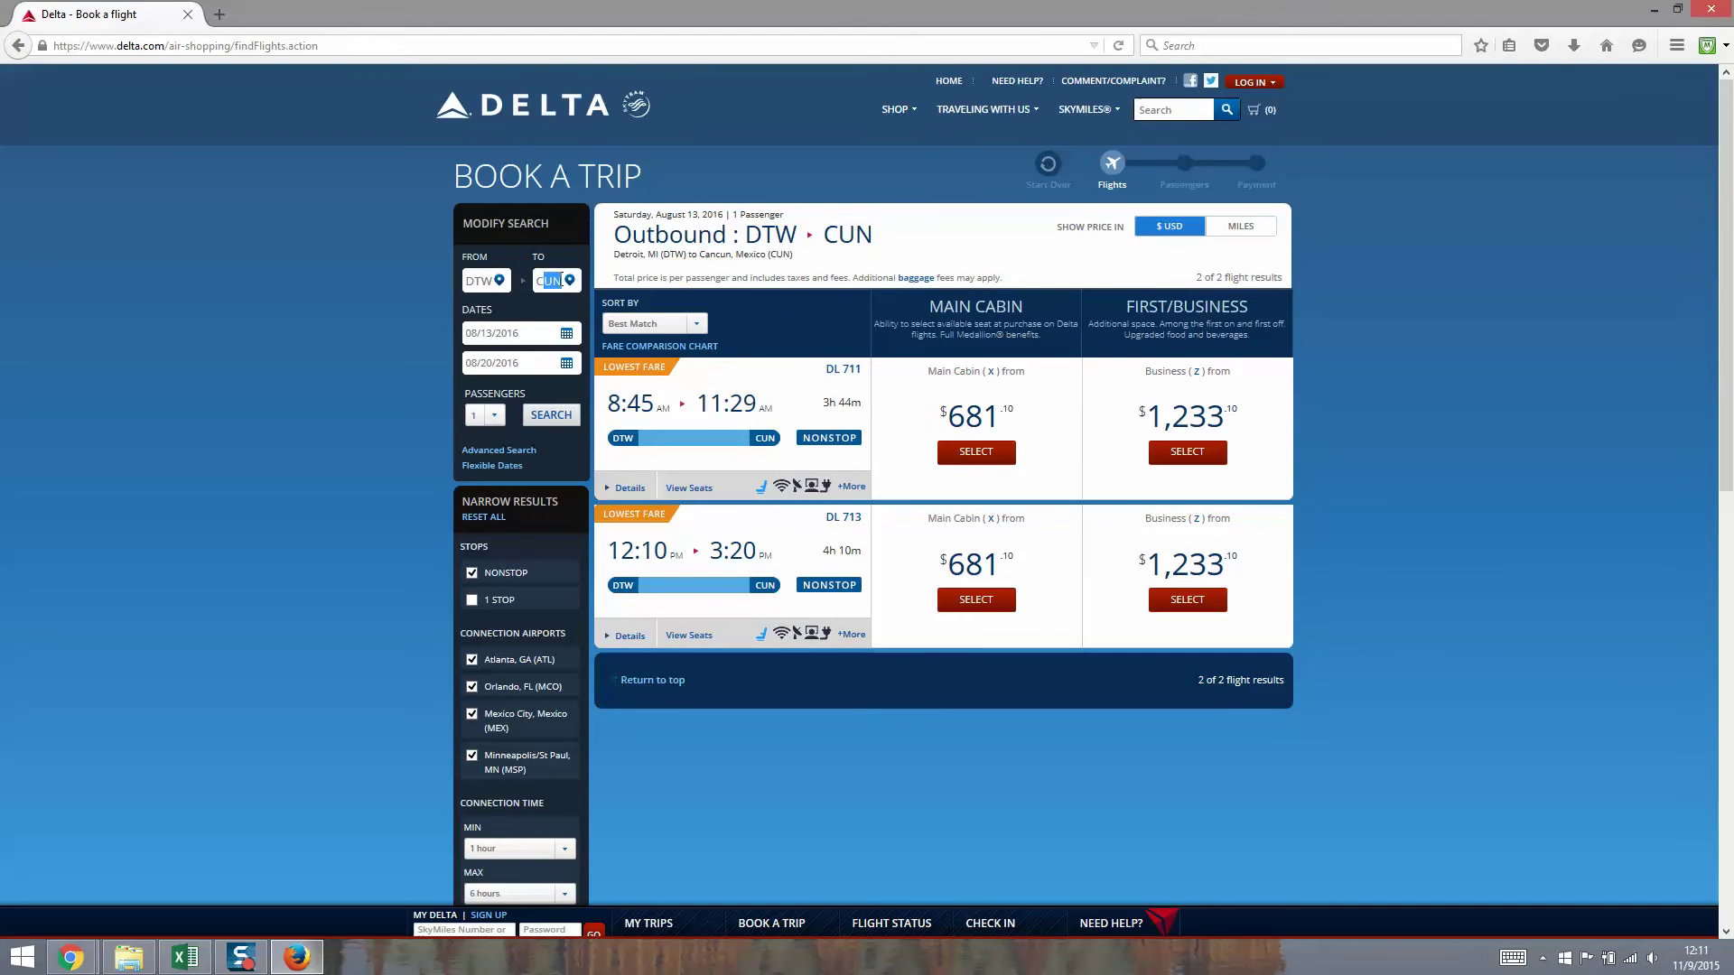
type("CHS")
Search Detroit–Charleston flights and highlight the $537.80 Basic Economy fare.
left_click(551, 417)
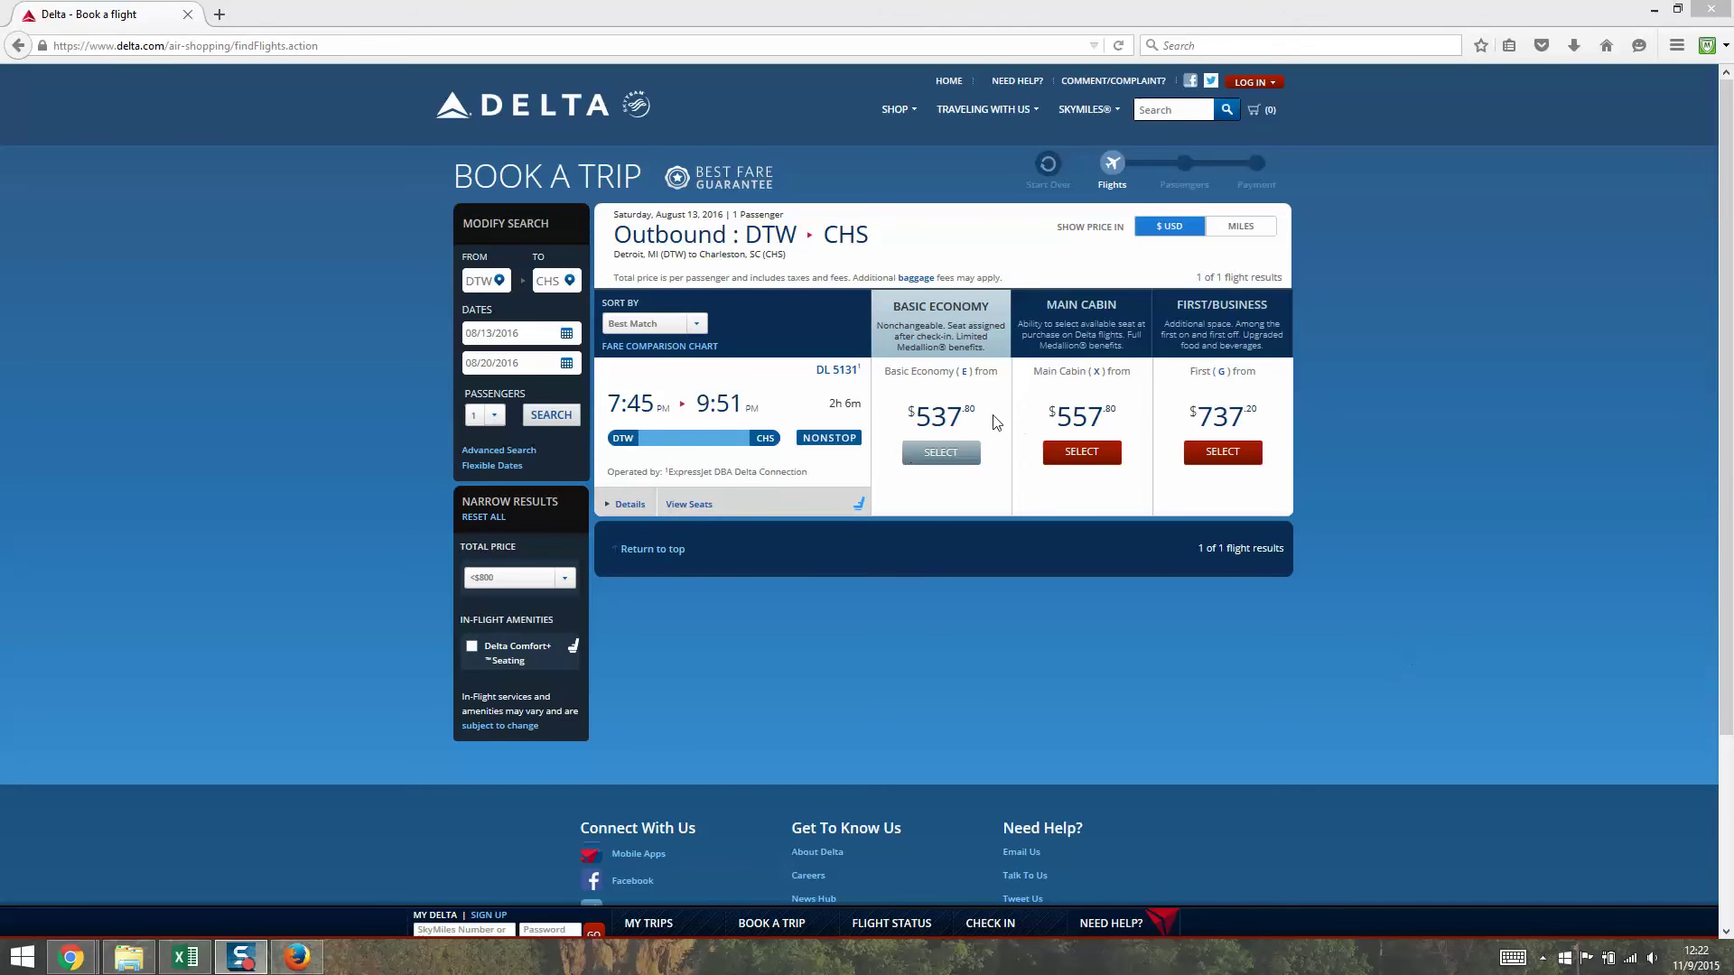
left_click_drag(983, 431, 915, 397)
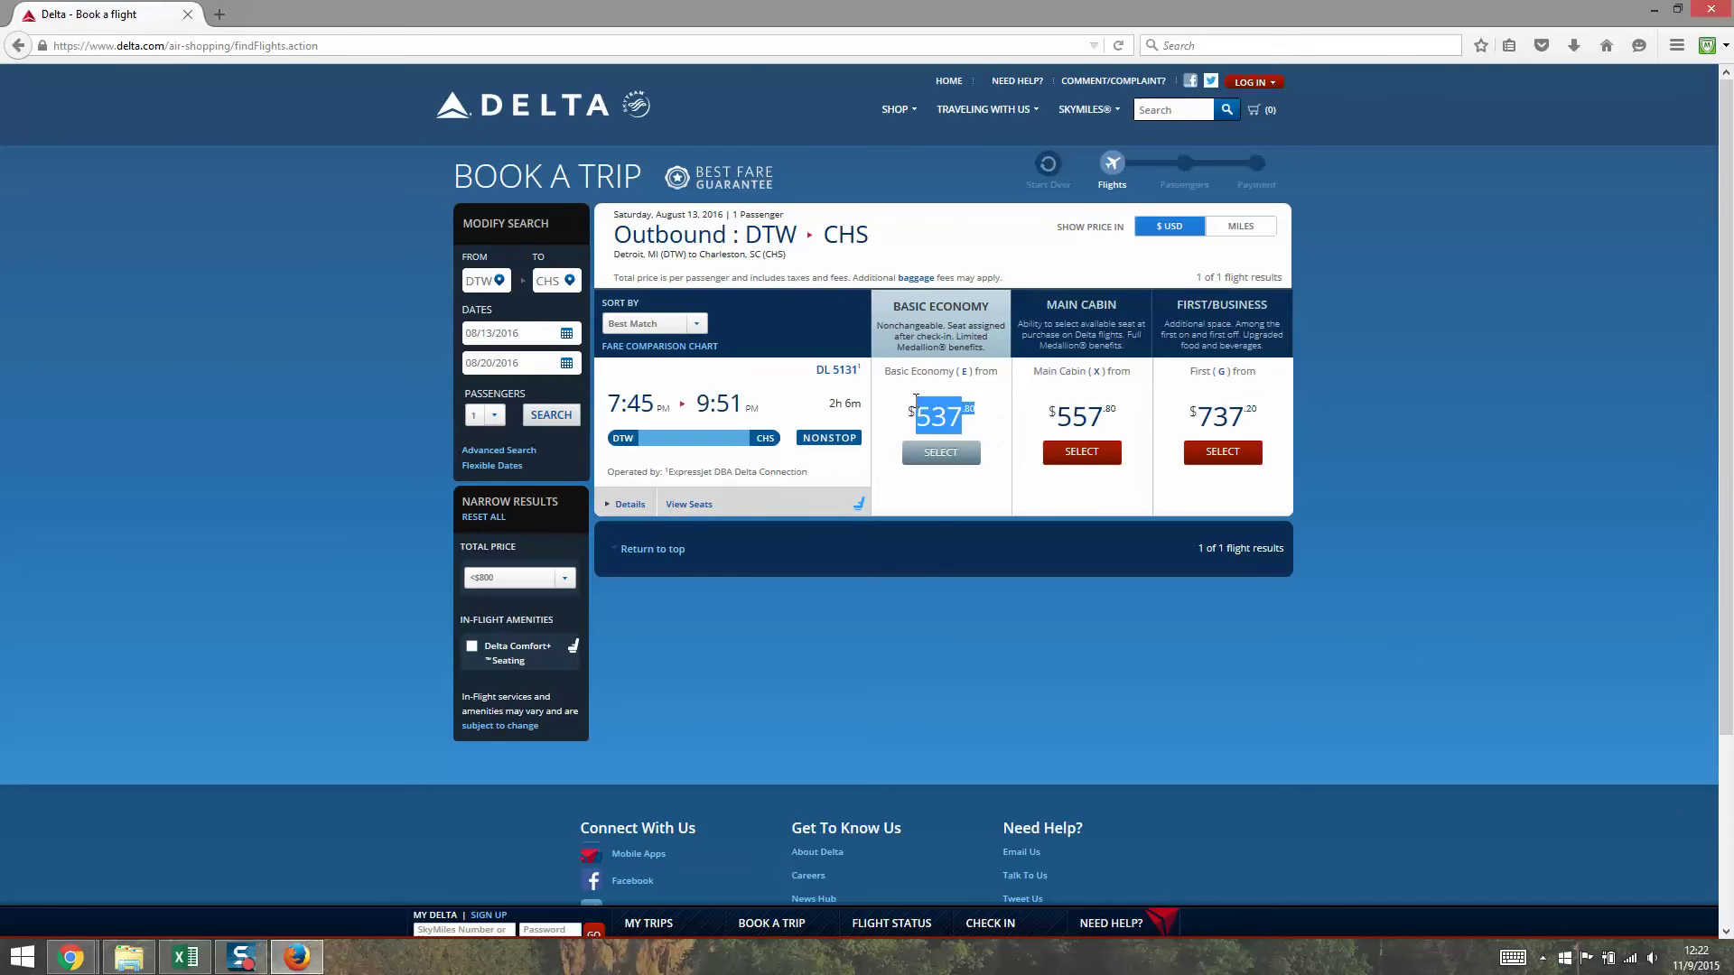
left_click(187, 958)
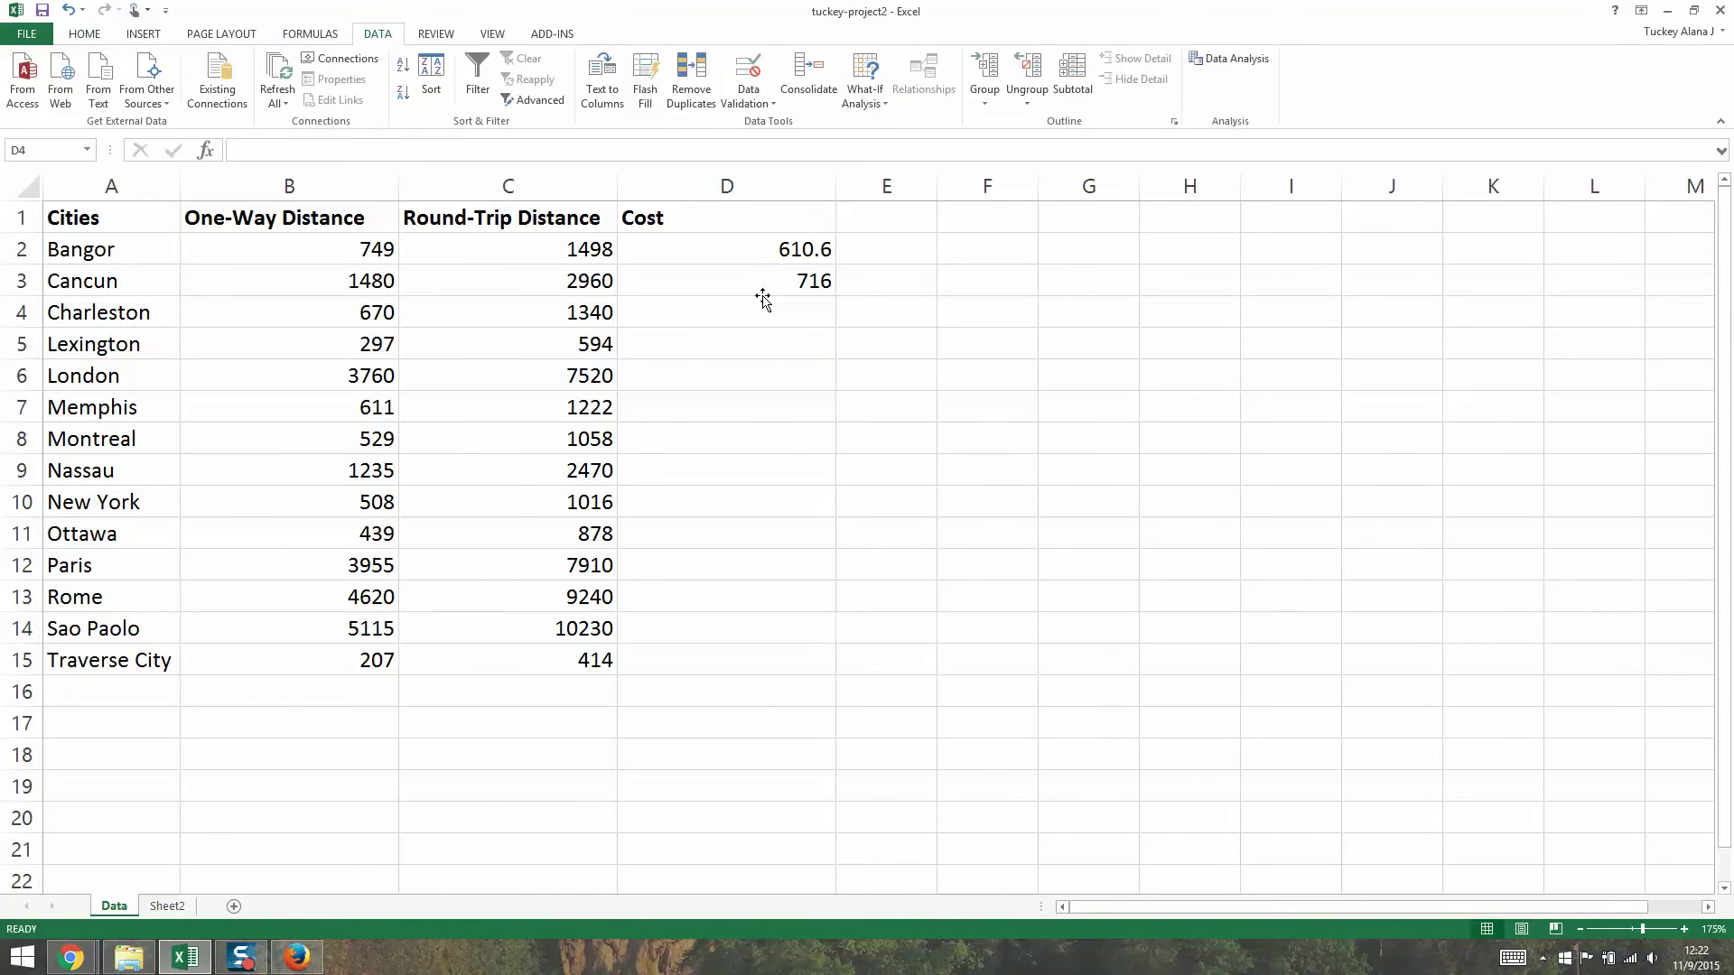
Enter 537.6 as Charleston's cost in D4, then minimize Excel to show the Delta results.
left_click(758, 309)
type("537.6")
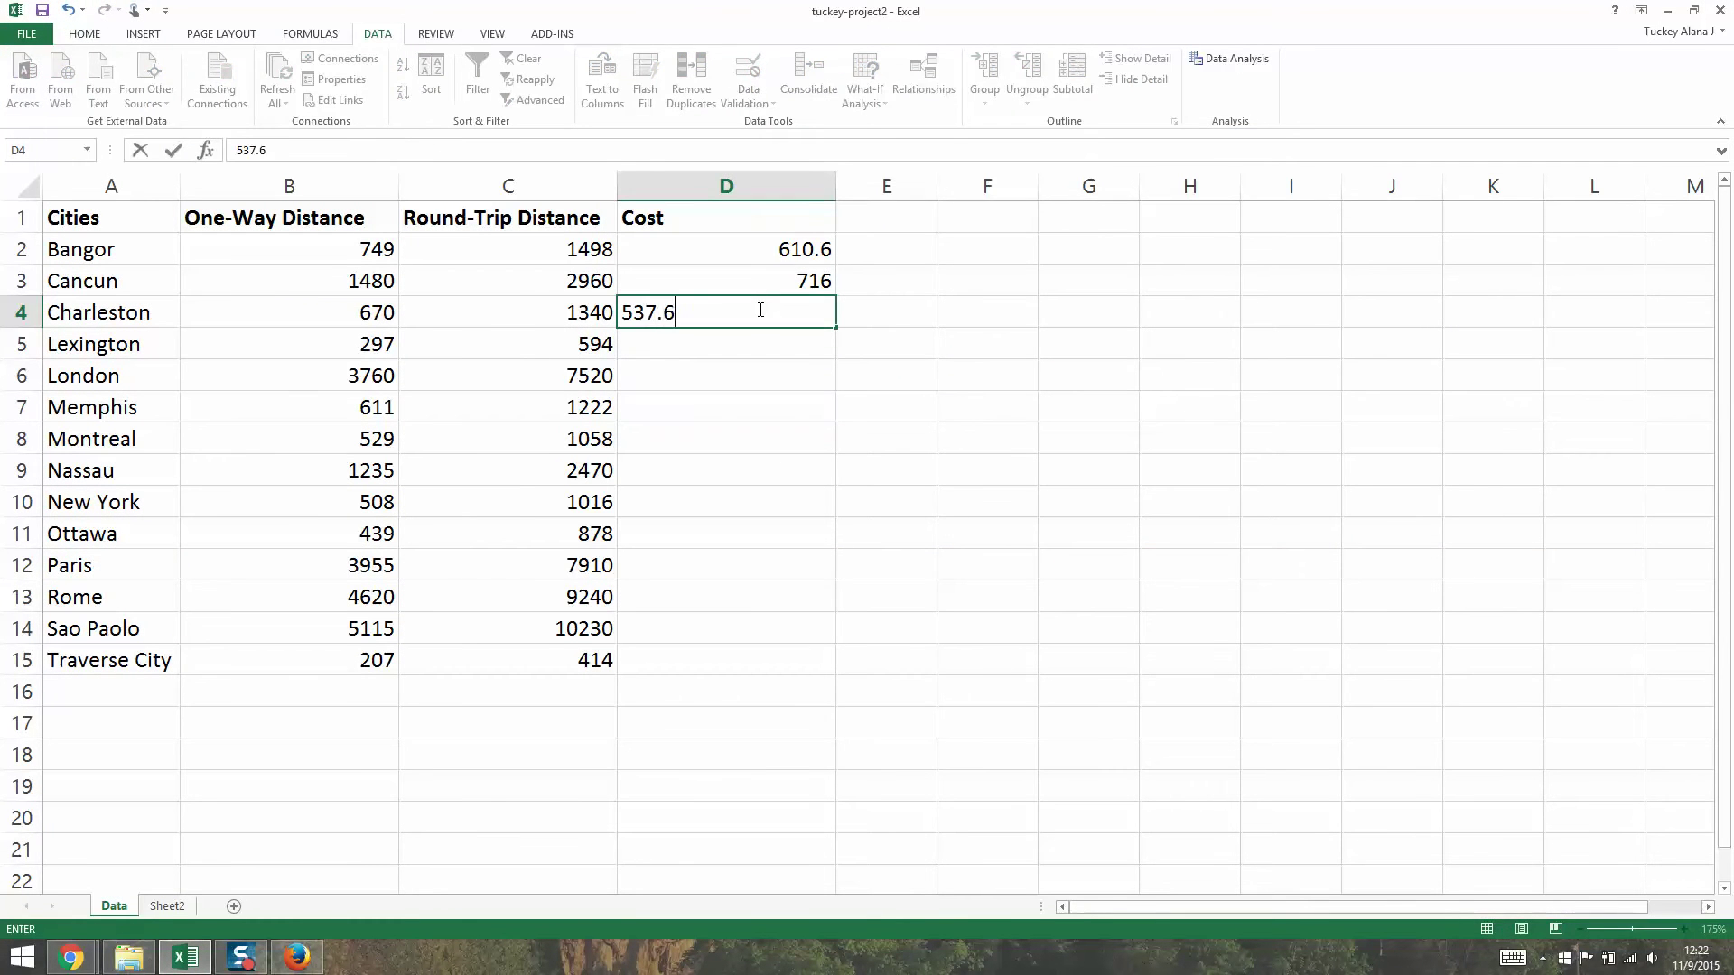
key("Return")
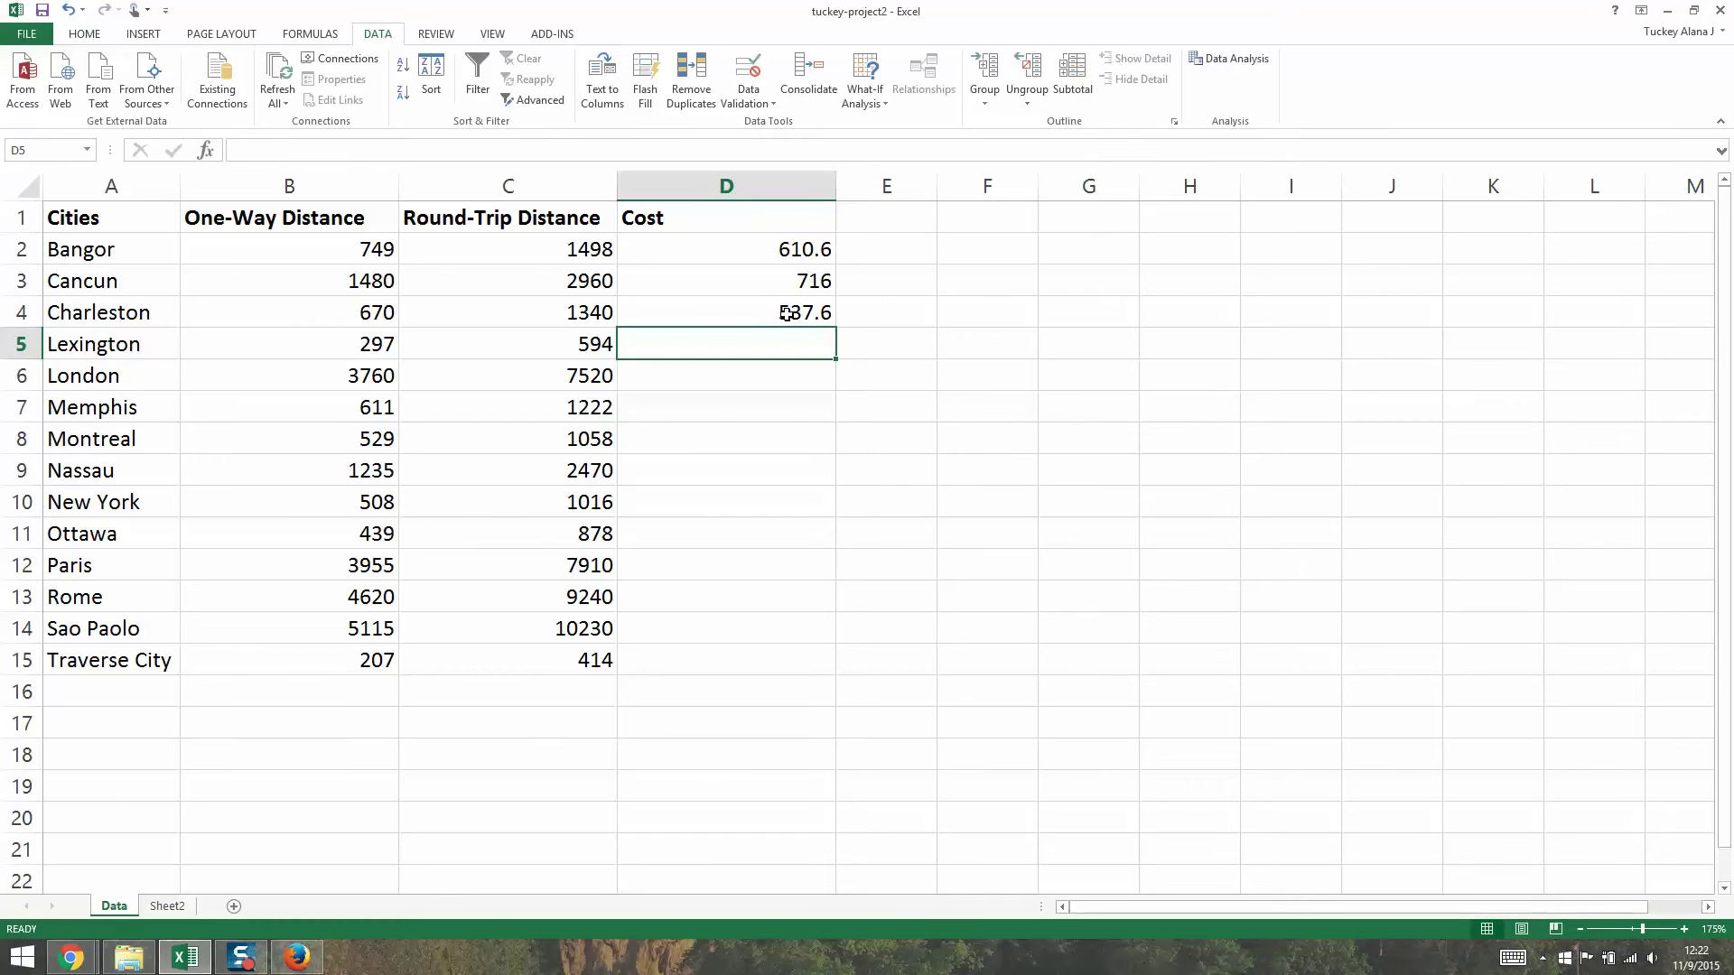
left_click(786, 282)
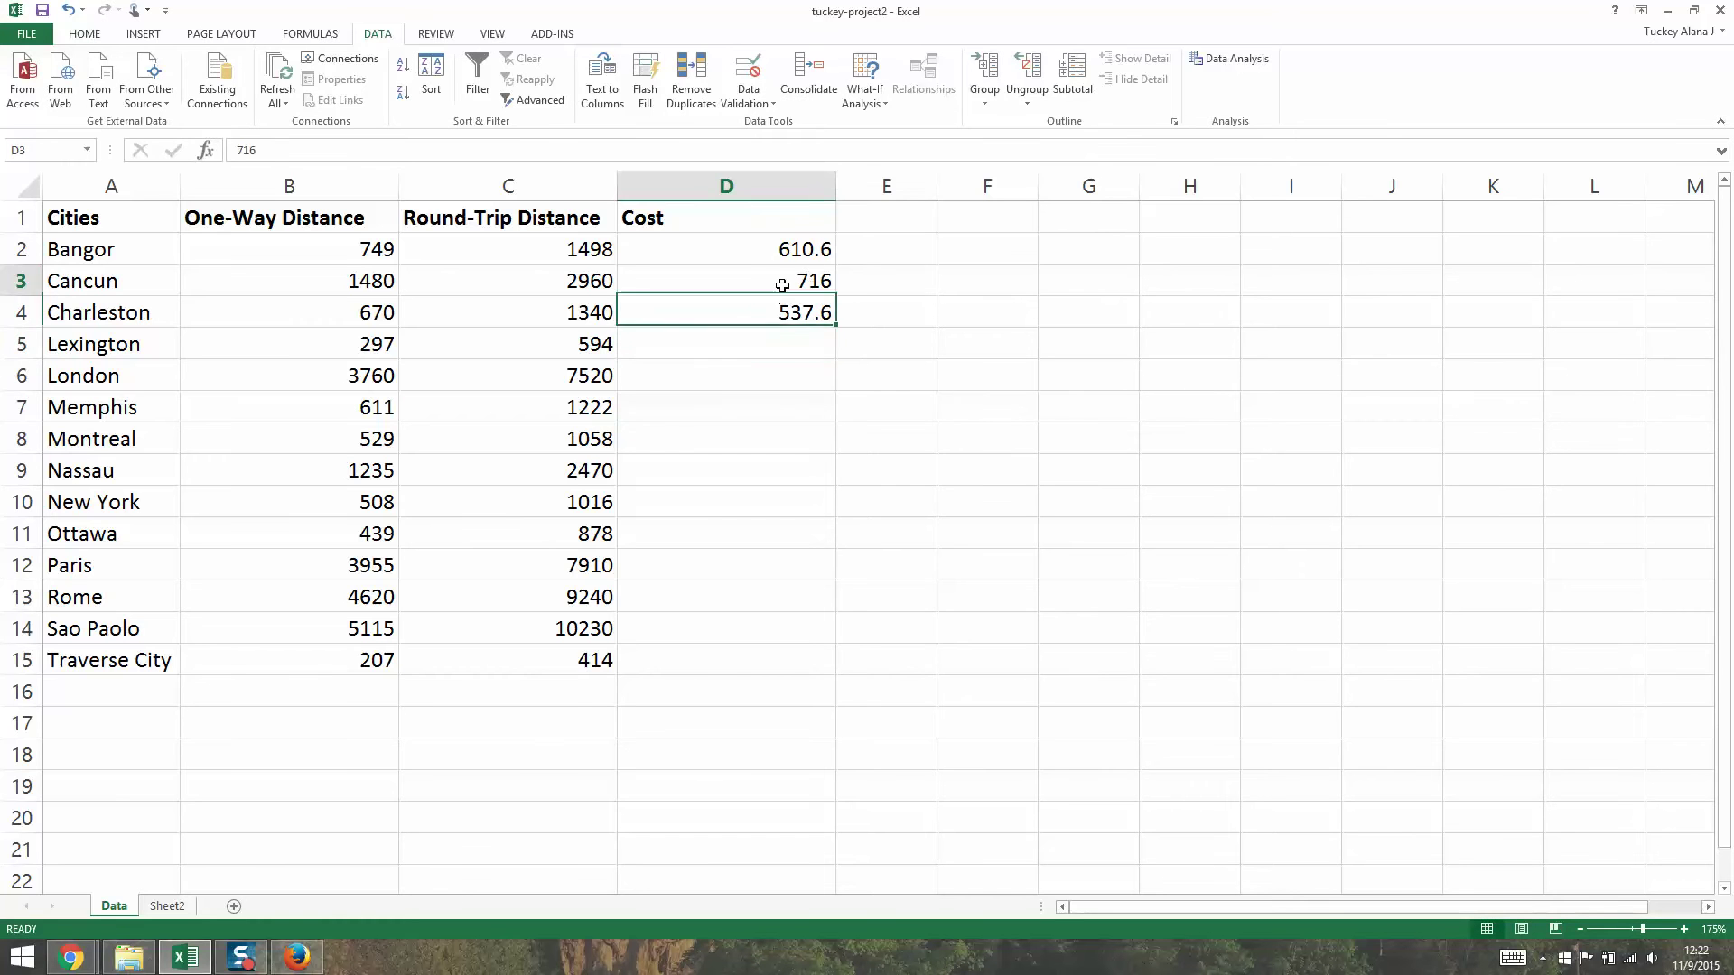
left_click(1667, 10)
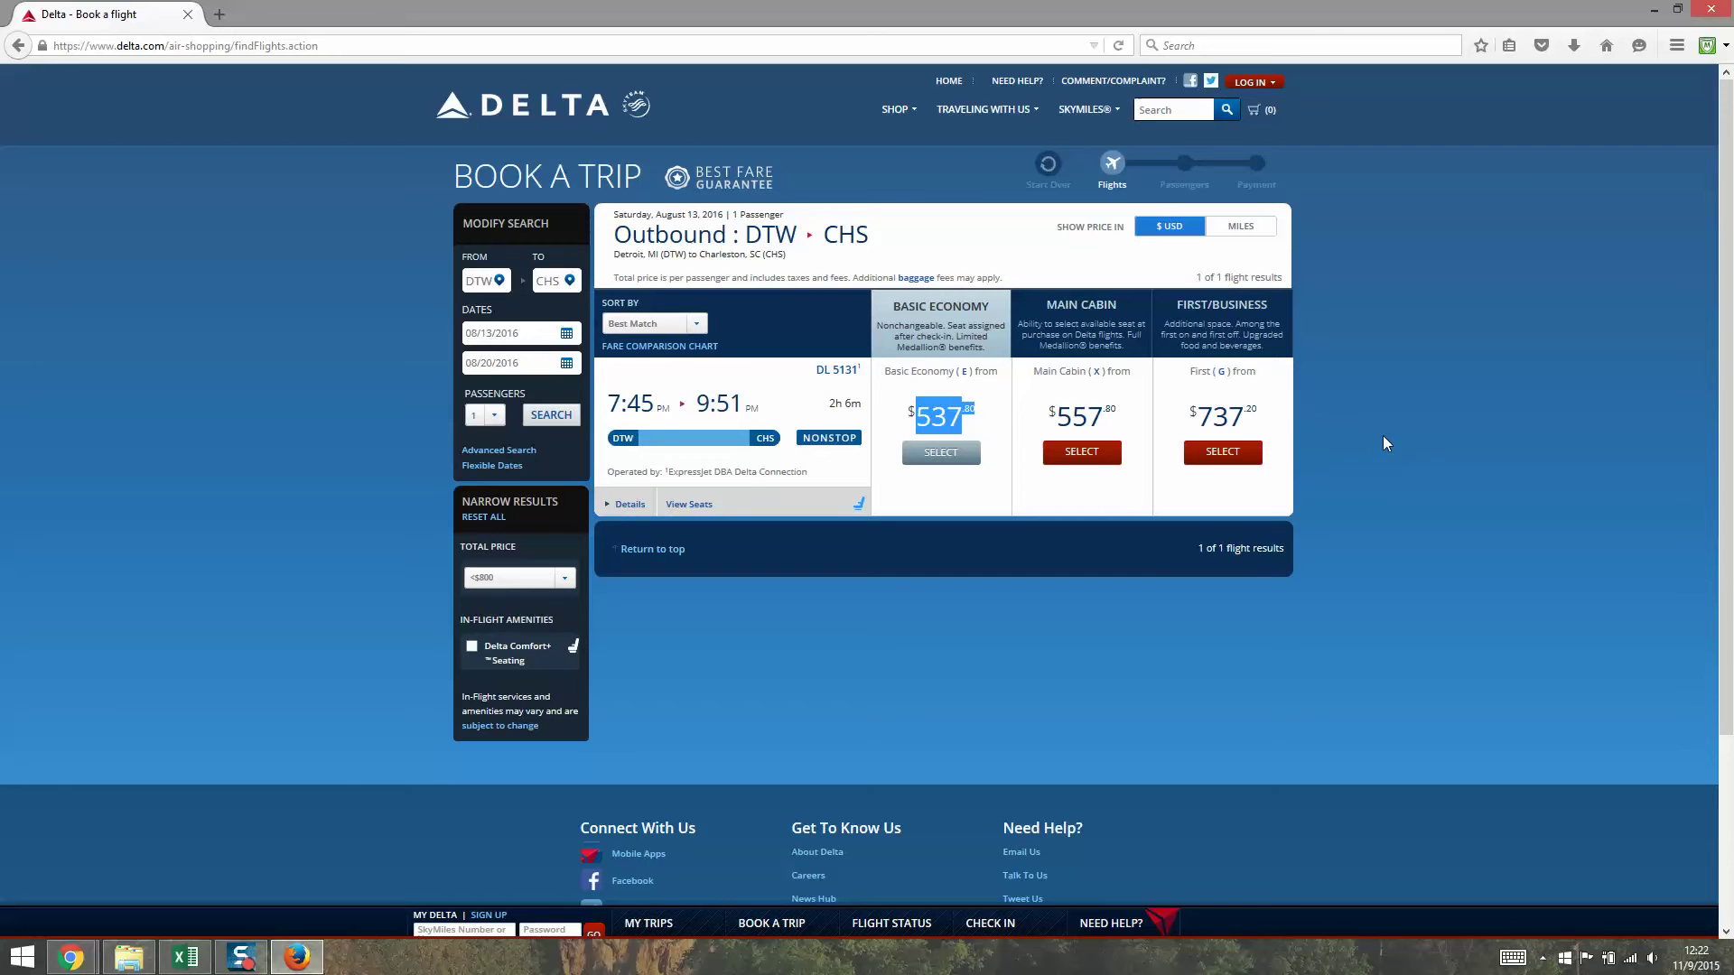
Clear the CHS destination on Delta.com and start a new one with 'L'.
left_click(1406, 451)
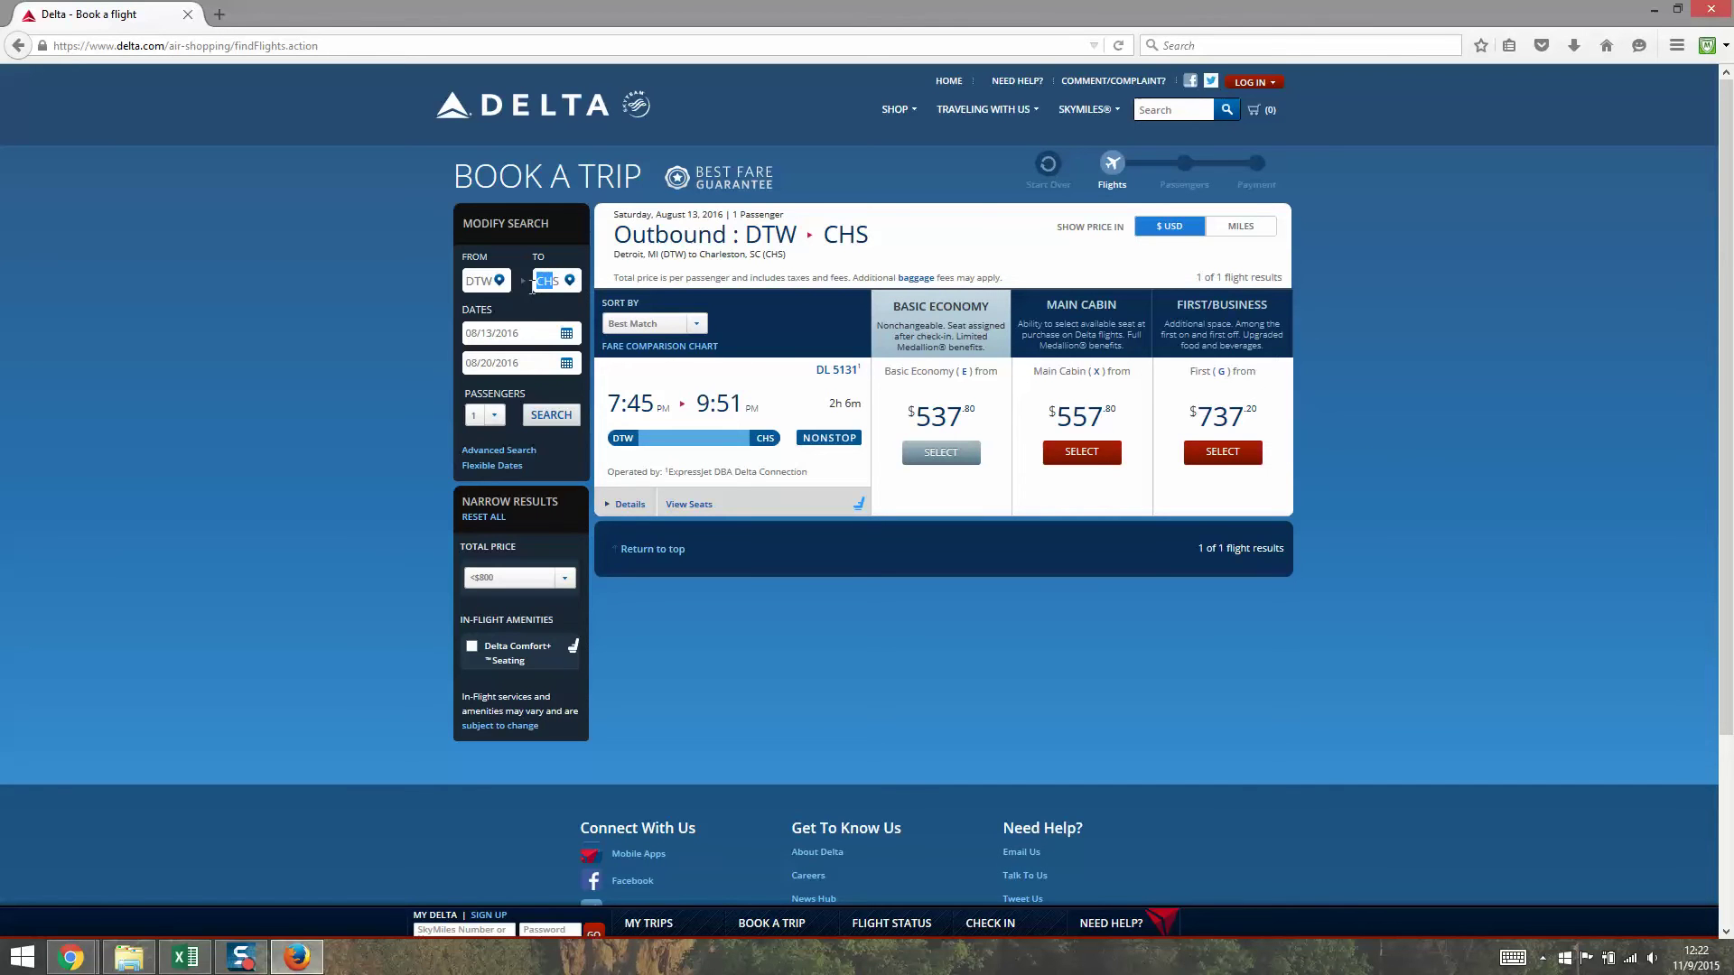
key("BackSpace")
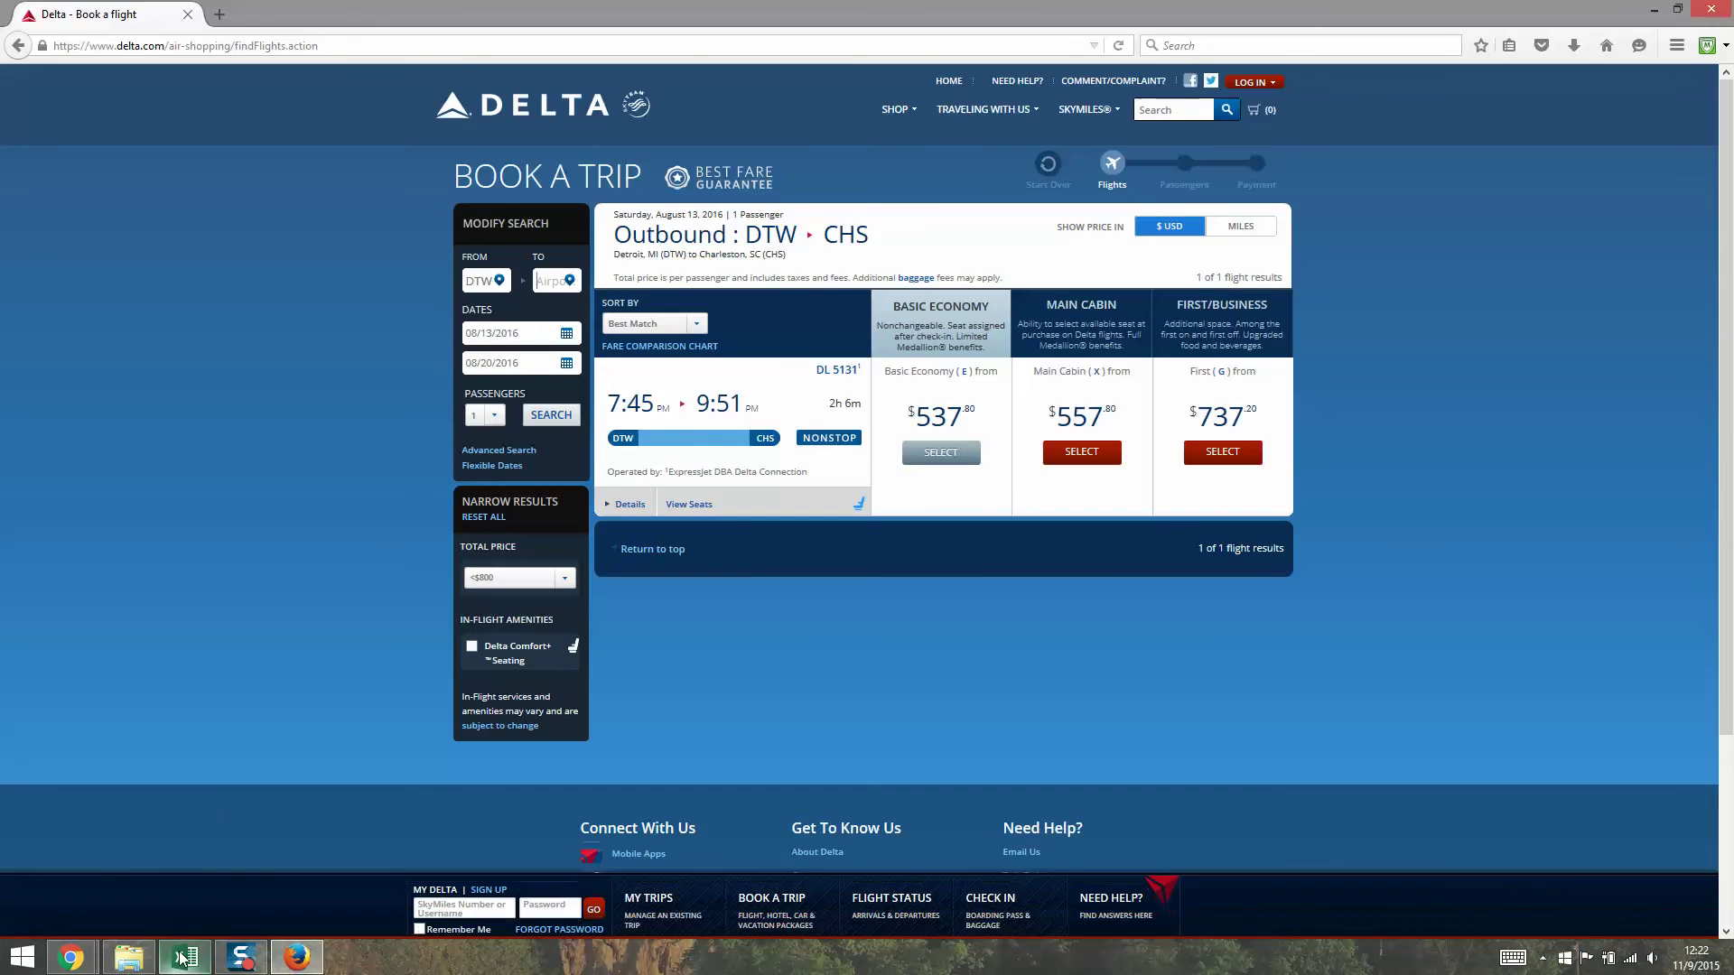
left_click(176, 954)
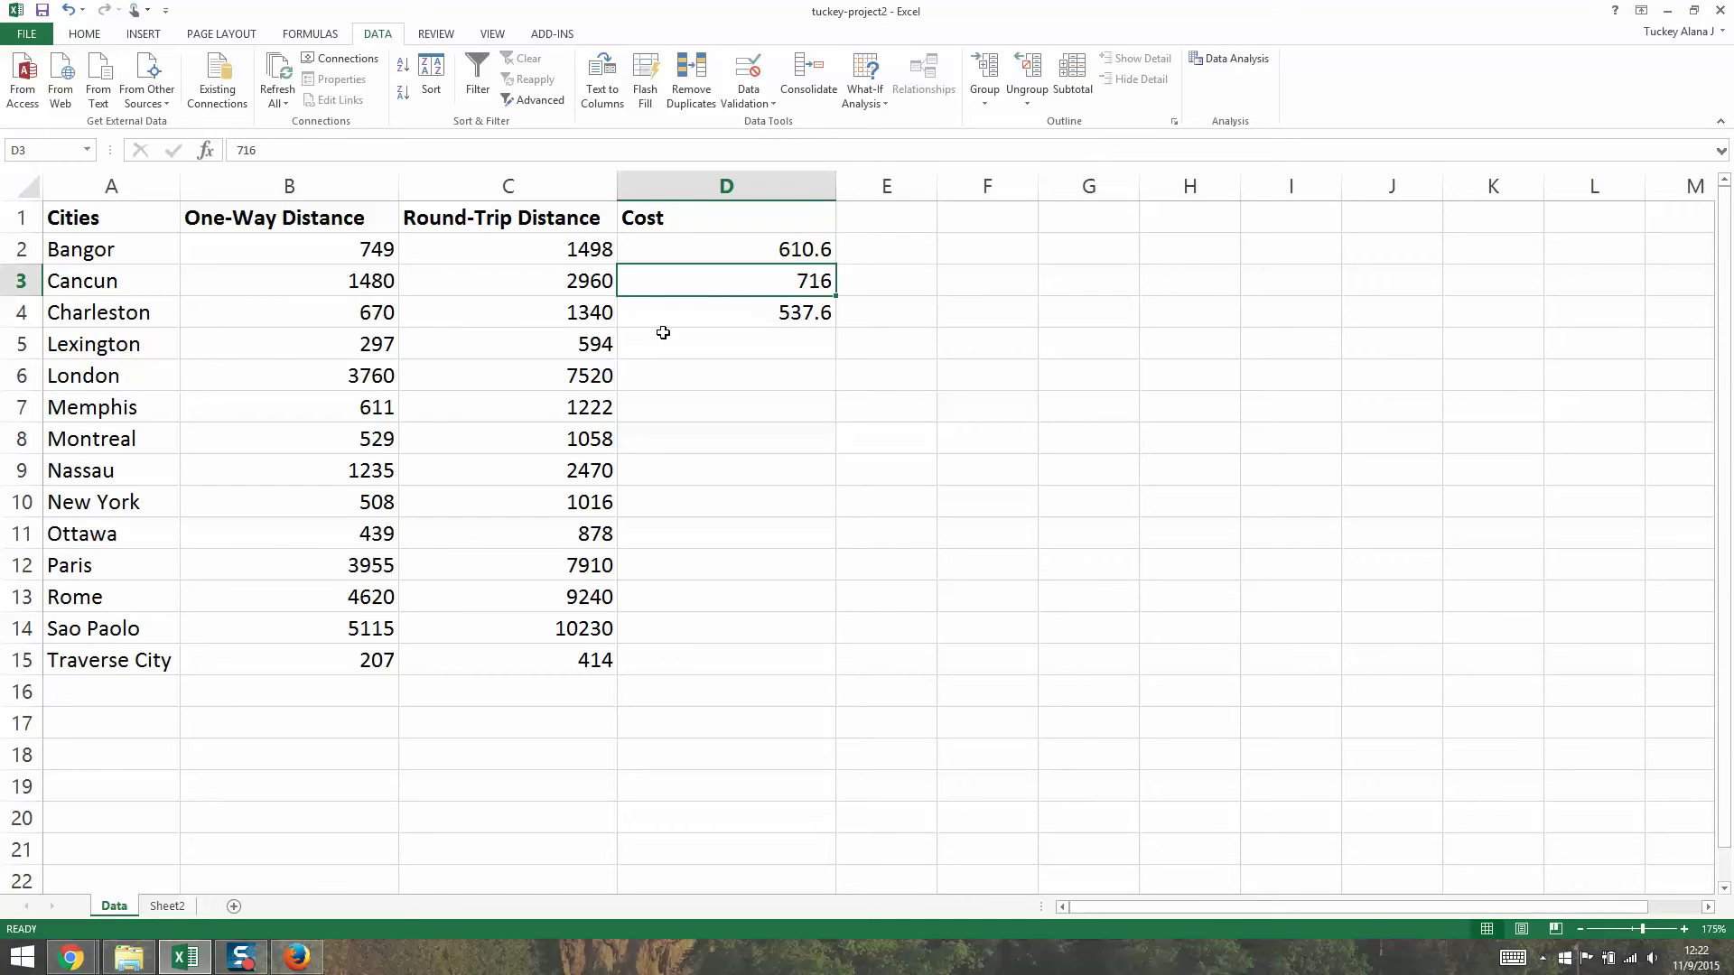
left_click(1670, 11)
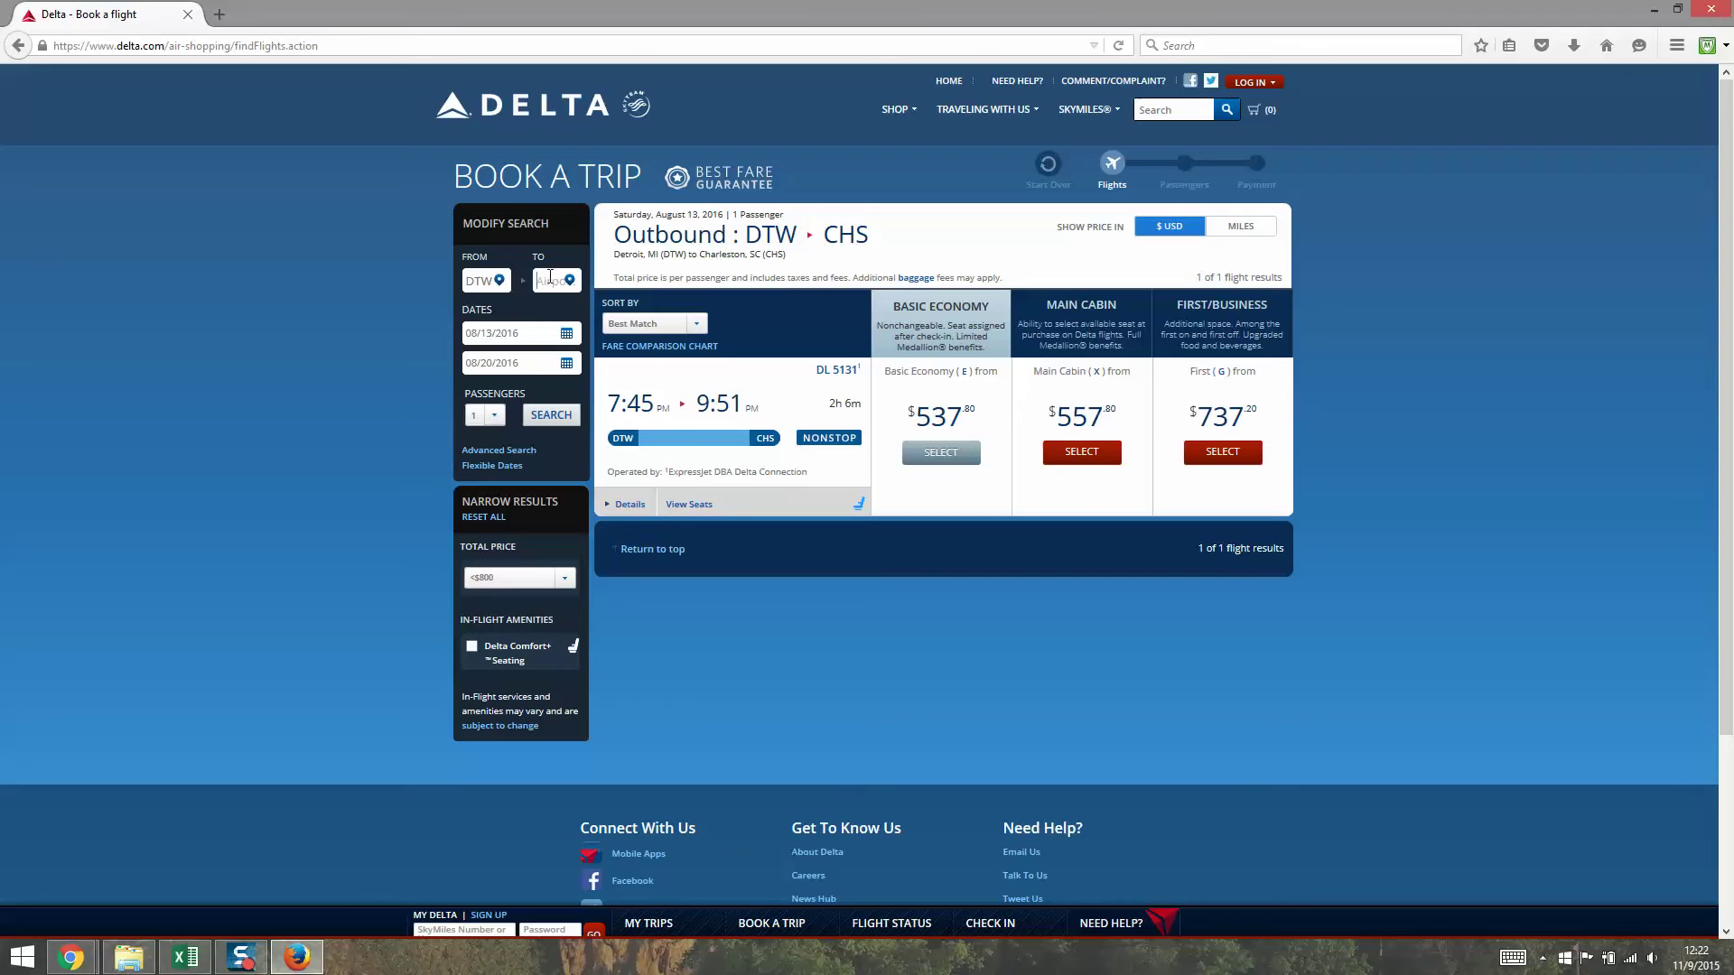
type("L")
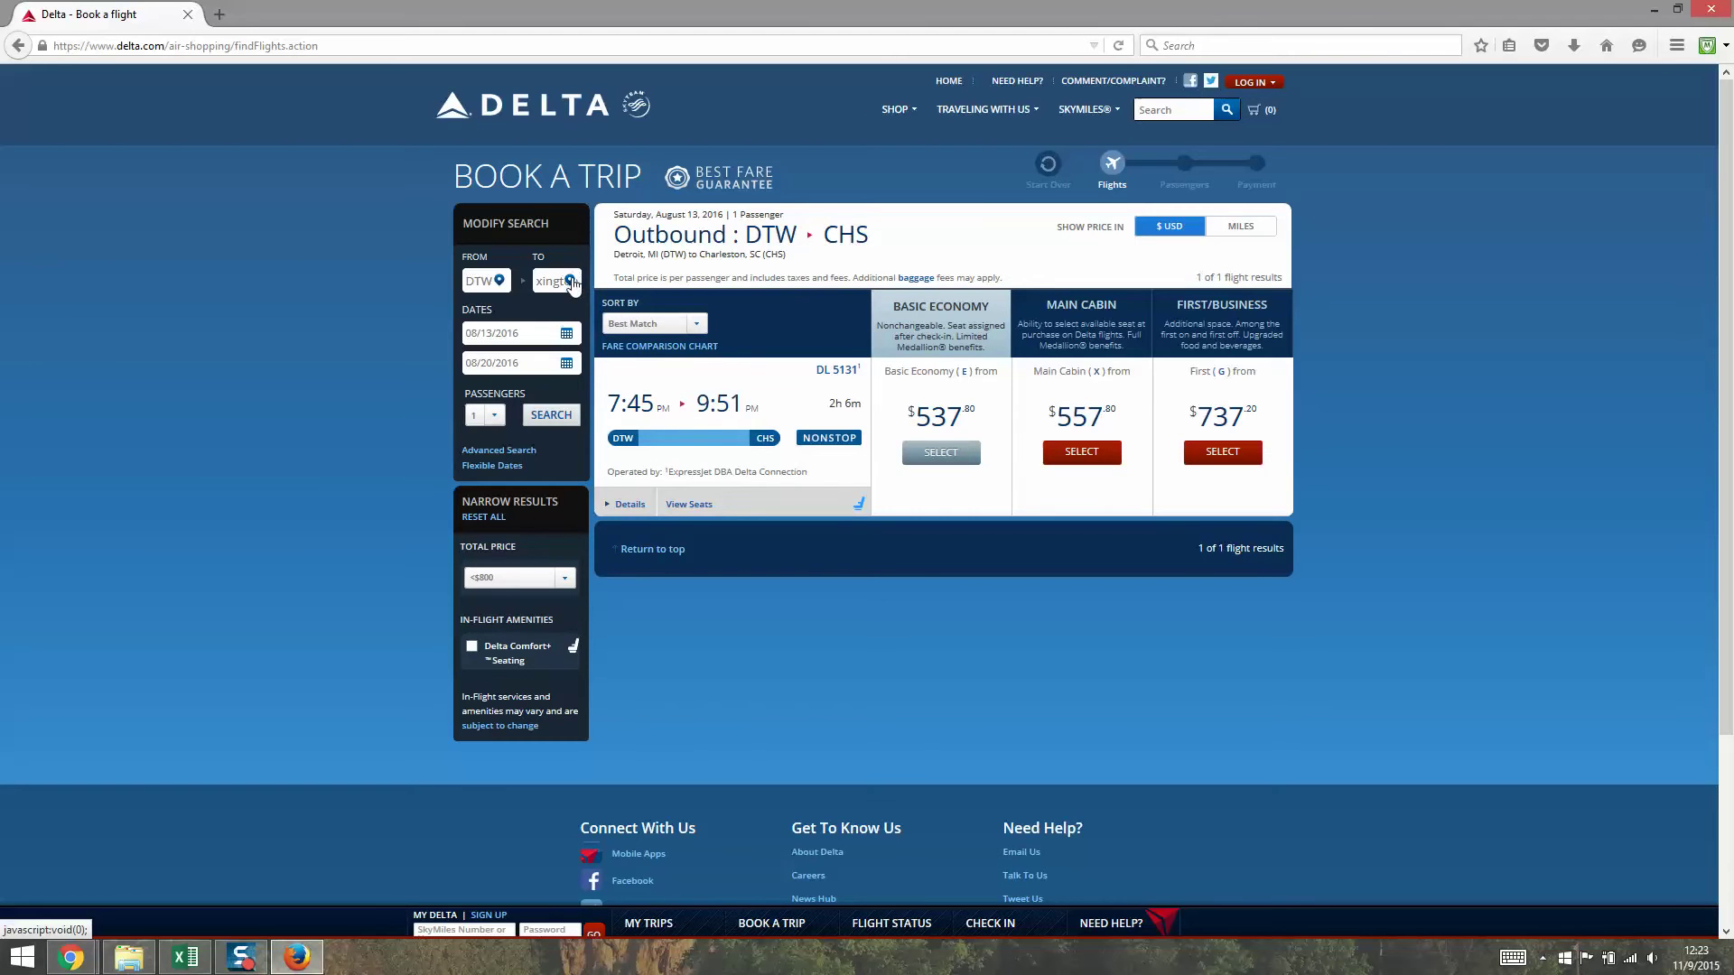
In the arriving-airport lookup, choose Kentucky > Lexington, KY (LEX).
left_click(569, 281)
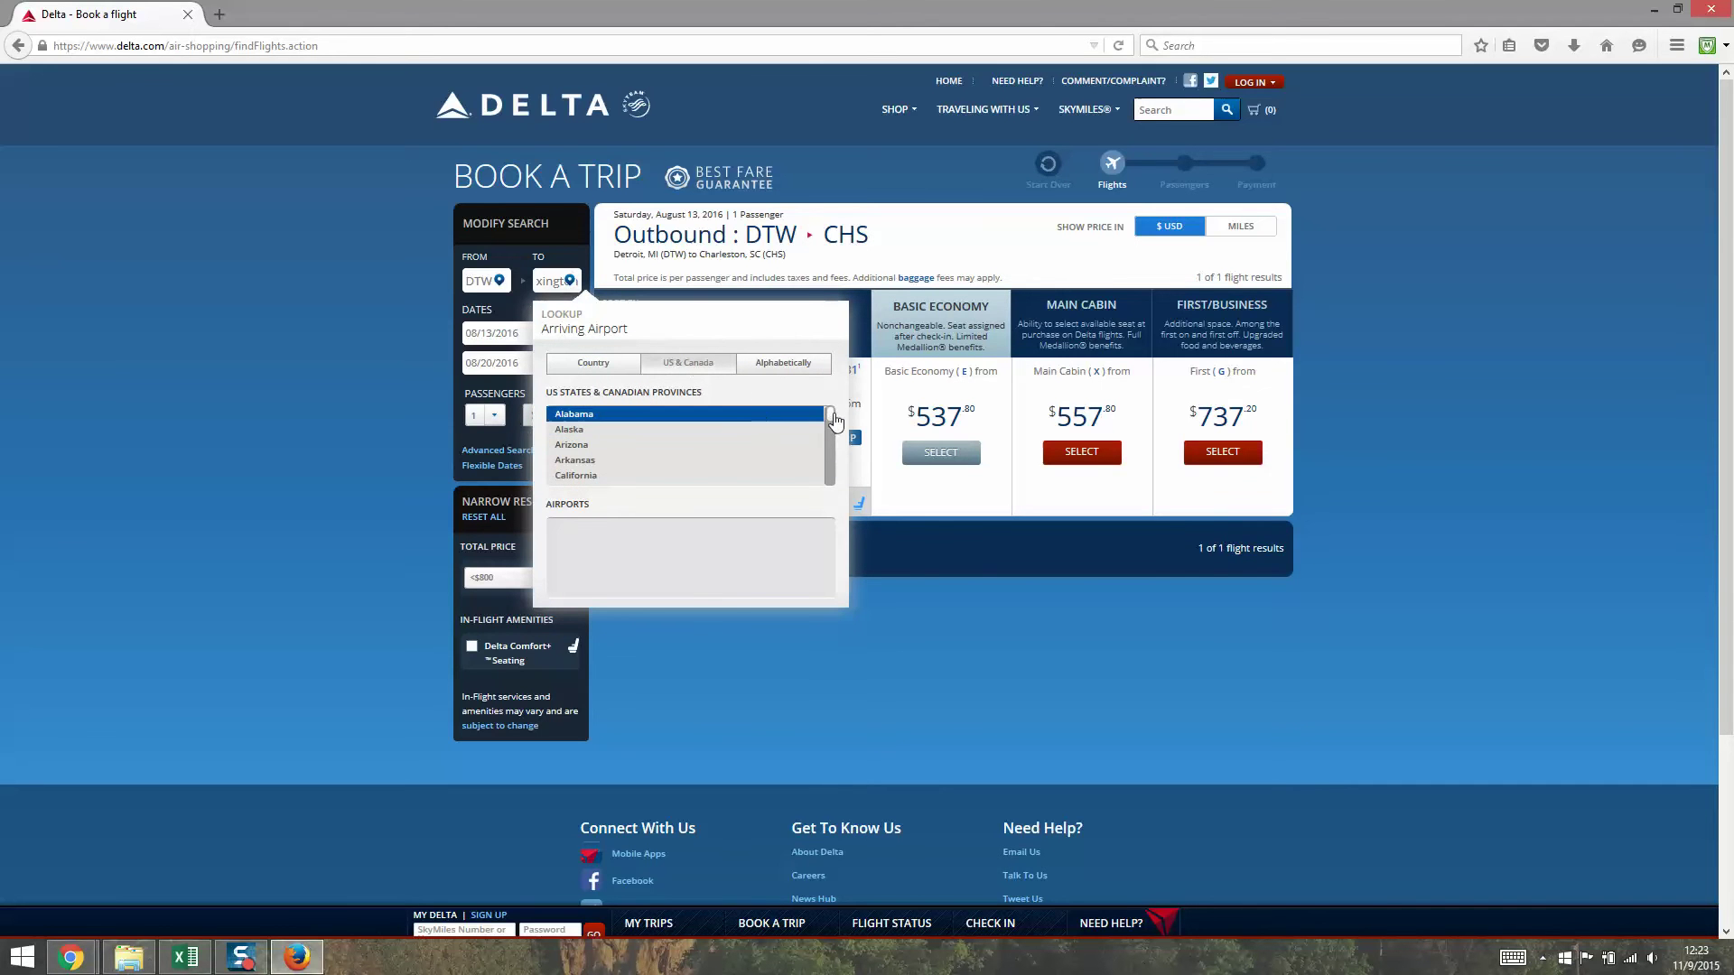
scroll(831, 438, "down", 2)
mouse_move(831, 437)
left_mouse_down()
mouse_move(831, 458)
mouse_move(839, 442)
left_mouse_up()
scroll(603, 430, "up", 1)
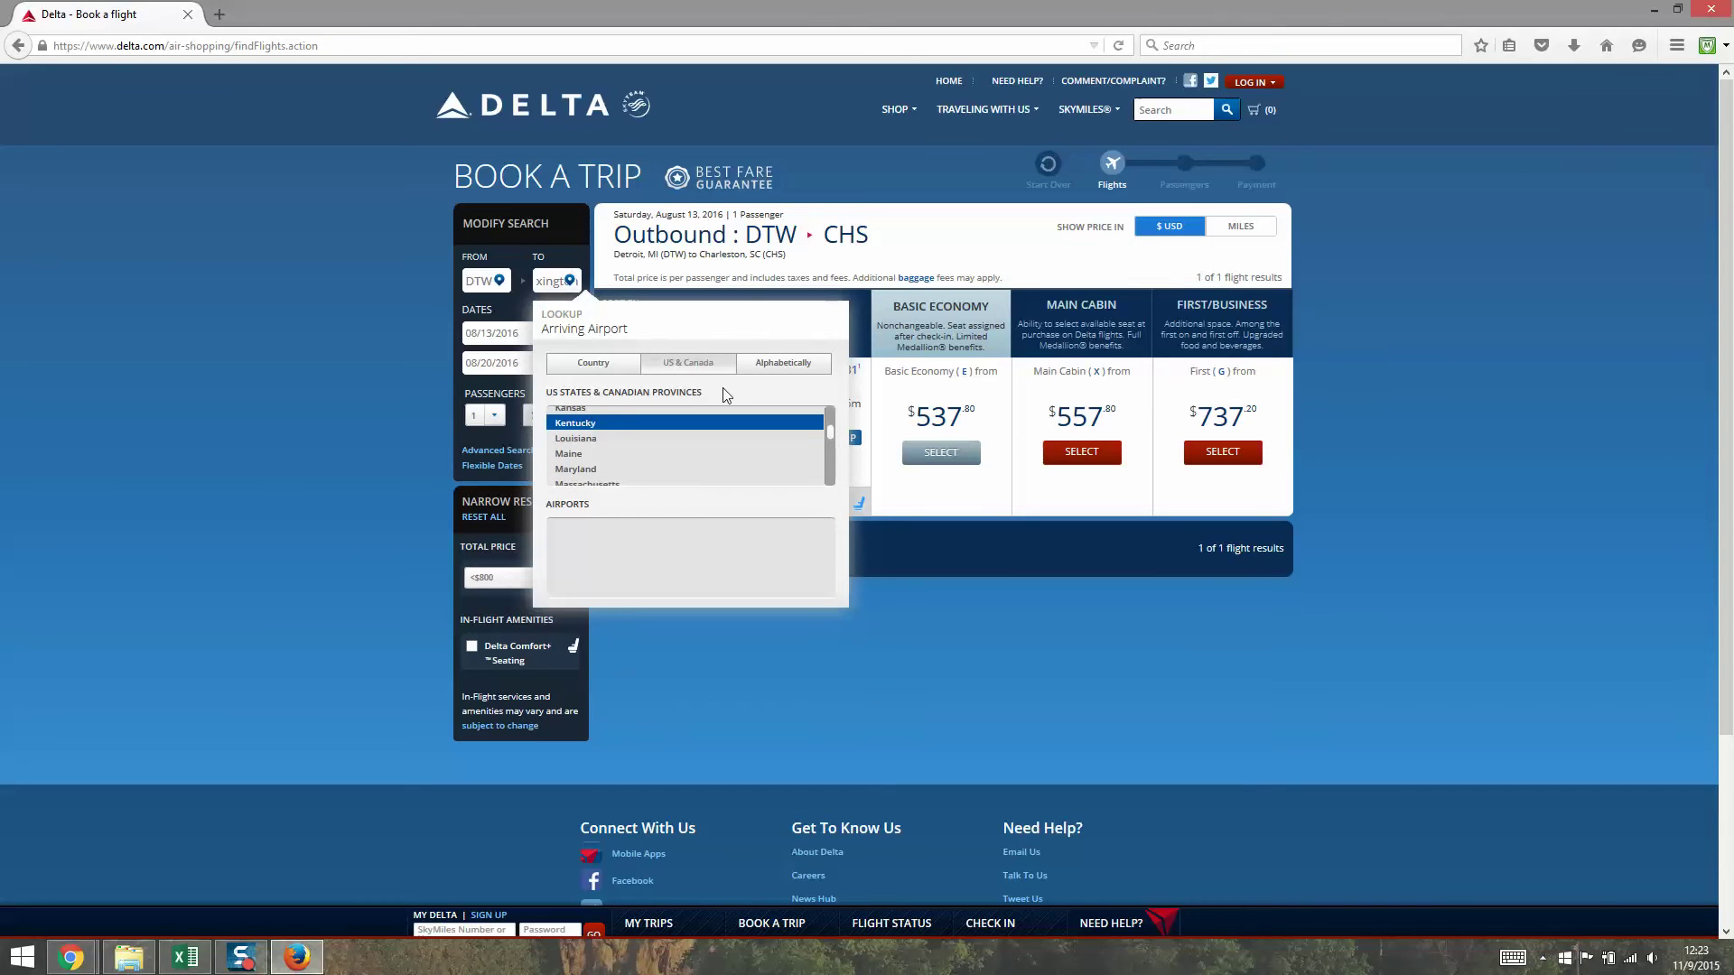
left_click(782, 368)
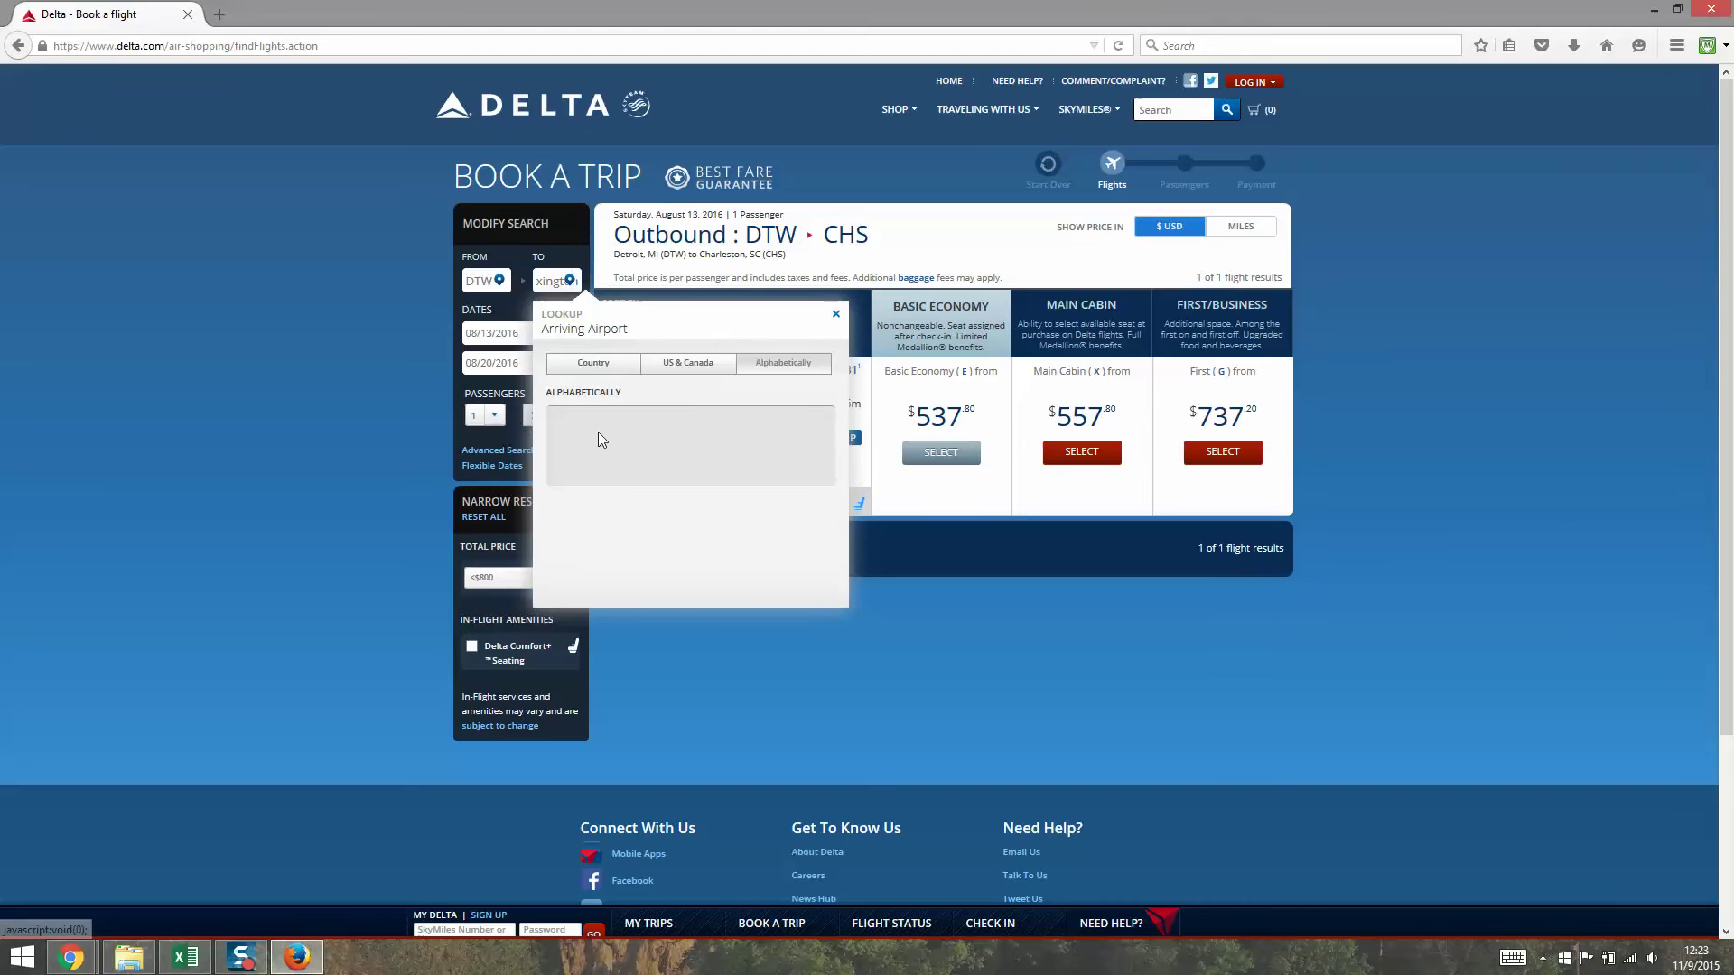
left_click(686, 372)
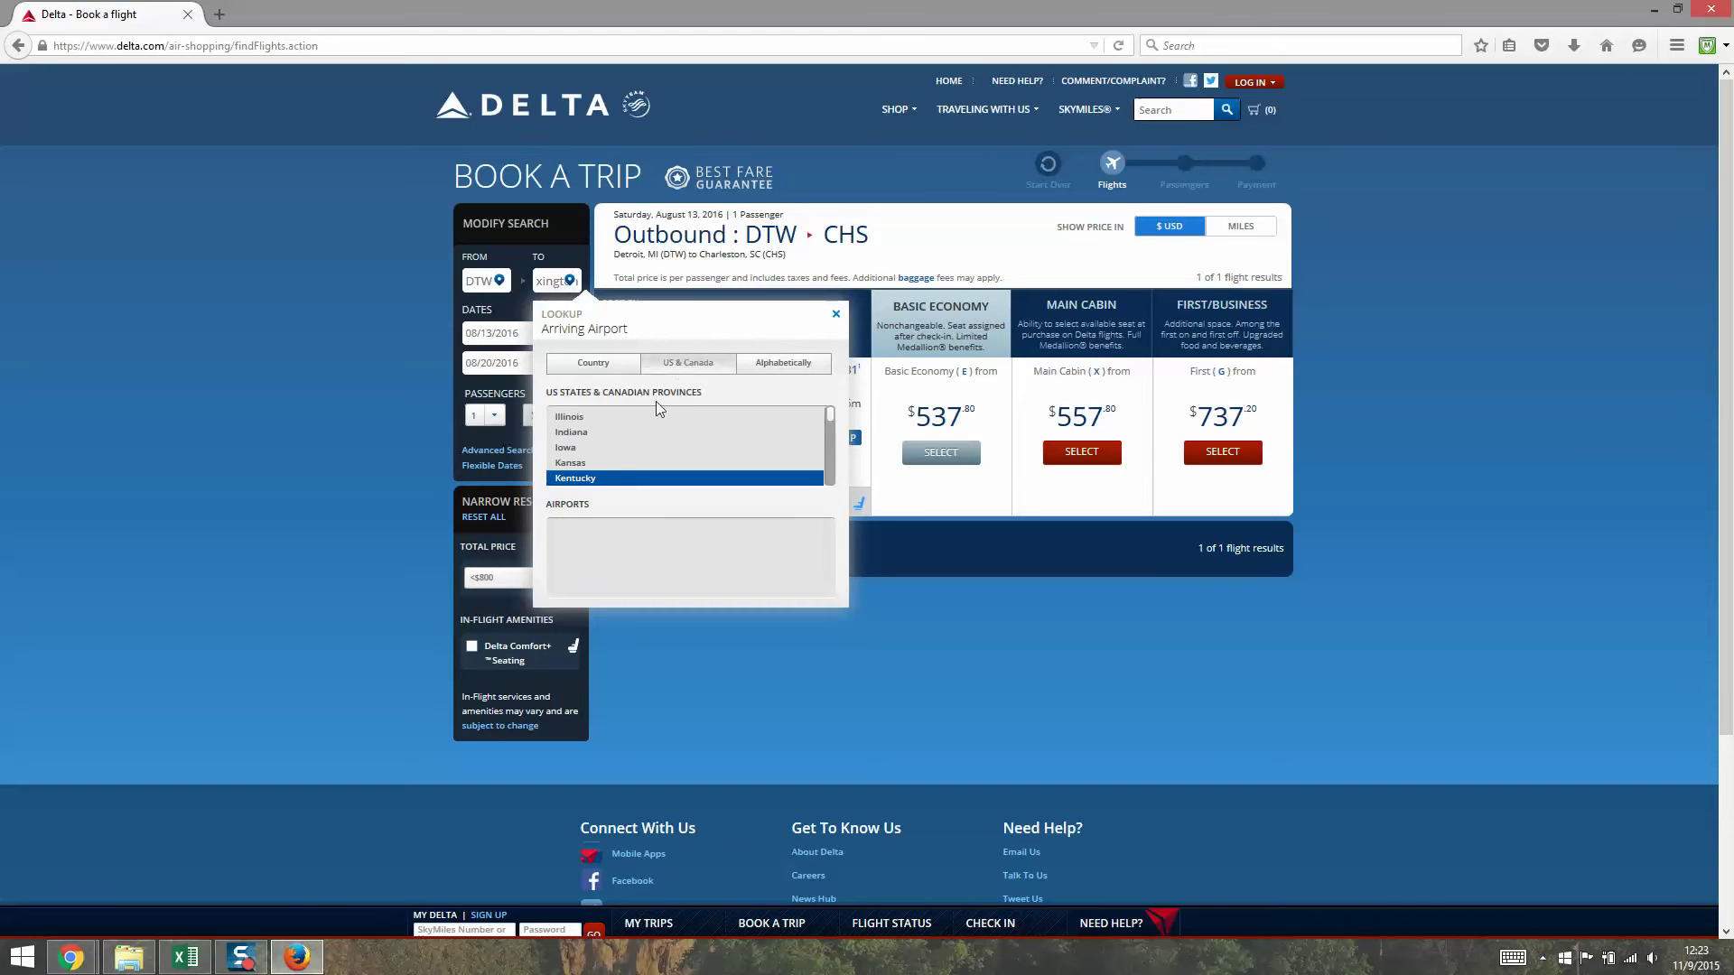
double_click(658, 480)
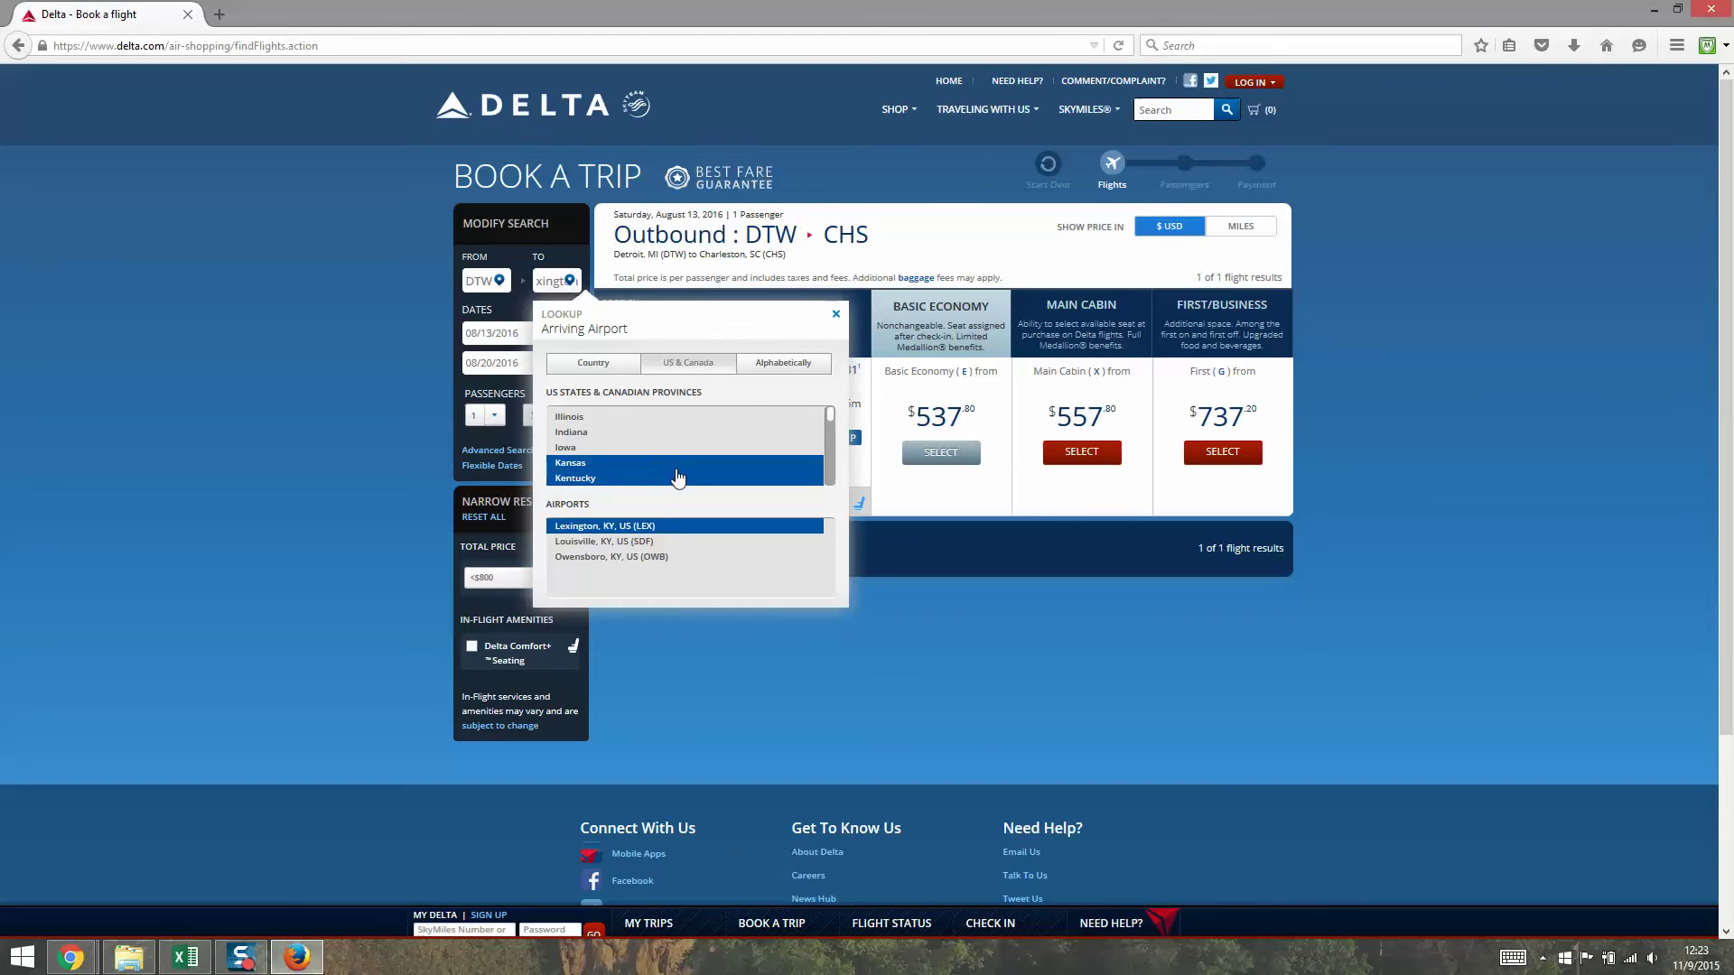
double_click(656, 529)
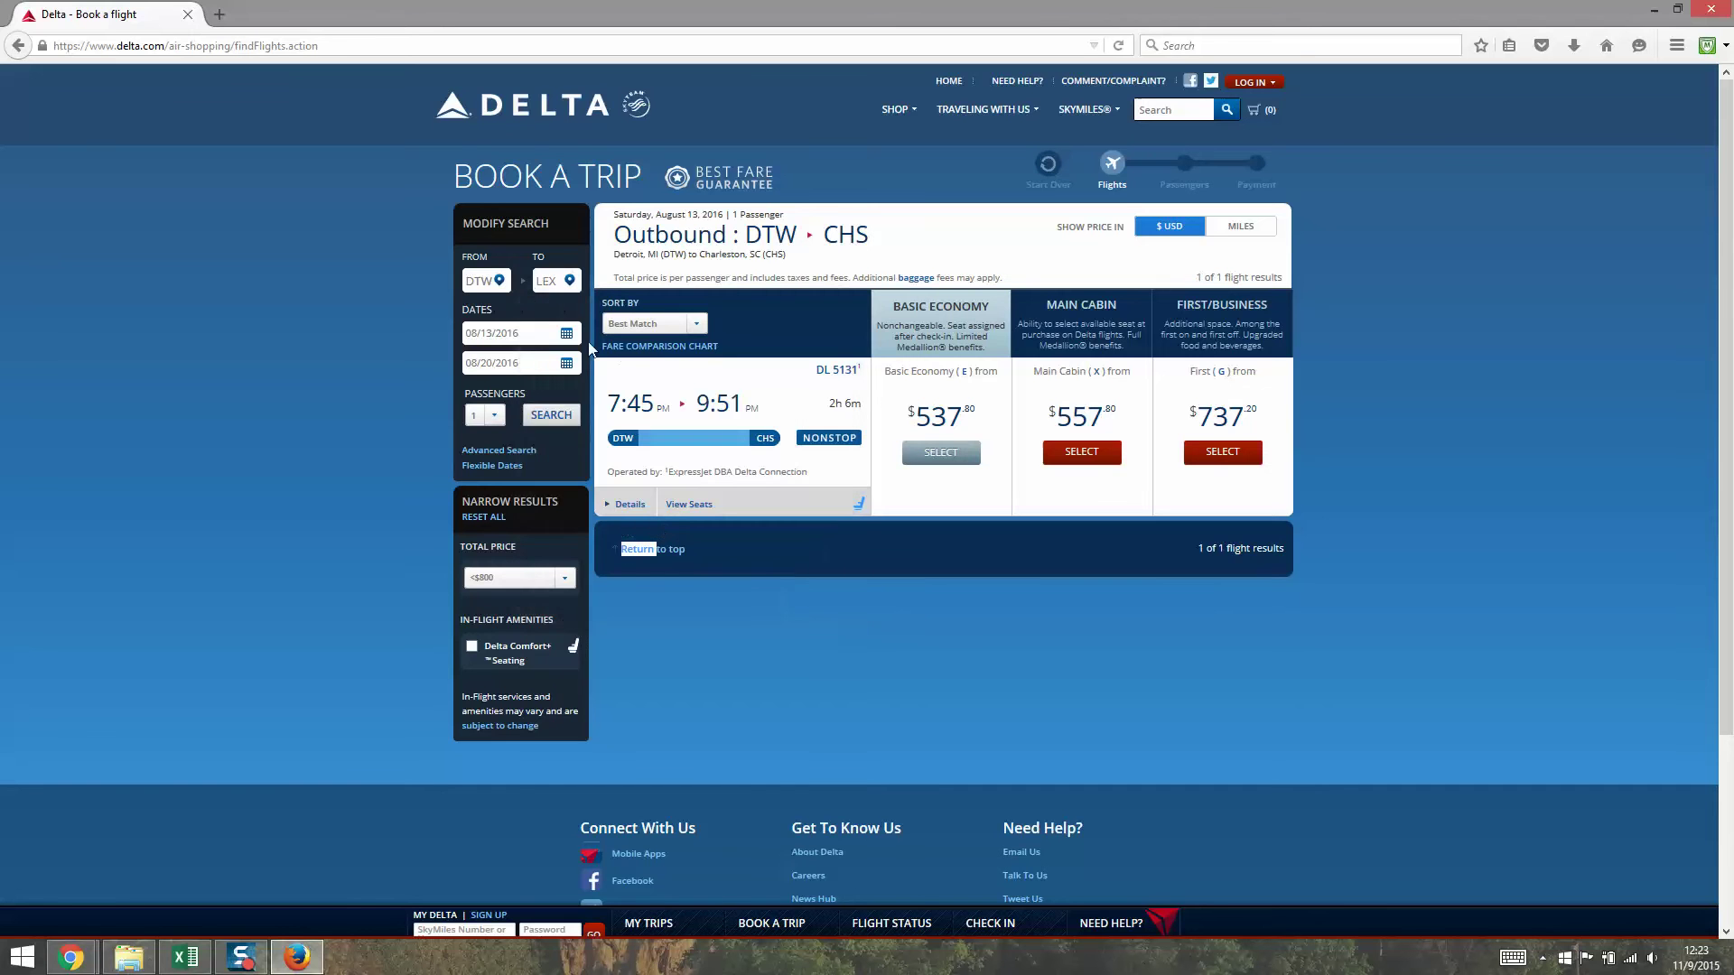
Search DTW–Lexington flights and highlight the $378.20 Basic Economy fare.
left_click(549, 415)
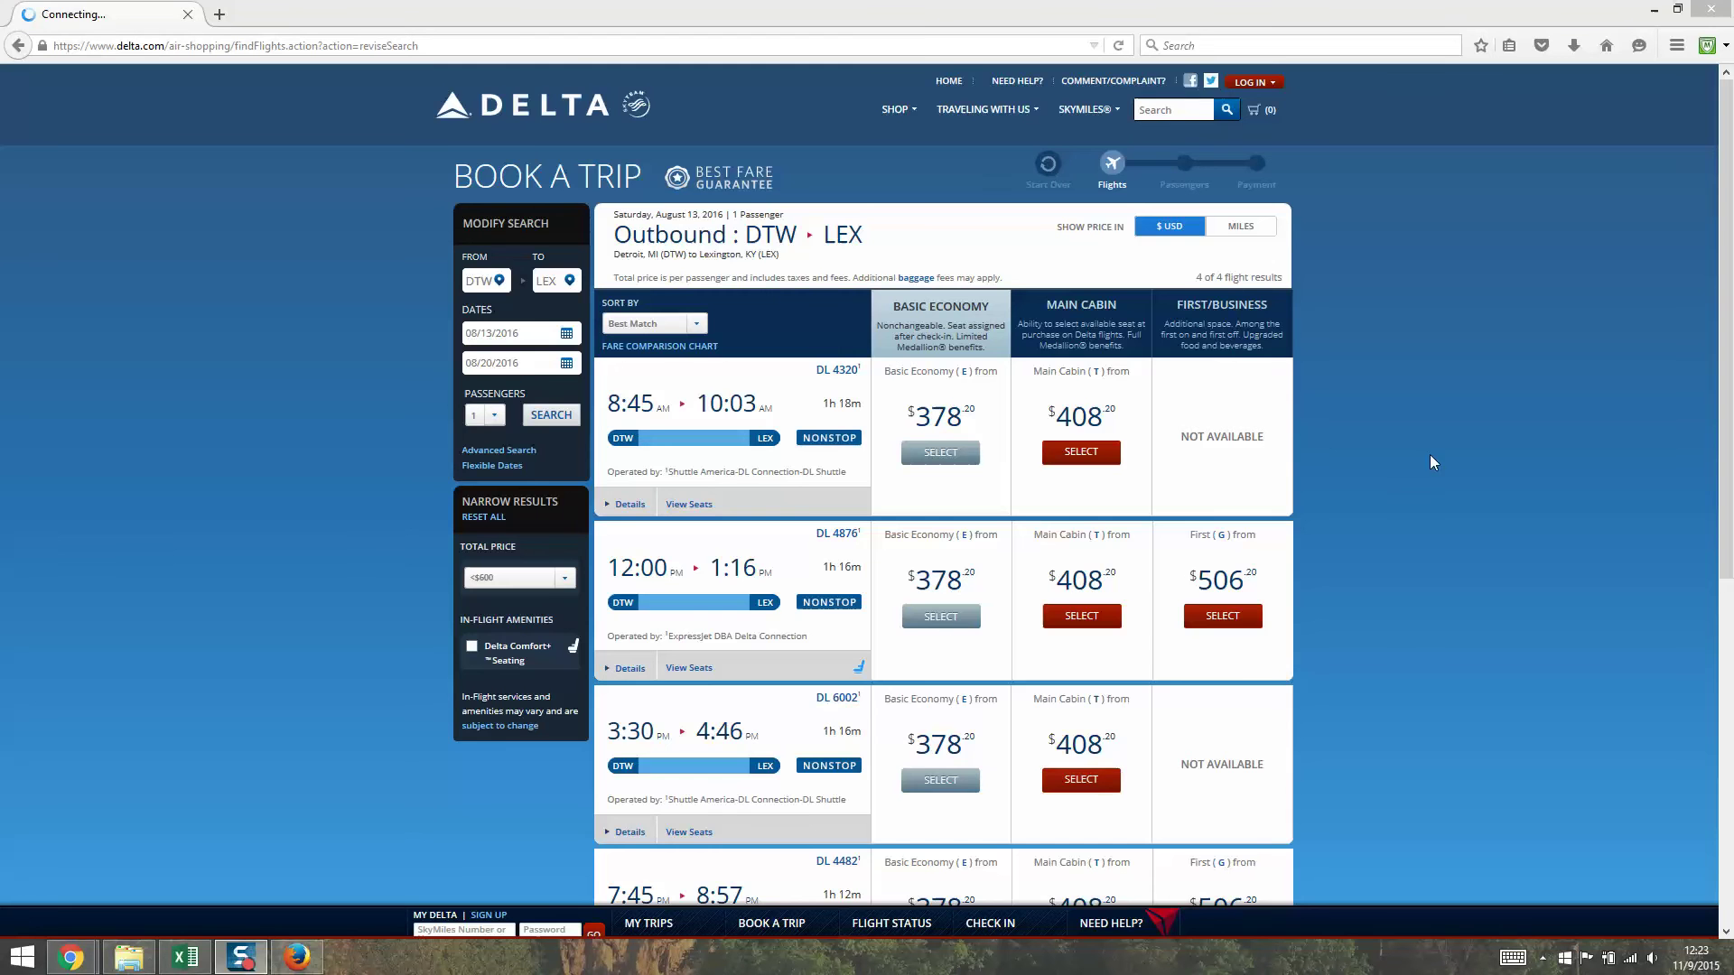
scroll(1460, 457, "down", 5)
scroll(1192, 418, "up", 3)
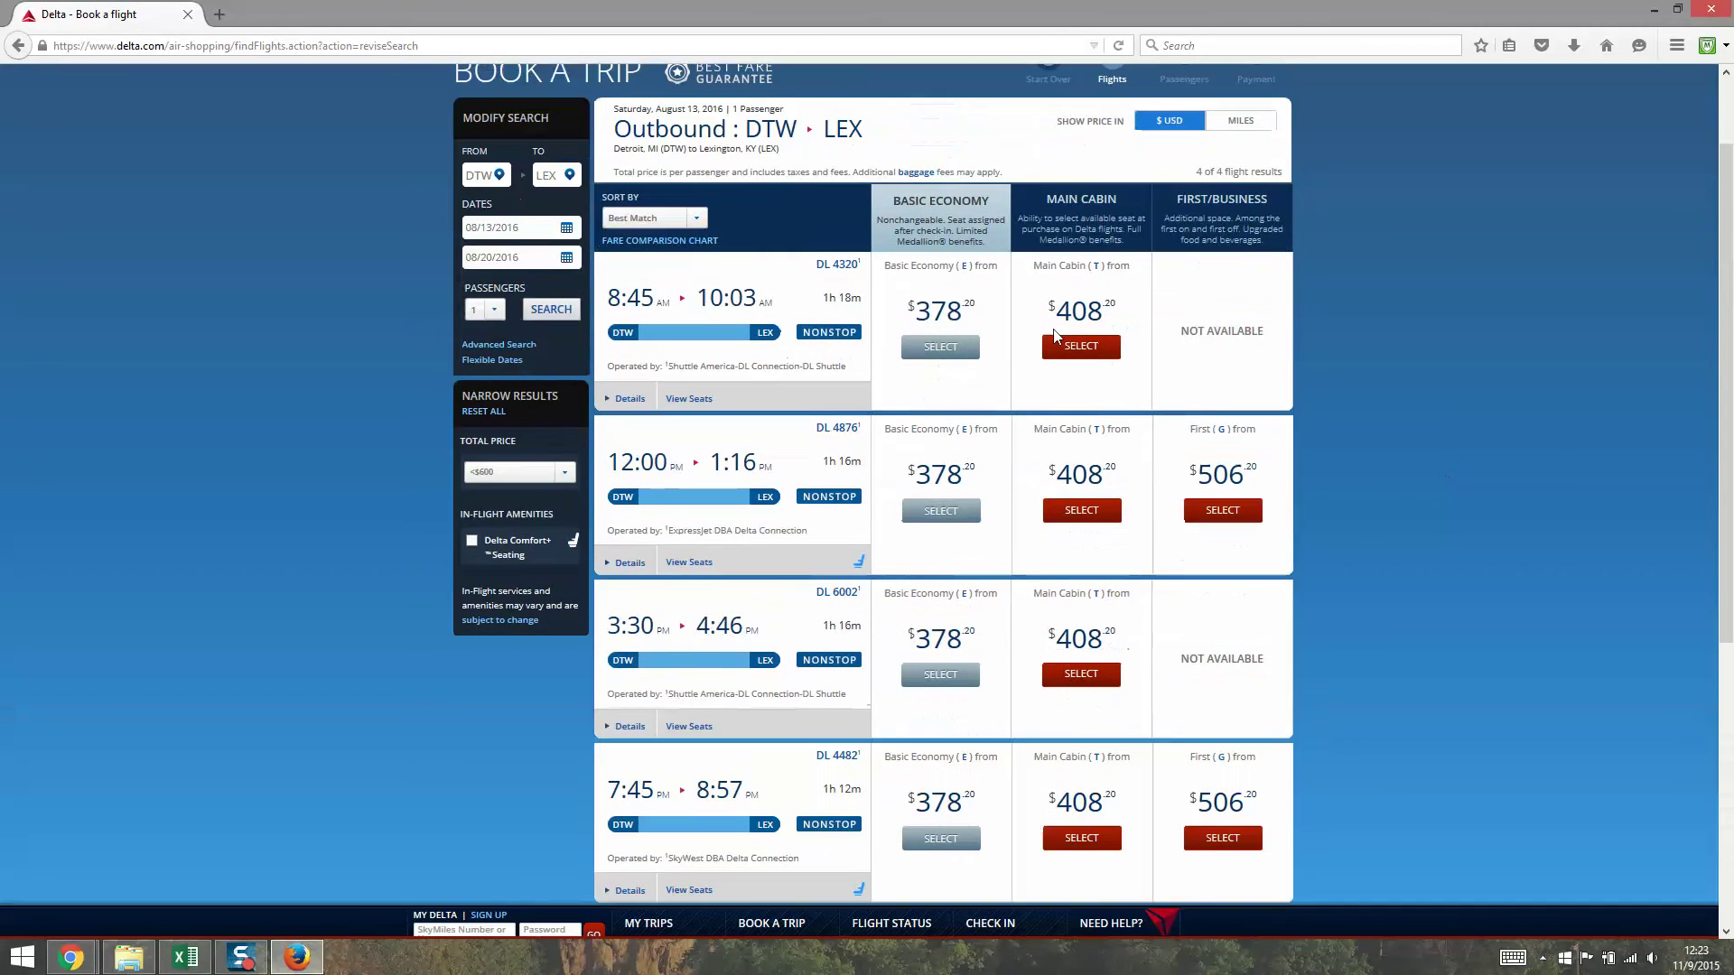
left_click_drag(906, 303, 982, 305)
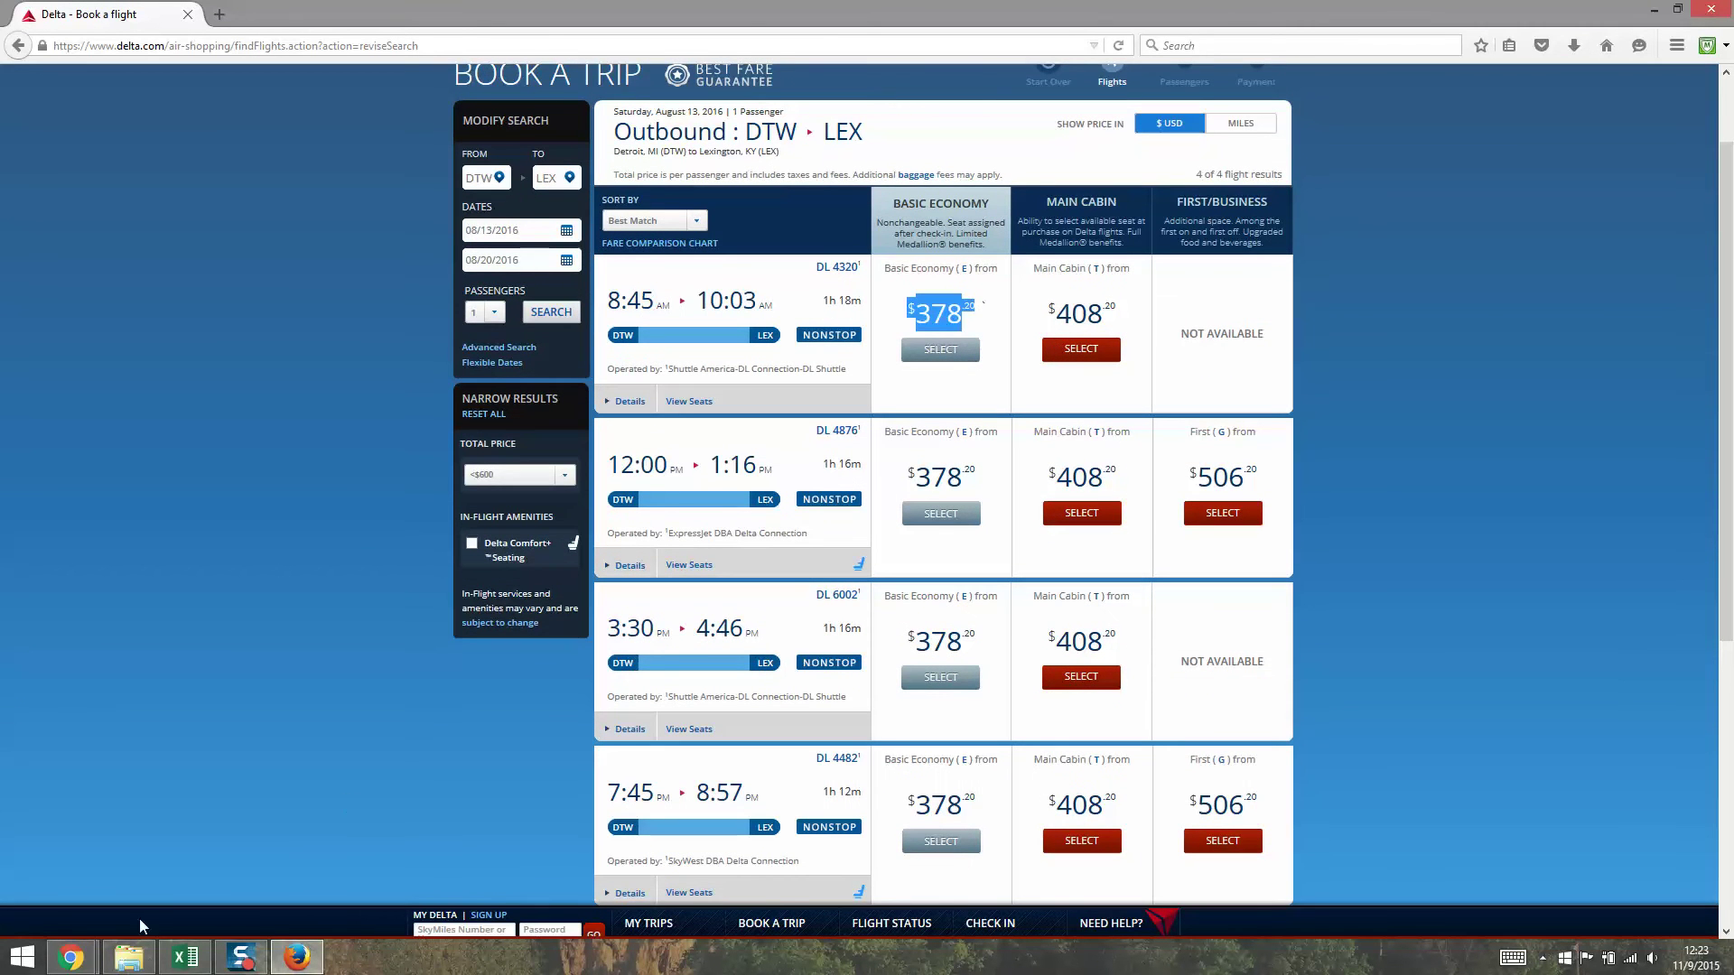
Enter 378.2 as Lexington's cost in cell D5.
left_click(185, 957)
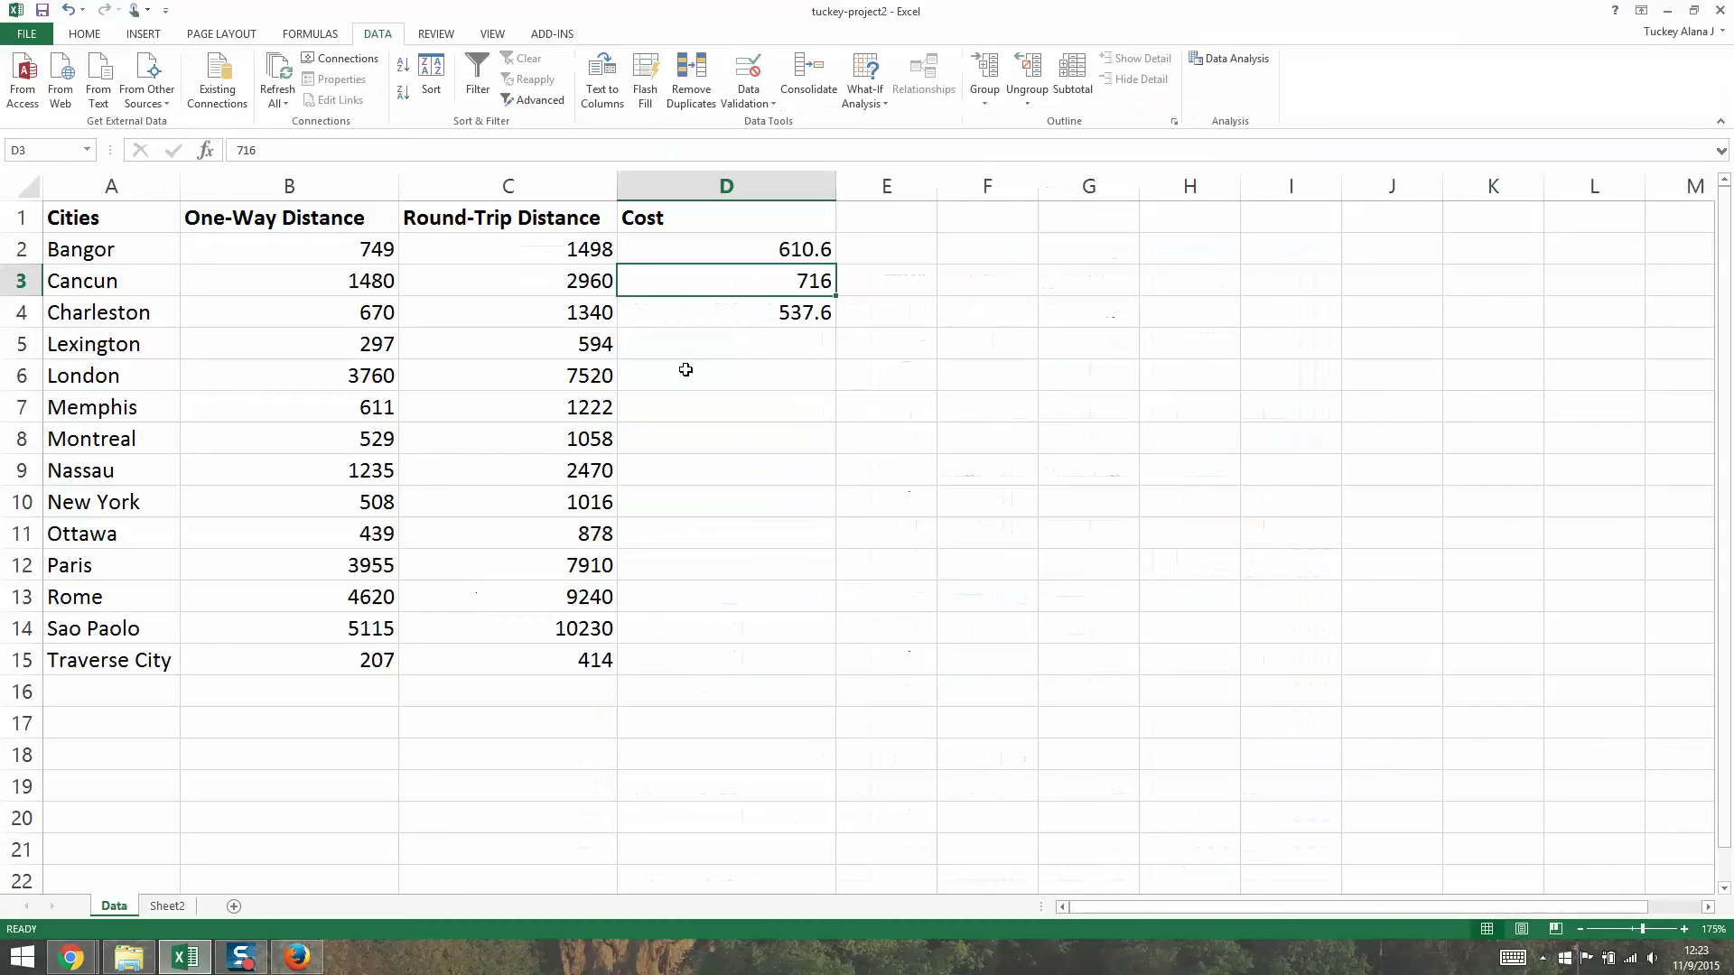
left_click(693, 355)
type("378.2")
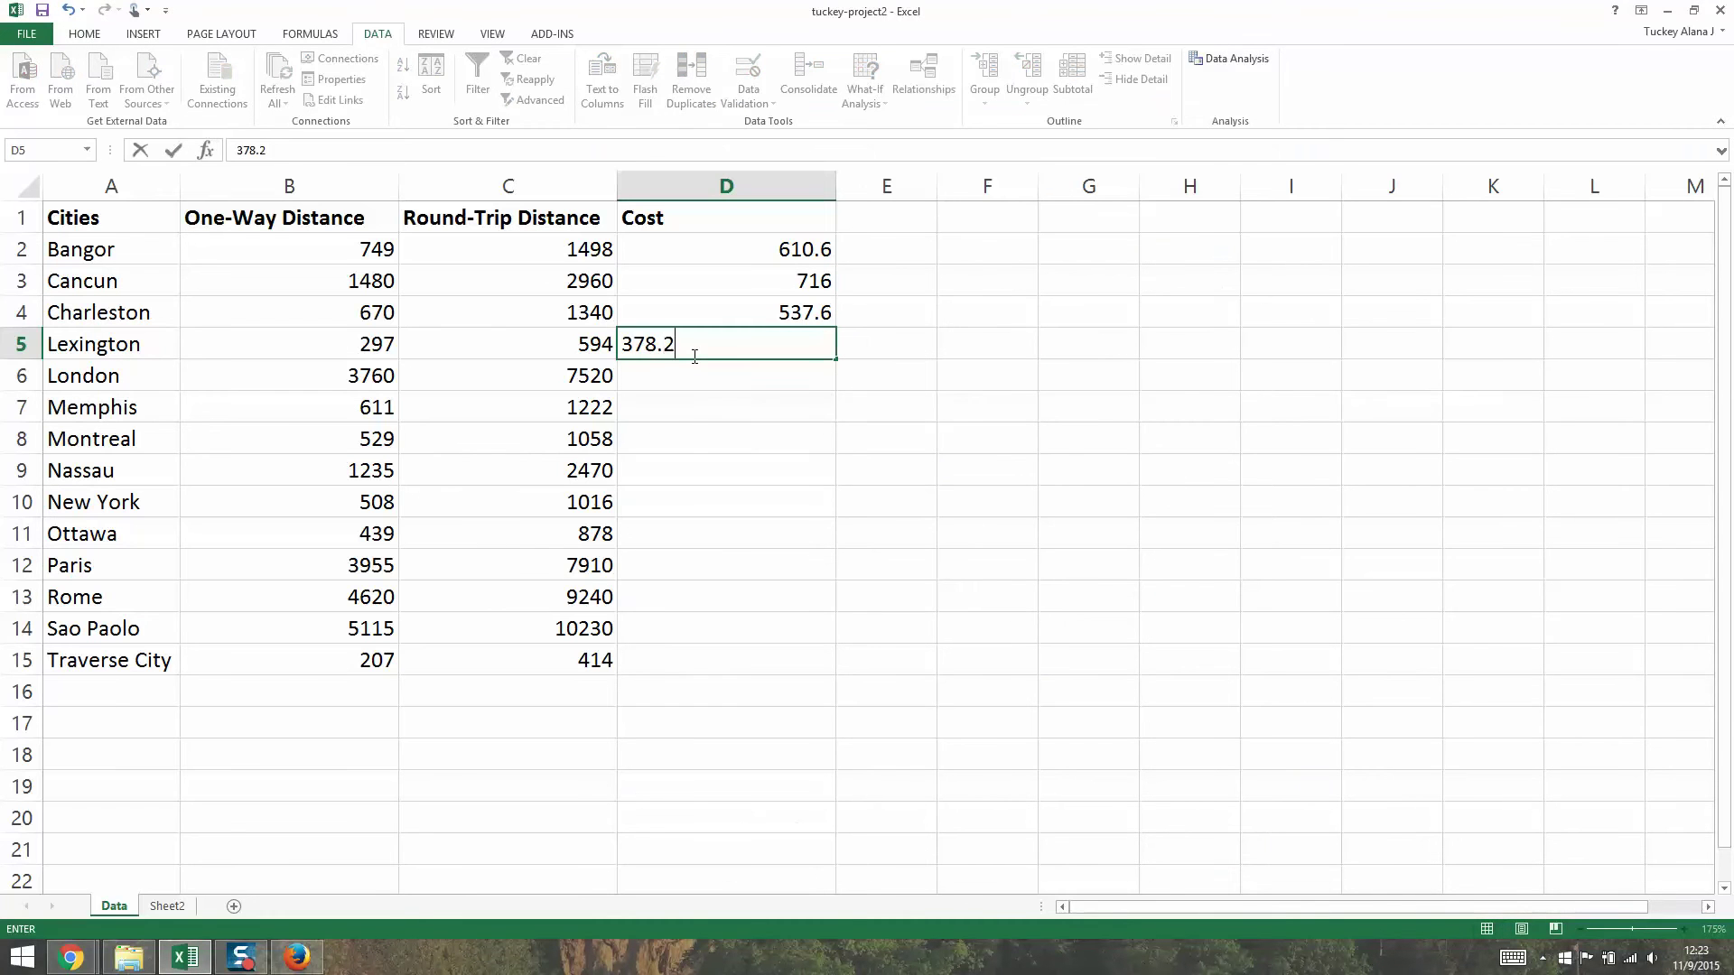
key("Return")
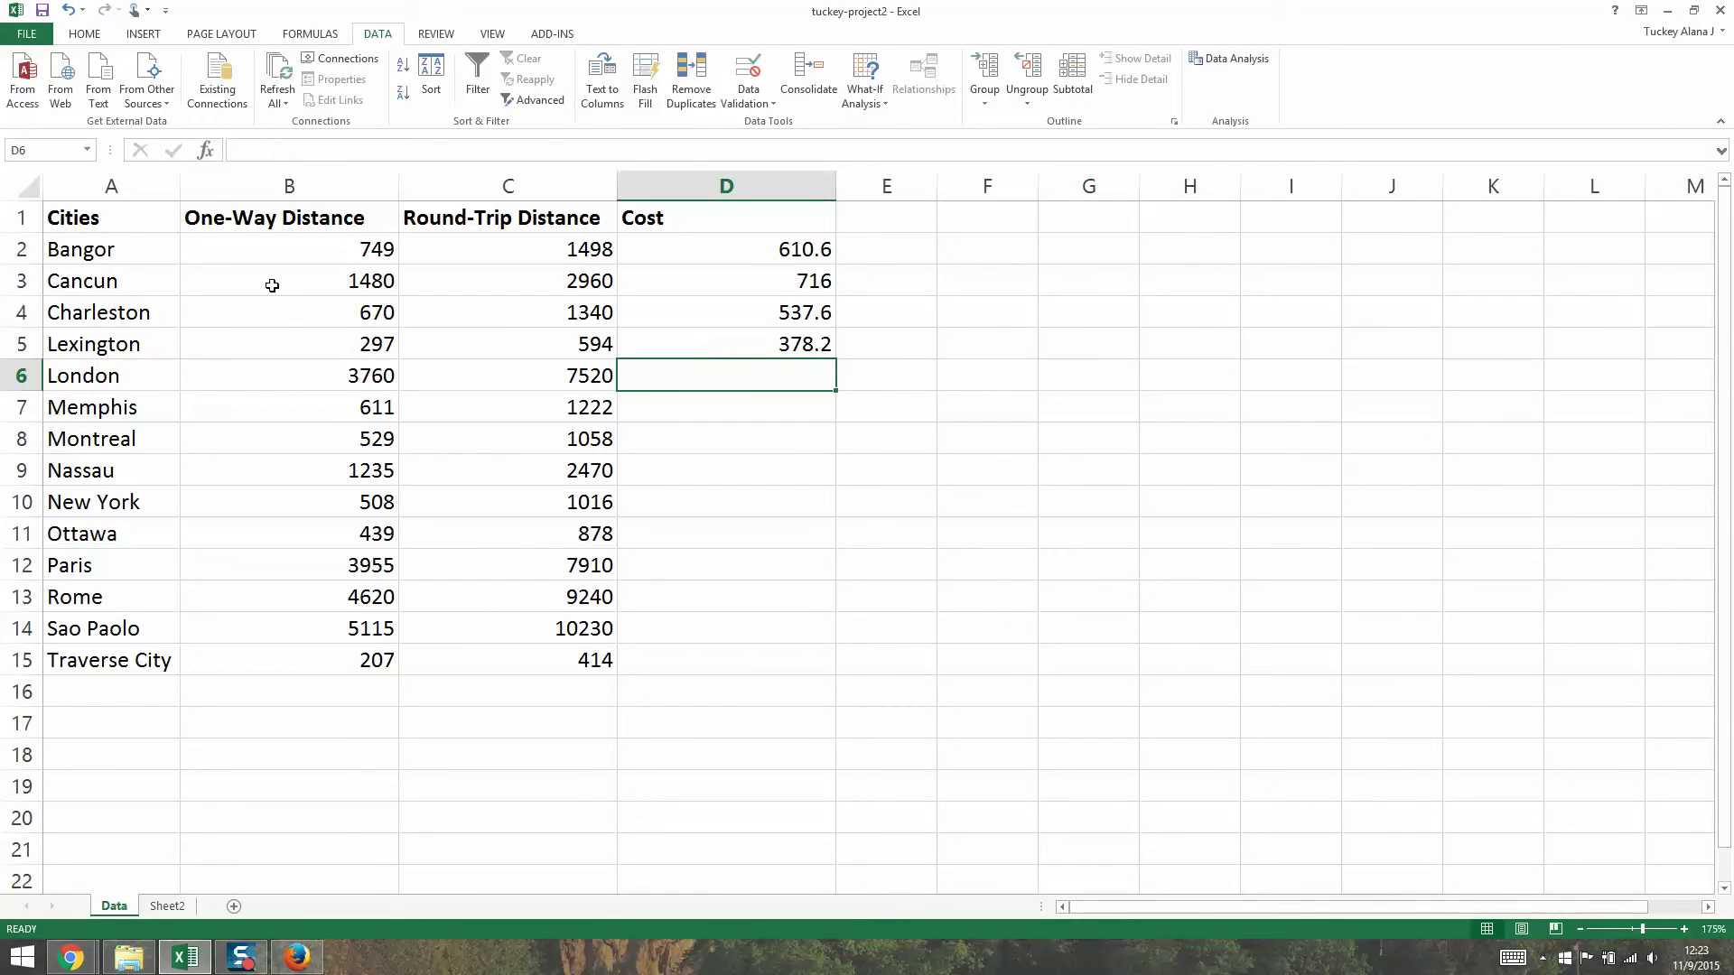
Save the workbook from the Quick Access Toolbar.
left_click(678, 249)
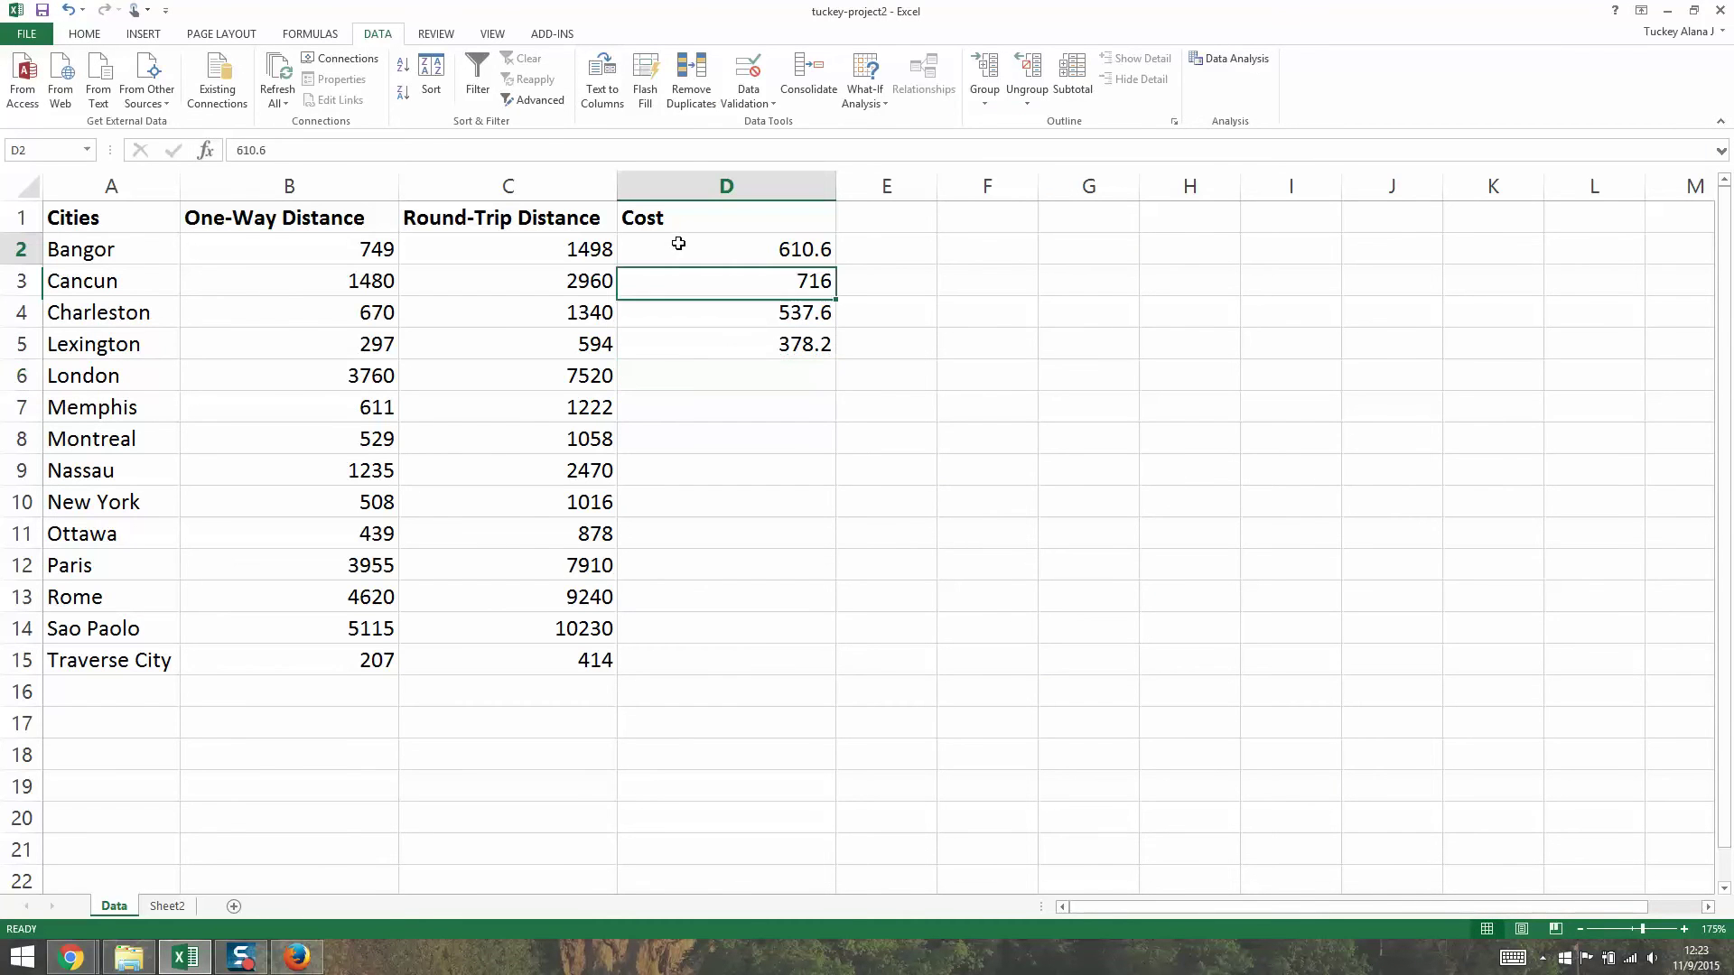
left_click(27, 33)
left_click(40, 39)
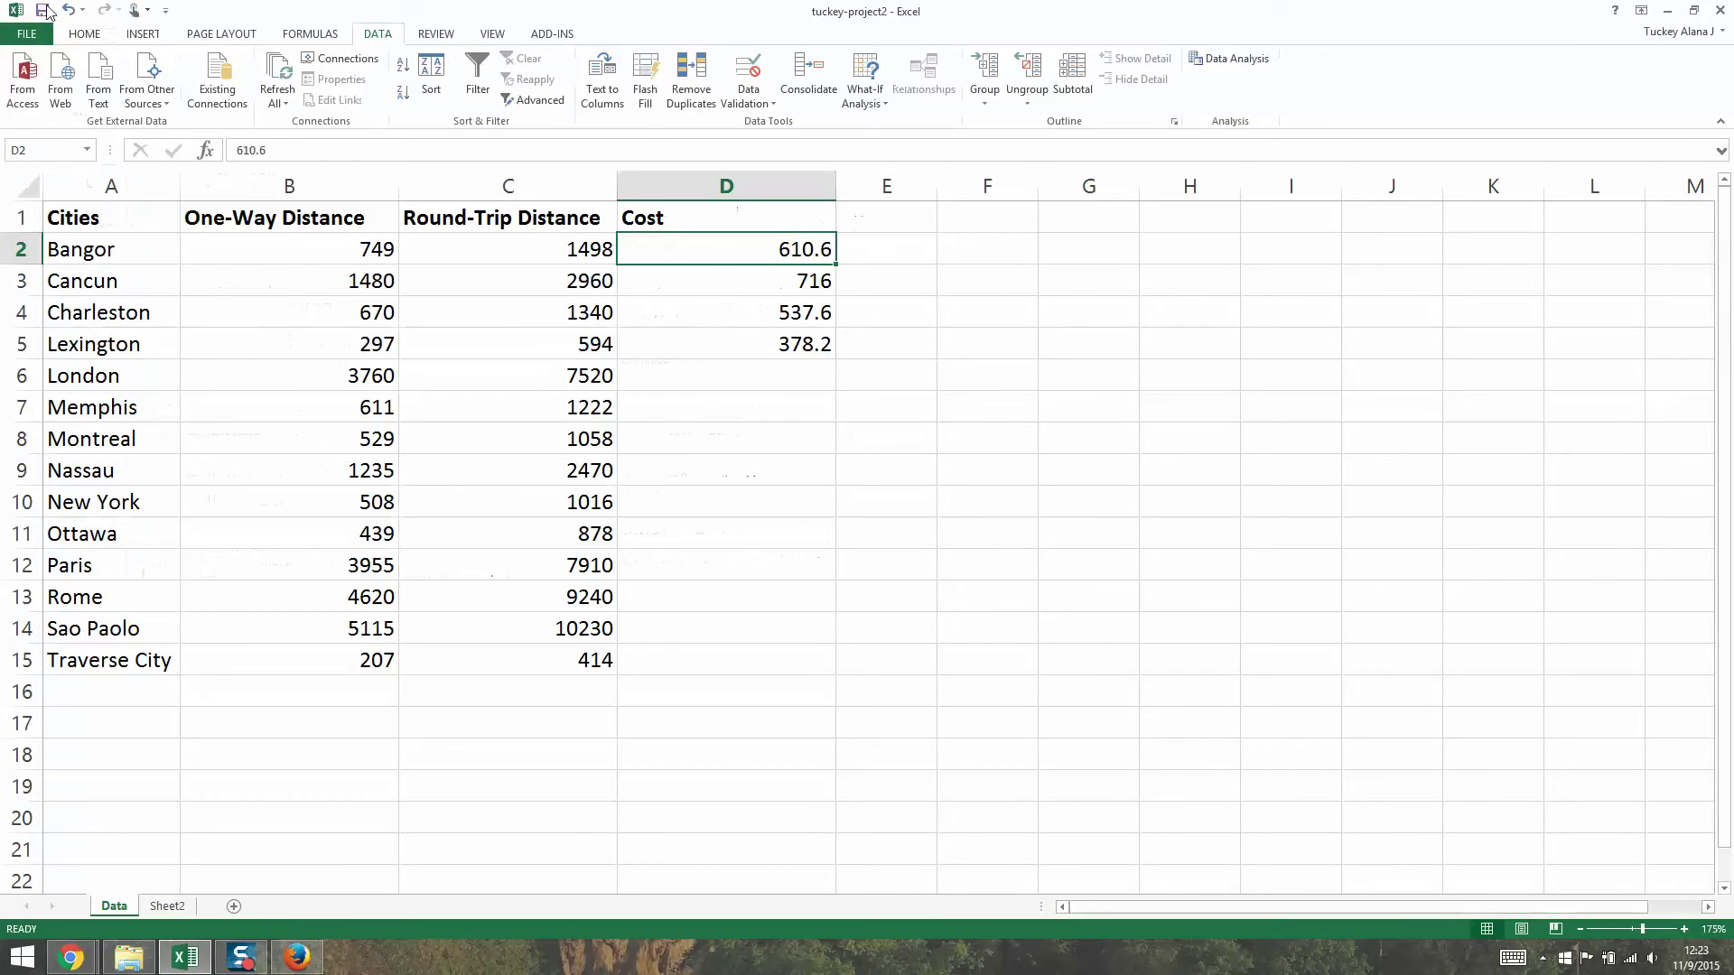
left_click(43, 13)
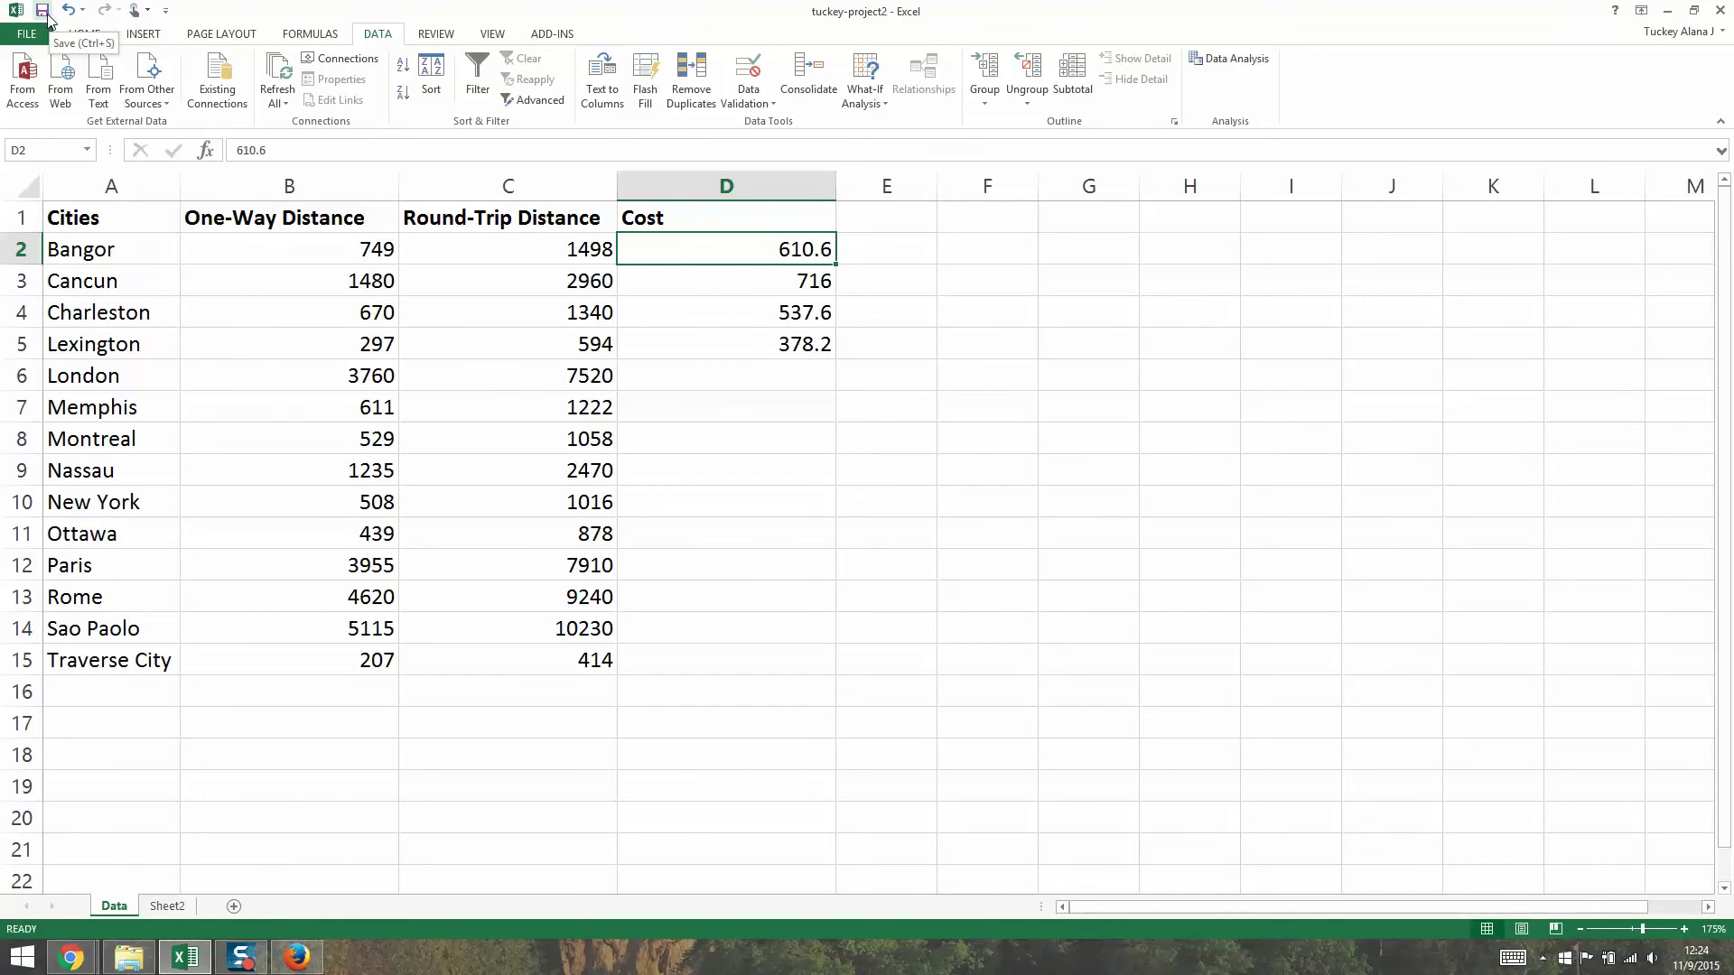
left_click(42, 12)
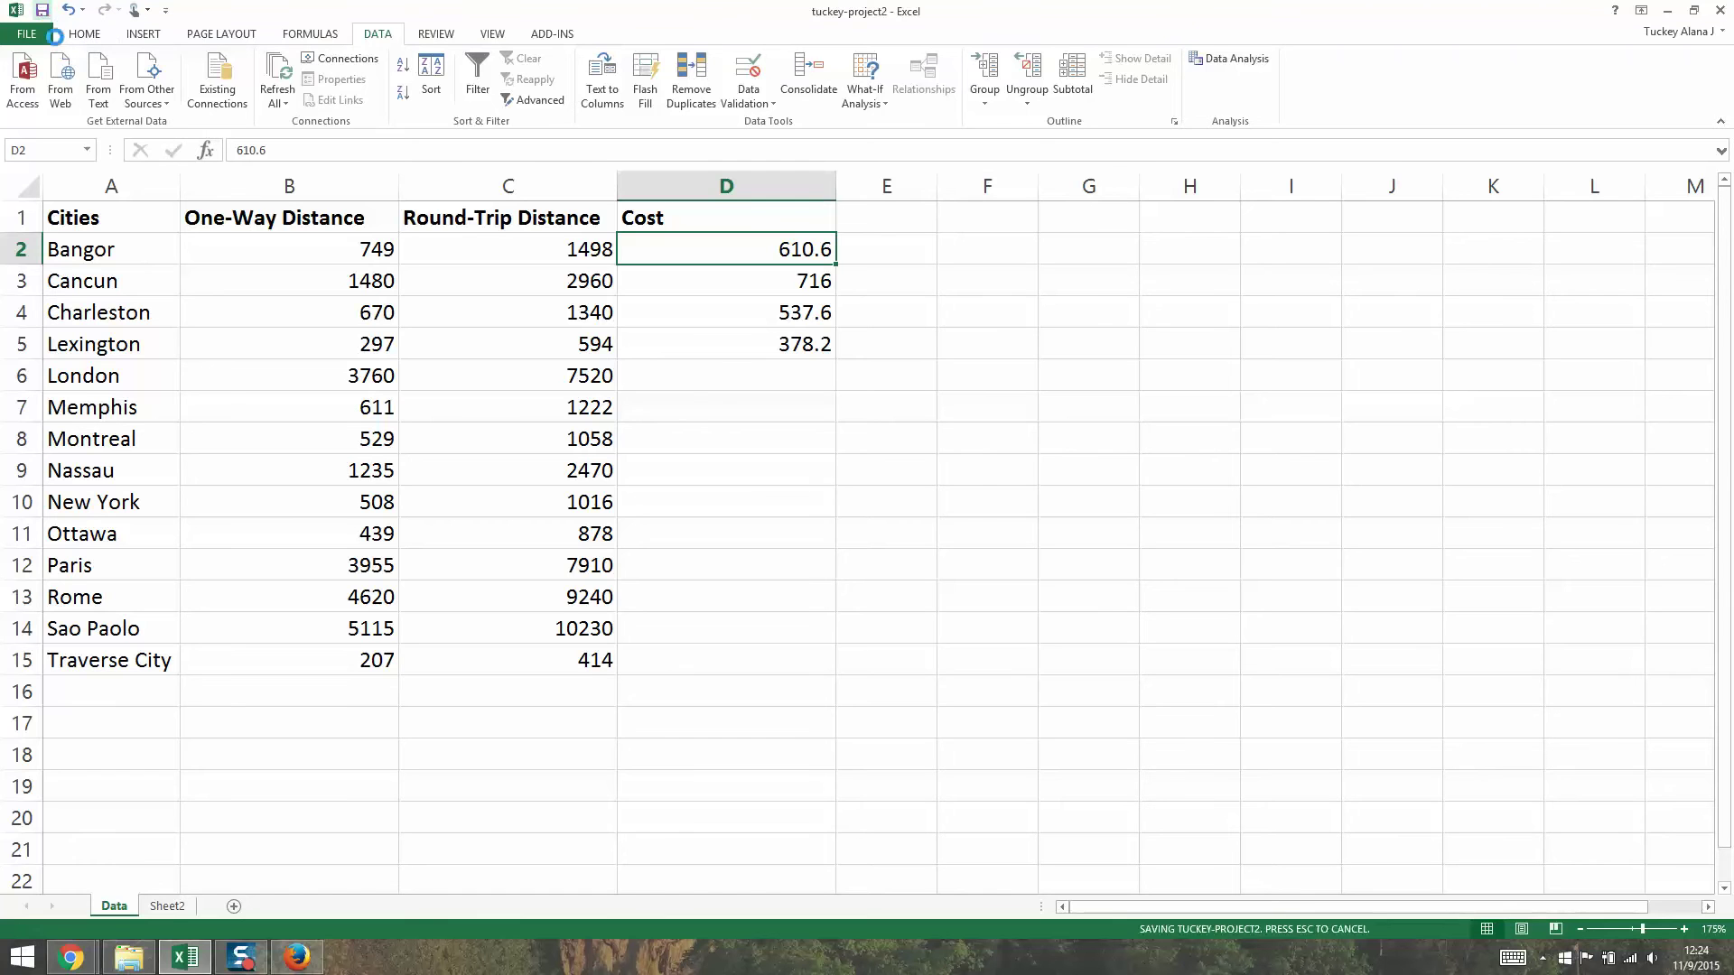
Select the empty cost cells D6 through D14.
left_click(251, 280)
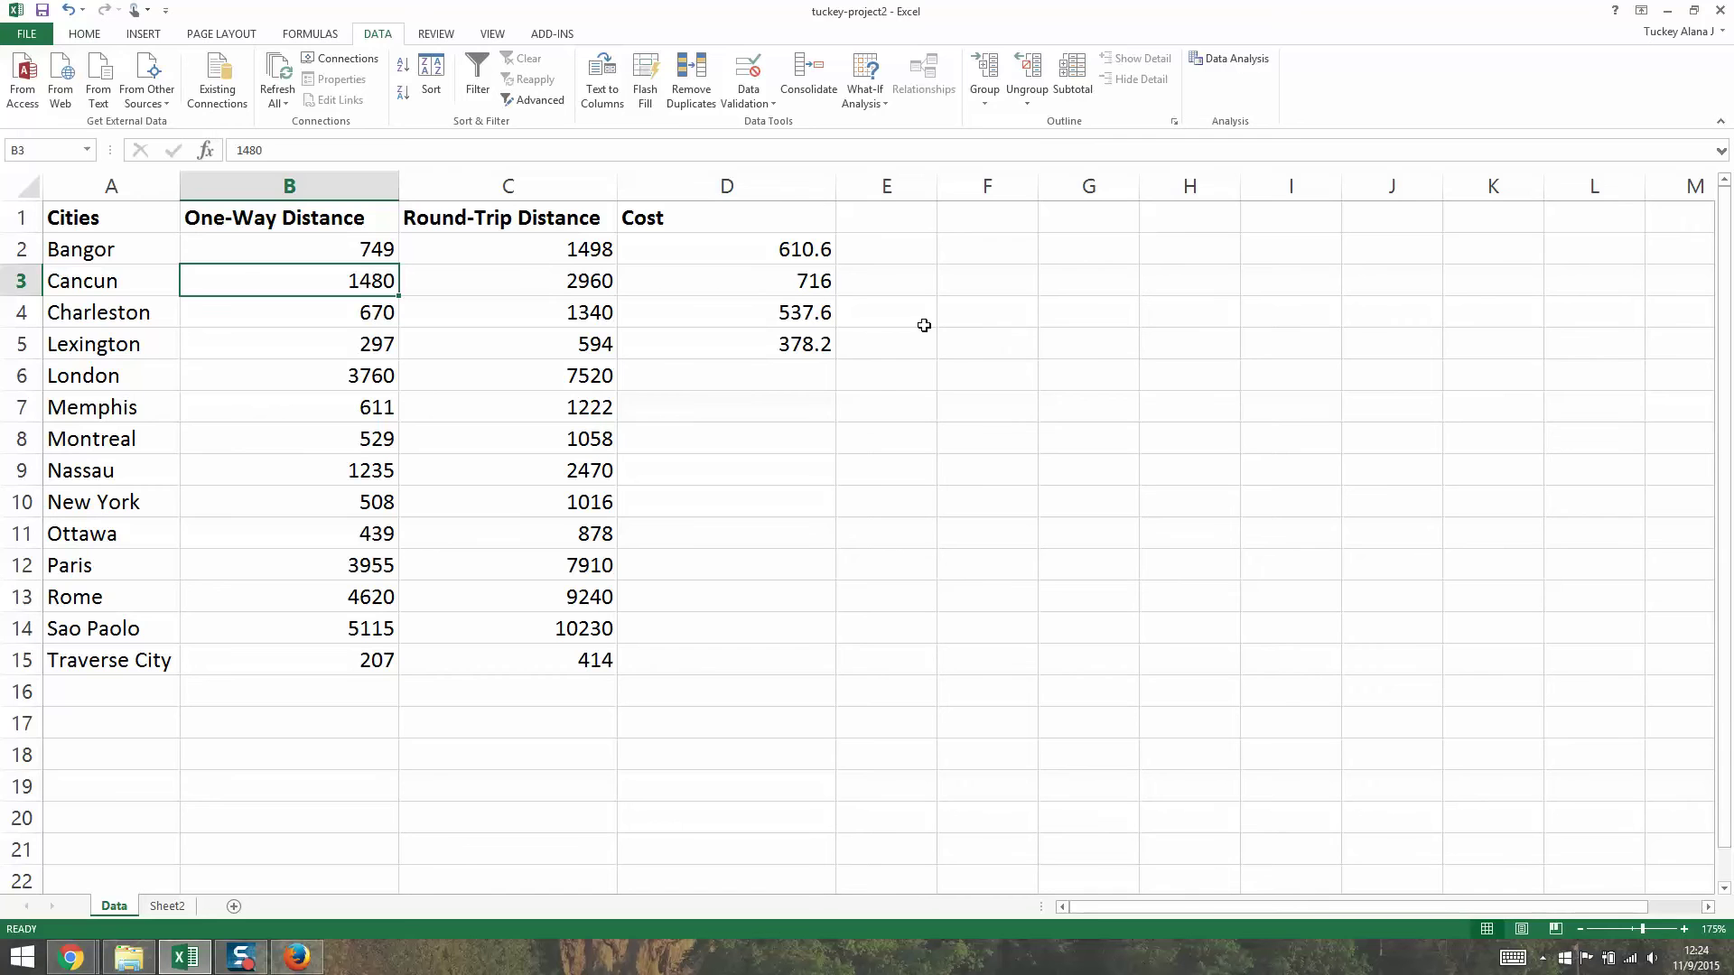
left_click(755, 398)
left_click(740, 367)
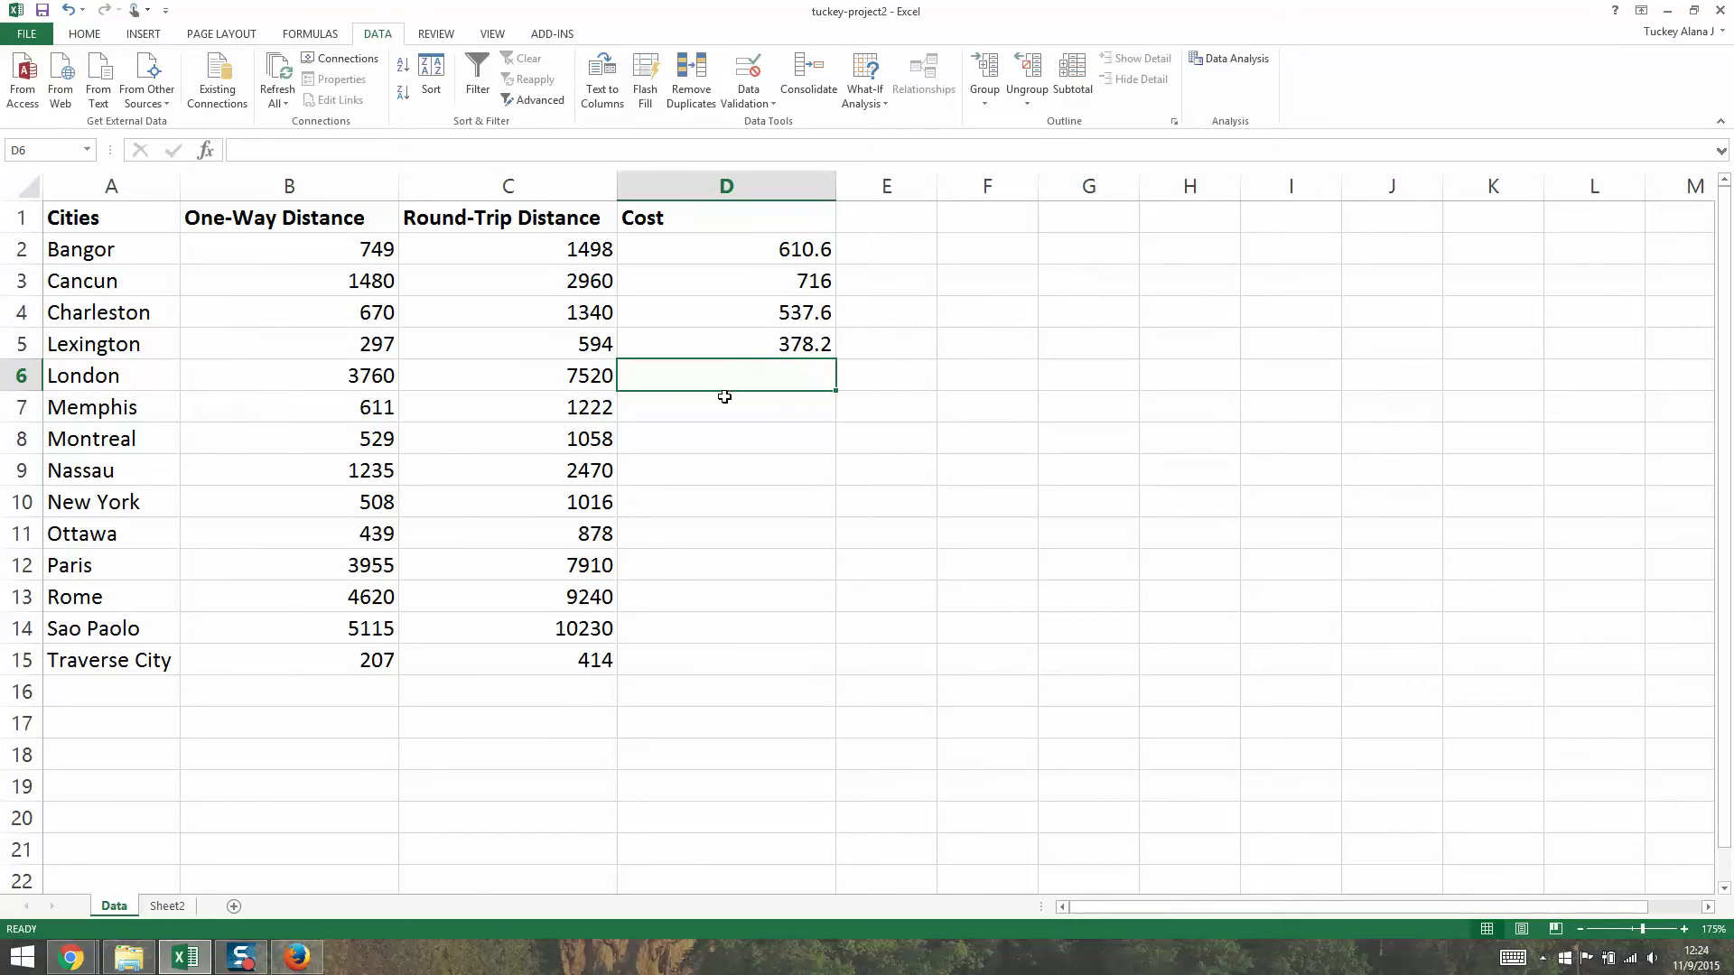
left_click(725, 397)
left_click(728, 380)
left_click(502, 434)
left_click(657, 374)
left_click(658, 660)
left_click_drag(694, 371, 679, 652)
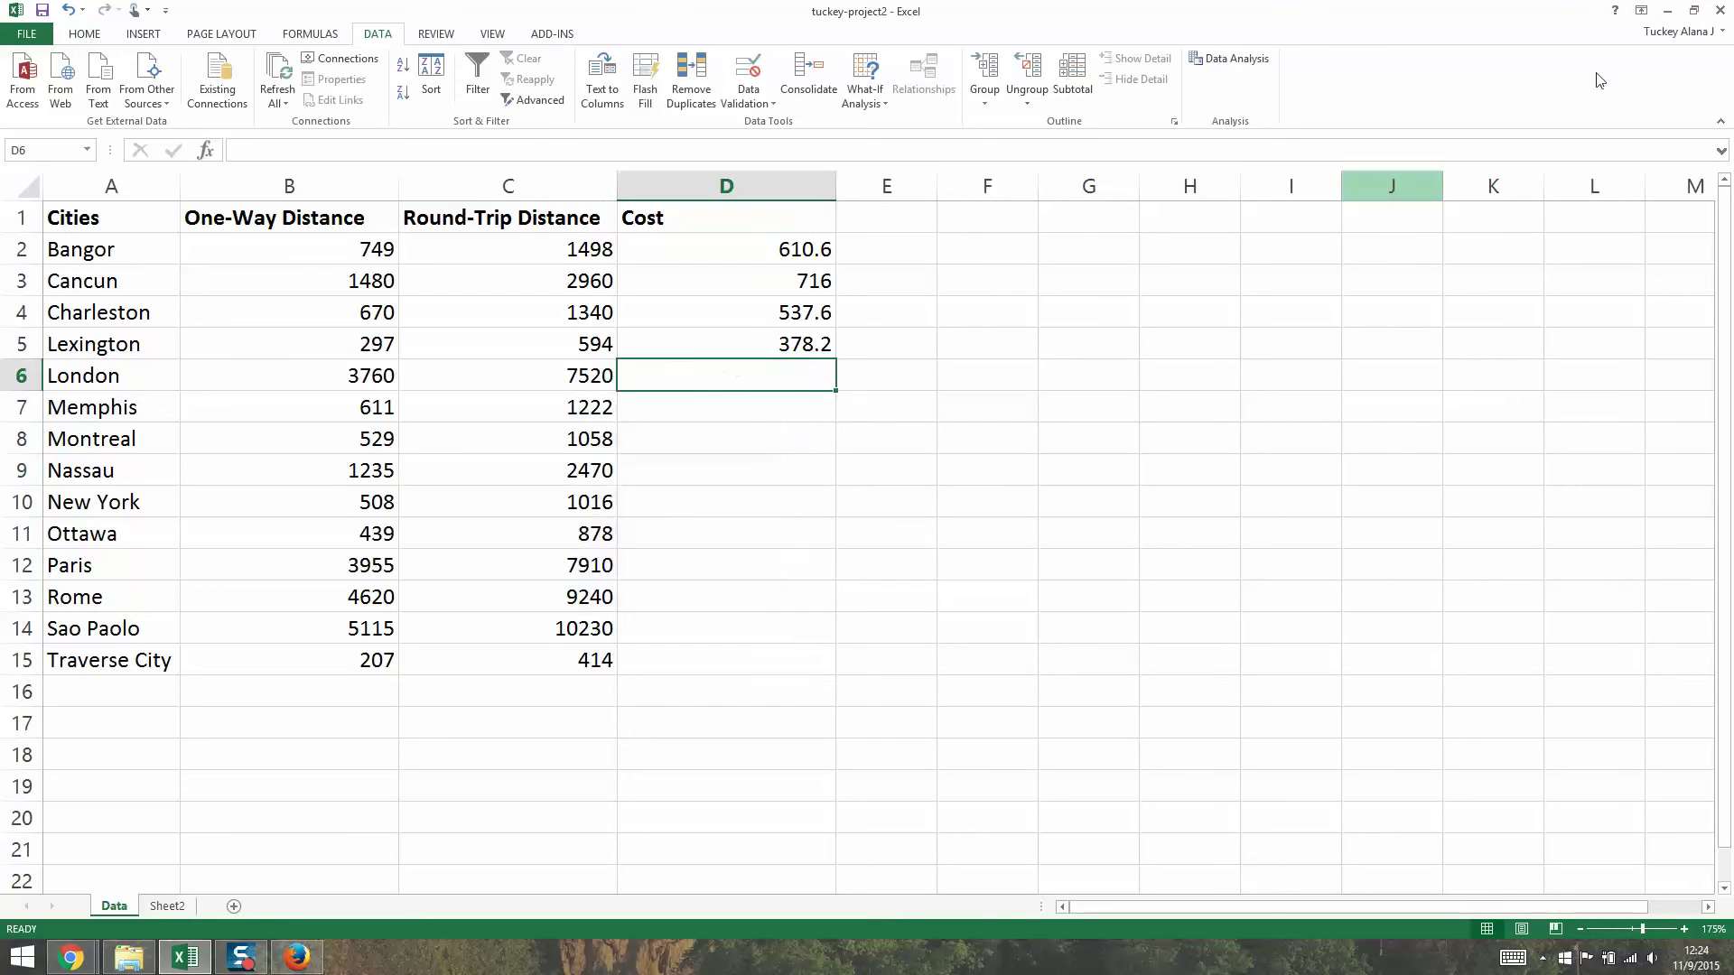
Check page 3 of Detroit's destinations on the Delta route map.
left_click(1667, 10)
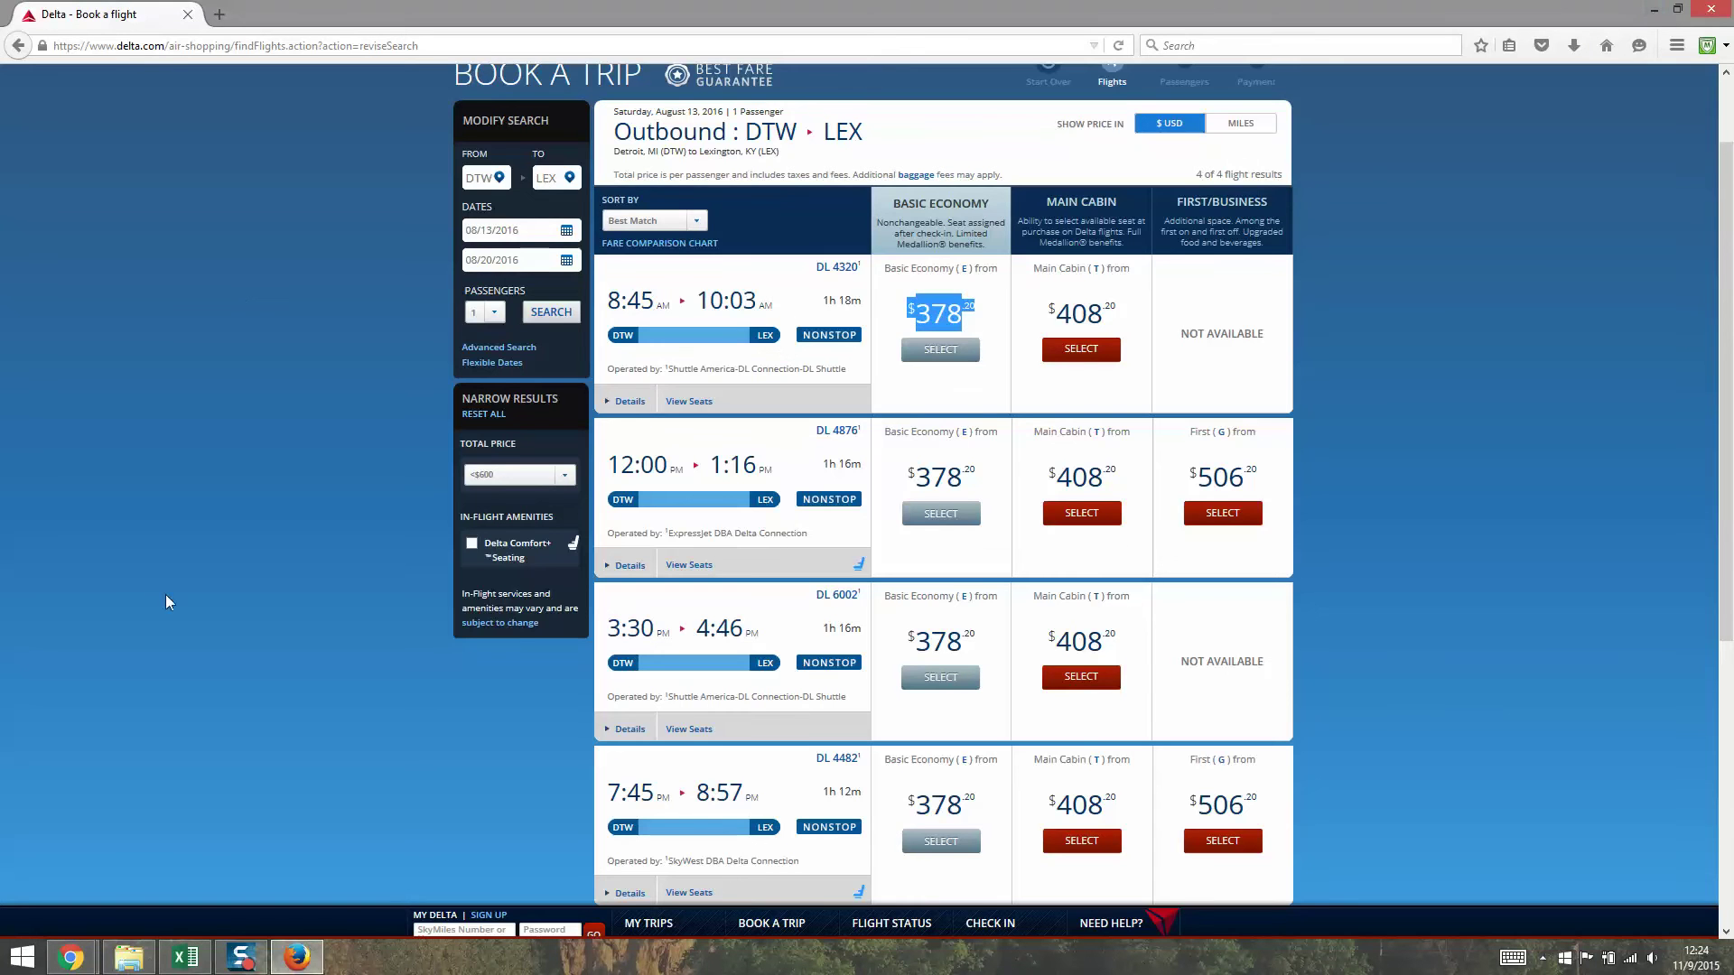
mouse_move(71, 957)
left_click(316, 845)
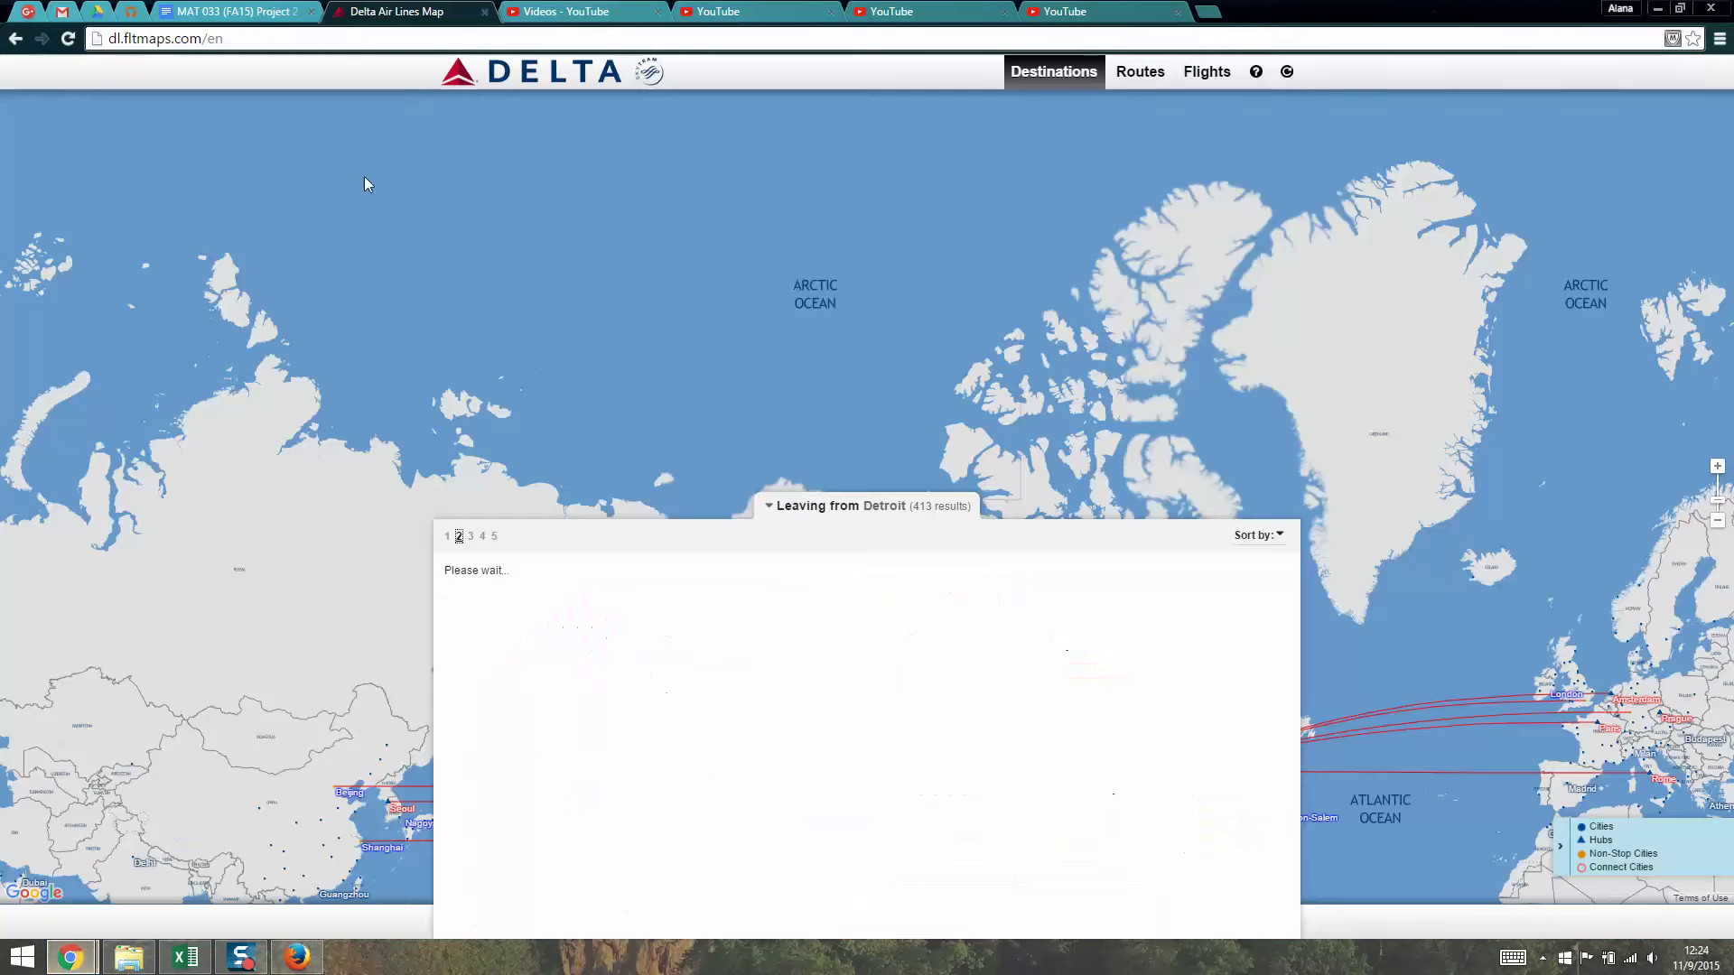
left_click(471, 536)
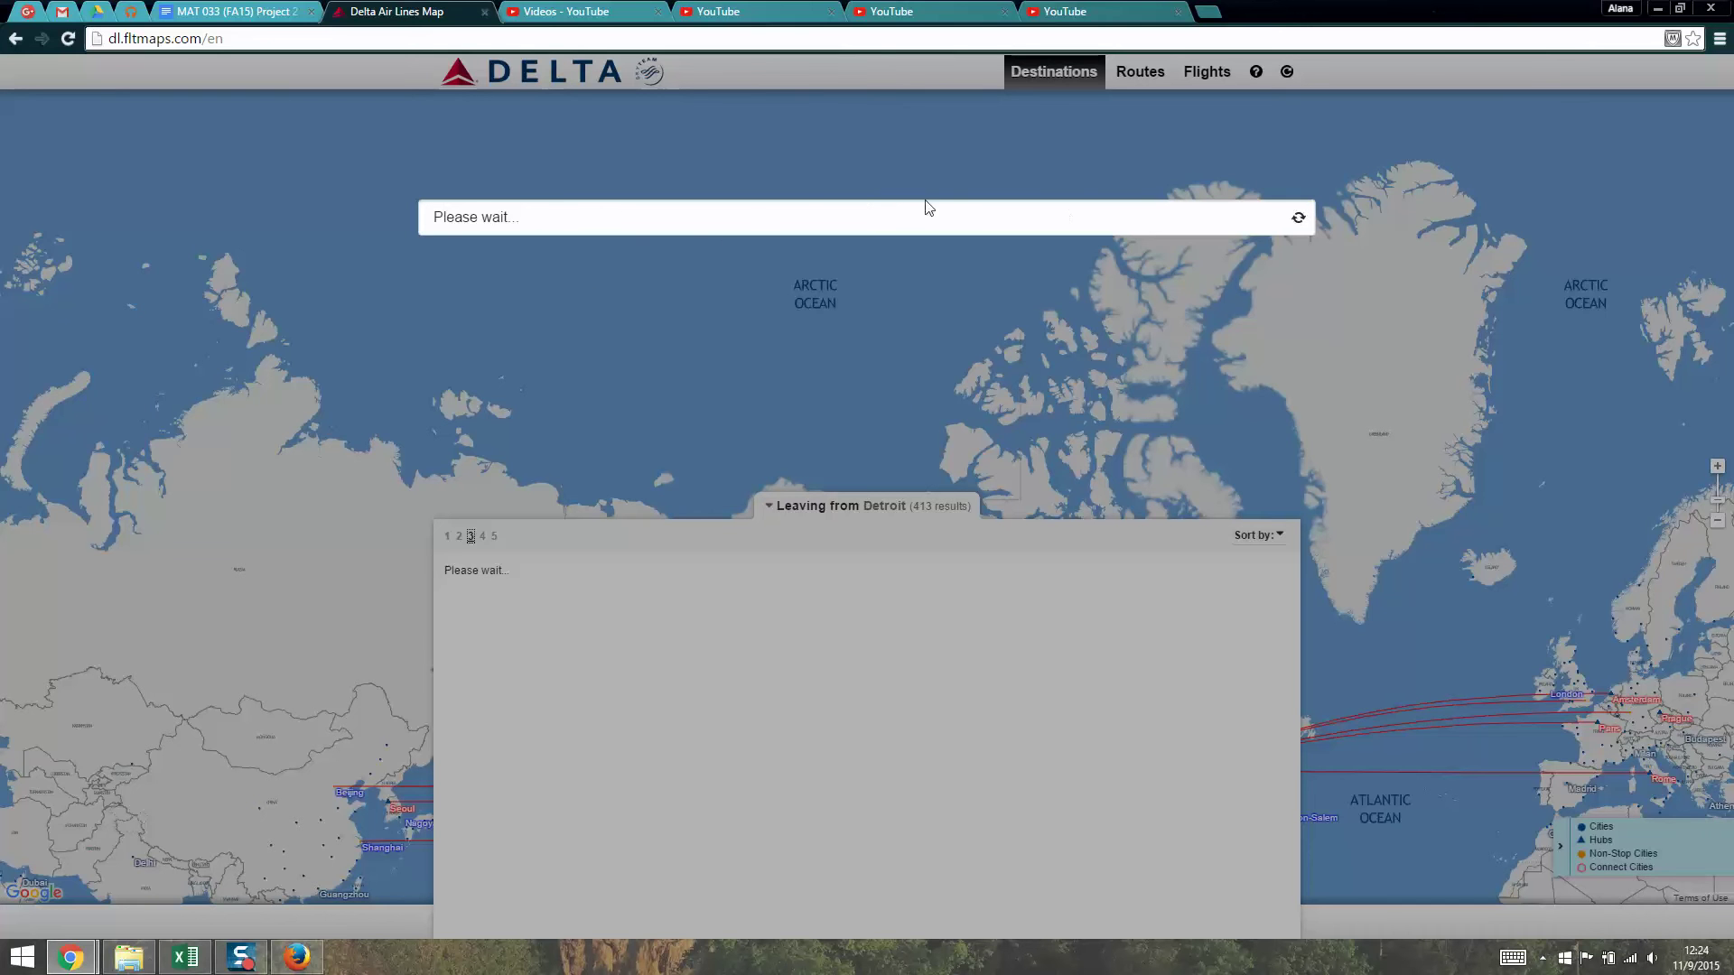
left_click(296, 958)
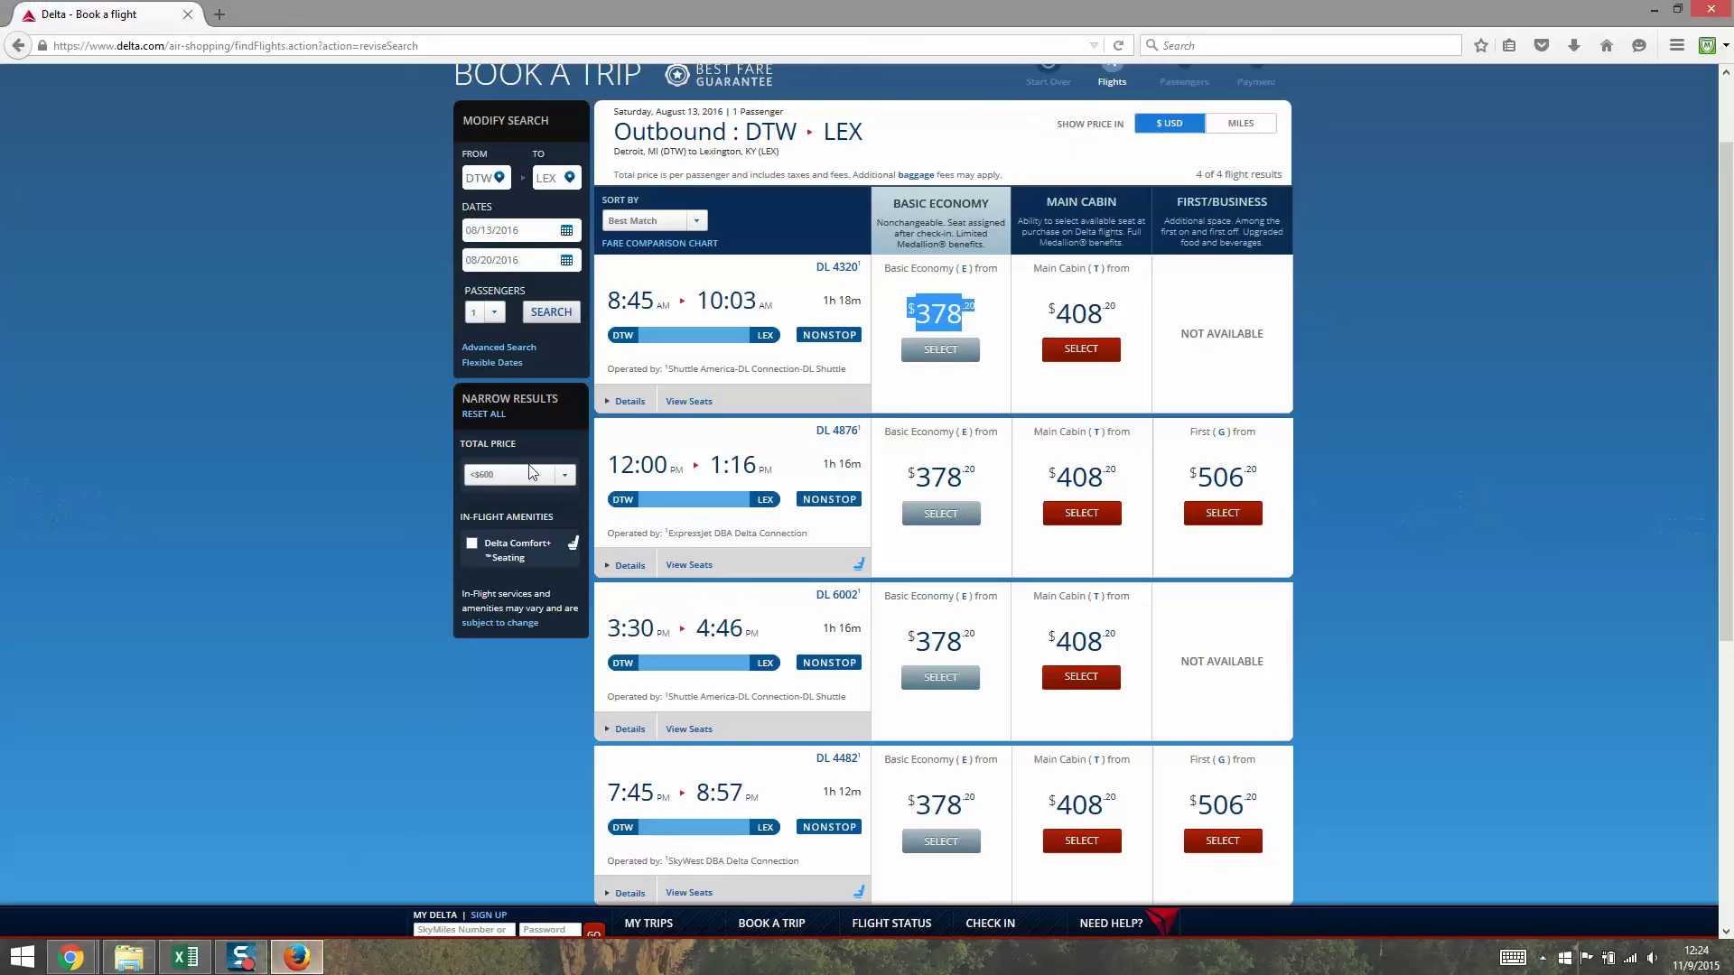
Replace the LEX destination with 'Londo' and browse the airport lookup alphabetically.
left_click(549, 178)
type("Lond")
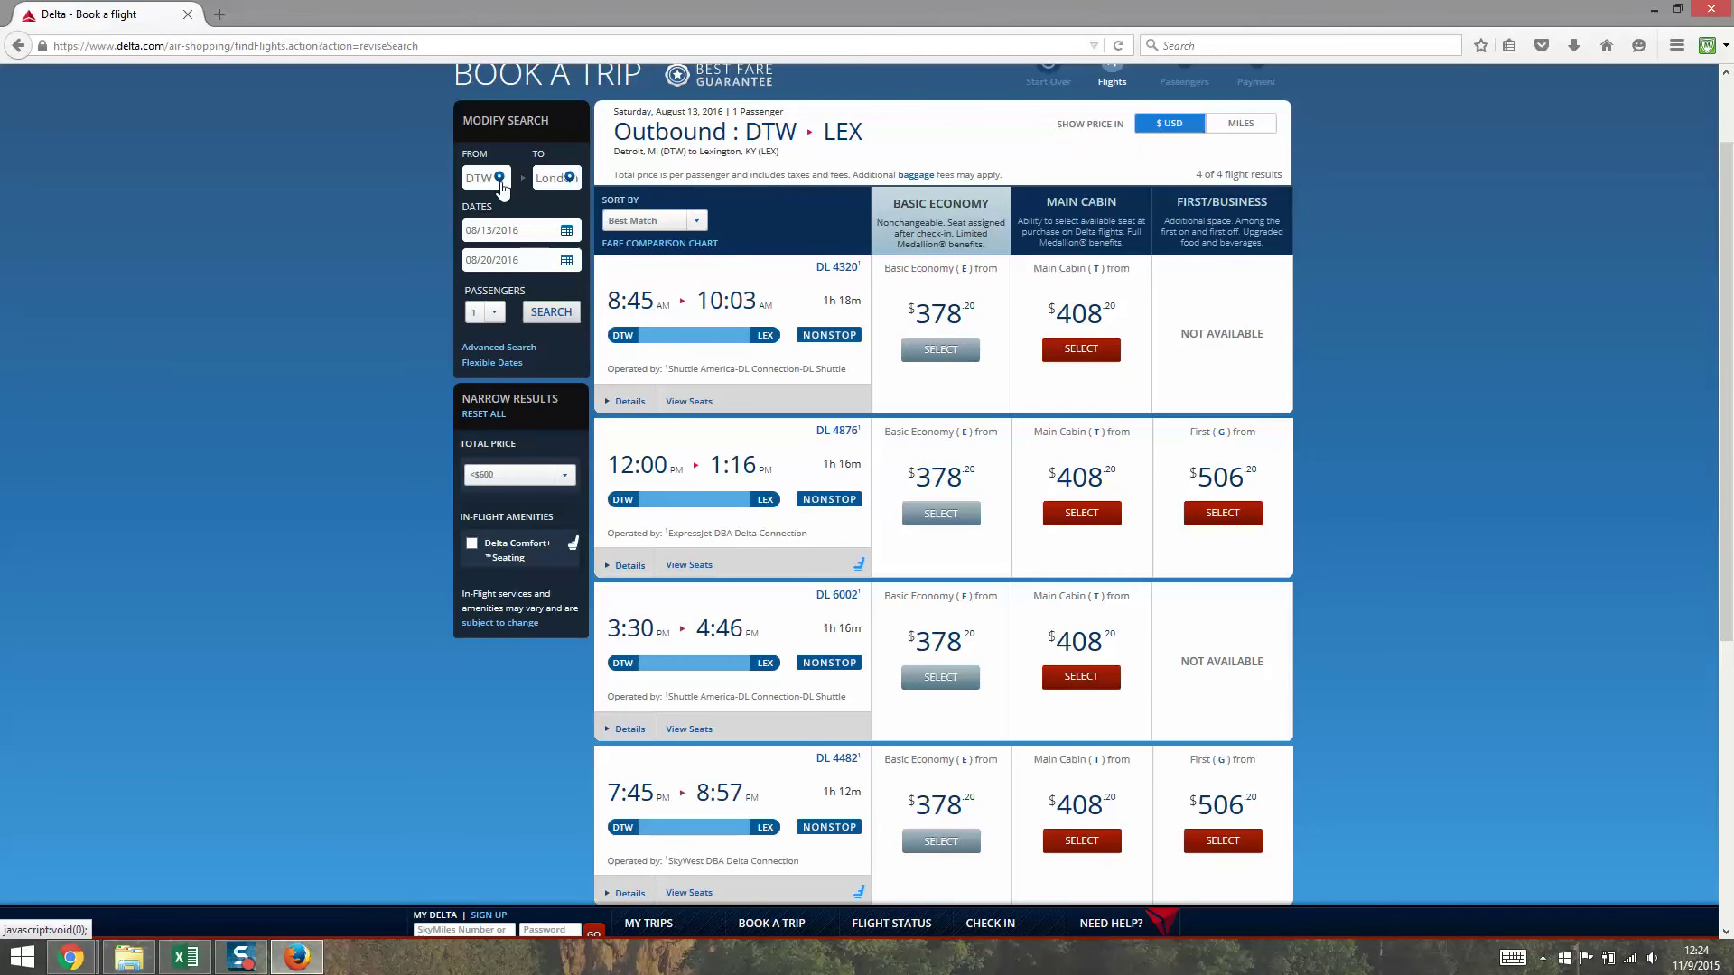
type("o")
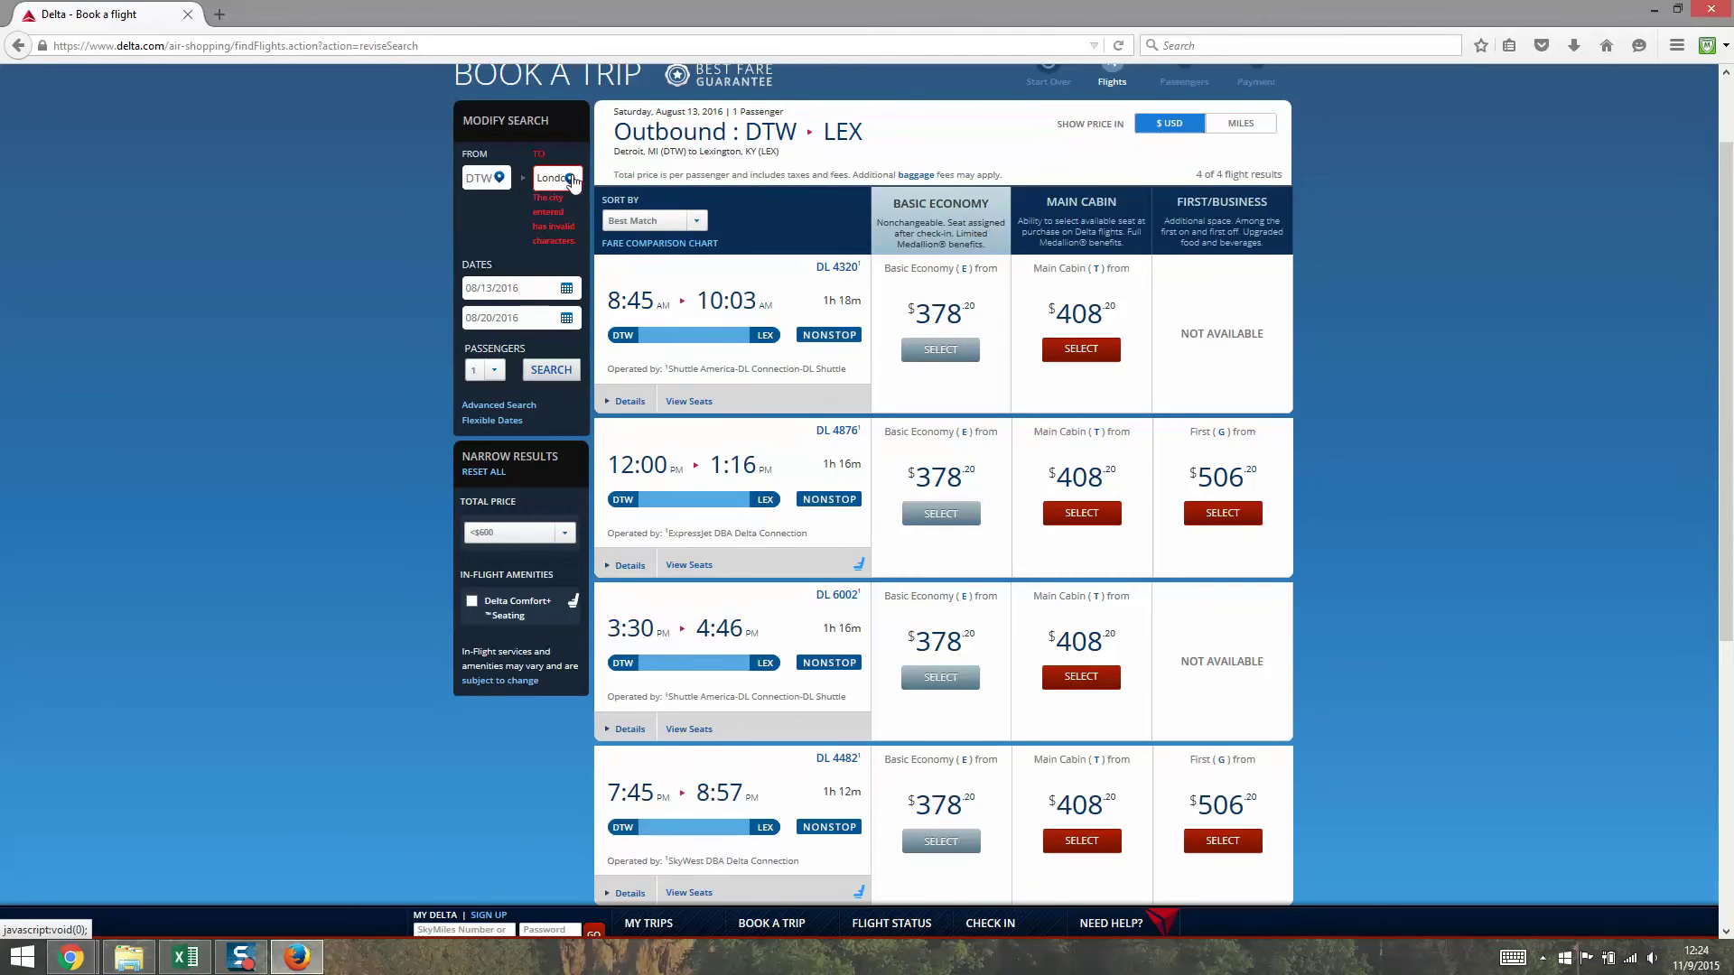
left_click(570, 179)
left_click(620, 268)
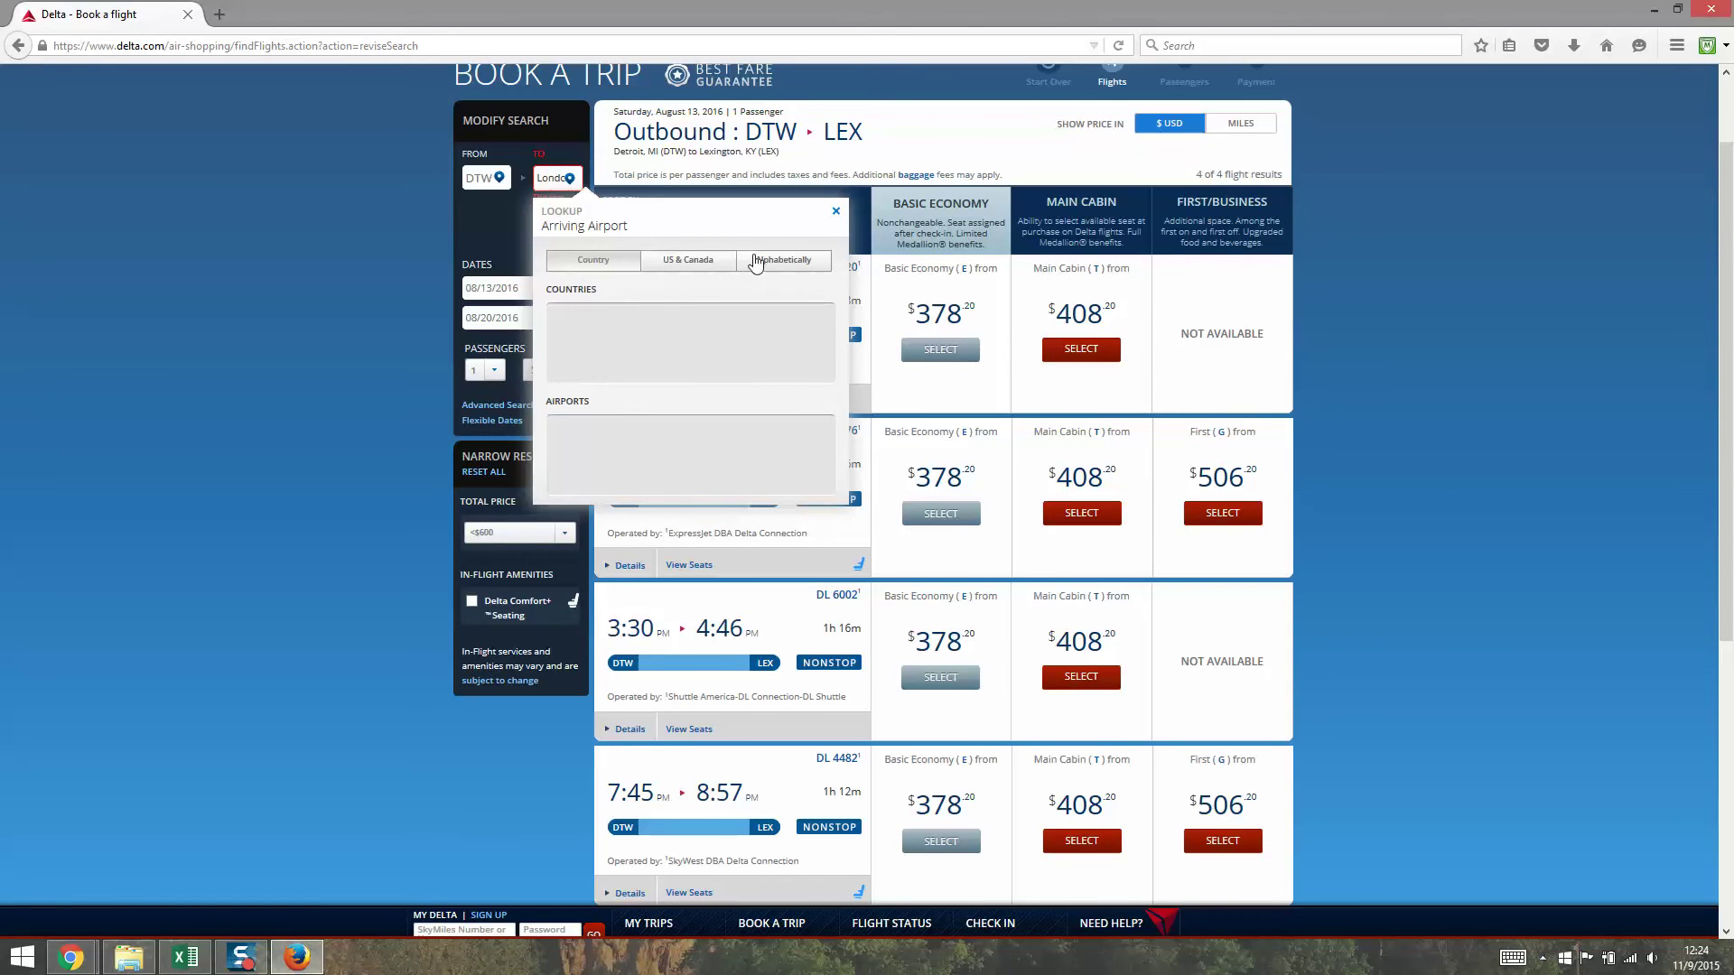
left_click(784, 261)
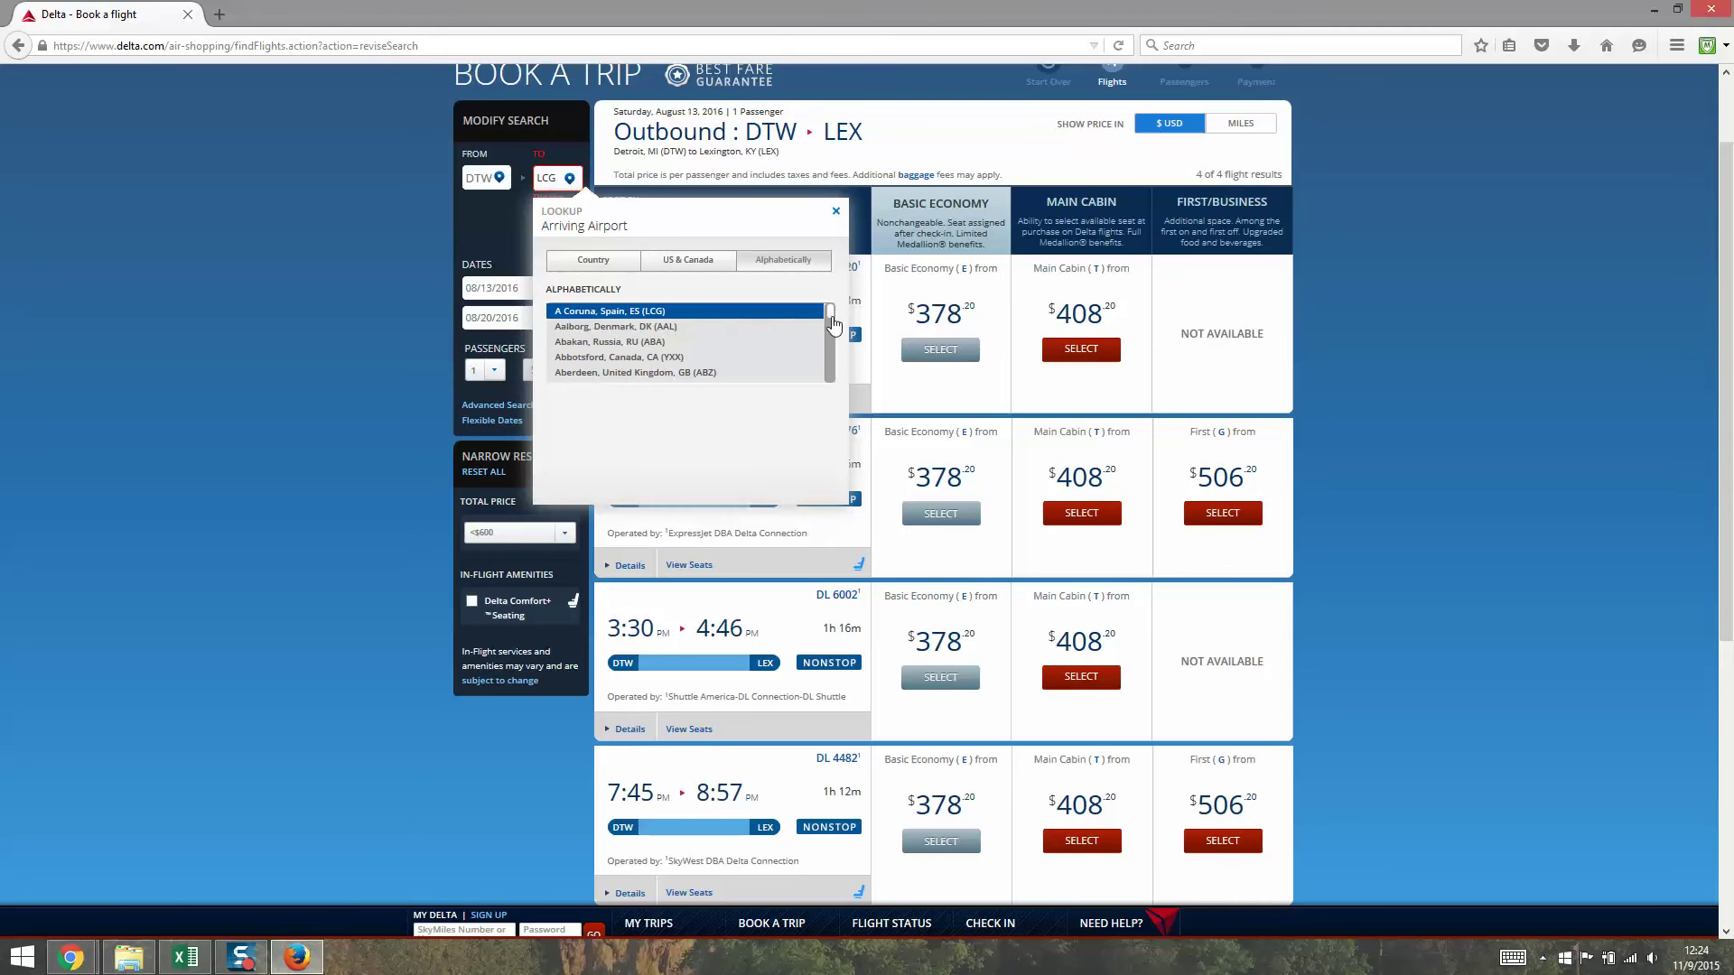
mouse_move(830, 316)
left_mouse_down()
mouse_move(830, 372)
mouse_move(832, 330)
mouse_move(833, 345)
left_mouse_up()
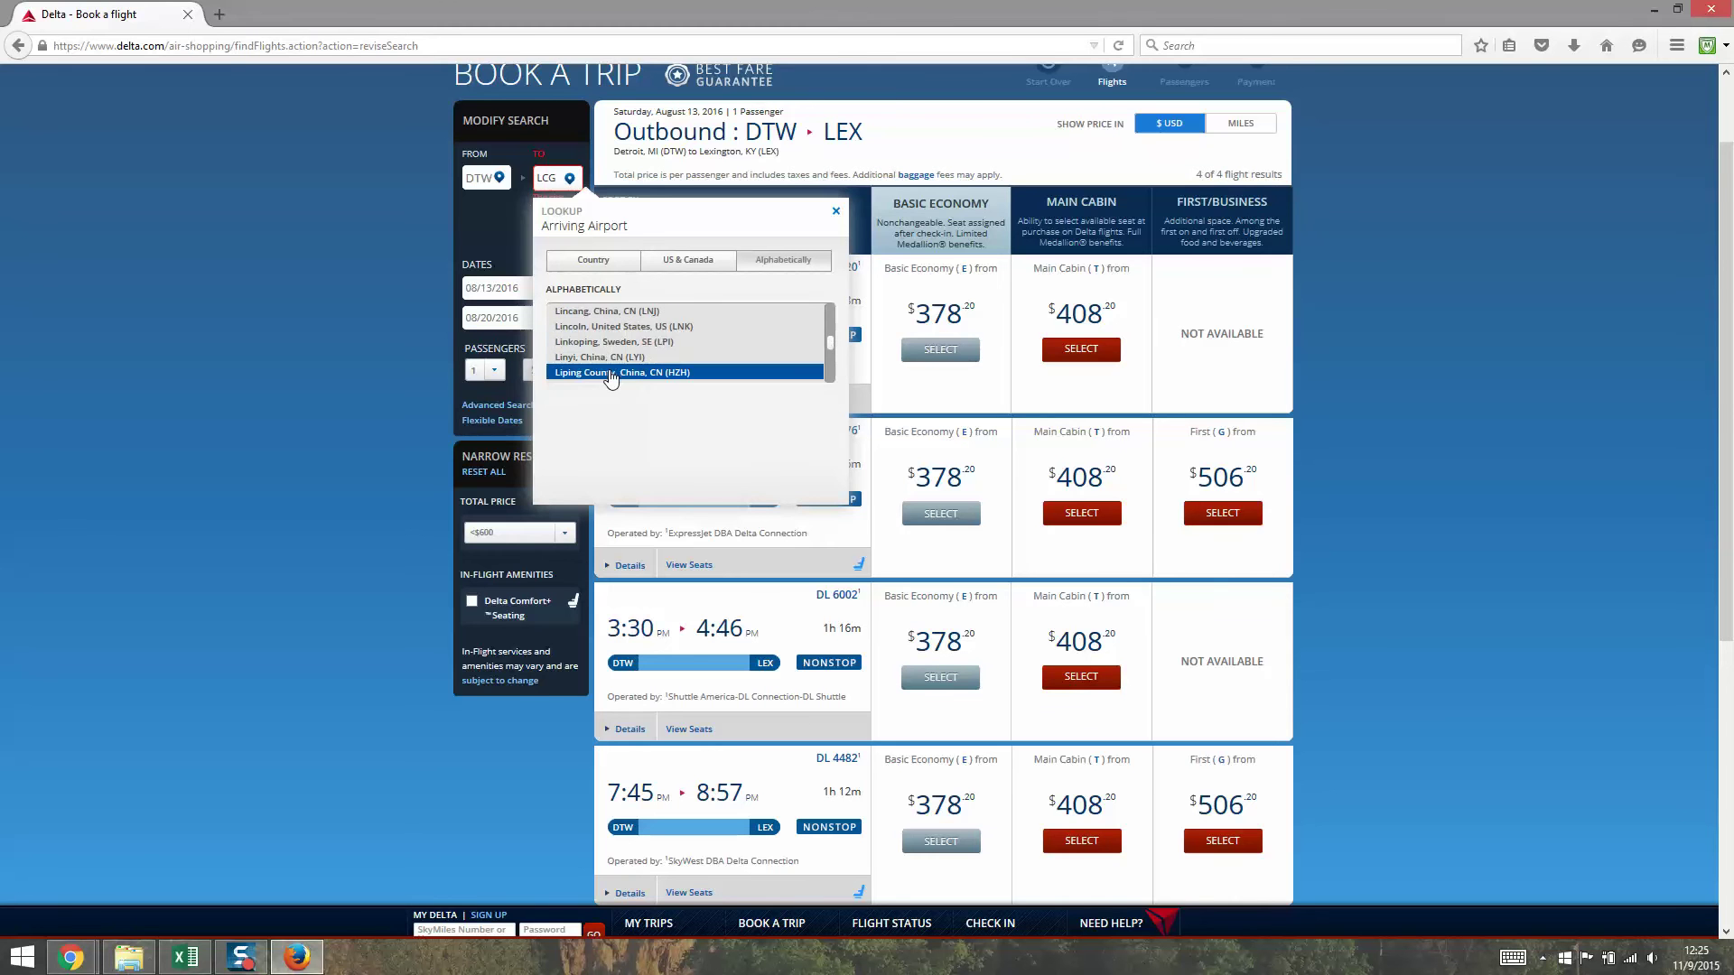
scroll(610, 378, "down", 3)
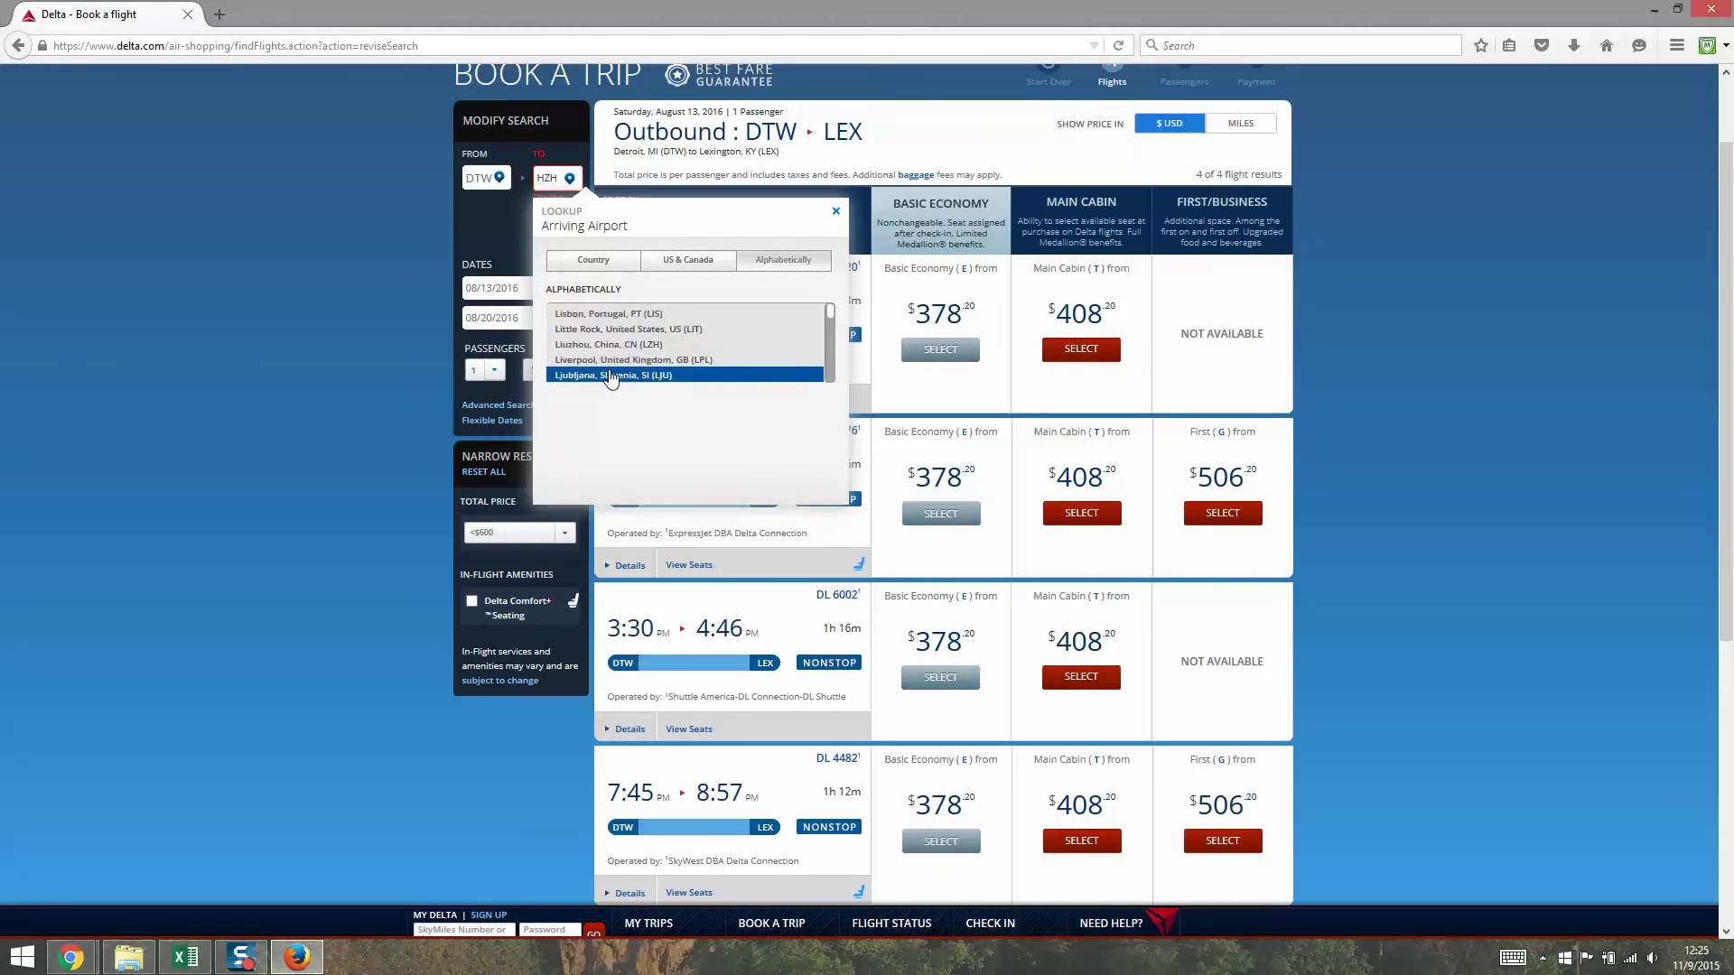
scroll(611, 377, "down", 2)
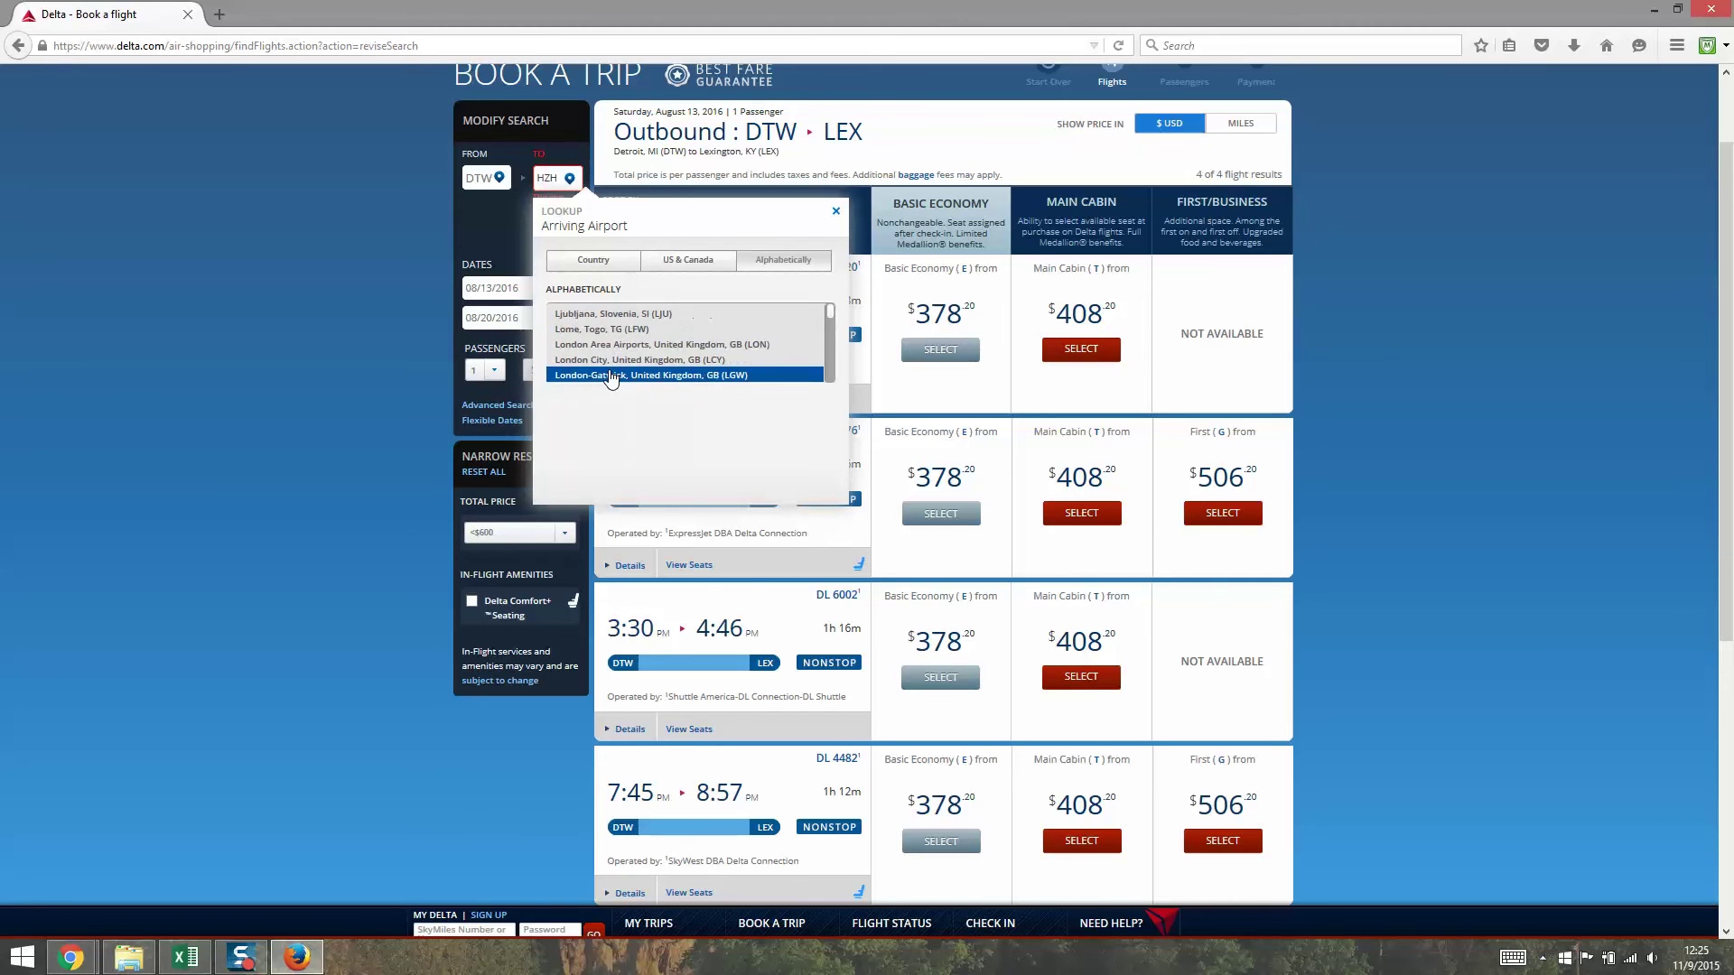
scroll(610, 378, "down", 1)
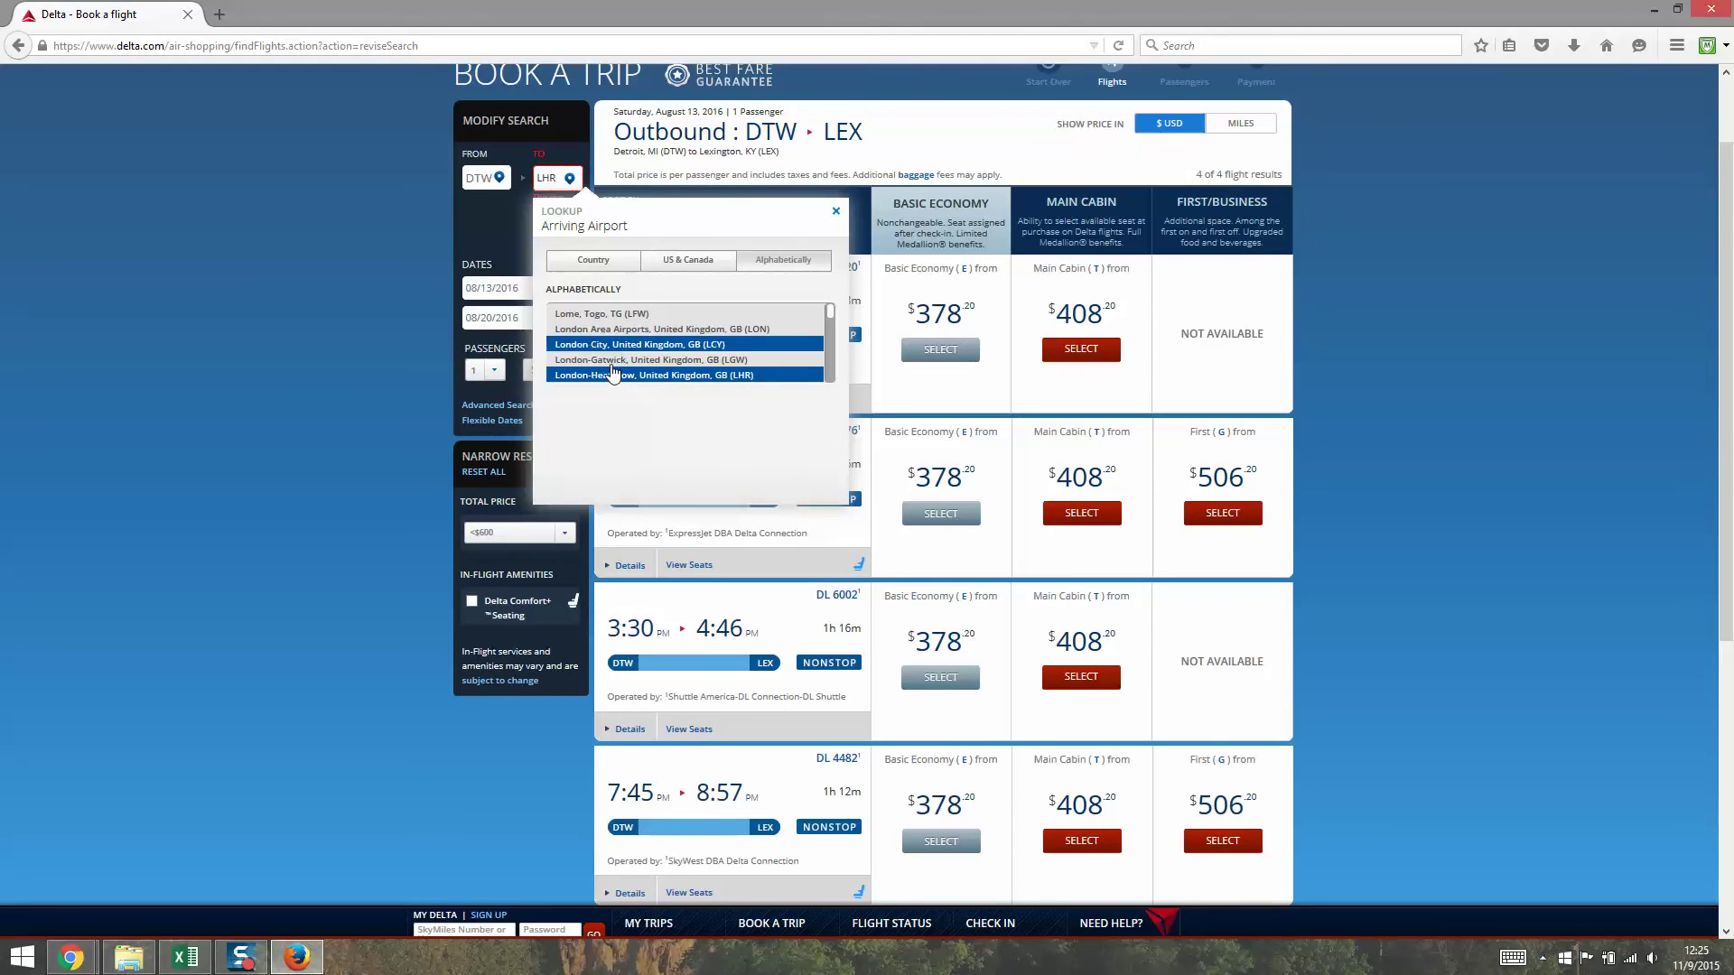
Choose London Area Airports (LON) as the destination and search flights.
double_click(662, 376)
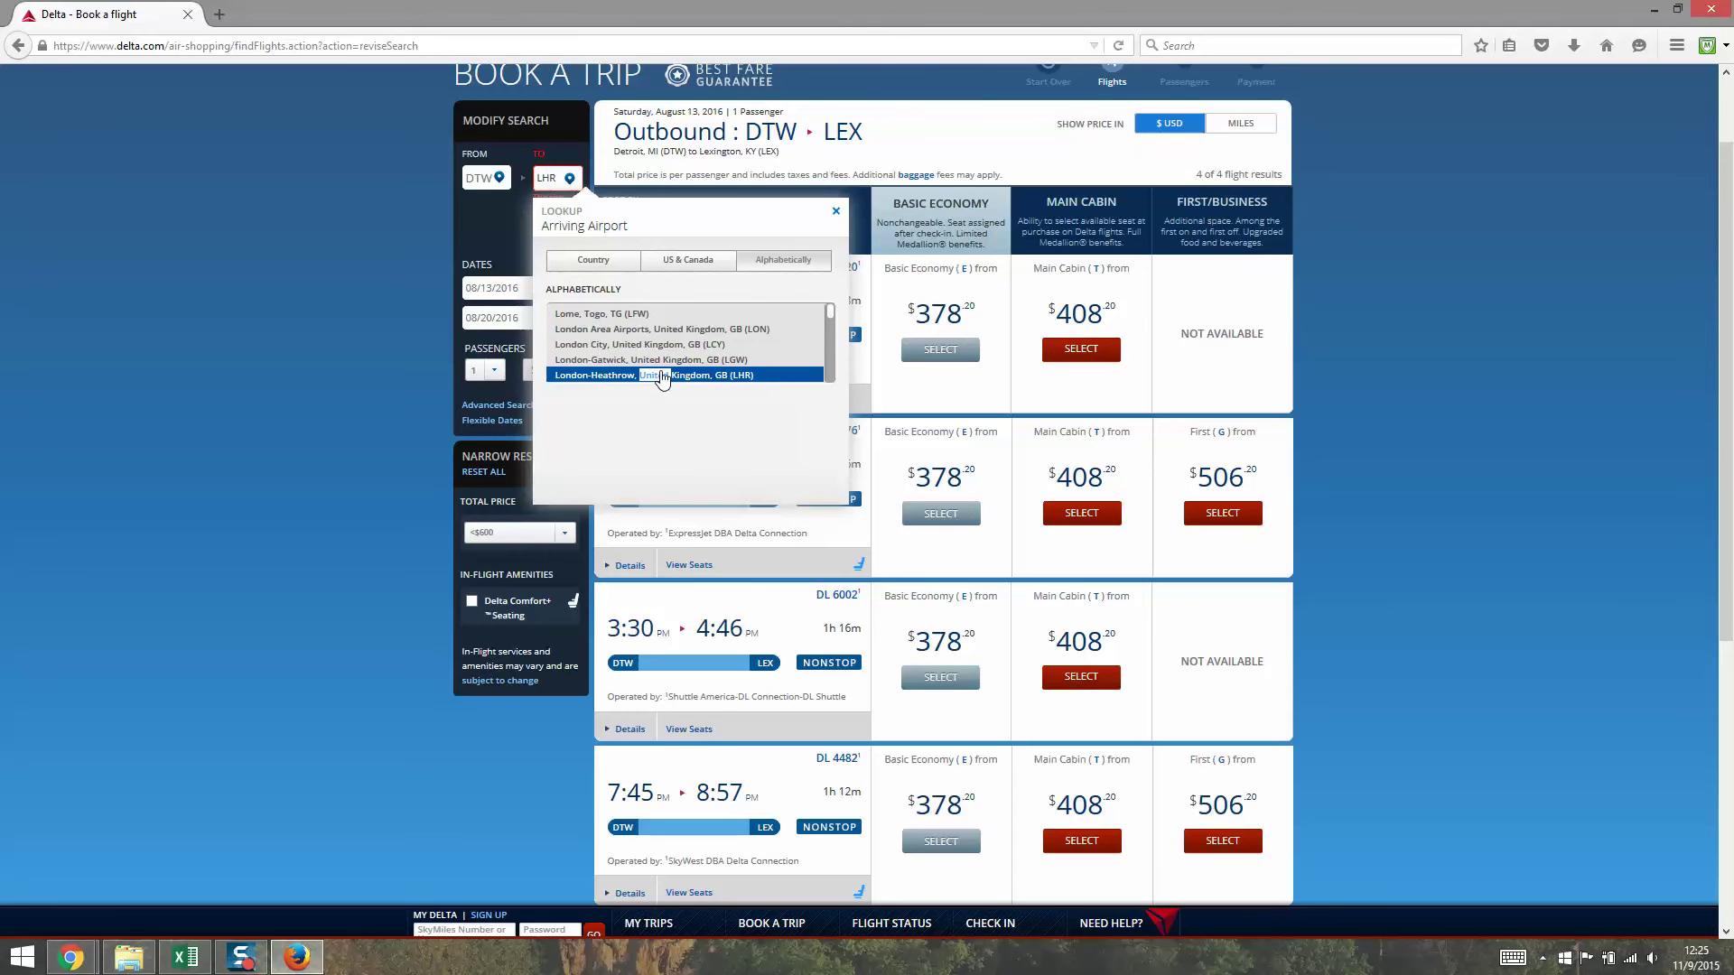
double_click(629, 331)
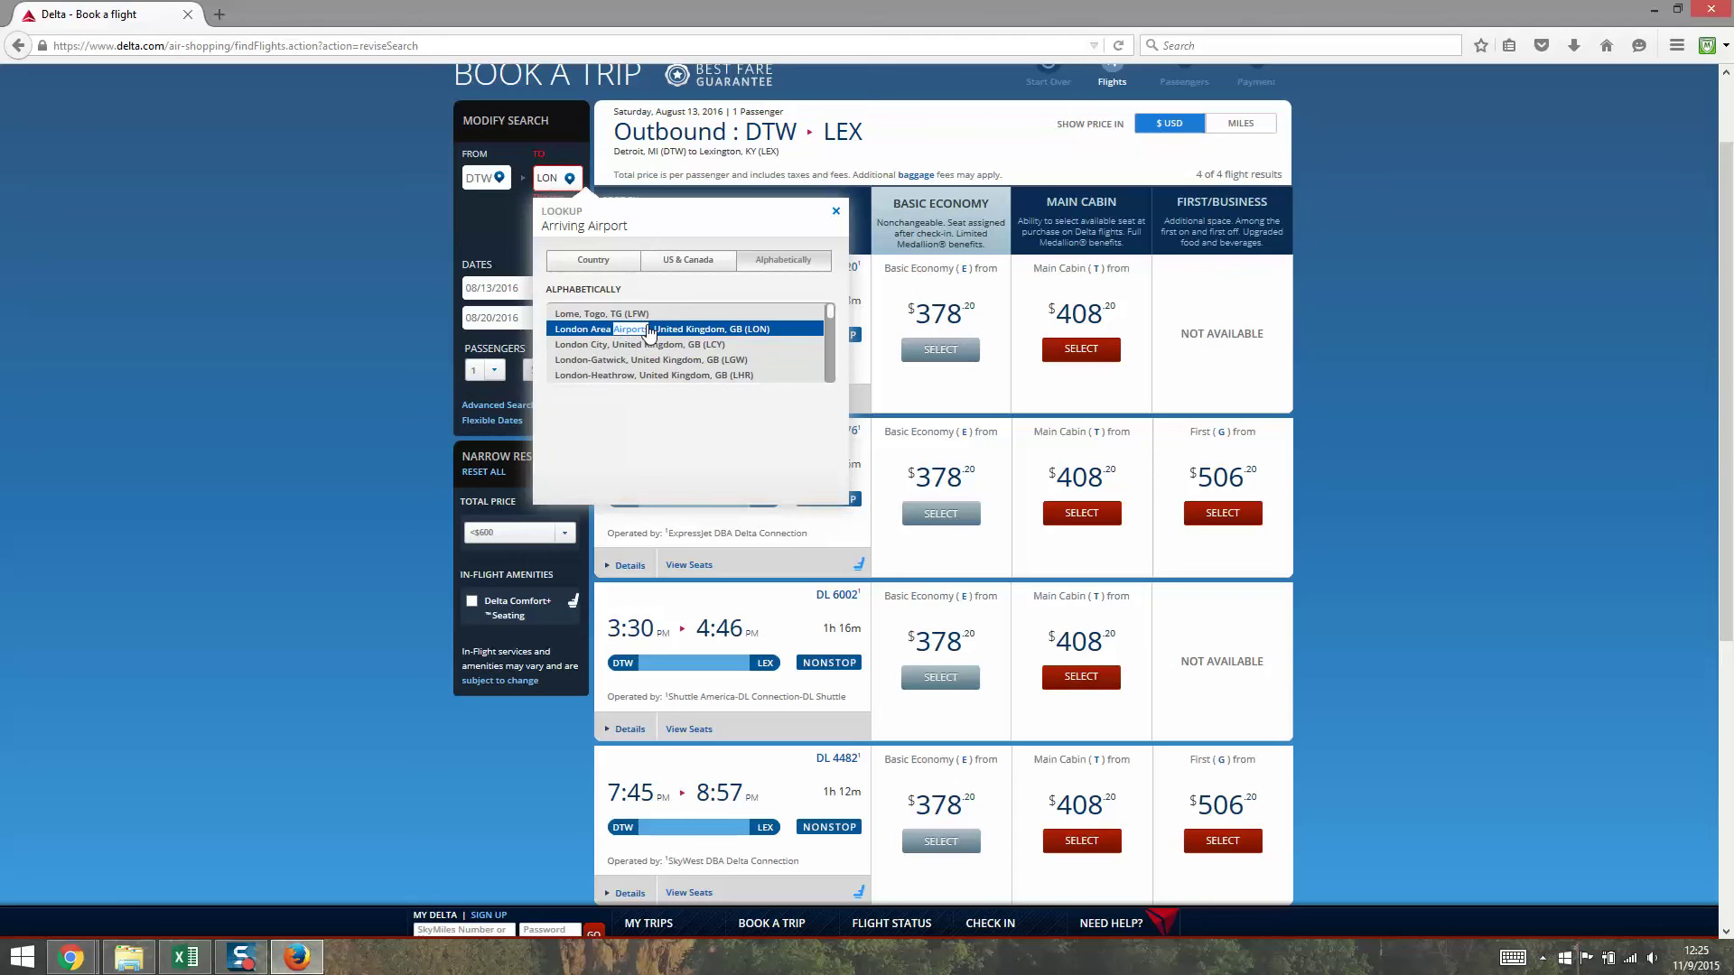
left_click_drag(648, 331, 639, 316)
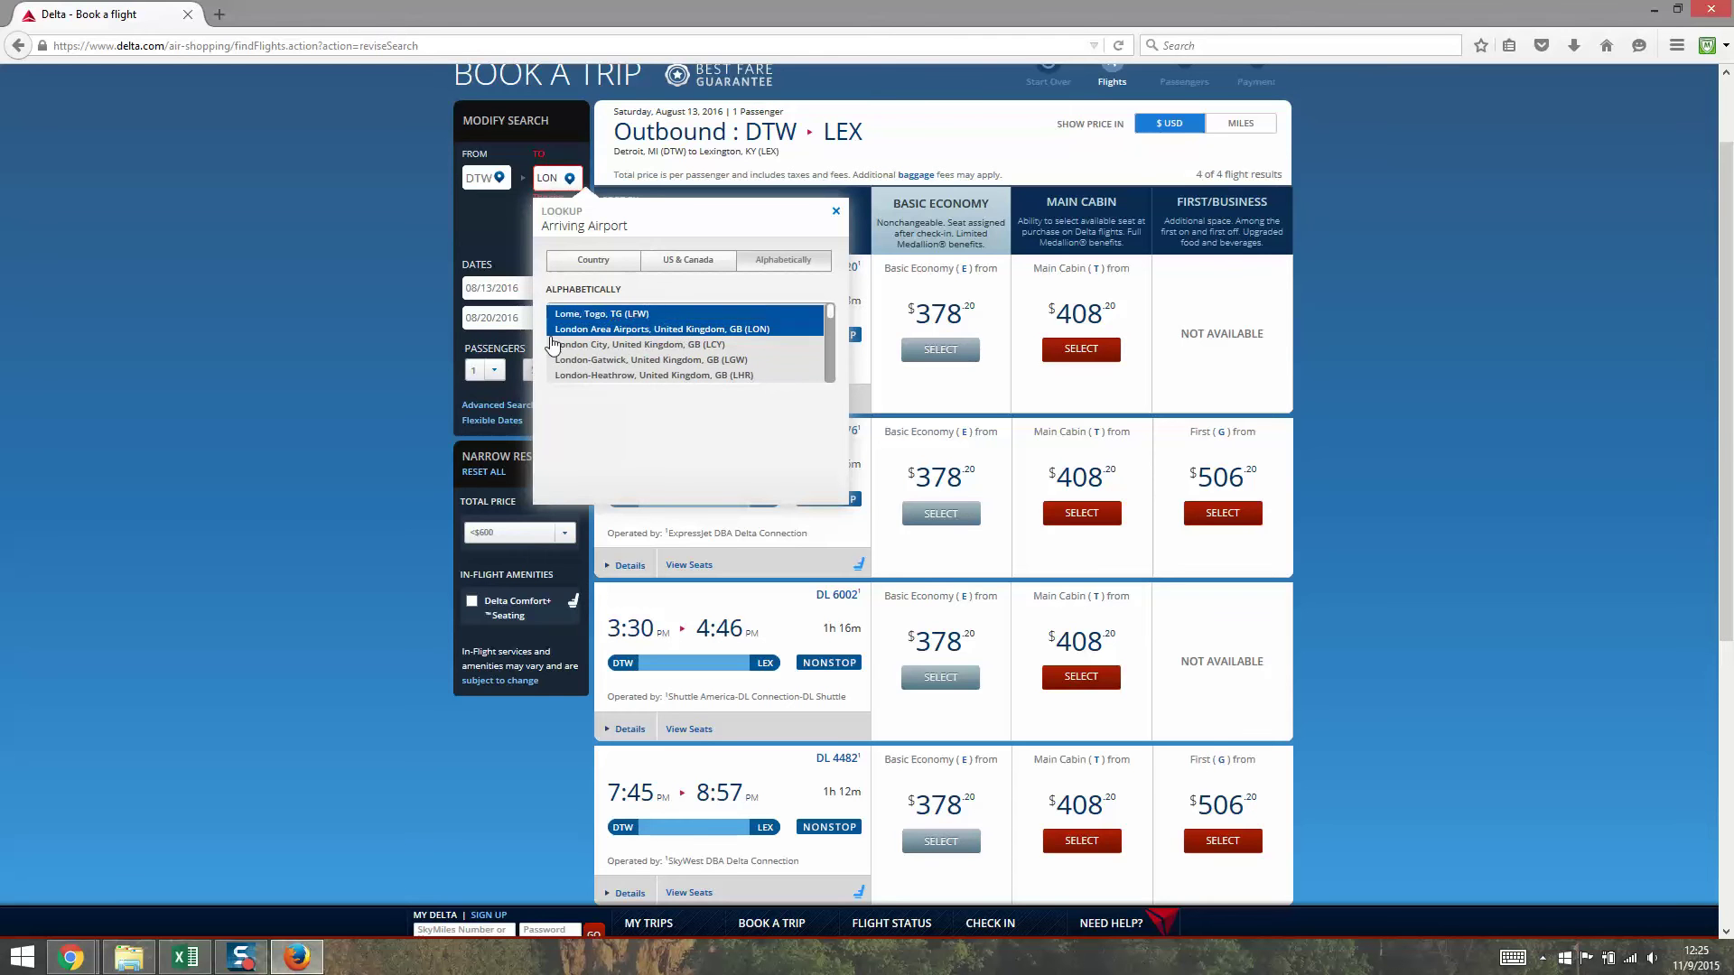
left_click(774, 329)
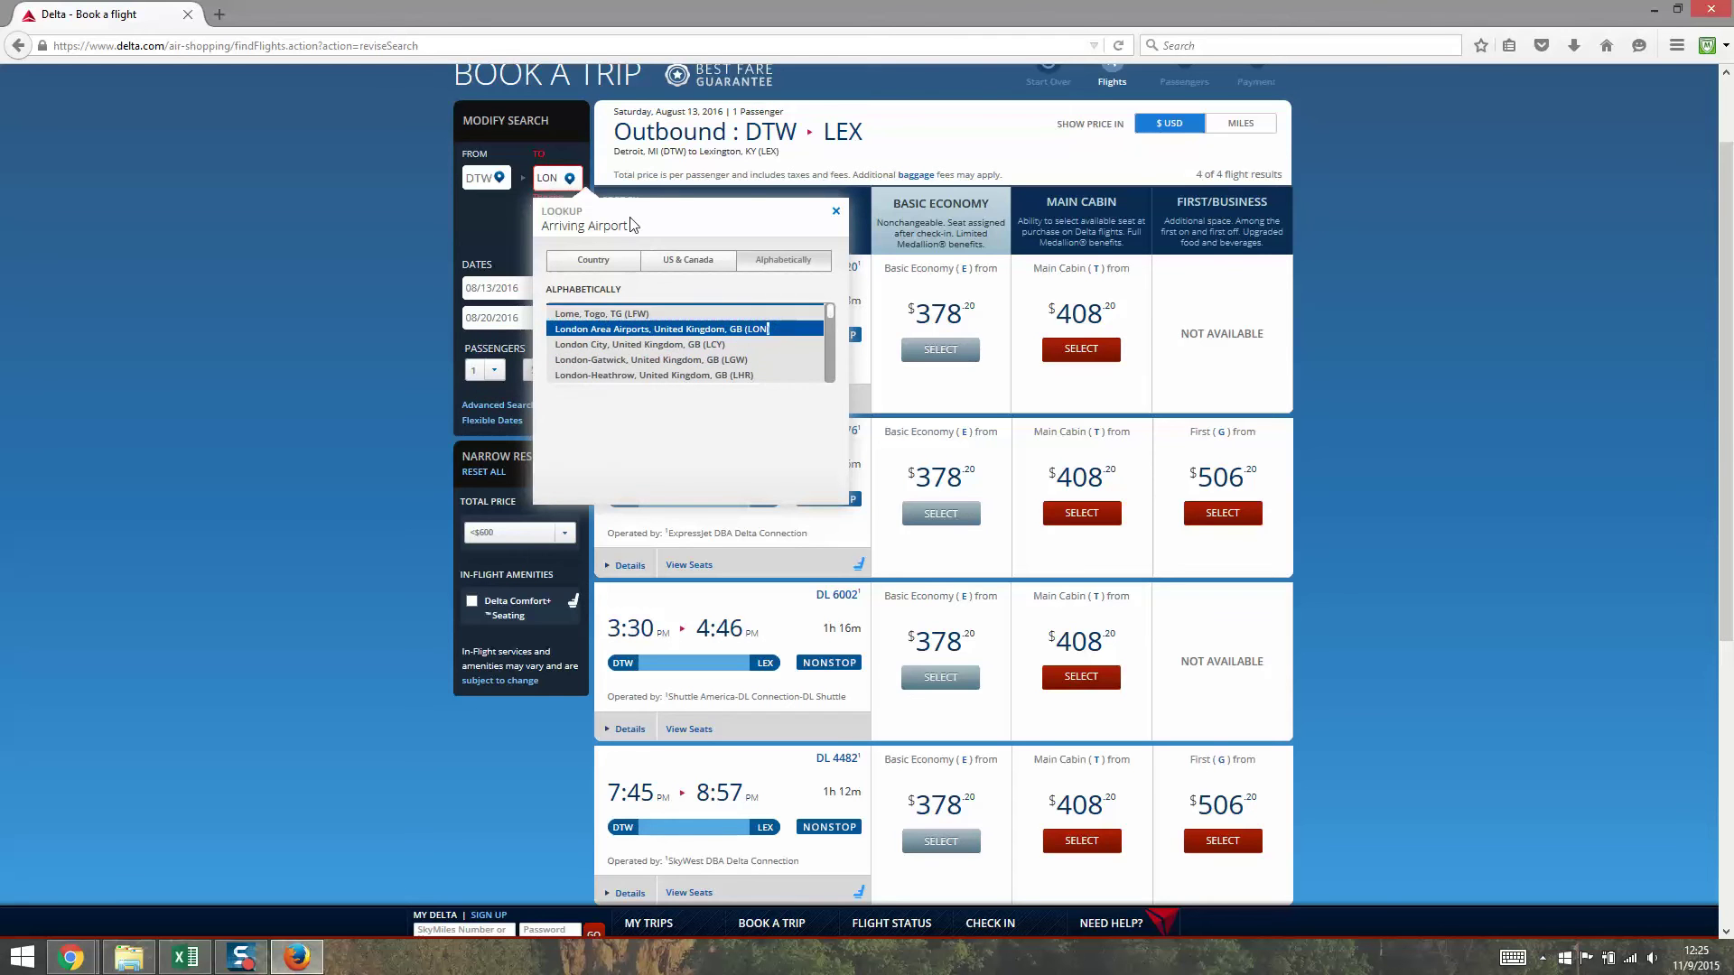
left_click(469, 263)
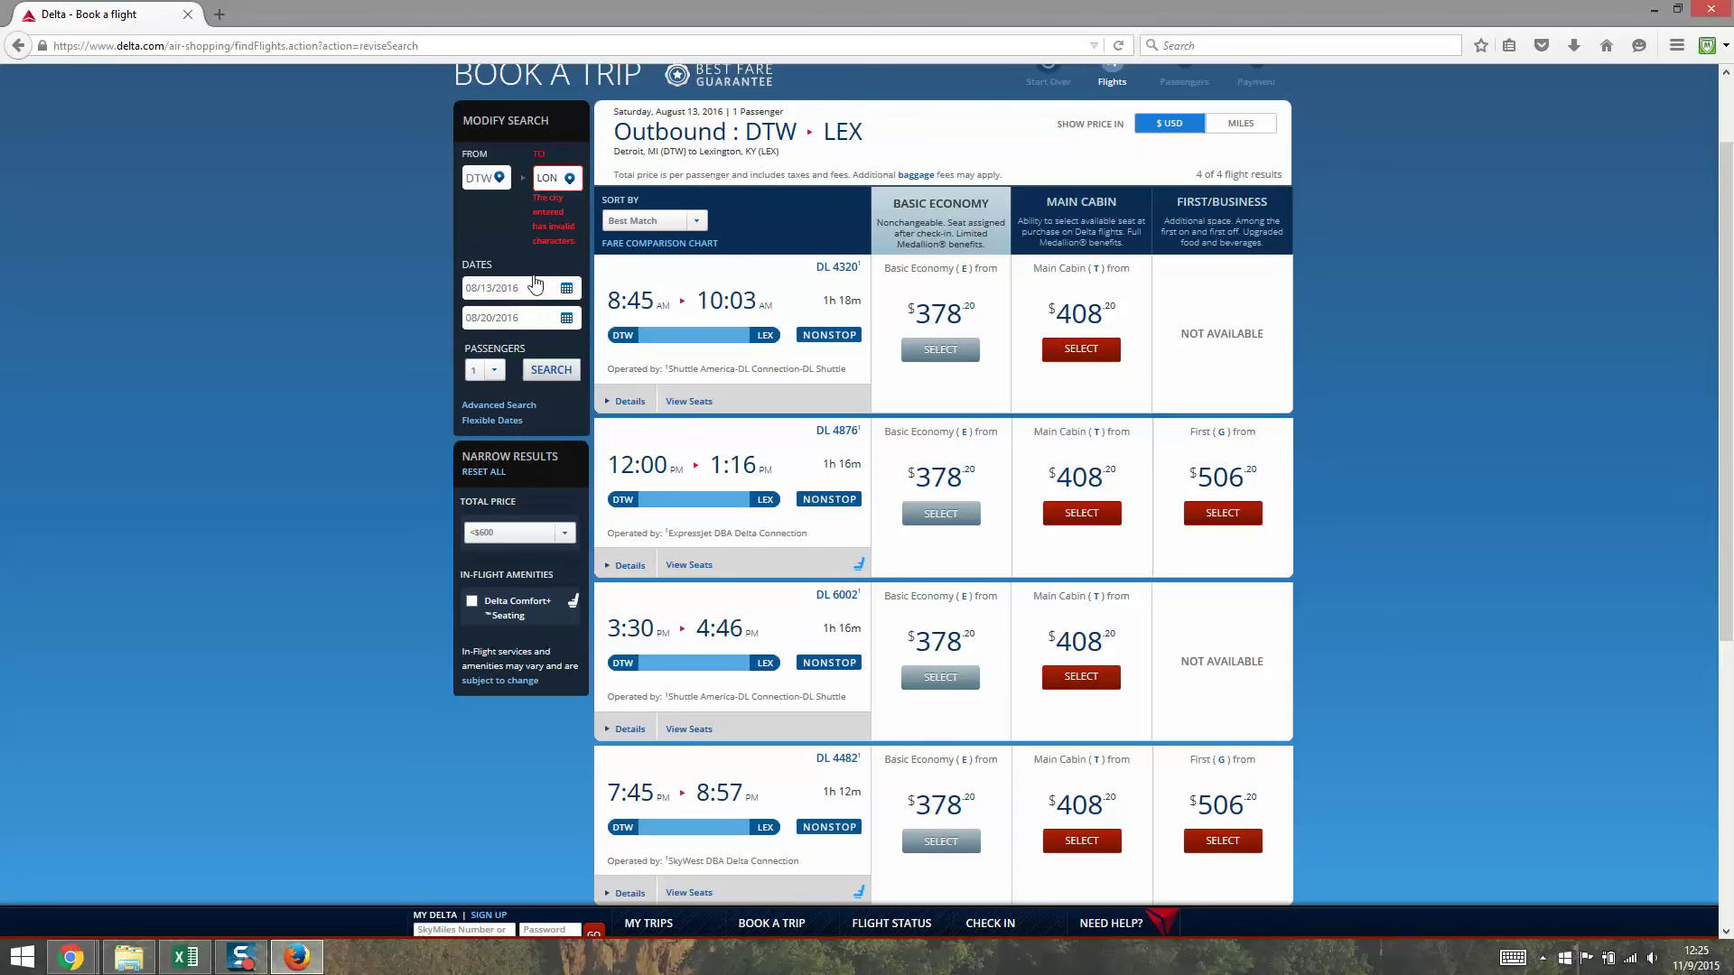
left_click(539, 363)
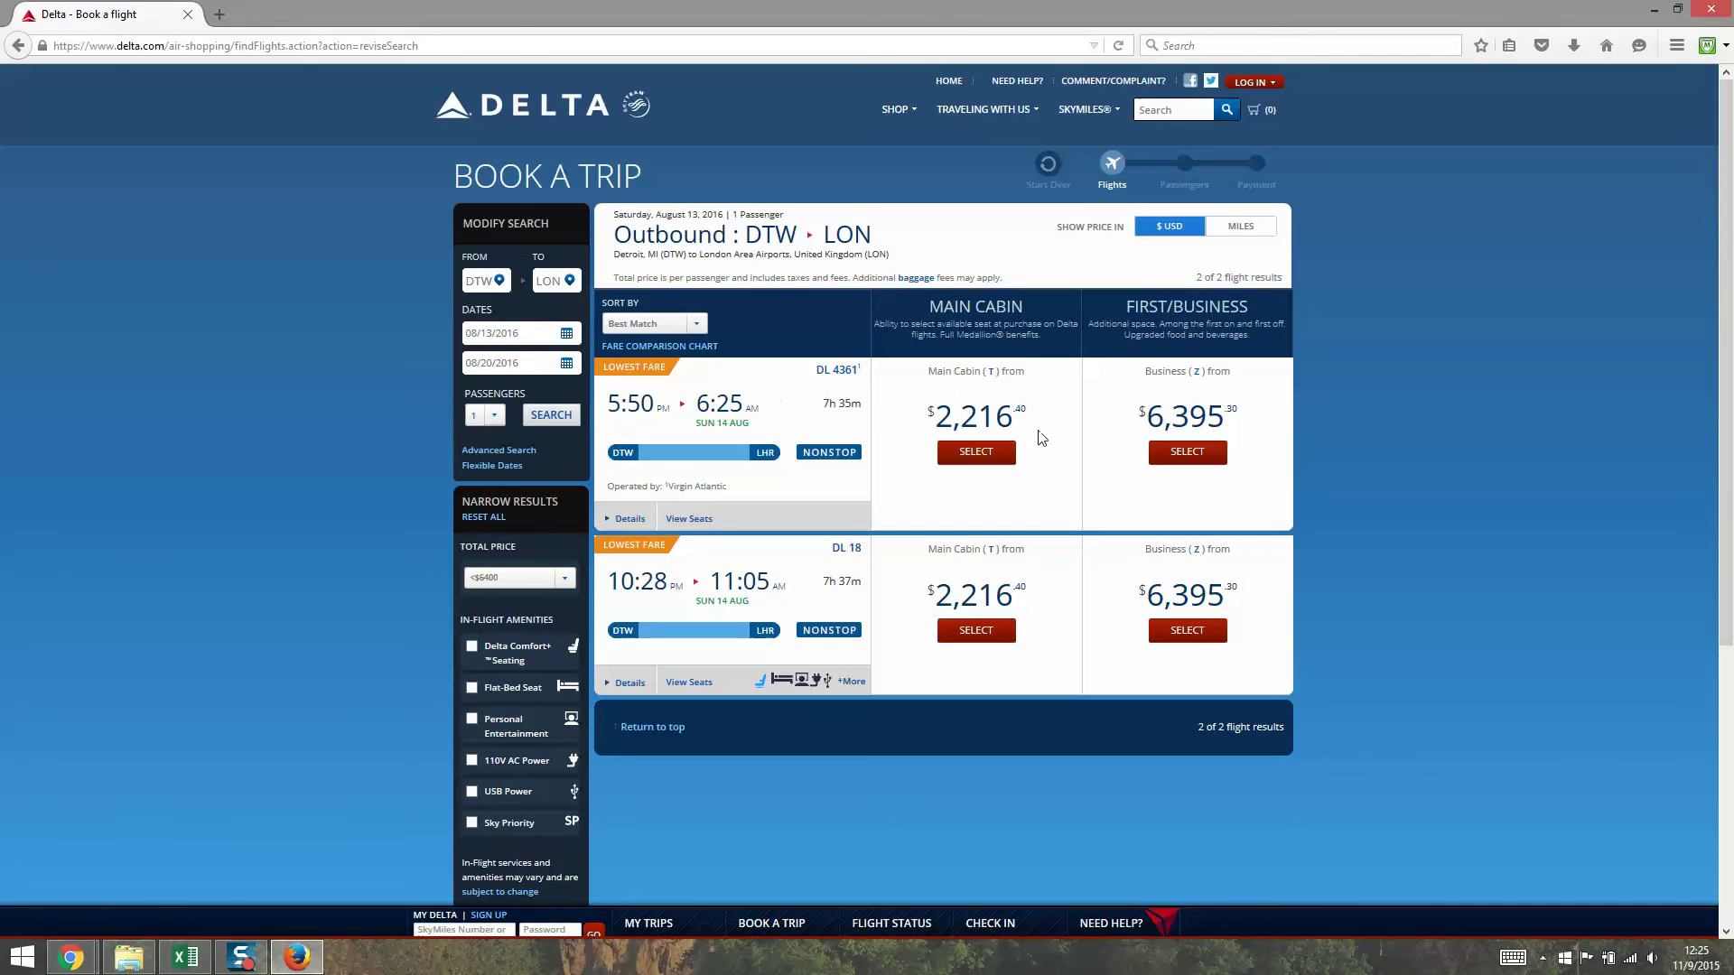
Highlight the $2,216.40 Main Cabin fare and record 2216.4 as London's cost in D6.
left_click_drag(1003, 417, 939, 417)
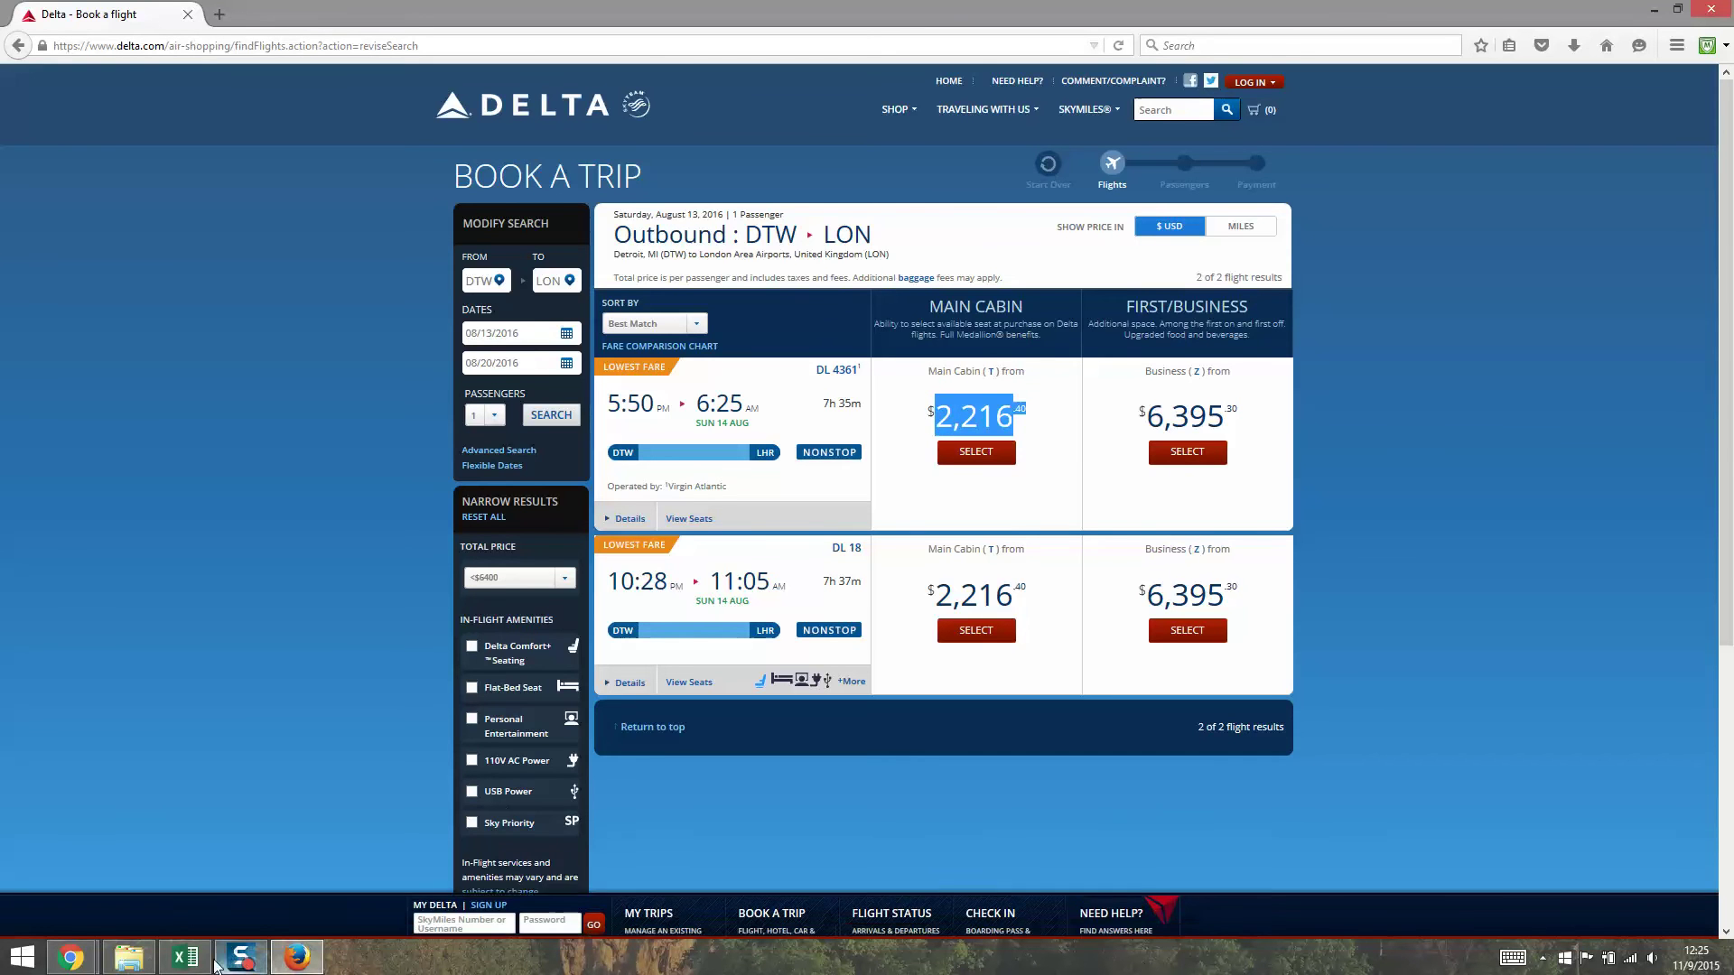
left_click(186, 957)
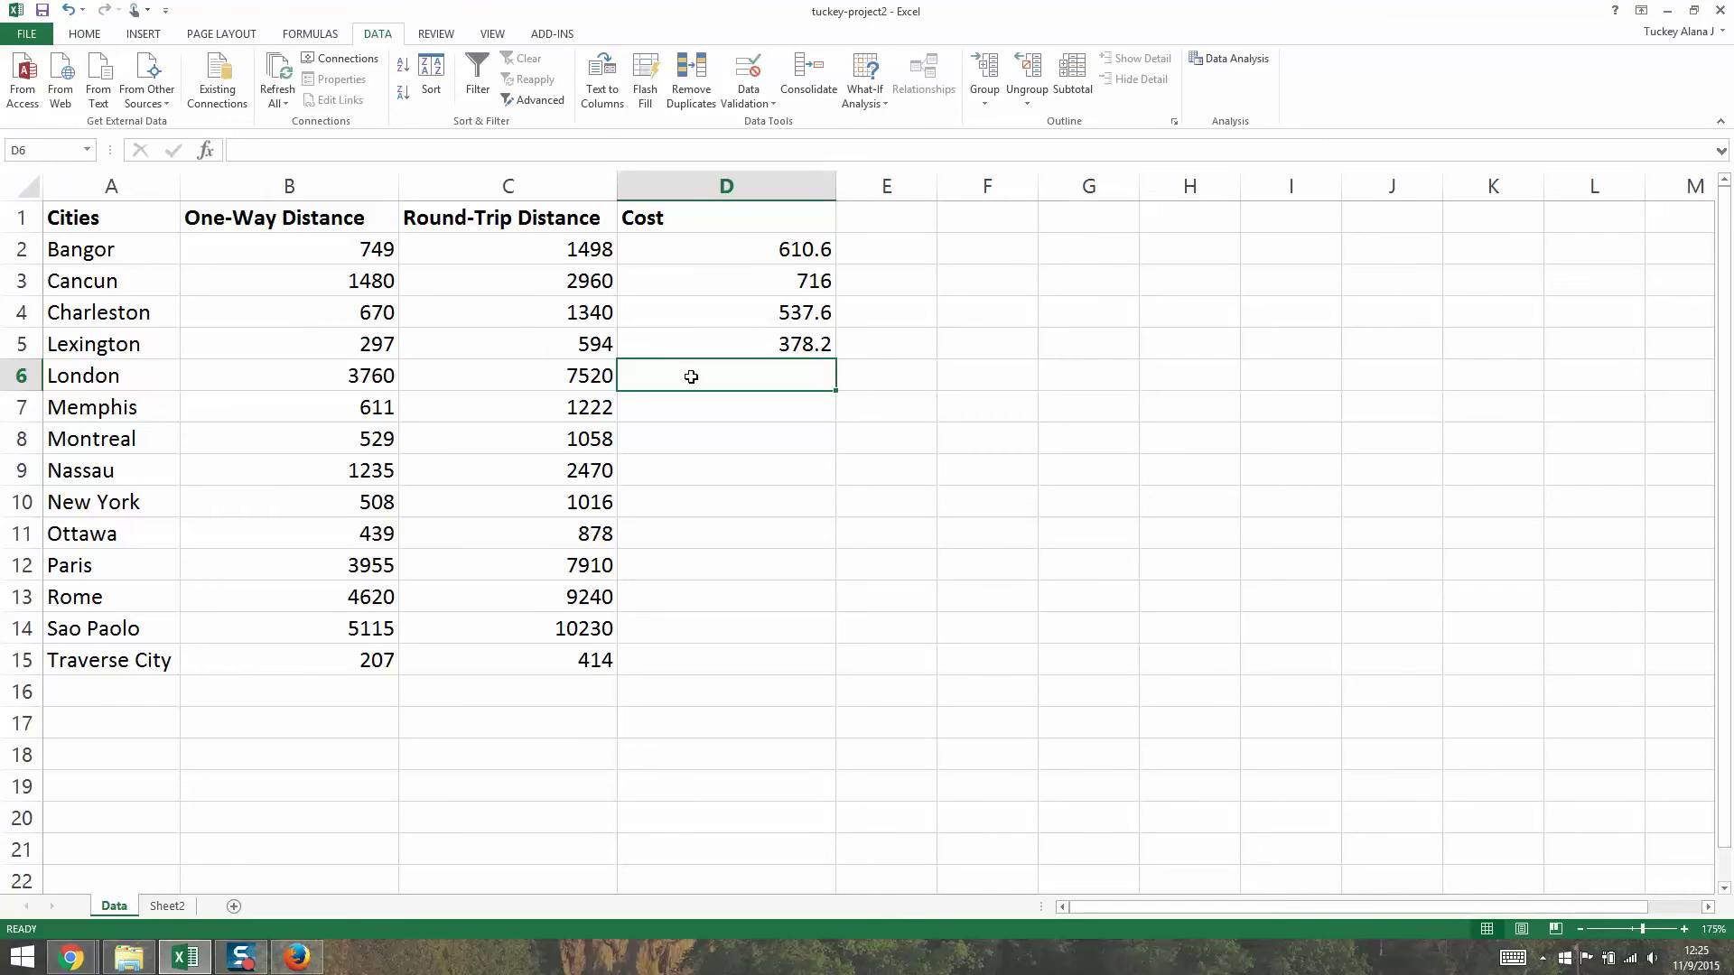
type("2216.4")
key("Return")
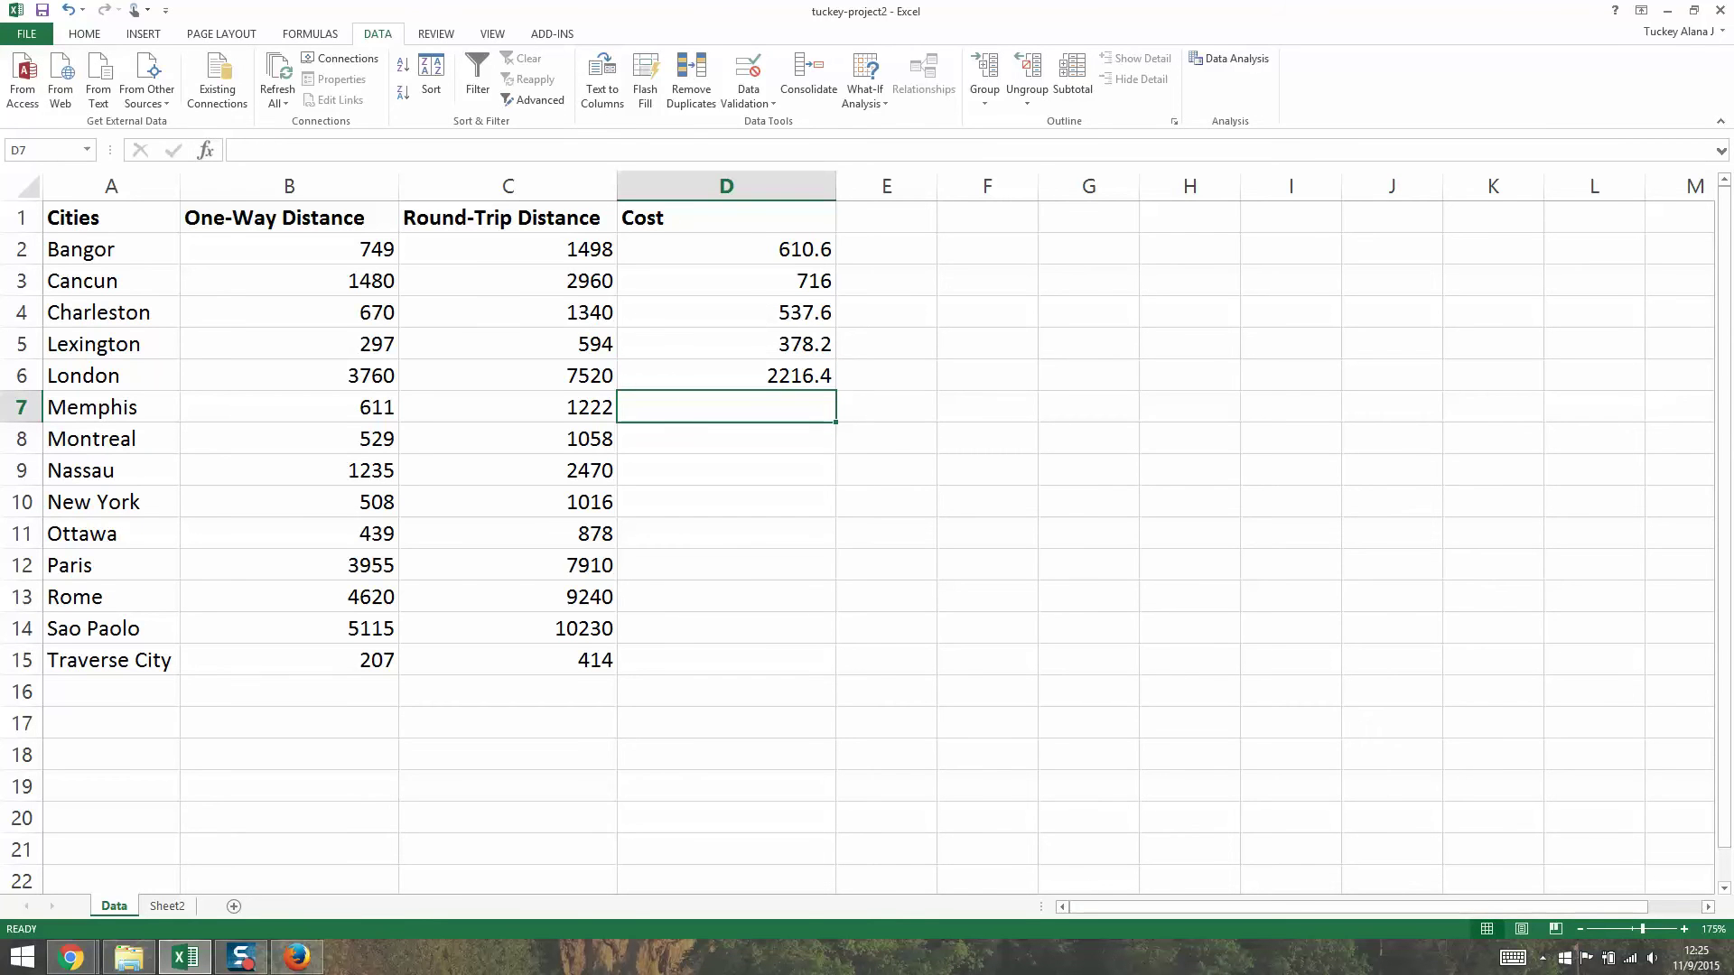
key("shift+F10")
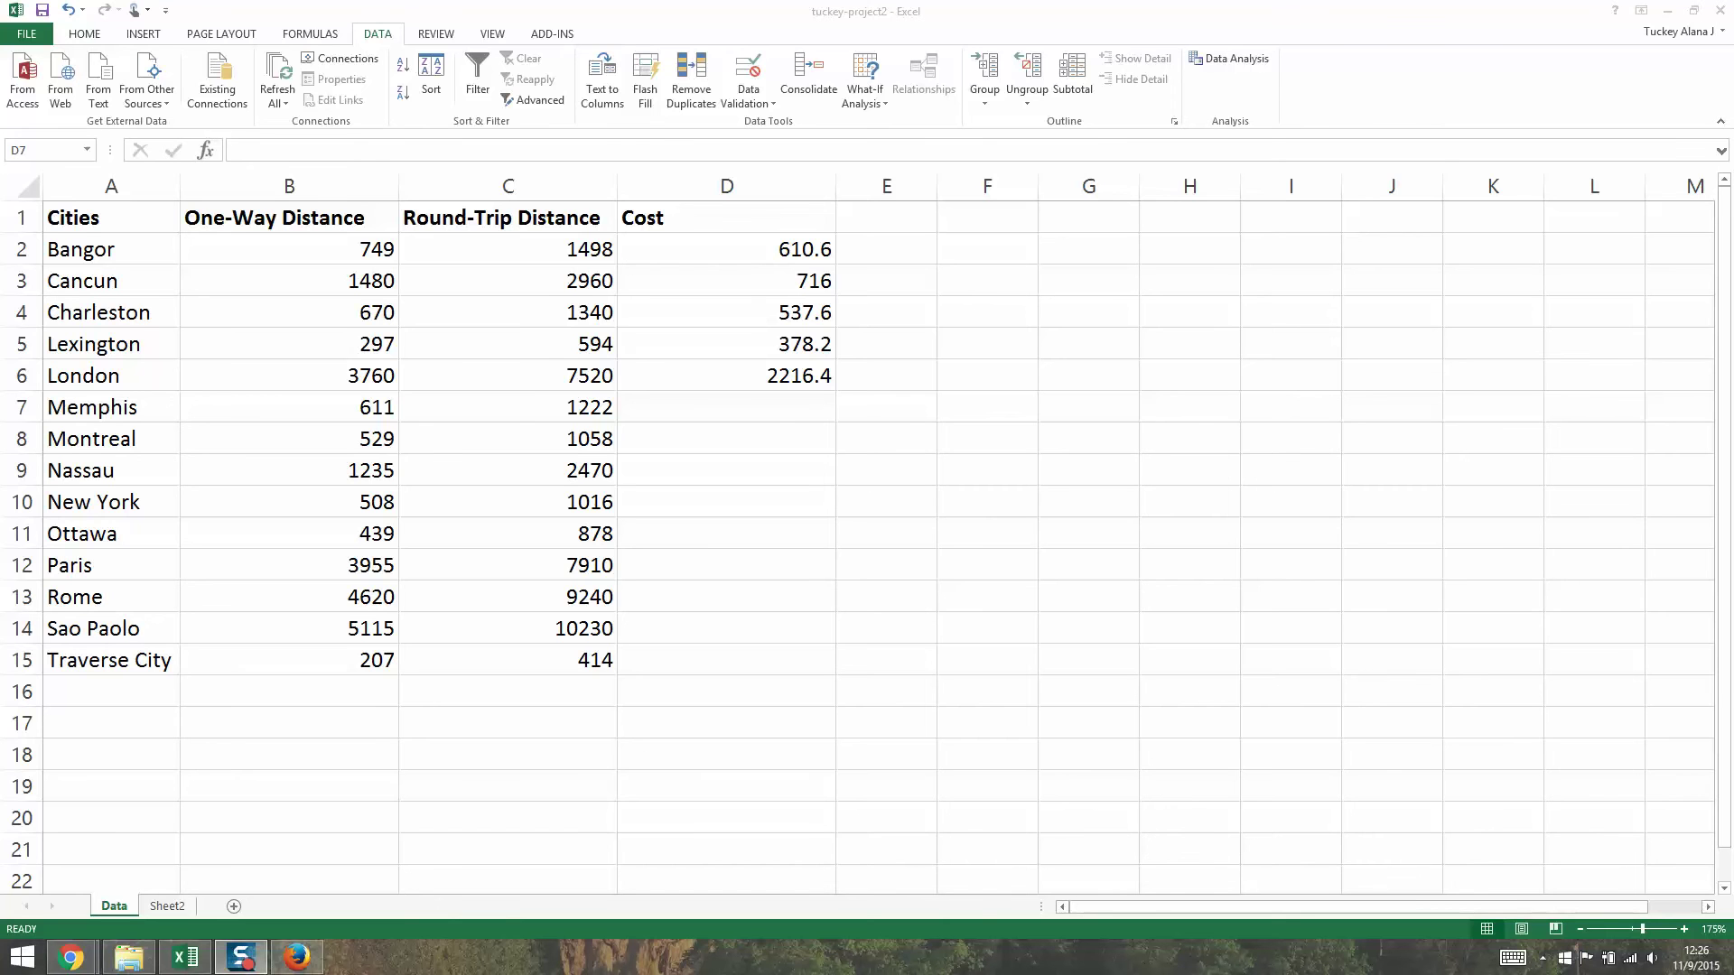
key("alt+Tab")
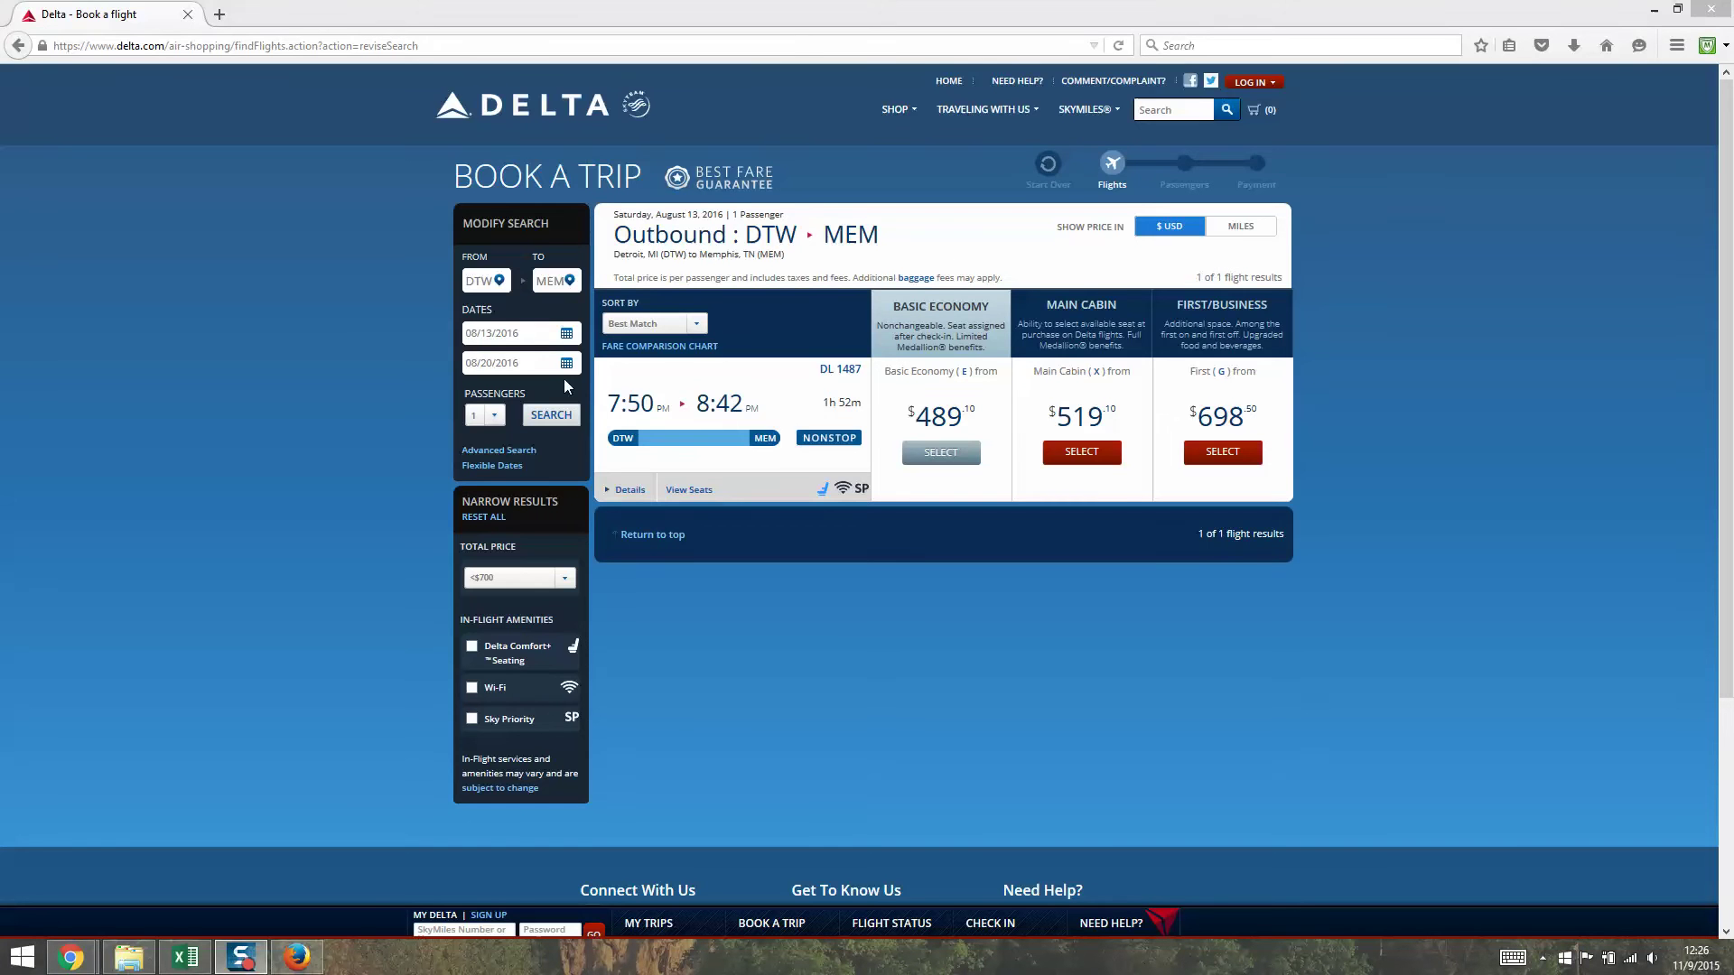
Open the arriving-airport lookup and browse destinations by country.
left_click(569, 281)
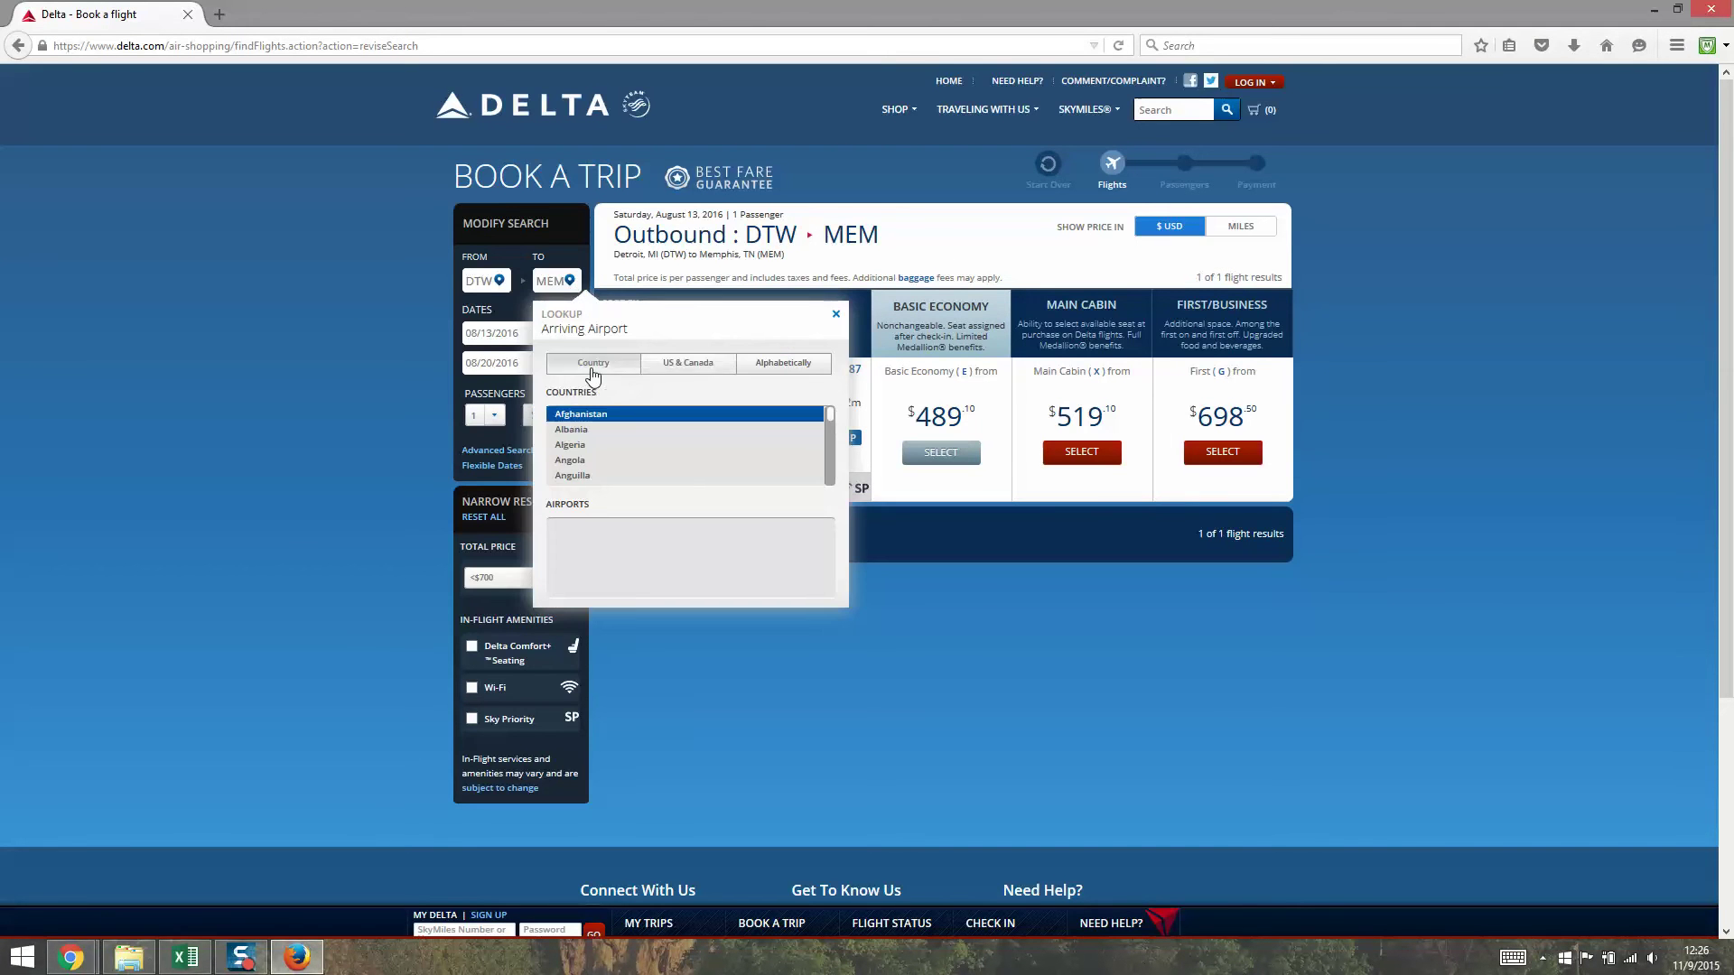
left_click_drag(830, 421, 834, 435)
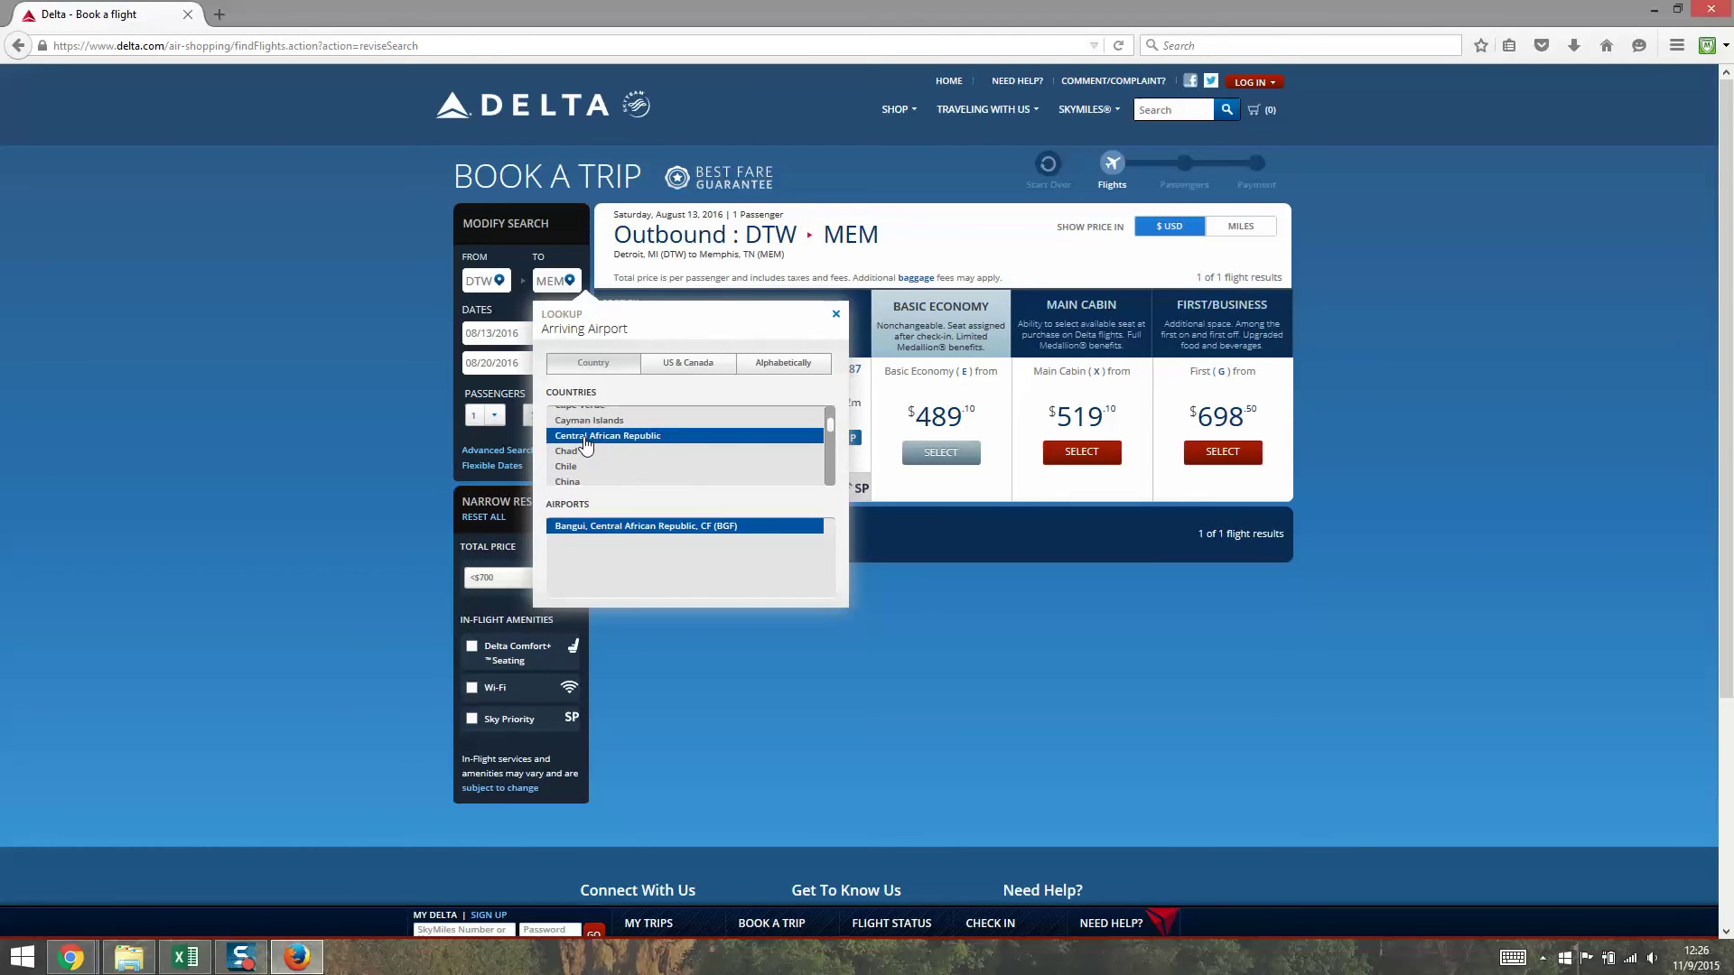
left_click_drag(832, 418, 832, 458)
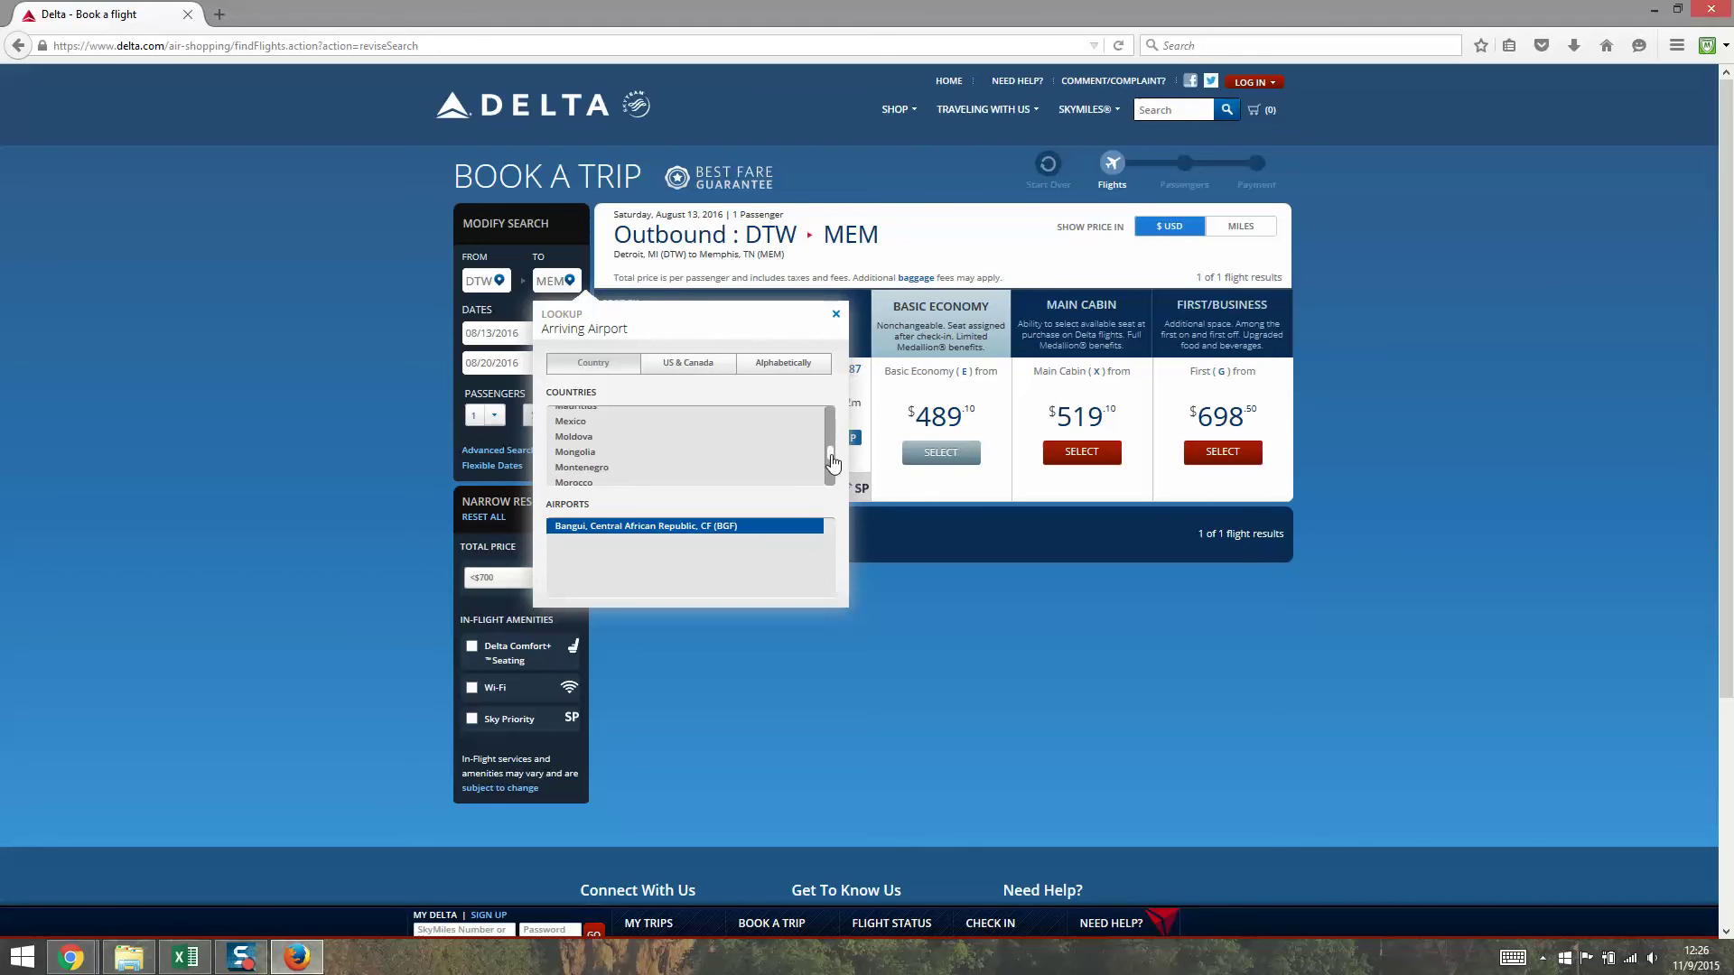
left_click_drag(831, 466, 835, 439)
scroll(836, 440, "up", 1)
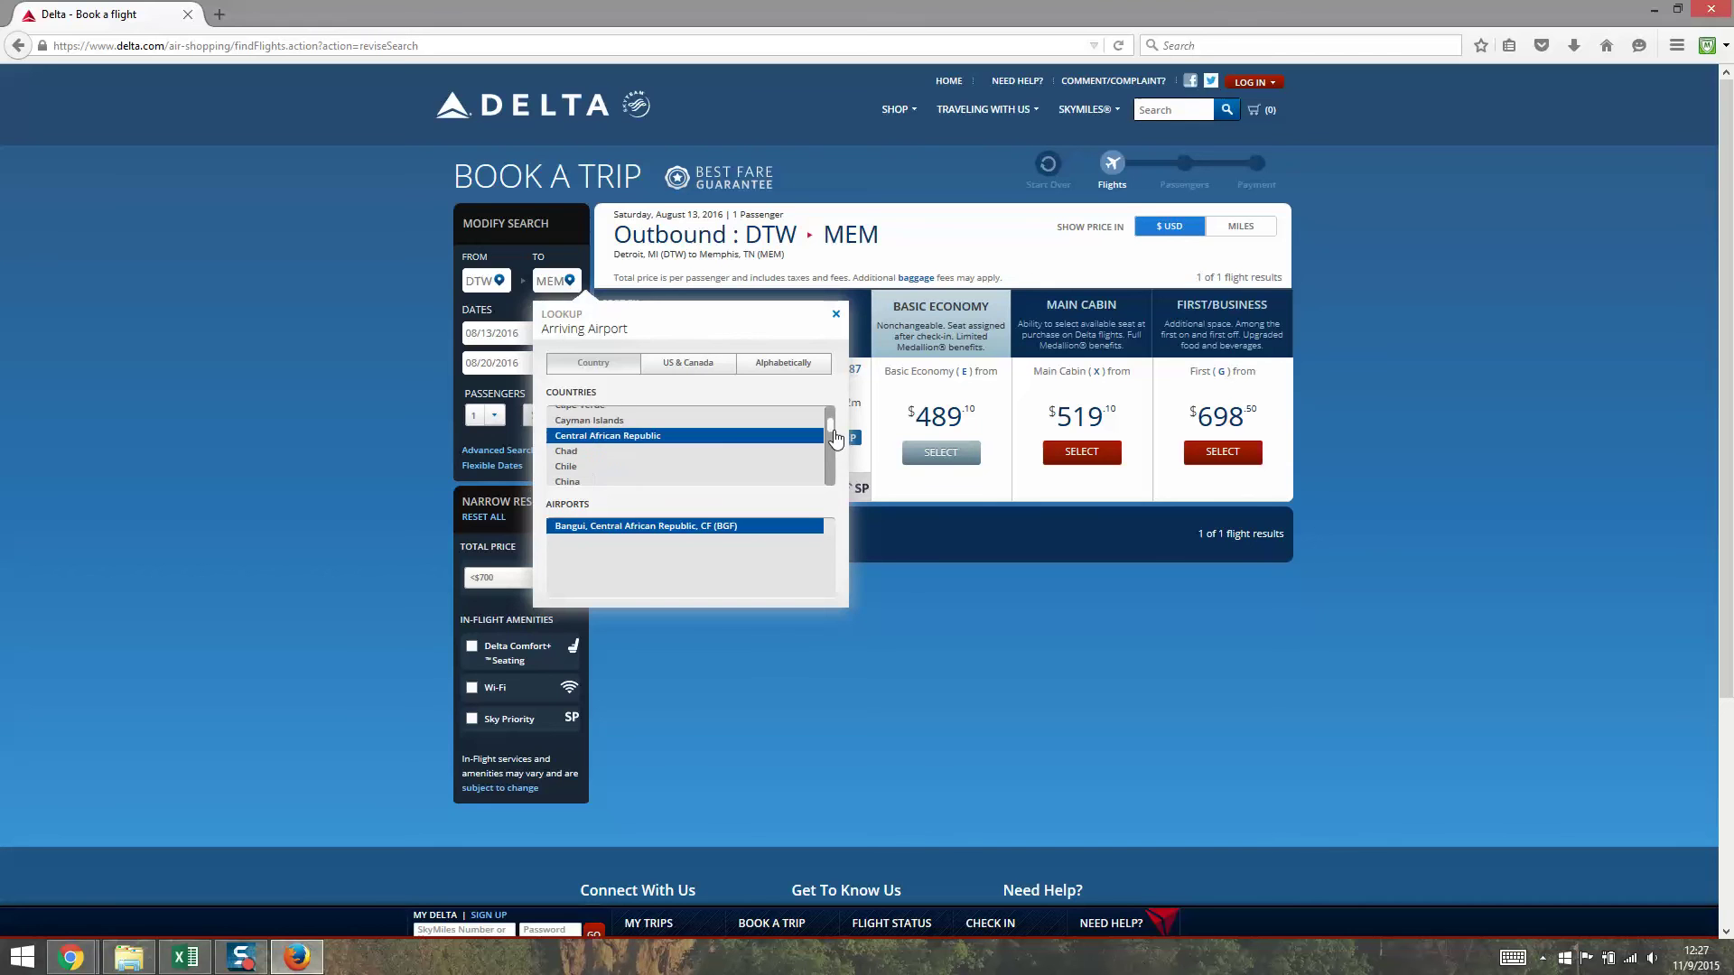
scroll(834, 430, "up", 10)
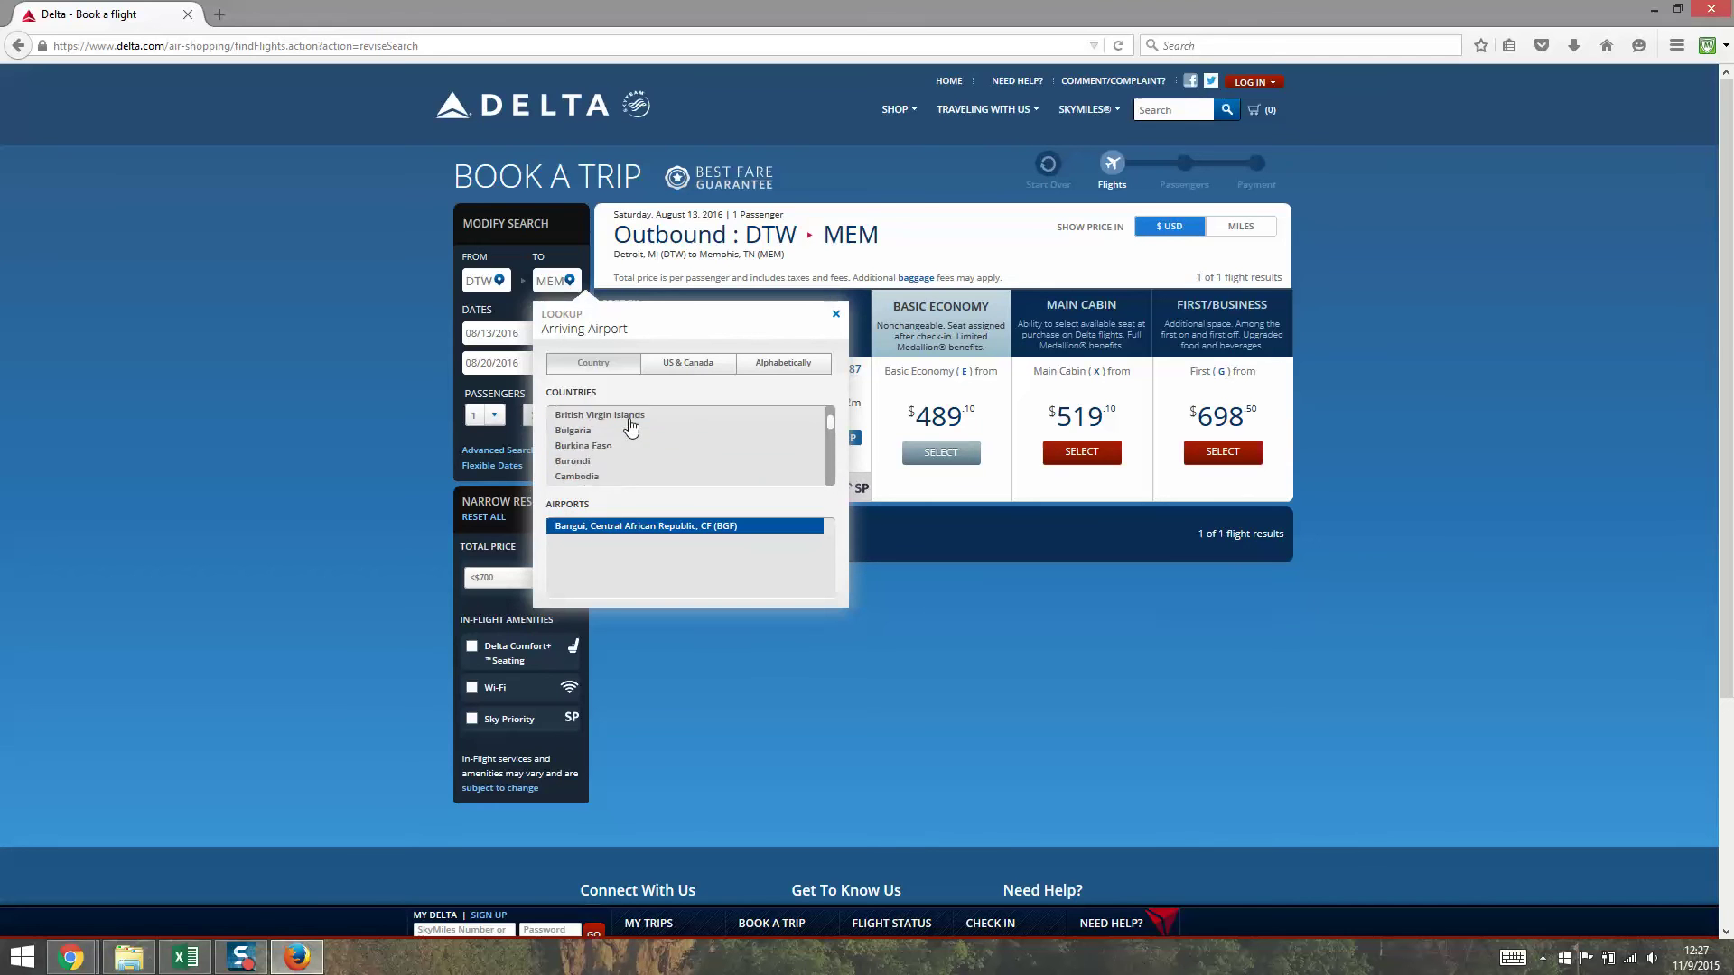
left_click(614, 414)
scroll(617, 434, "down", 9)
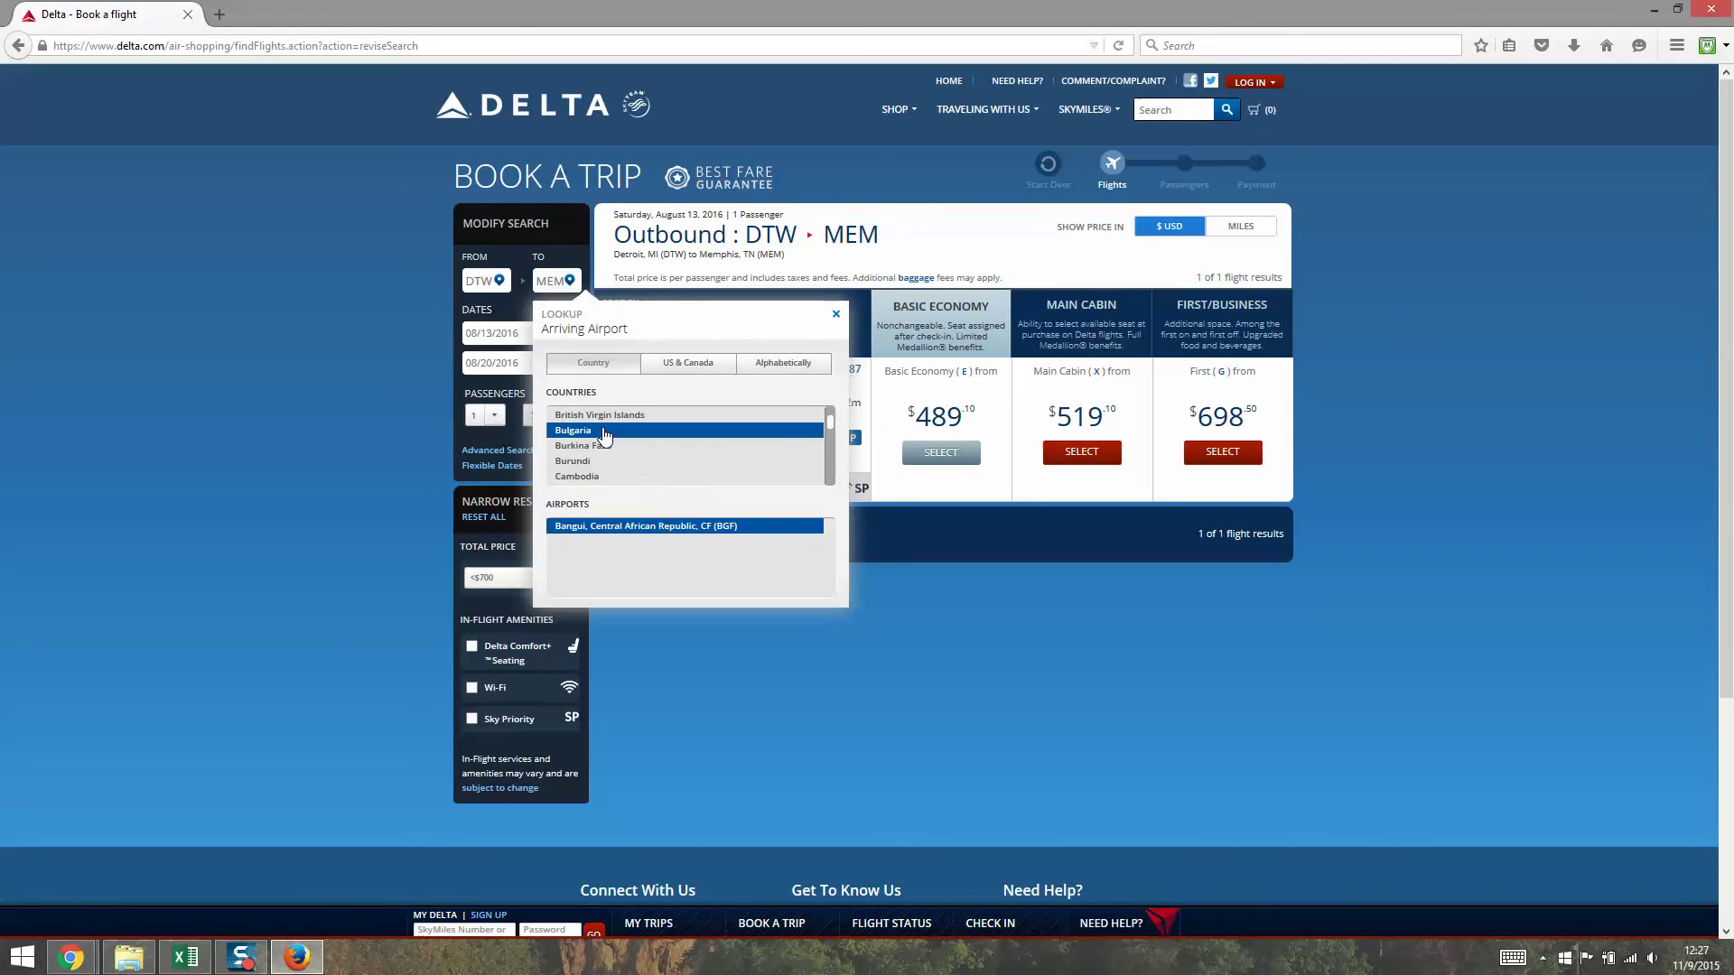
left_click(604, 431)
Pick Canada > Montreal (YUL) as destination and search DTW–Montreal flights.
left_click(605, 476)
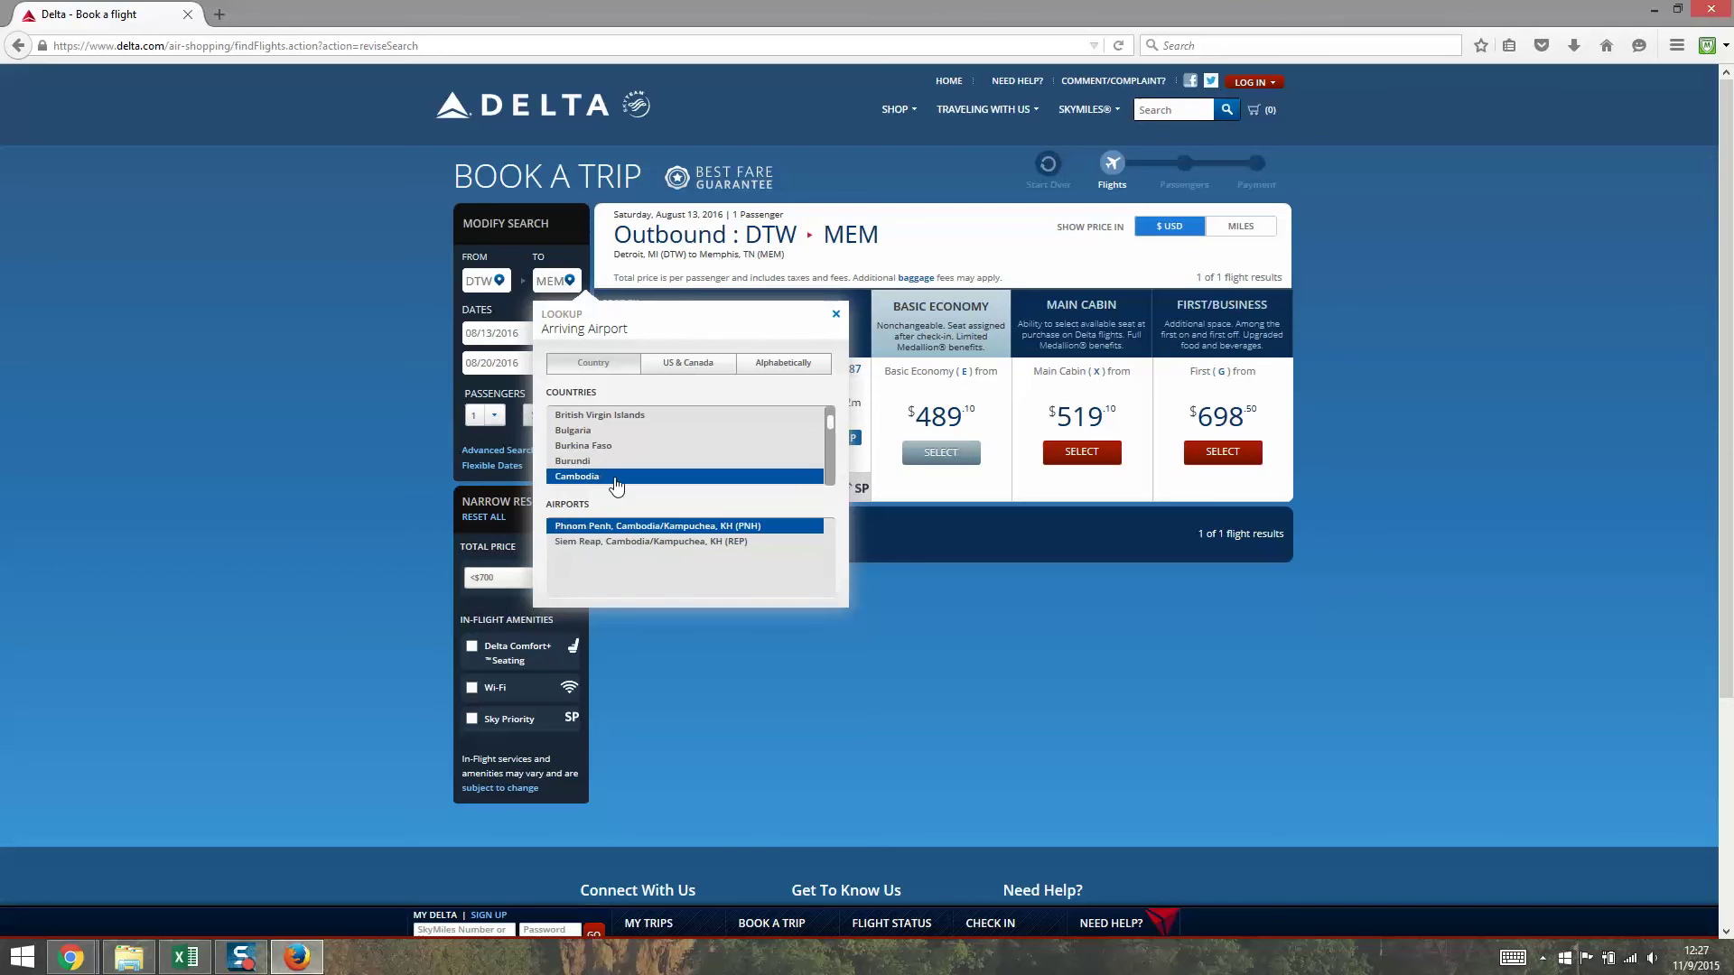
scroll(619, 483, "down", 1)
scroll(618, 470, "down", 2)
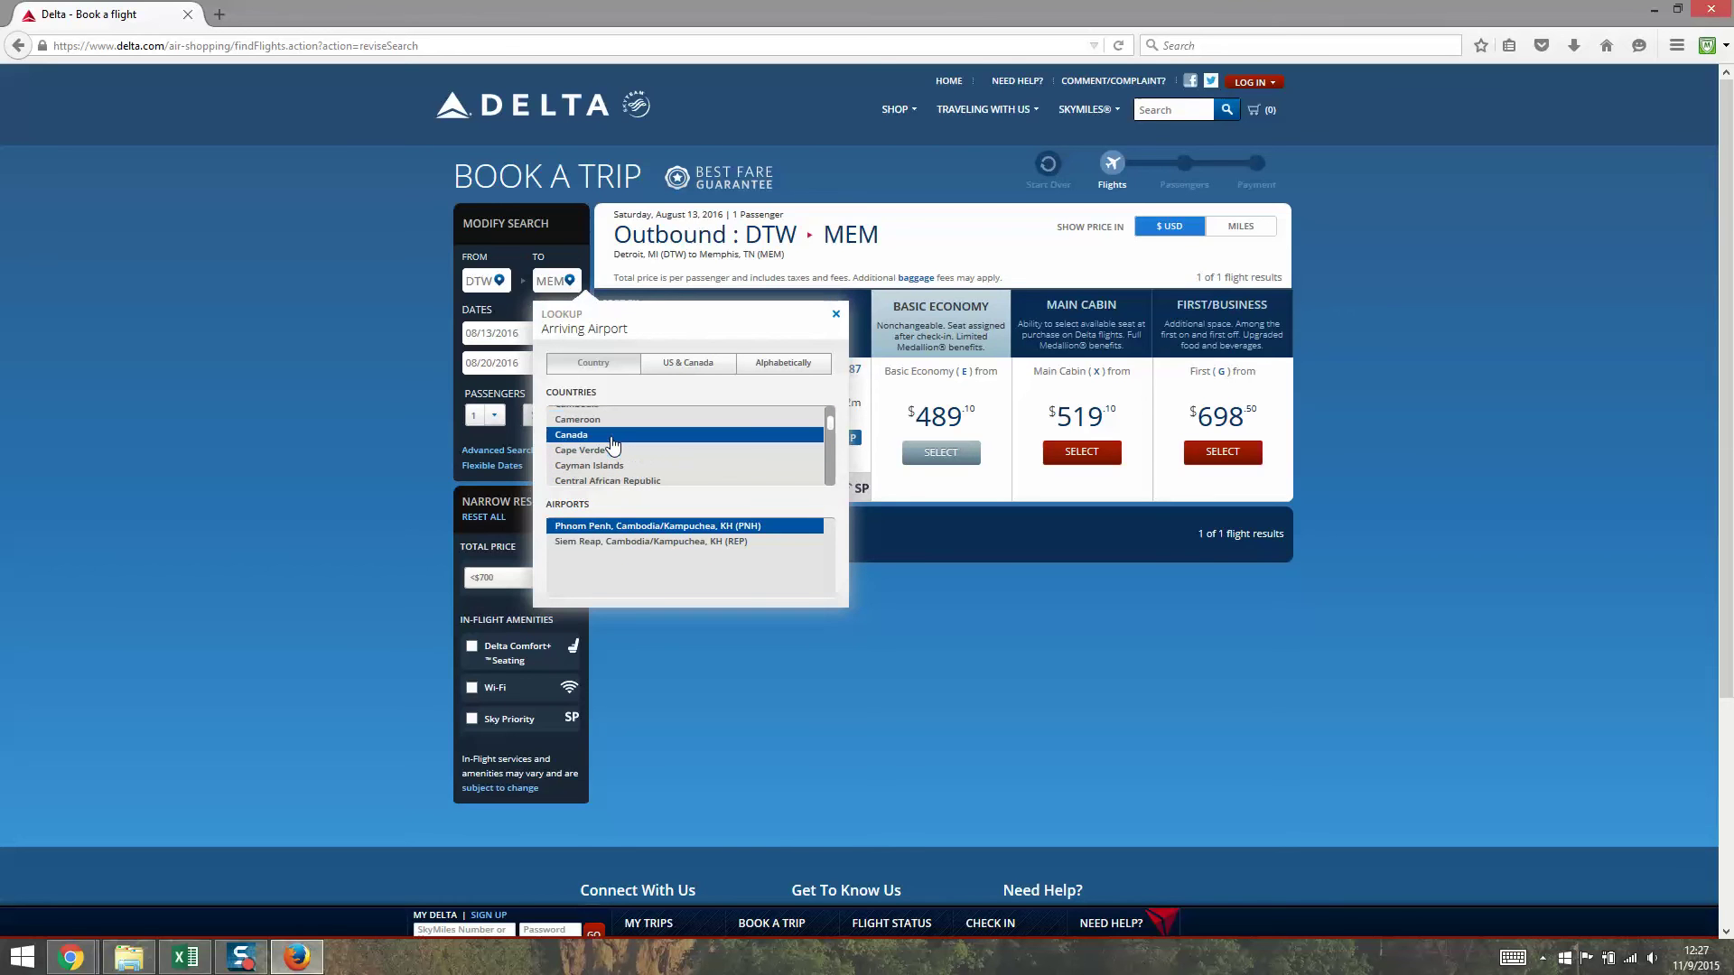
left_click(611, 440)
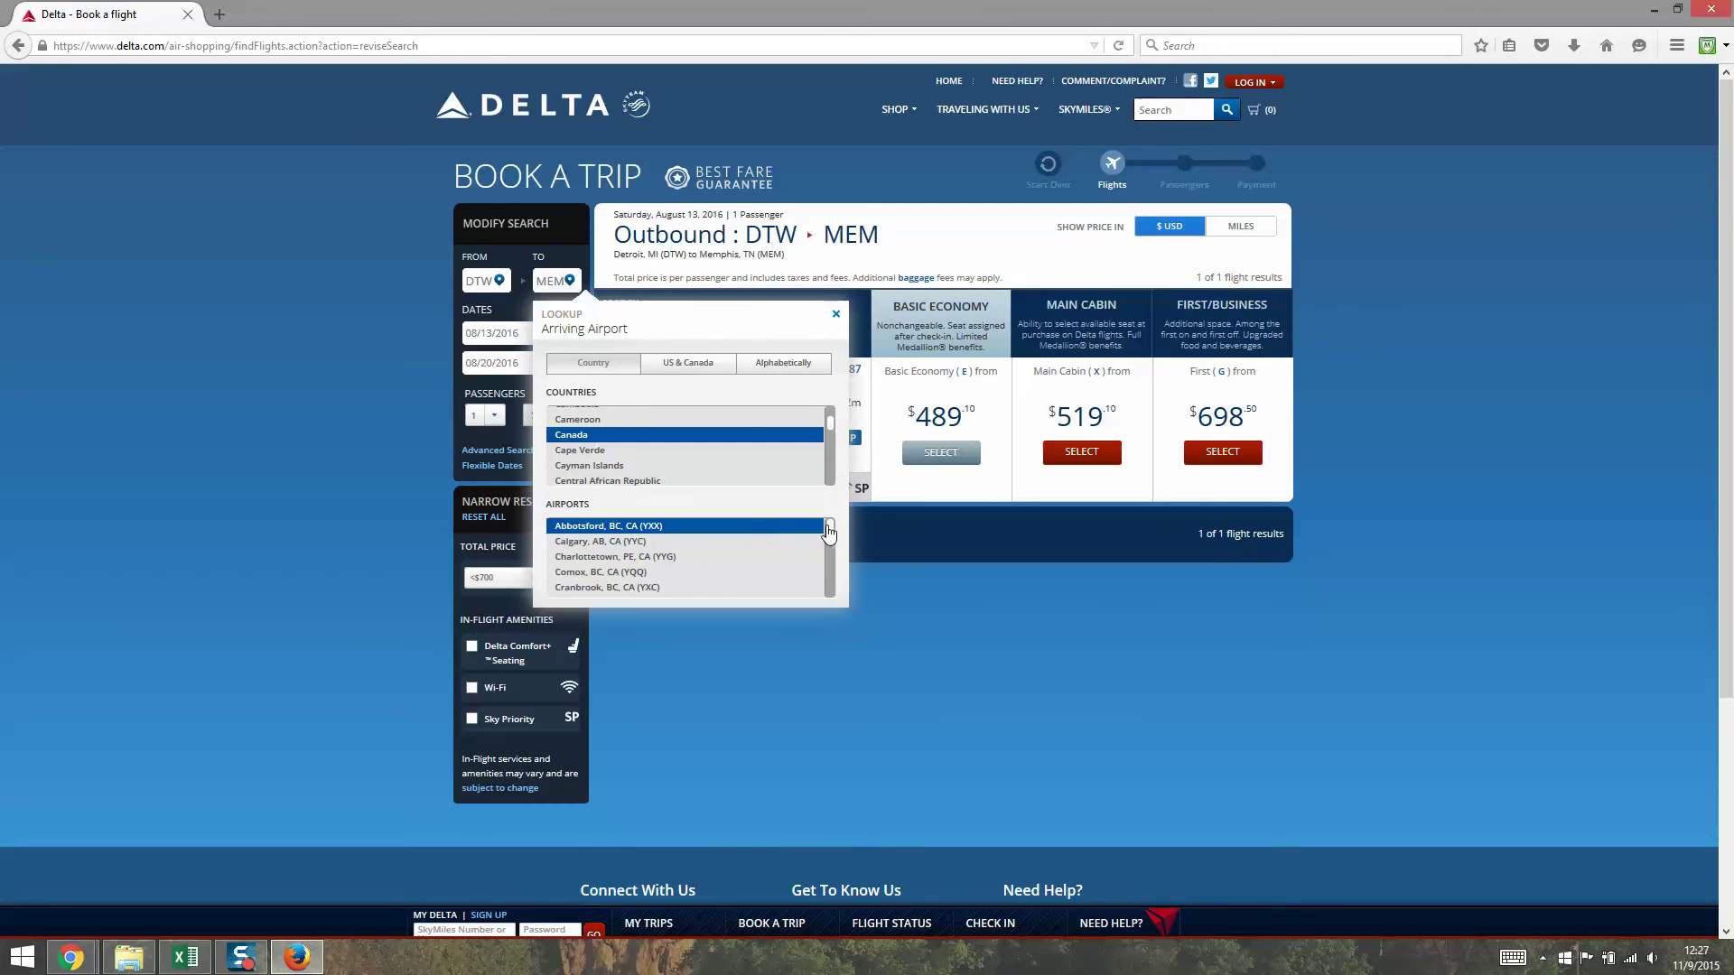
left_click_drag(831, 533, 832, 567)
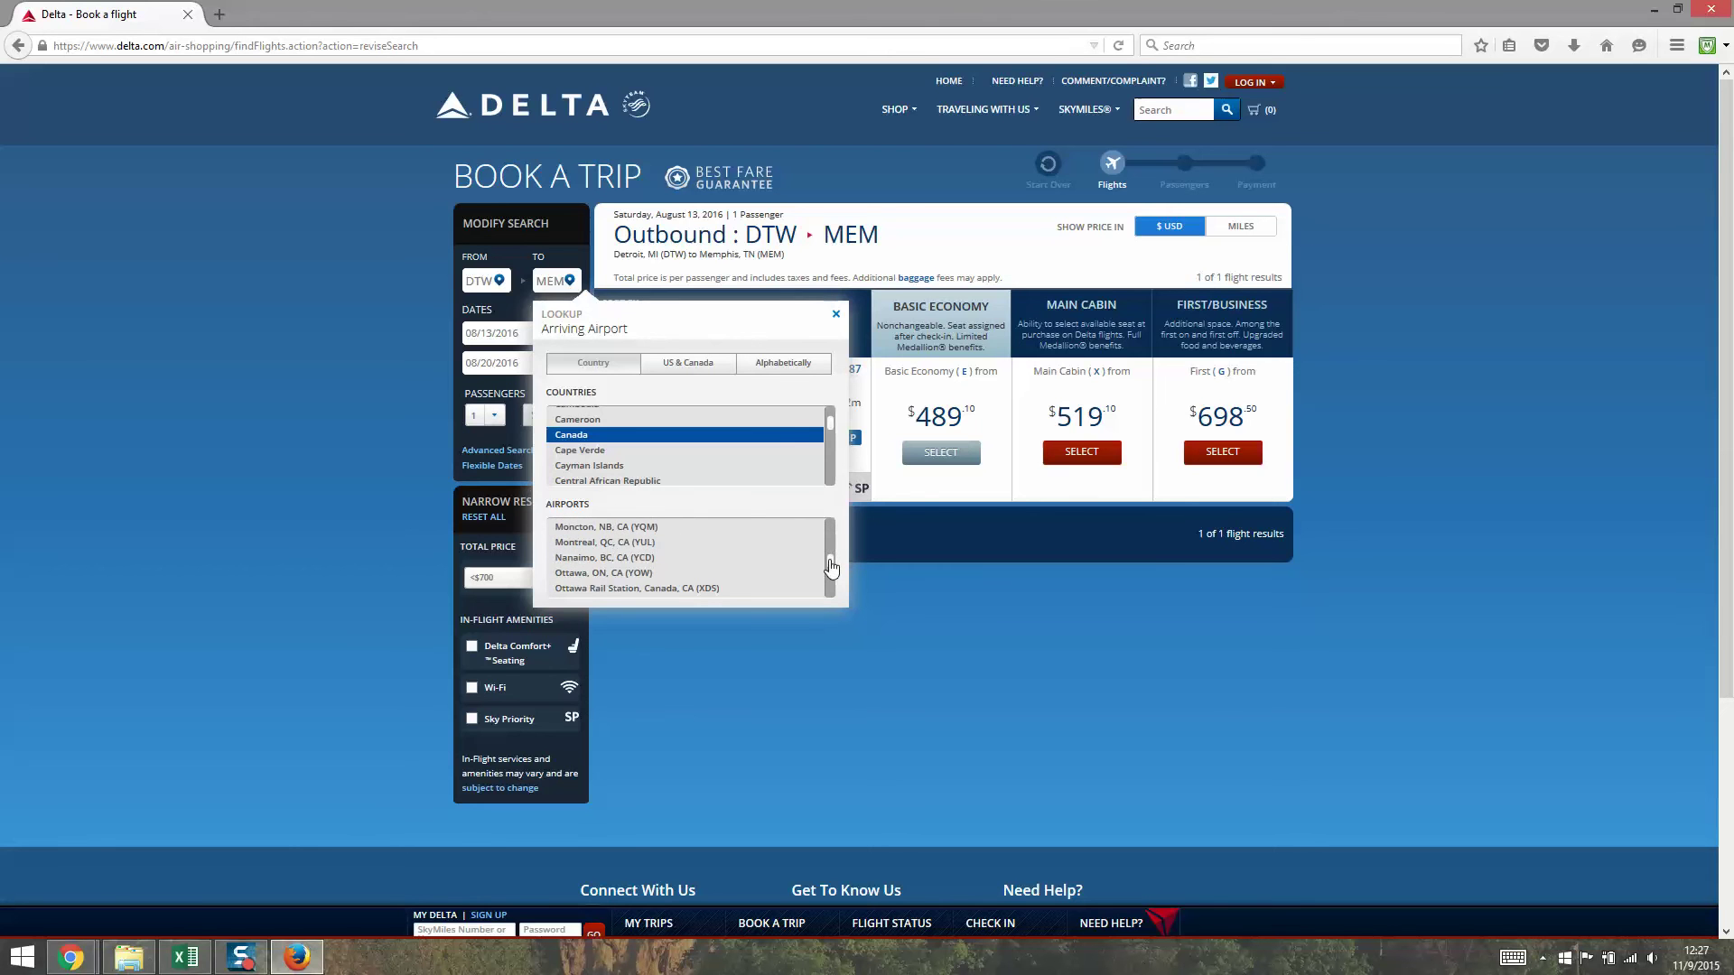
left_click(625, 530)
double_click(625, 542)
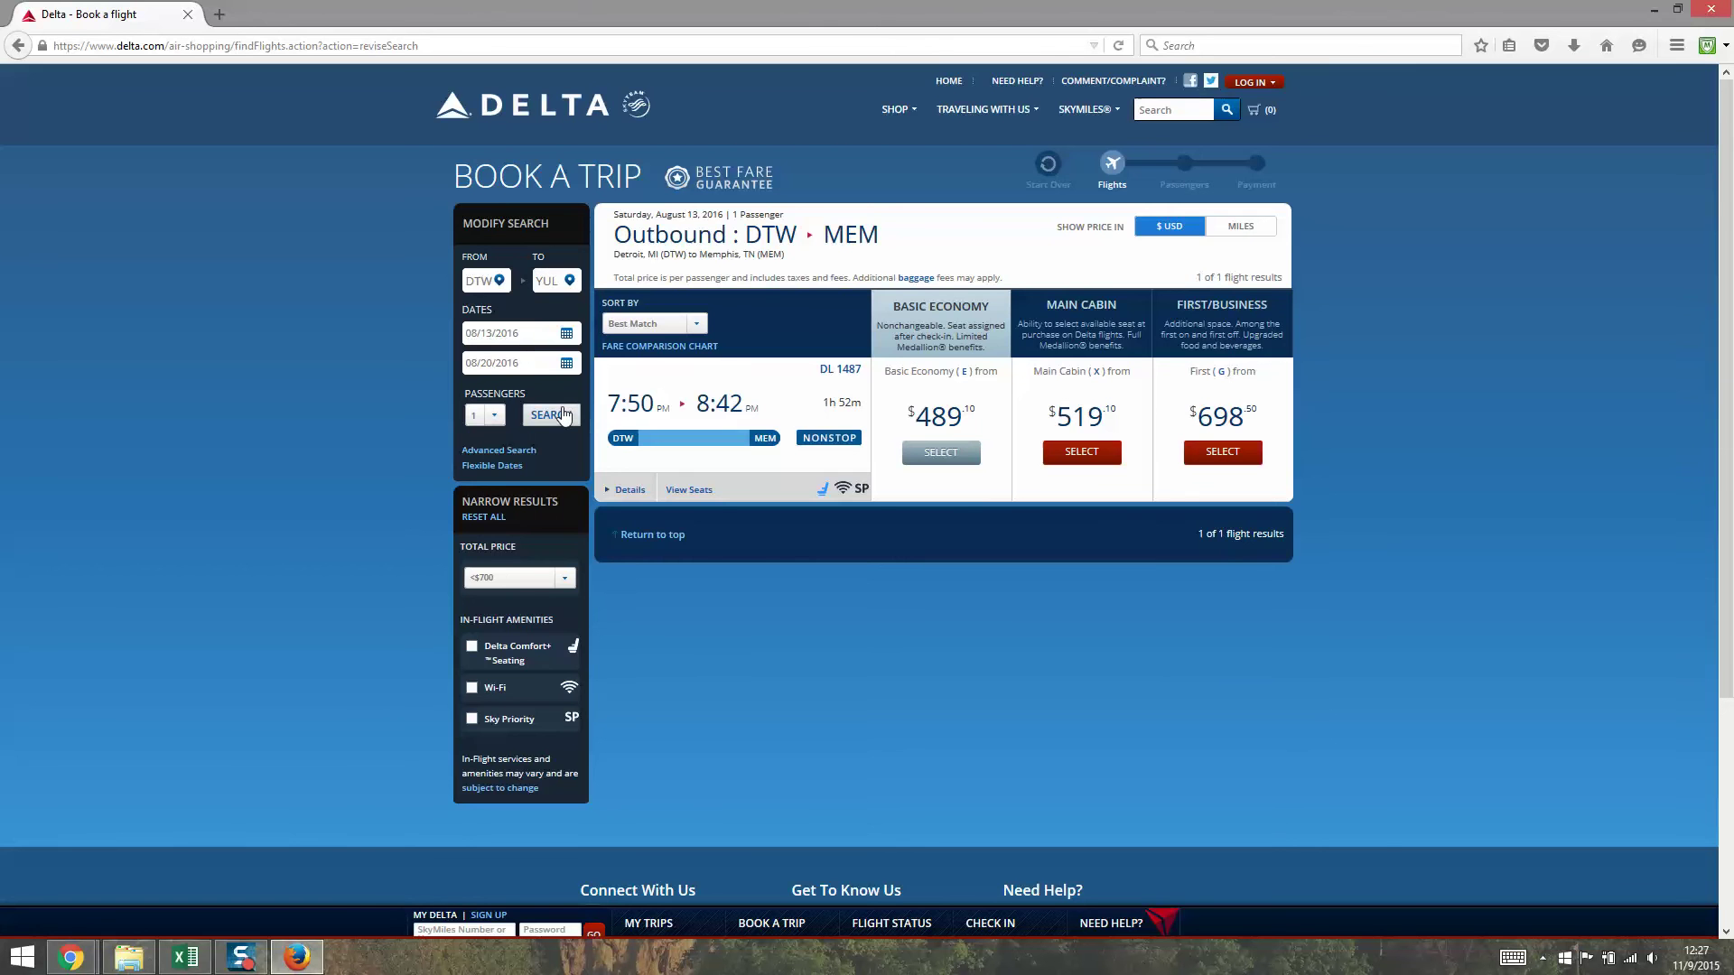
left_click(561, 415)
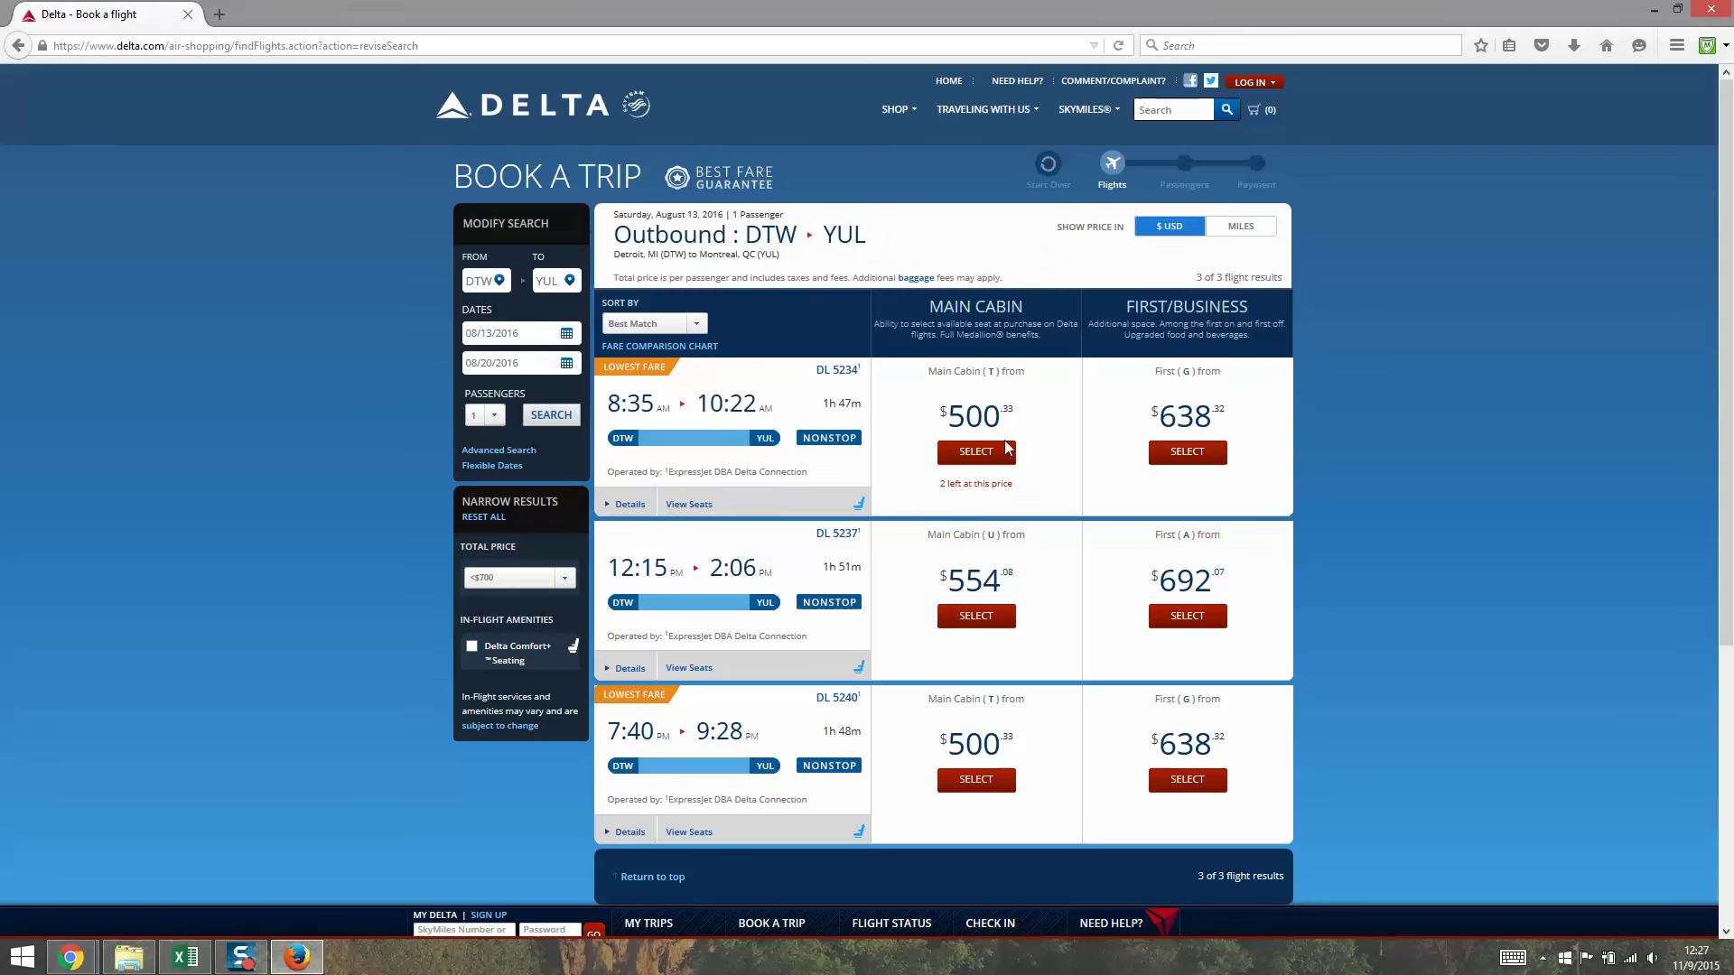
Highlight the $500.33 Main Cabin fare and enter 500.33 as Montreal's cost in D8.
left_click_drag(1009, 421, 932, 424)
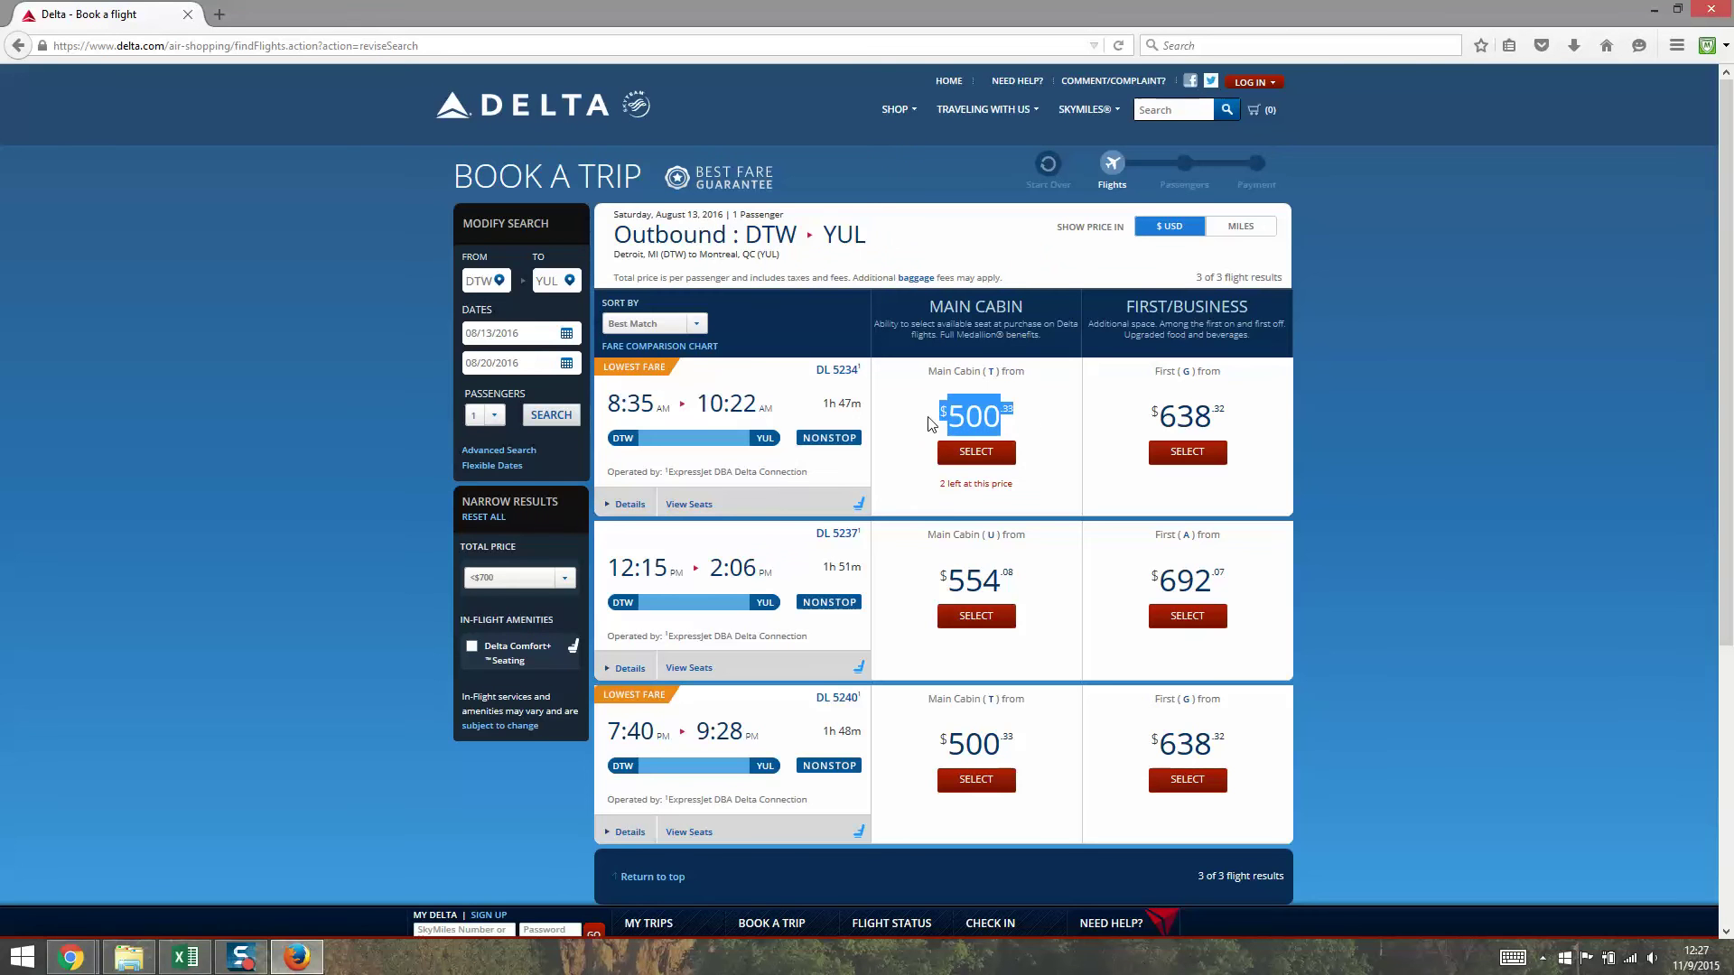
left_click(185, 957)
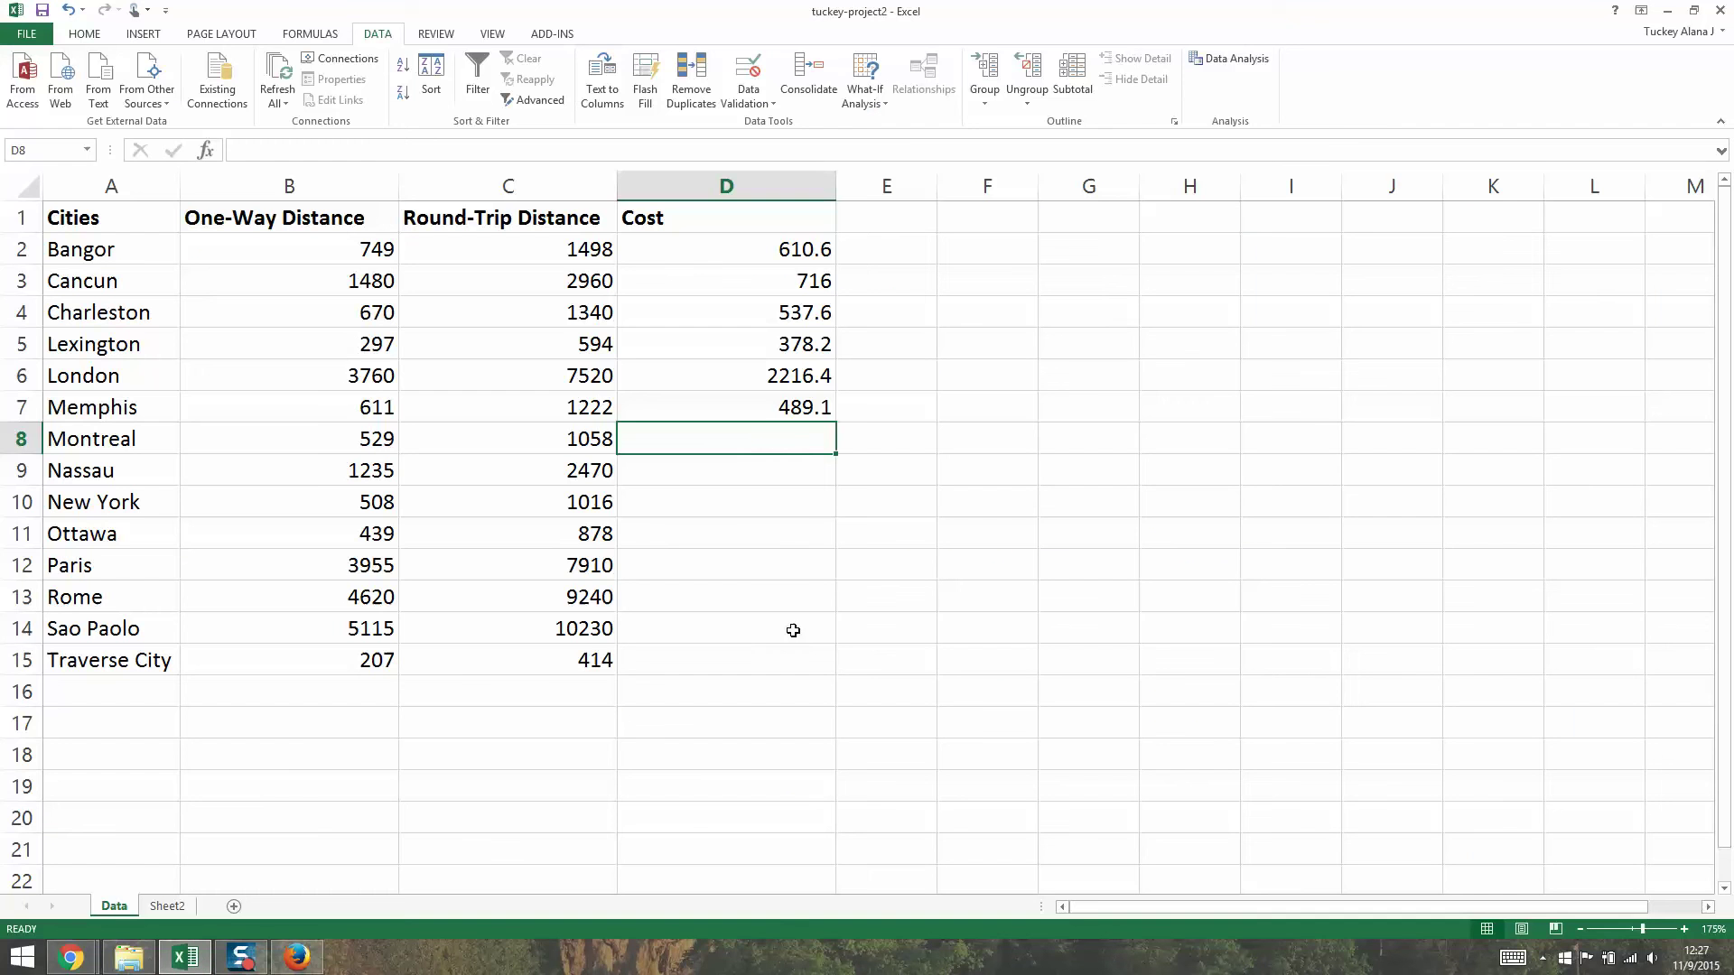
type("500")
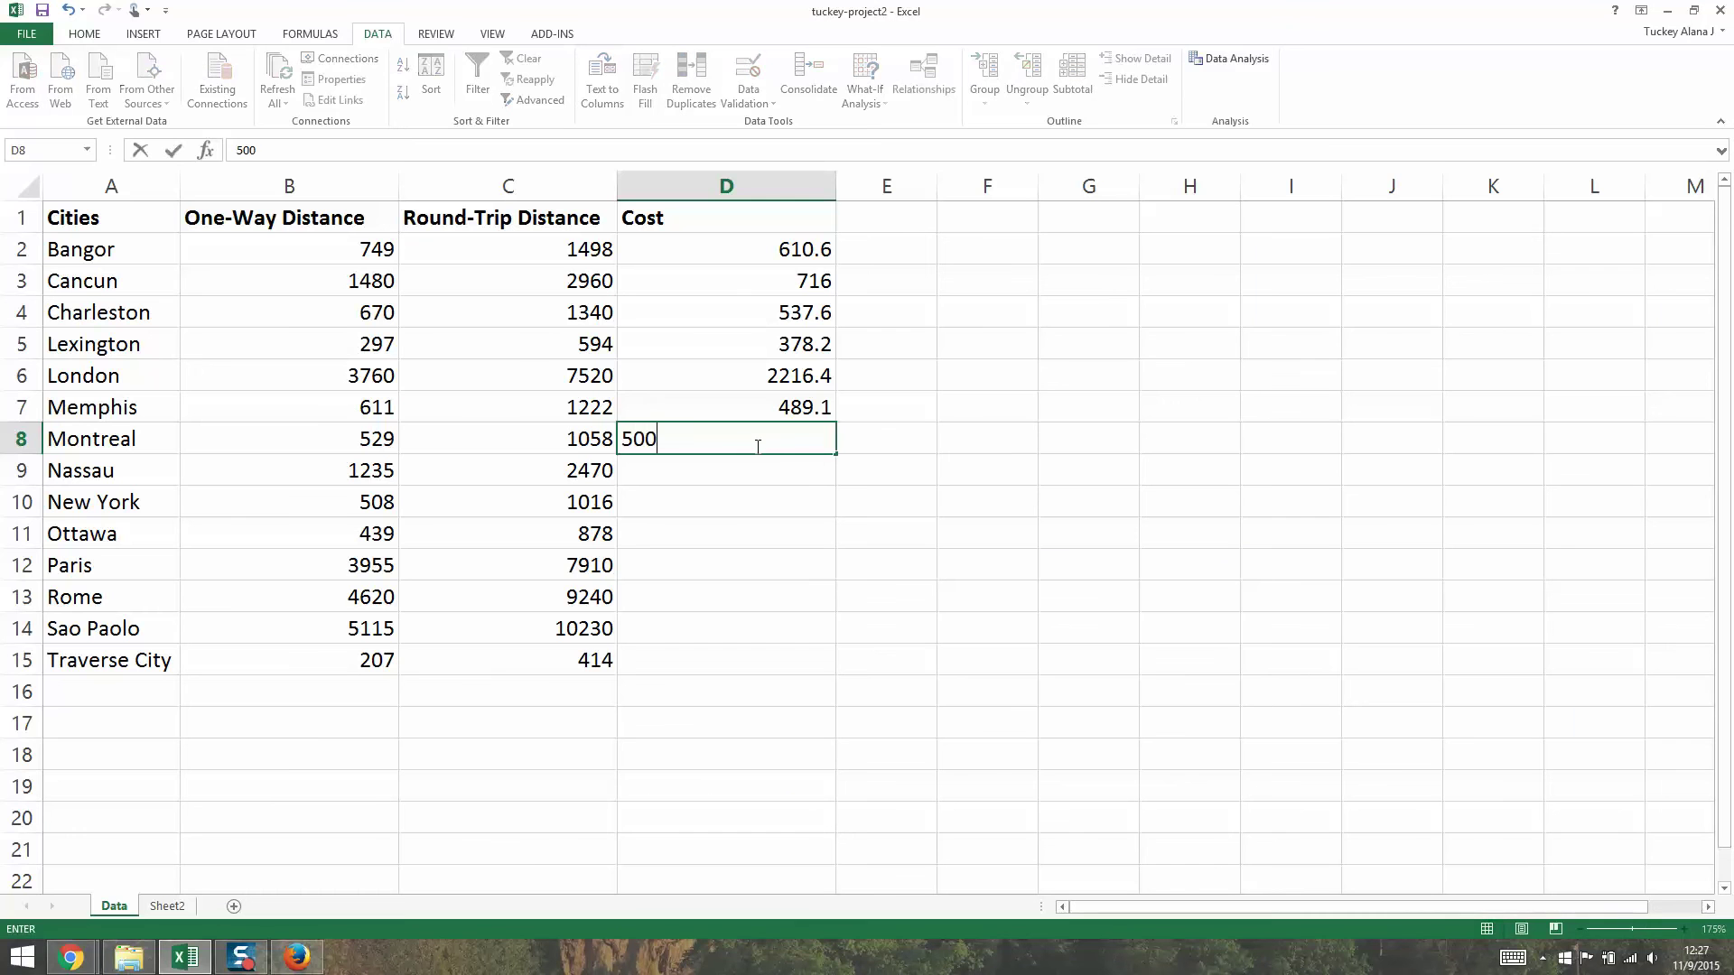
type(".33")
key("Return")
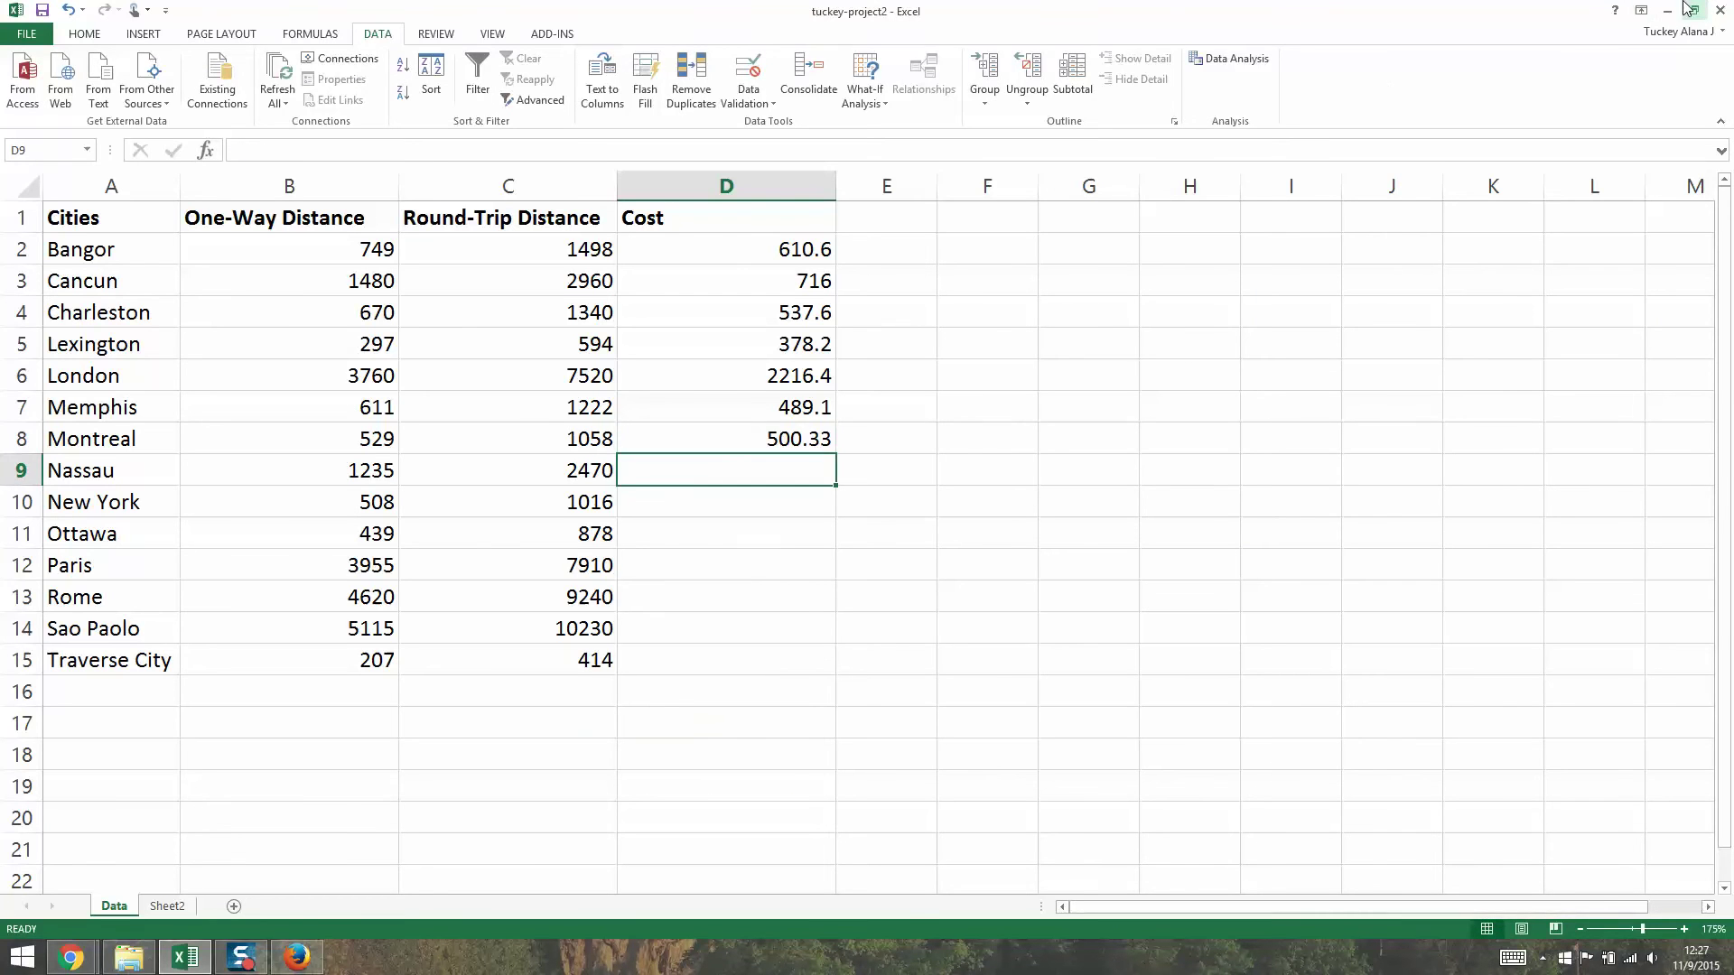
left_click(1668, 10)
Browse destinations by country to Bahamas and choose Freeport (FPO) as the arriving airport.
left_click(569, 281)
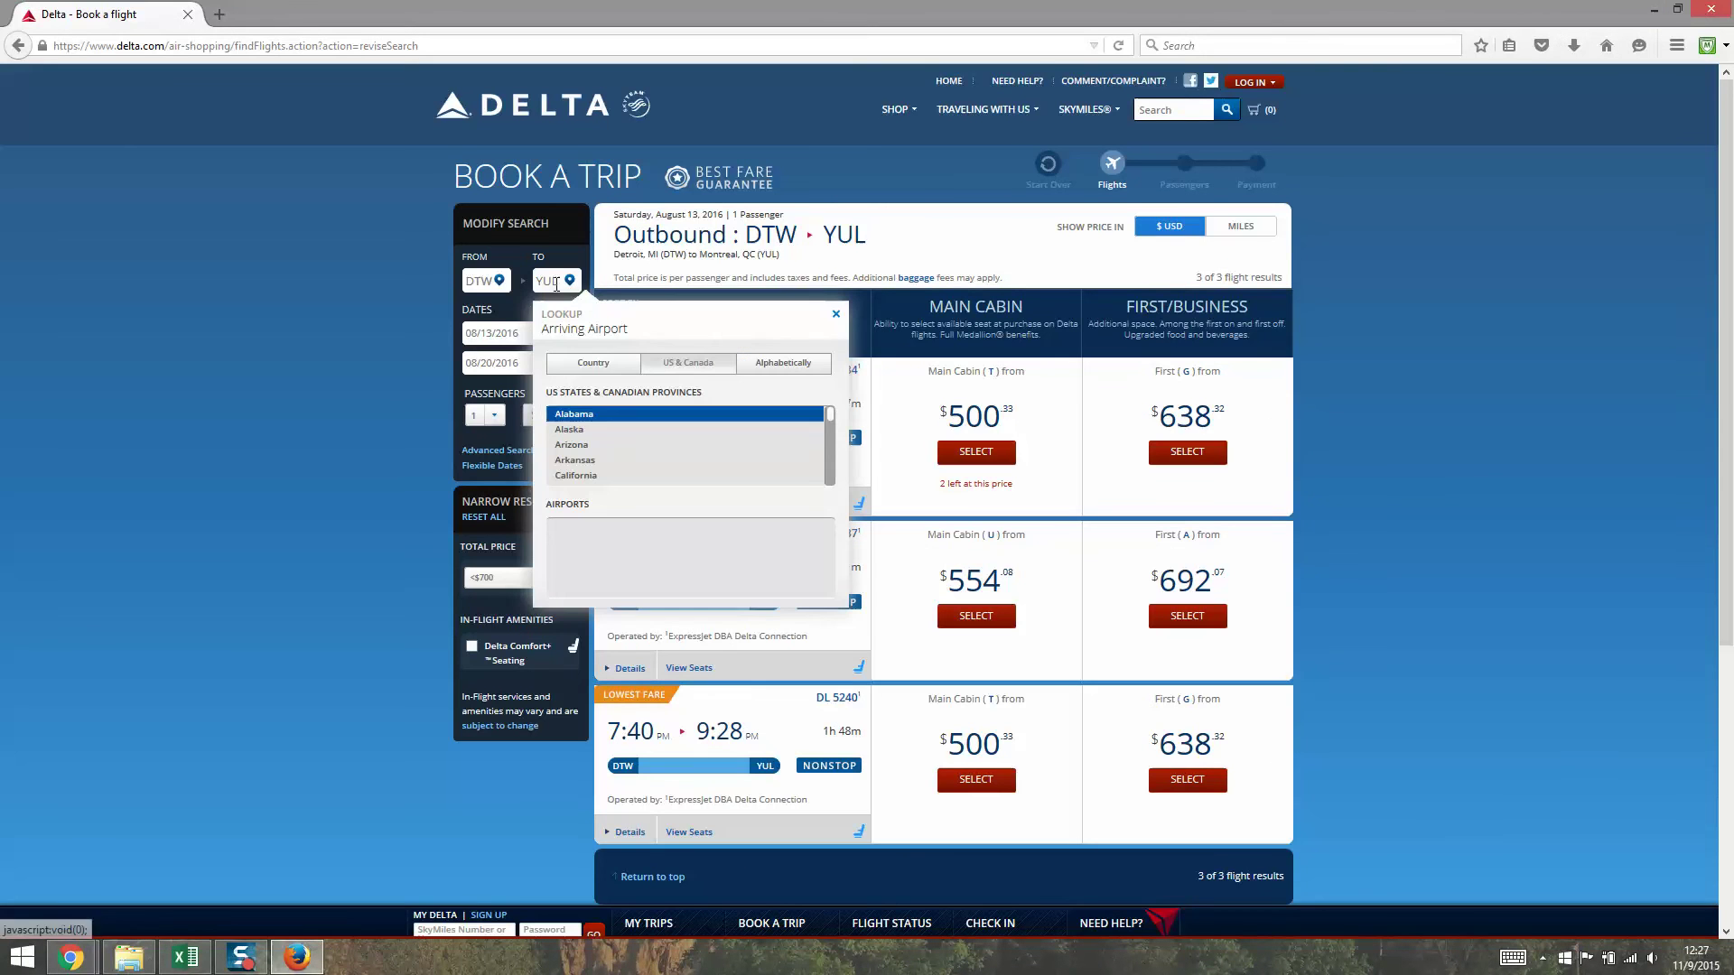
left_click(596, 363)
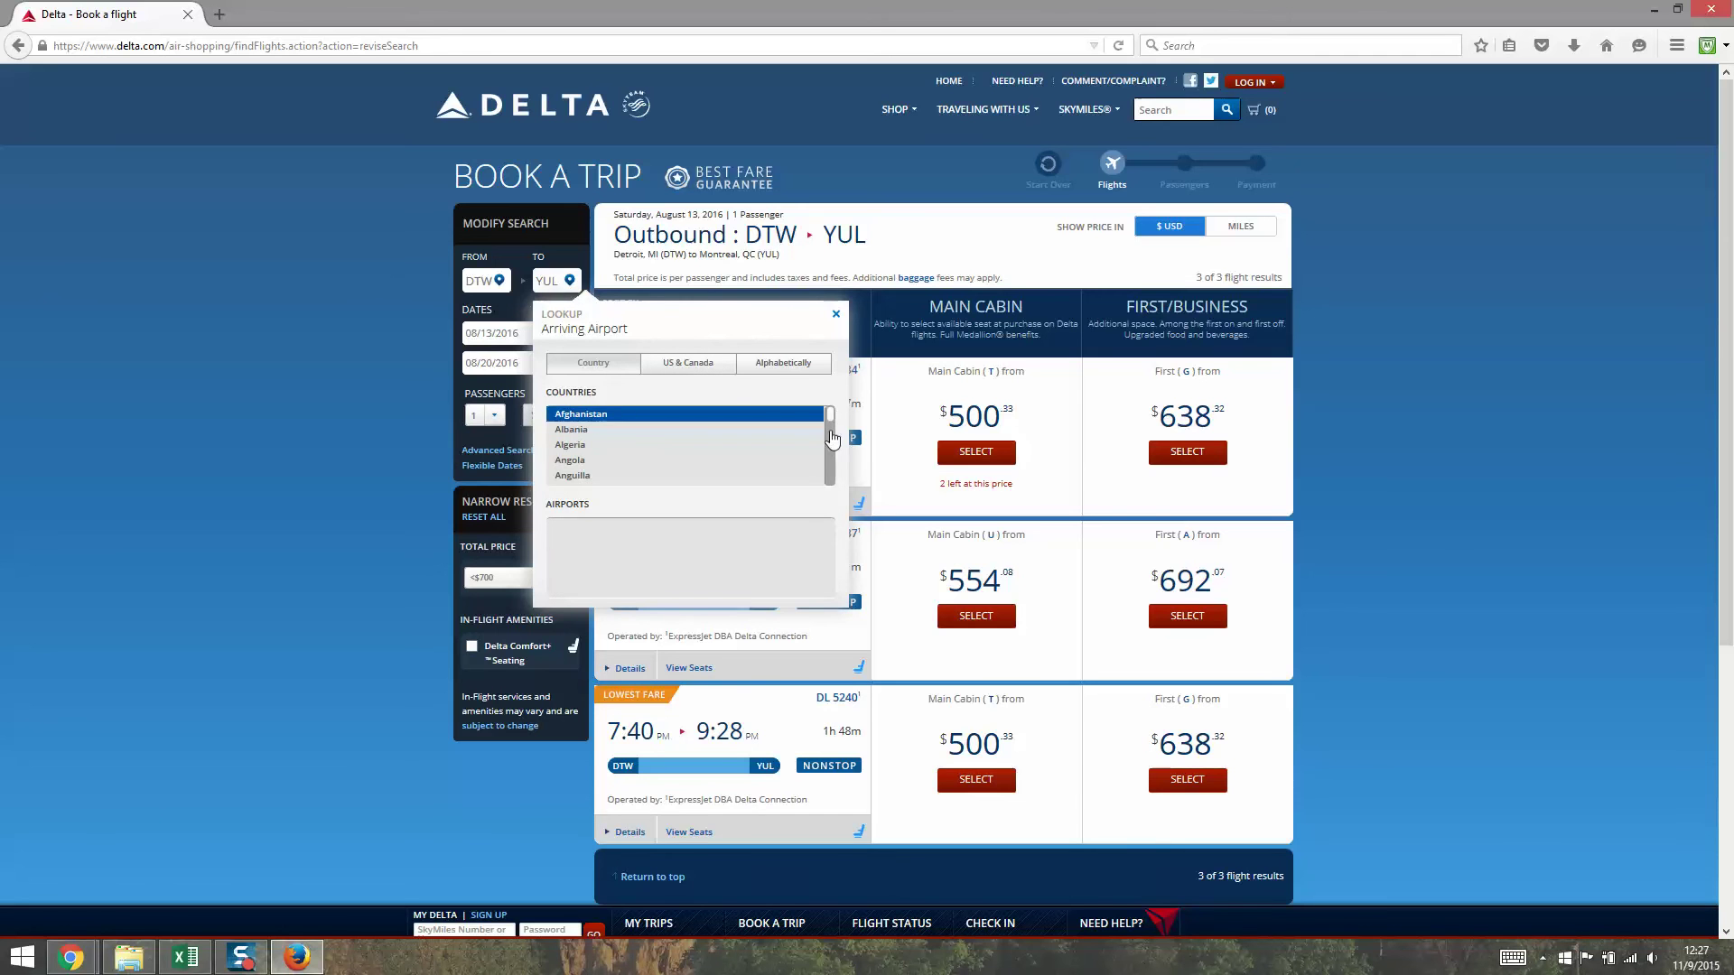
scroll(832, 416, "down", 2)
left_click(664, 459)
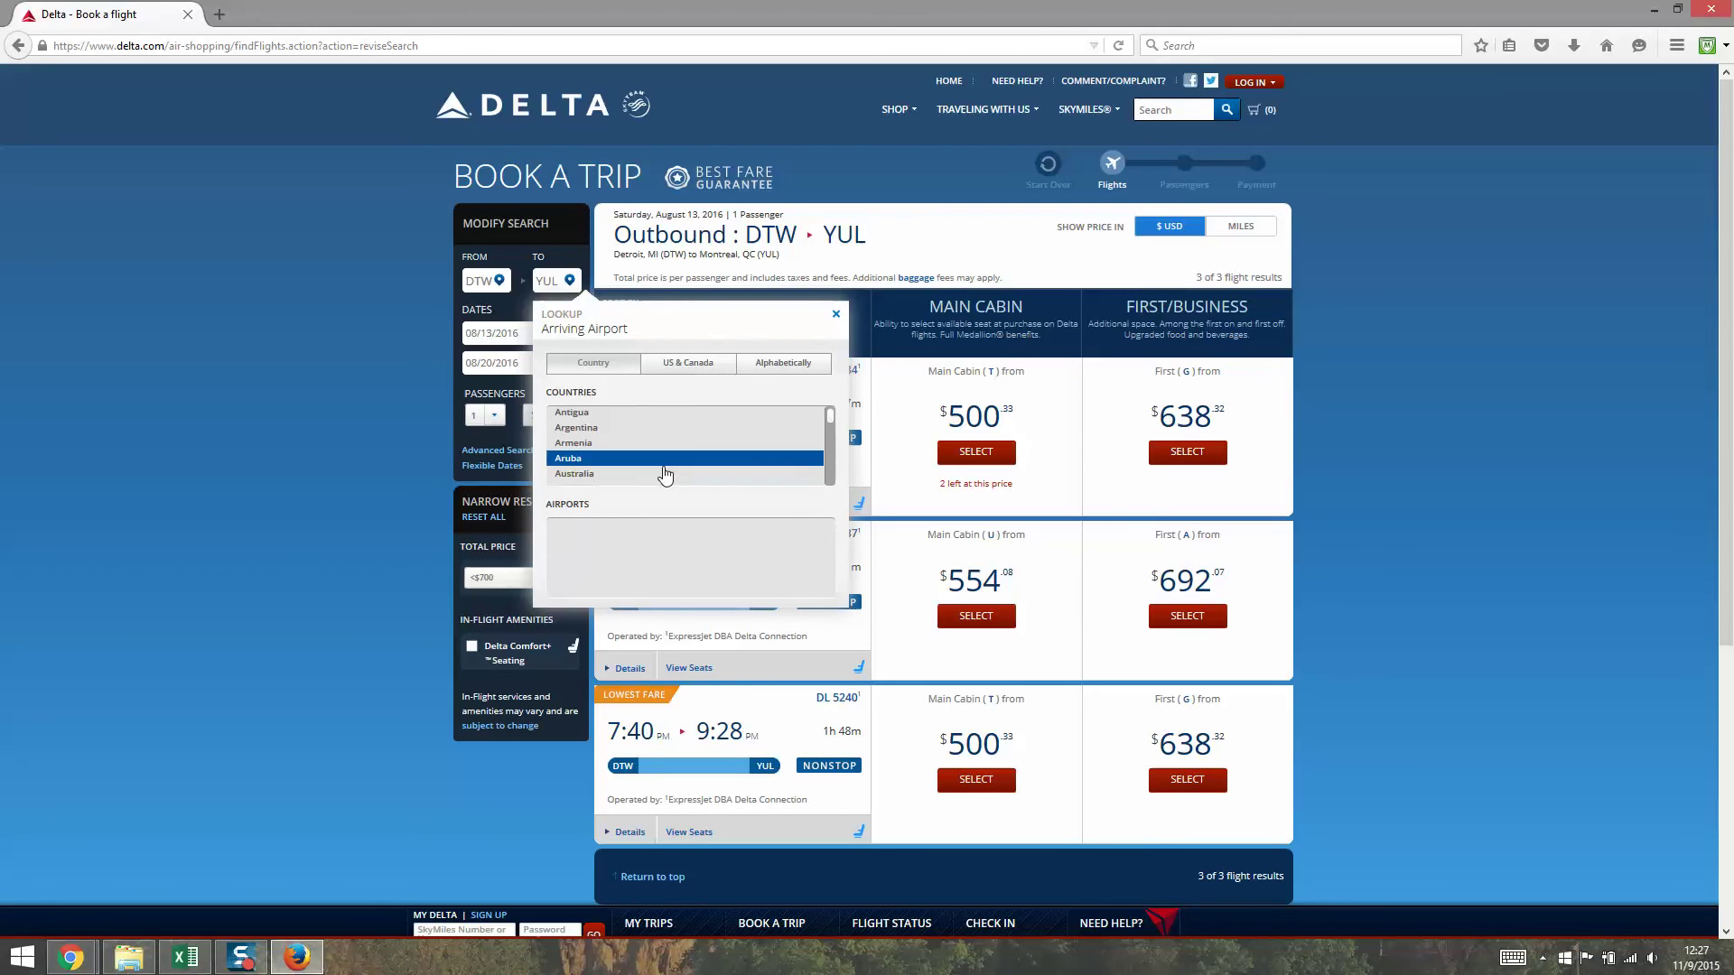
left_click(661, 474)
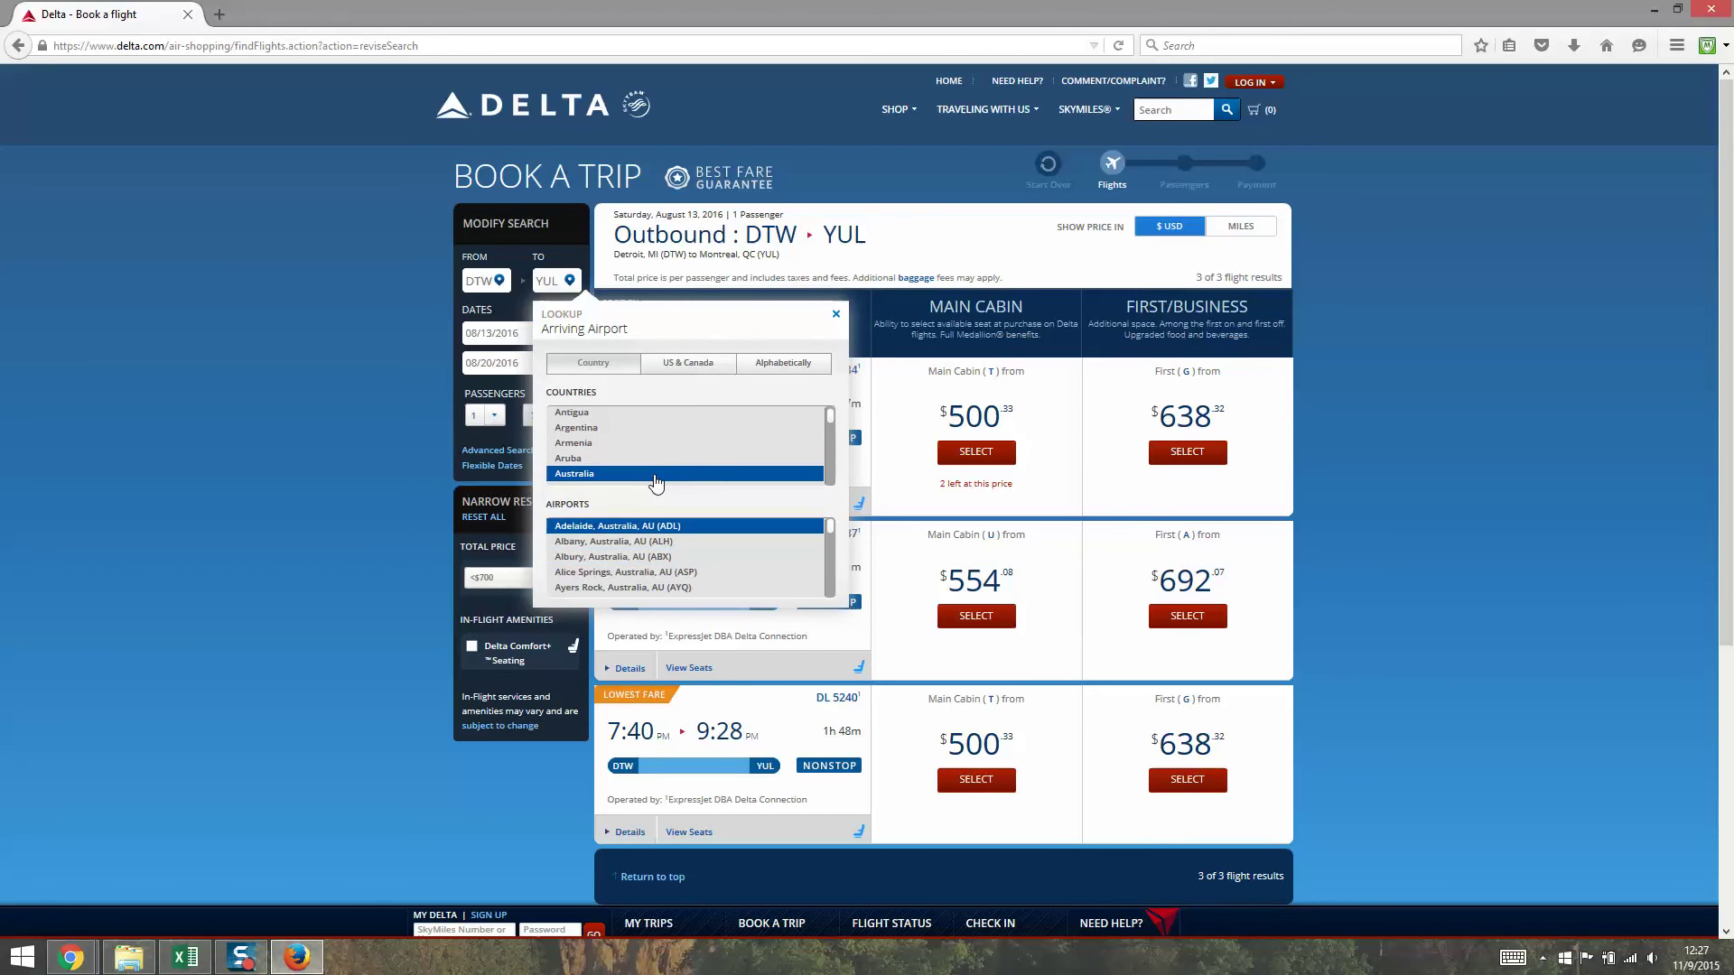
left_click(829, 457)
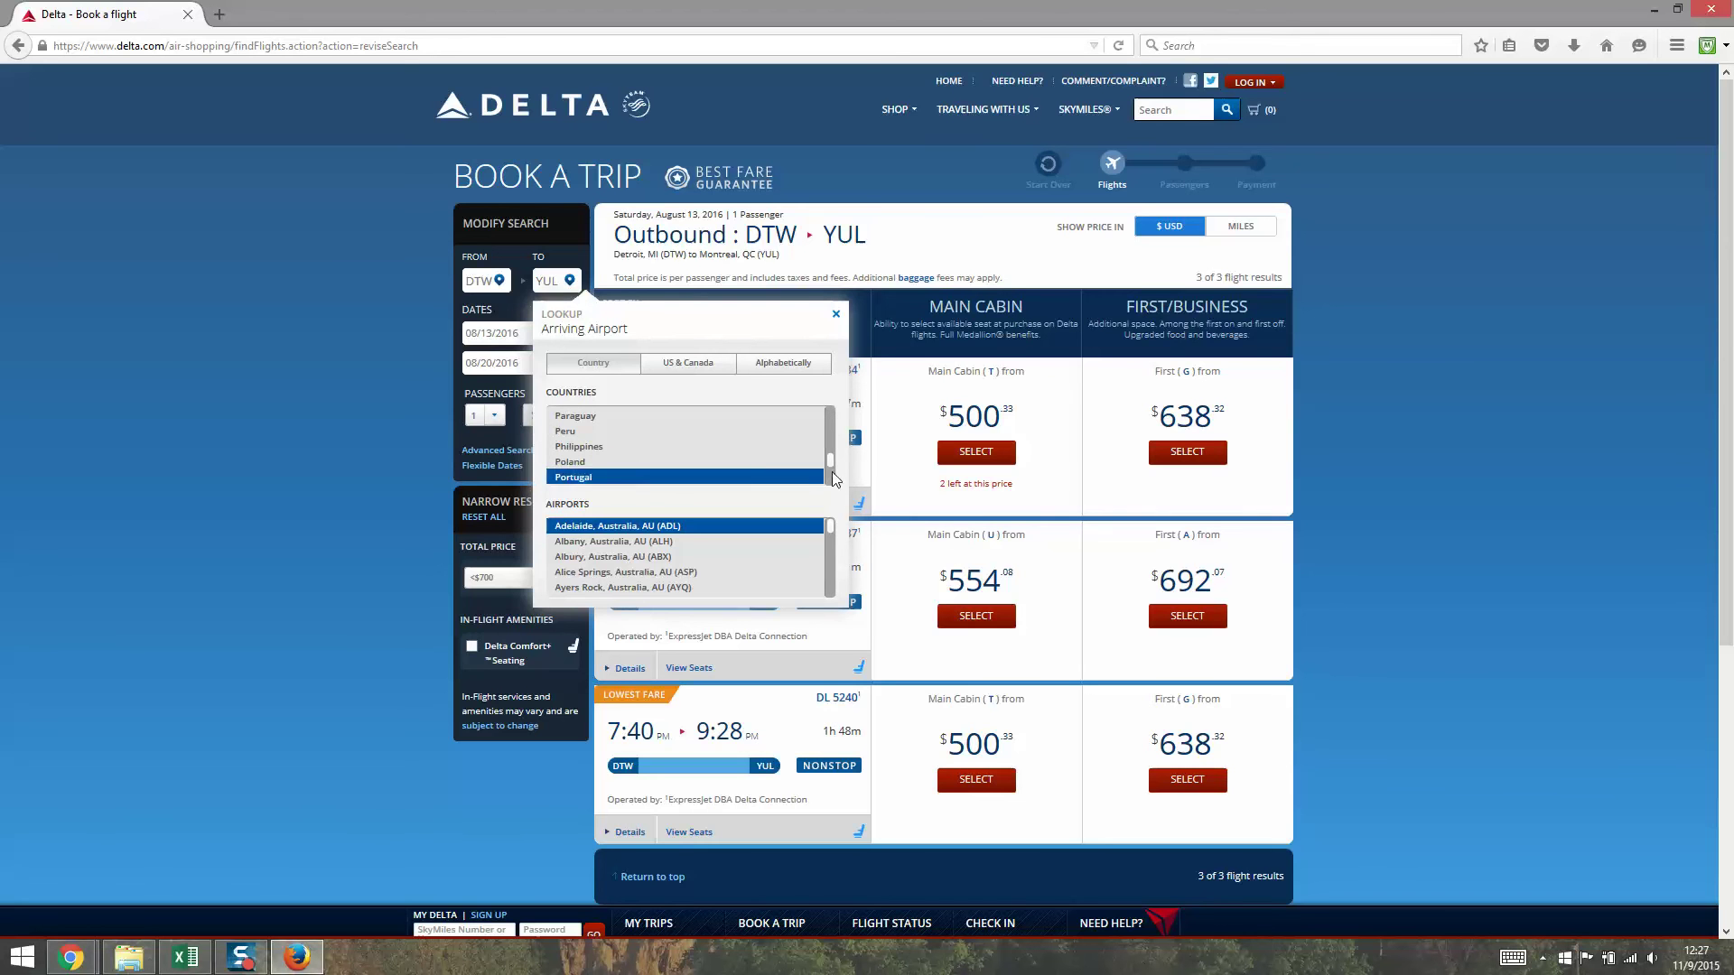
left_click_drag(831, 470, 777, 437)
key("b")
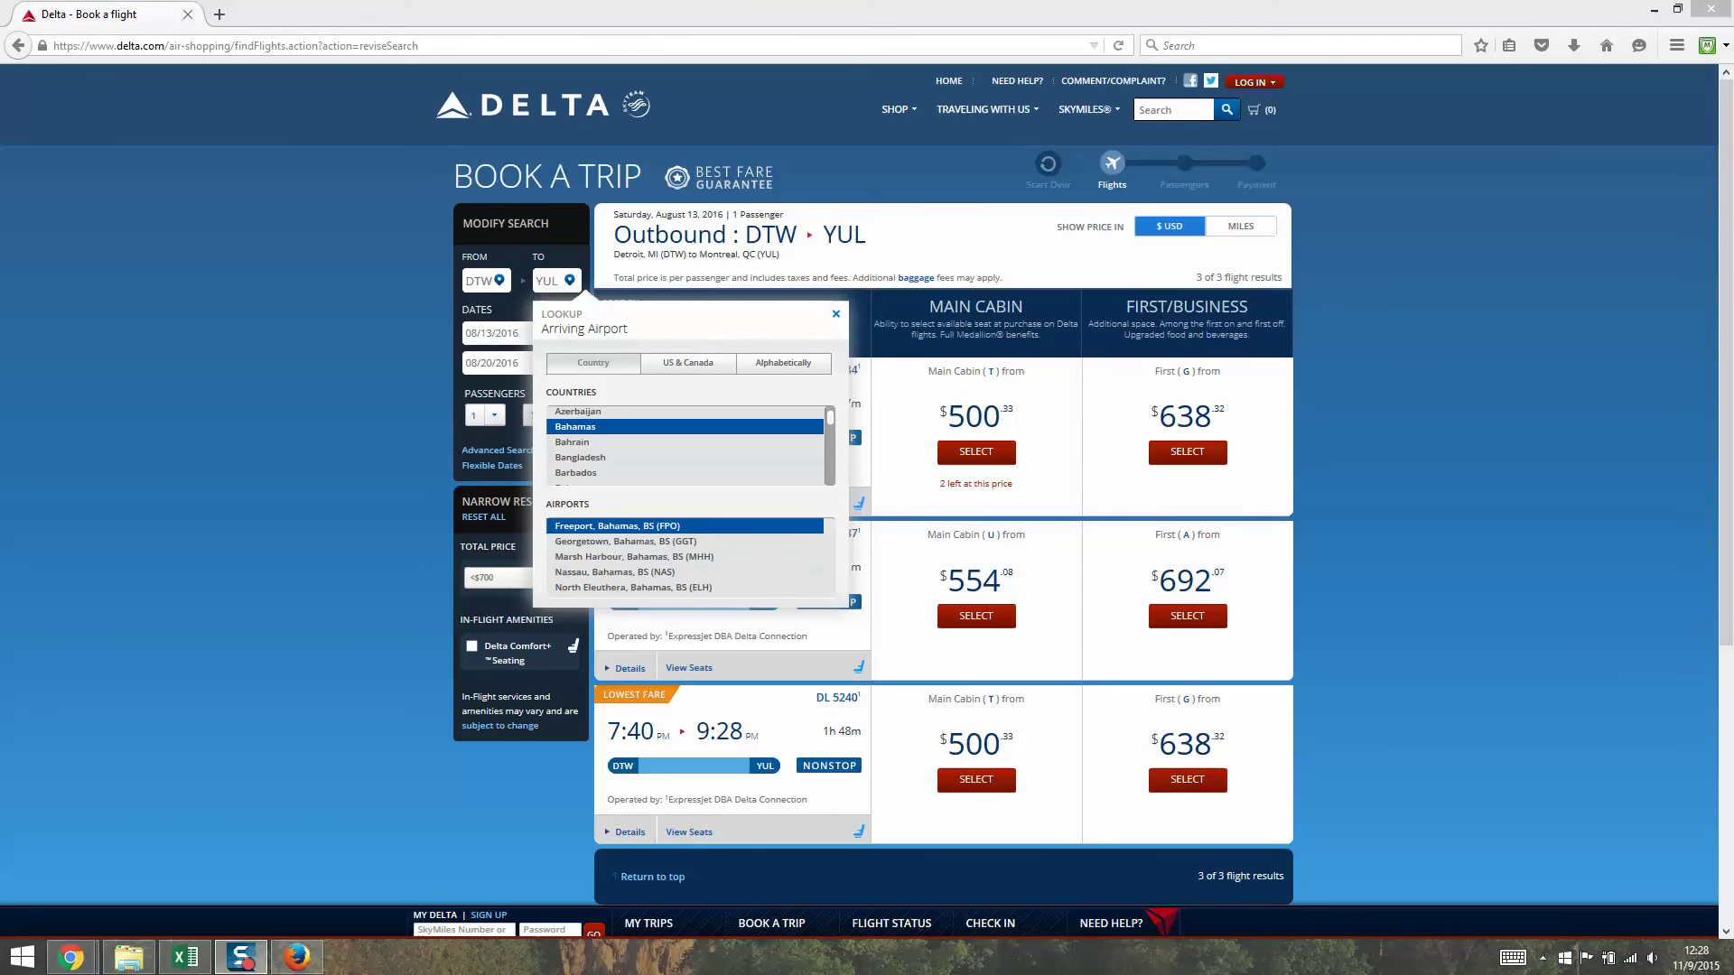
mouse_move(713, 527)
left_mouse_down()
mouse_move(727, 544)
mouse_move(713, 529)
mouse_move(656, 543)
mouse_move(755, 561)
mouse_move(703, 545)
mouse_move(715, 529)
left_mouse_up()
double_click(715, 527)
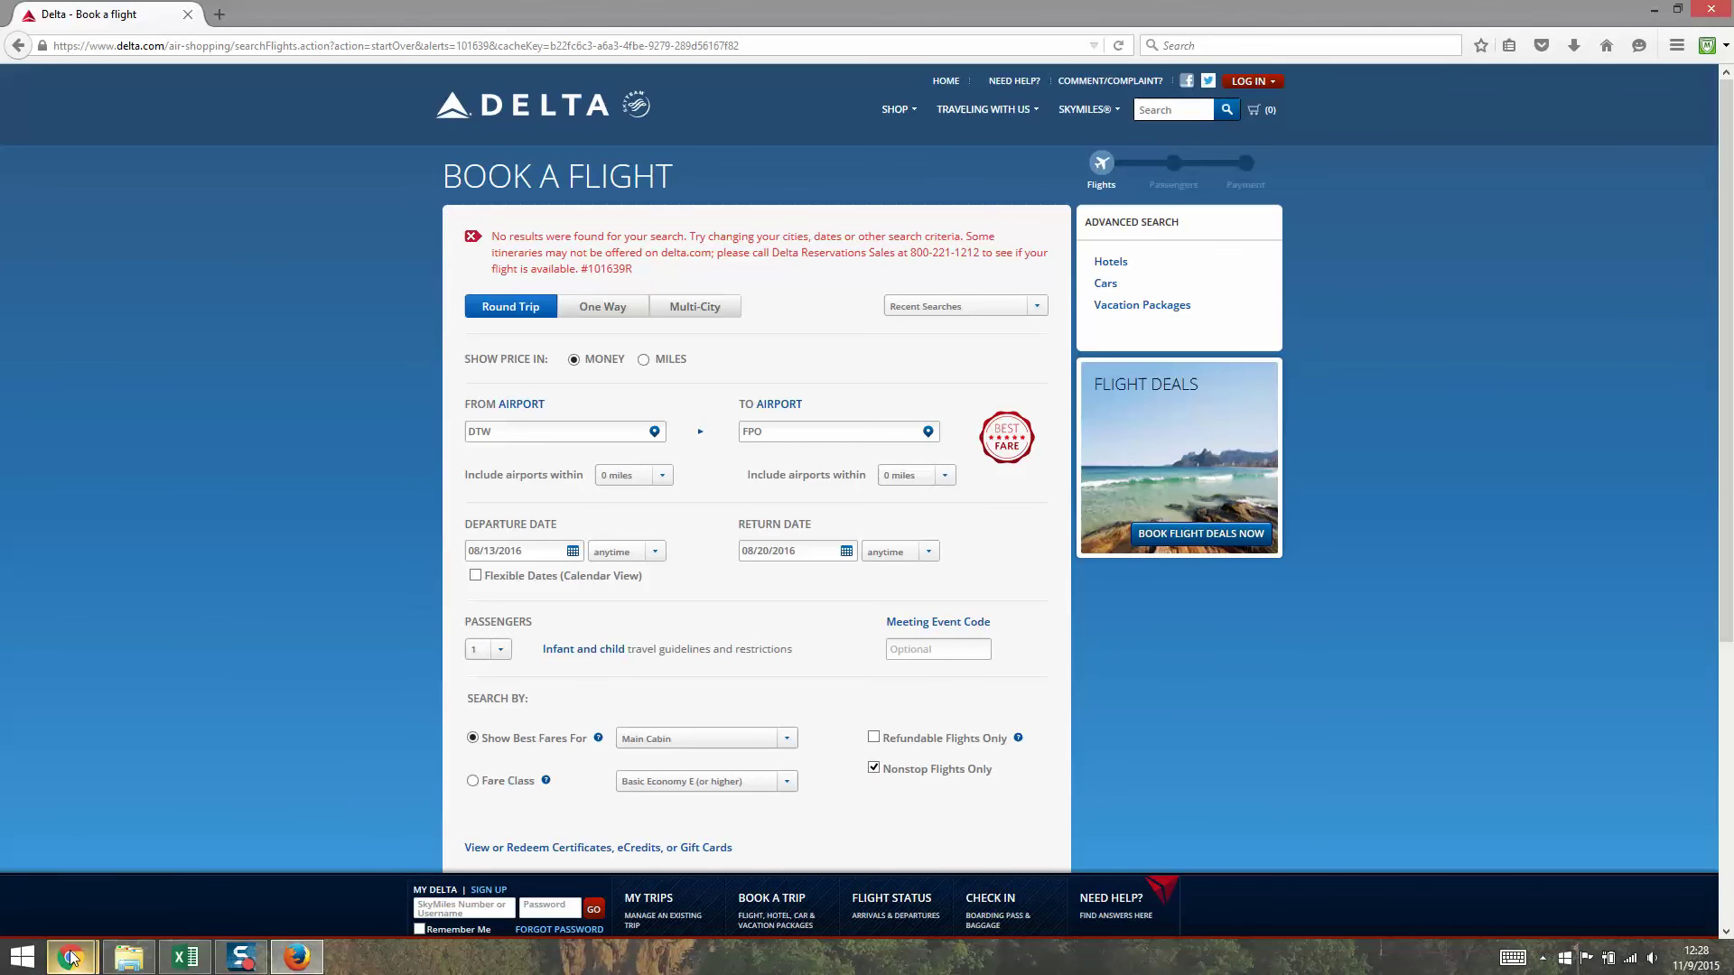
Confirm Nassau (NAS) at 1,235 mi on the Delta route map, then return to booking.
mouse_move(71, 956)
left_click(235, 799)
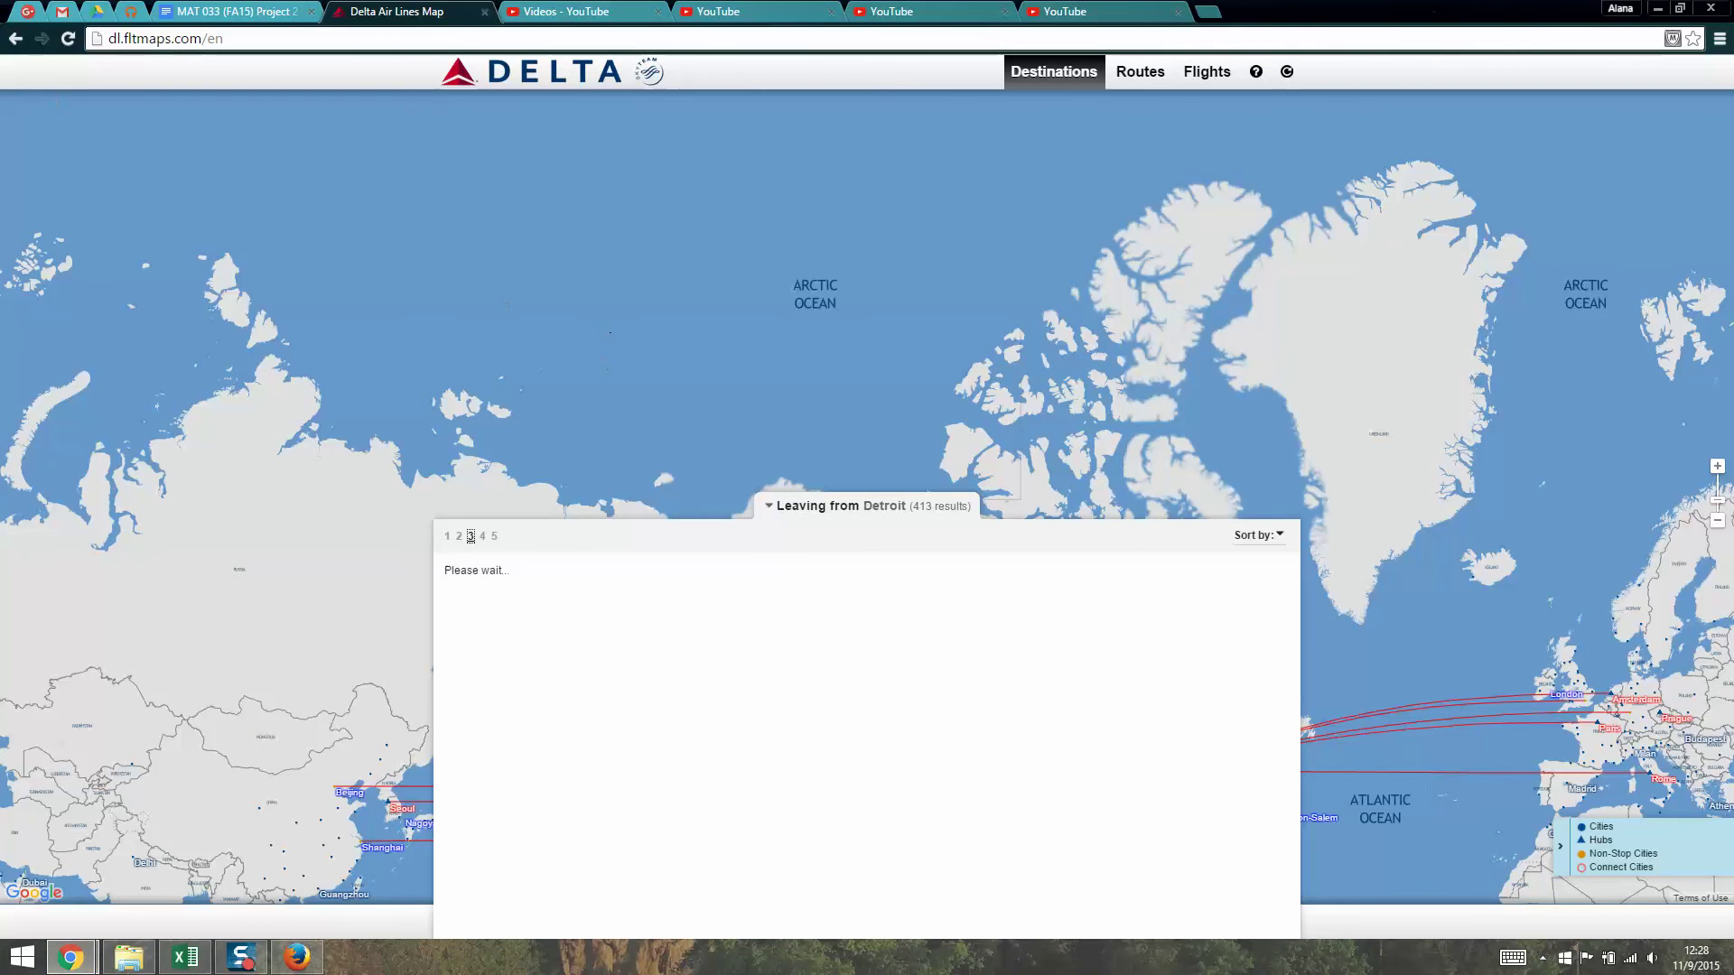
left_click(459, 536)
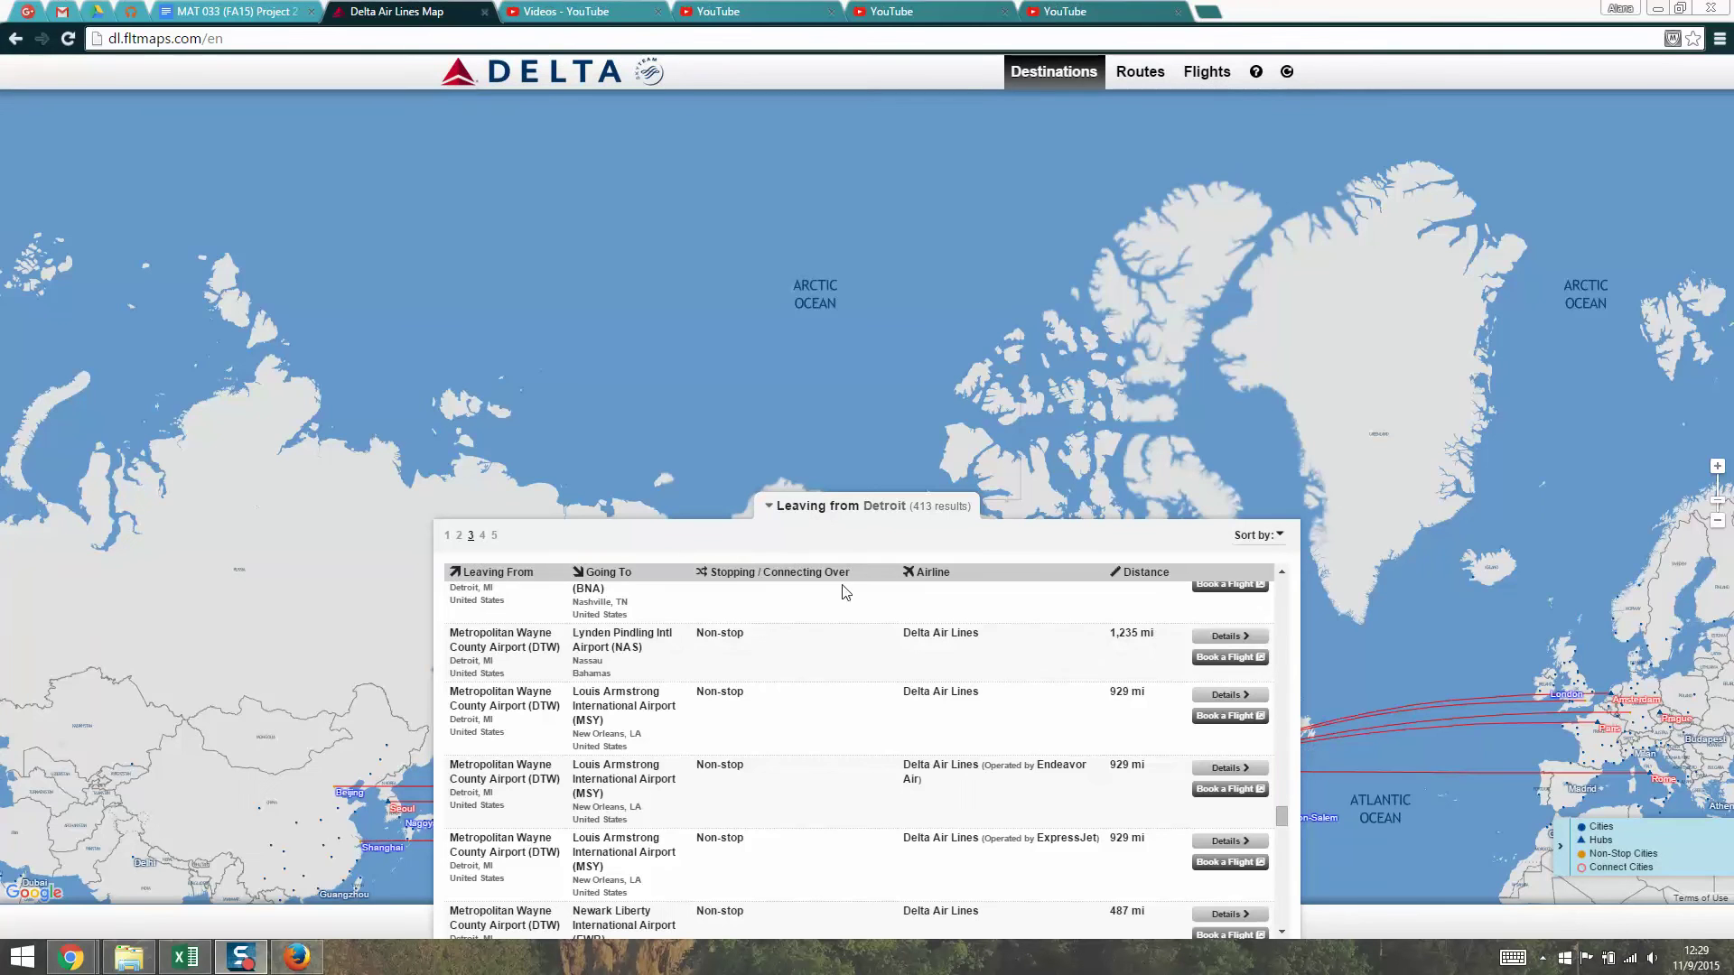
left_click_drag(620, 673, 604, 640)
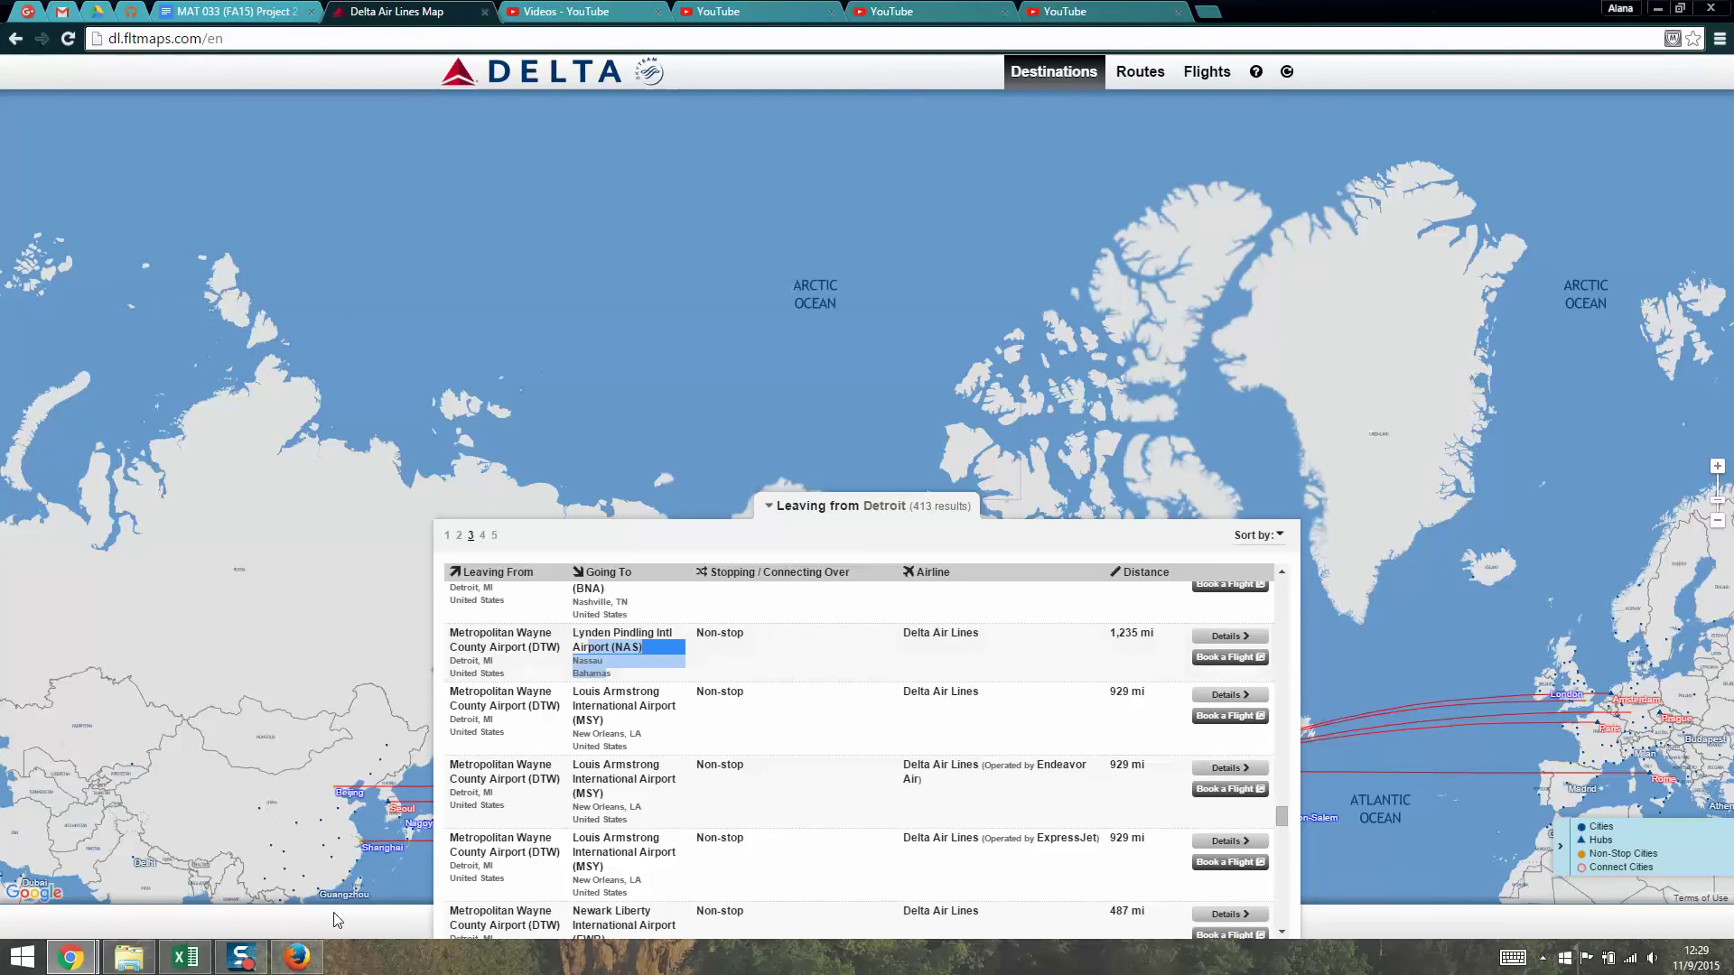
left_click(296, 957)
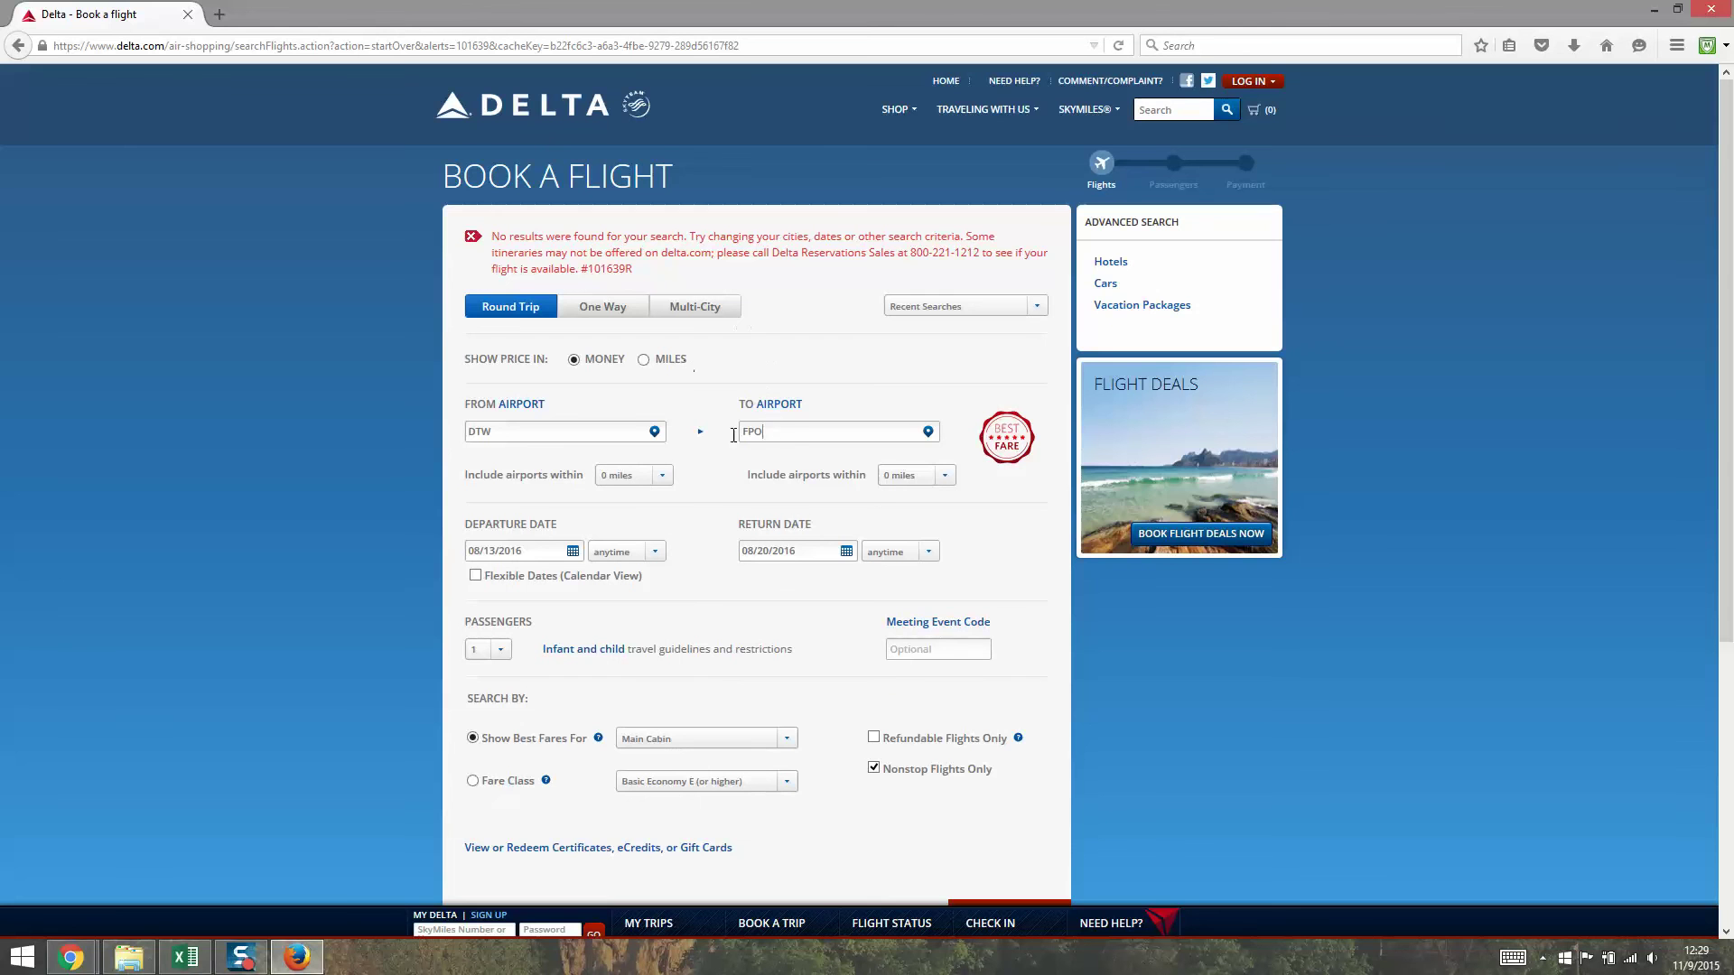
Search Nassau (NAS) instead of FPO on Delta, find no results, then select Nassau's cells A9:C9.
key("ctrl+a")
type("NAS")
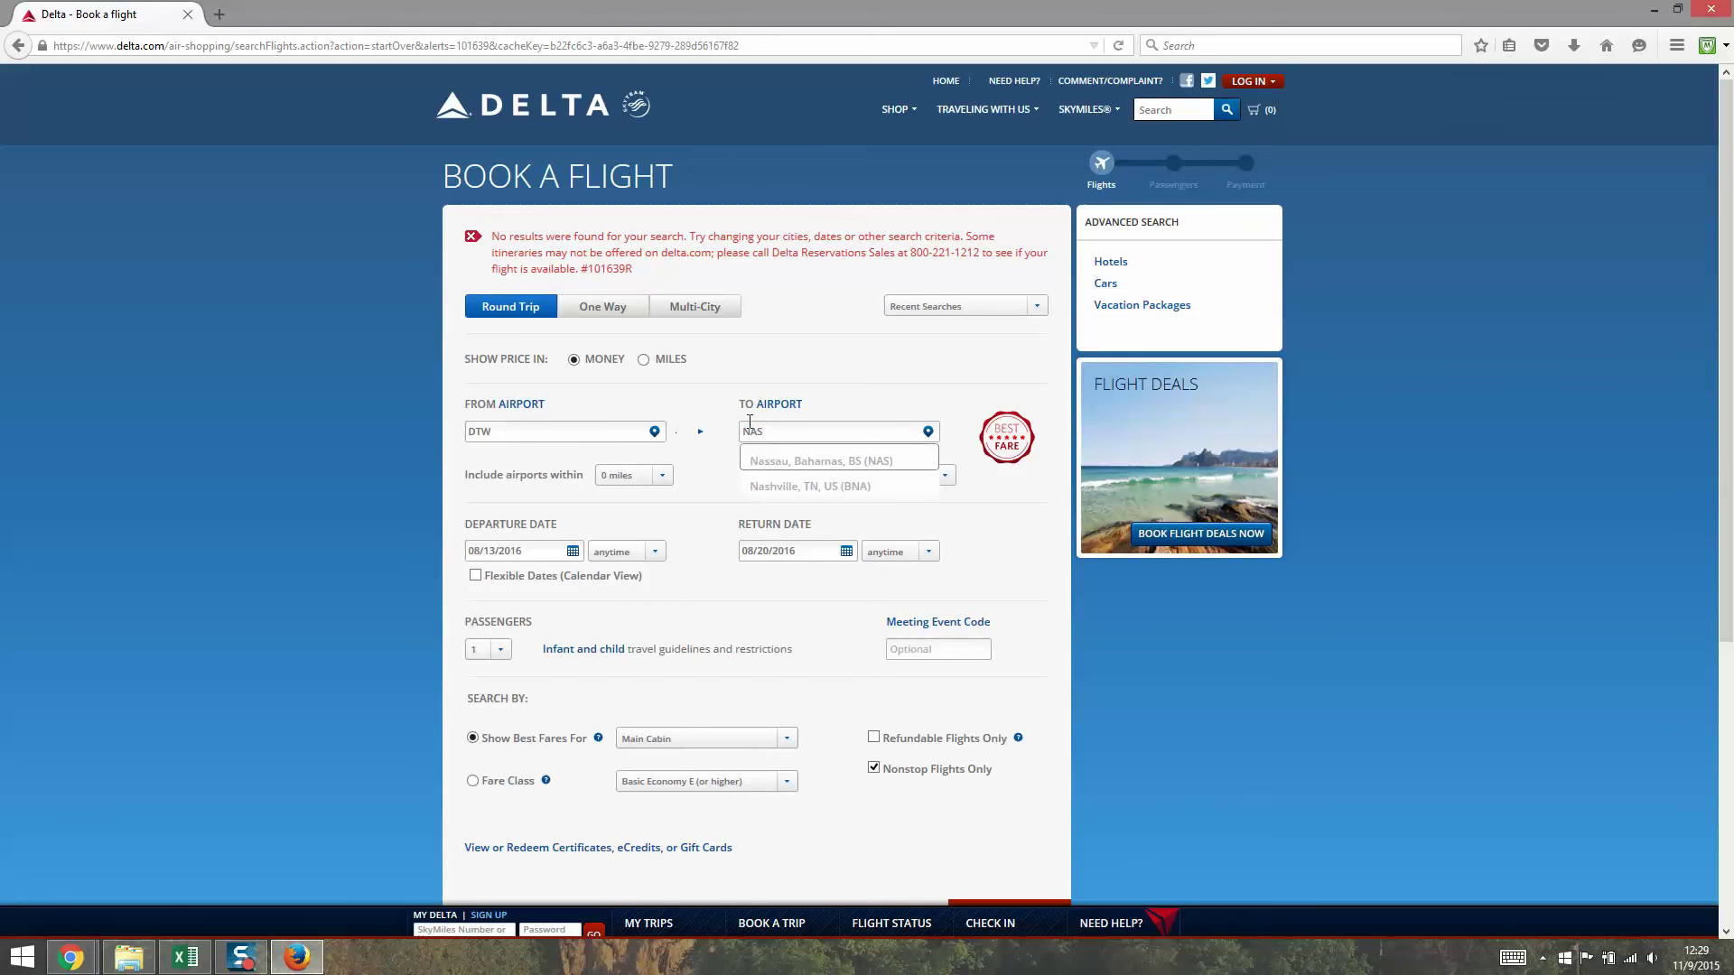
left_click(805, 464)
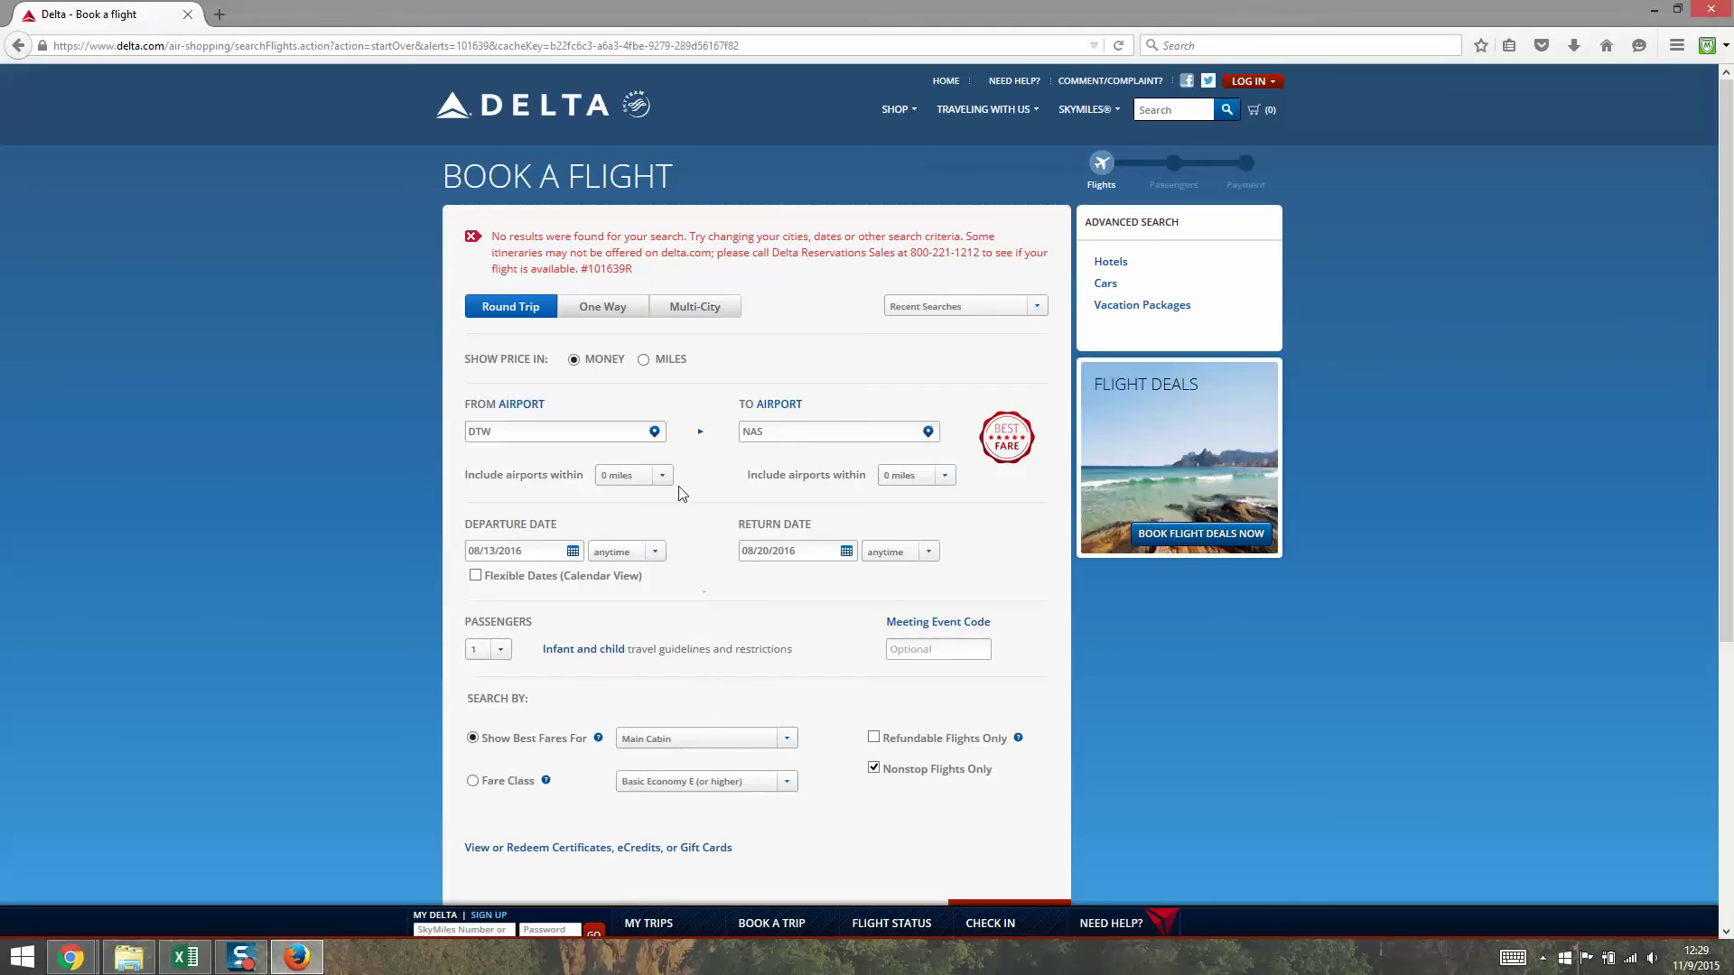
scroll(1083, 684, "down", 3)
left_click_drag(739, 253, 568, 232)
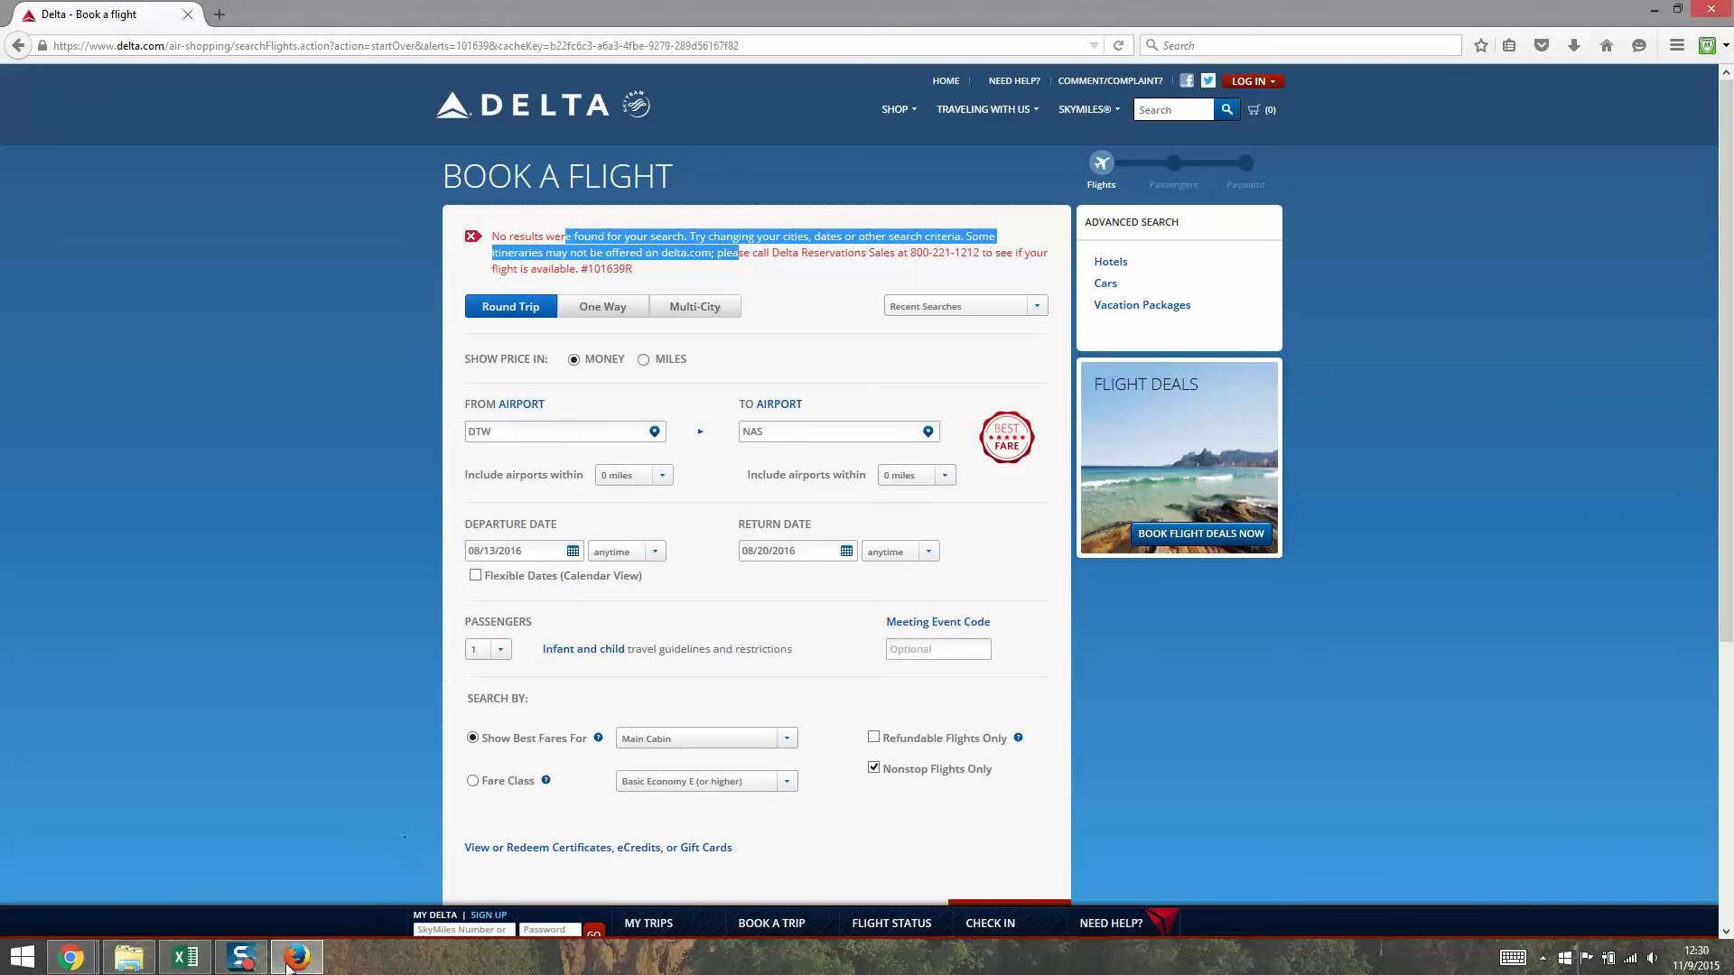
left_click(186, 957)
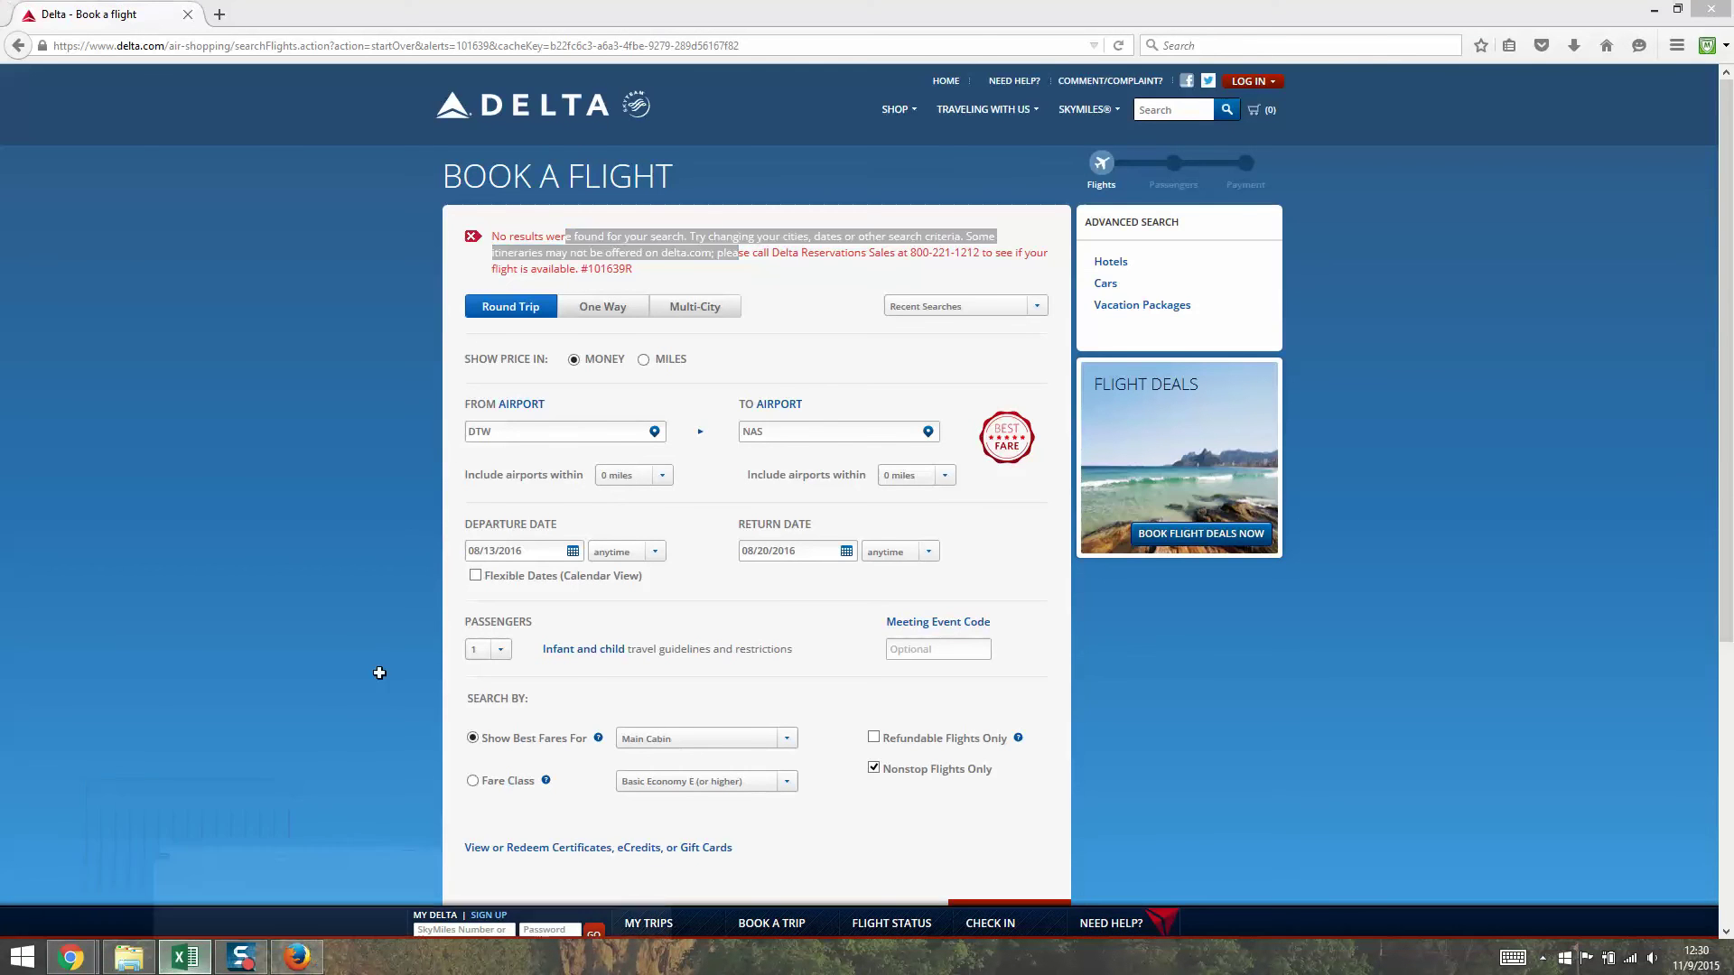
left_click_drag(106, 471, 561, 472)
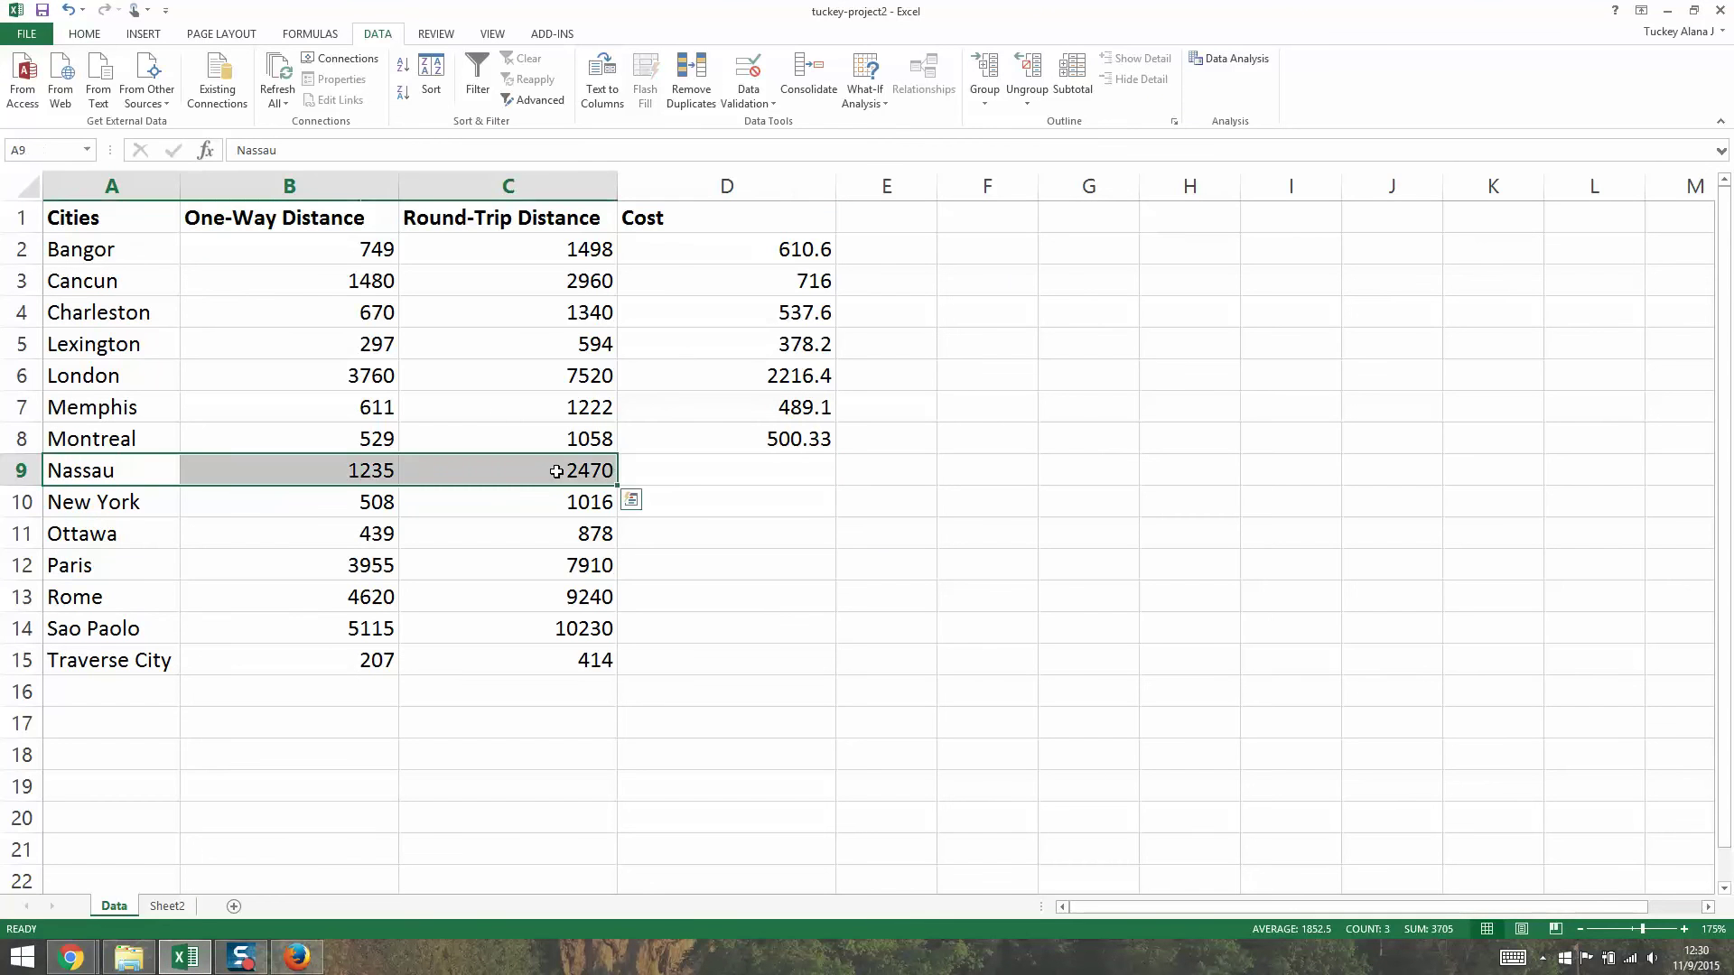
Delete Nassau and its distances from cells A9:C9, leaving row 9 empty.
key("Delete")
left_click_drag(235, 482, 114, 475)
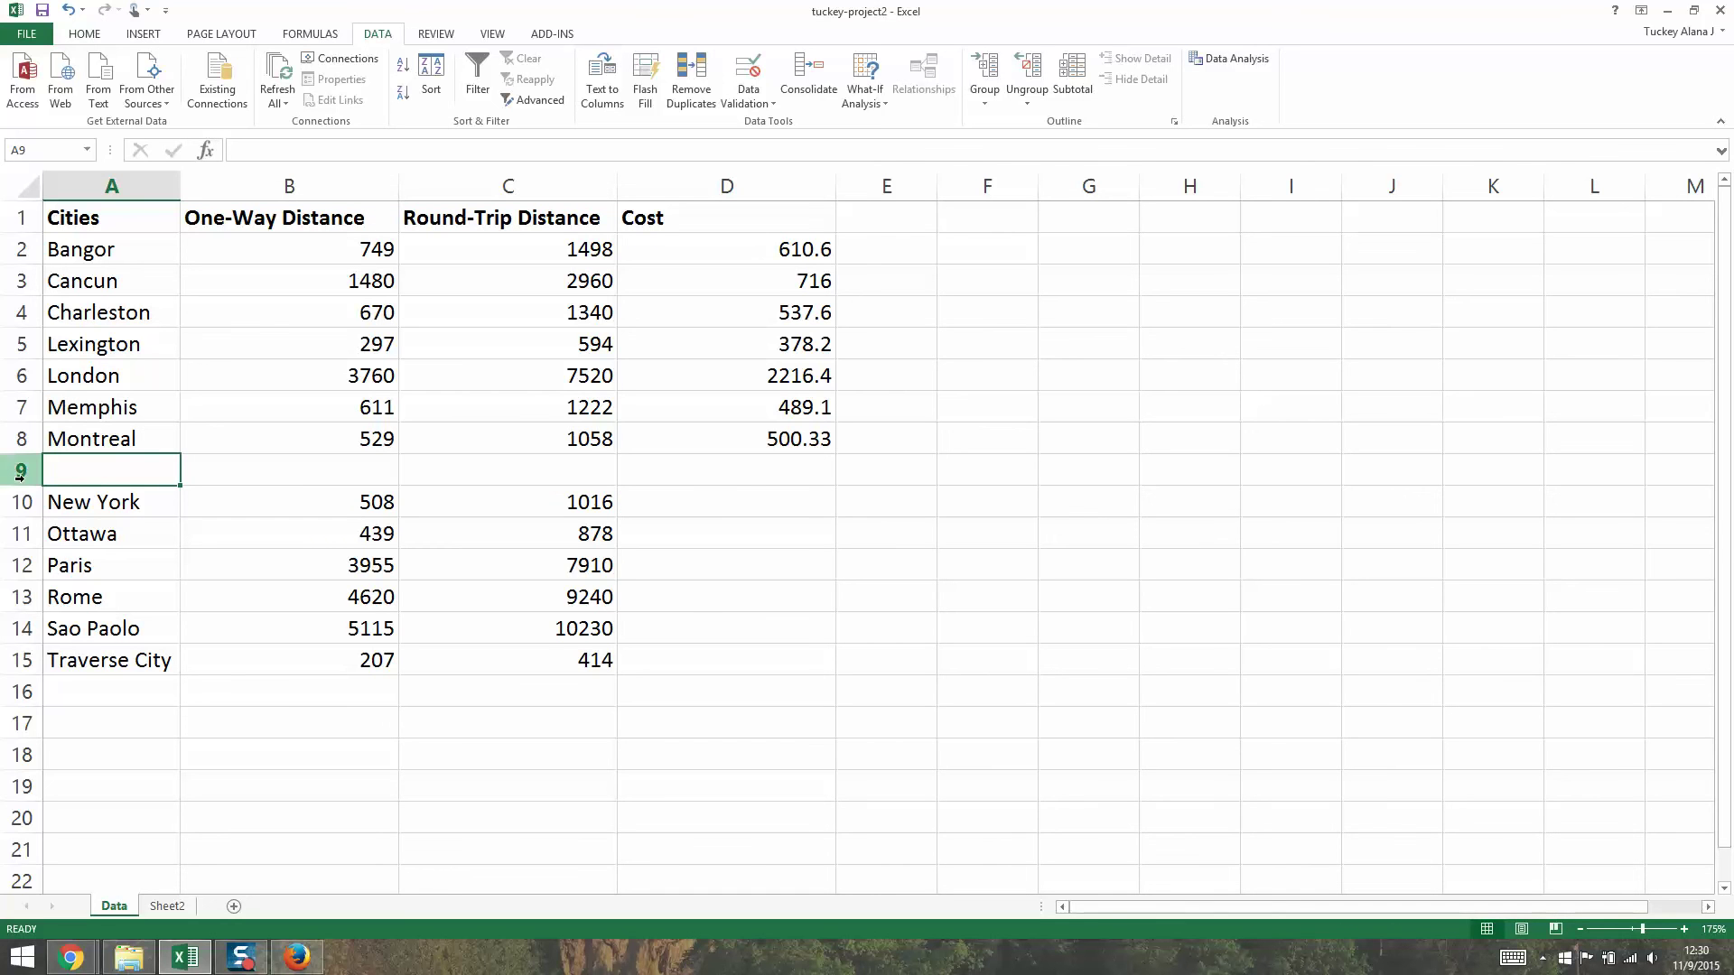
left_click(122, 540)
left_click(22, 470)
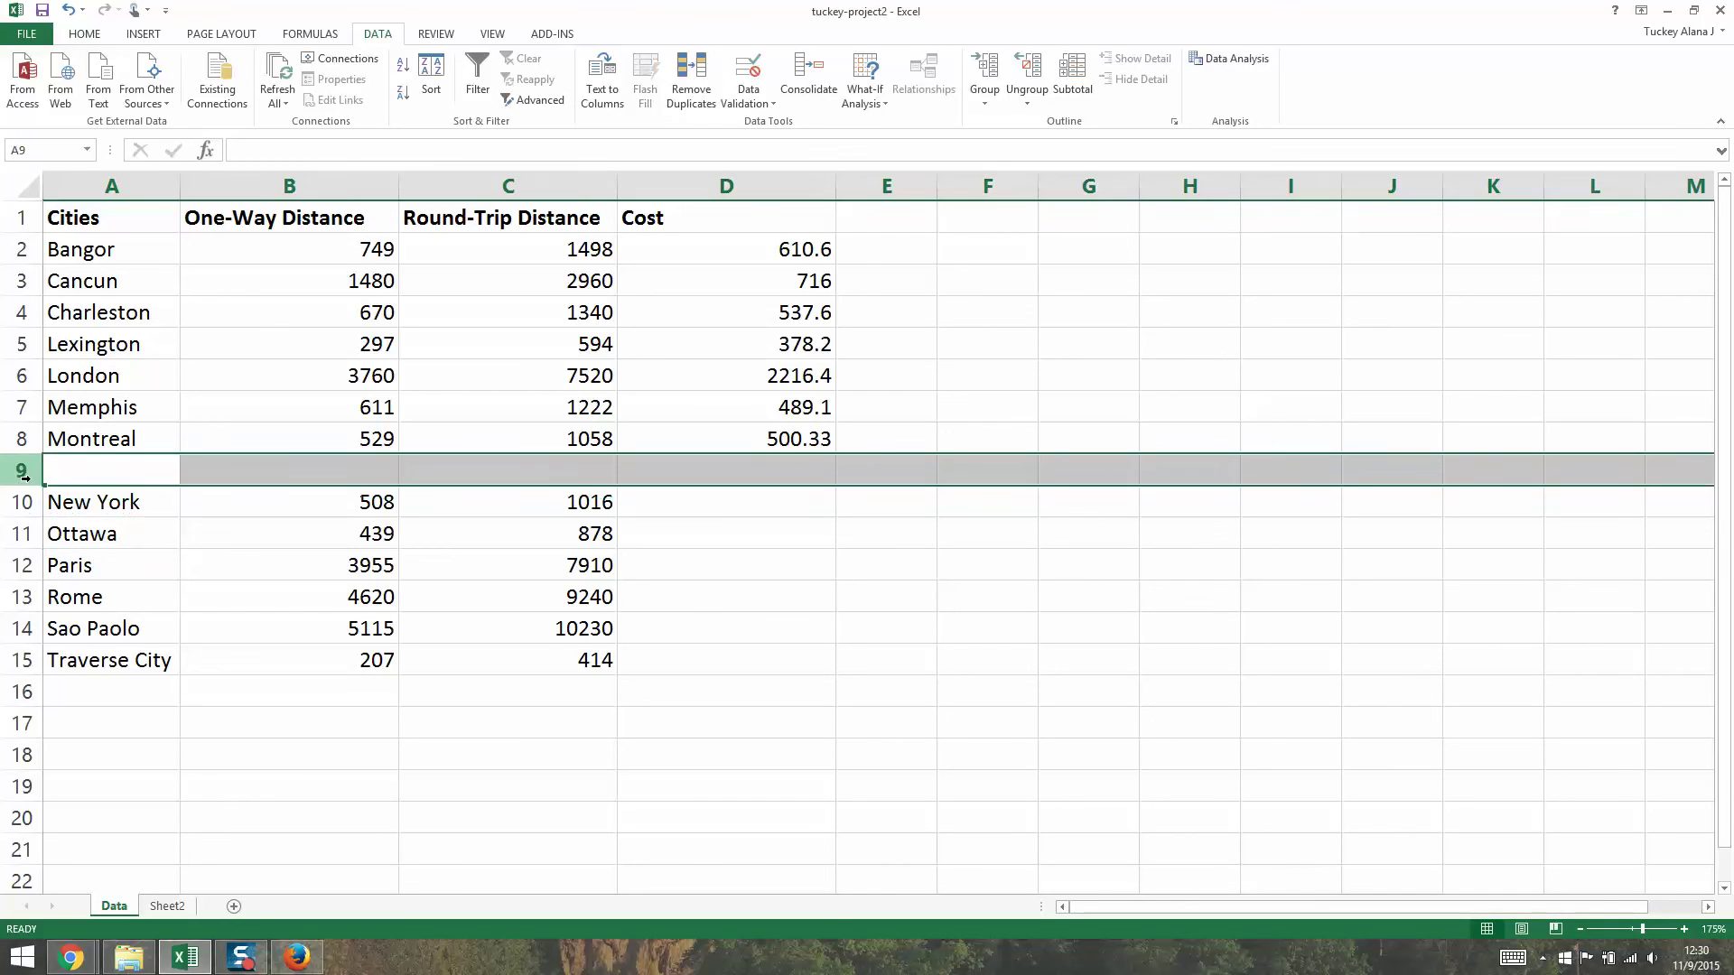
right_click(23, 471)
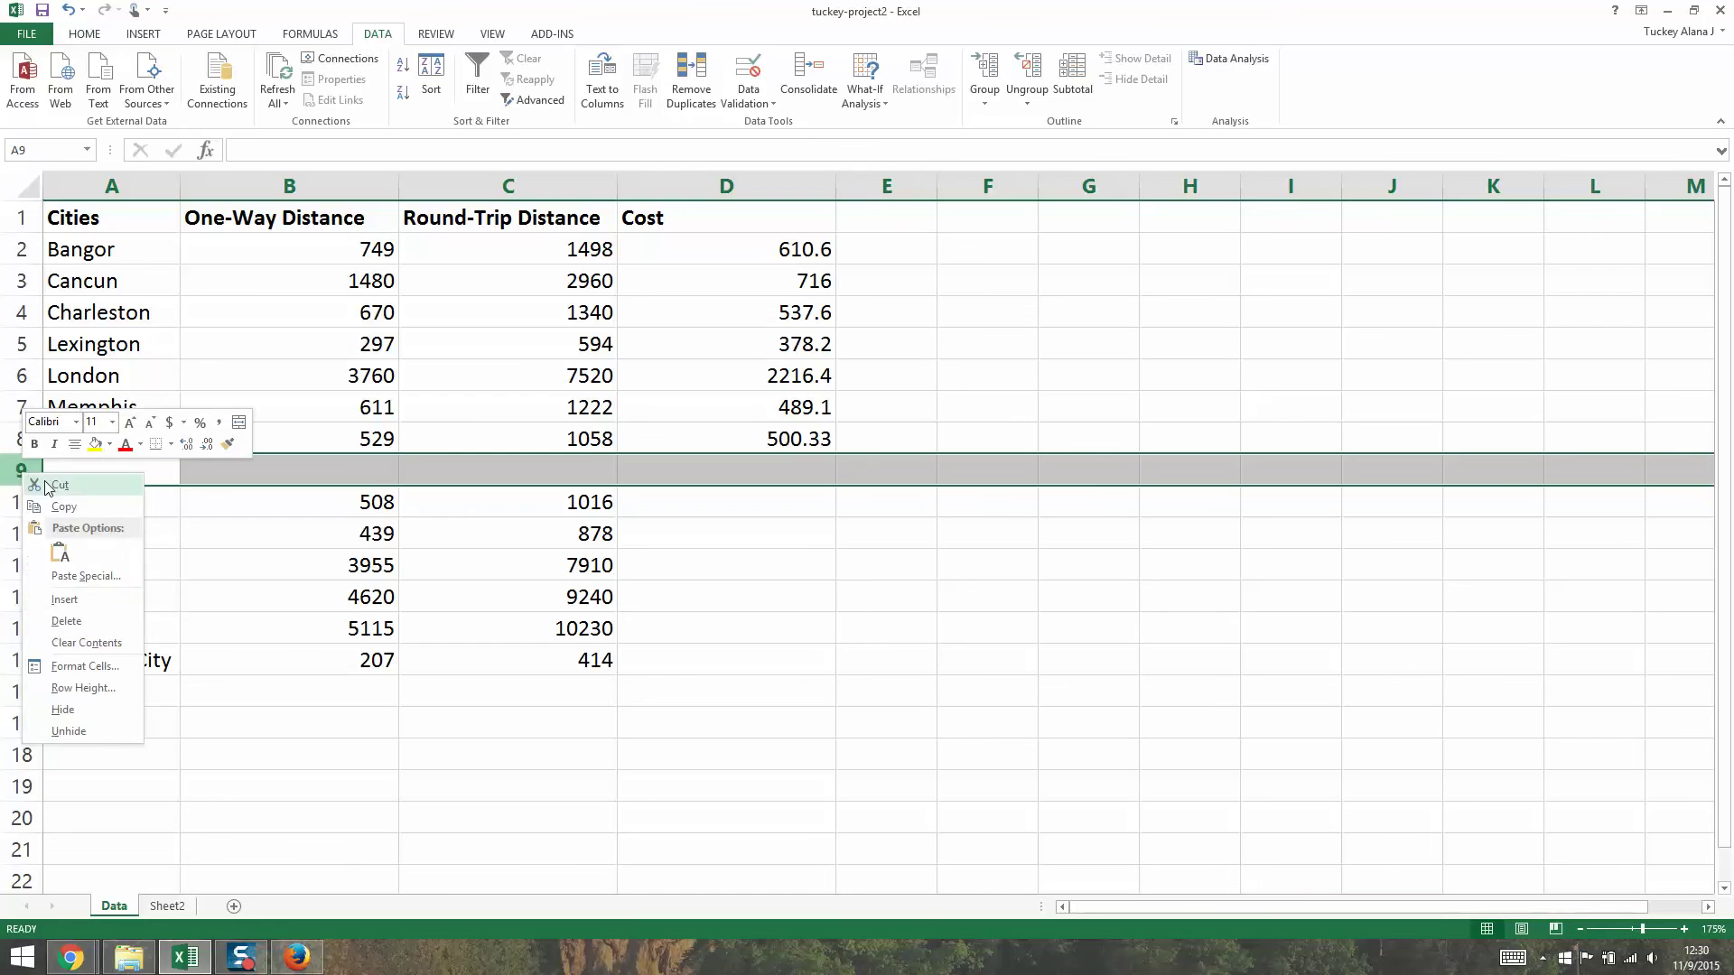
left_click(24, 474)
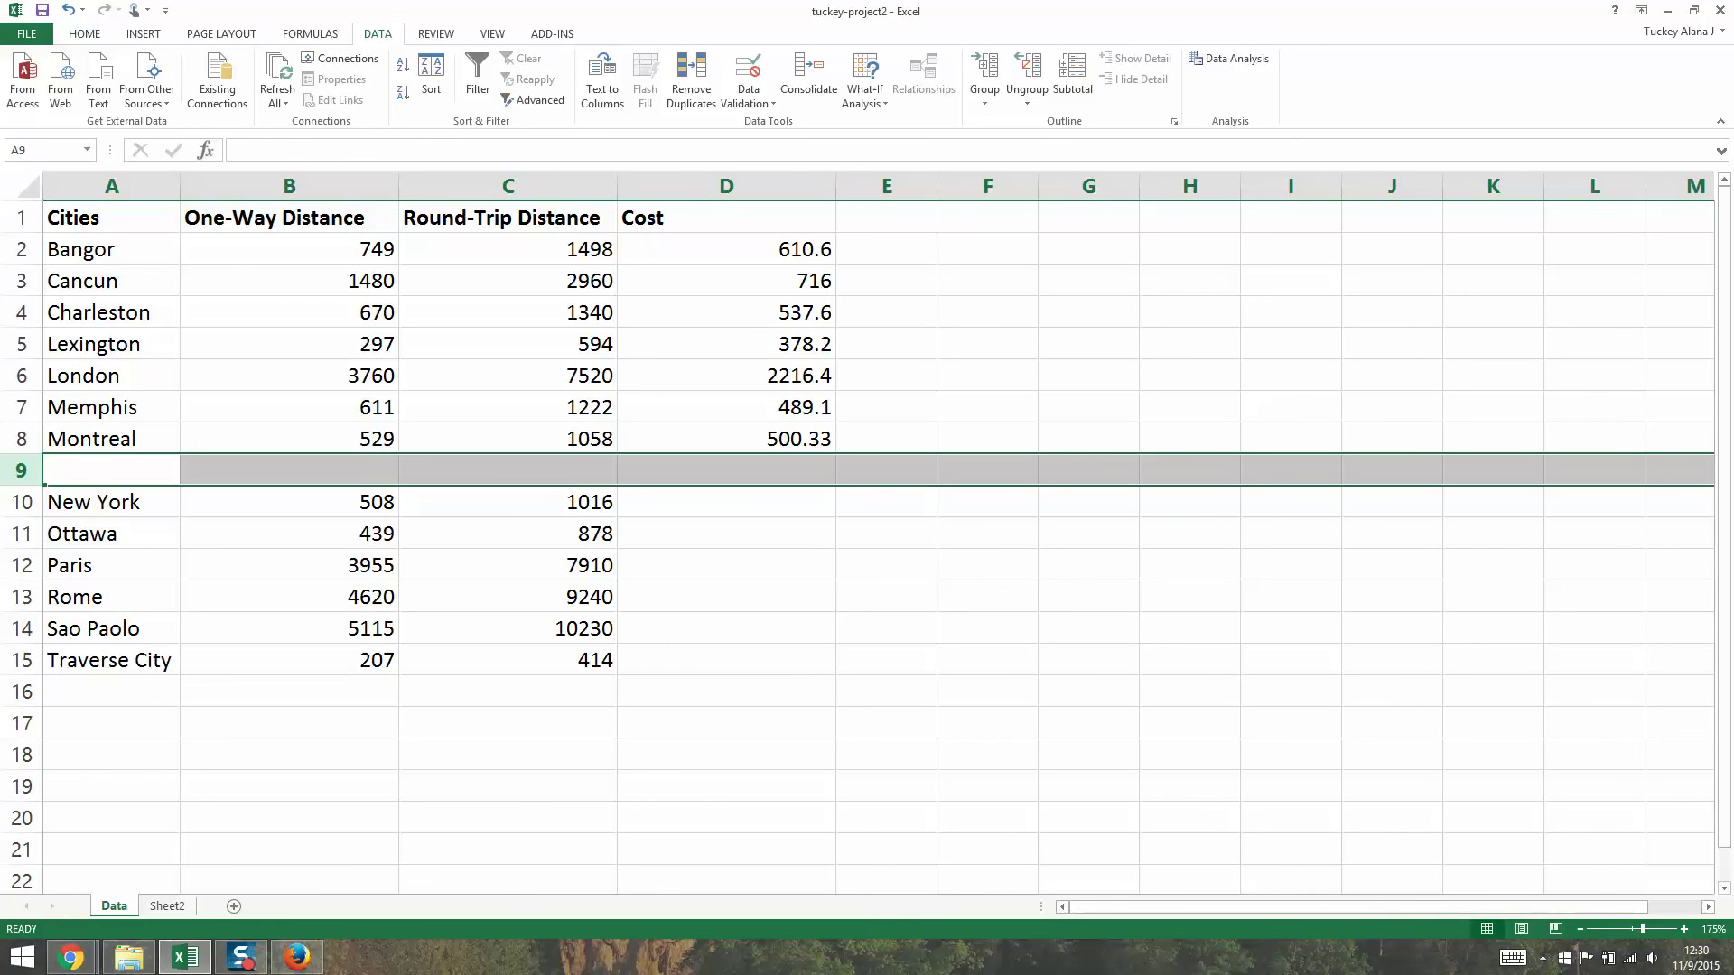
left_click(70, 957)
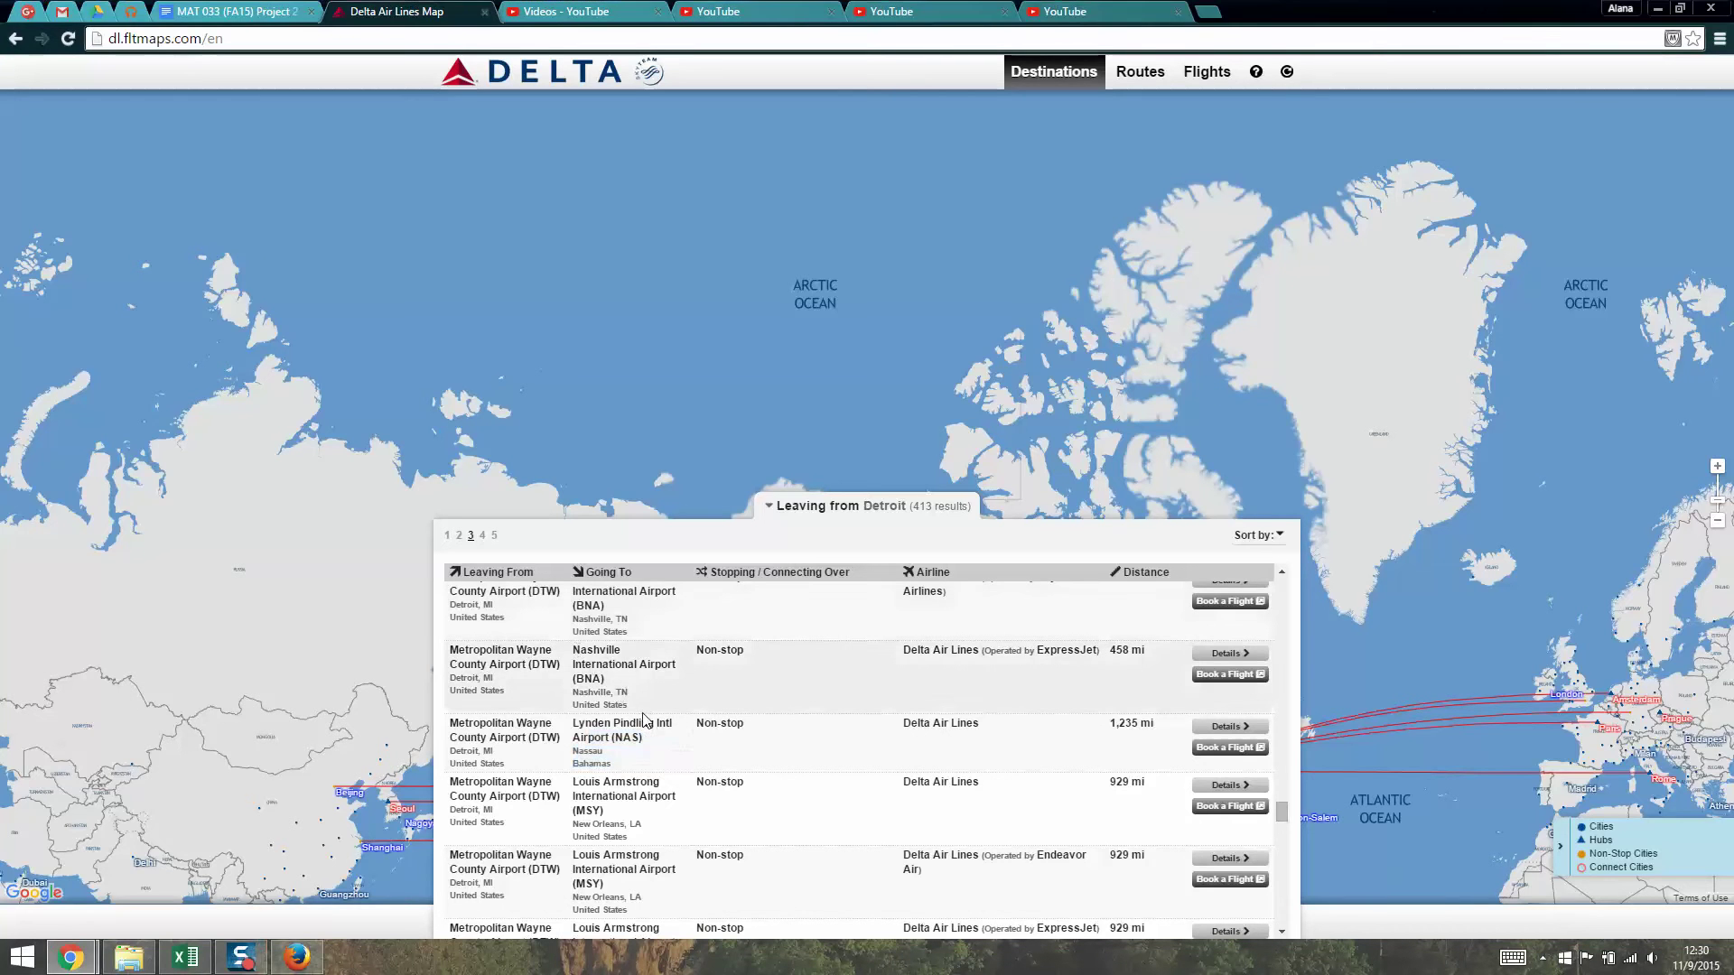
Locate New Orleans (MSY) at 929 mi in the Delta route map's nonstop list.
scroll(646, 723, "down", 1)
left_click_drag(641, 751, 585, 733)
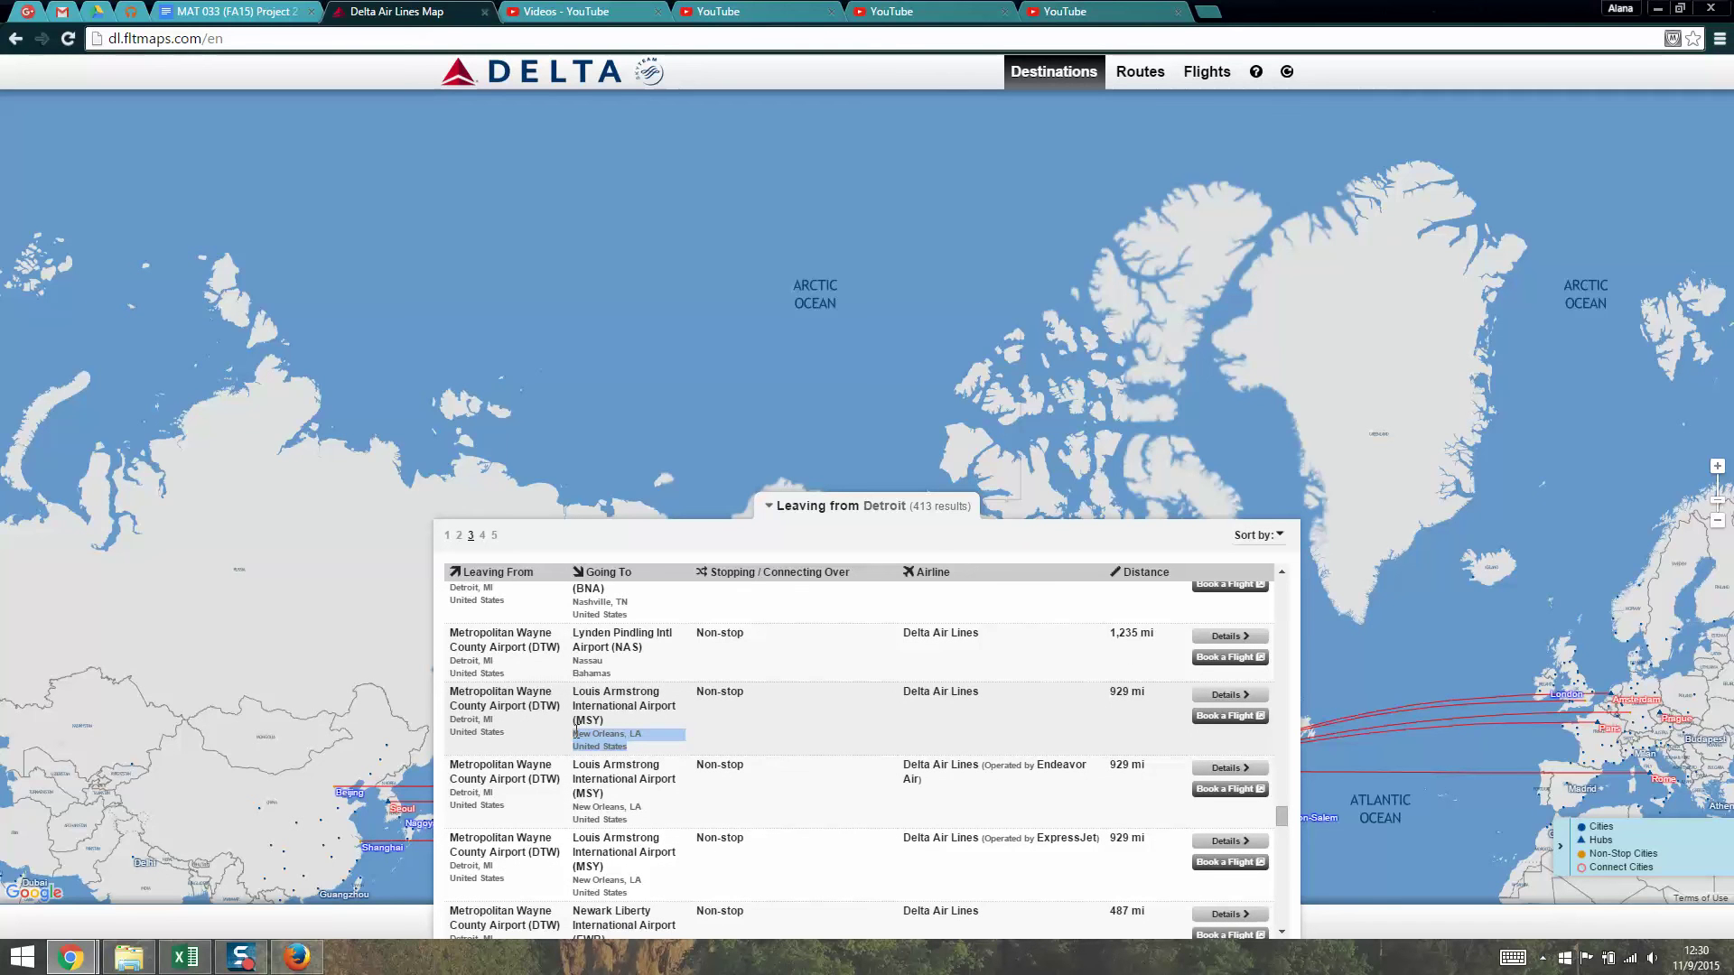
triple_click(1110, 698)
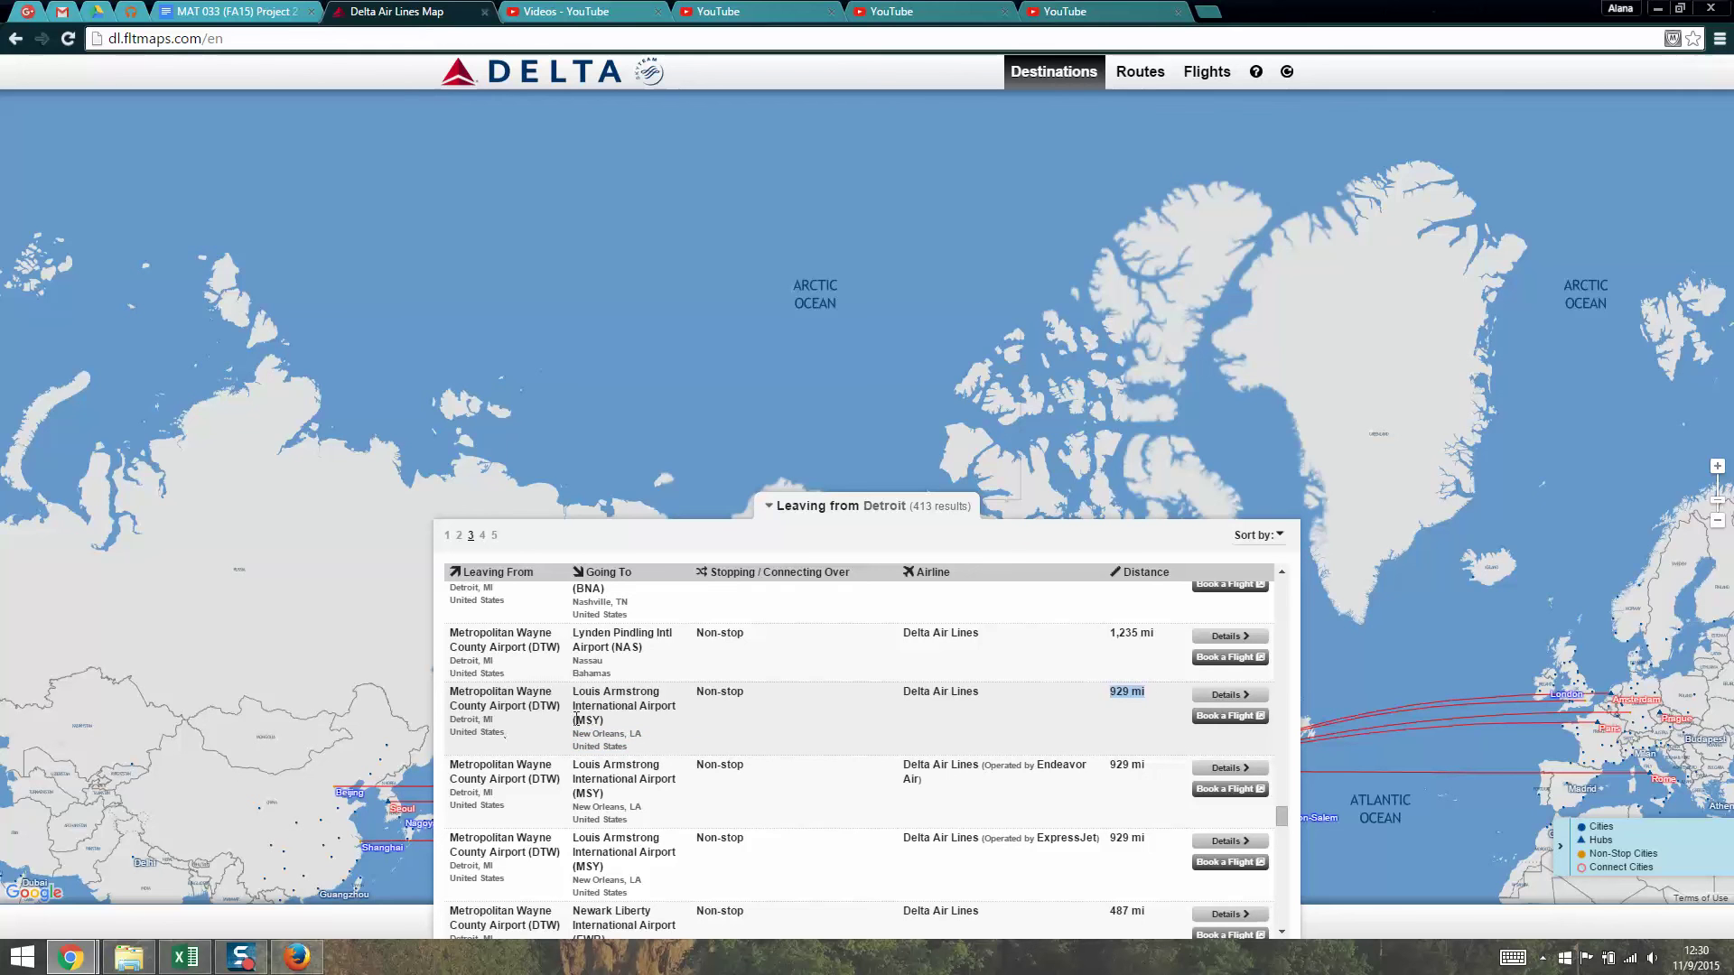
left_click_drag(577, 720, 601, 722)
left_click(168, 952)
left_click(136, 467)
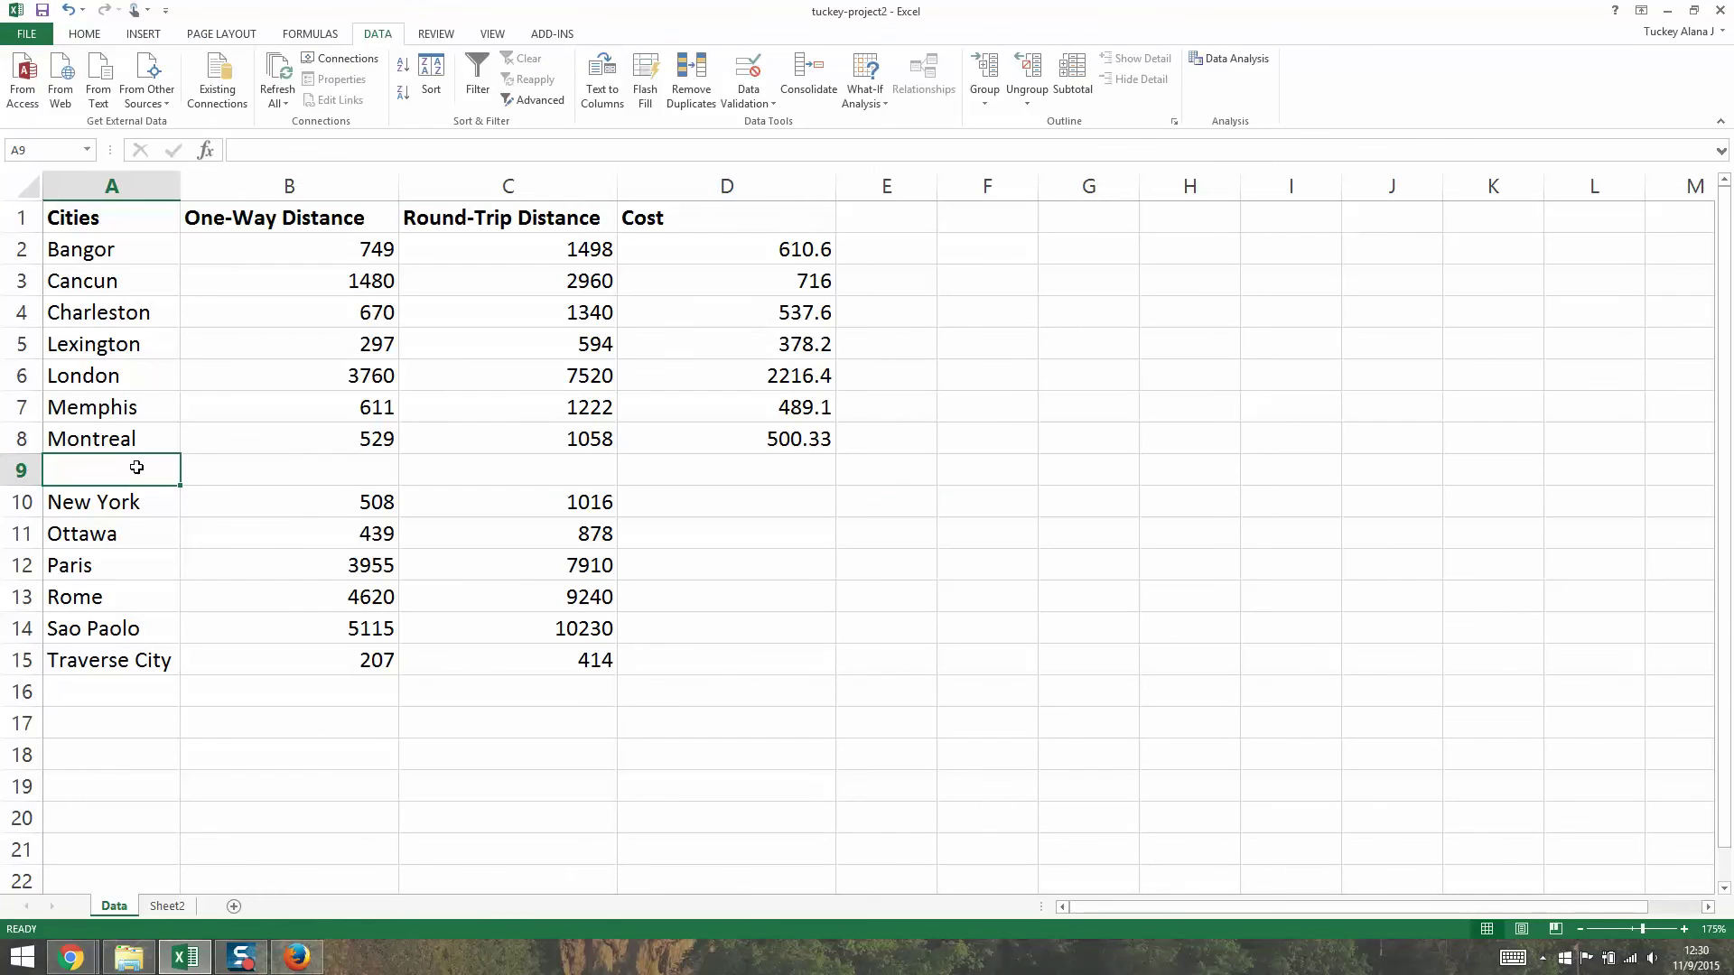
Enter New Orleans in A9 and 921 as its one-way distance in B9.
type("New Orleans")
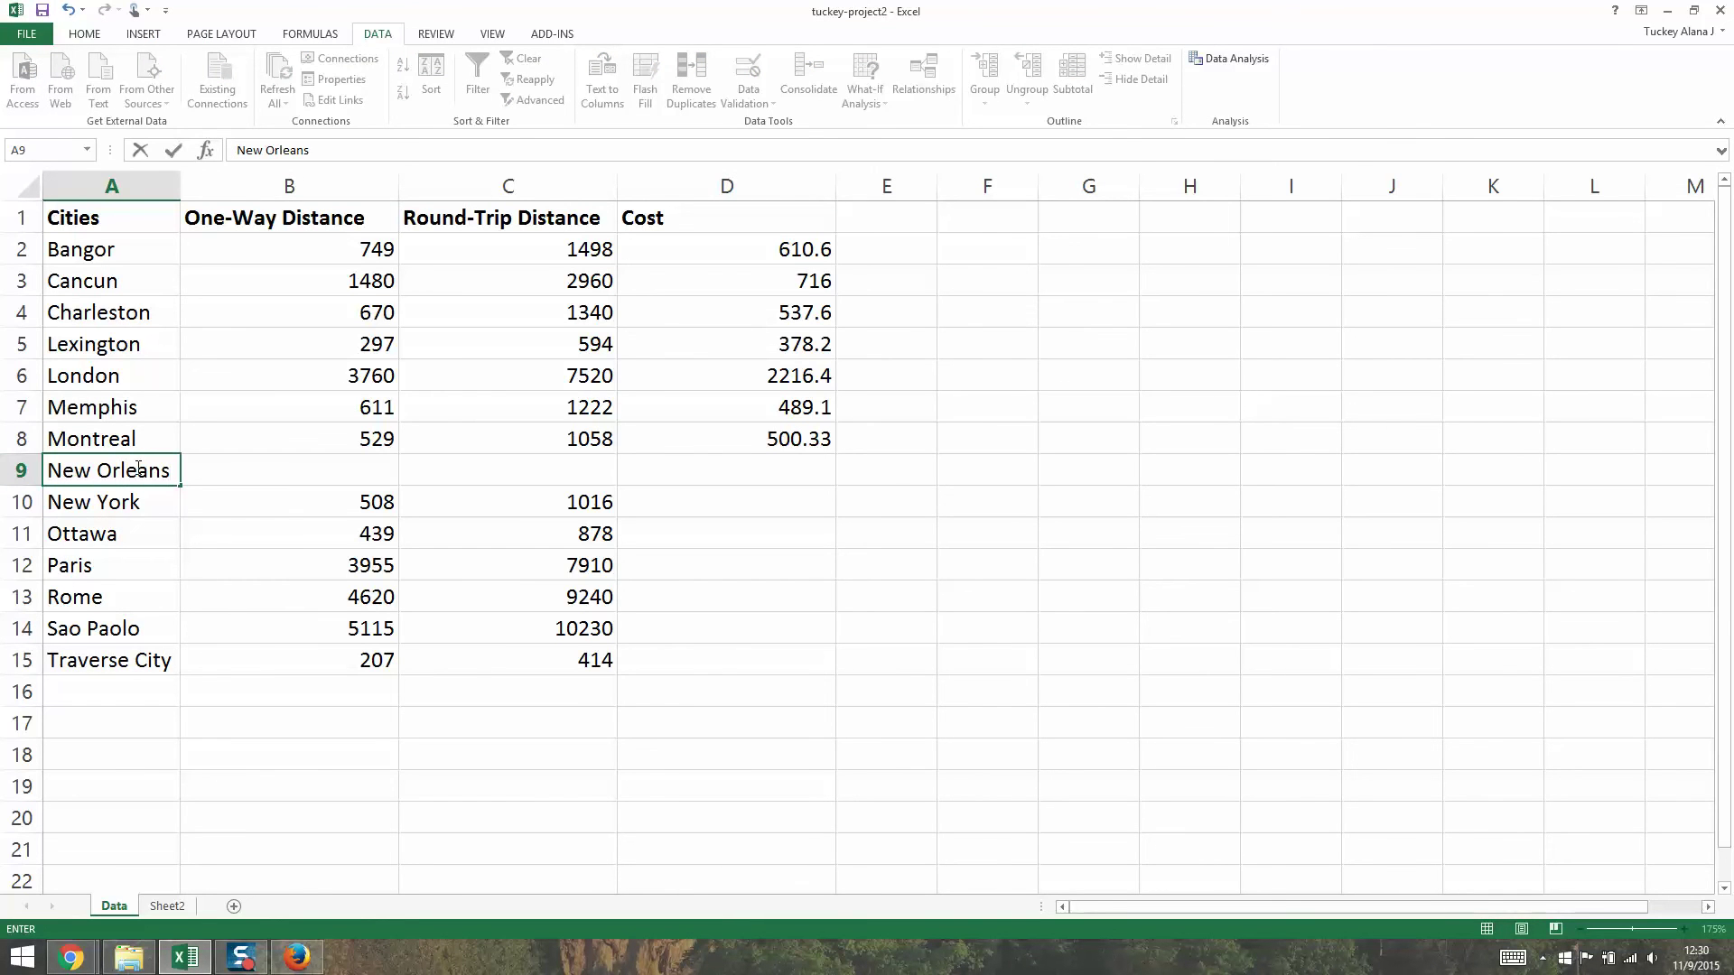
key("Tab")
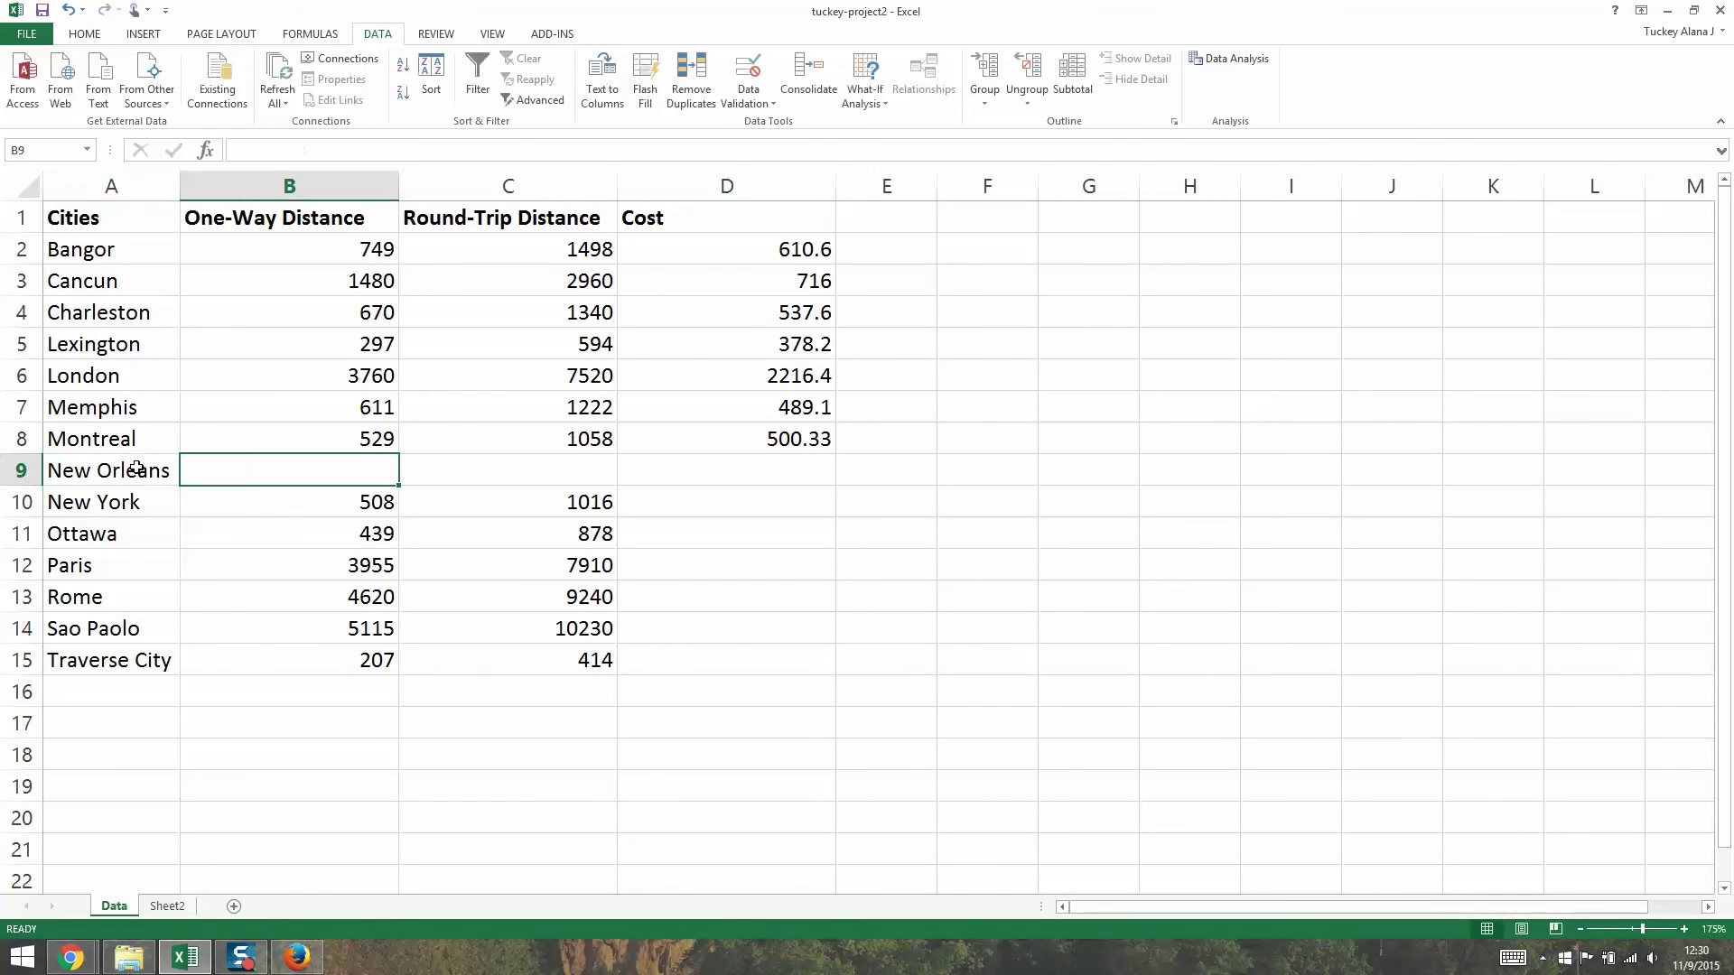
left_click(18, 471)
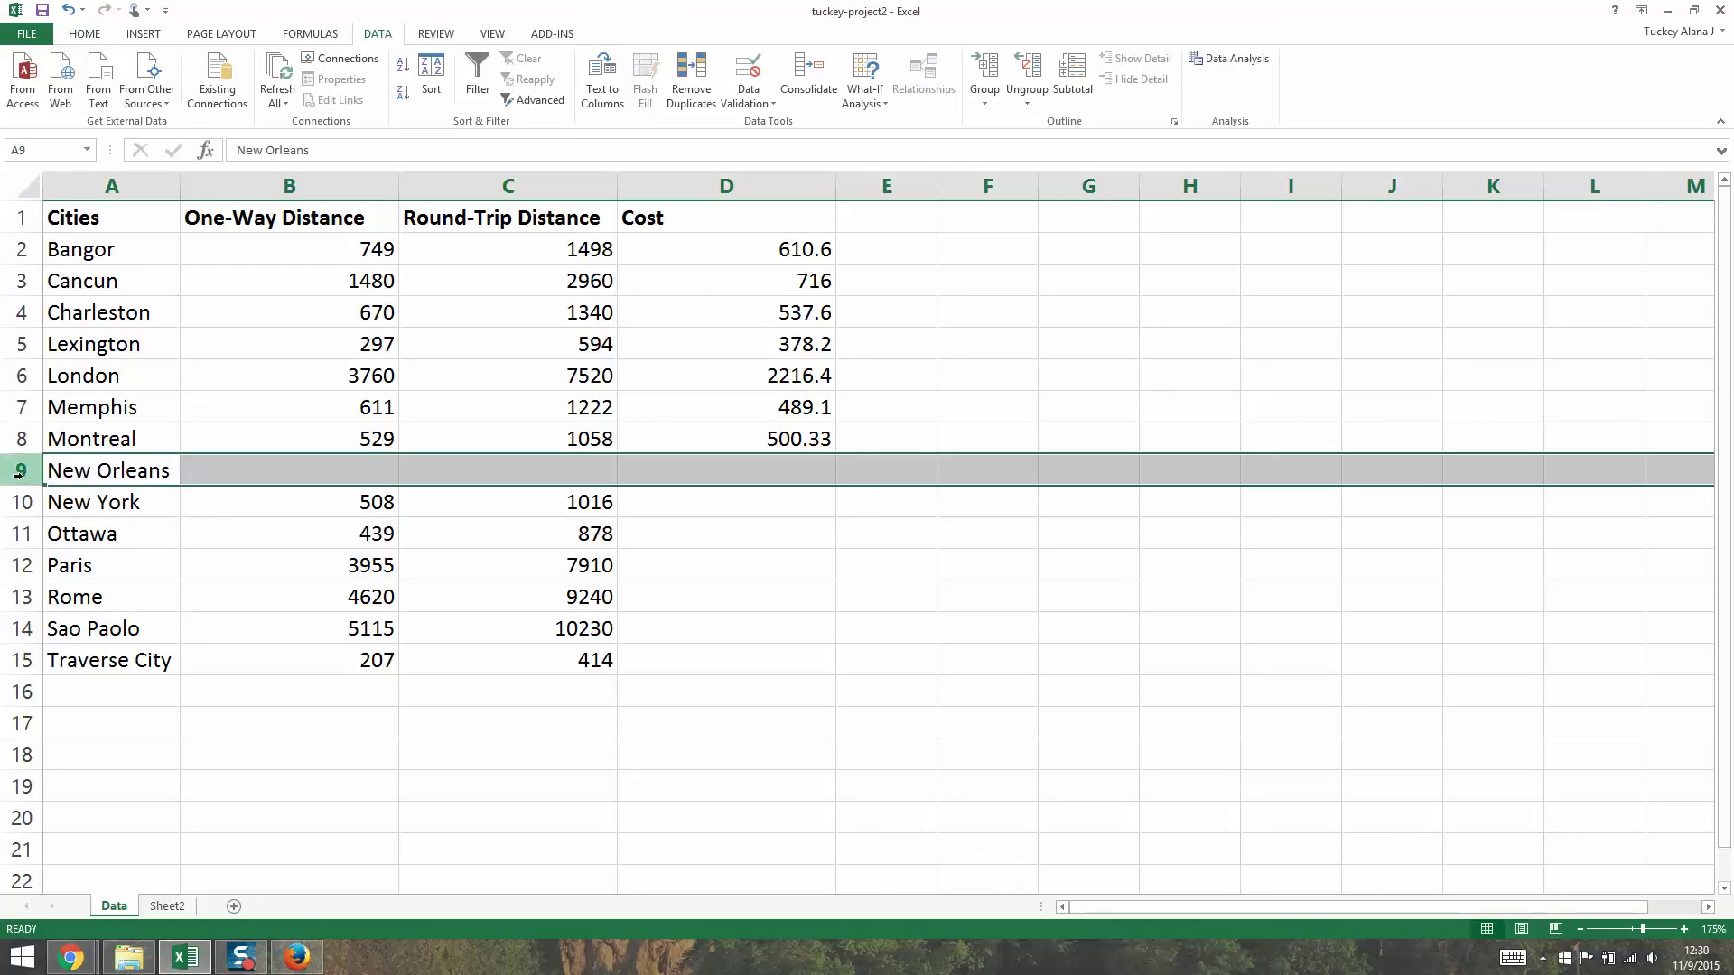
left_click(208, 513)
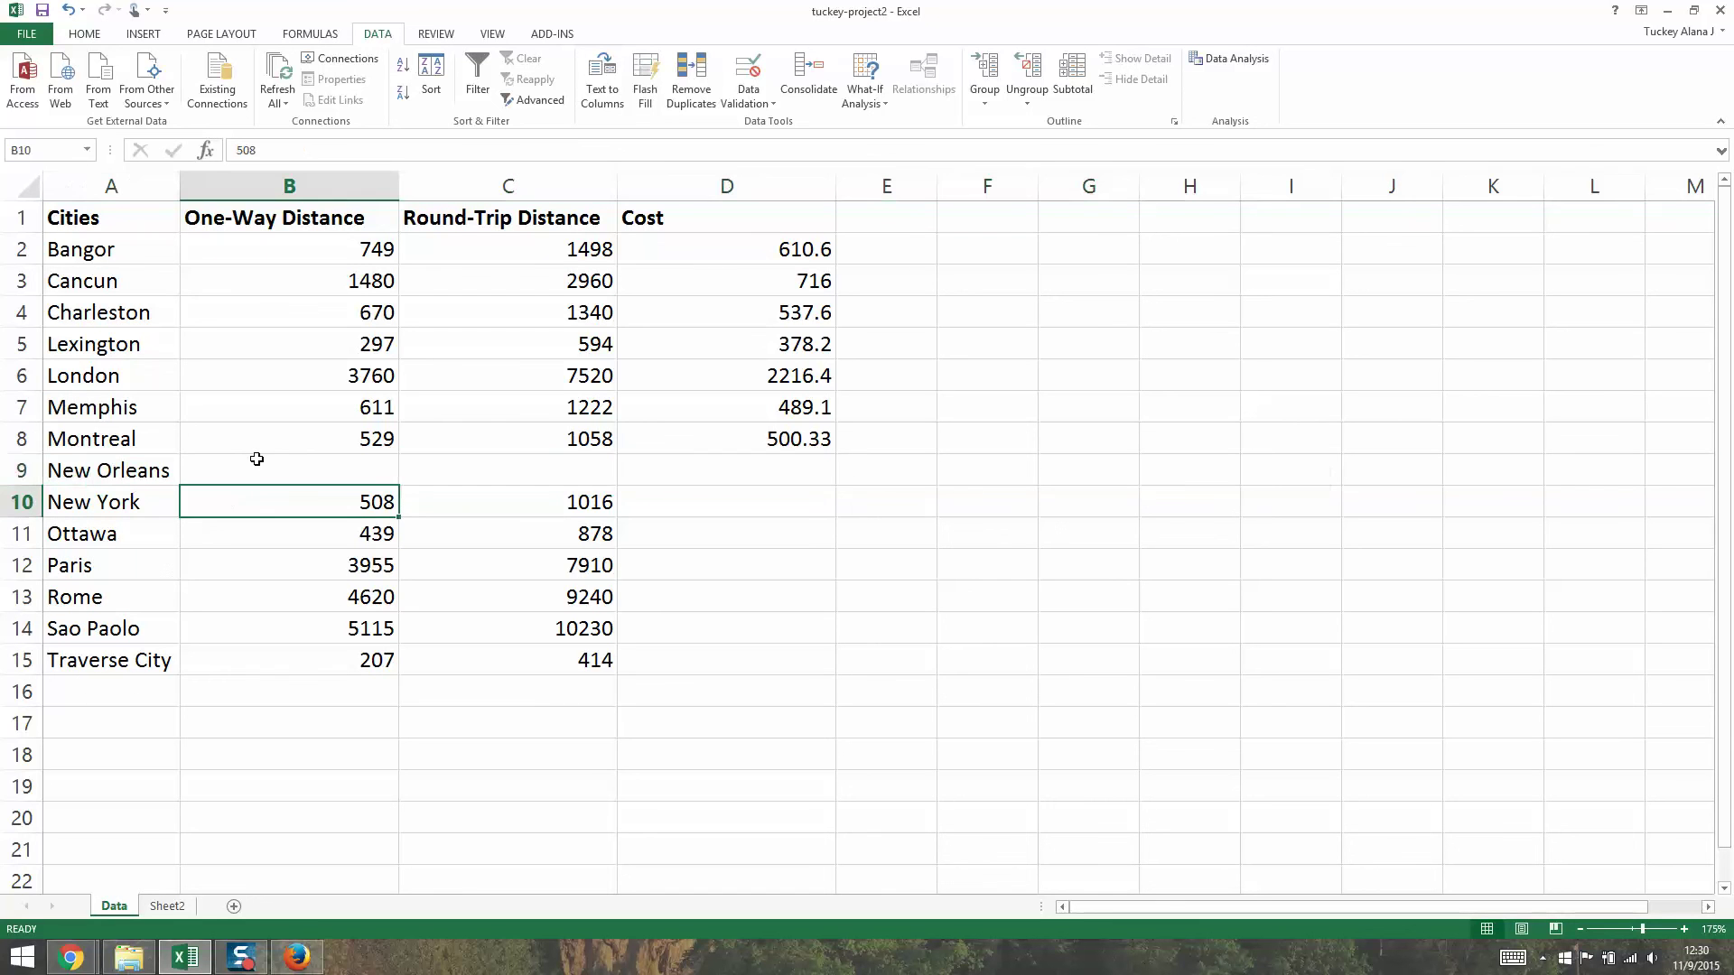
left_click(274, 456)
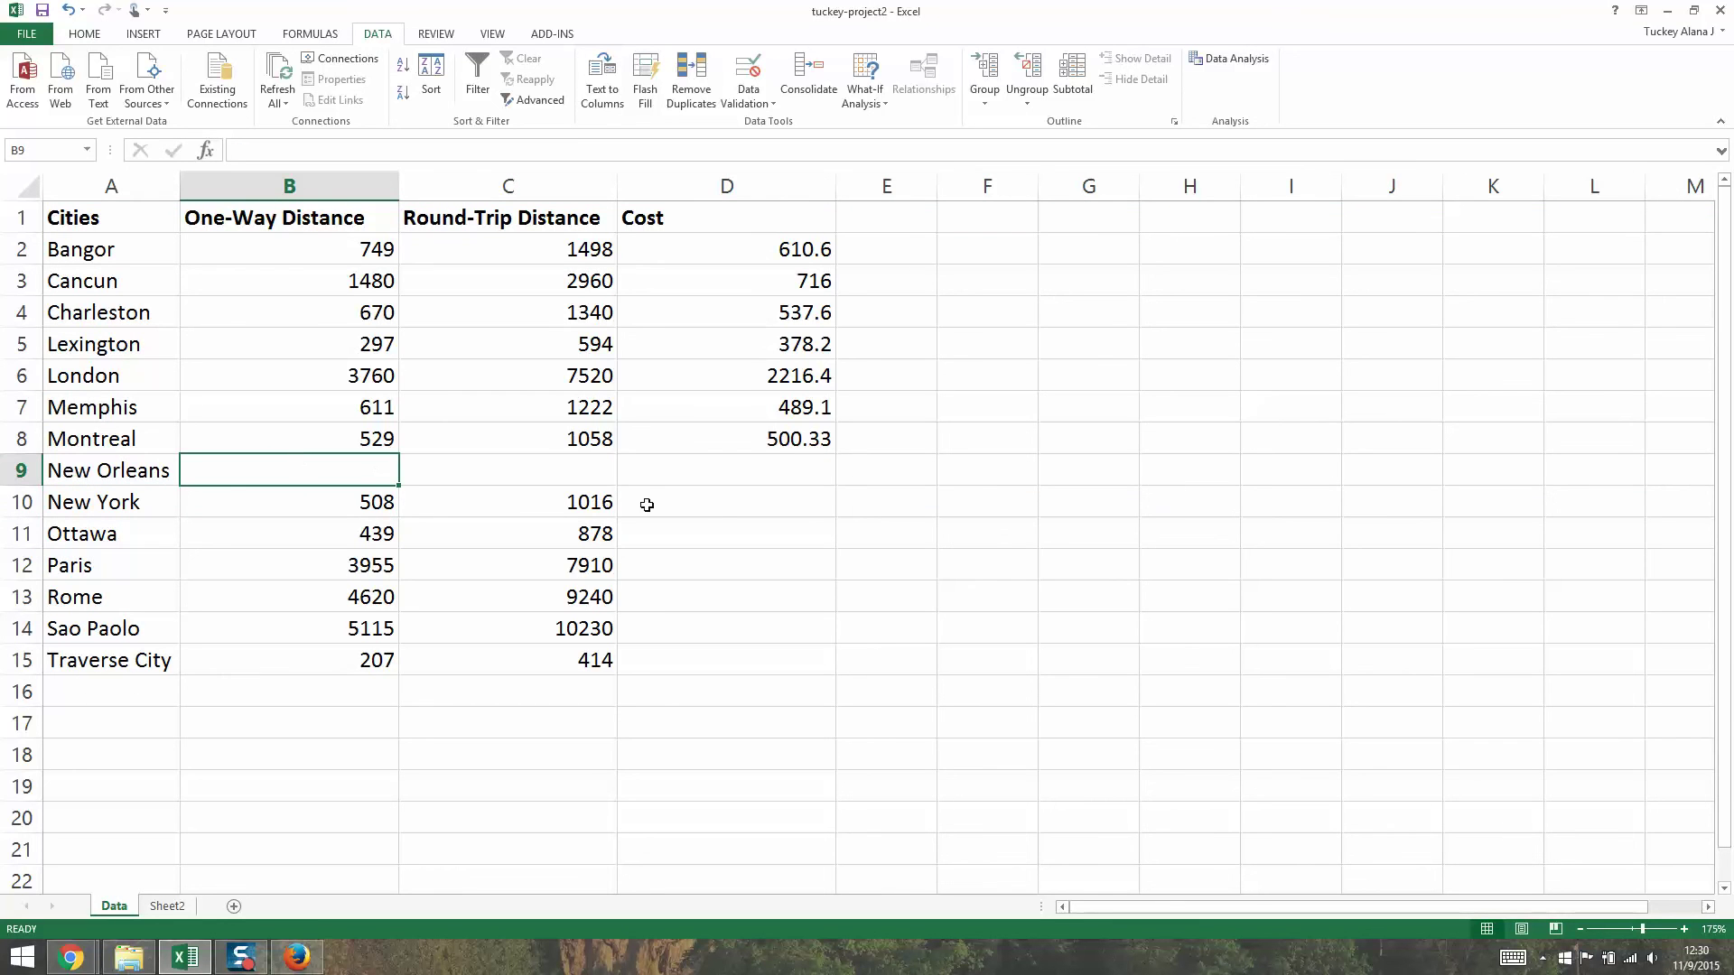
type("921")
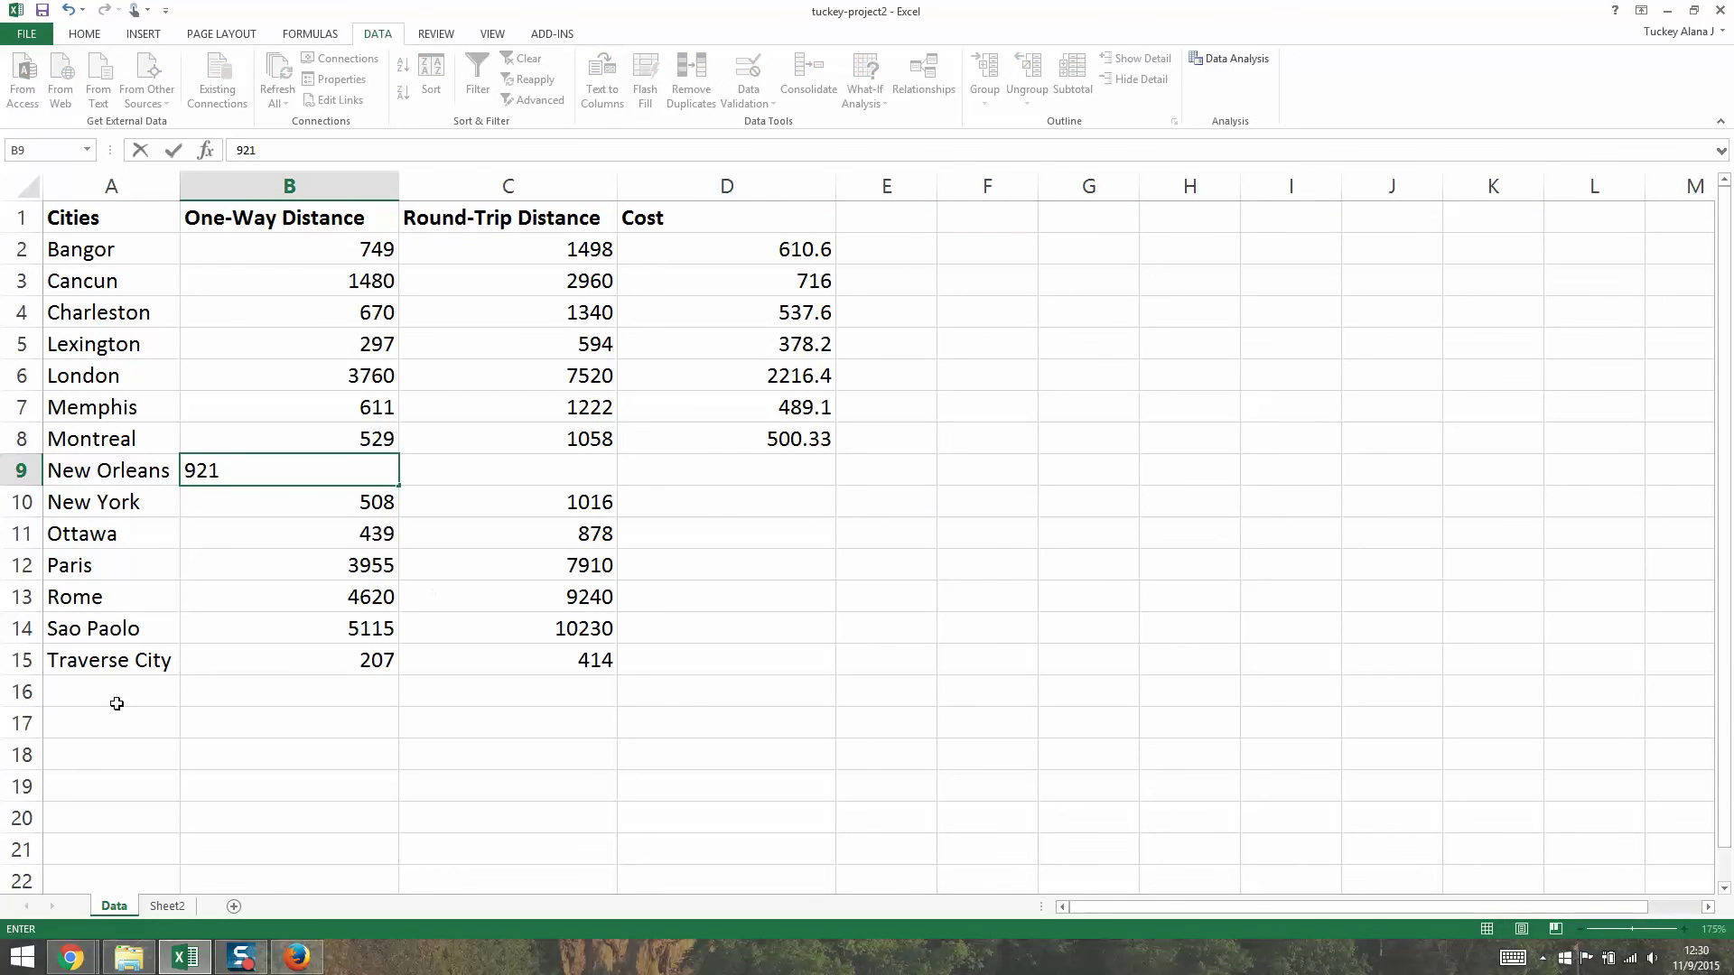
left_click(72, 957)
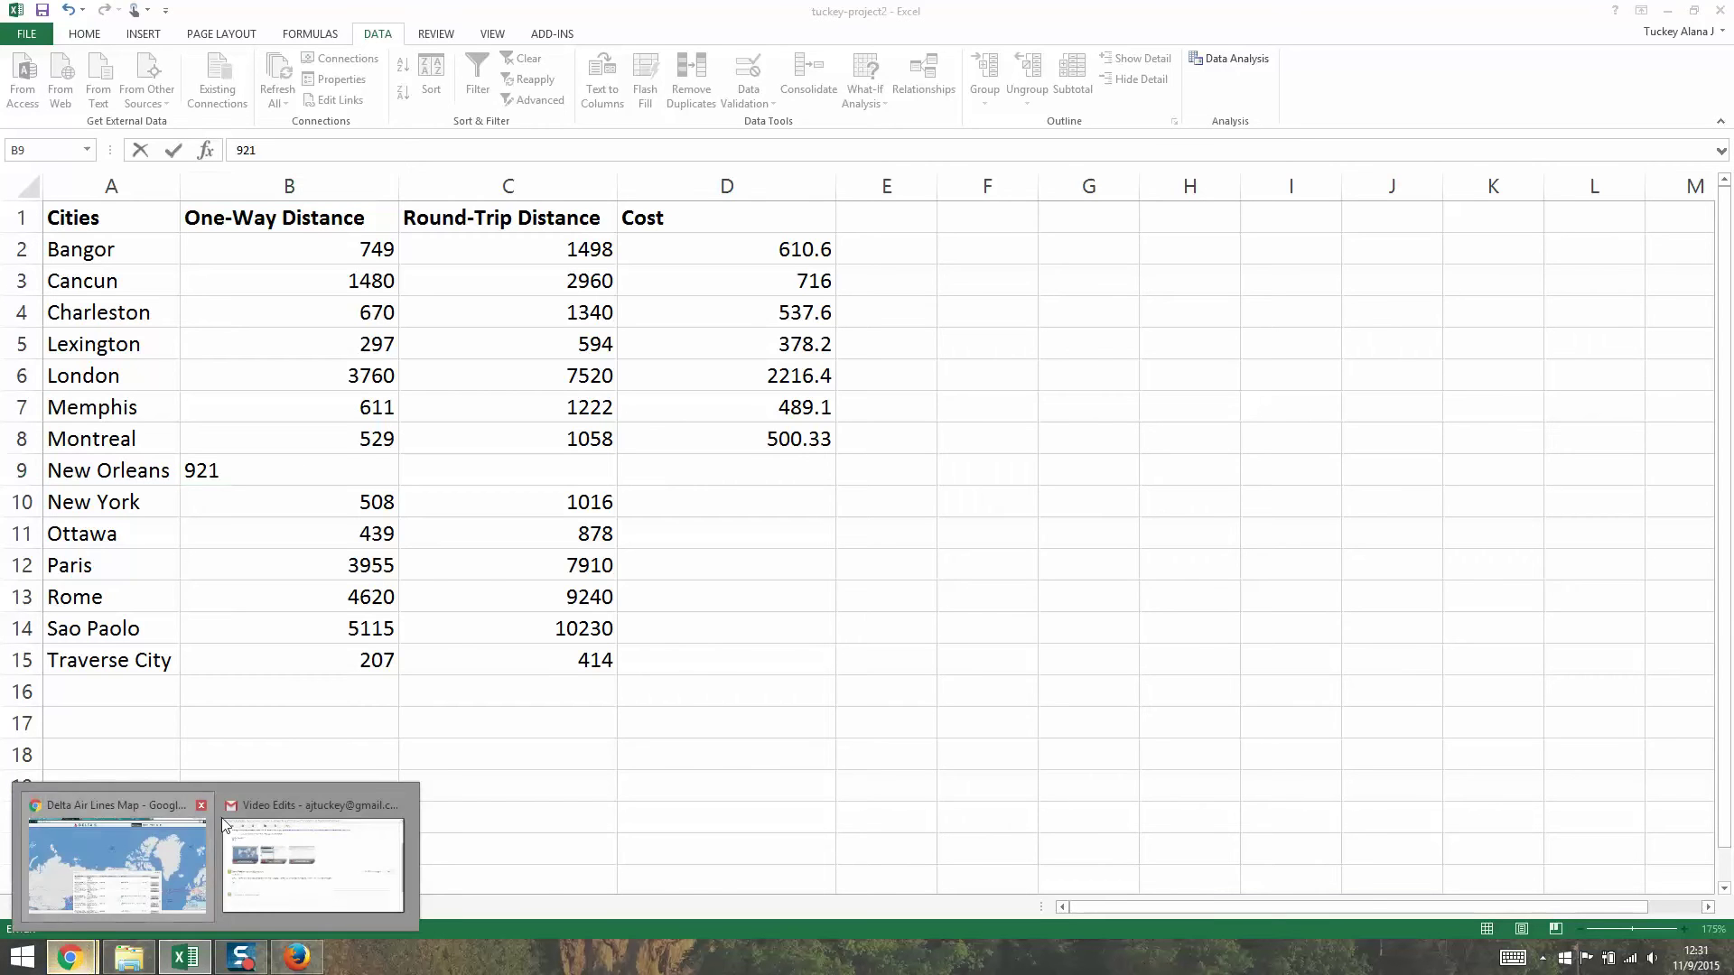
left_click(118, 849)
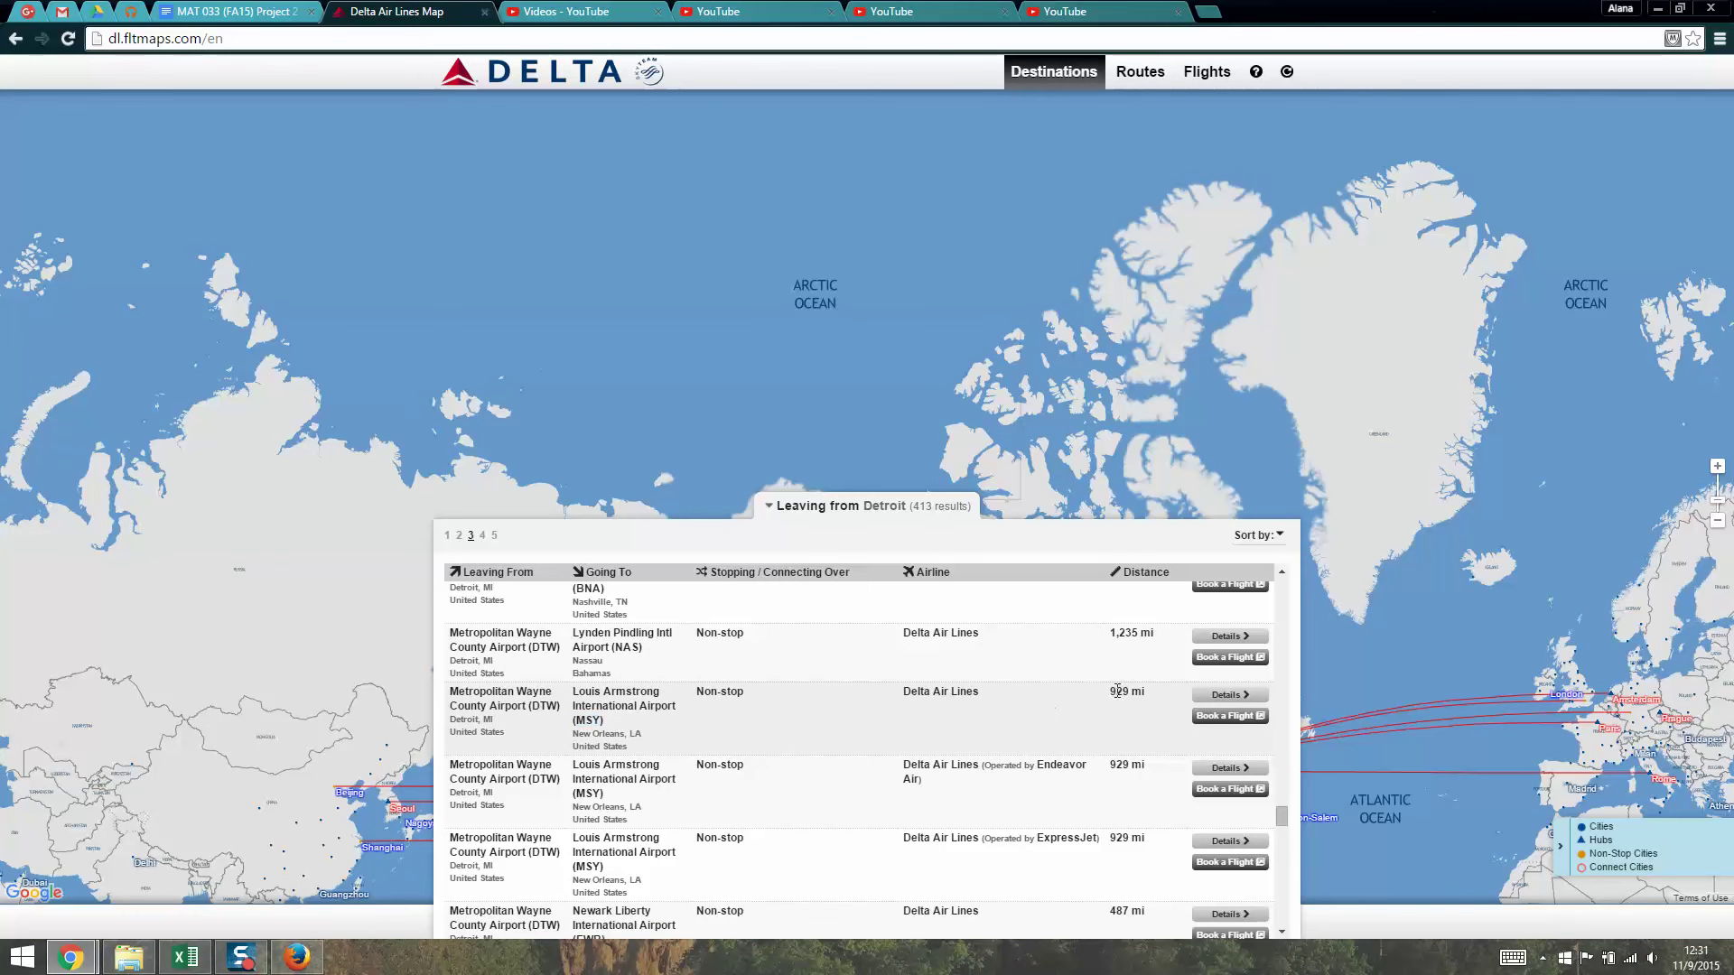
Change the Delta destination airport from NAS to MSY for a DTW–MSY search.
left_click(297, 957)
left_click_drag(794, 429, 723, 431)
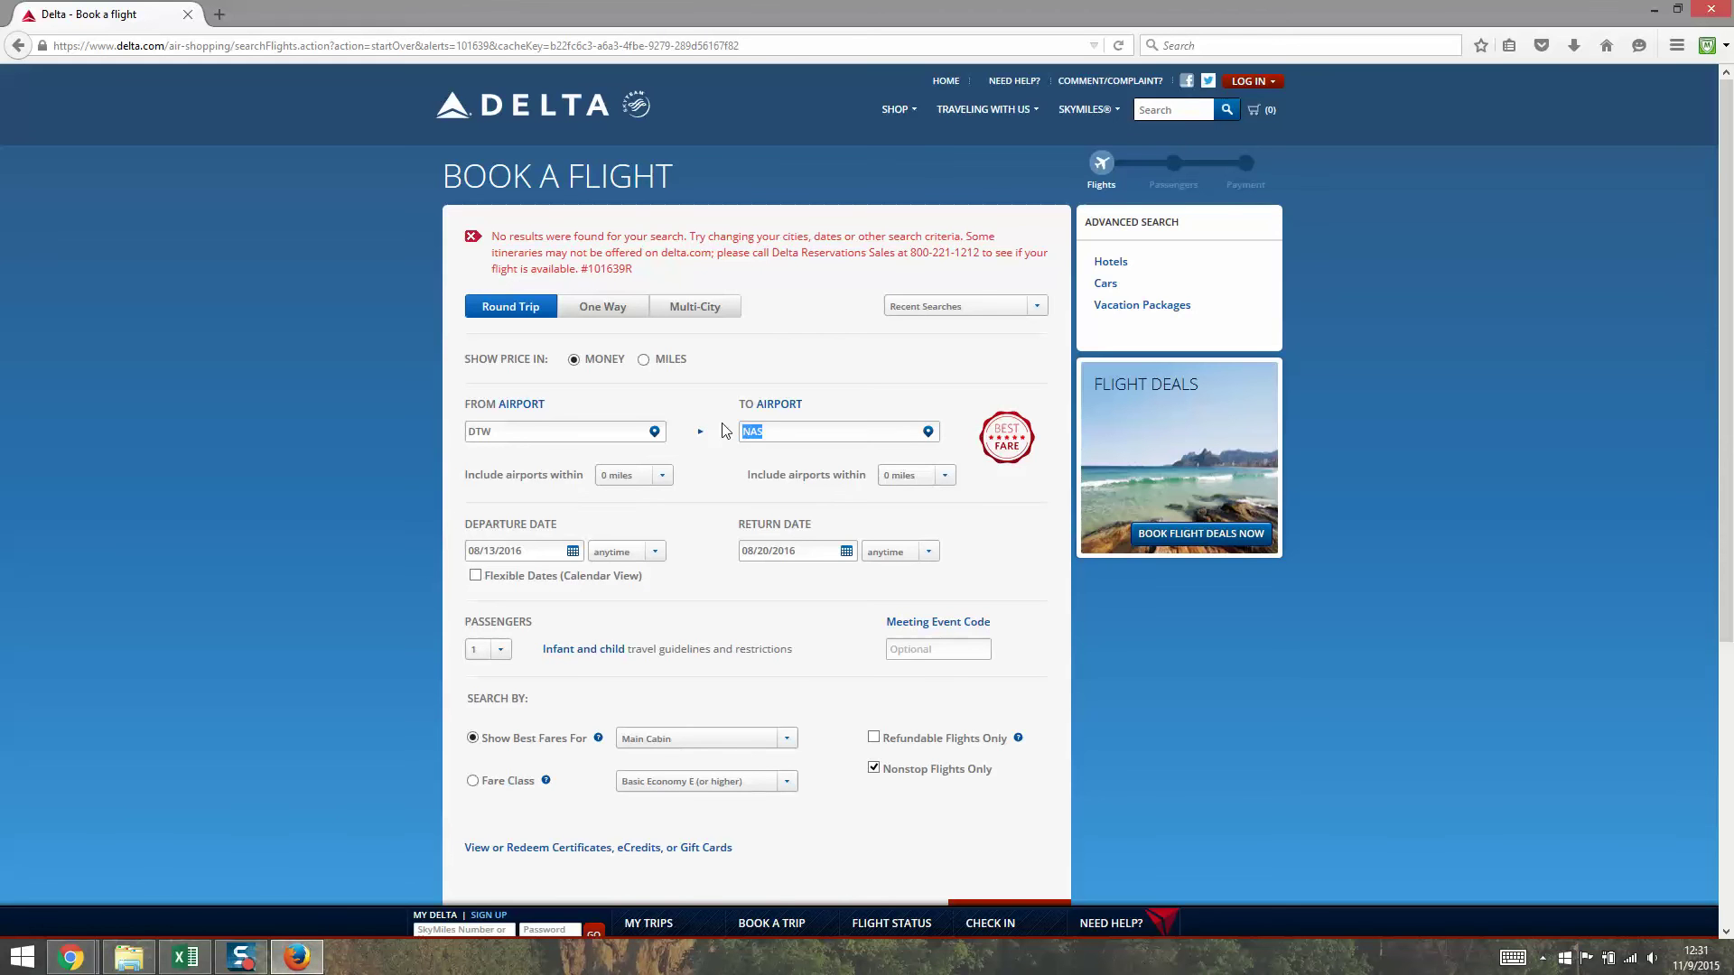
type("MSY")
left_click(70, 958)
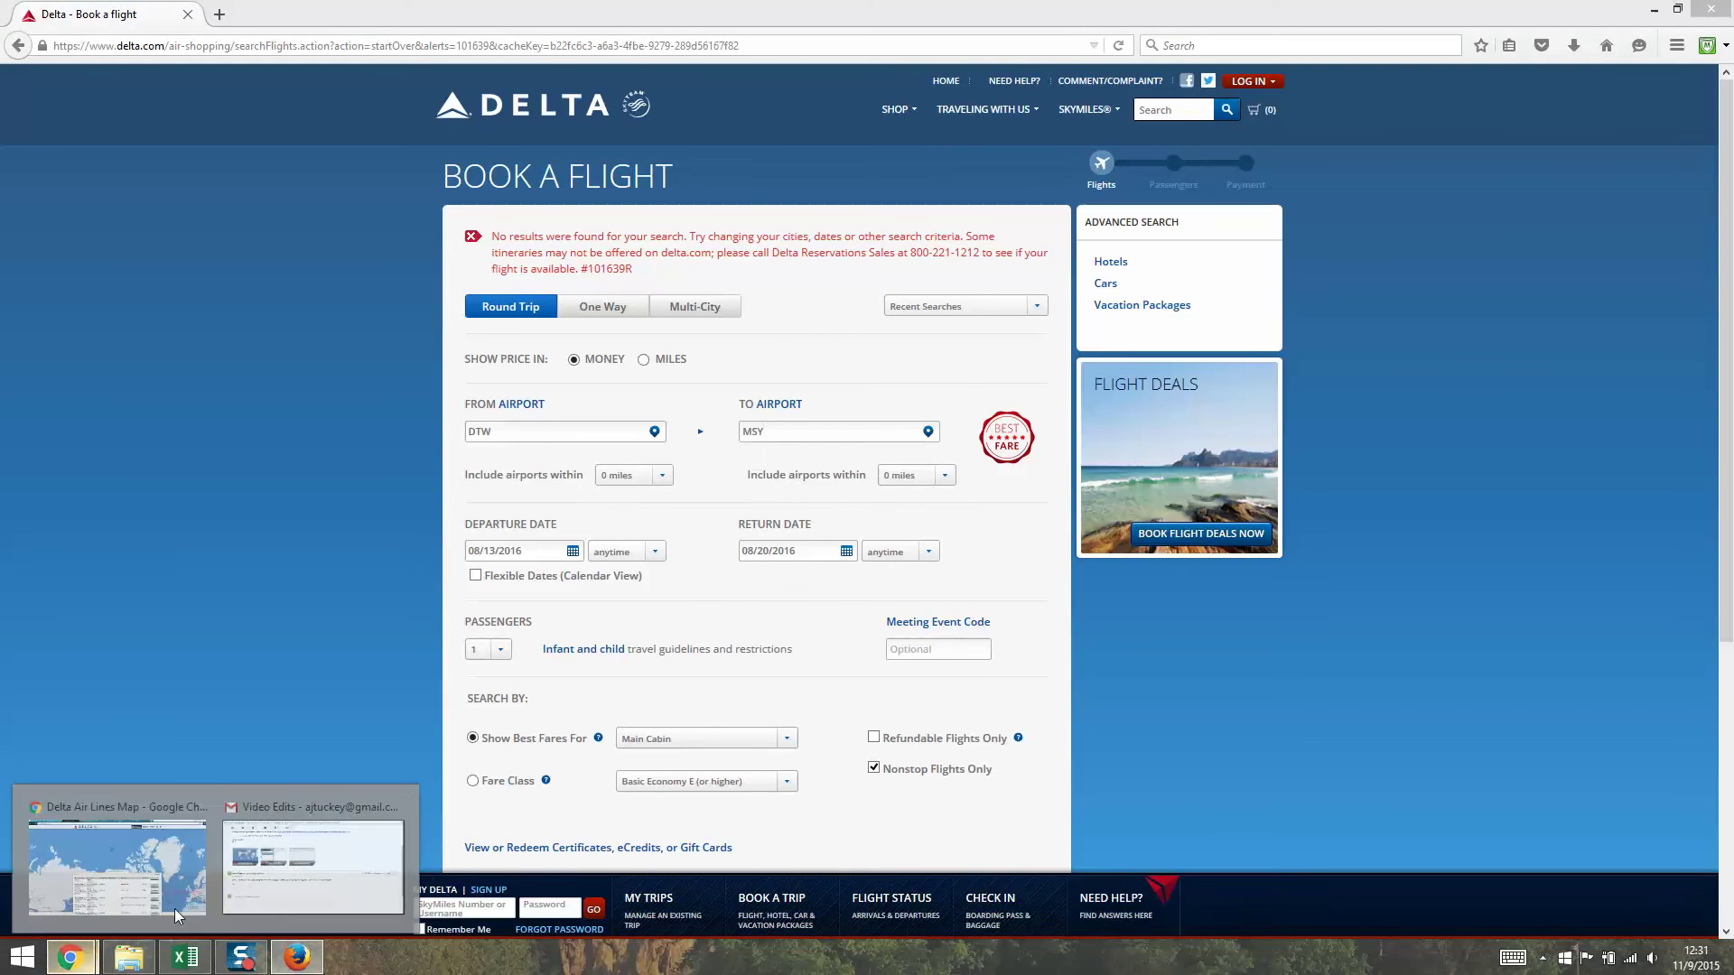
left_click(177, 858)
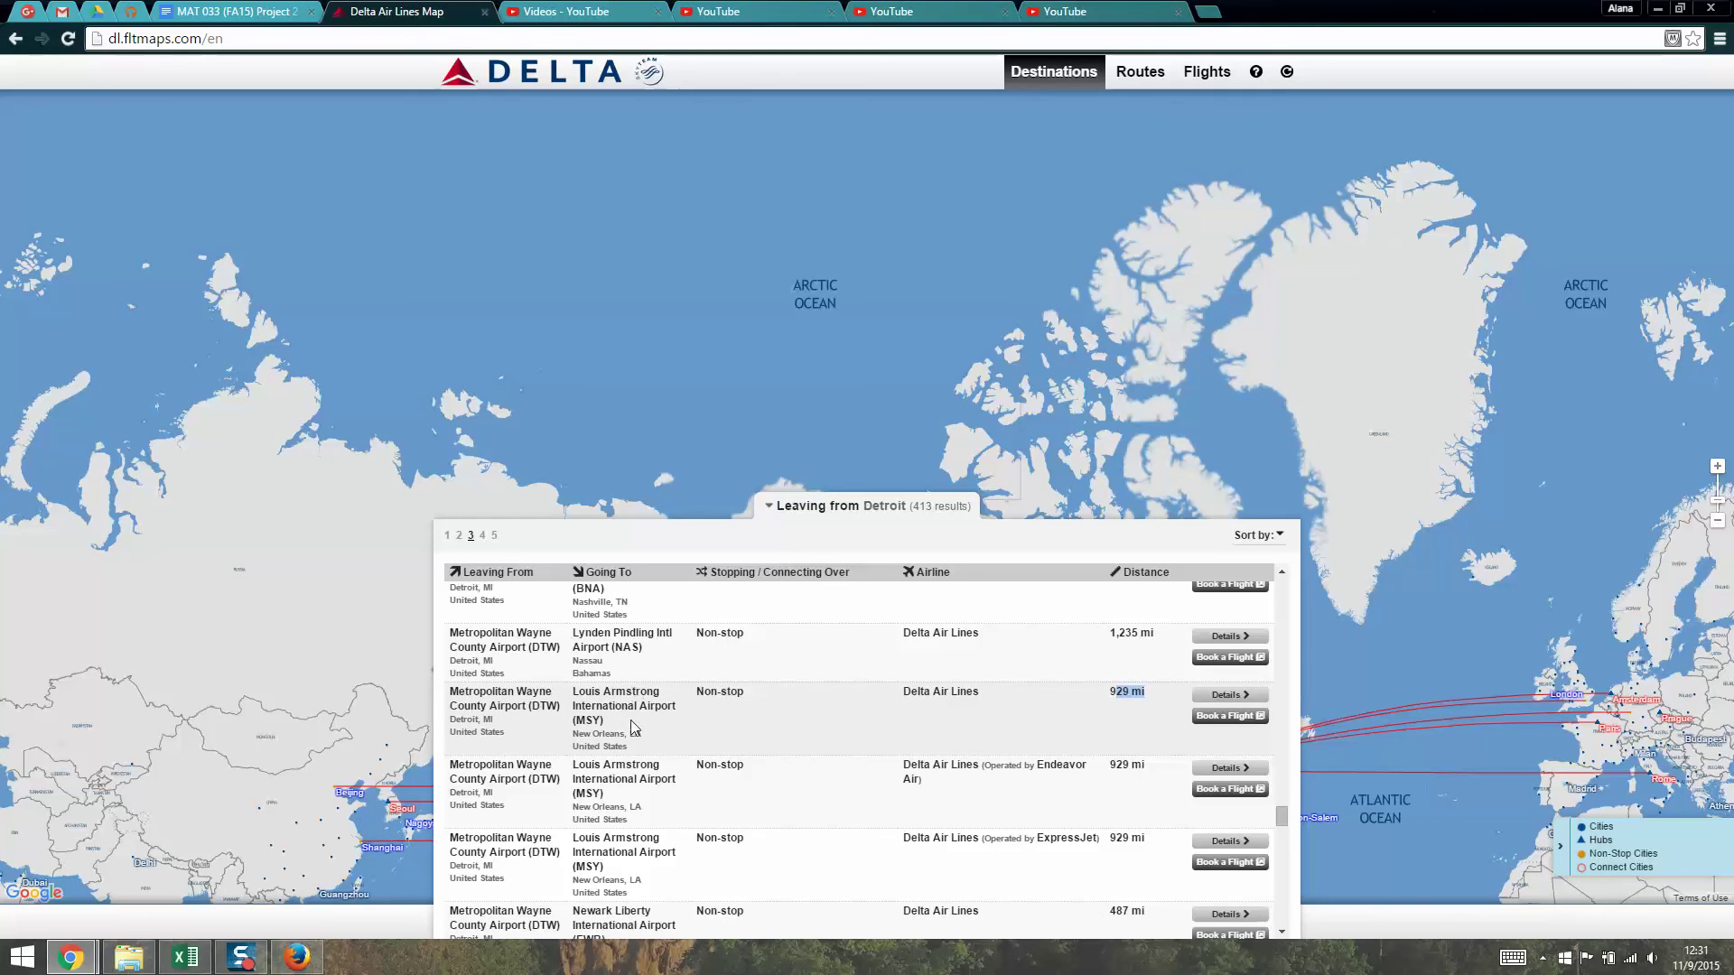
left_click(592, 722)
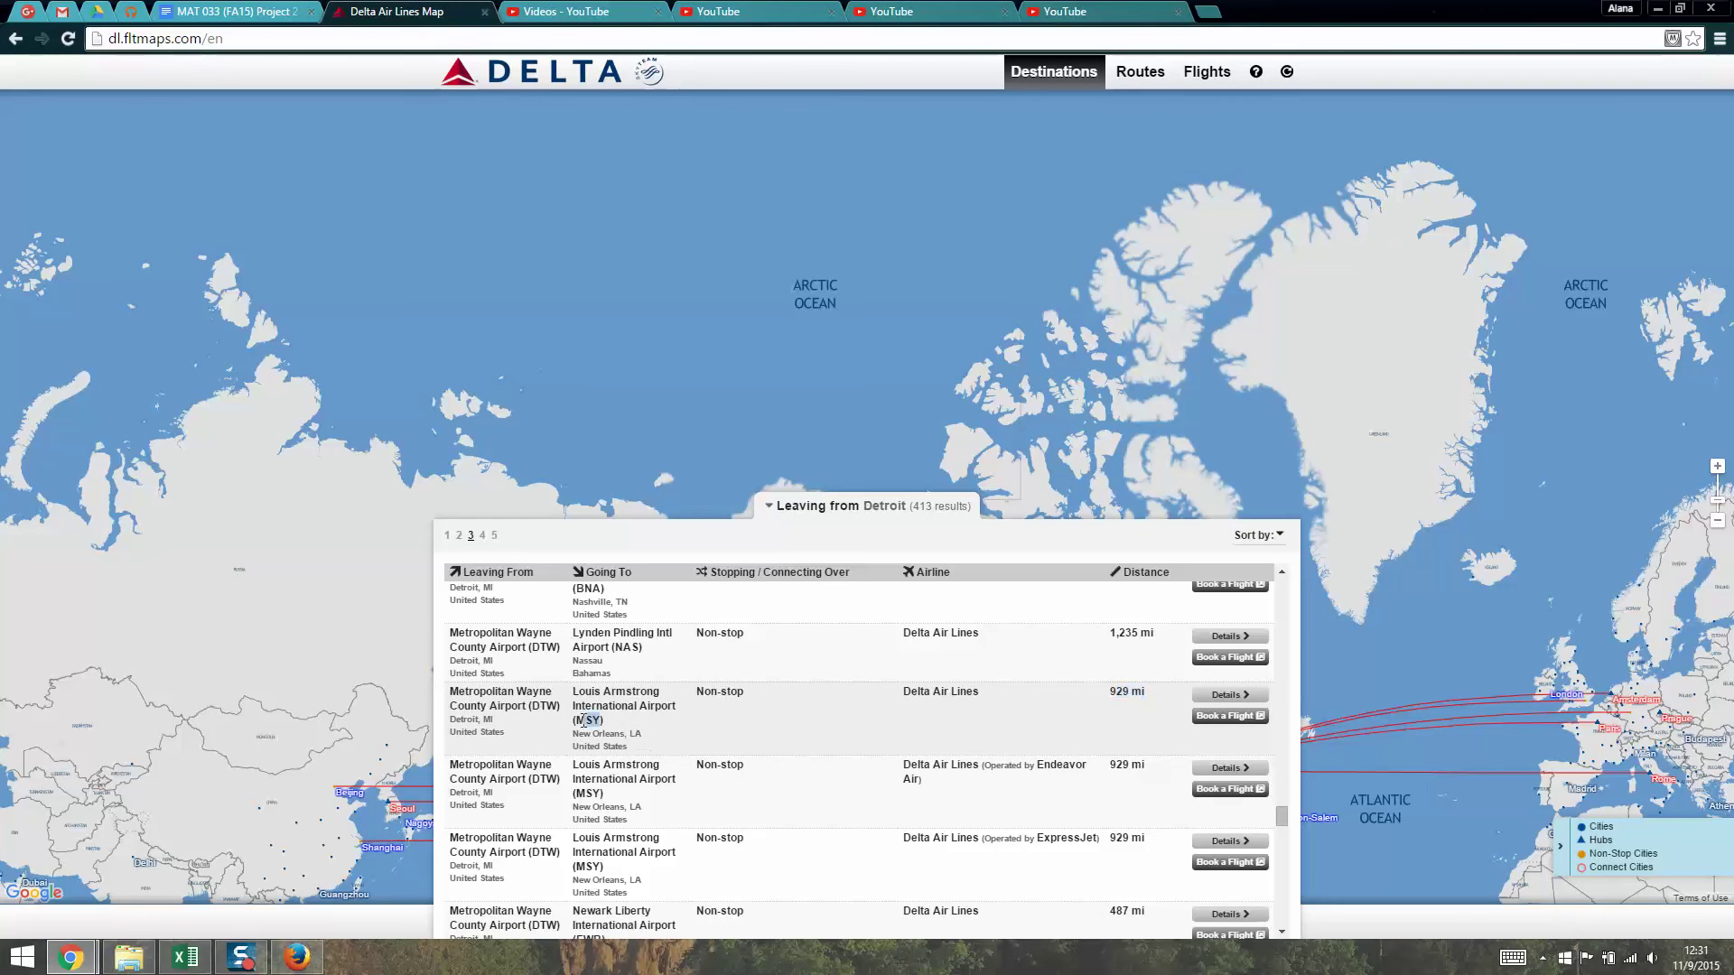
left_click(296, 957)
scroll(857, 632, "down", 4)
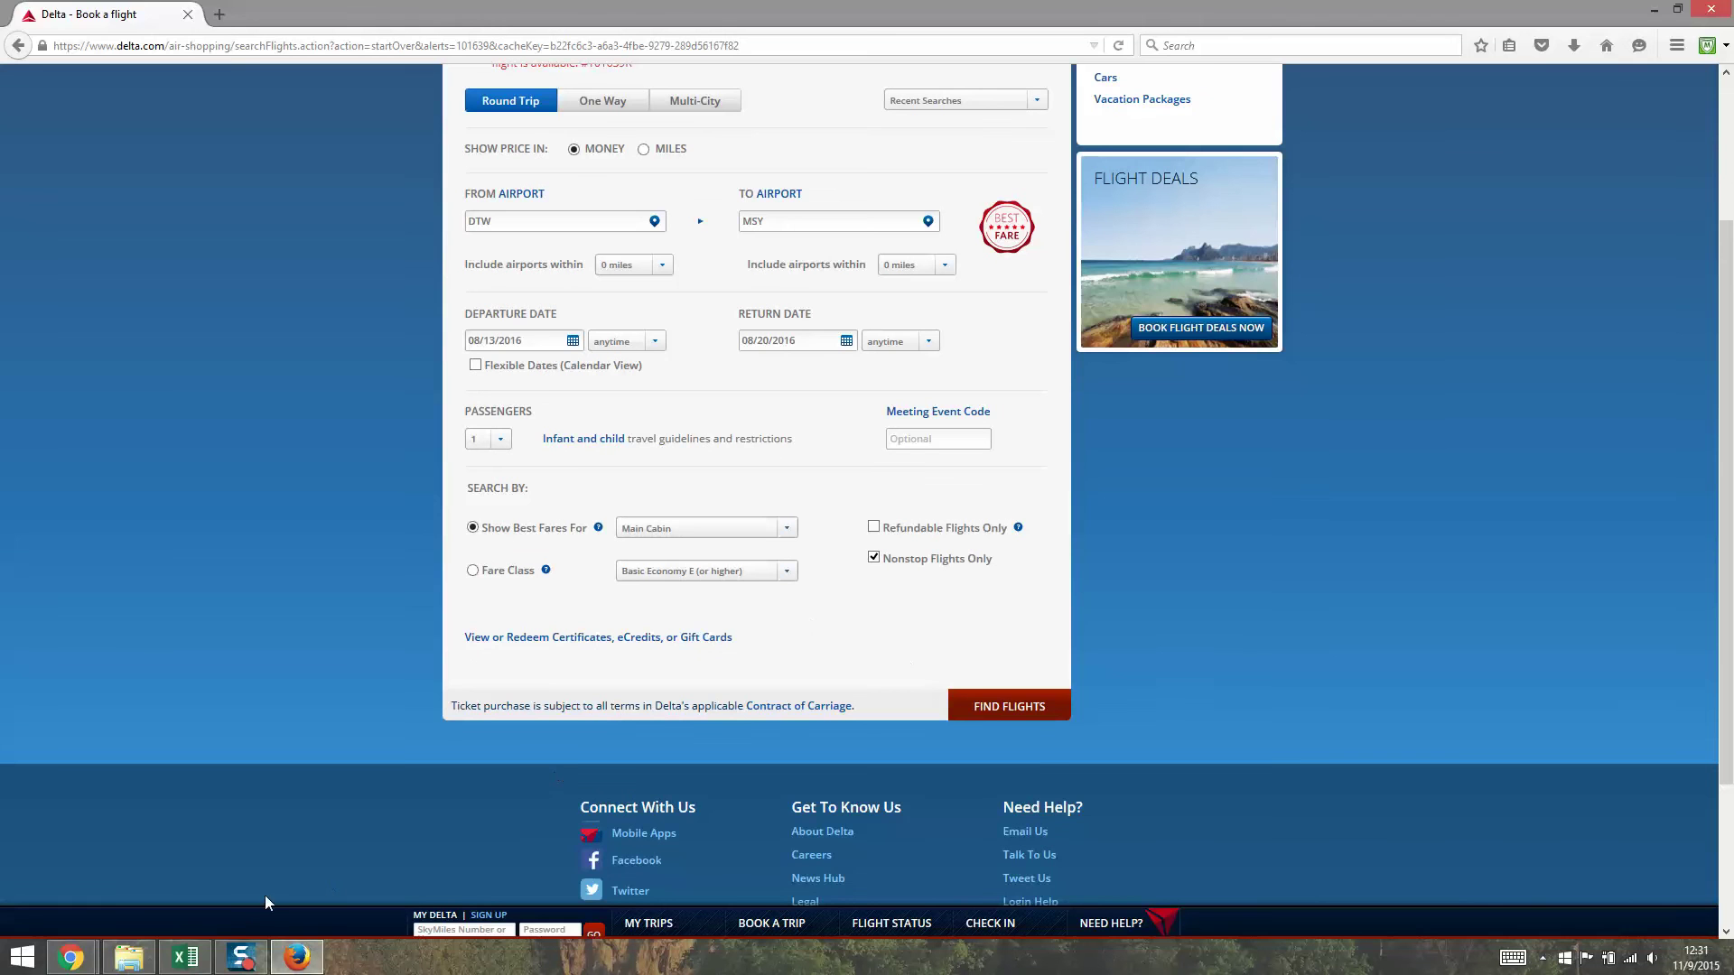
mouse_move(70, 955)
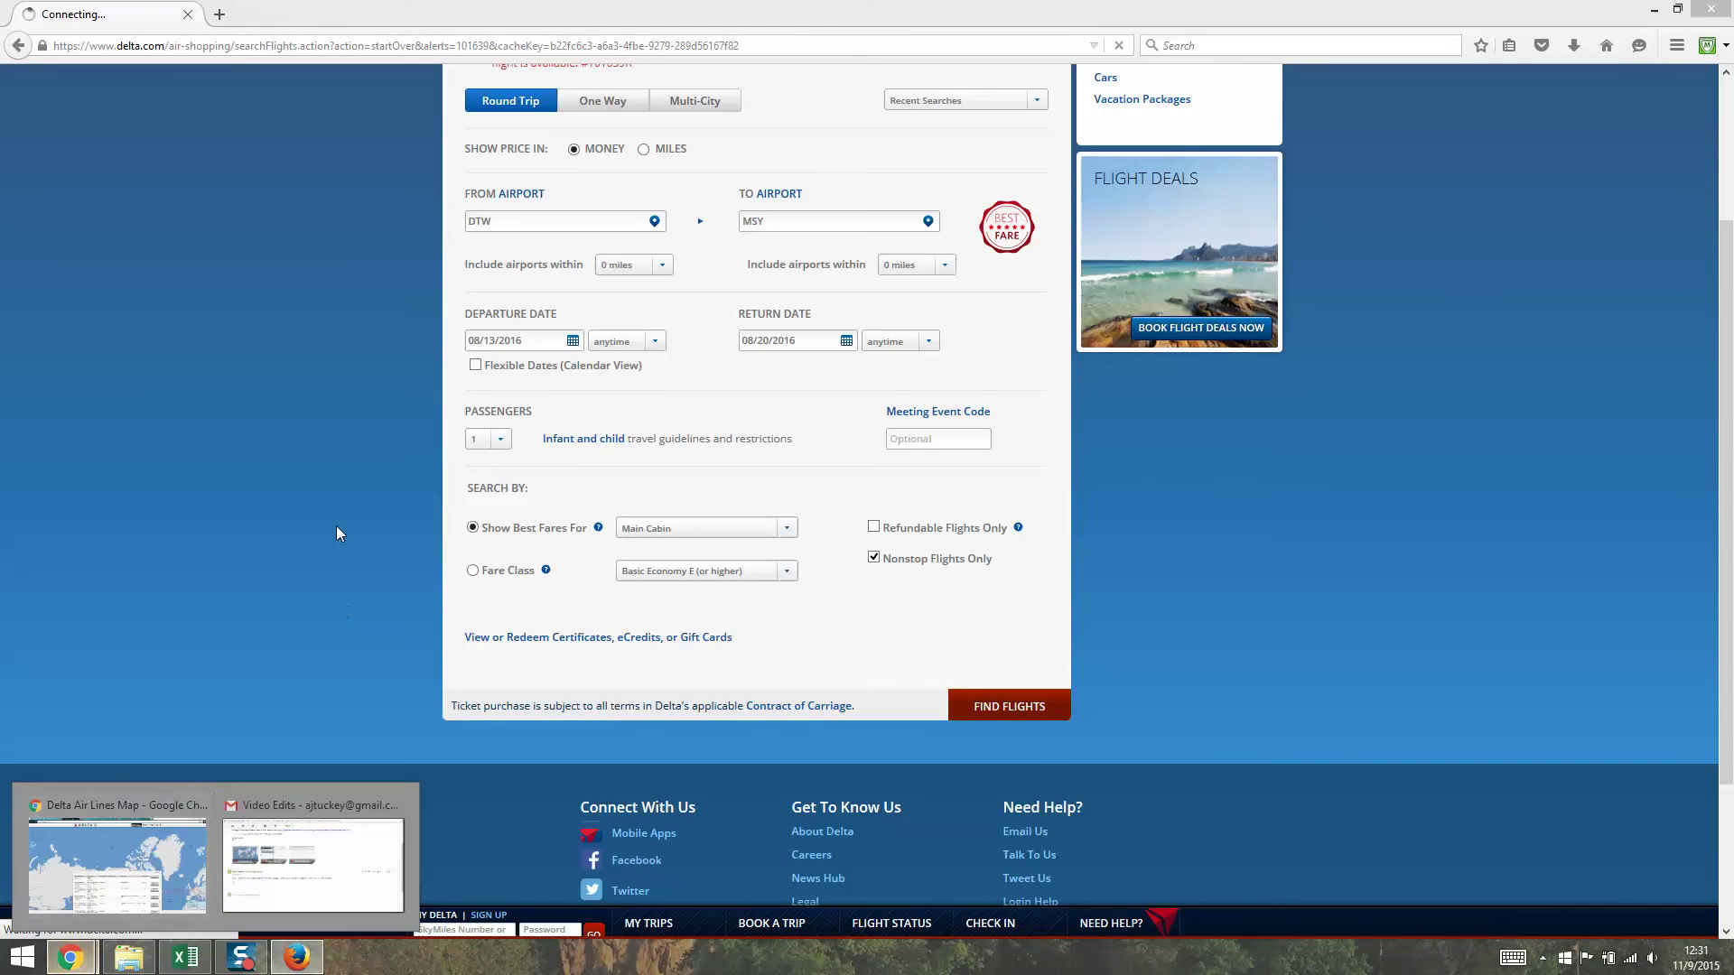
left_click(114, 868)
Correct New Orleans' one-way distance to 929 and copy the $363.60 DTW–MSY fare.
left_click(185, 957)
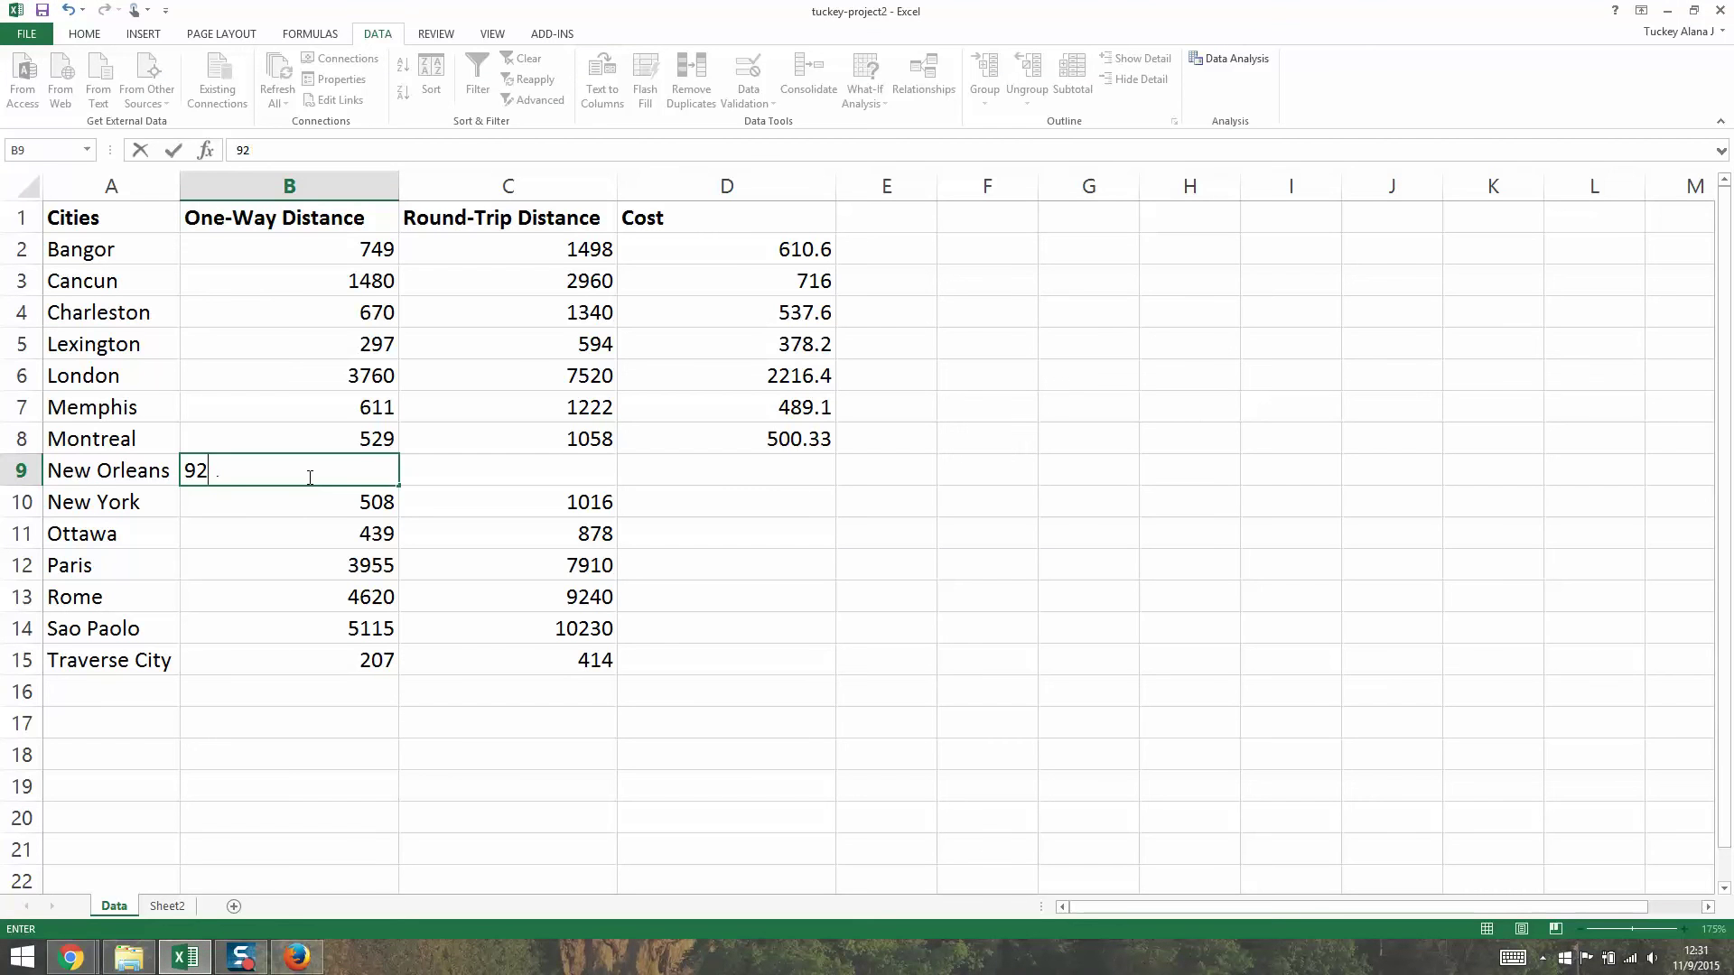
key("Tab")
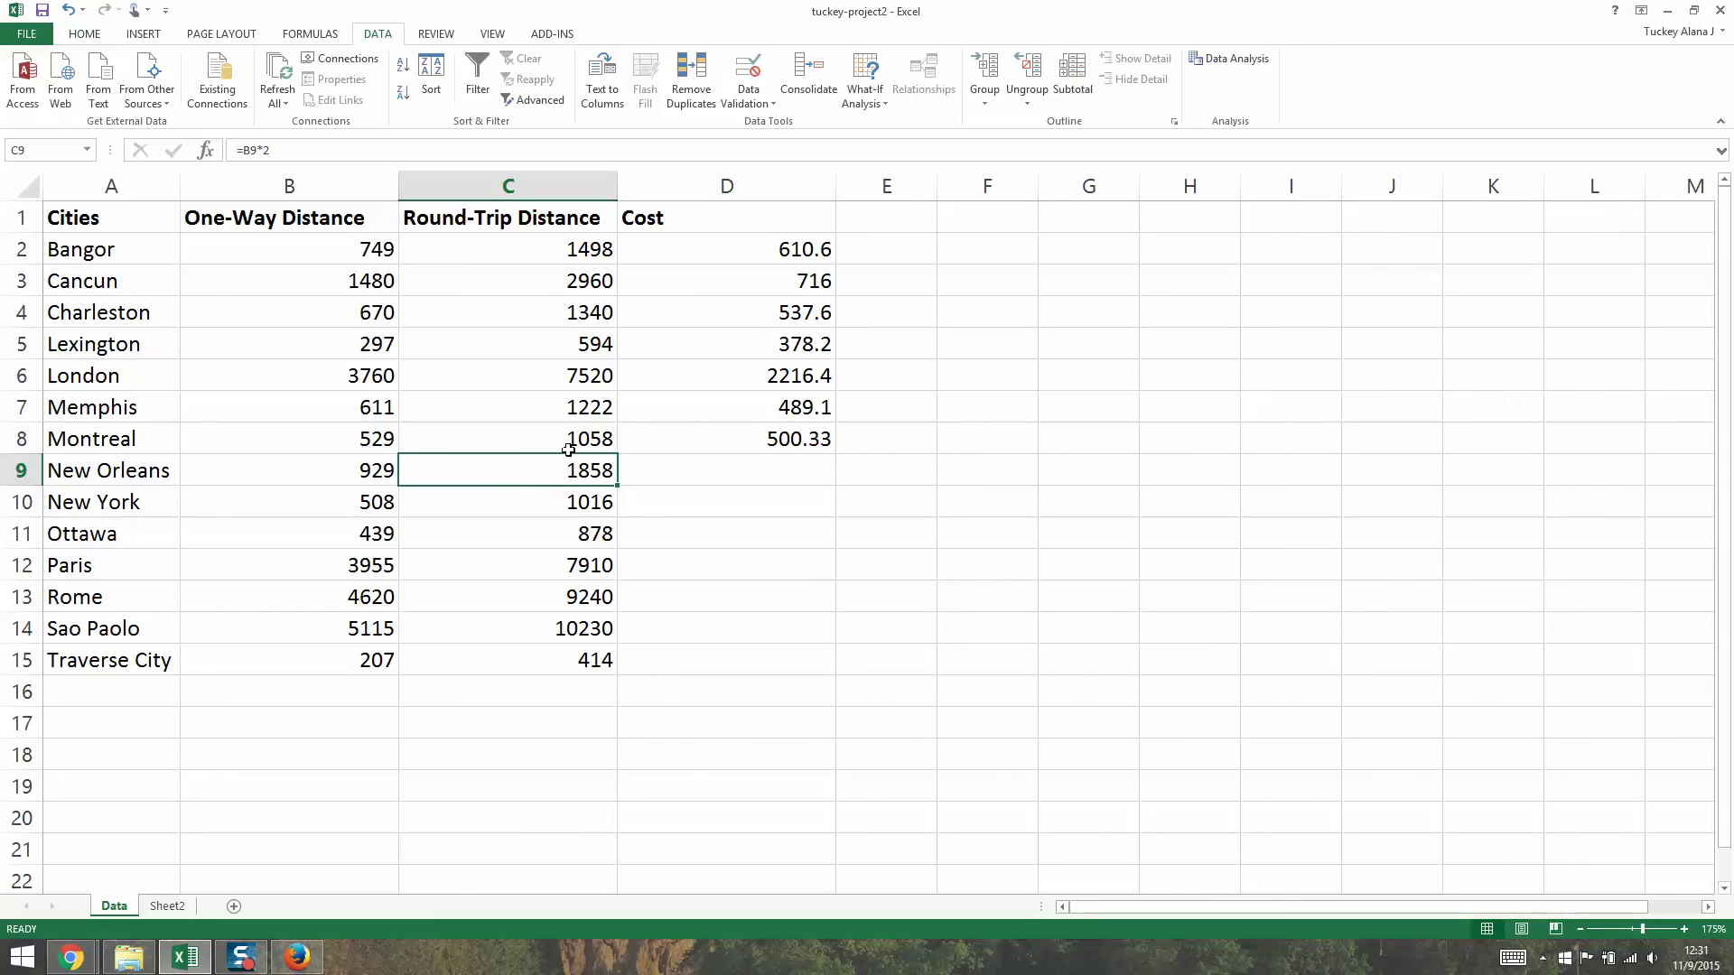
left_click(699, 469)
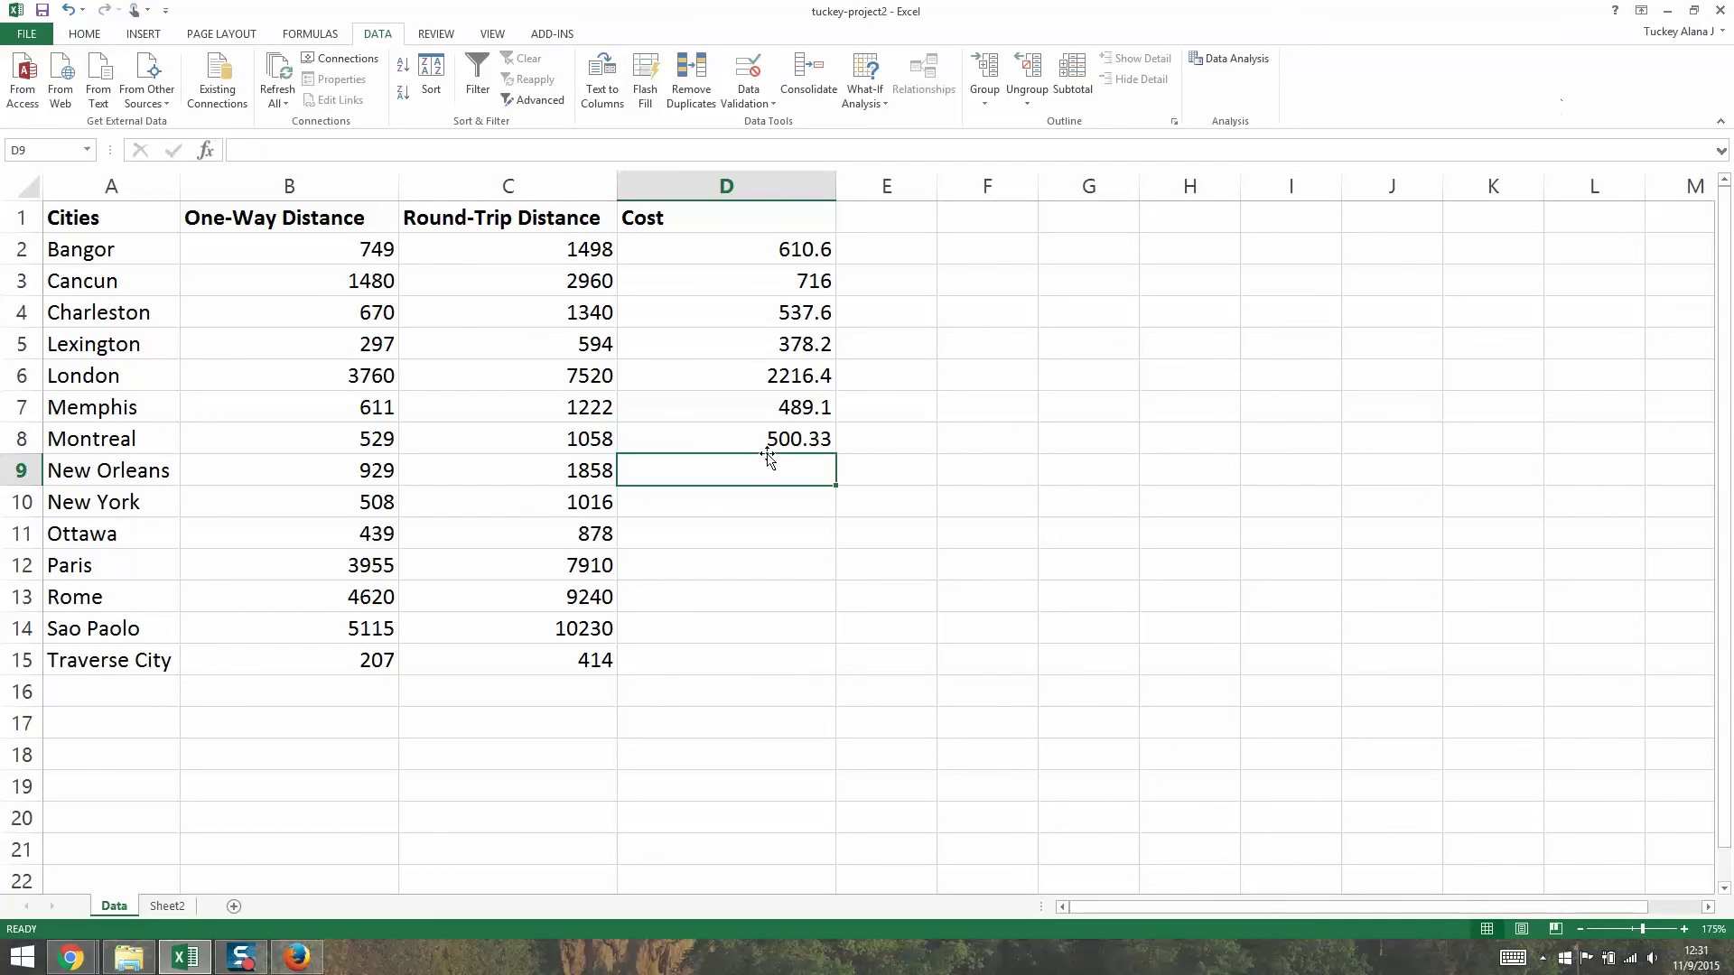
left_click(297, 957)
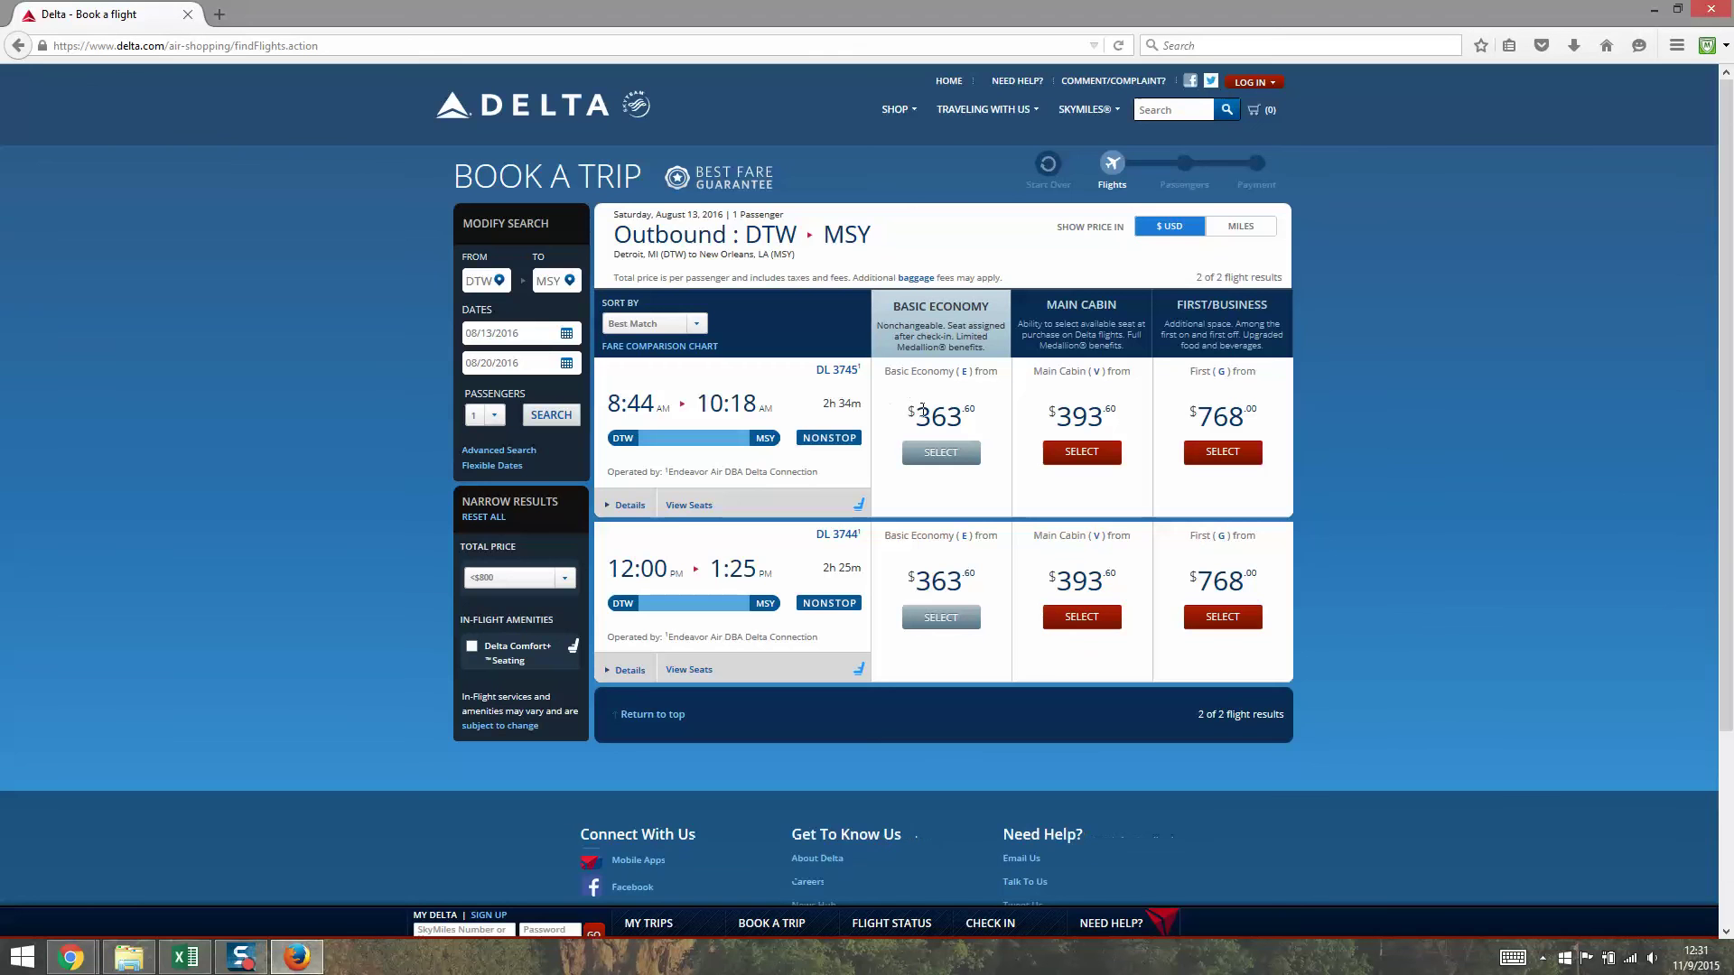
left_click_drag(914, 416, 1001, 424)
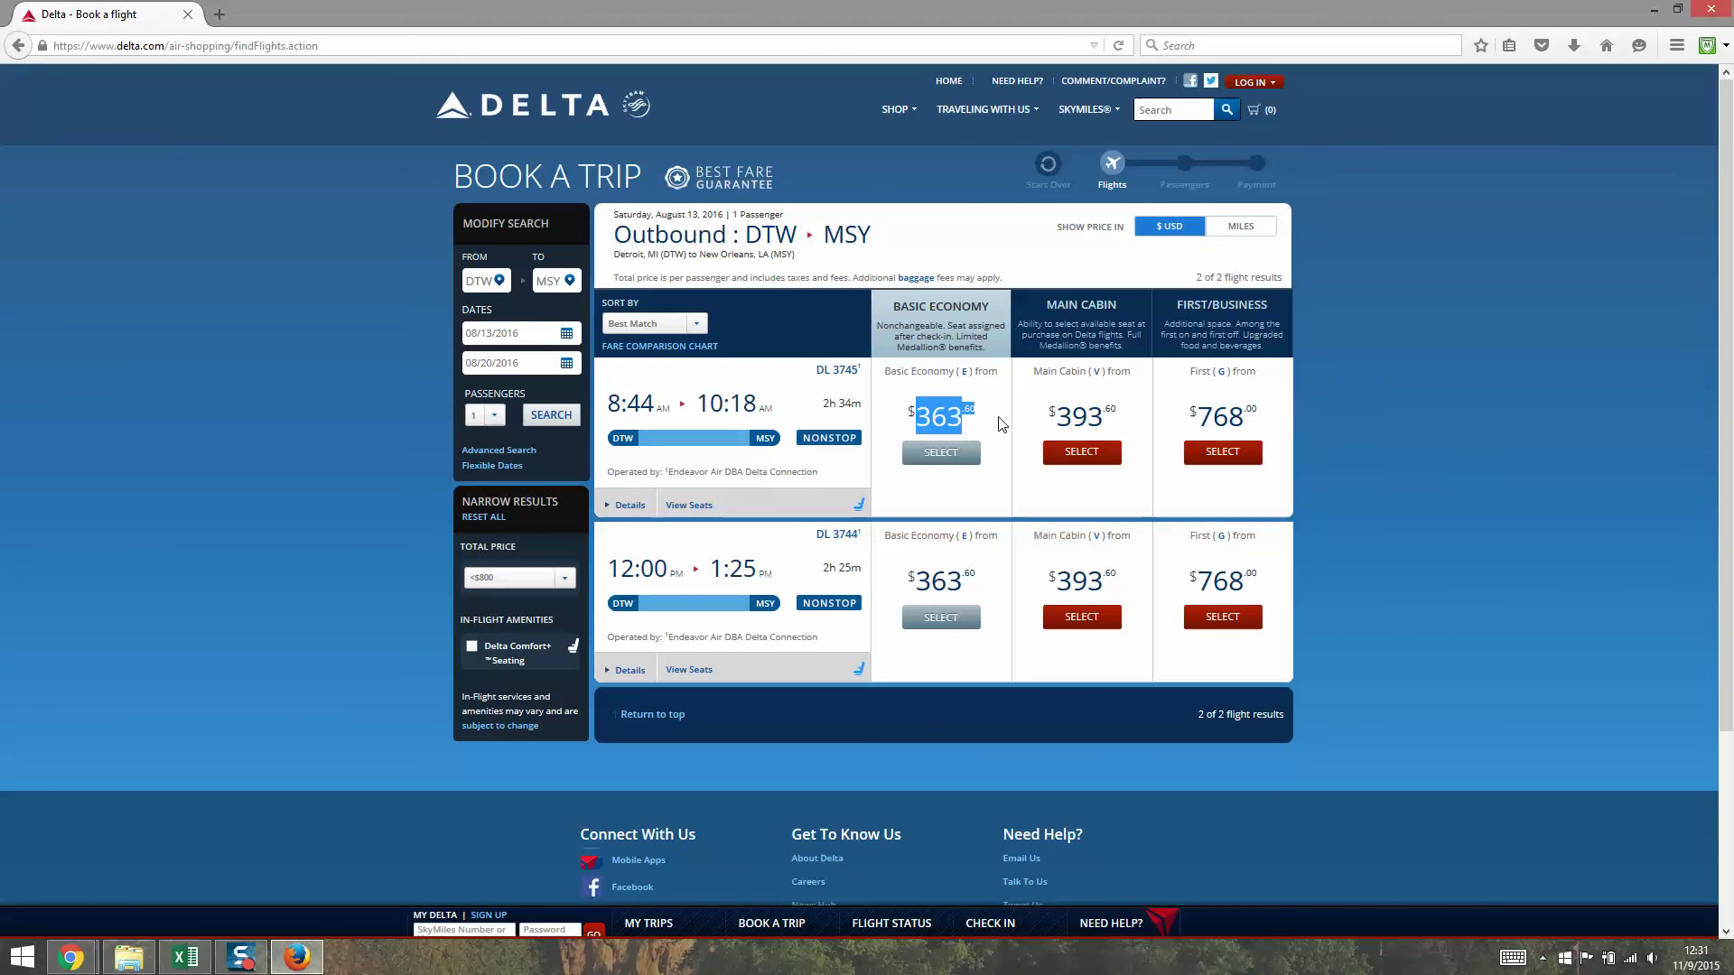
left_click(185, 957)
Record 363.6 as New Orleans' cost in D9, then bring up Delta's arriving-airport lookup.
type("3")
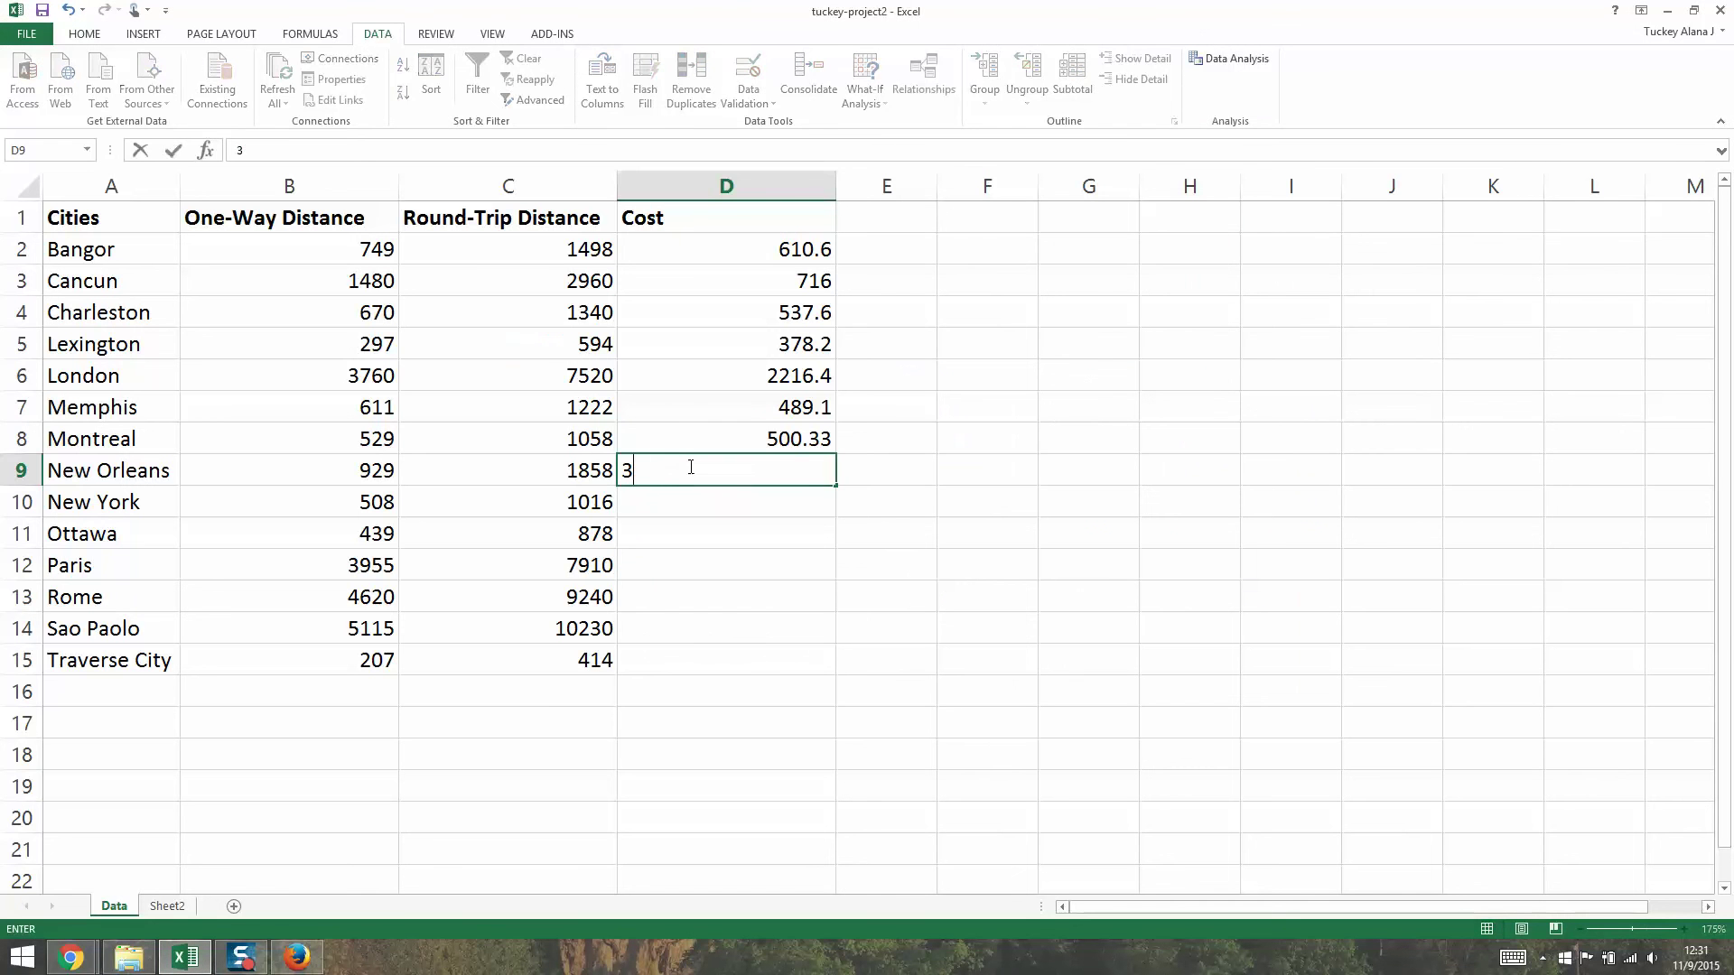
type("63.6")
key("Return")
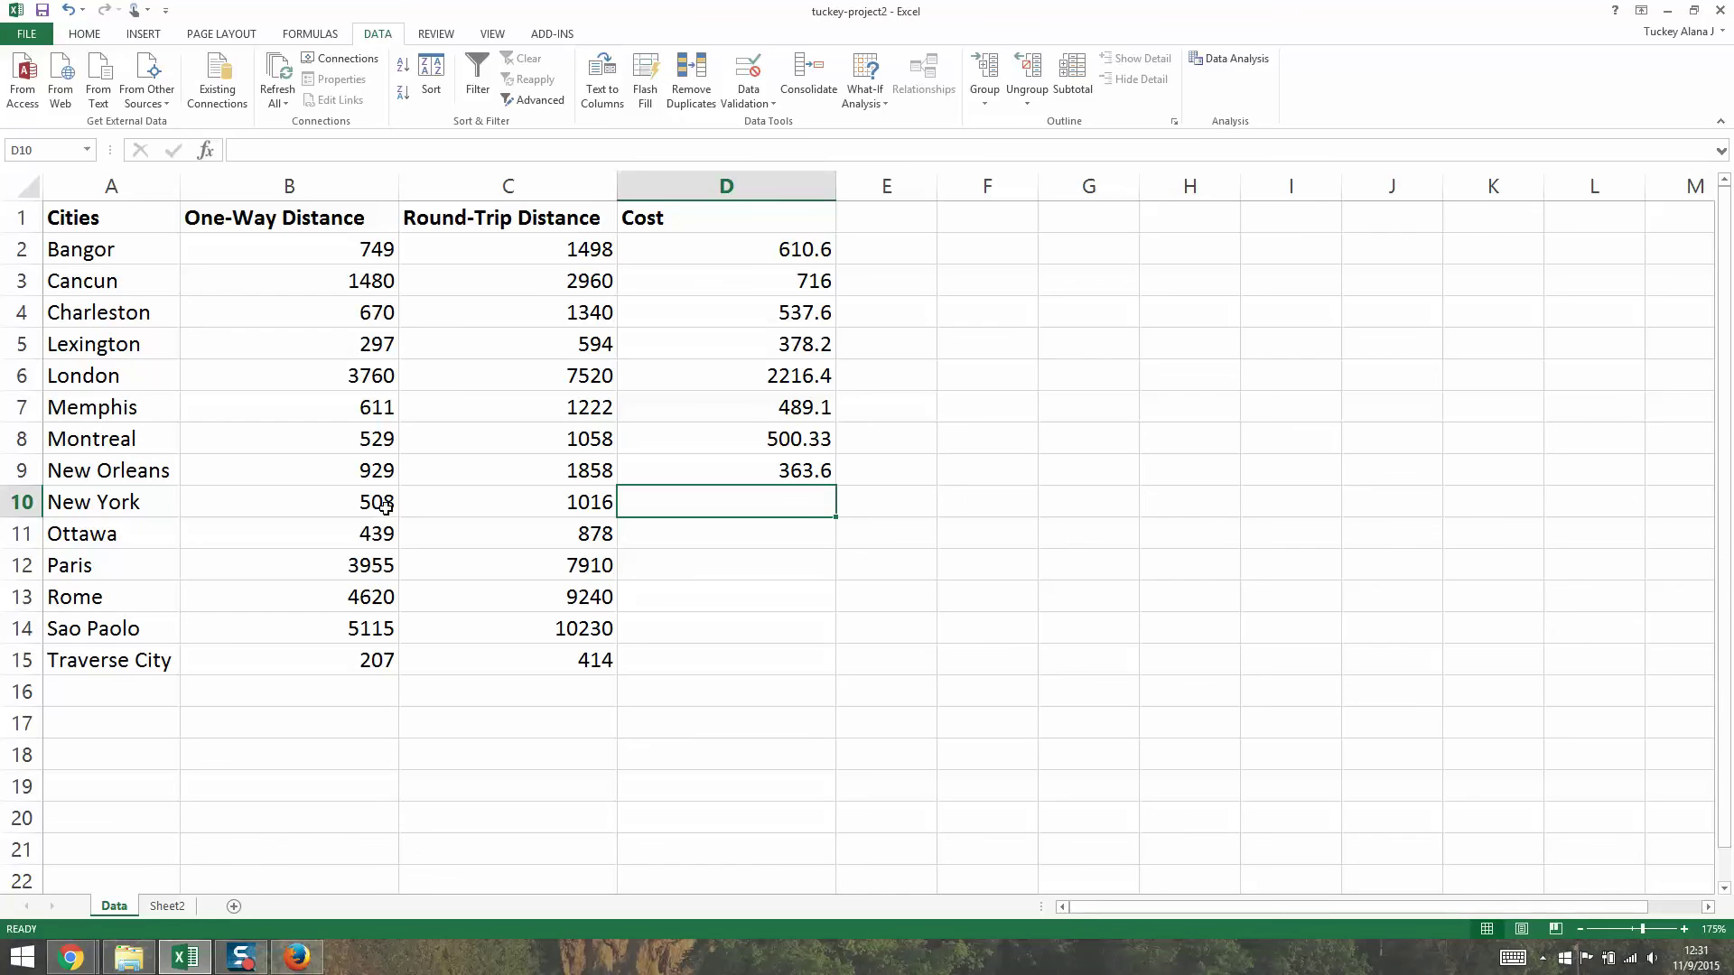
left_click(297, 957)
double_click(939, 416)
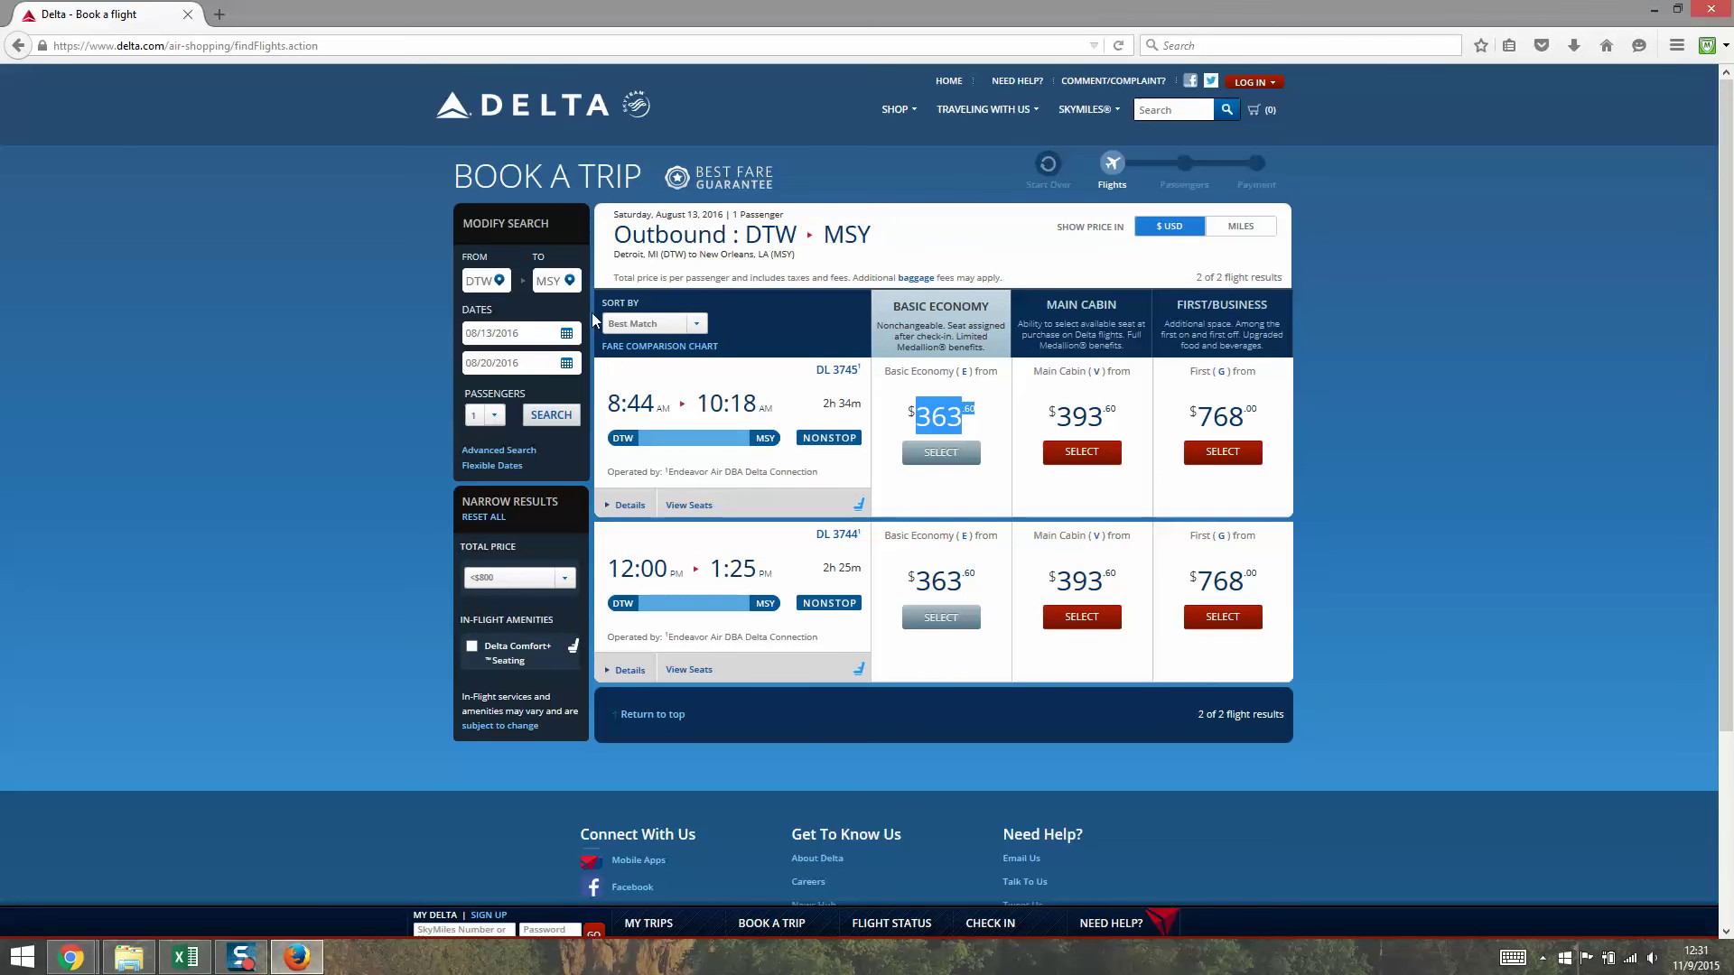
left_click(569, 281)
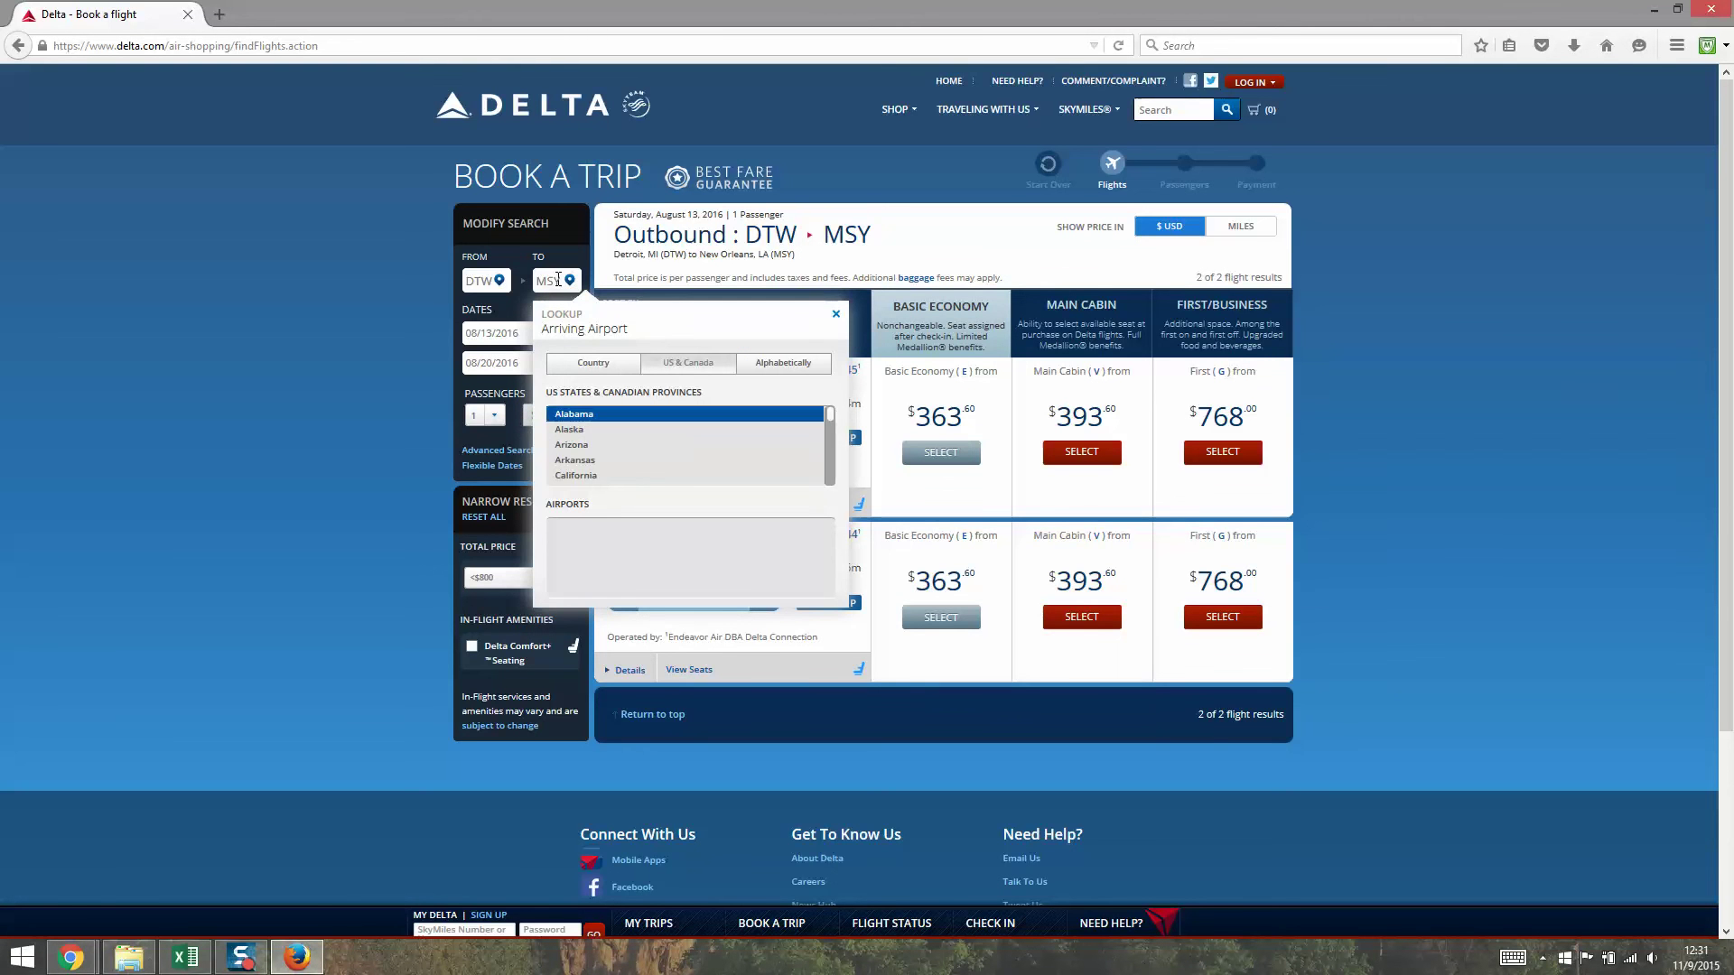
Find New York JFK at 508 mi in Detroit's nonstop route list.
mouse_move(71, 957)
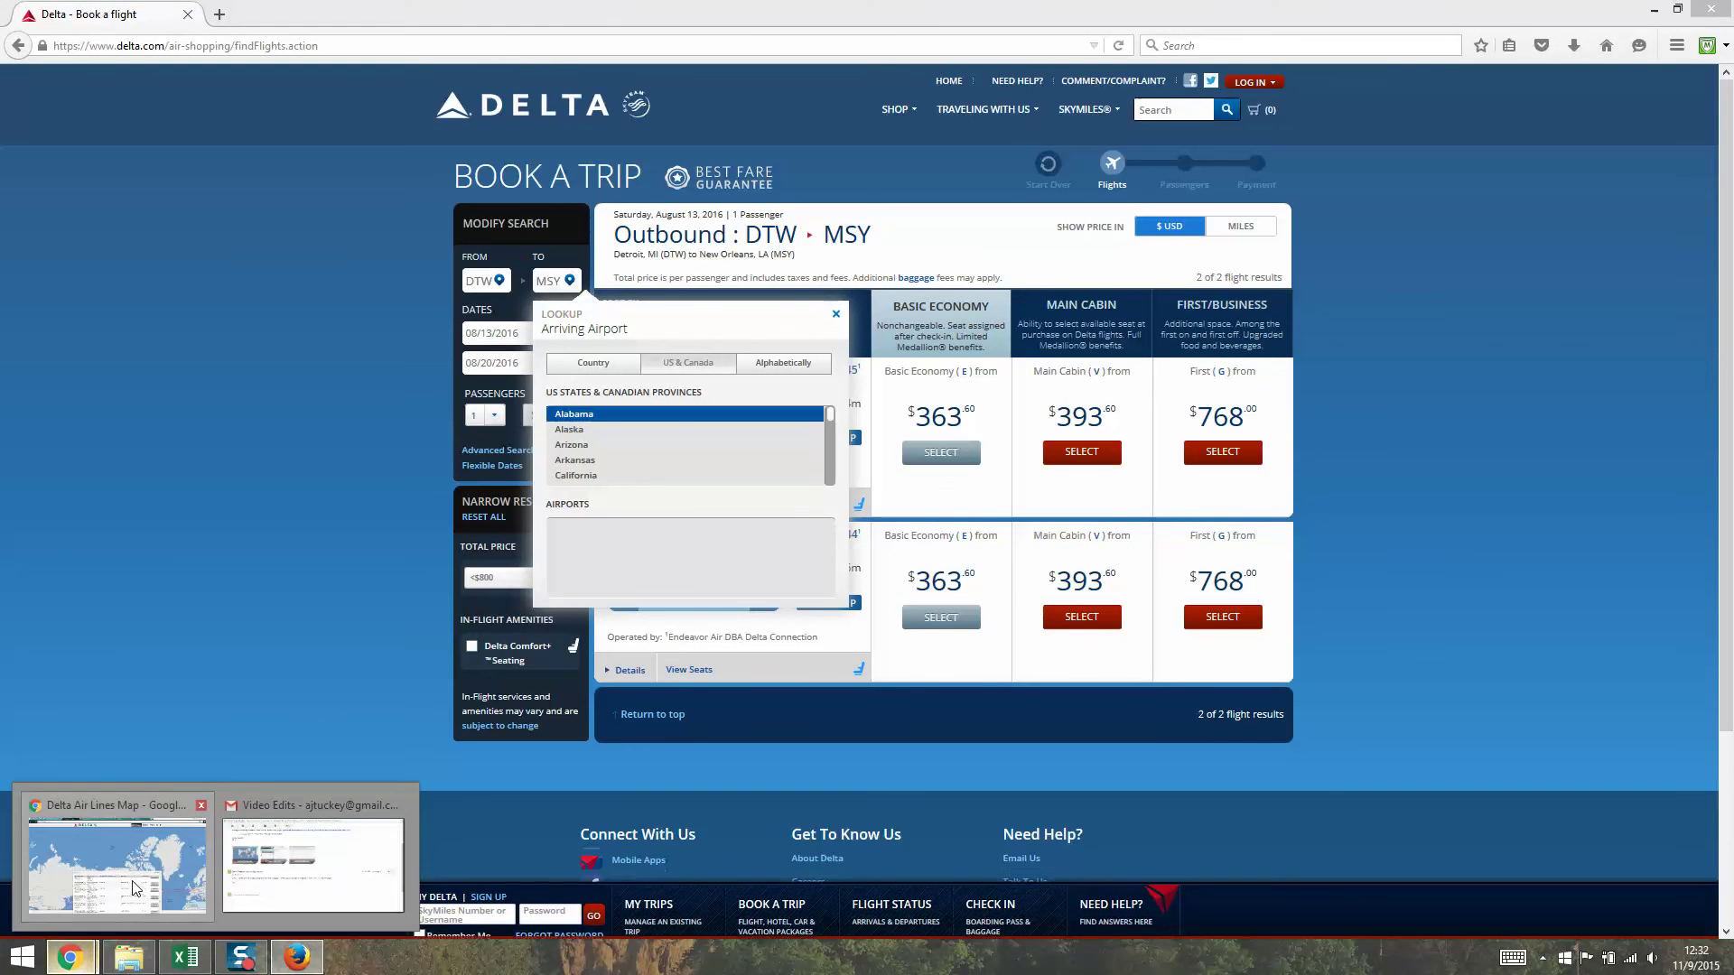
left_click(135, 888)
scroll(870, 751, "down", 3)
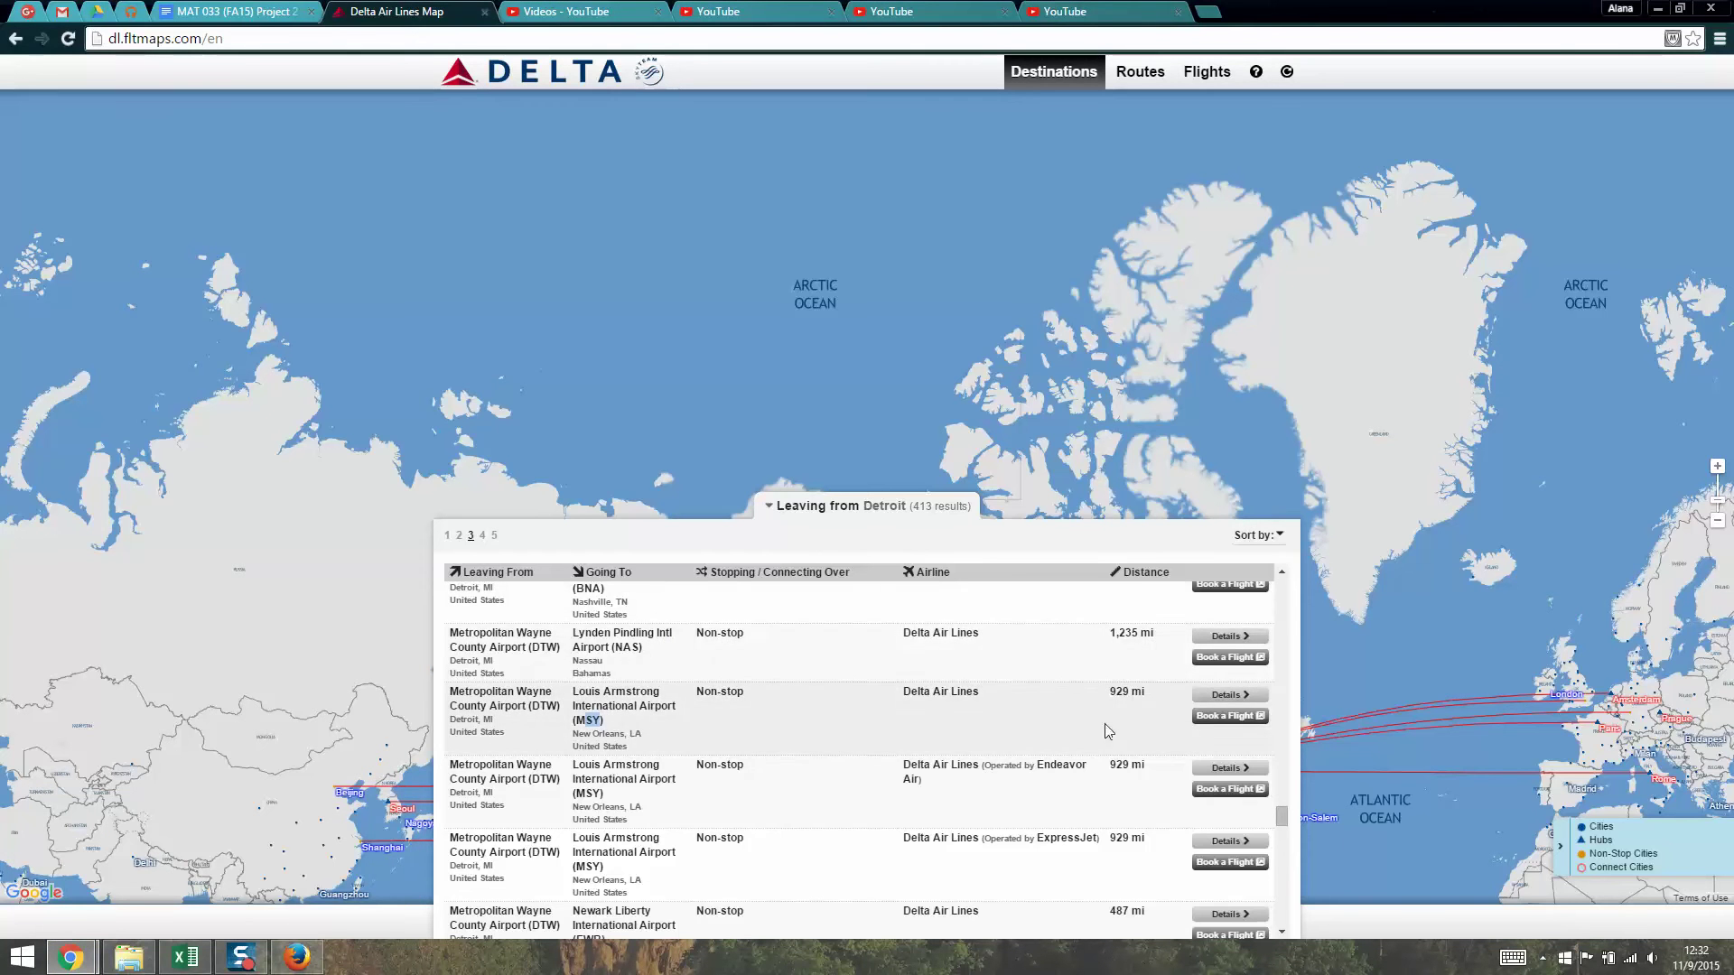
scroll(870, 751, "down", 2)
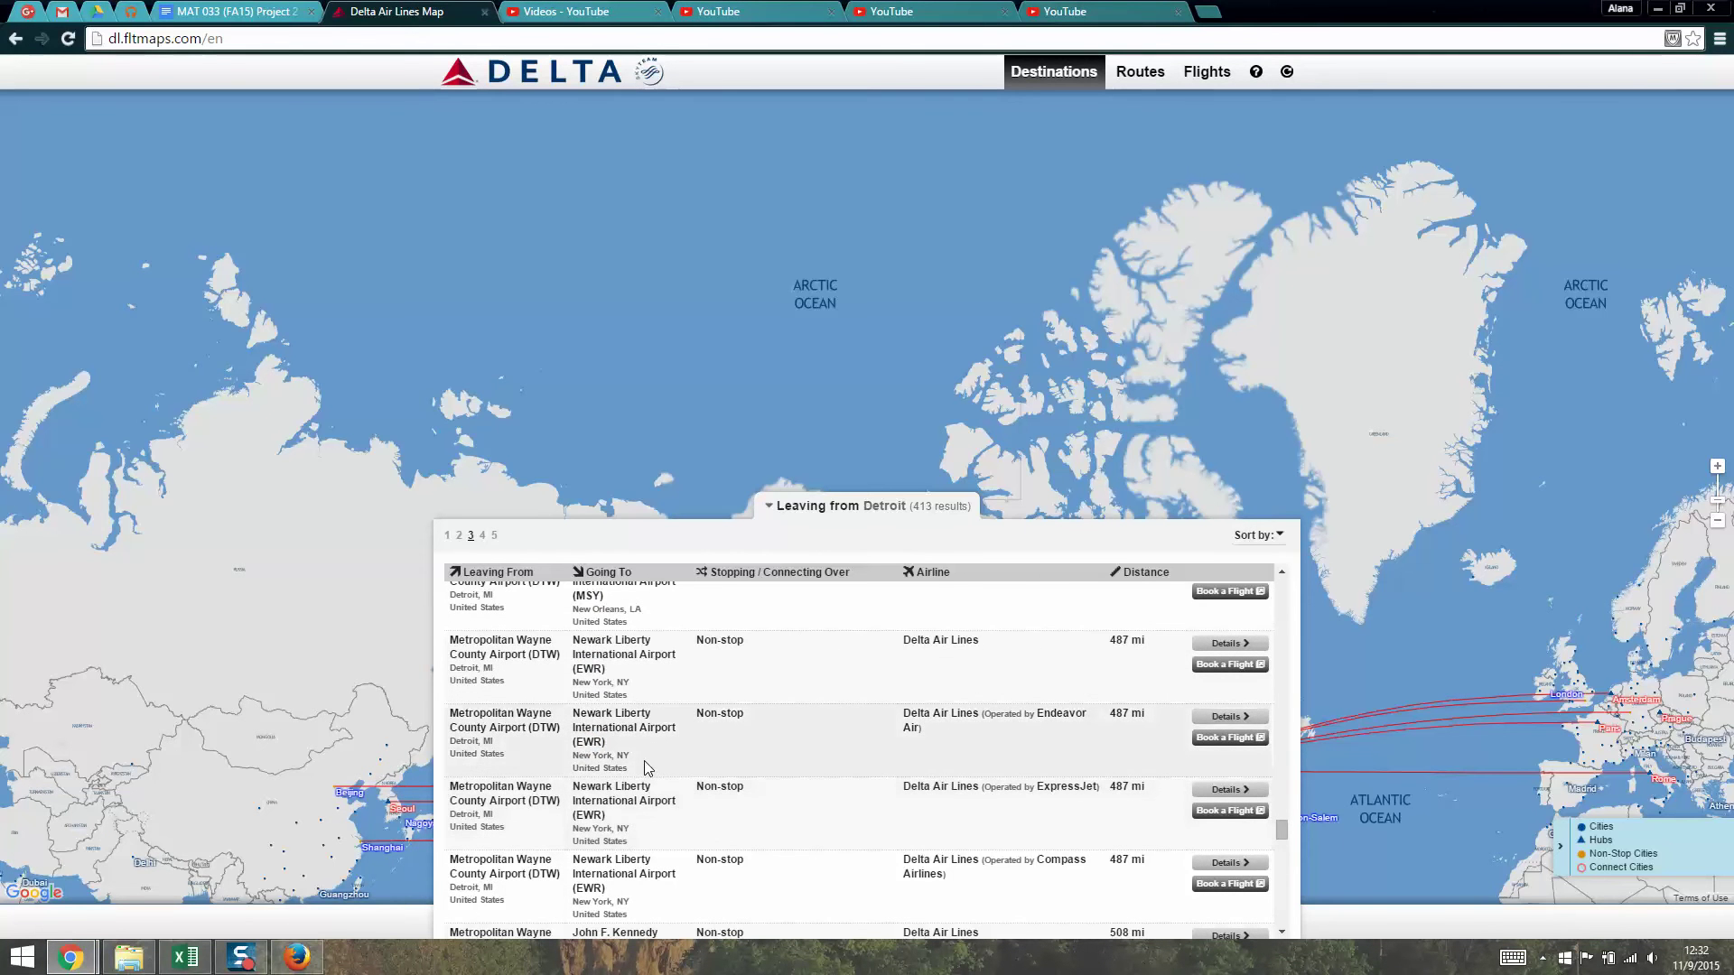
scroll(646, 761, "up", 1)
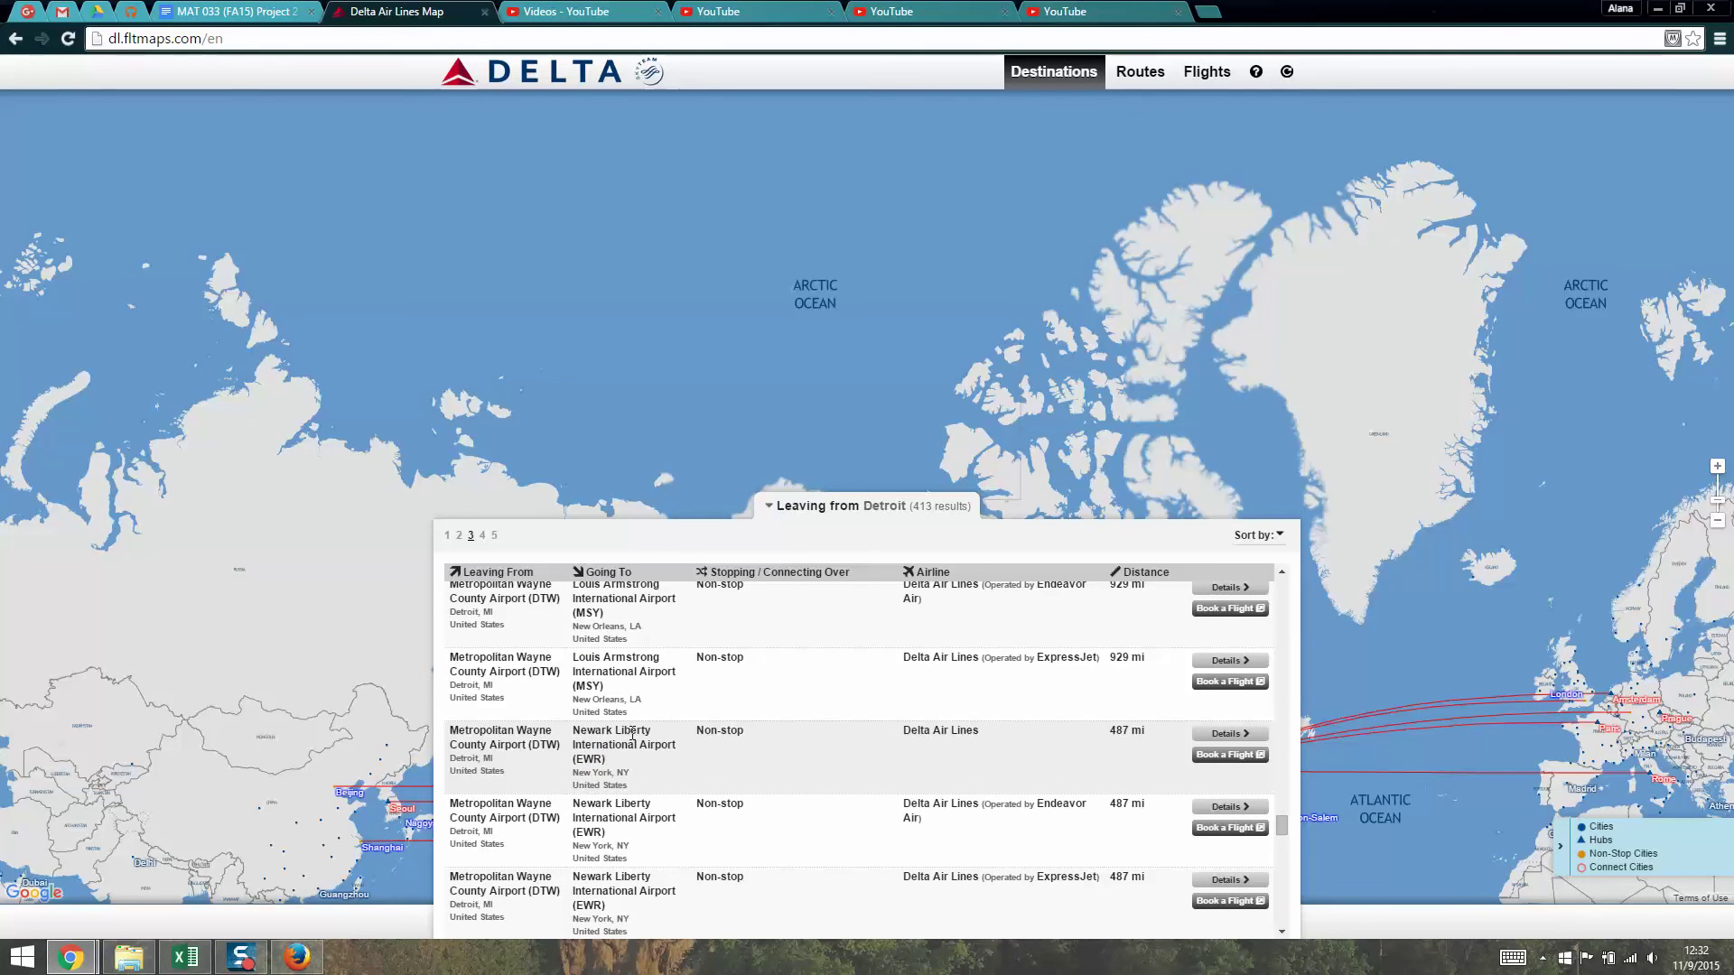
scroll(632, 734, "down", 3)
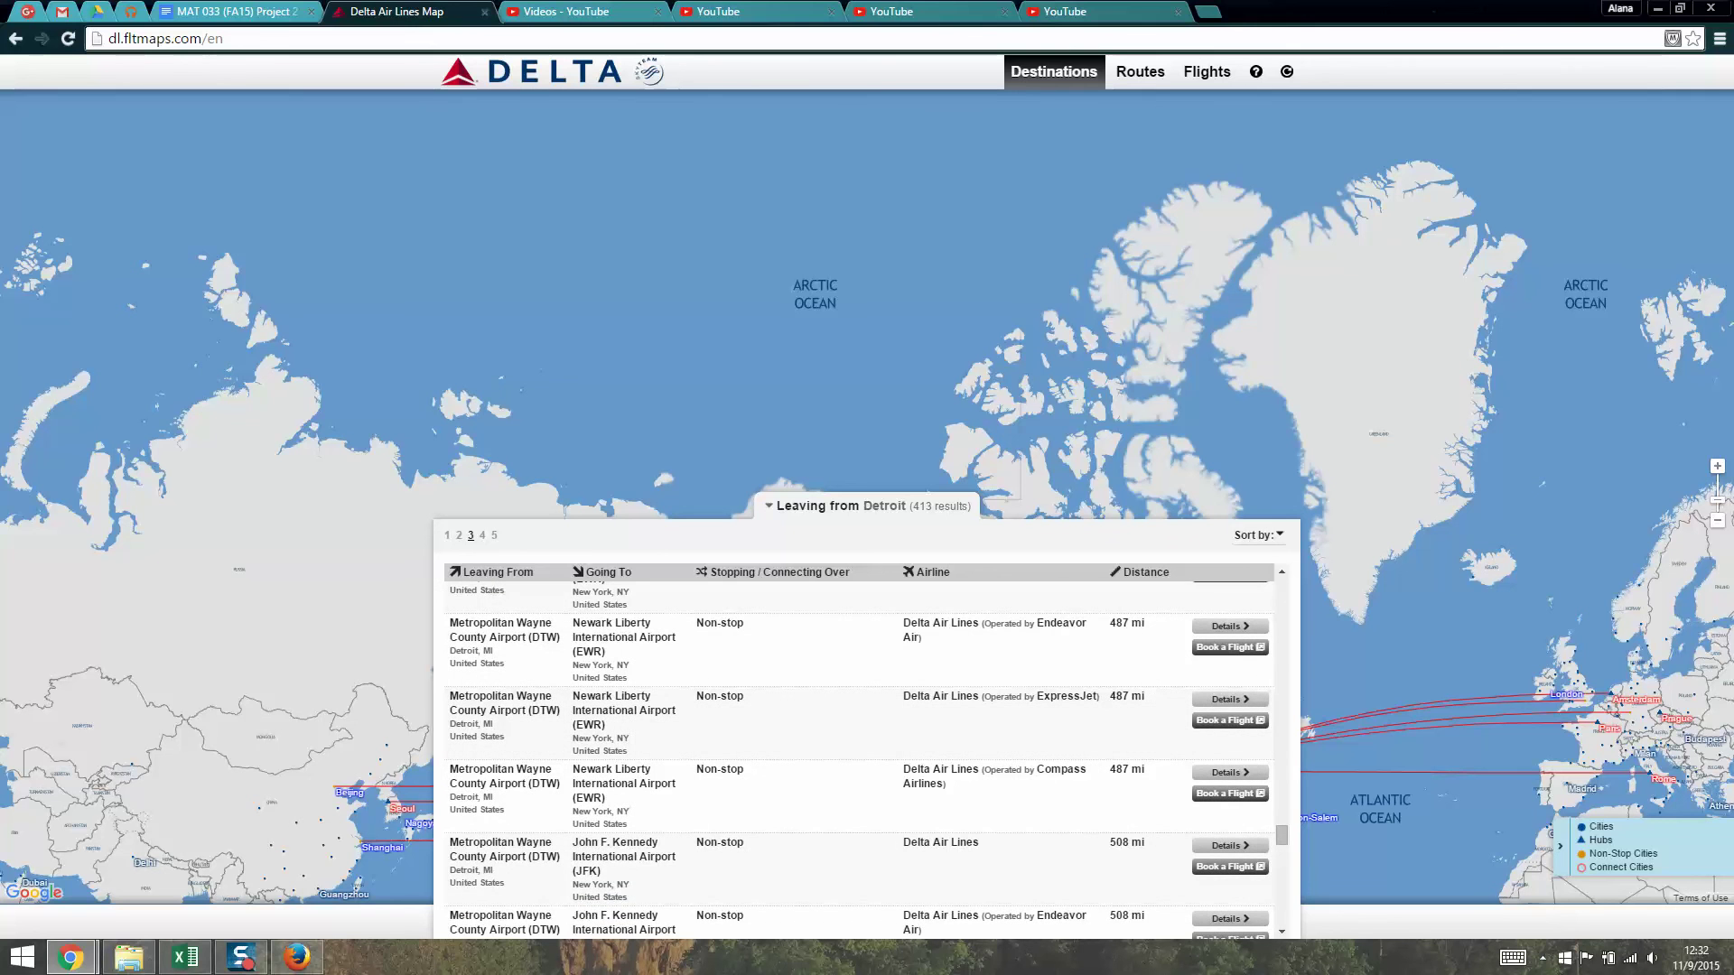
key("shift+F10")
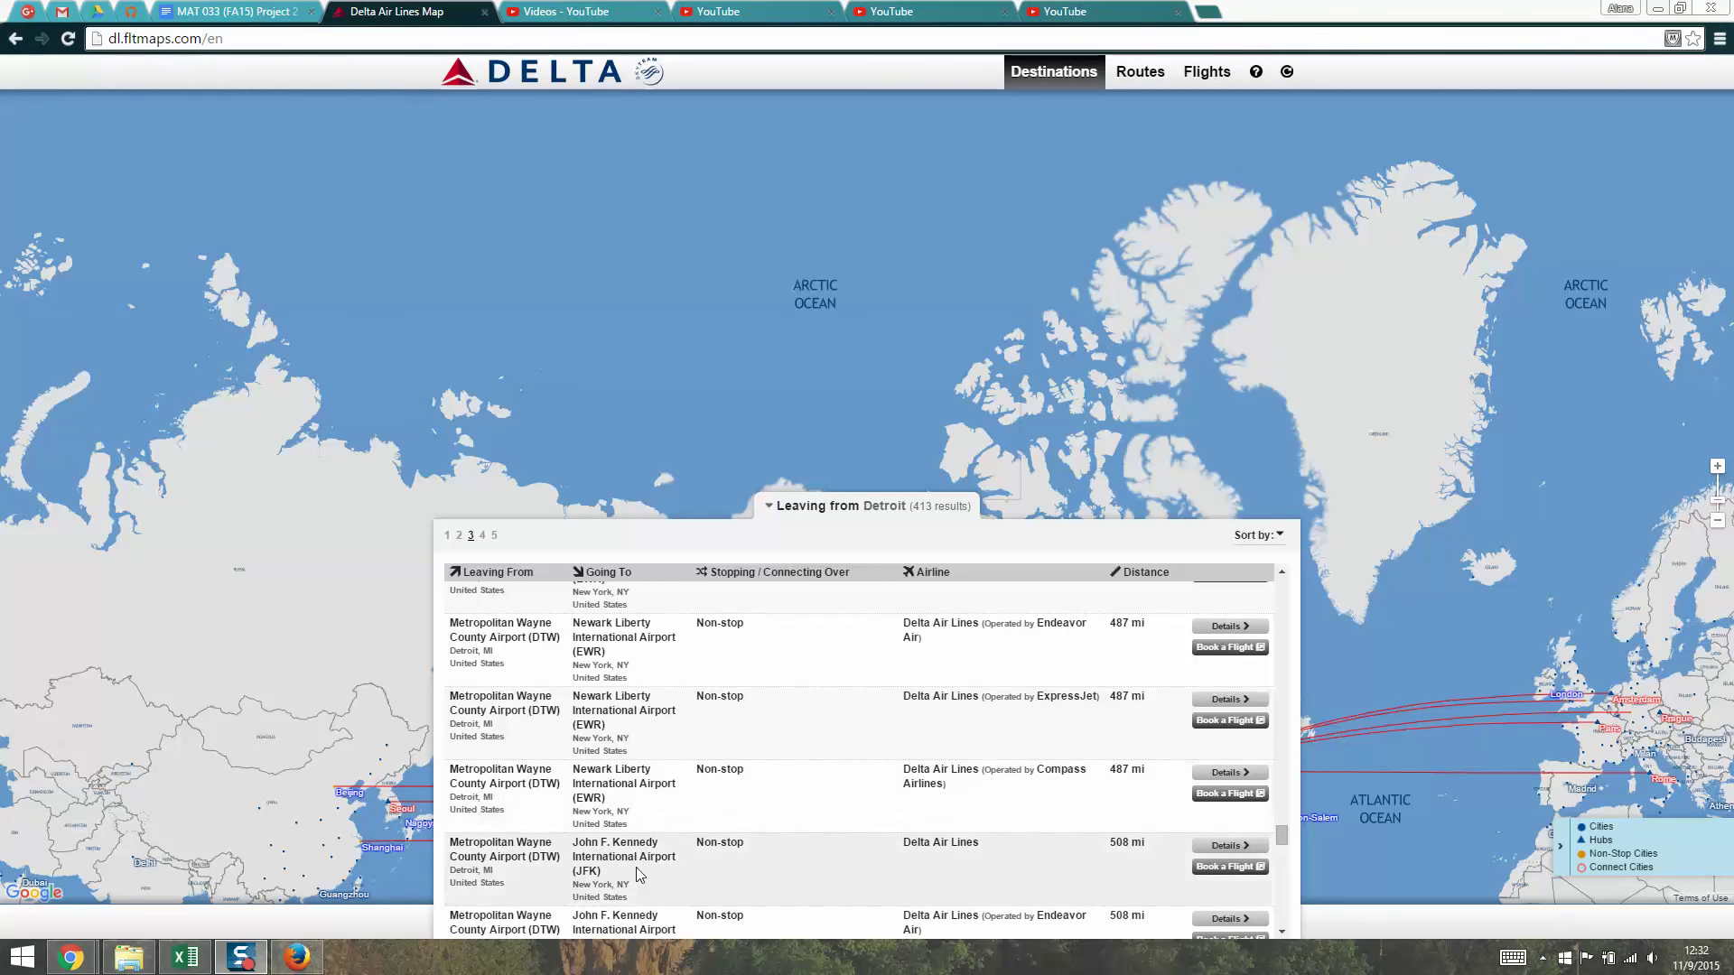
left_click_drag(642, 874, 577, 872)
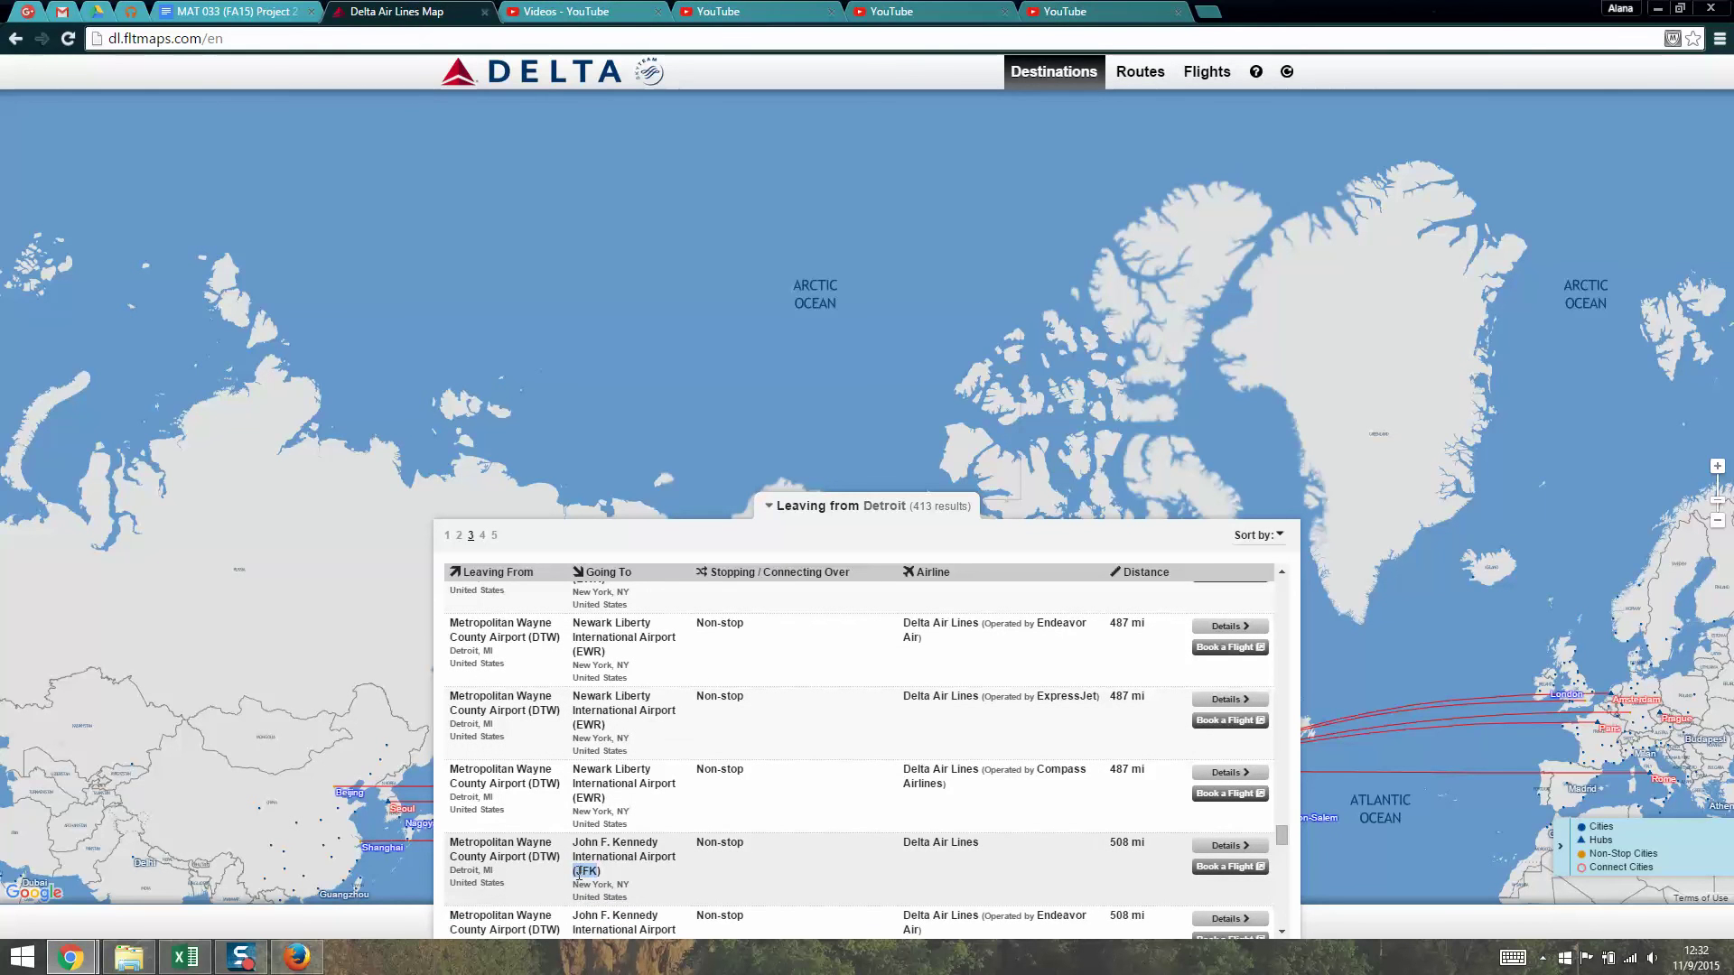
left_click(276, 963)
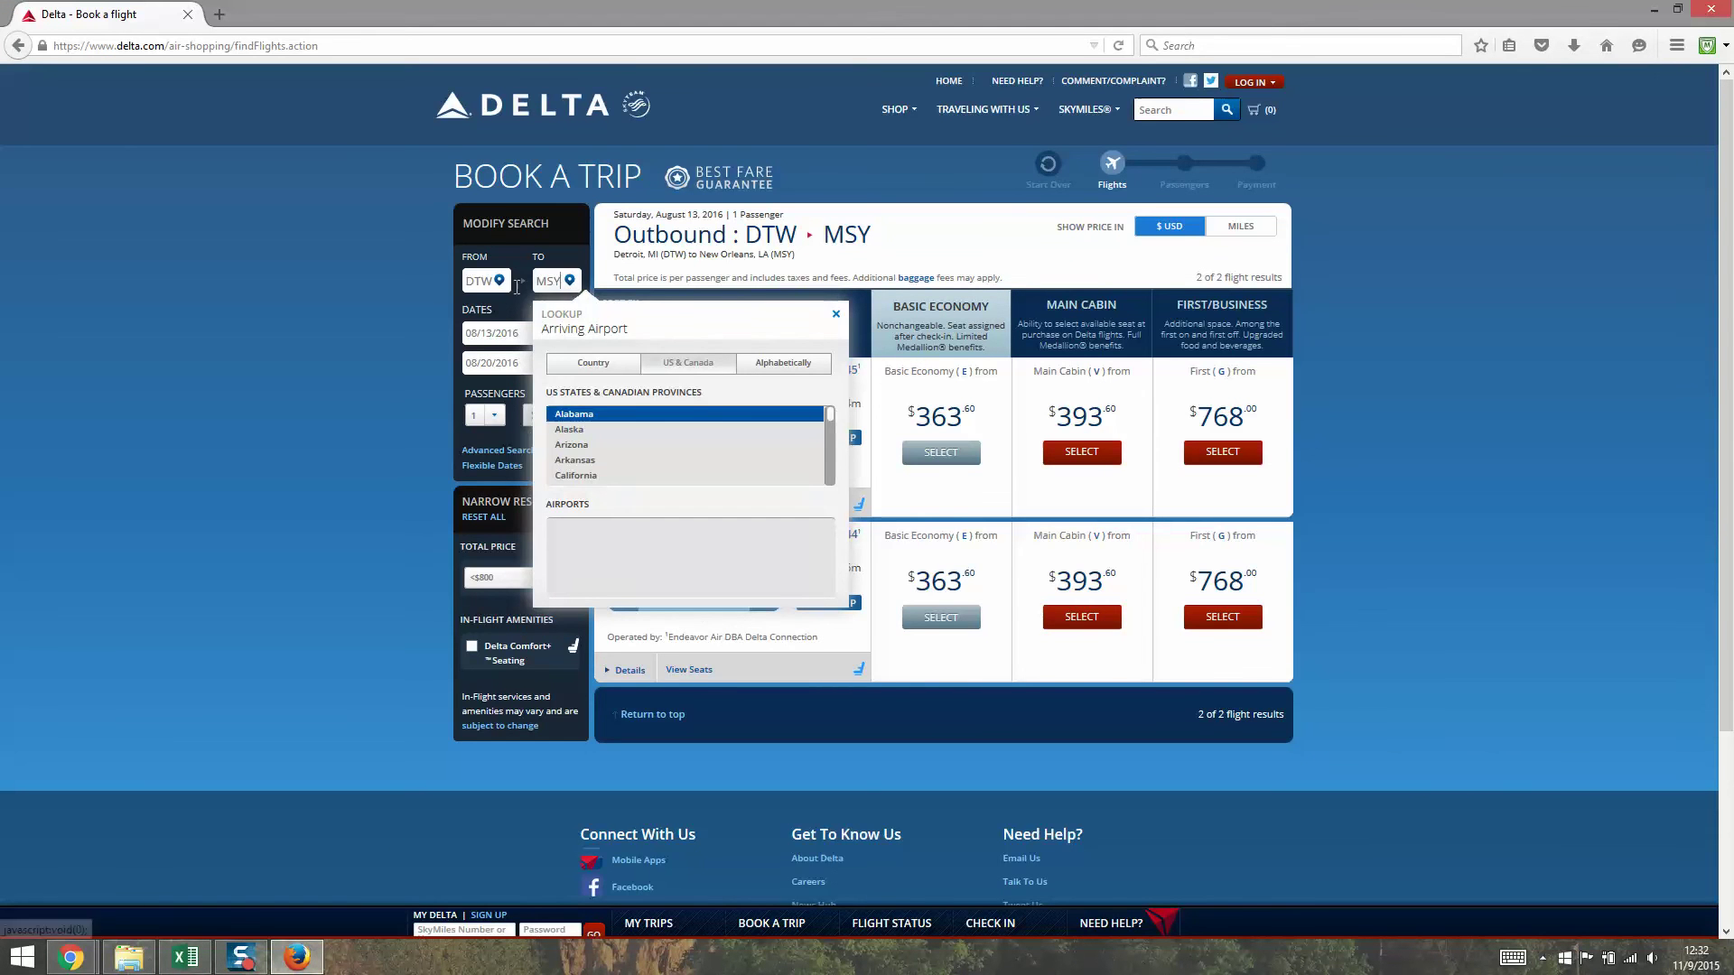
Search DTW to JFK flights on Delta and select the 414.20 Main Cabin fare.
left_click(479, 285)
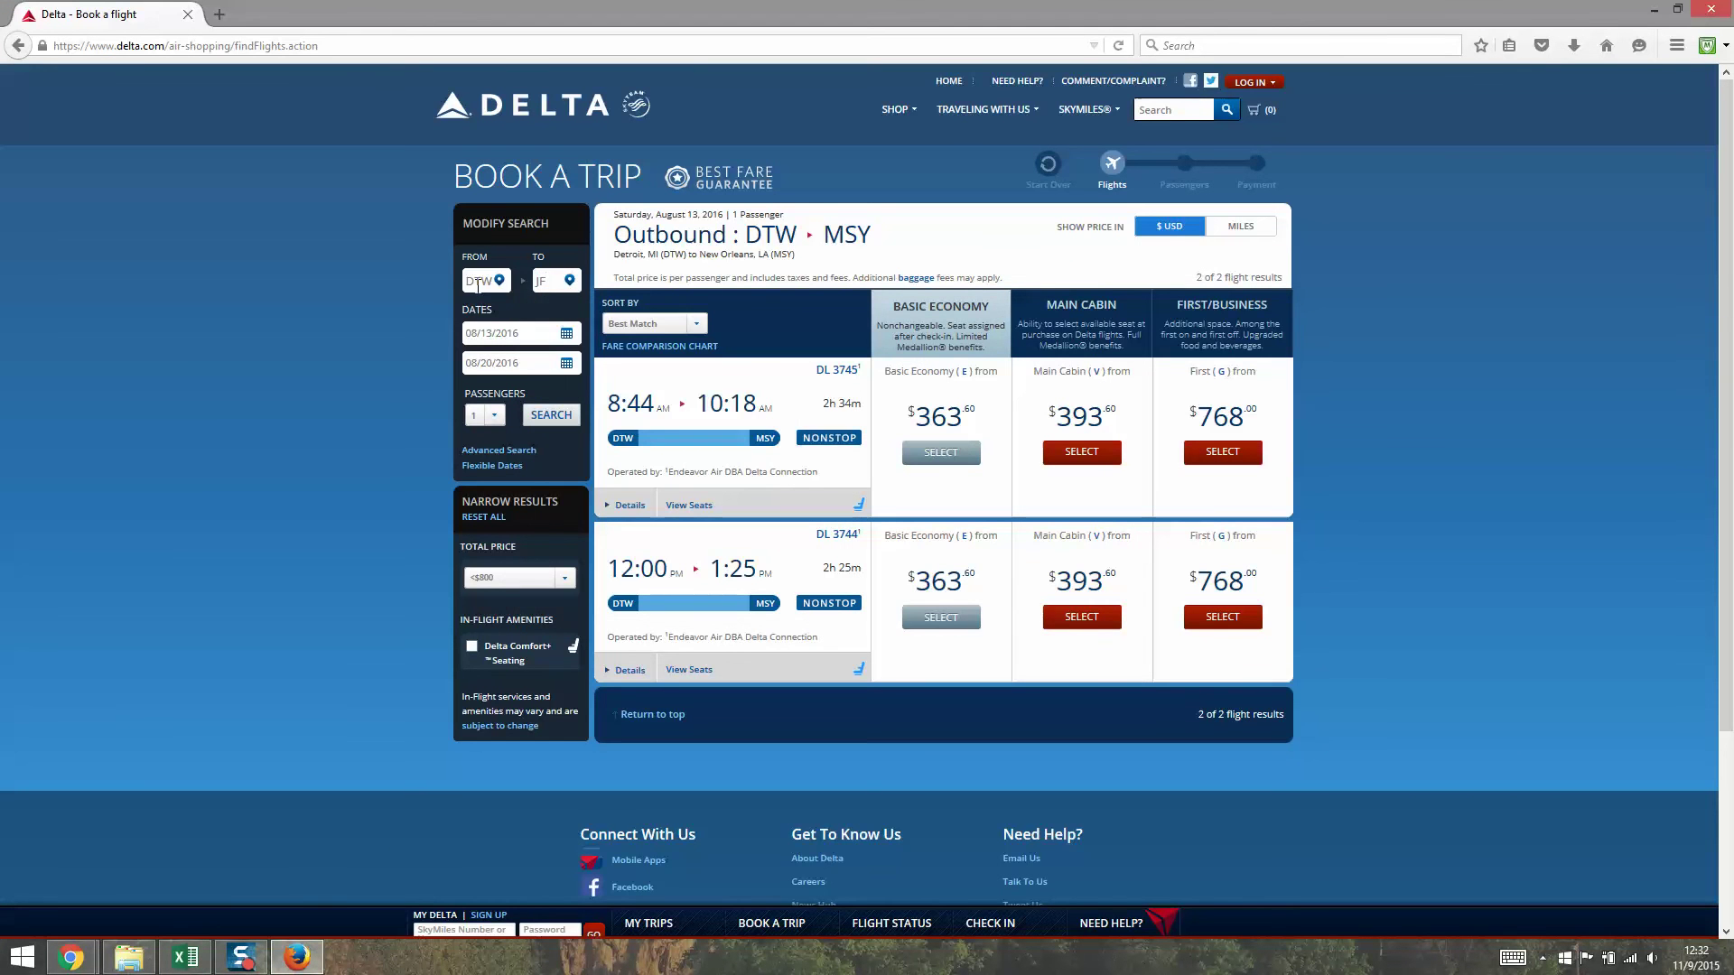
left_click(528, 423)
left_click(549, 417)
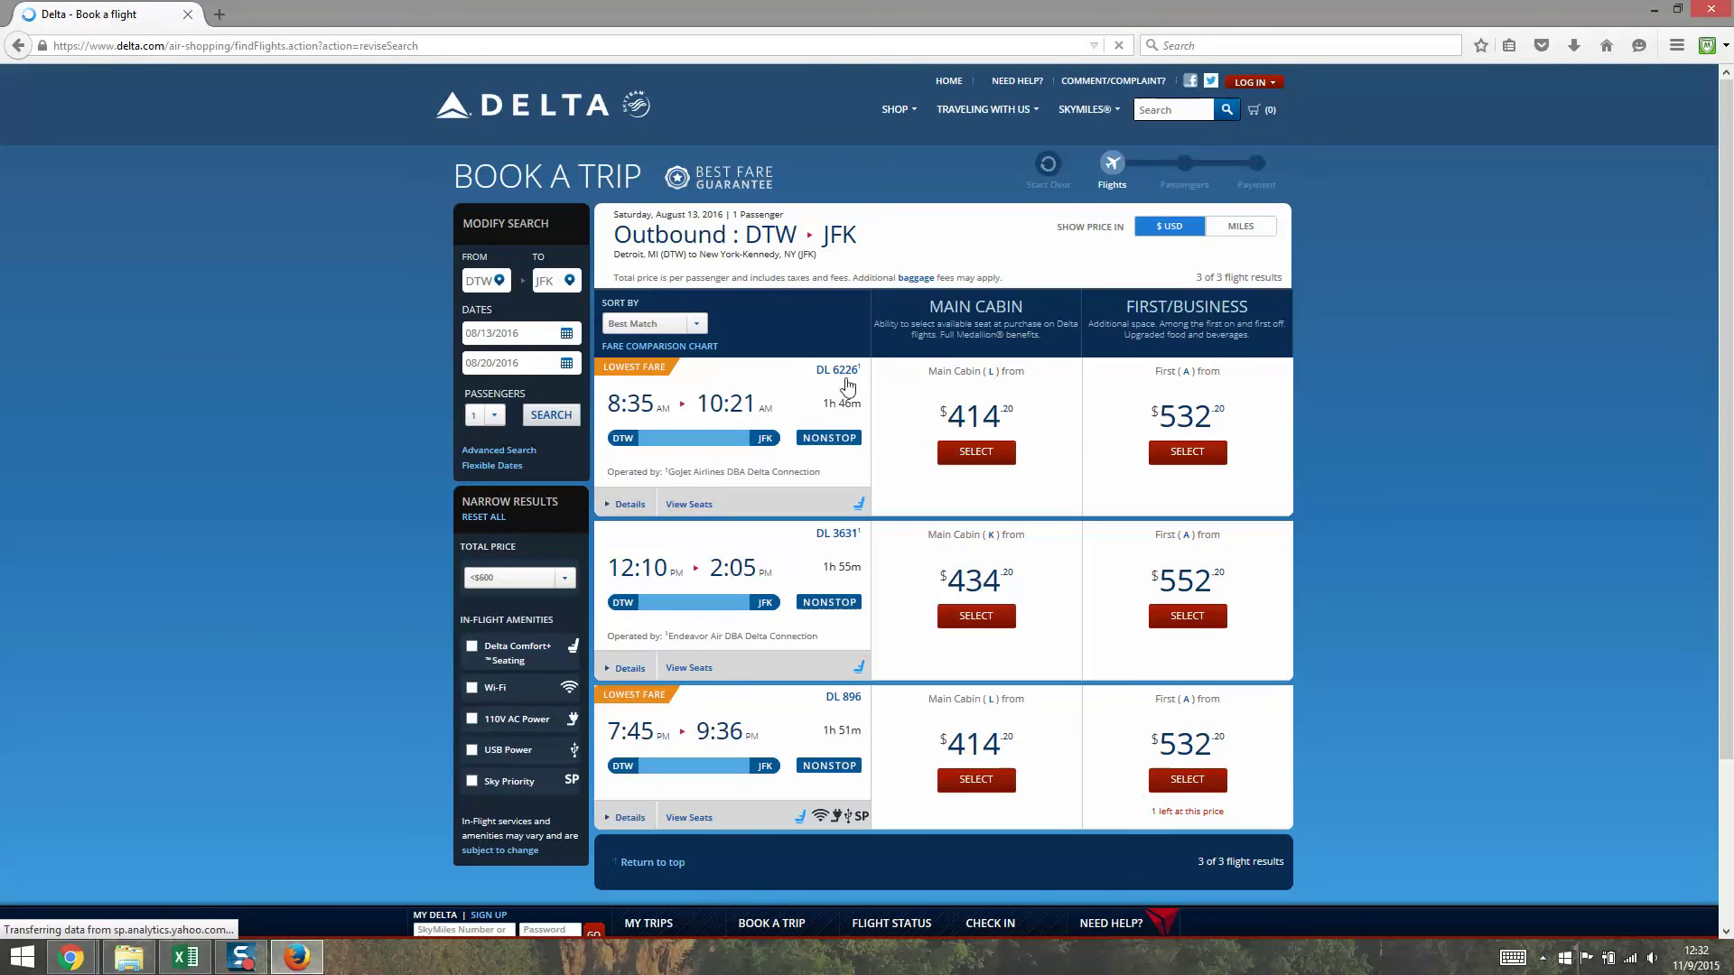
left_click_drag(948, 418, 1047, 418)
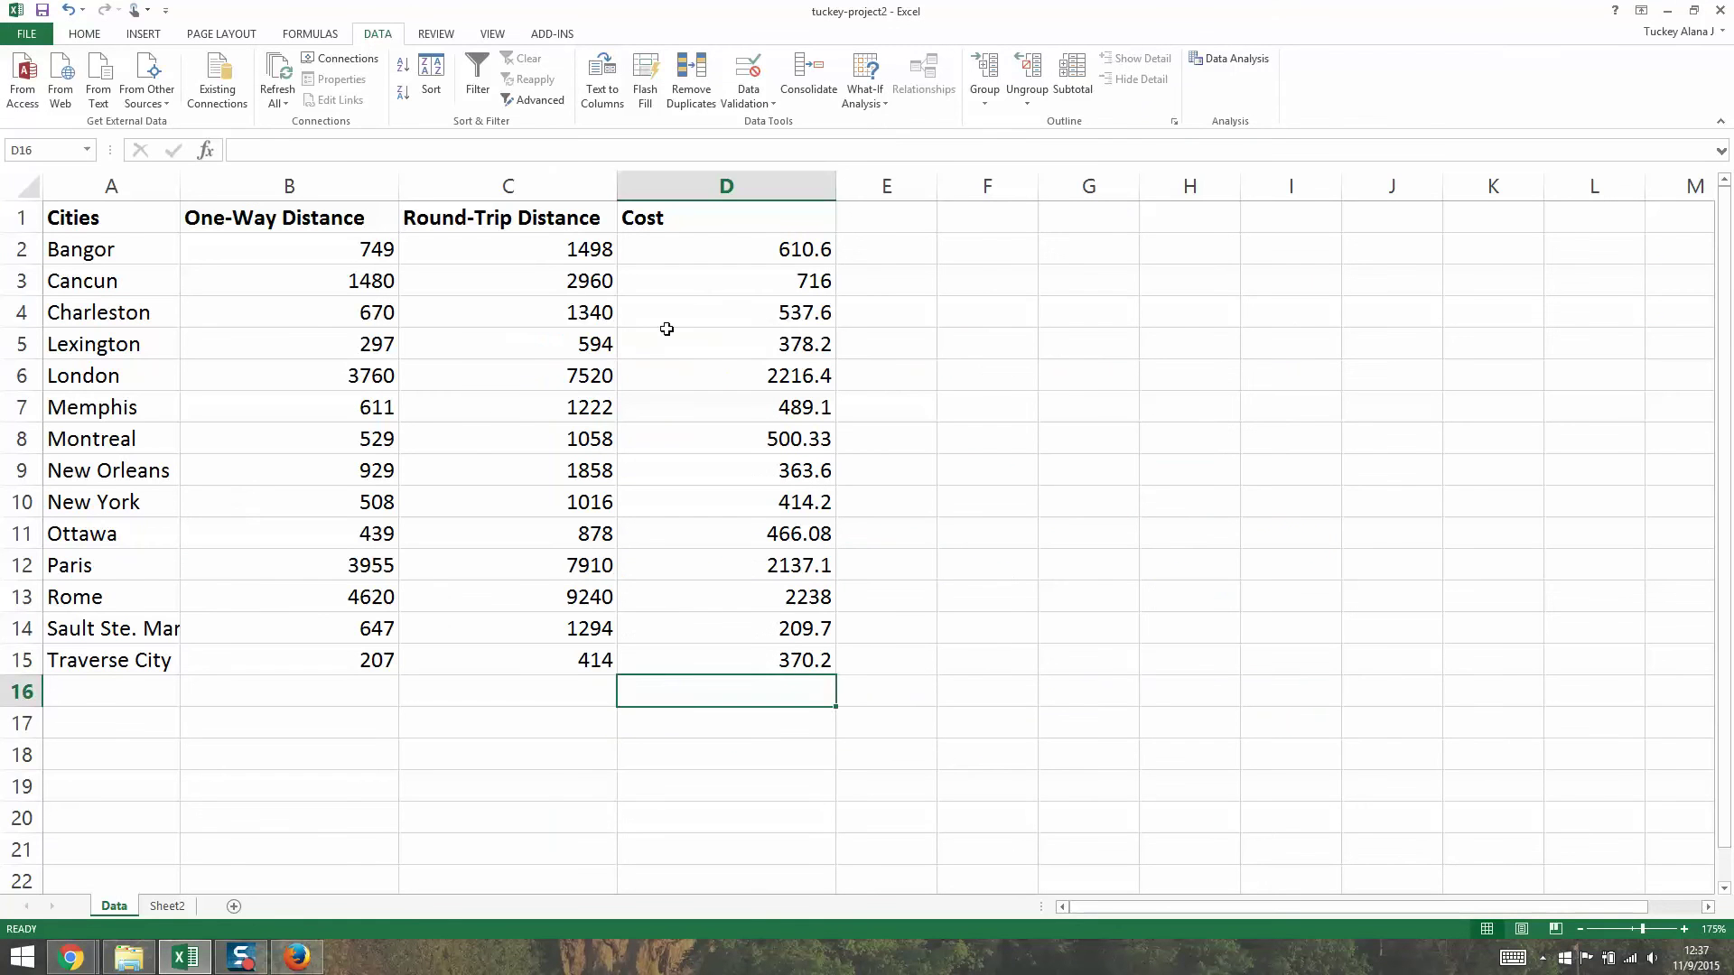
Select and inspect table columns and rows, including the Cost column D.
left_click(672, 330)
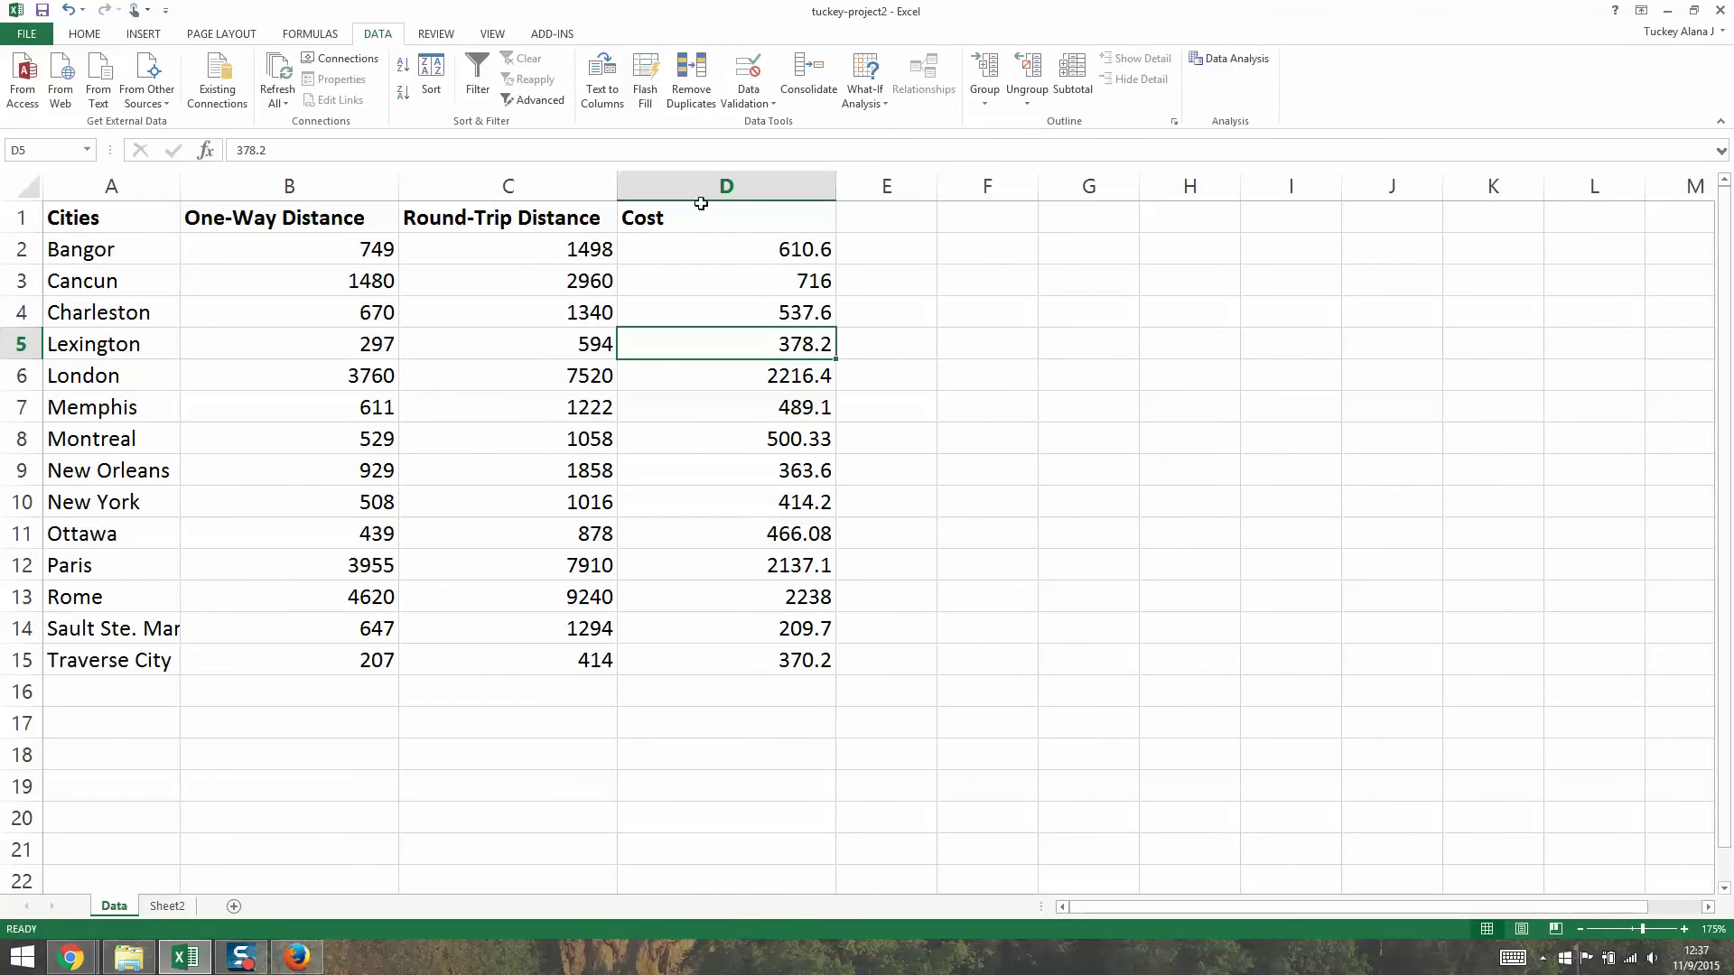
left_click_drag(697, 186, 182, 188)
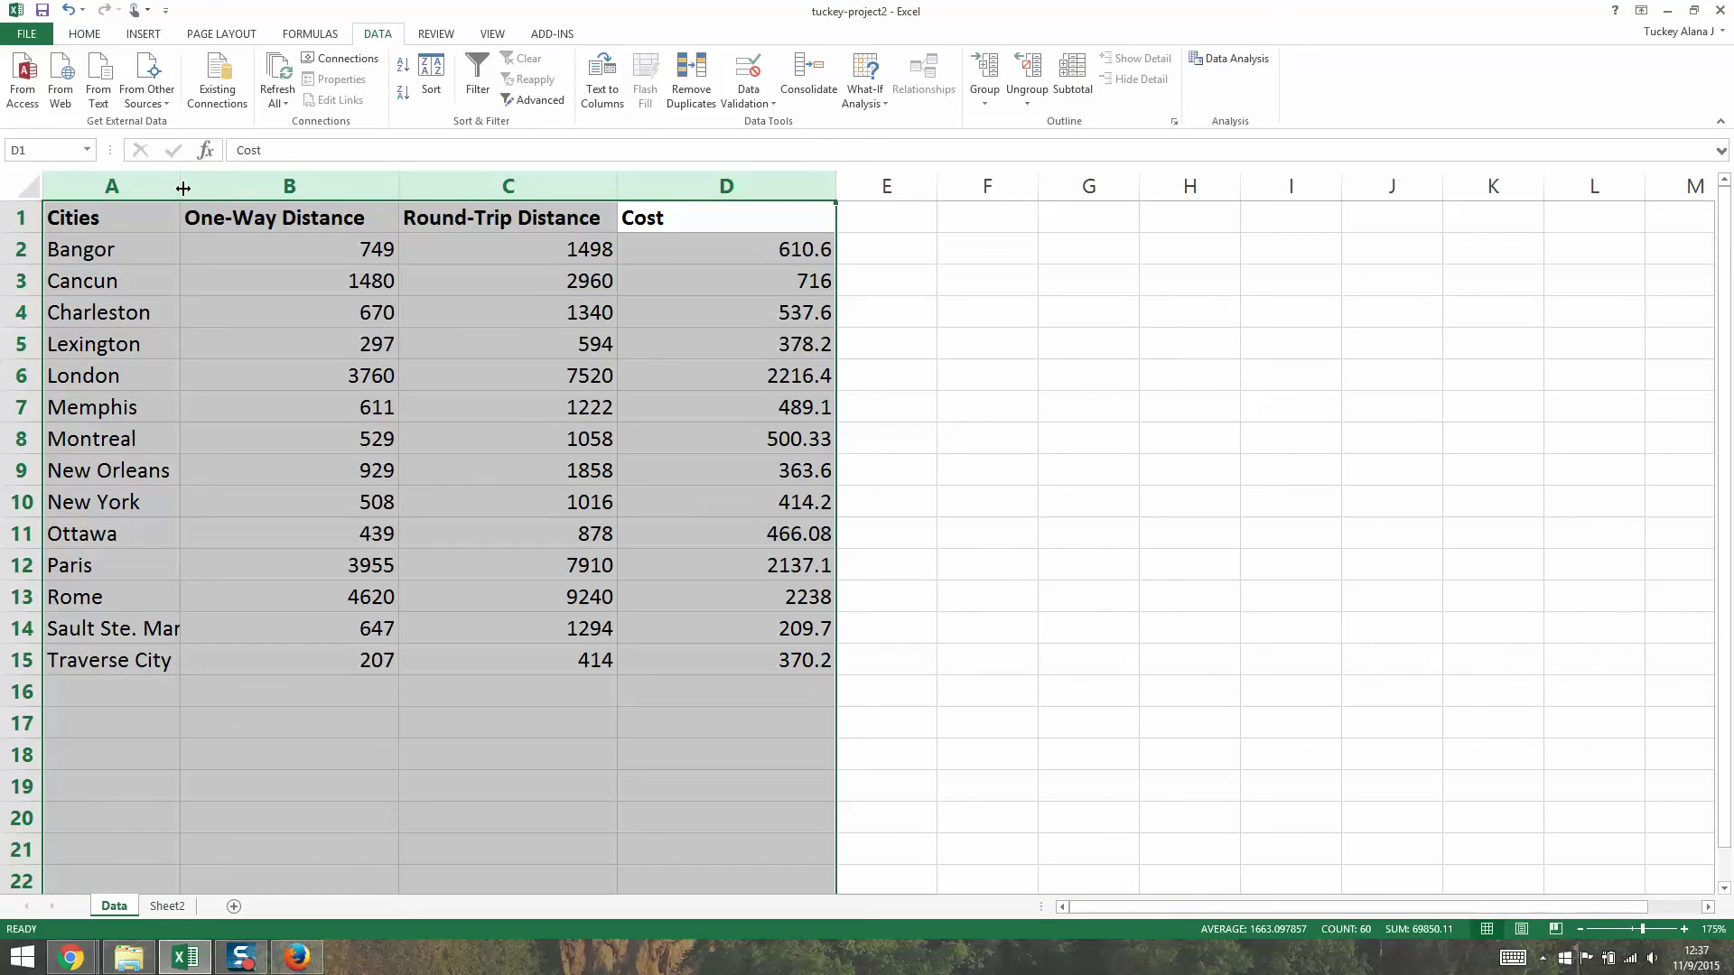
left_click(240, 317)
left_click(22, 628)
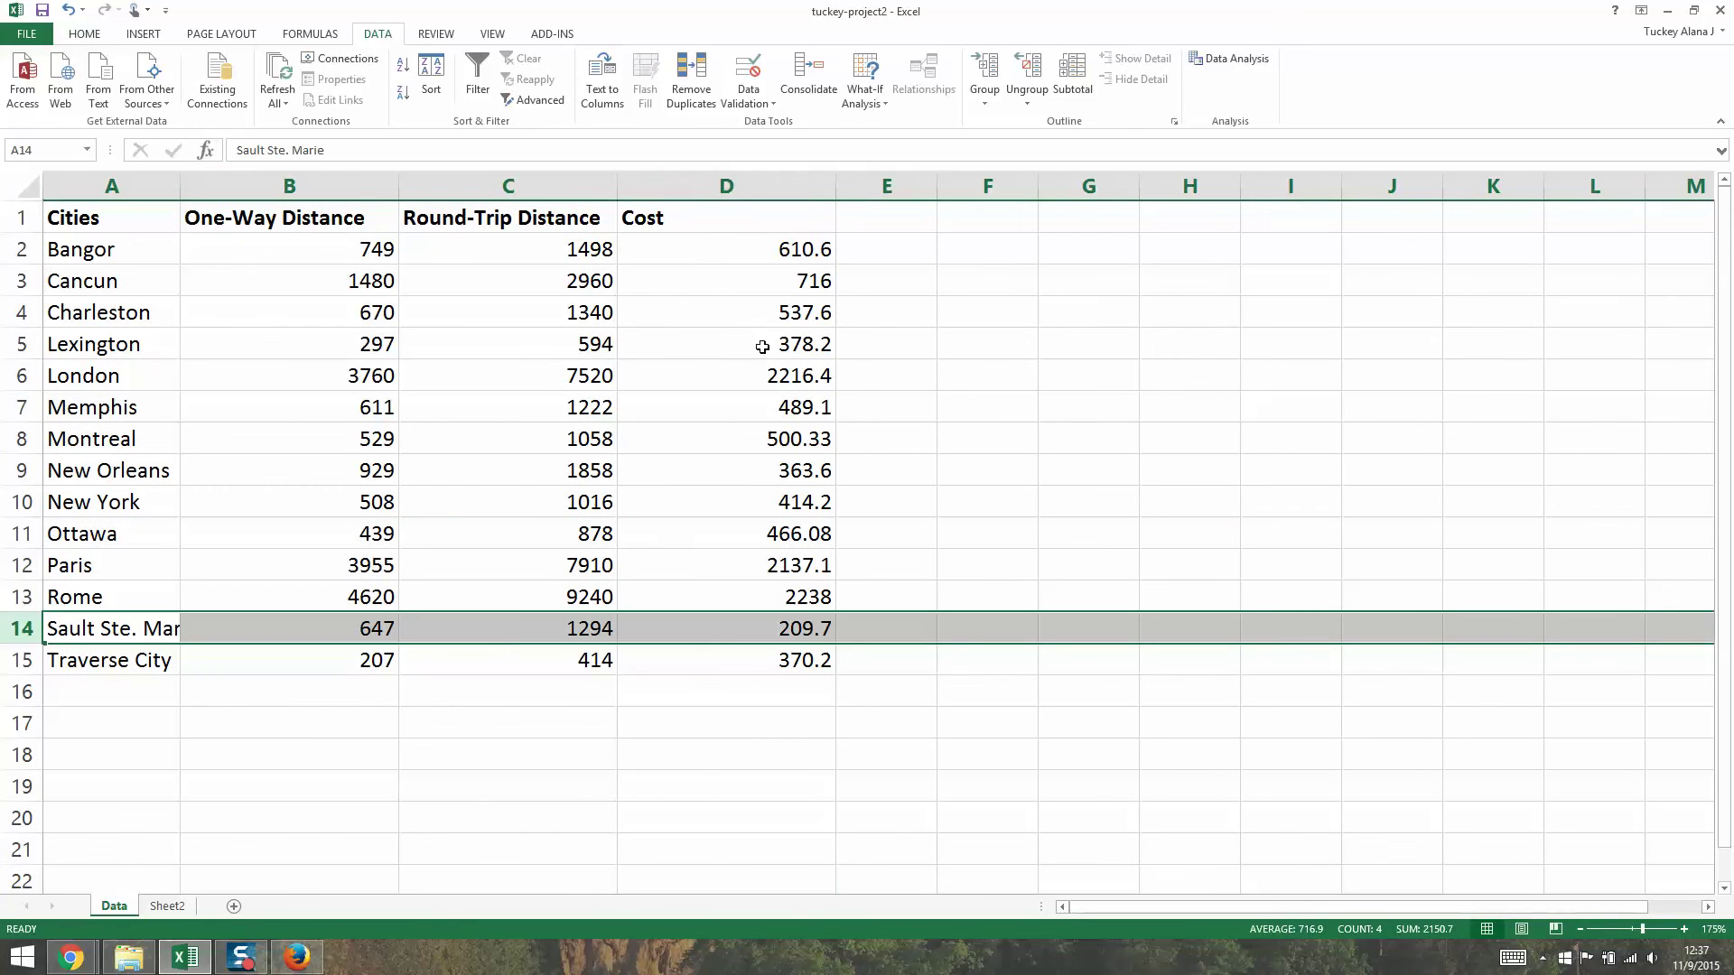
left_click(786, 185)
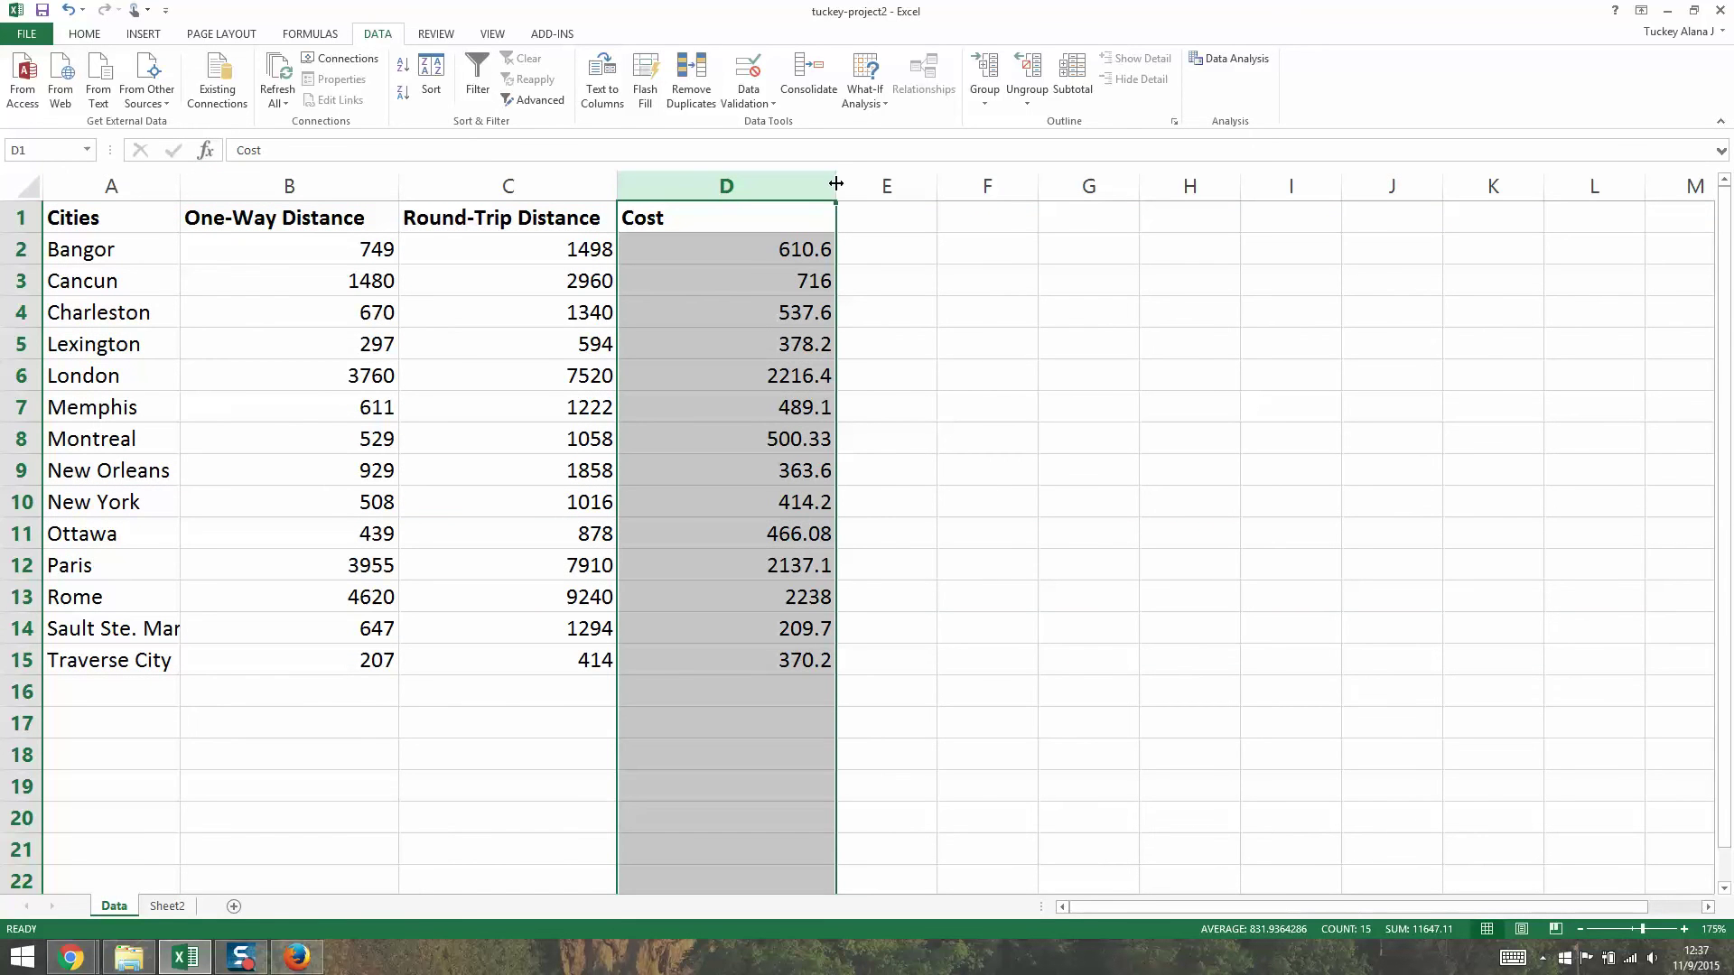
left_click(768, 278)
left_click(825, 185)
right_click(778, 180)
left_click(751, 181)
Narrow column D, autofit columns A–C, then select the whole table A1:D15.
left_click_drag(838, 179, 697, 179)
left_click_drag(542, 185, 87, 182)
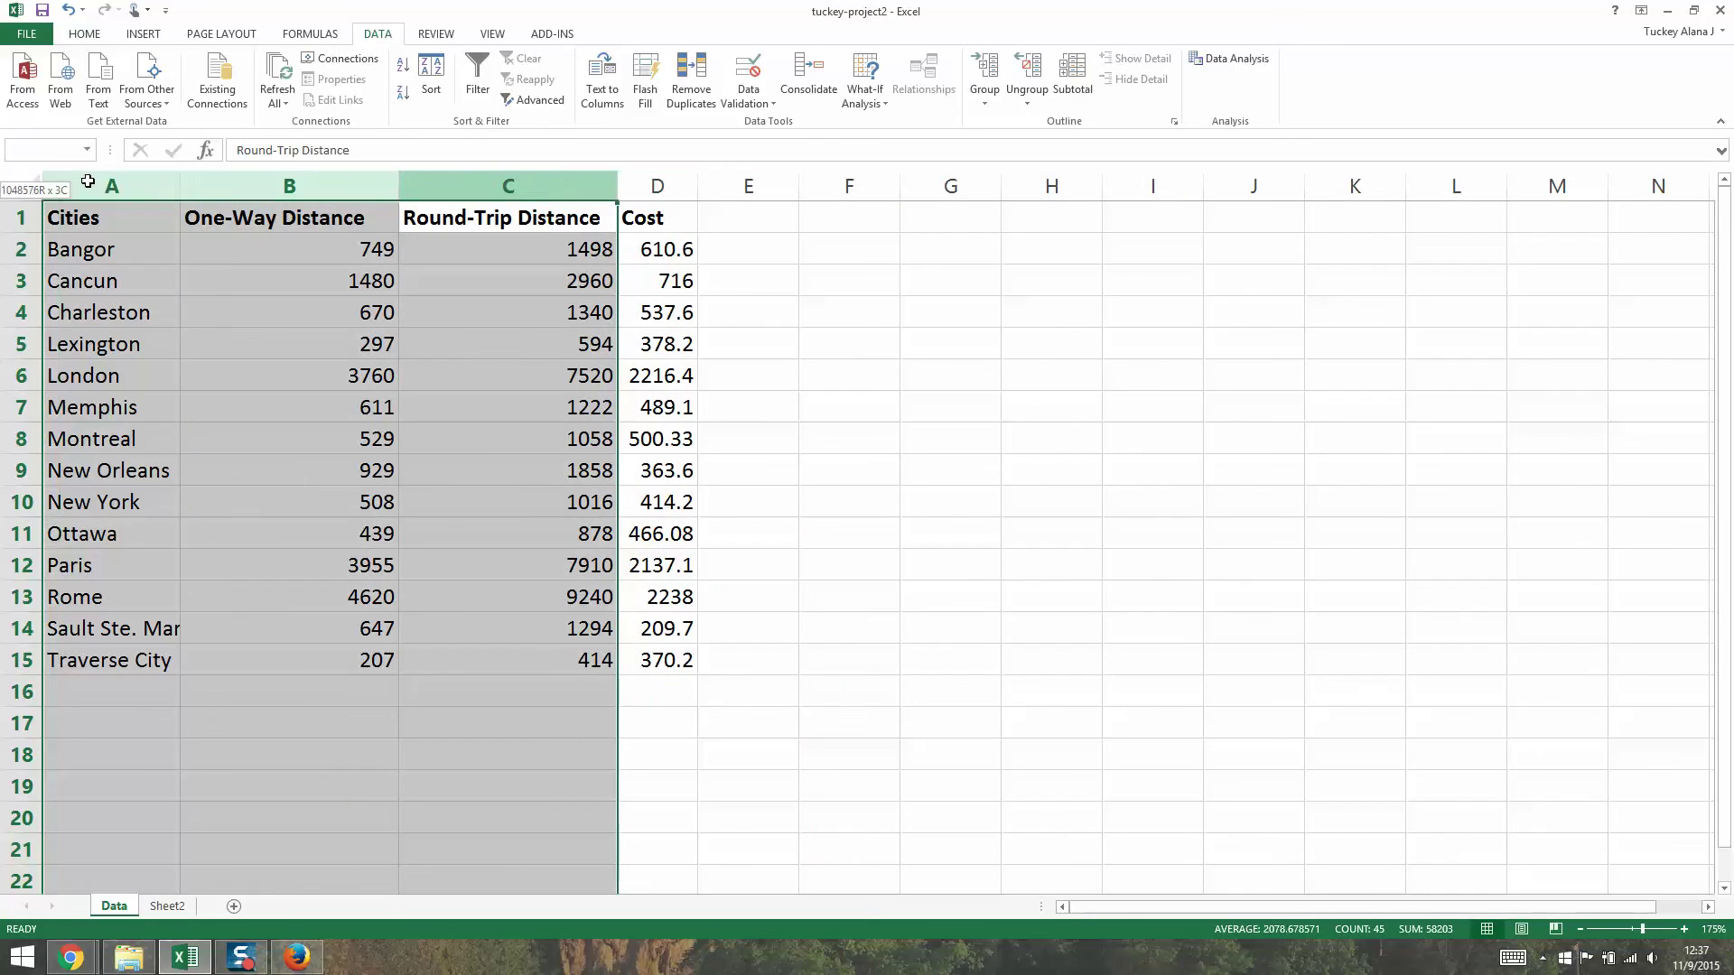
double_click(179, 180)
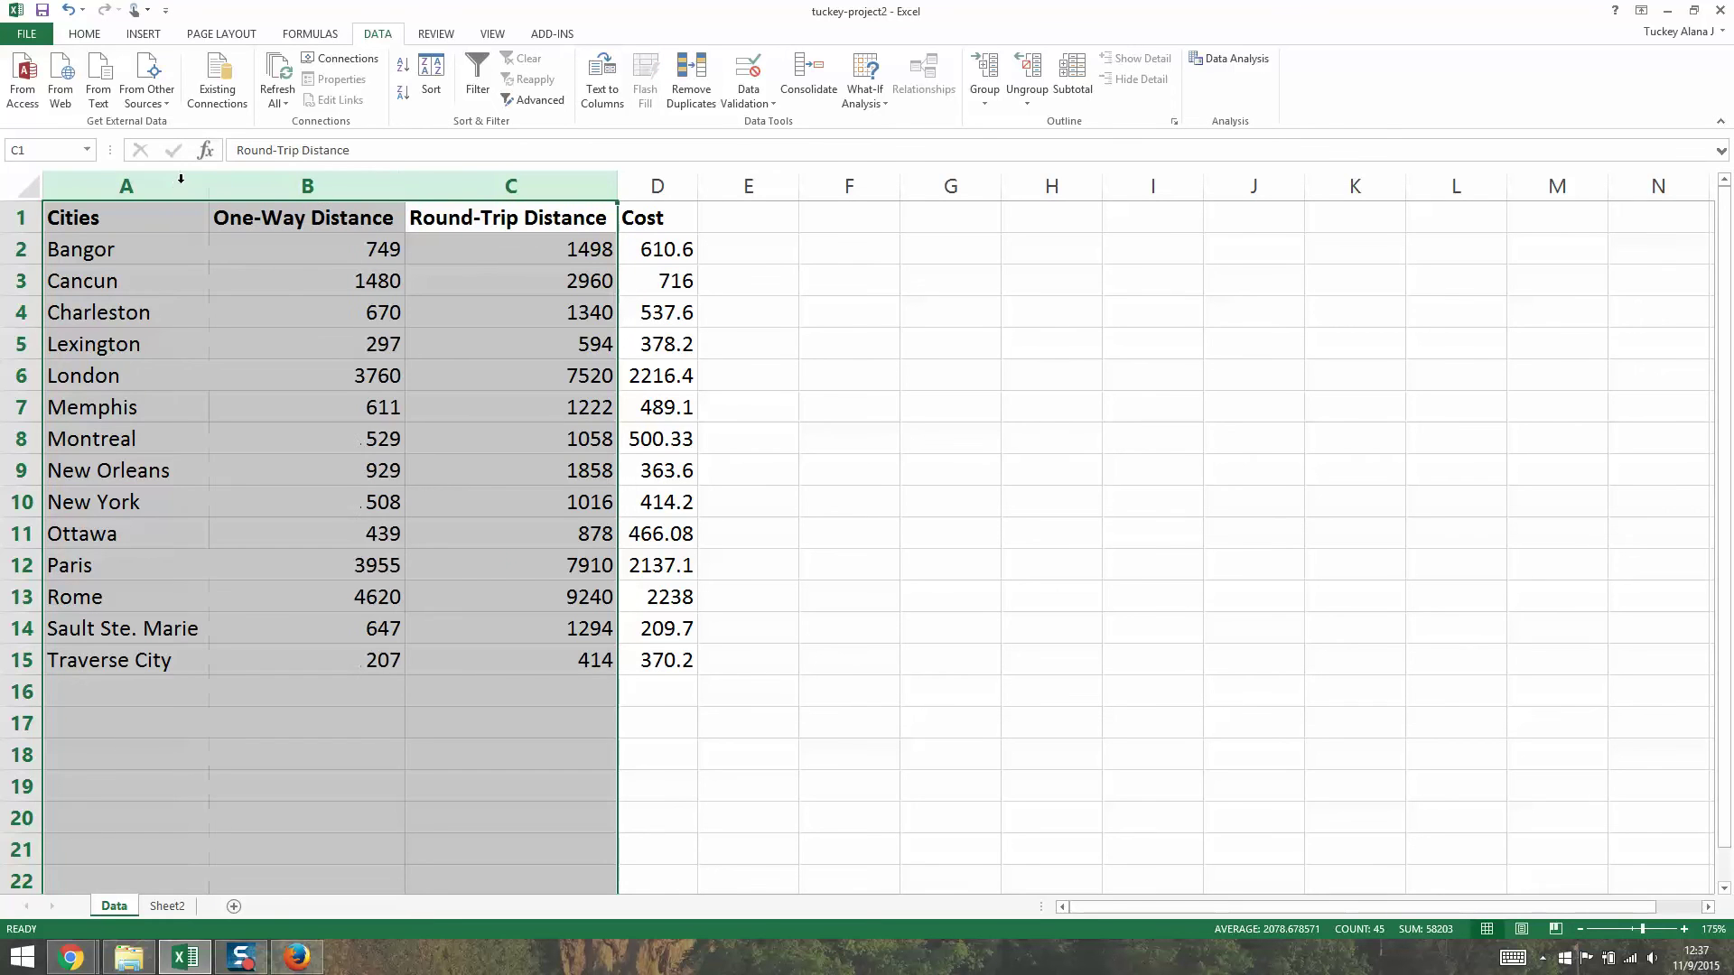
left_click(311, 377)
left_click_drag(657, 647, 90, 217)
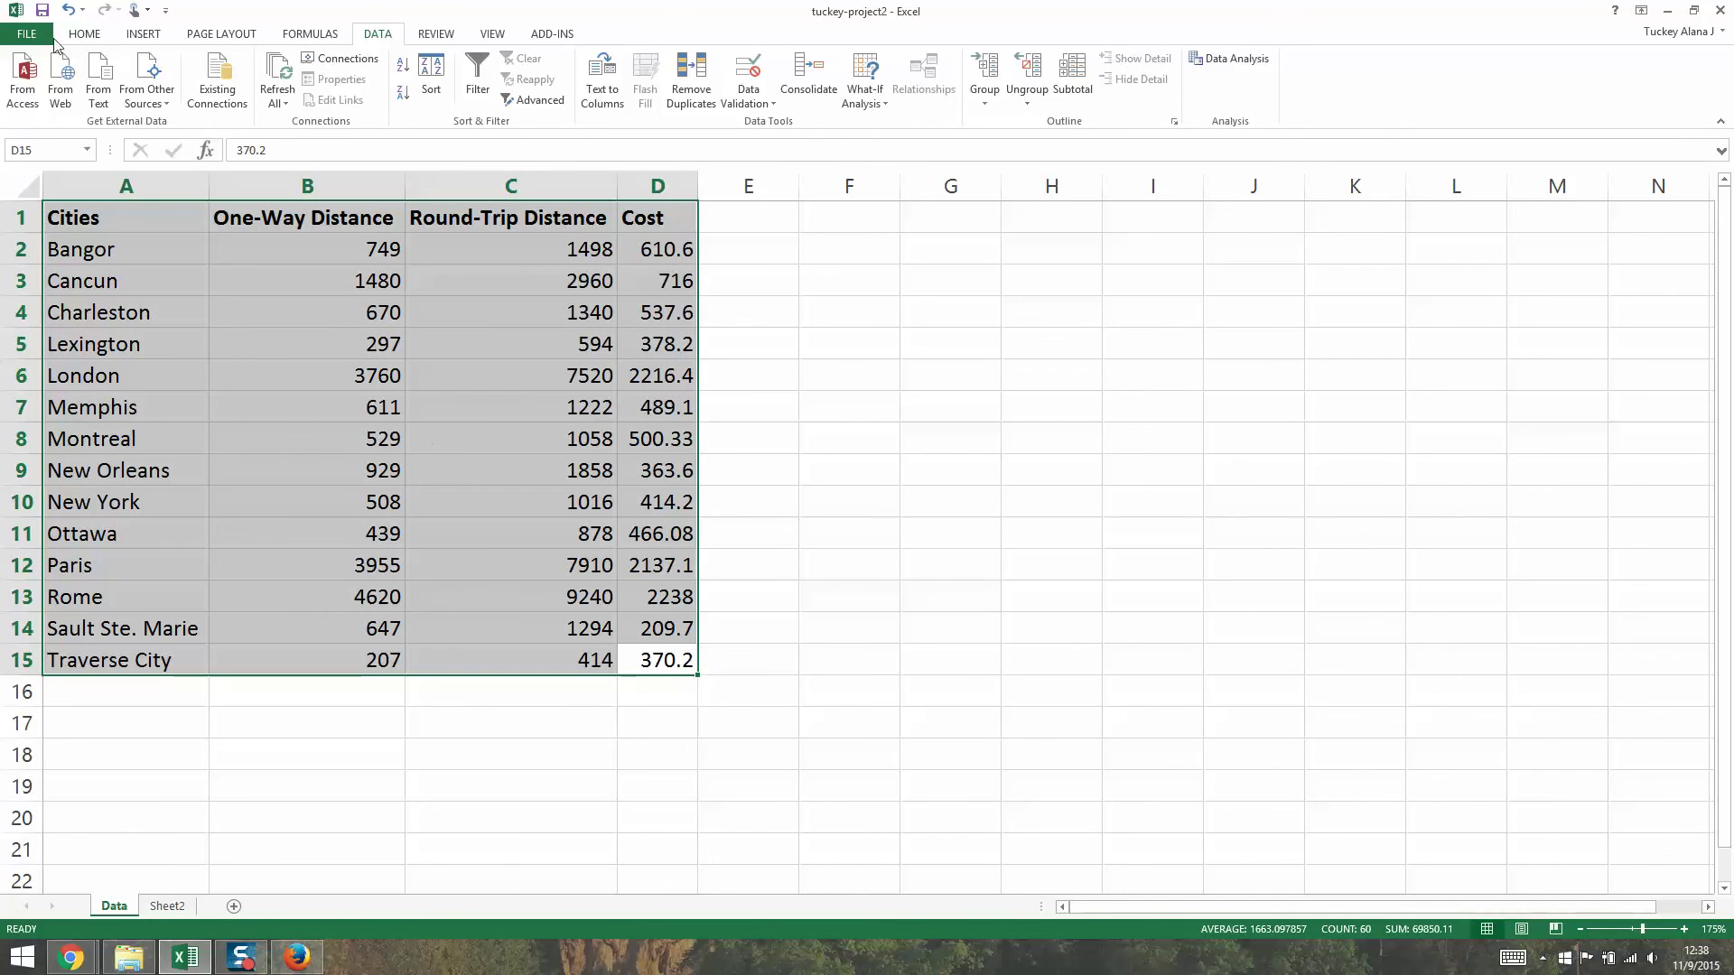
Apply All Borders to every cell of the Data table A1:D15.
left_click(84, 34)
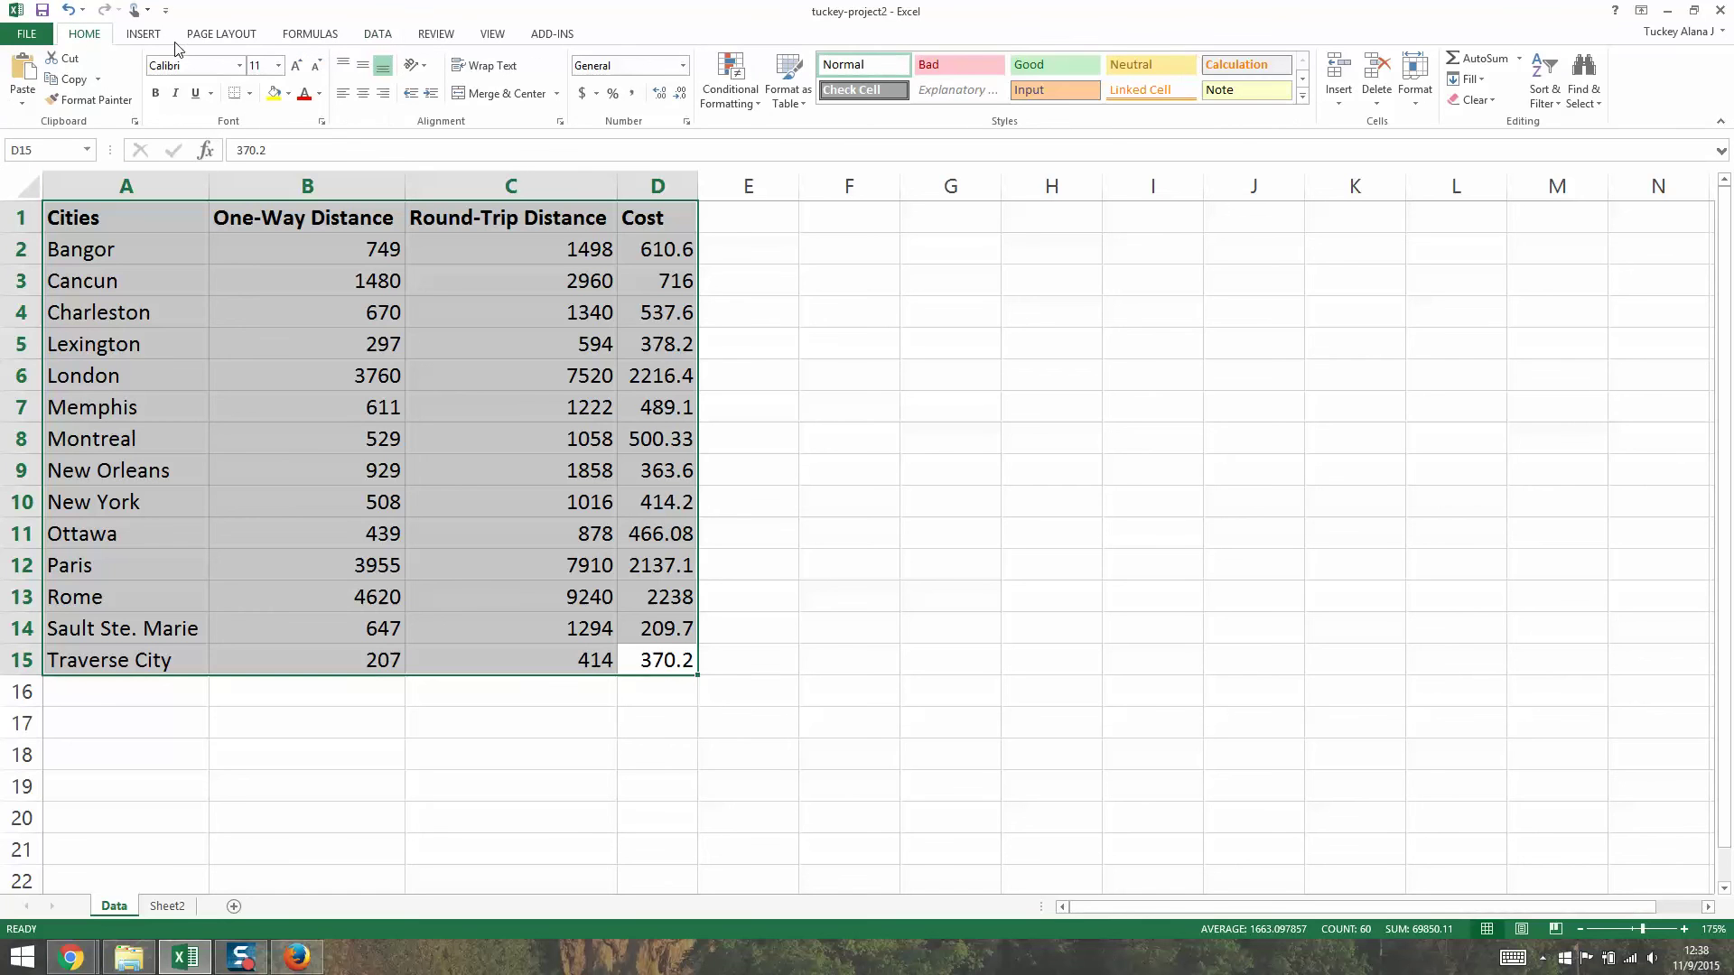
left_click(249, 93)
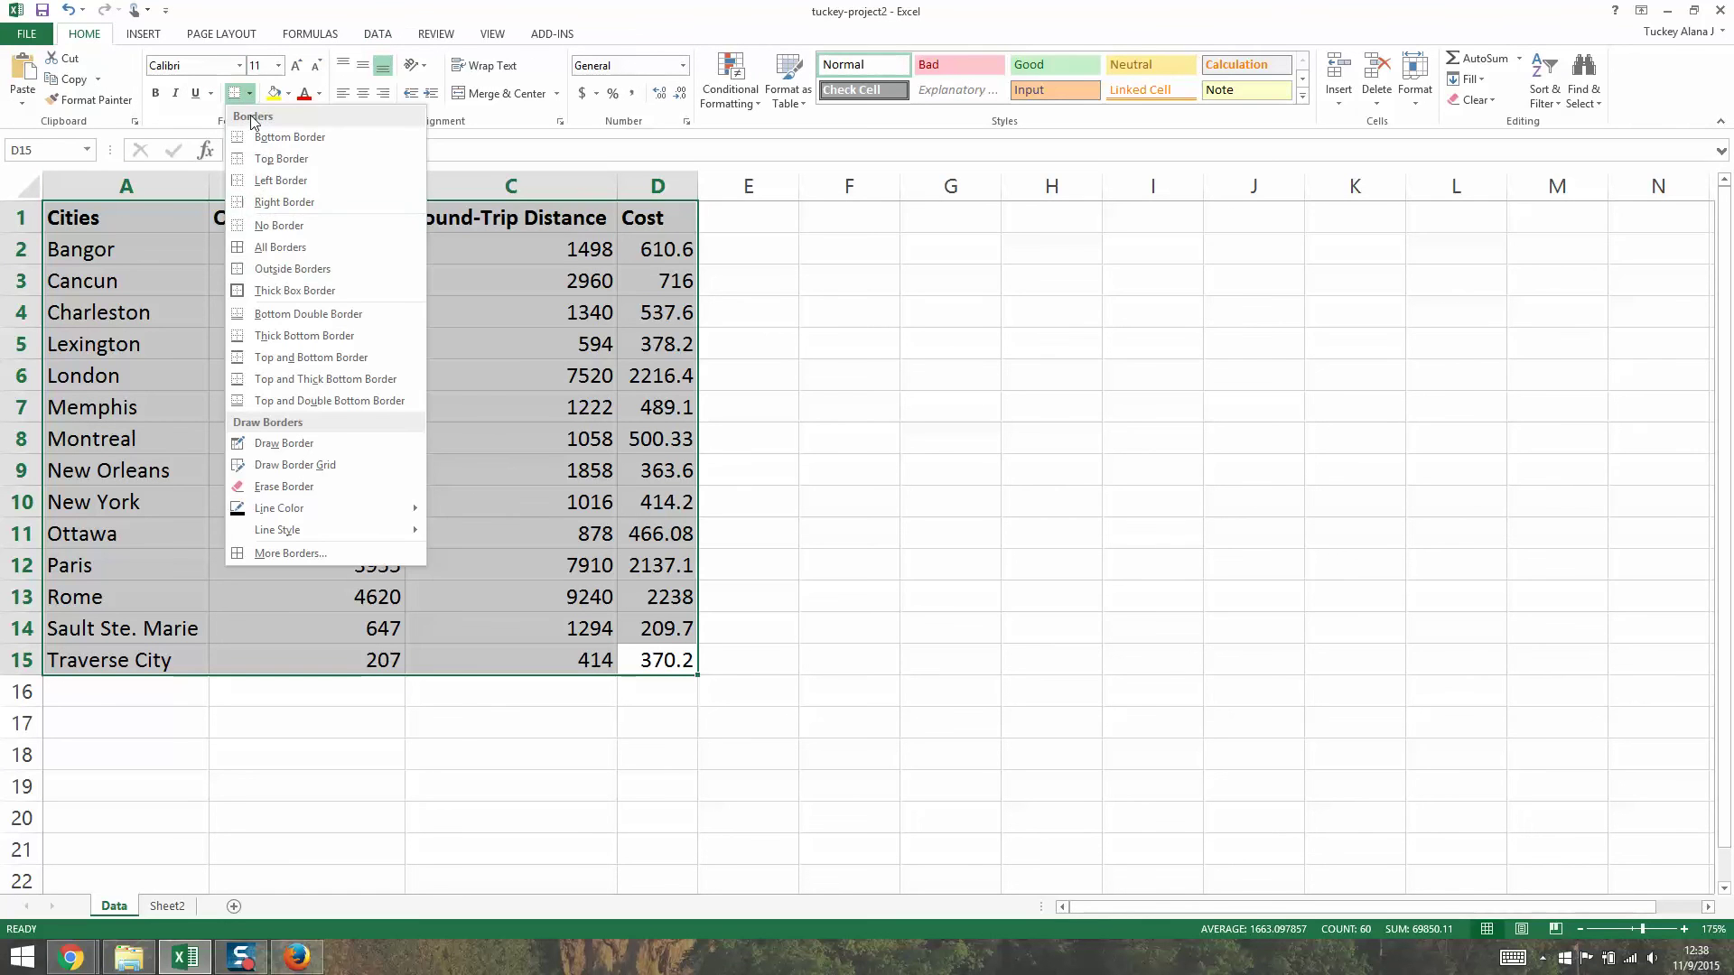
left_click(273, 250)
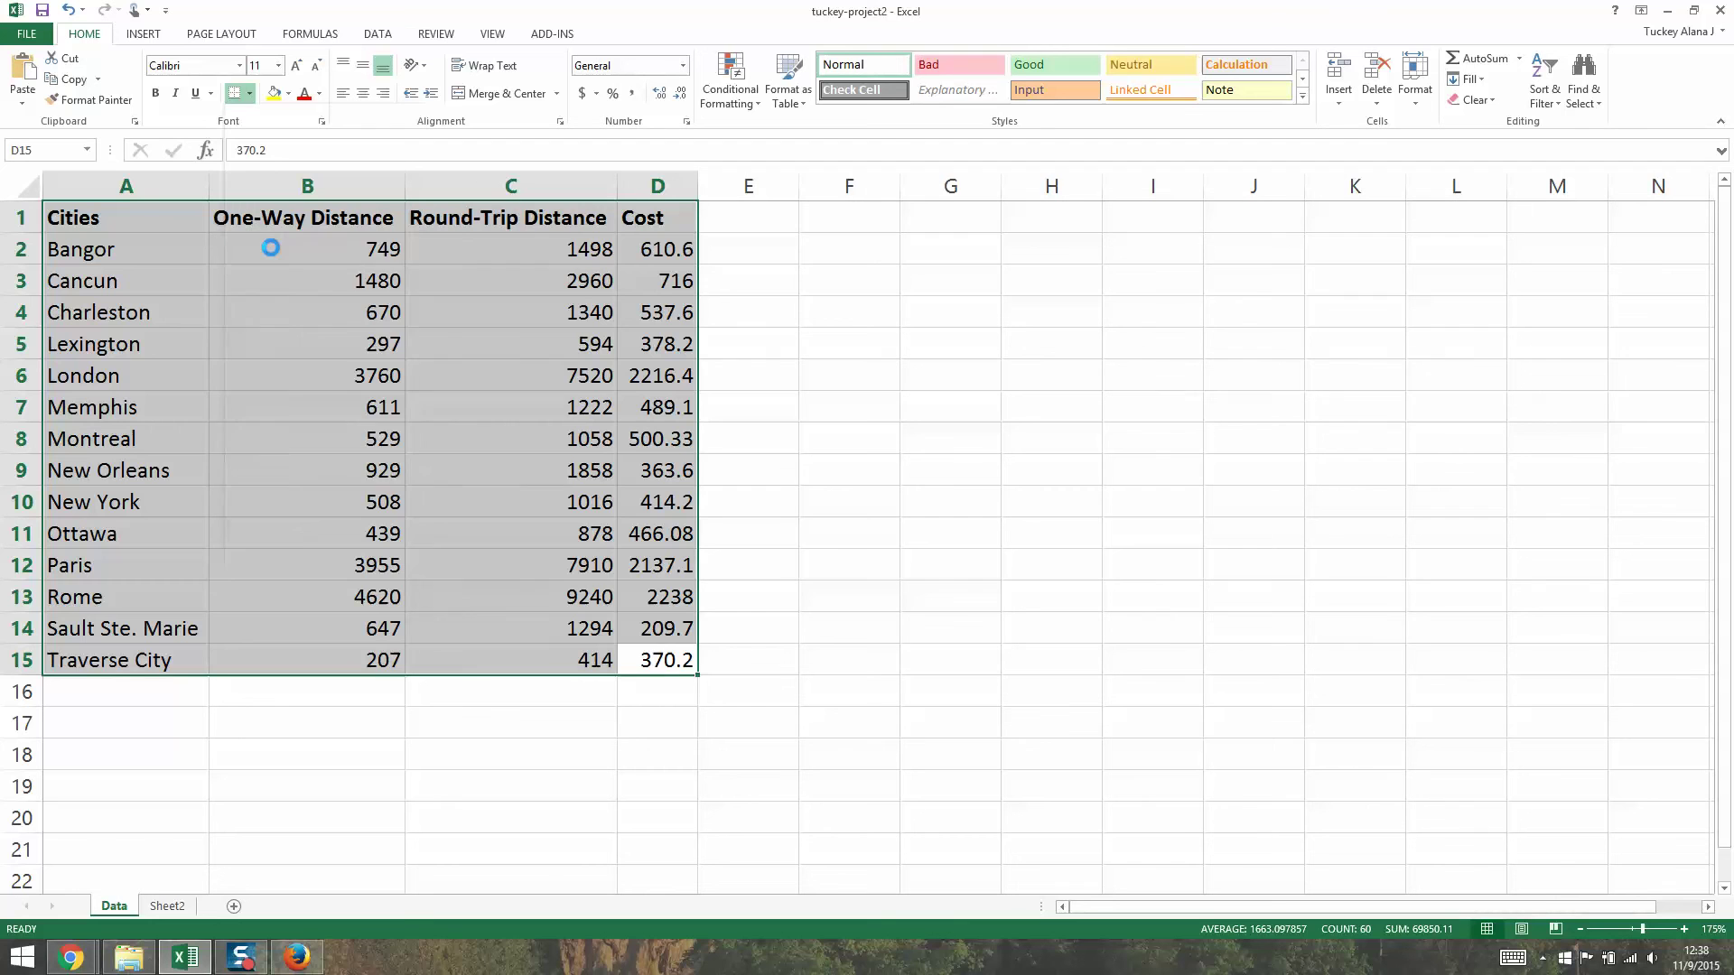
left_click(613, 724)
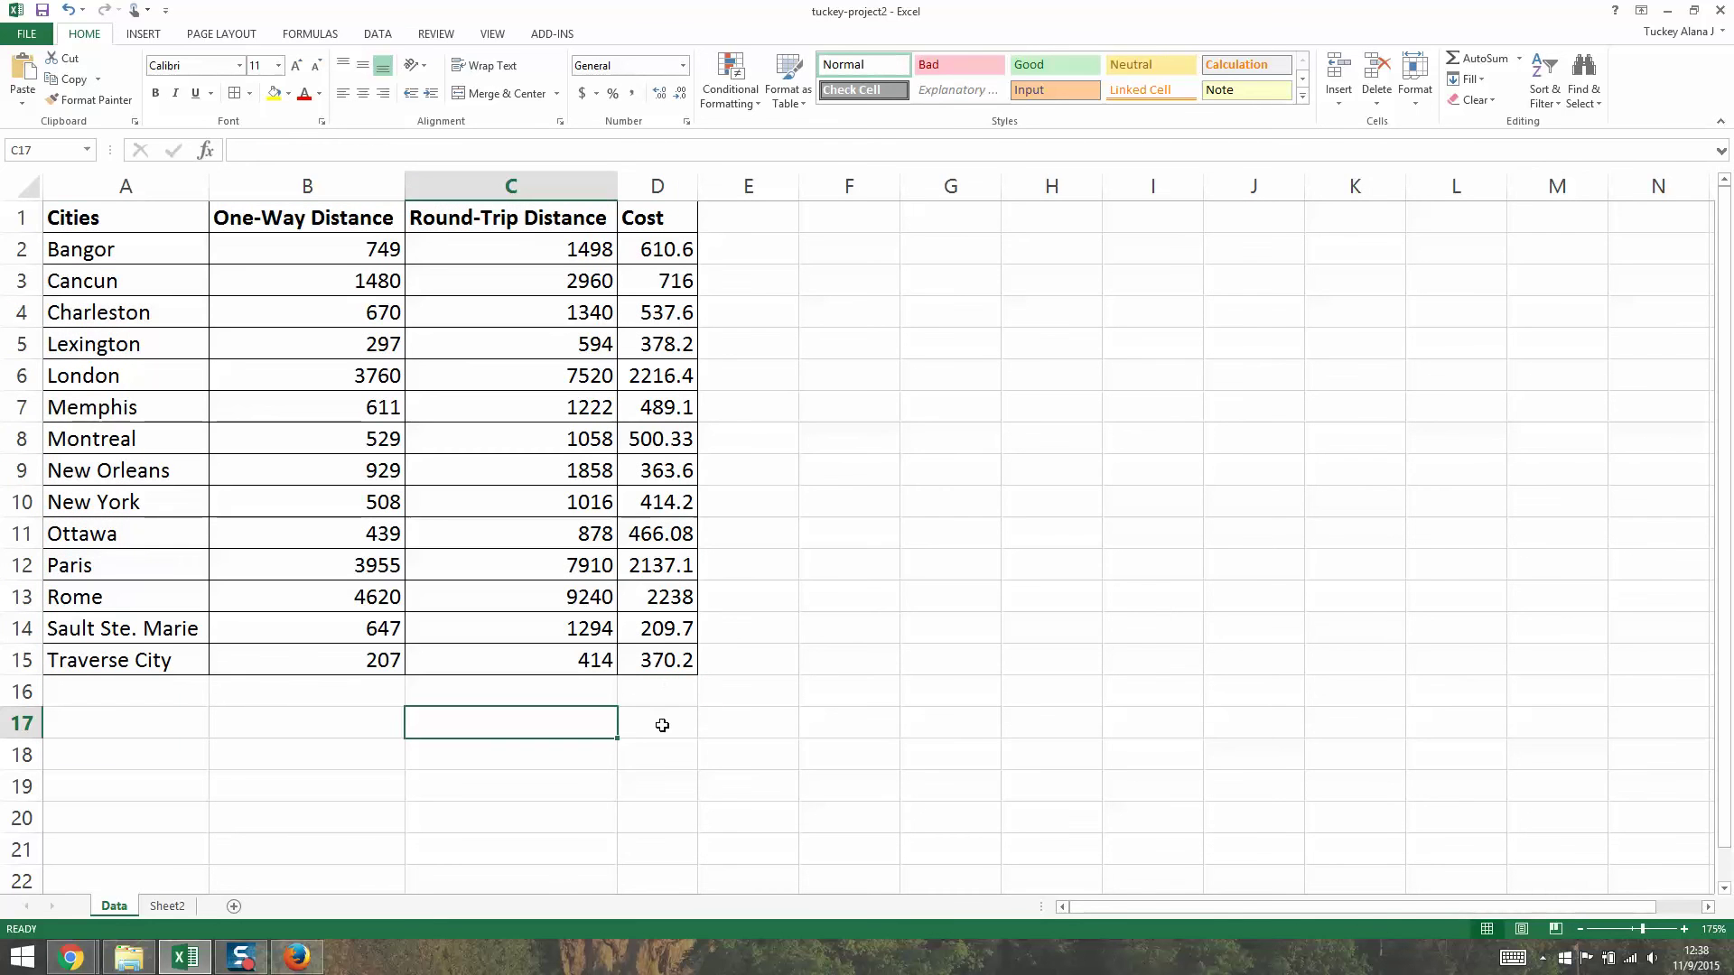
Centre all entries in A1:D15, then bring up the Google Docs project instructions.
mouse_move(660, 635)
left_mouse_down()
mouse_move(425, 568)
mouse_move(181, 271)
mouse_move(662, 778)
mouse_move(681, 658)
left_mouse_up()
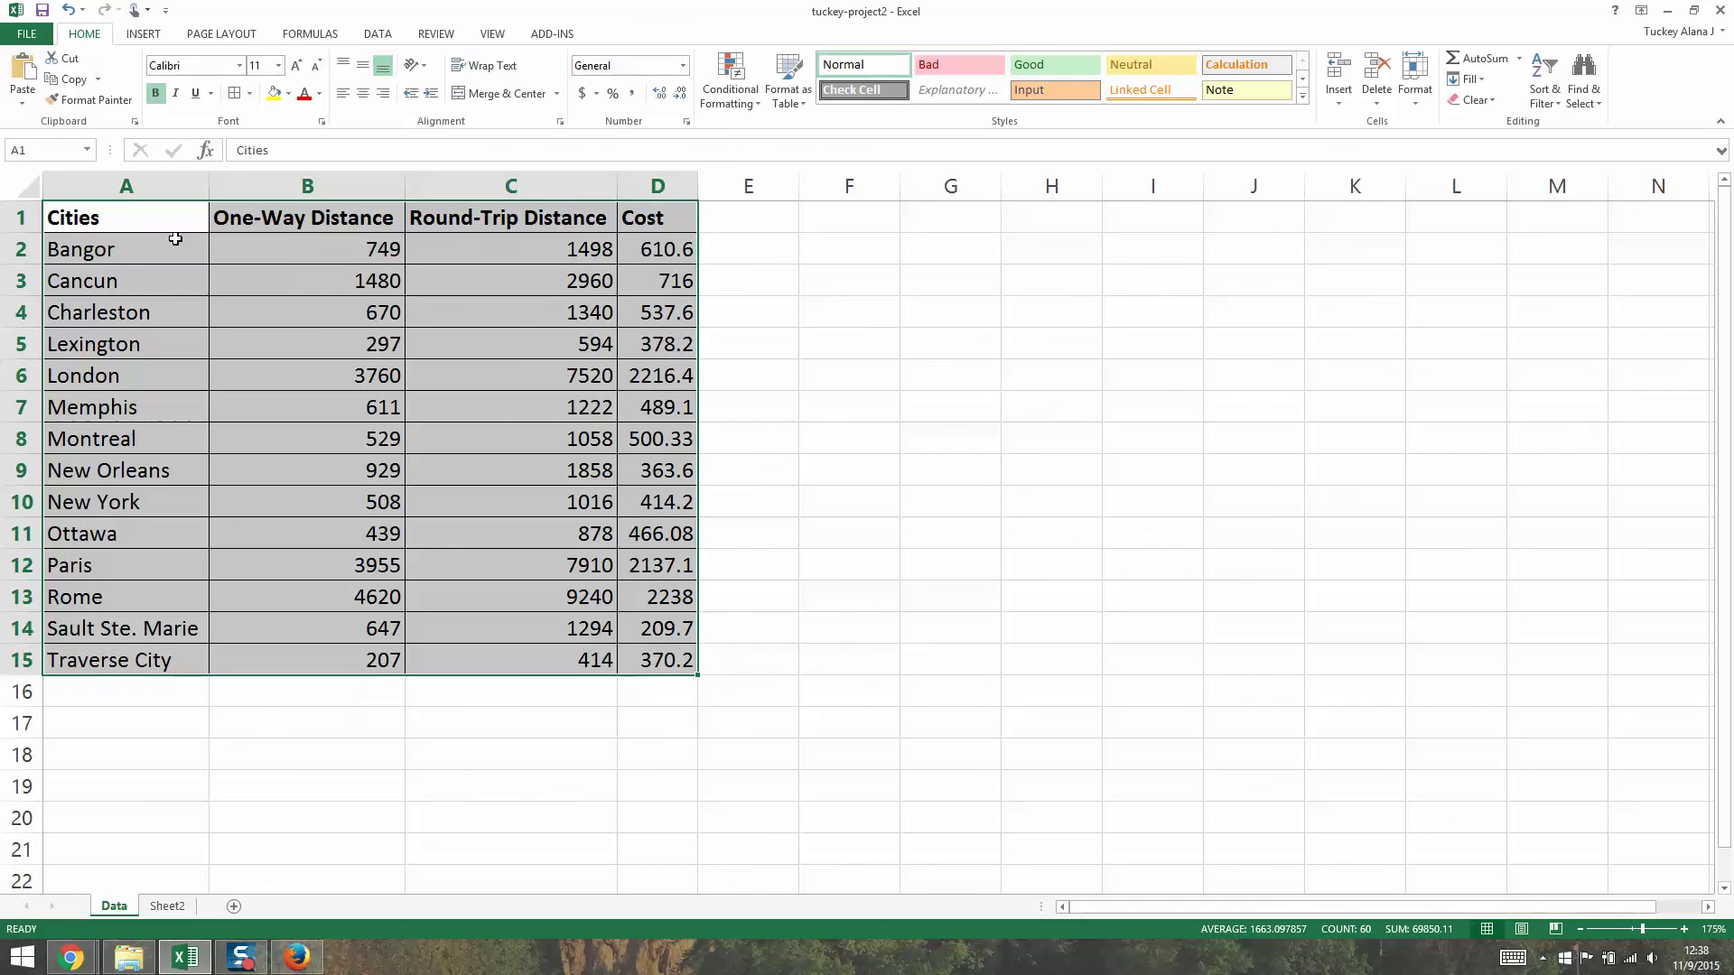
left_click(363, 94)
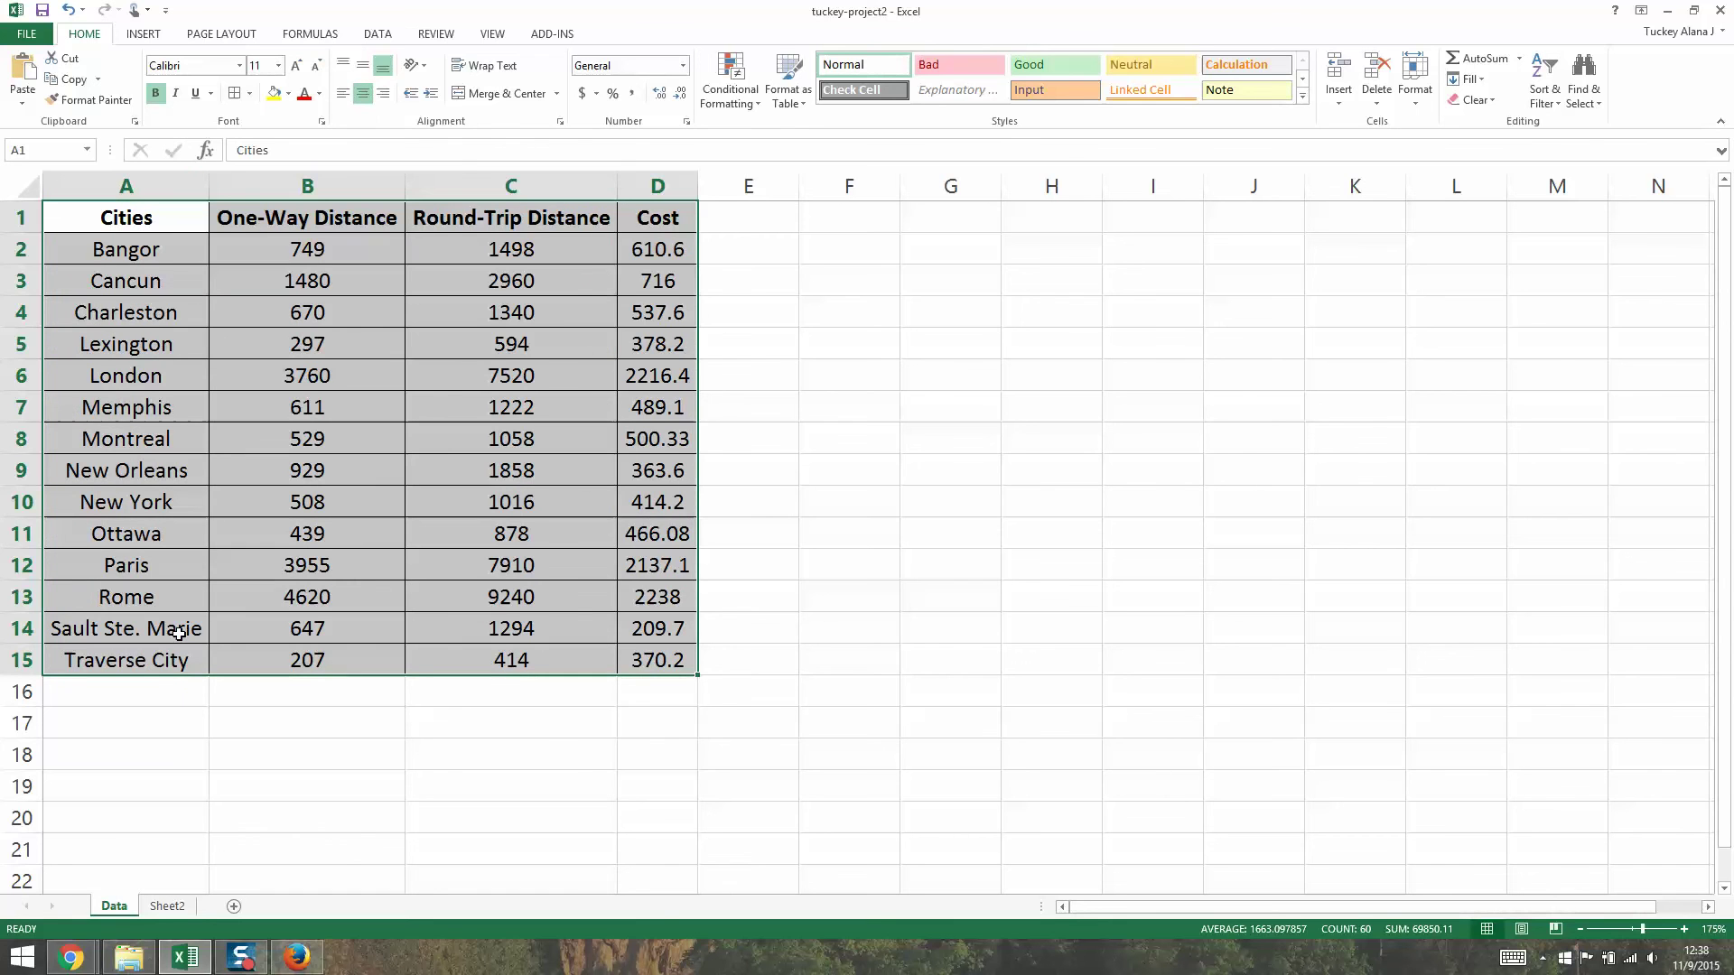
left_click(657, 565)
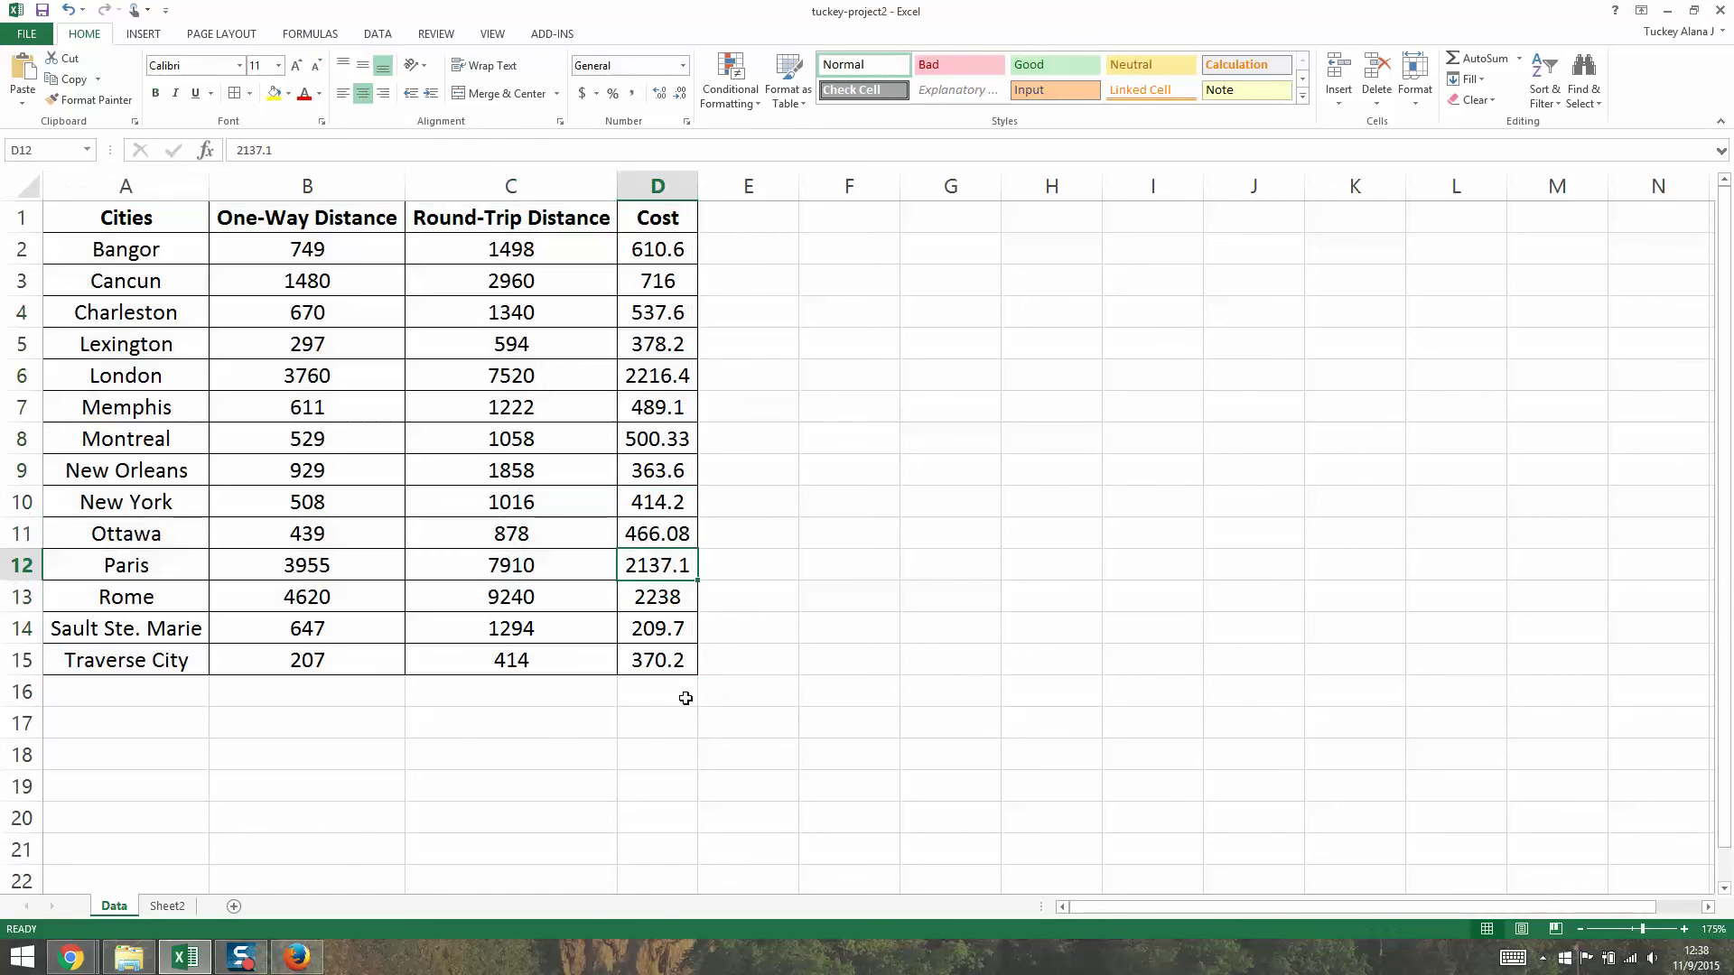
left_click(584, 687)
left_click(649, 660)
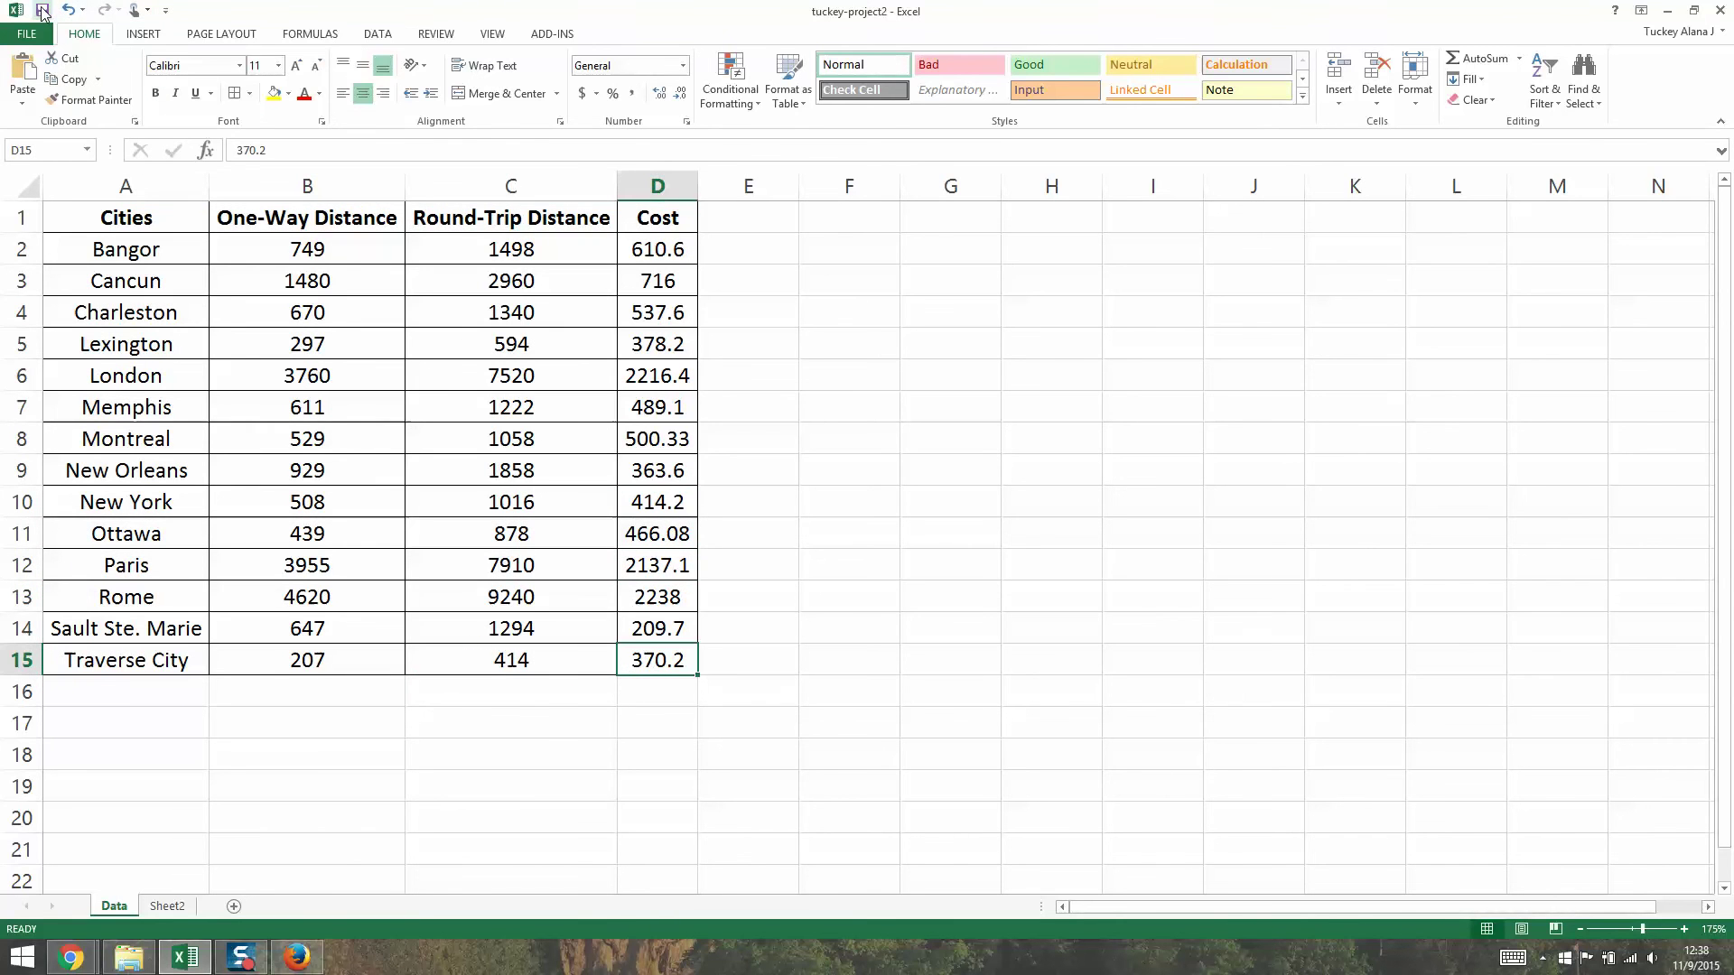
left_click(425, 430)
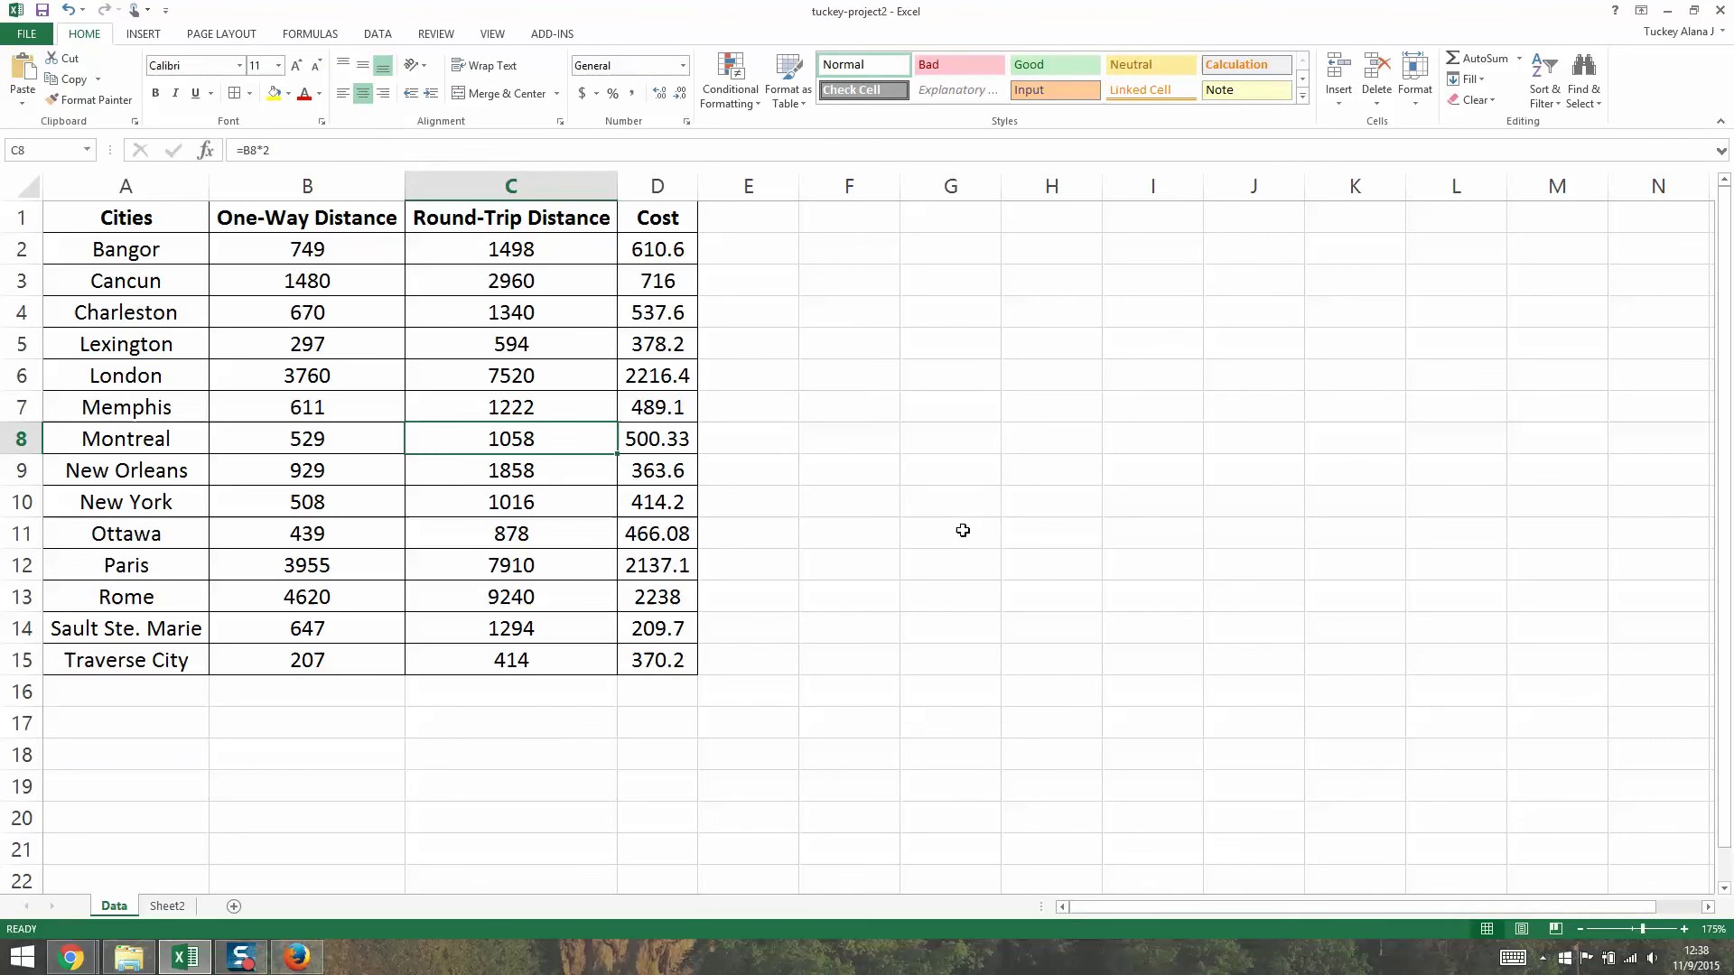
left_click(849, 470)
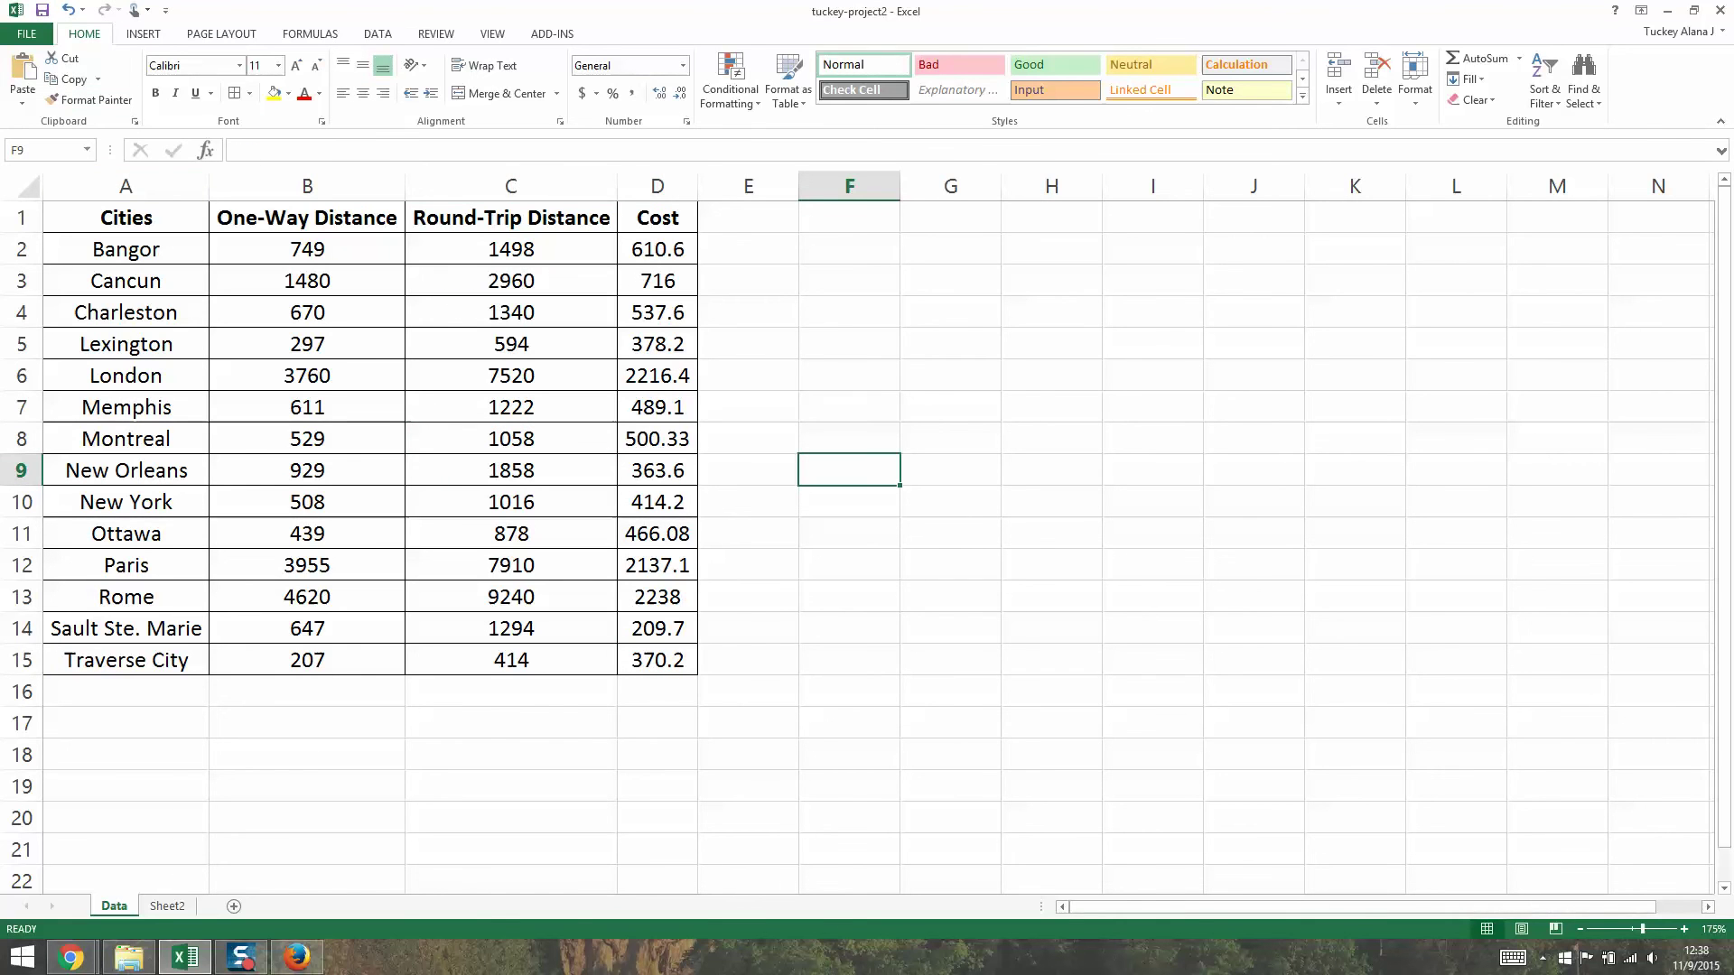
key("shift+F10")
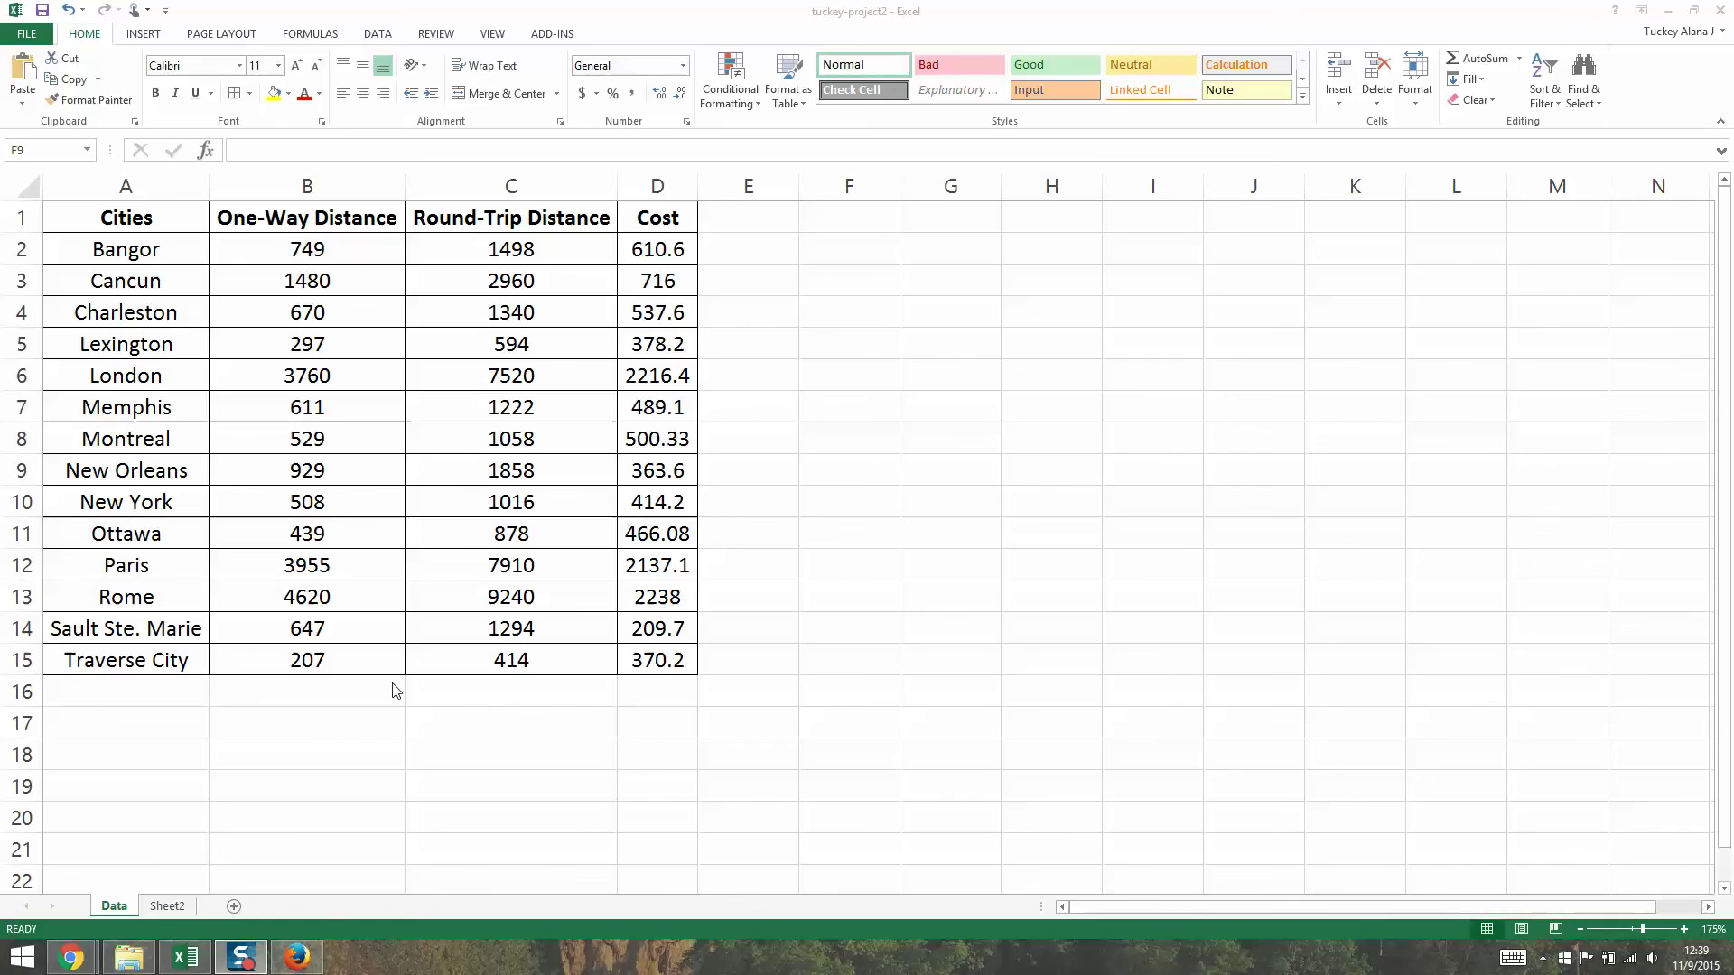
left_click(170, 786)
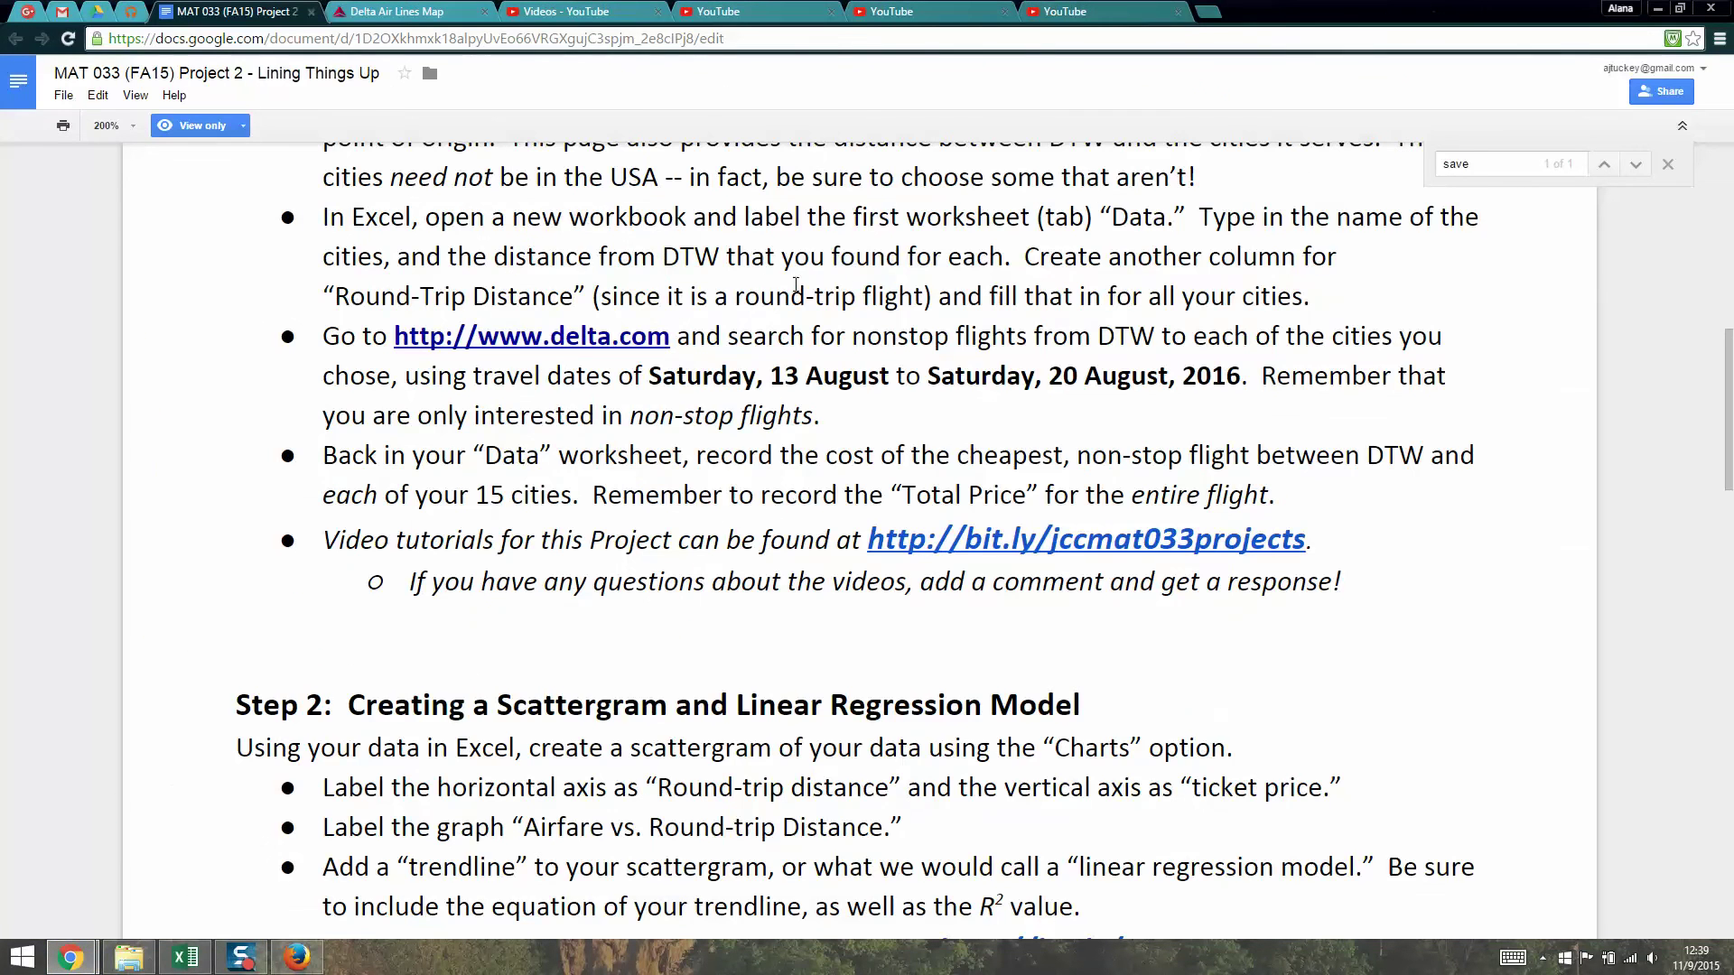
Reread Step 1's Total Price wording in the Google Doc, then return to the Excel workbook.
scroll(767, 257, "up", 2)
scroll(717, 218, "up", 1)
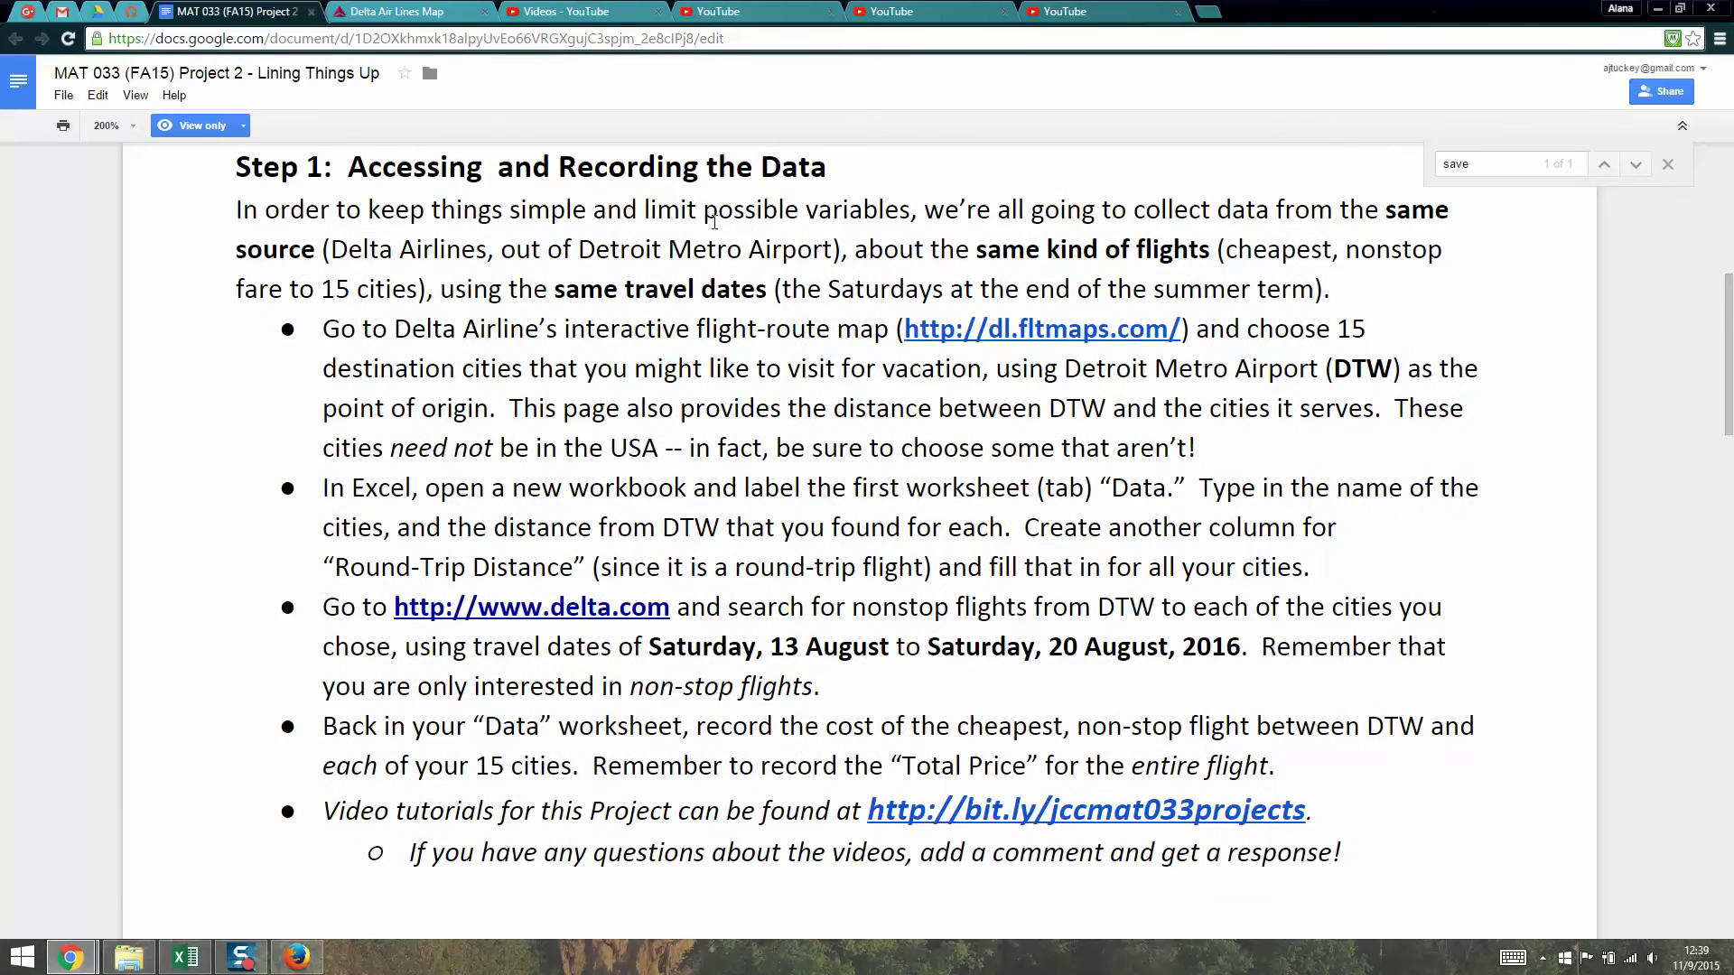
scroll(722, 246, "down", 2)
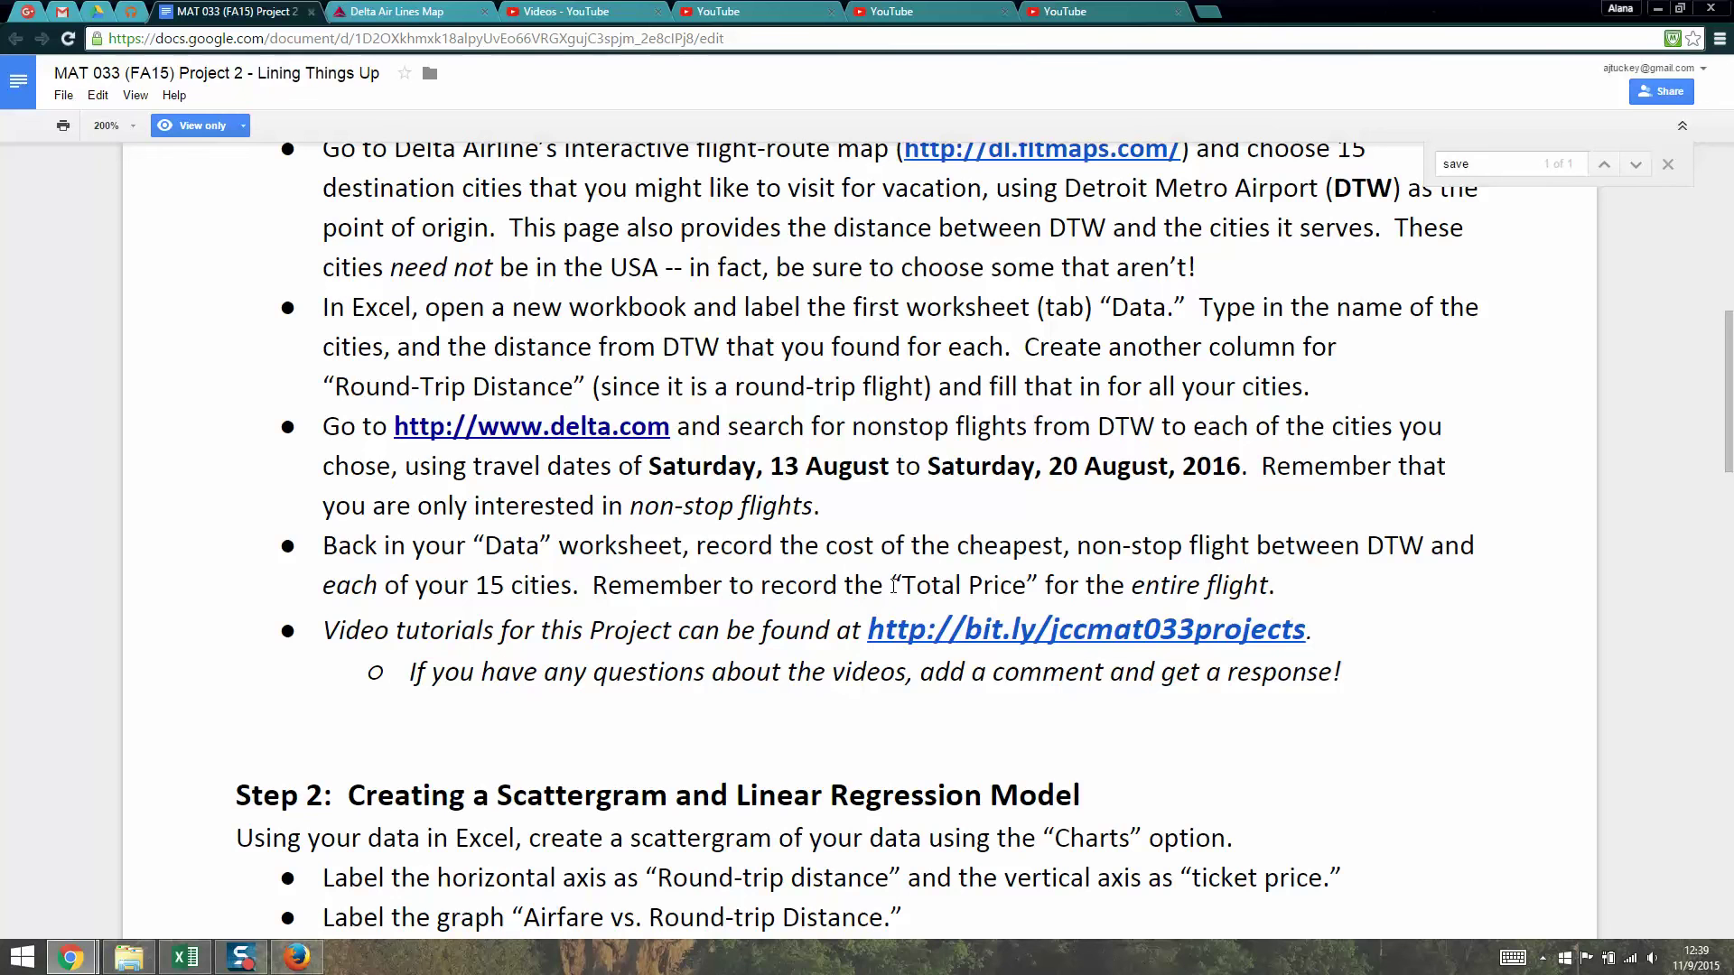
left_click_drag(910, 582, 1031, 582)
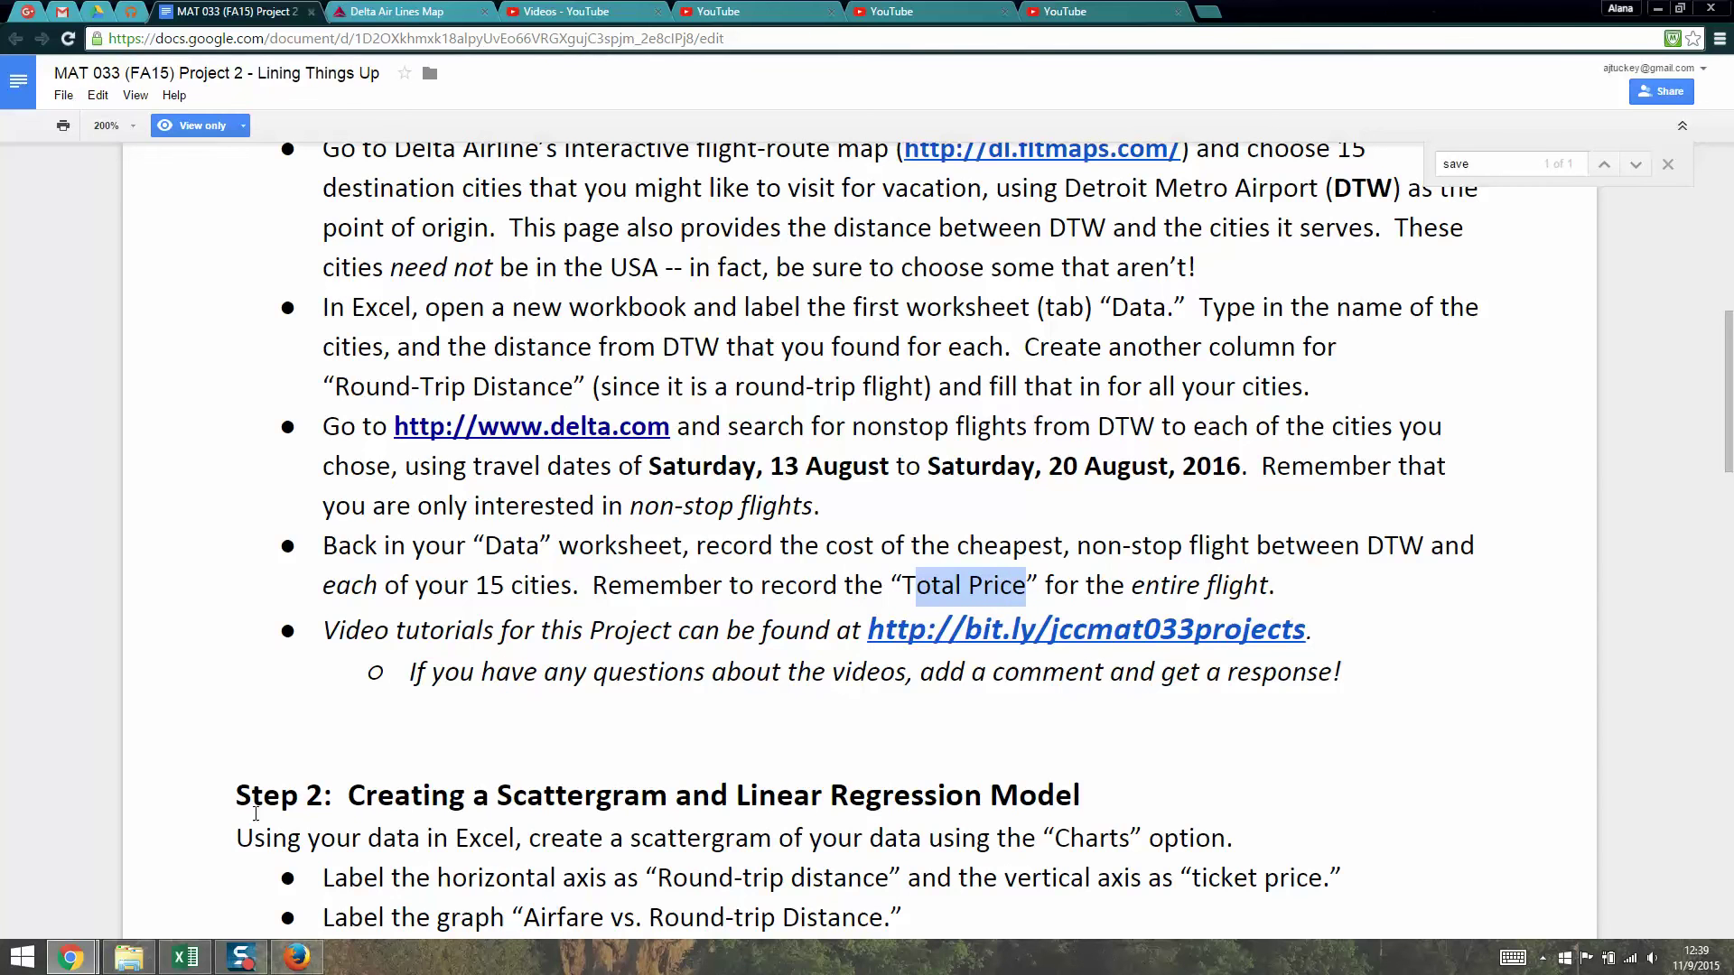
left_click(186, 957)
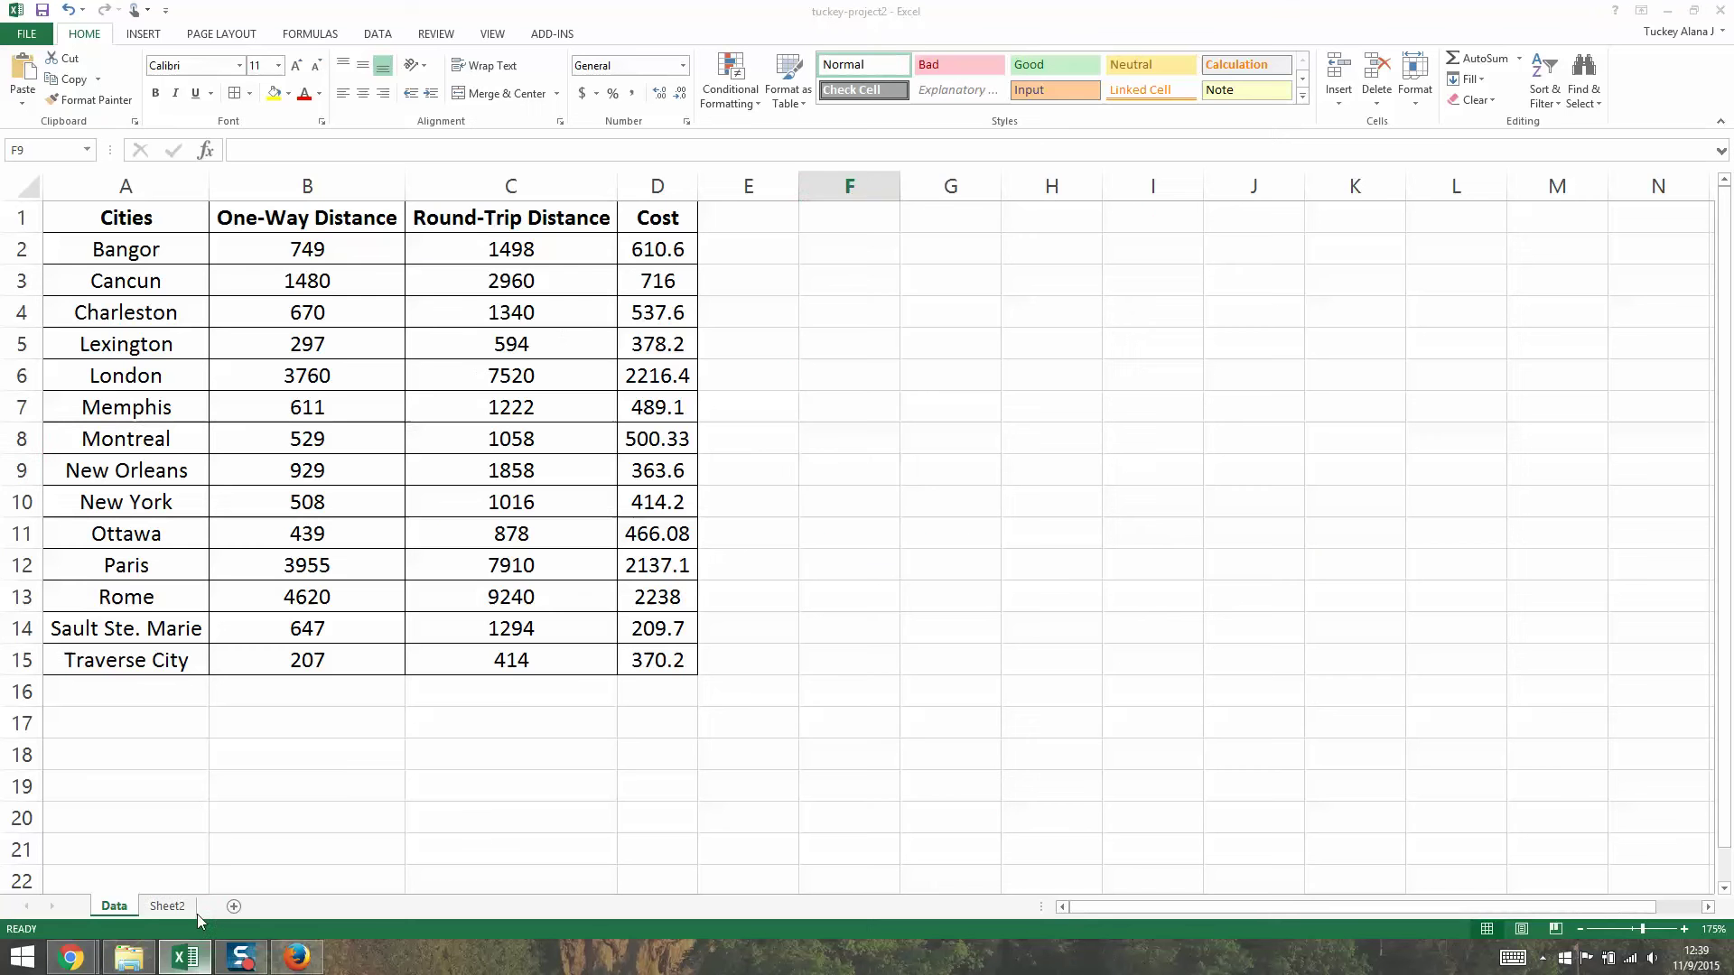
Change the D1 heading from Cost to 'Total Price'.
left_click(665, 215)
type("Total CP")
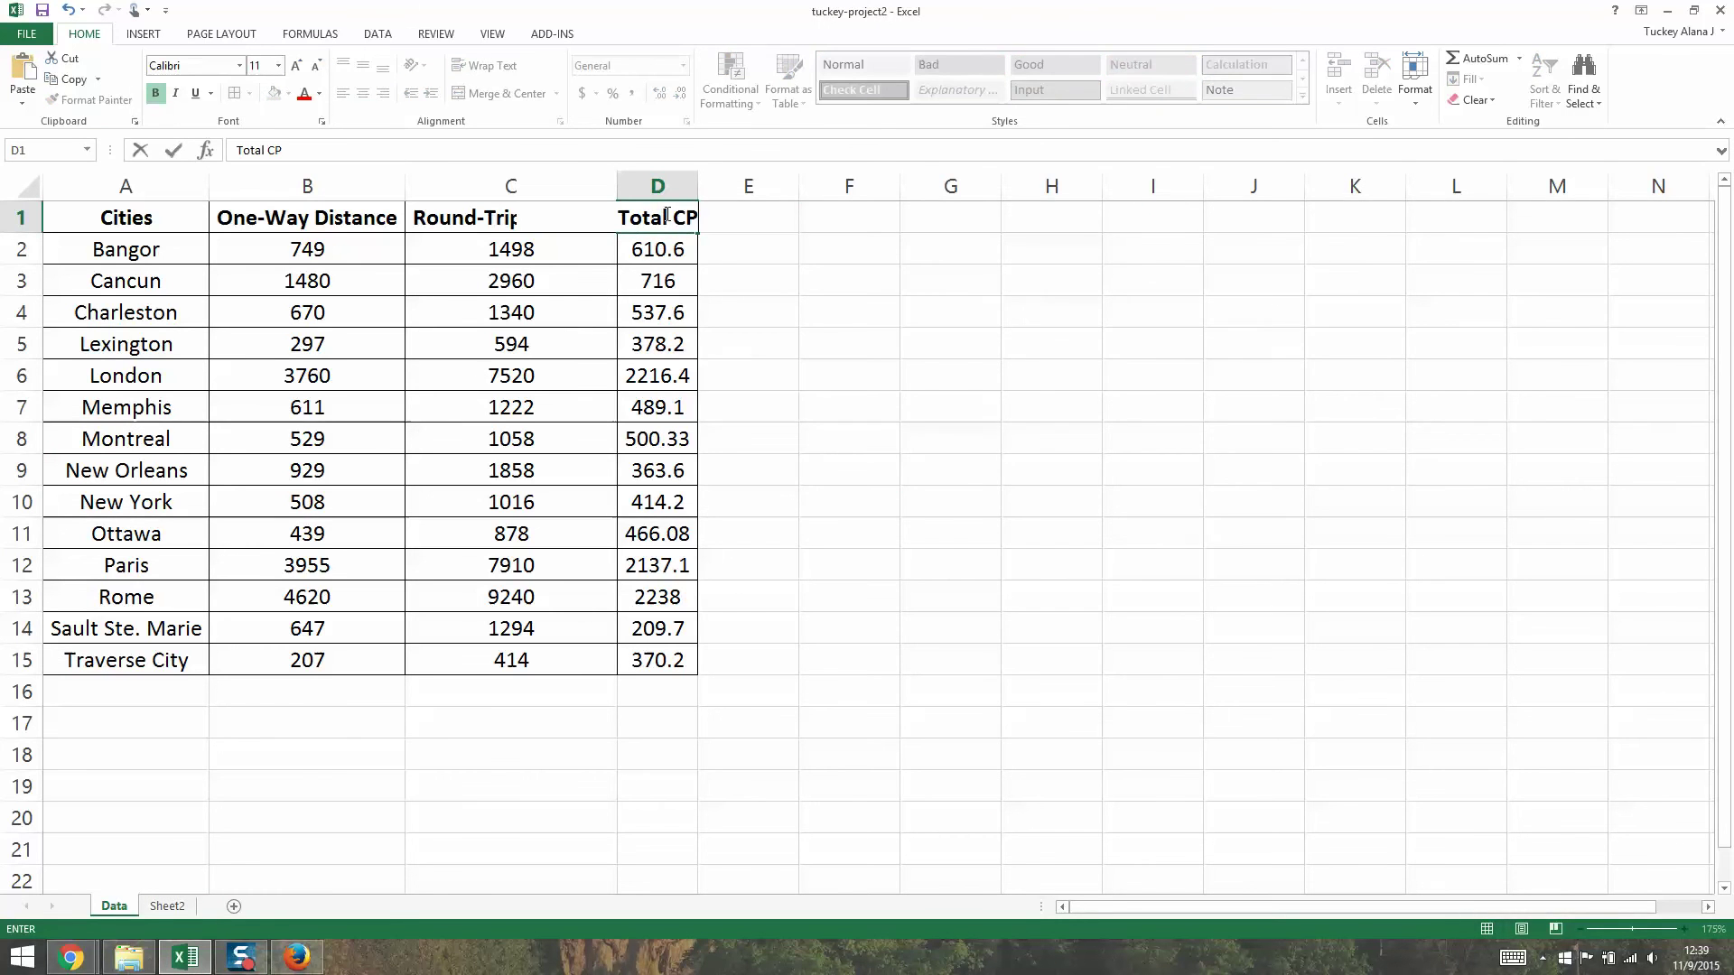
key("BackSpace")
type("Price")
key("Return")
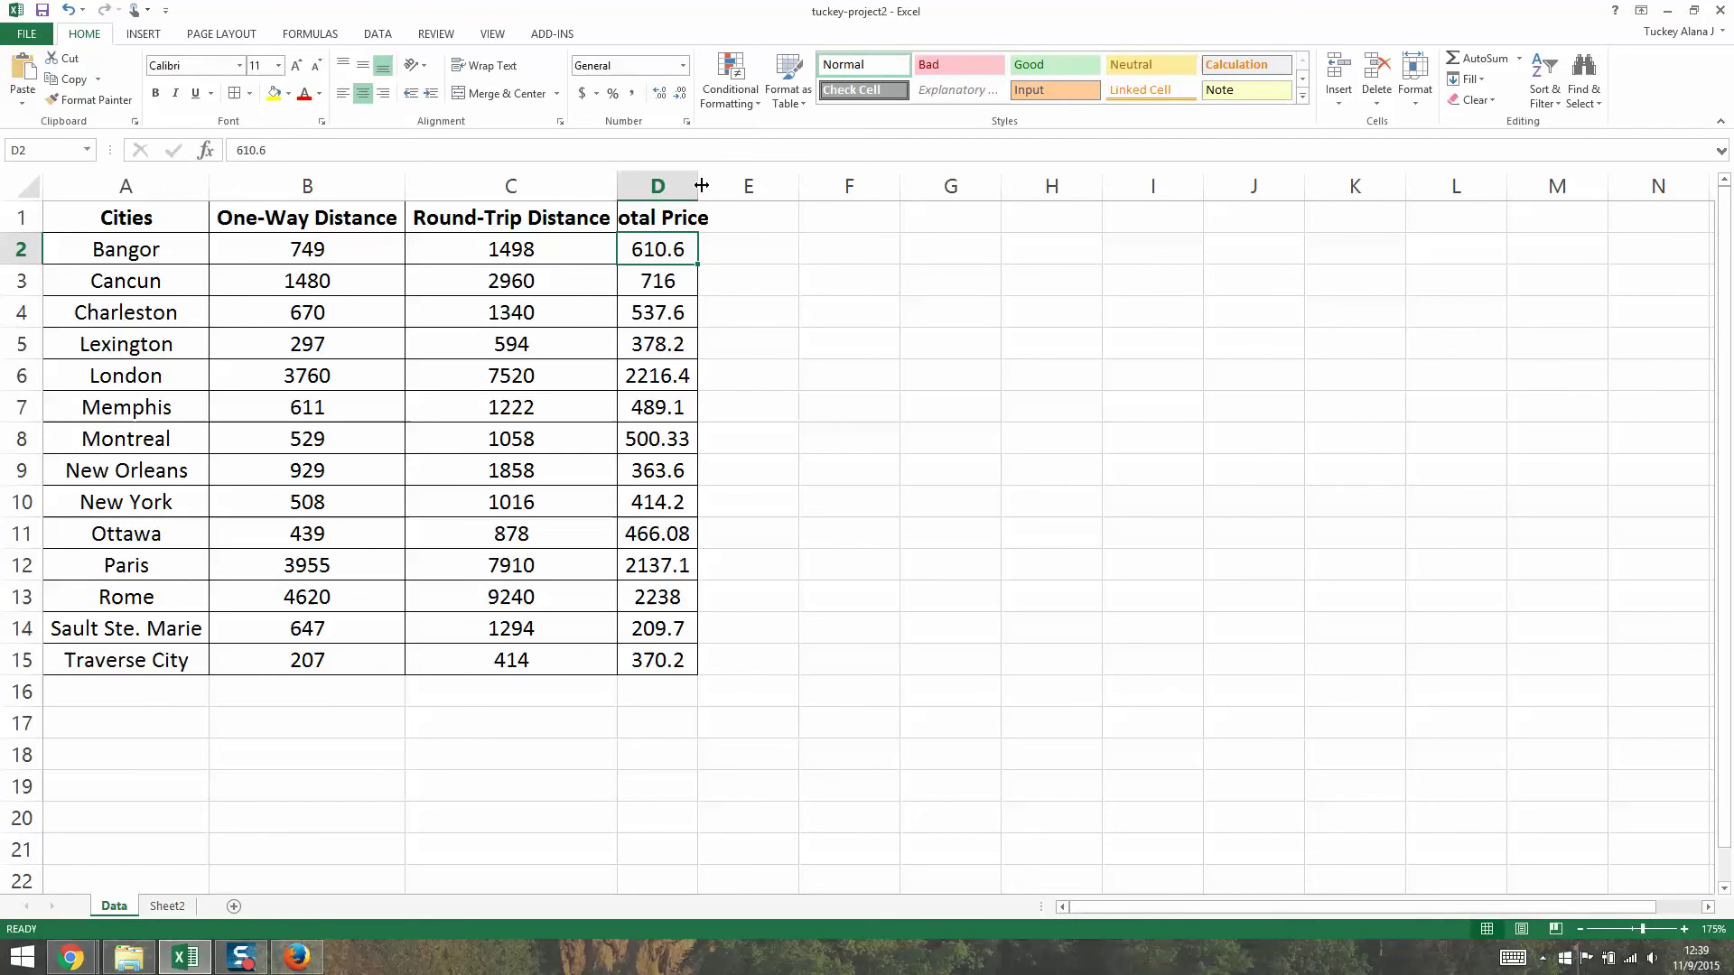
AutoFit column D so the 'Total Price' heading shows in full.
double_click(698, 186)
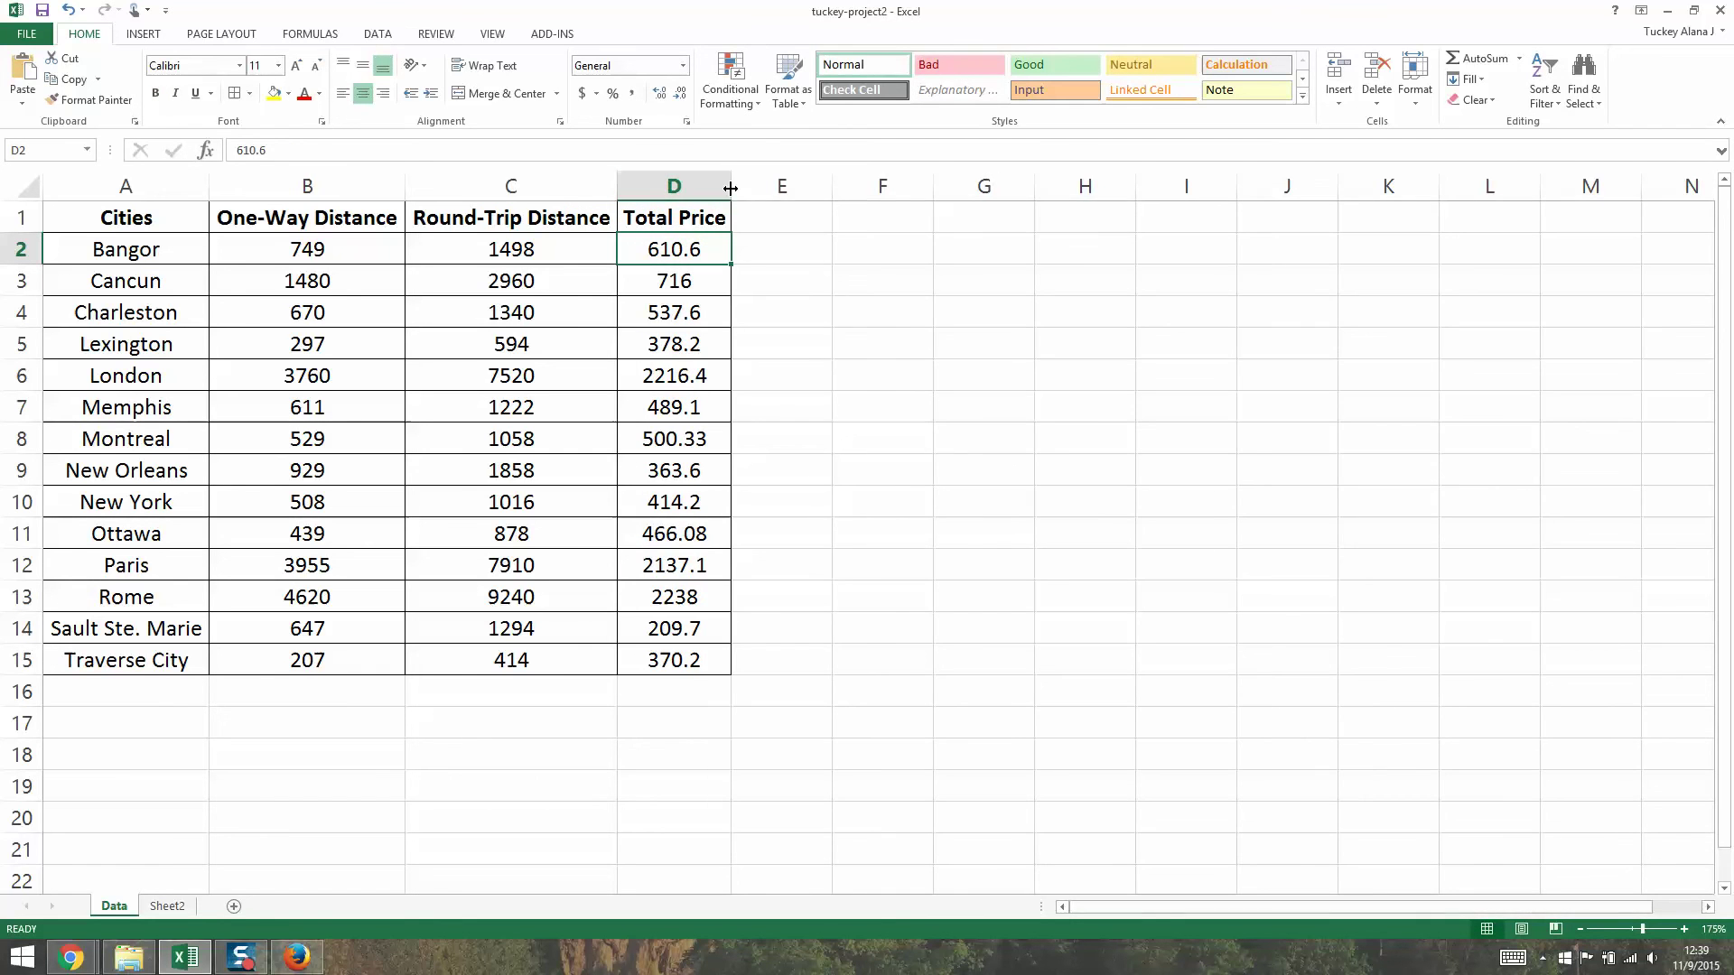
left_click(678, 220)
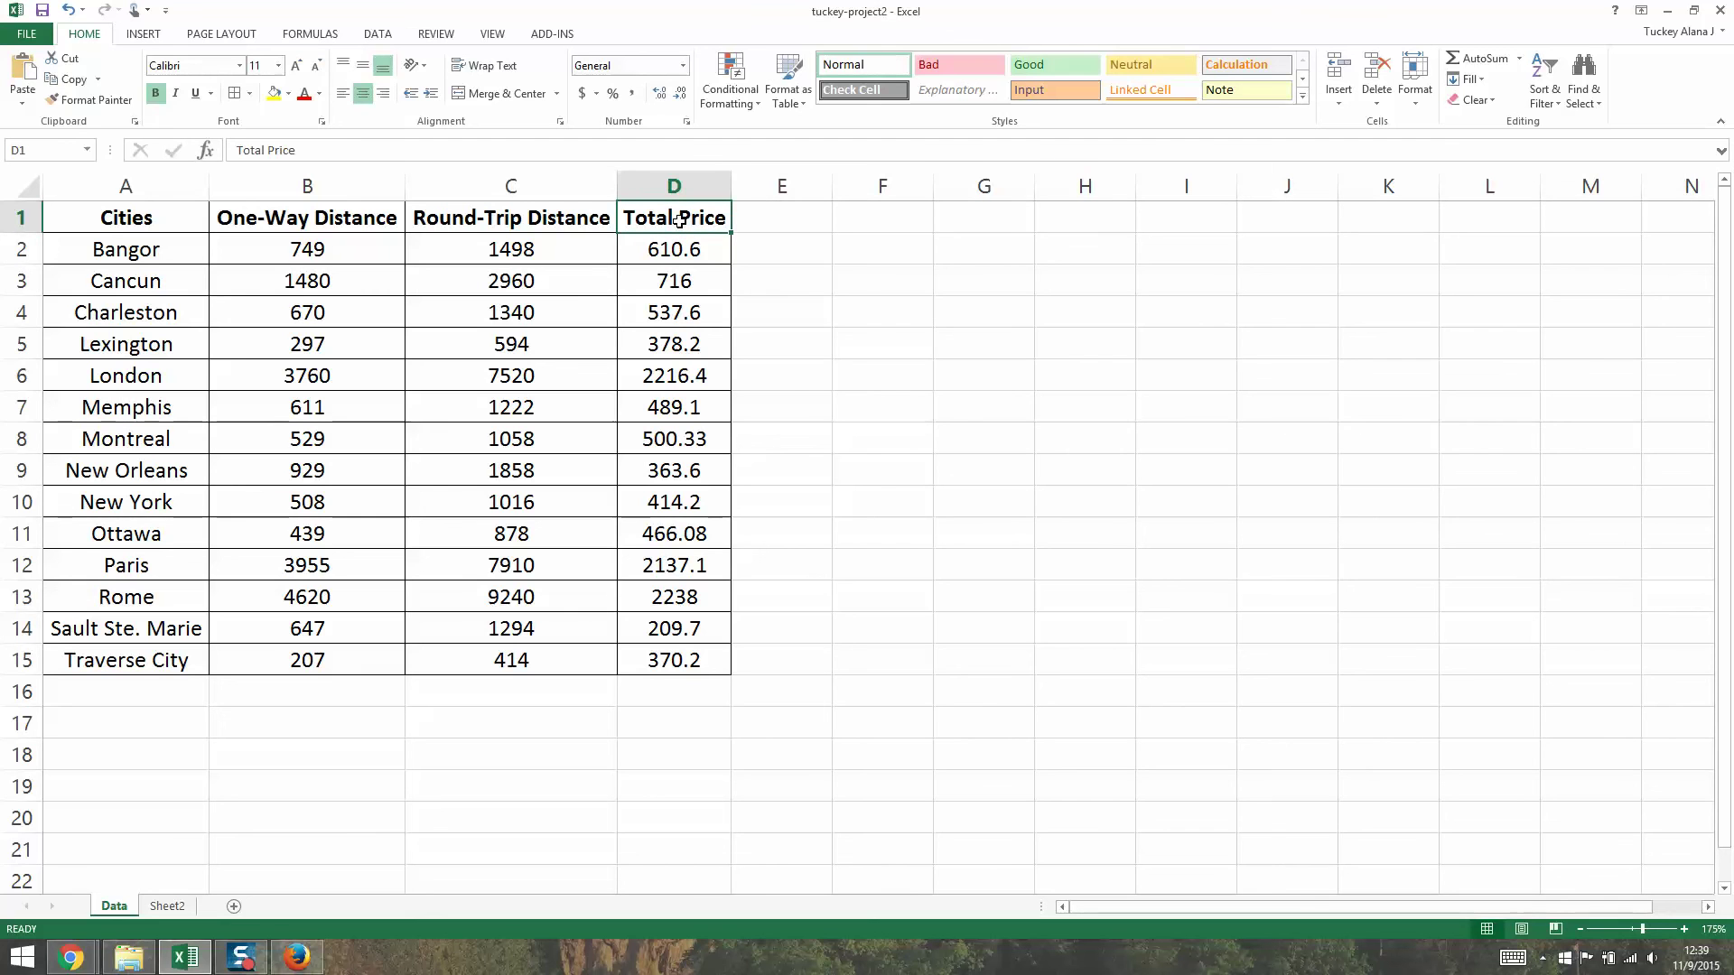
left_click(359, 397)
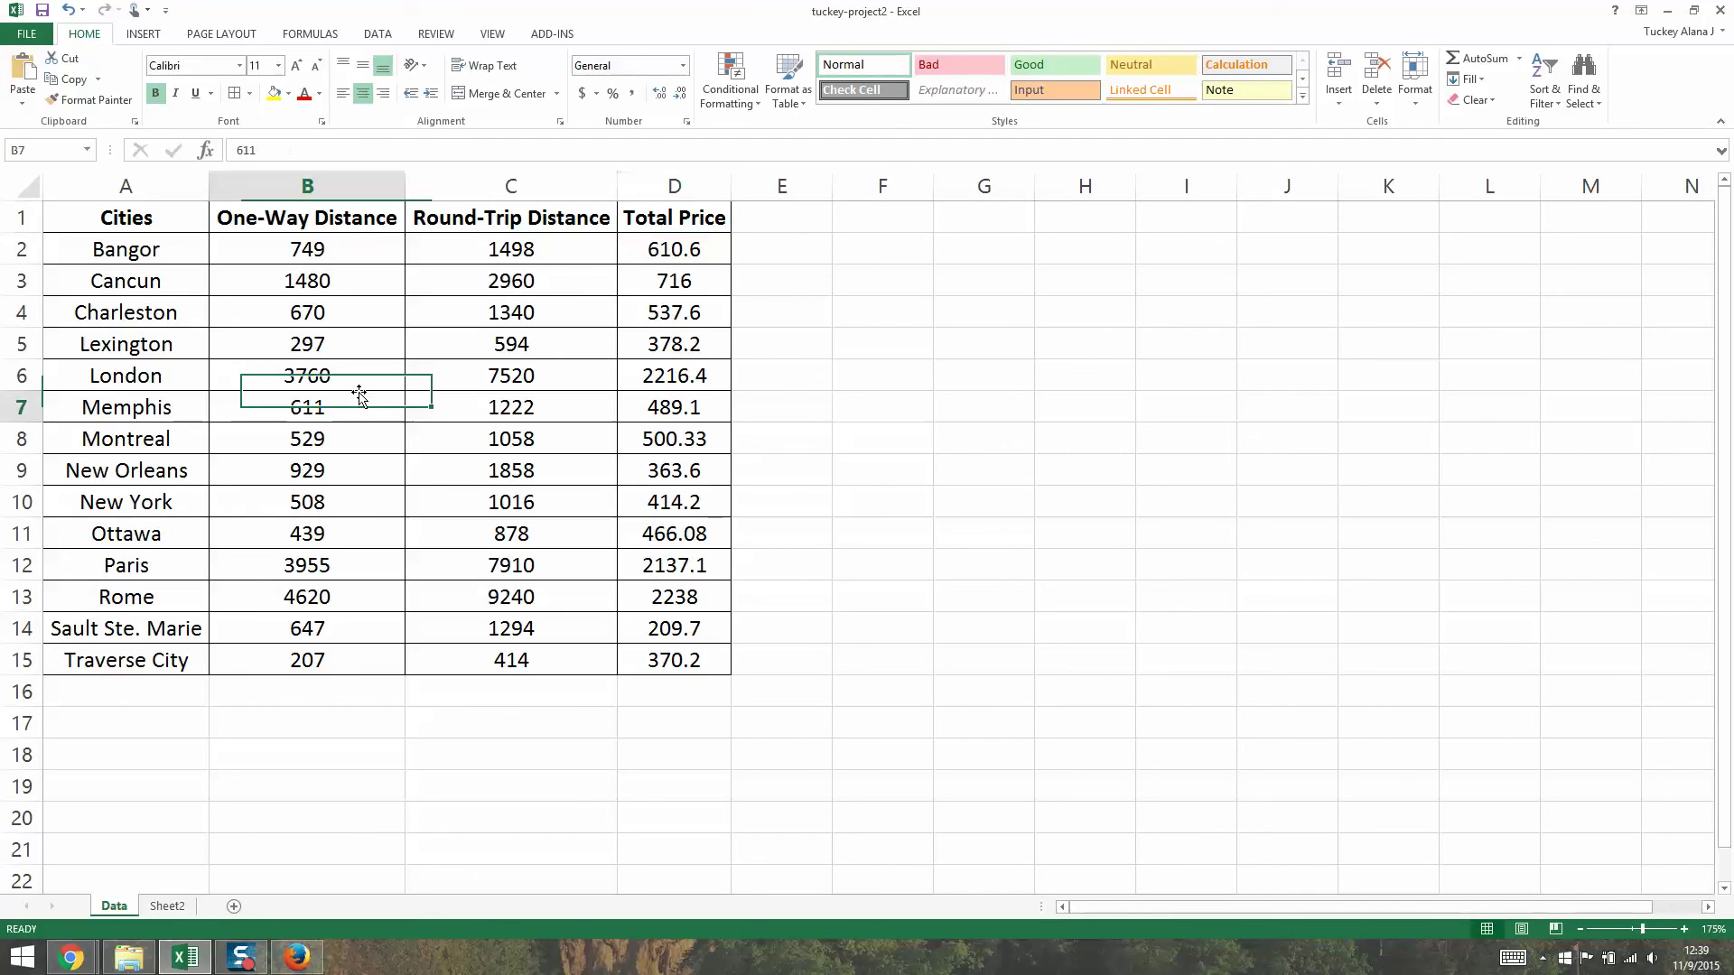
left_click(764, 389)
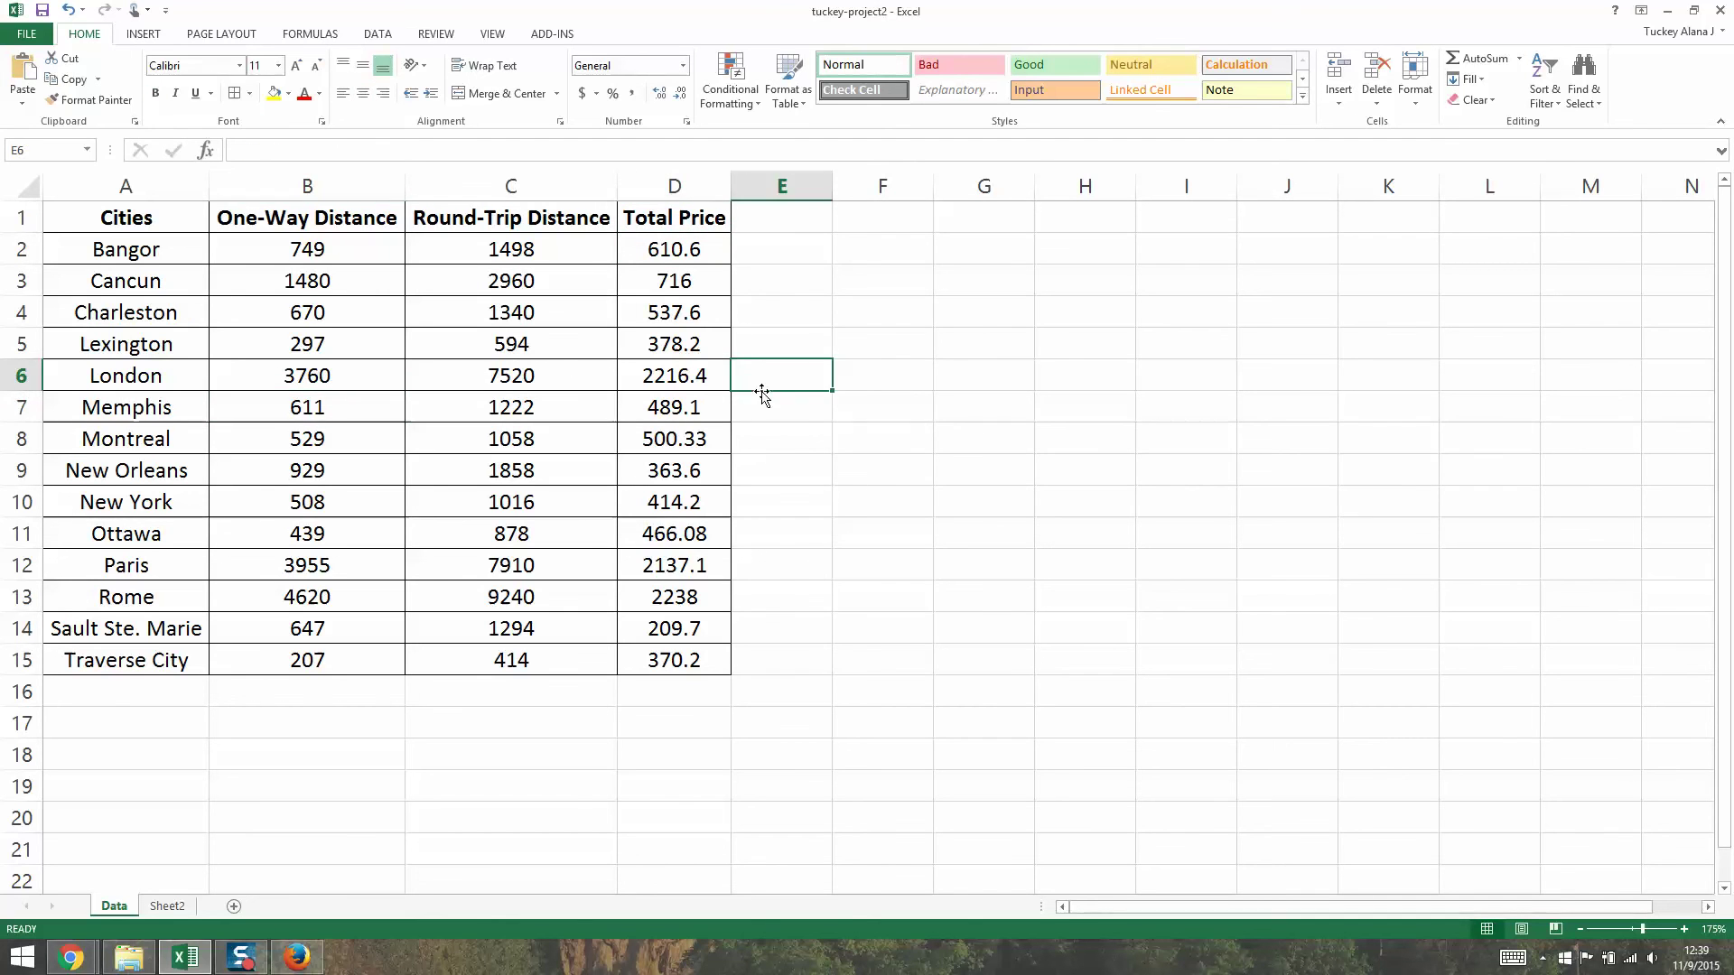
left_click(317, 746)
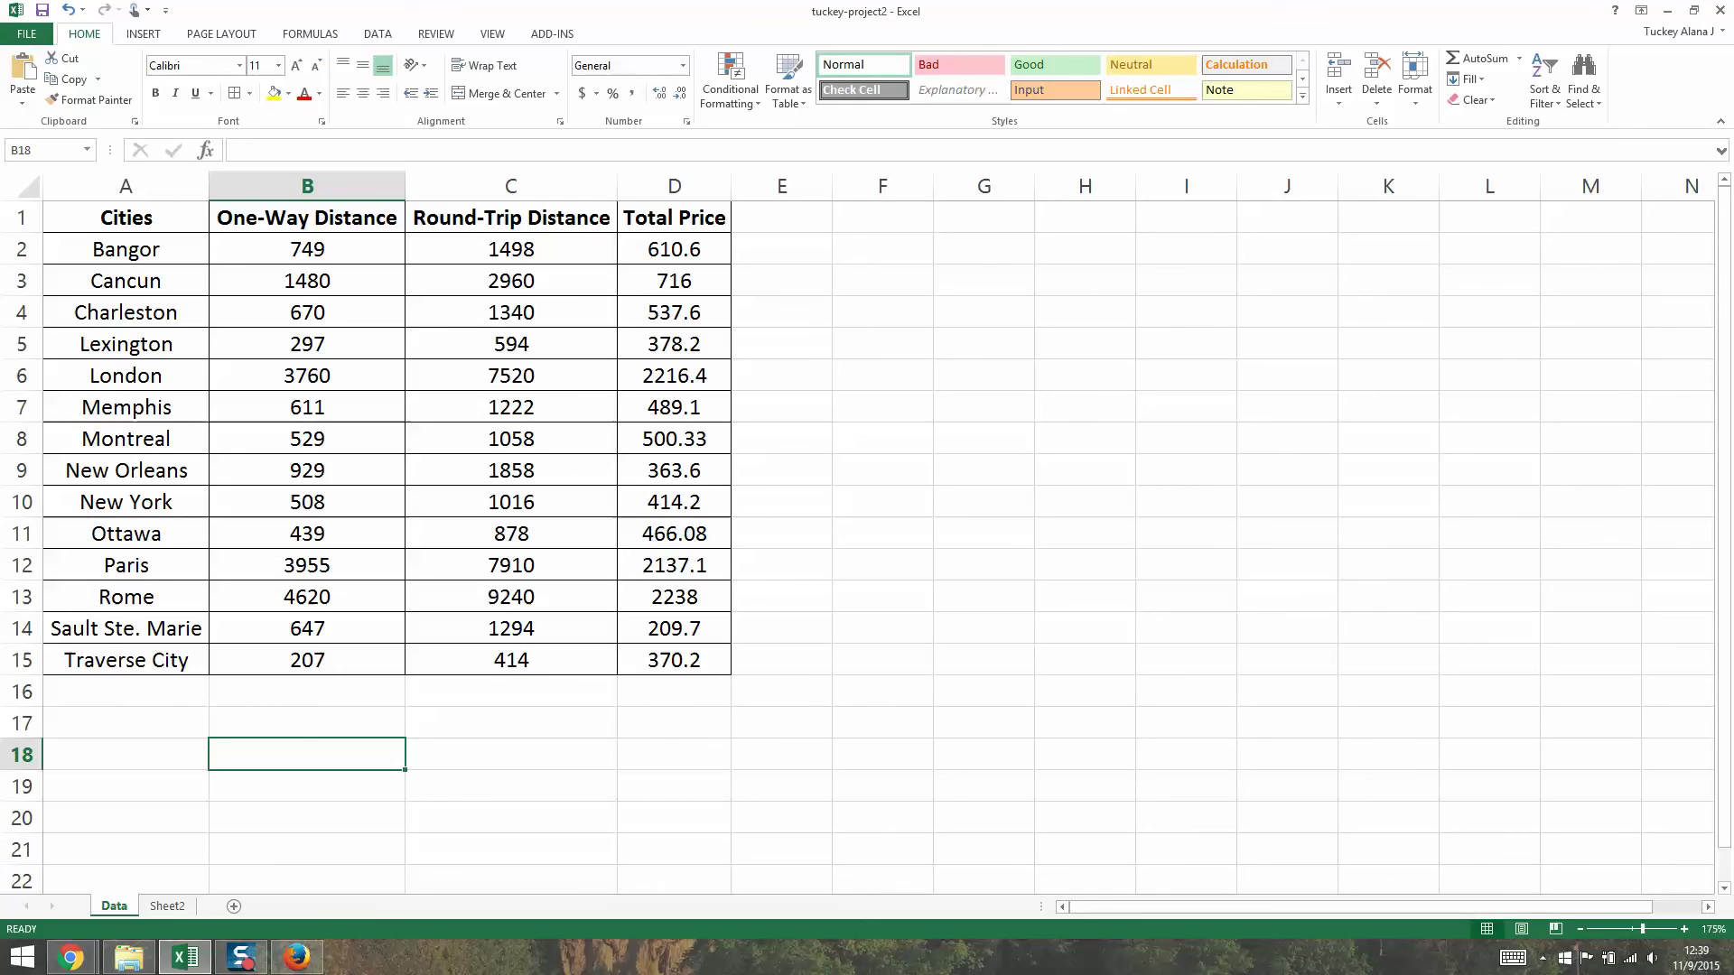